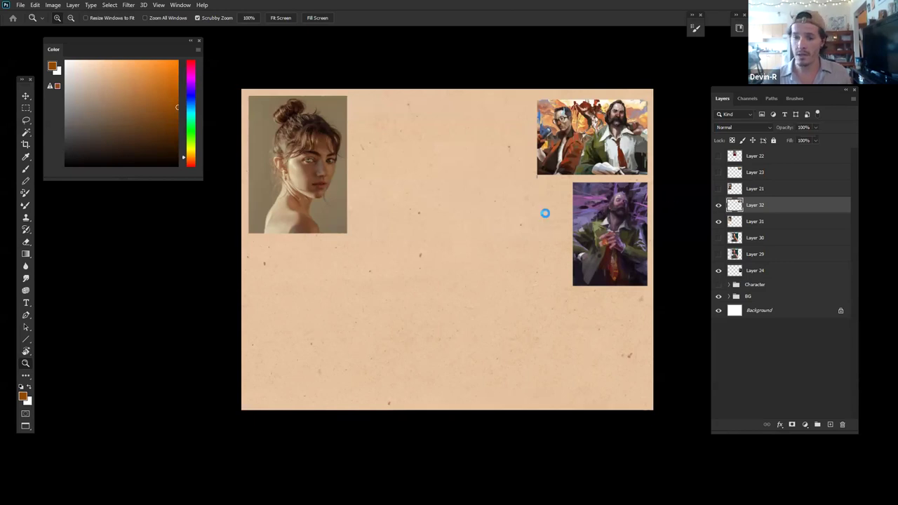
Step: Examine the two painted character references up close, including the faces, the clothing and their loose brushwork
left_click_drag(478, 227, 522, 255)
left_click_drag(461, 235, 414, 206)
left_click_drag(624, 197, 663, 199)
left_click_drag(539, 259, 480, 296)
left_click_drag(480, 296, 483, 297)
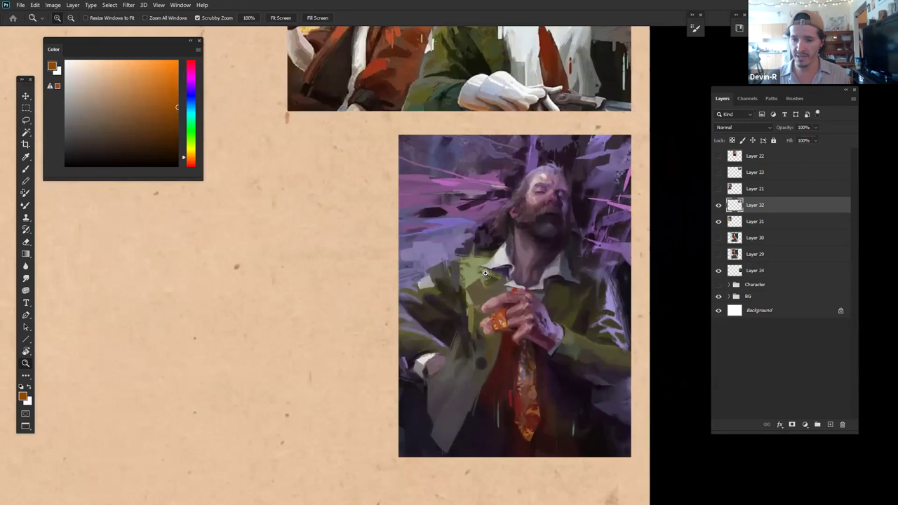
left_click_drag(523, 171, 535, 278)
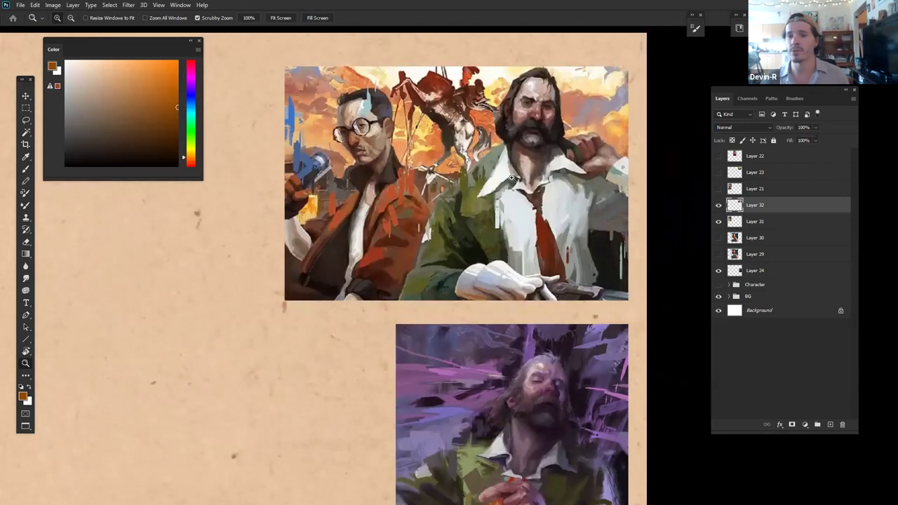
left_click_drag(551, 164, 513, 165)
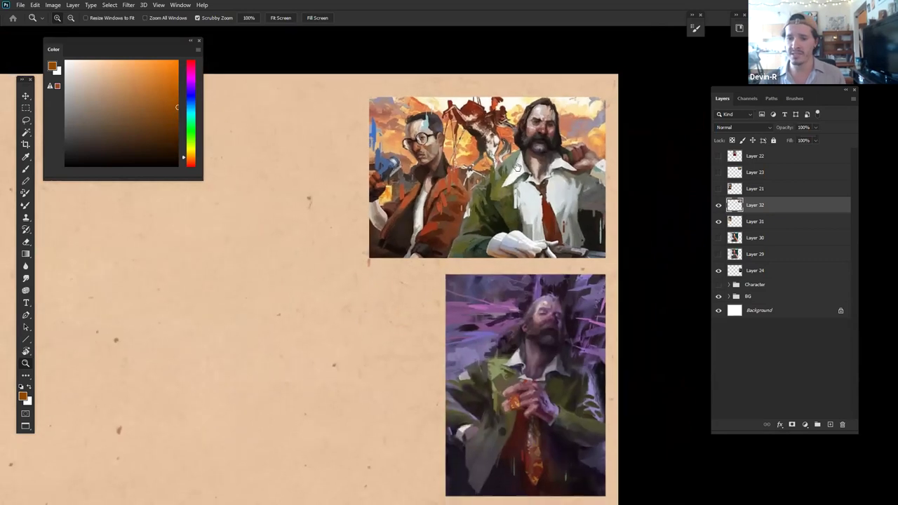
left_click_drag(548, 129, 550, 148)
scroll(551, 147, "down", 1)
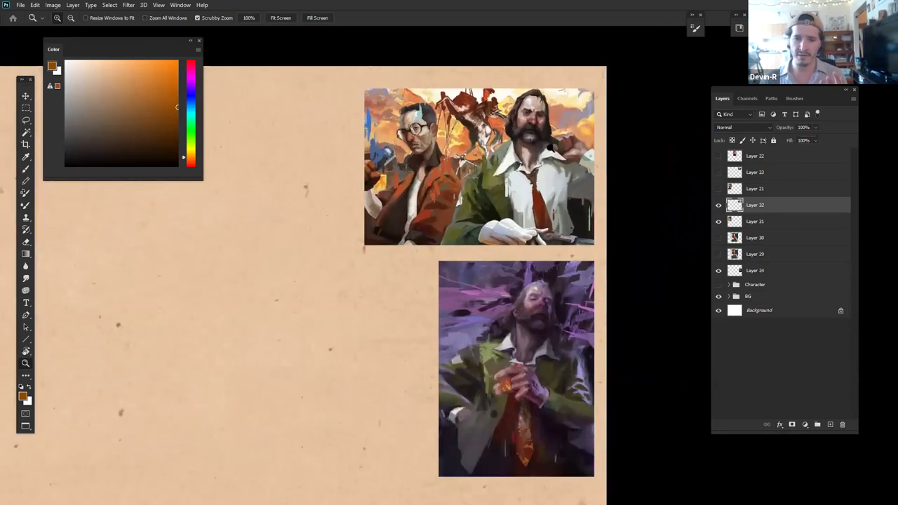
scroll(506, 140, "down", 2)
scroll(507, 140, "up", 2)
left_click_drag(608, 126, 692, 95)
left_click_drag(361, 156, 407, 156)
left_click_drag(534, 134, 551, 147)
left_click_drag(551, 147, 540, 153)
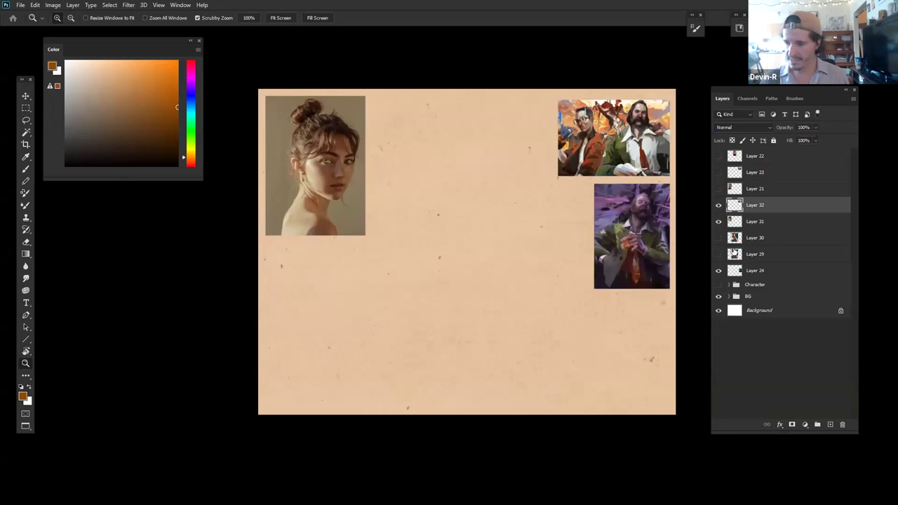
Step: Show the example portrait painting on Layer 30 and its source photo on Layer 21 to compare them
left_click(719, 242)
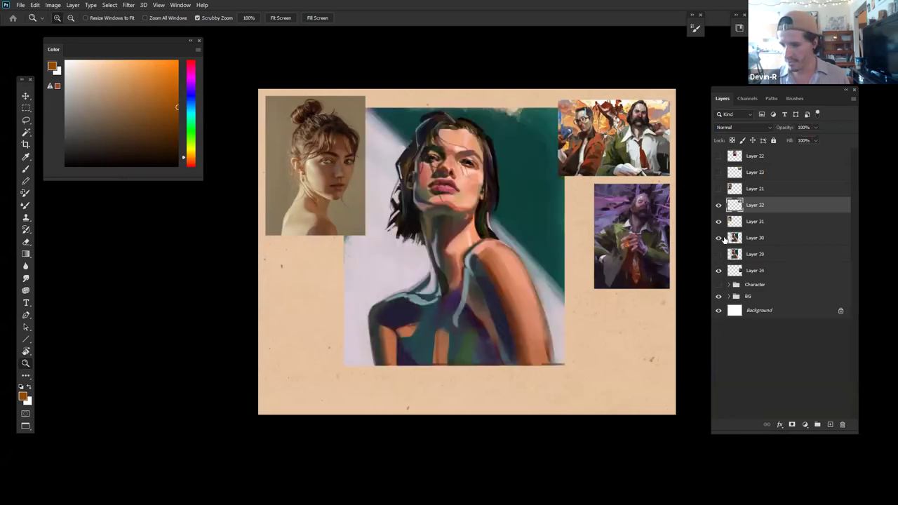
left_click(718, 188)
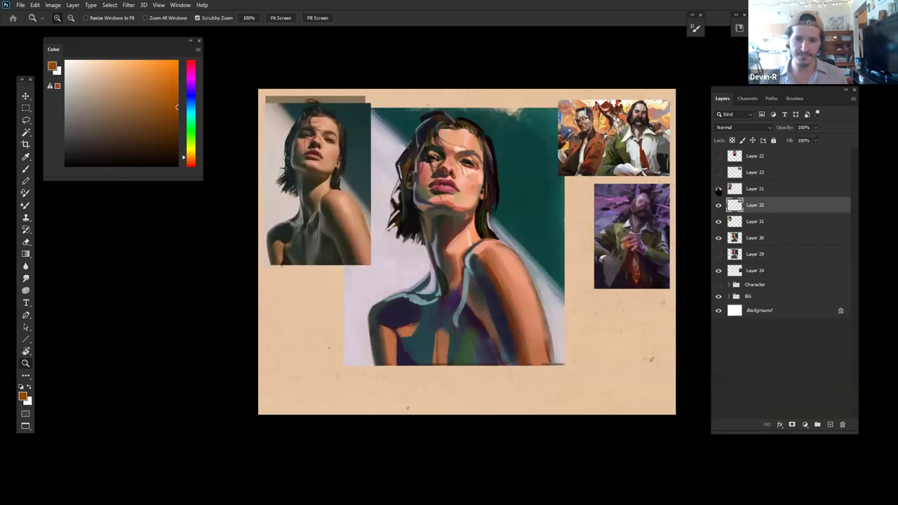
left_click_drag(502, 219, 536, 222)
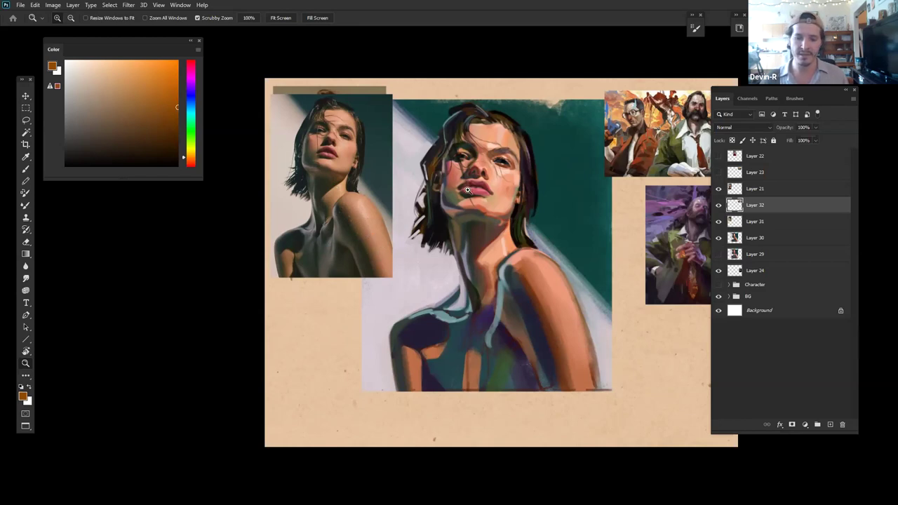
left_click_drag(548, 203, 536, 204)
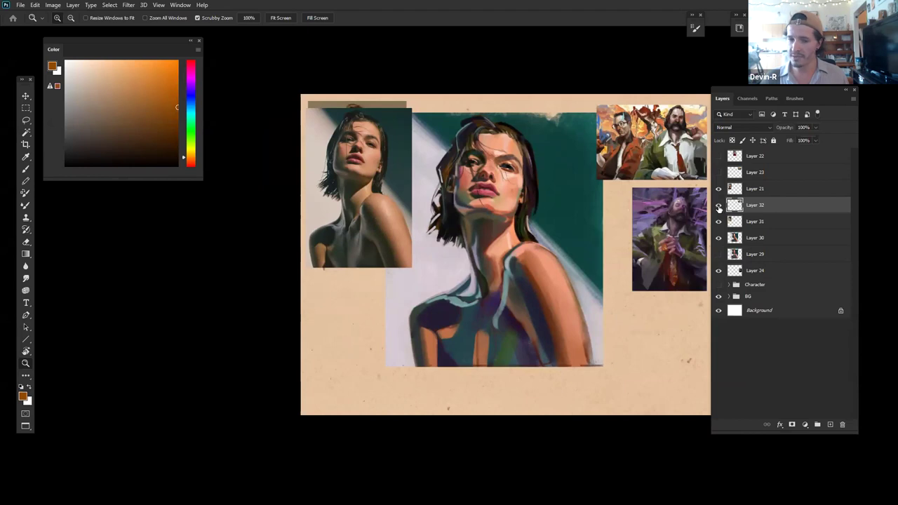
Step: Check what Layers 32, 31 and 30 contain by toggling their visibility, and hide Layers 30 and 21
left_click(718, 205)
left_click(718, 206)
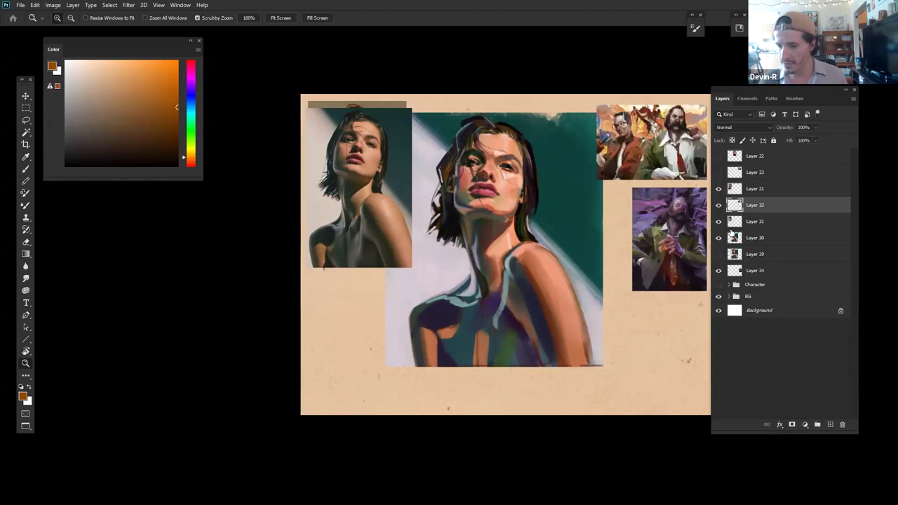
left_click(718, 223)
left_click(718, 223)
left_click(719, 237)
left_click(719, 238)
left_click(719, 238)
left_click(718, 189)
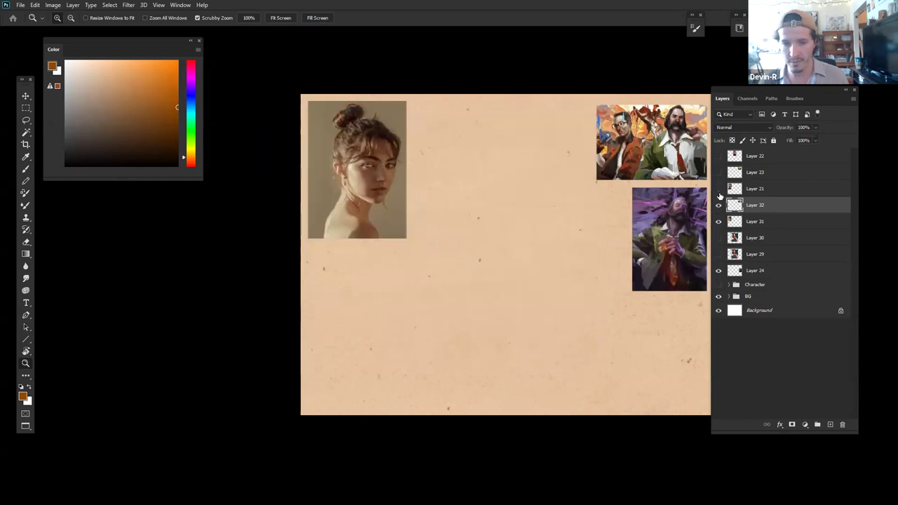
Step: Review the woman's portrait photo and add a new empty layer above Layer 32
left_click_drag(399, 193, 453, 218)
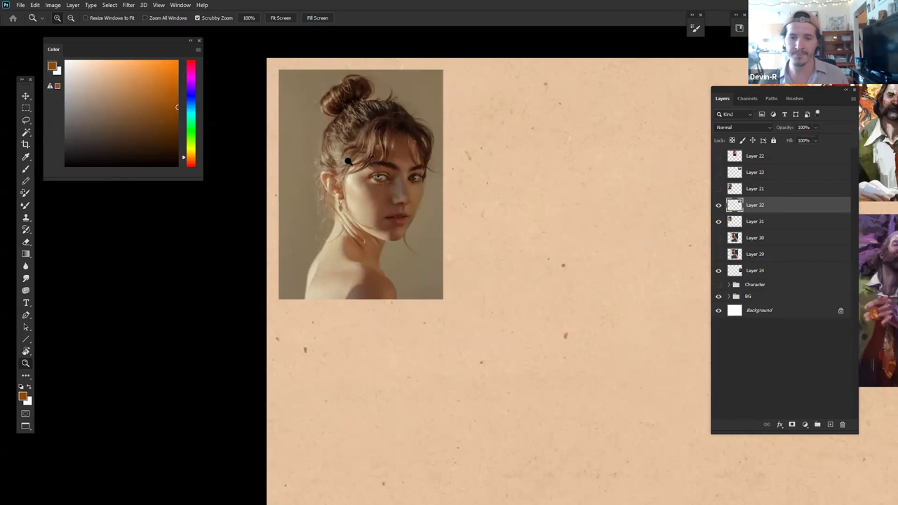
left_click_drag(380, 207, 364, 209)
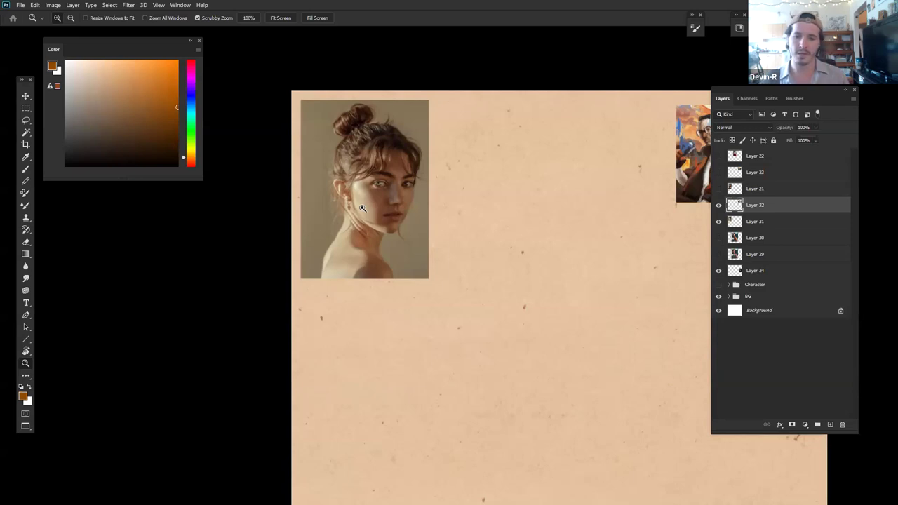
left_click_drag(487, 213, 407, 220)
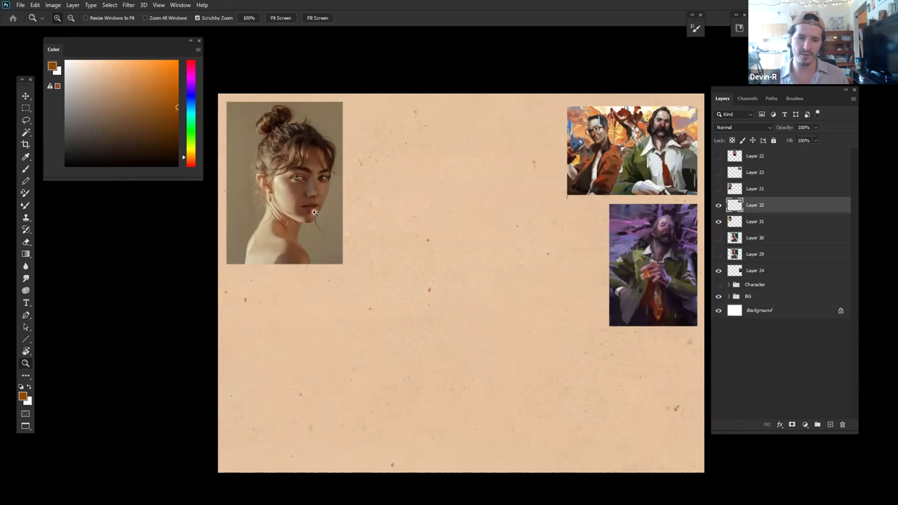
left_click(718, 238)
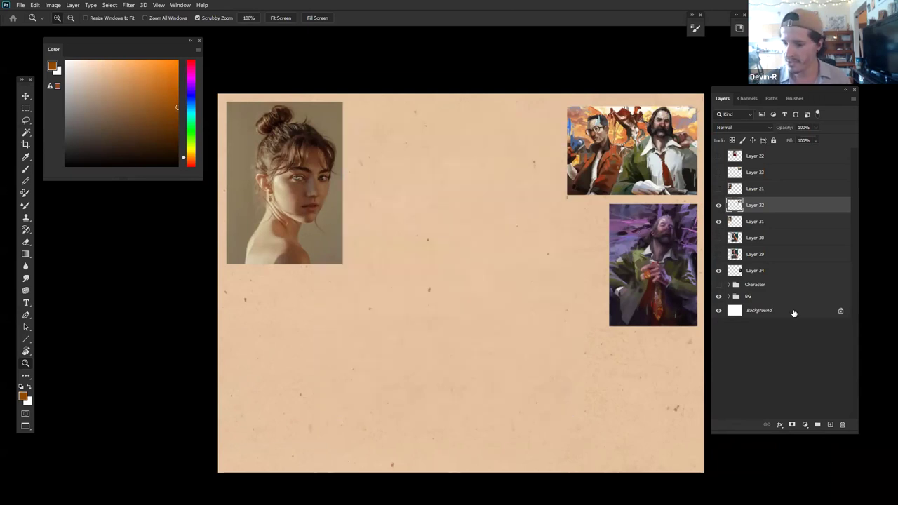
left_click(830, 425)
left_click_drag(528, 280, 519, 283)
Step: Switch to the Brush with default colours and pick a dark orange-brown foreground colour
key("b")
key("d")
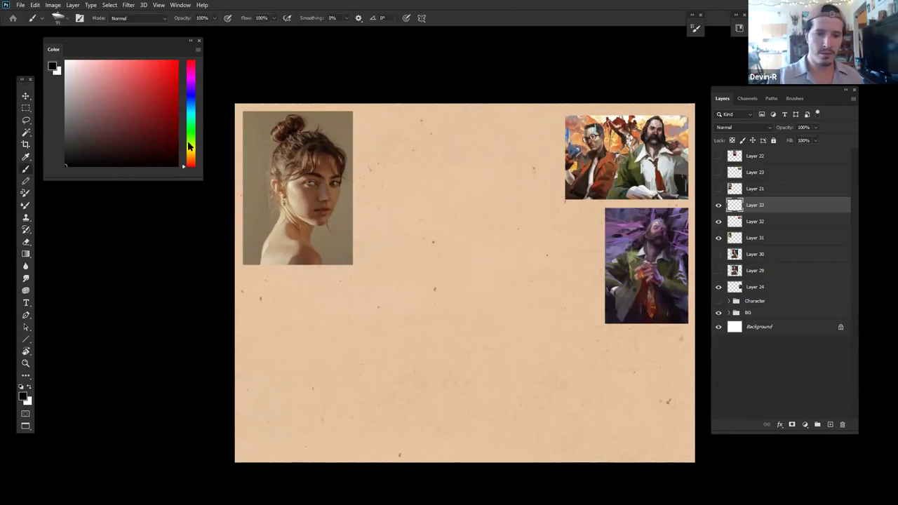
left_click(190, 159)
left_click(177, 91)
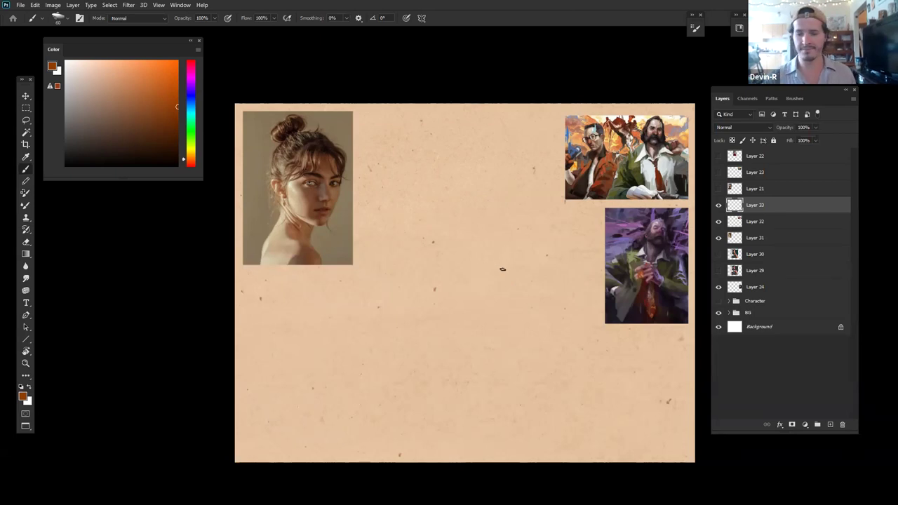
Step: Try a long curved vertical stroke on the empty canvas, undo it, and reduce the brush size by two increments
key("z")
mouse_move(484, 239)
left_mouse_down()
mouse_move(493, 229)
mouse_move(487, 253)
mouse_move(496, 251)
left_mouse_up()
key("b")
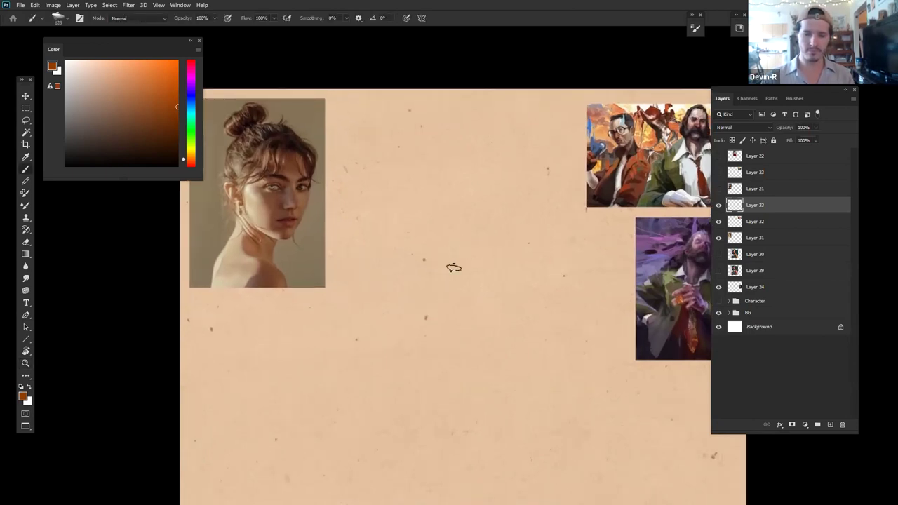
left_click_drag(481, 136, 460, 313)
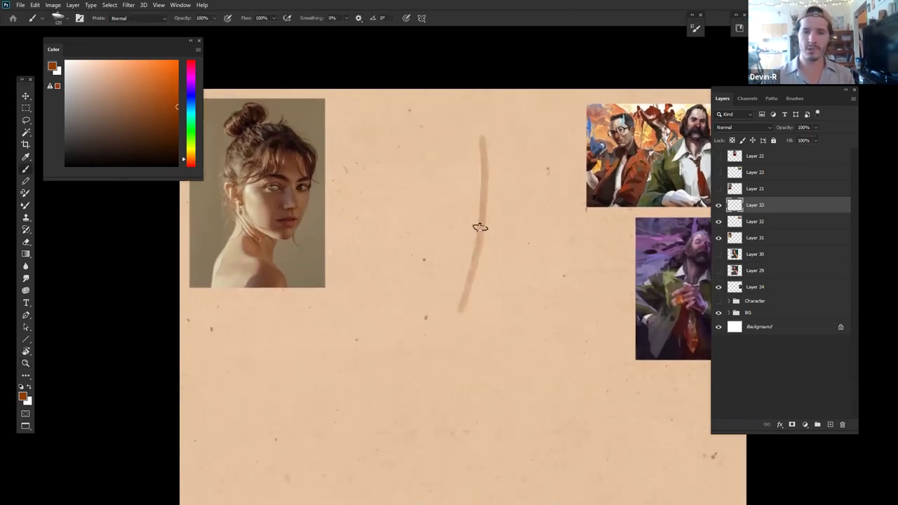
key("ctrl+z")
key("bracketleft")
key("bracketleft")
left_click_drag(477, 136, 472, 313)
key("ctrl+z")
left_click_drag(484, 138, 468, 291)
key("ctrl+z")
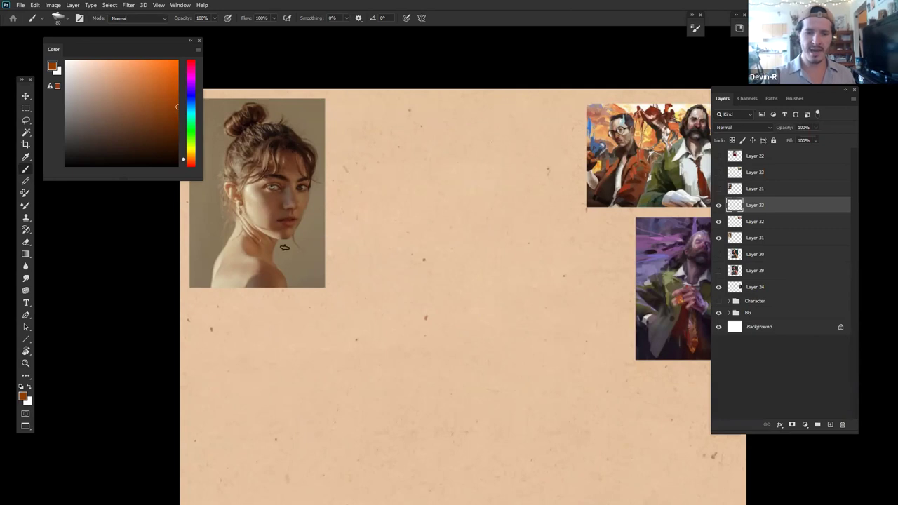
left_click_drag(510, 336, 508, 315)
mouse_move(496, 122)
left_mouse_down()
mouse_move(476, 268)
mouse_move(495, 128)
mouse_move(477, 271)
left_mouse_up()
key("ctrl+z")
key("ctrl+z")
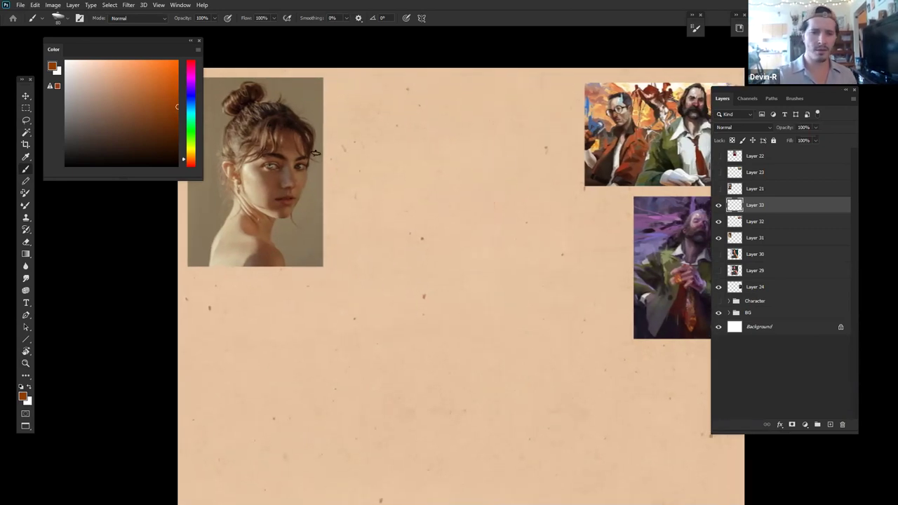
Step: Change the brush colour to dark red and sketch the face's curved vertical centre line crossed by a horizontal eye line
left_click(190, 164)
left_click_drag(487, 128, 460, 276)
key("ctrl+z")
left_click_drag(489, 132, 461, 275)
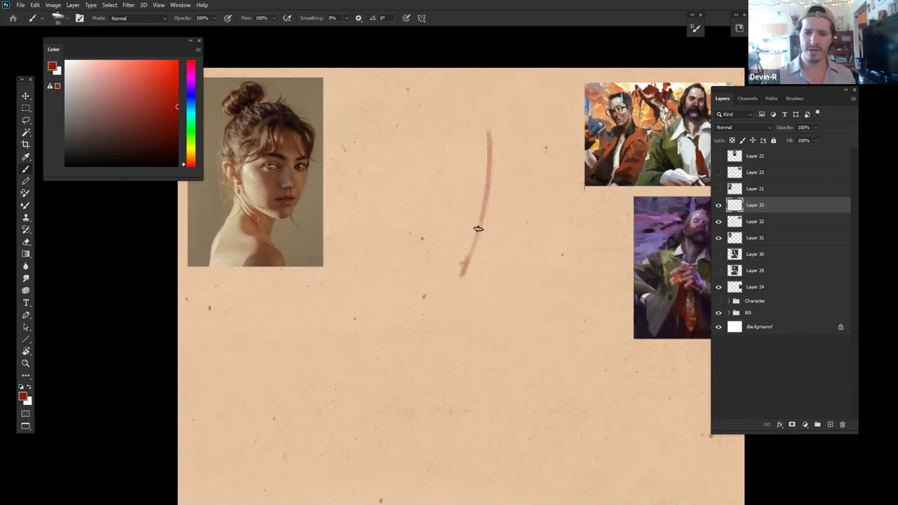
left_click_drag(437, 183, 516, 187)
left_click_drag(510, 261, 502, 231)
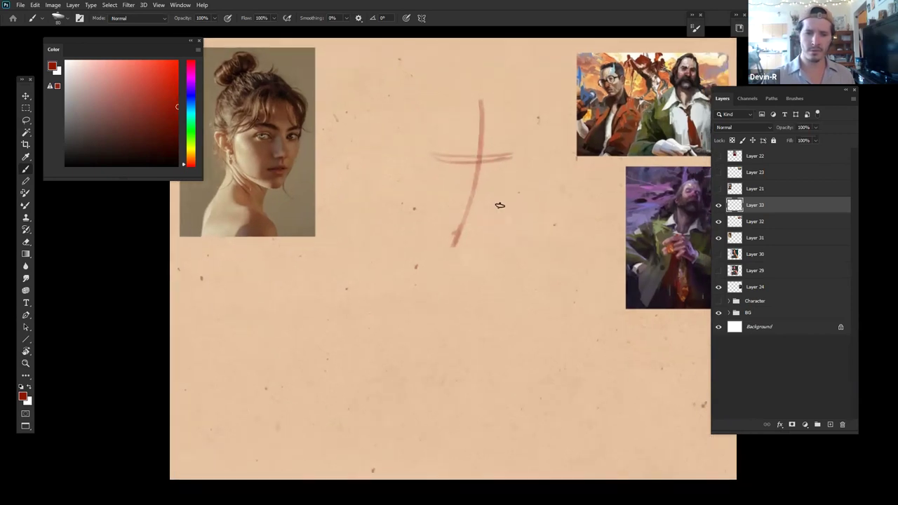
Step: Sketch the jaw curve down to a flat chin line, and erase the lower part of the vertical centre line
mouse_move(398, 189)
left_mouse_down()
mouse_move(408, 220)
mouse_move(398, 222)
mouse_move(435, 244)
mouse_move(387, 203)
mouse_move(461, 253)
left_mouse_up()
key("ctrl+z")
key("ctrl+z")
key("ctrl+z")
mouse_move(383, 180)
left_mouse_down()
mouse_move(453, 251)
mouse_move(487, 252)
left_mouse_up()
key("e")
left_click_drag(468, 190, 458, 240)
key("b")
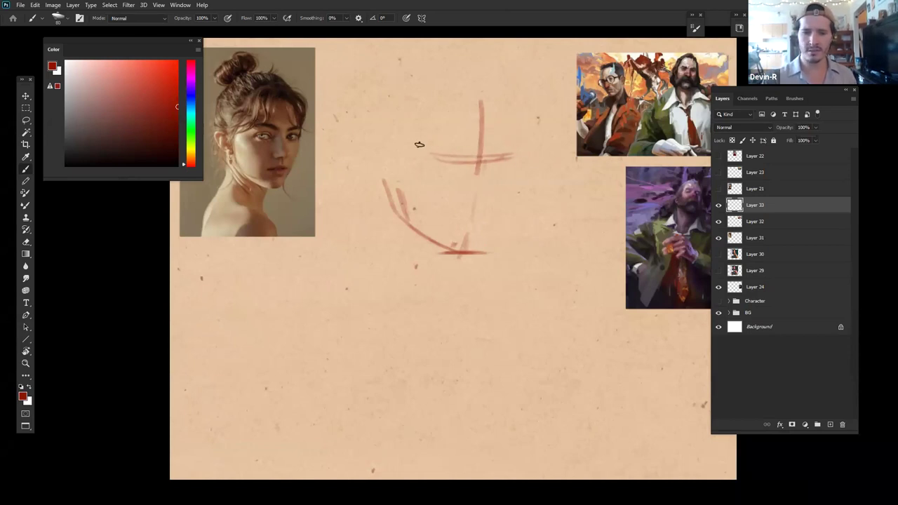
Step: Sketch the left brow contour up to the centre line, and erase the eye line beneath it and the excess jaw marks
mouse_move(424, 142)
left_mouse_down()
mouse_move(450, 134)
mouse_move(469, 144)
mouse_move(444, 135)
mouse_move(471, 141)
left_mouse_up()
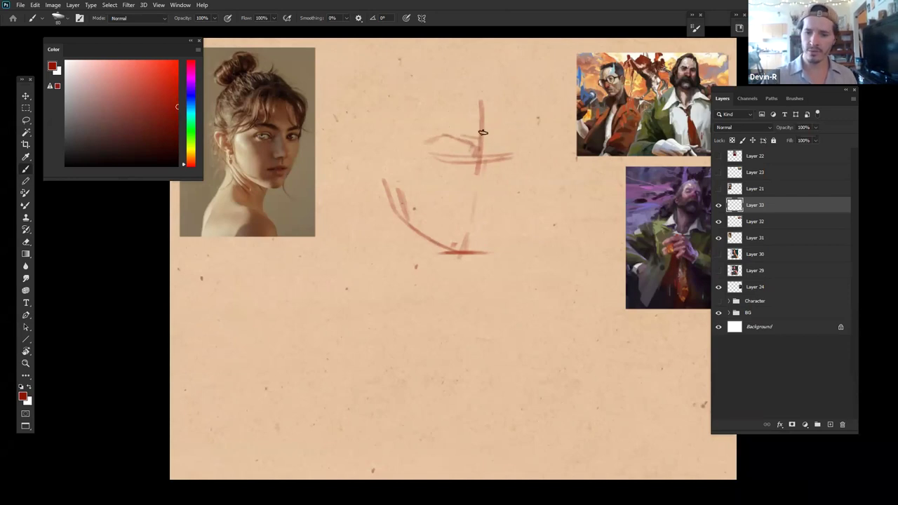
key("e")
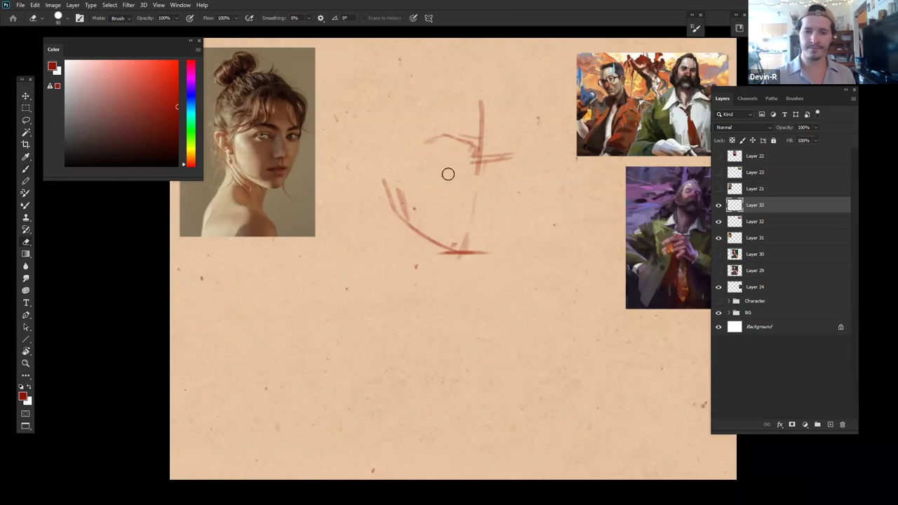
left_click_drag(419, 229, 423, 231)
Step: Redraw the jaw as a straighter diagonal reaching a lower chin, and erase the old jaw and chin strokes
key("b")
mouse_move(384, 180)
left_mouse_down()
mouse_move(393, 214)
mouse_move(439, 253)
left_mouse_up()
mouse_move(402, 229)
left_mouse_down()
mouse_move(466, 269)
mouse_move(491, 249)
left_mouse_up()
key("e")
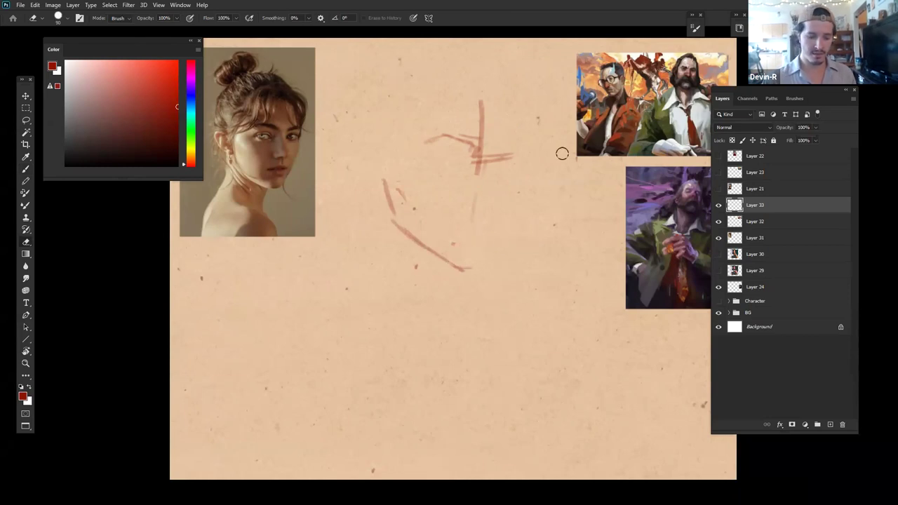
Step: Draw a wavy contour from the left brow down to the chin, and reinforce the lower jaw line
key("b")
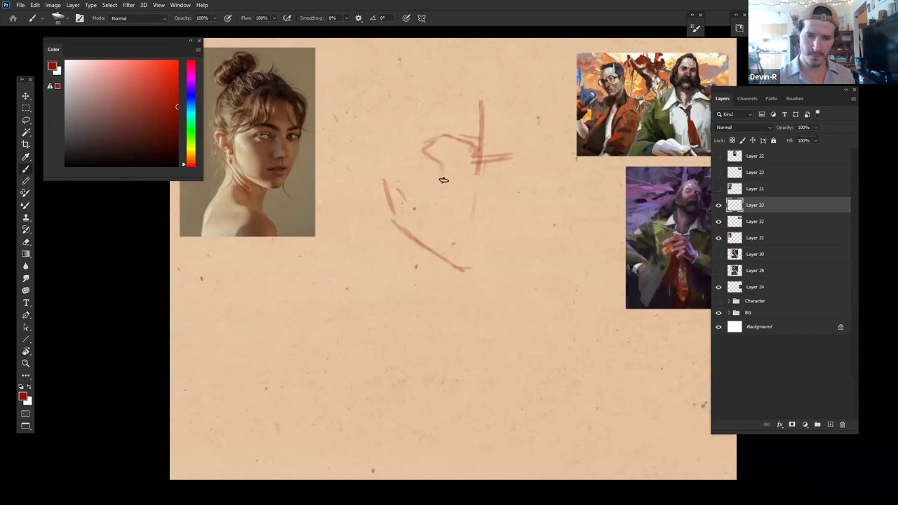
mouse_move(440, 162)
left_mouse_down()
mouse_move(453, 189)
mouse_move(455, 249)
mouse_move(449, 231)
mouse_move(466, 243)
mouse_move(450, 229)
mouse_move(454, 247)
mouse_move(483, 261)
mouse_move(474, 255)
mouse_move(458, 269)
mouse_move(486, 271)
mouse_move(455, 266)
mouse_move(482, 274)
left_mouse_up()
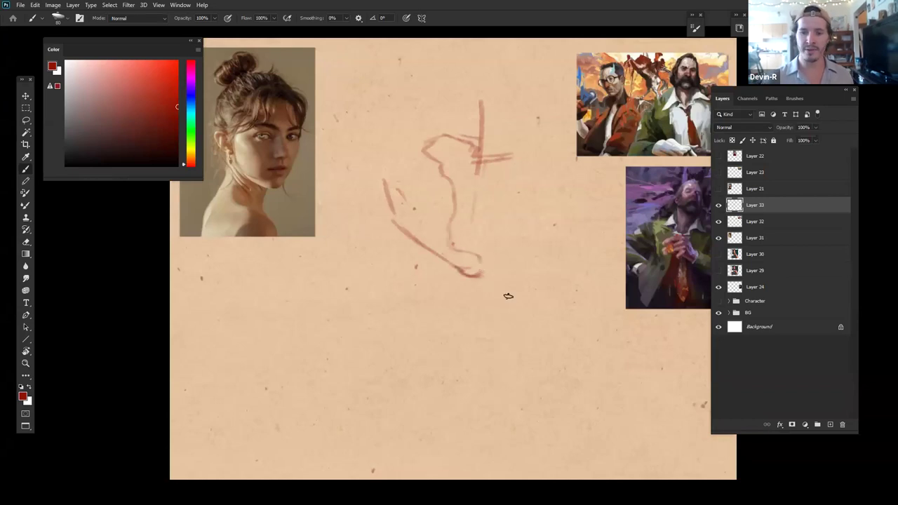
mouse_move(396, 224)
left_mouse_down()
mouse_move(457, 273)
mouse_move(494, 277)
left_mouse_up()
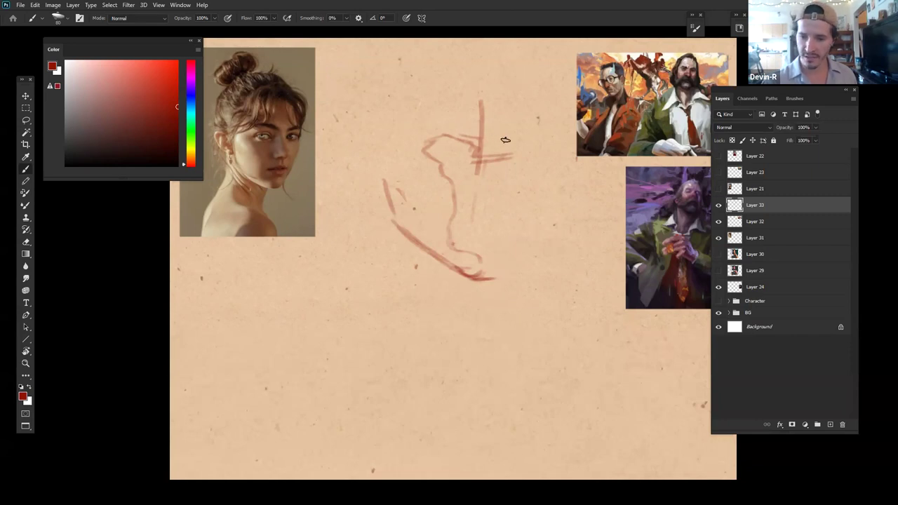
Step: Sketch the right brow and the outline over the forehead down its right side, and erase part of the eye line
mouse_move(502, 146)
left_mouse_down()
mouse_move(497, 154)
mouse_move(533, 140)
left_mouse_up()
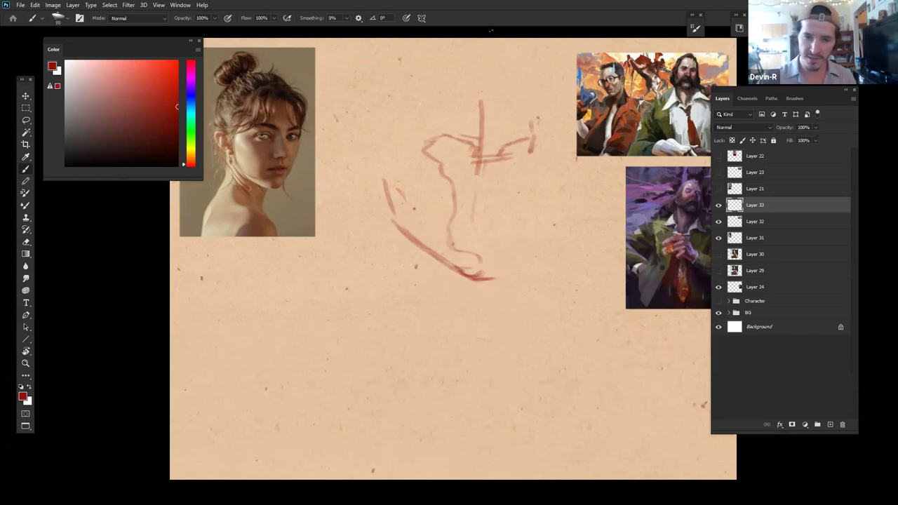
mouse_move(451, 82)
left_mouse_down()
mouse_move(523, 77)
mouse_move(537, 92)
mouse_move(529, 109)
mouse_move(538, 149)
left_mouse_up()
key("ctrl+z")
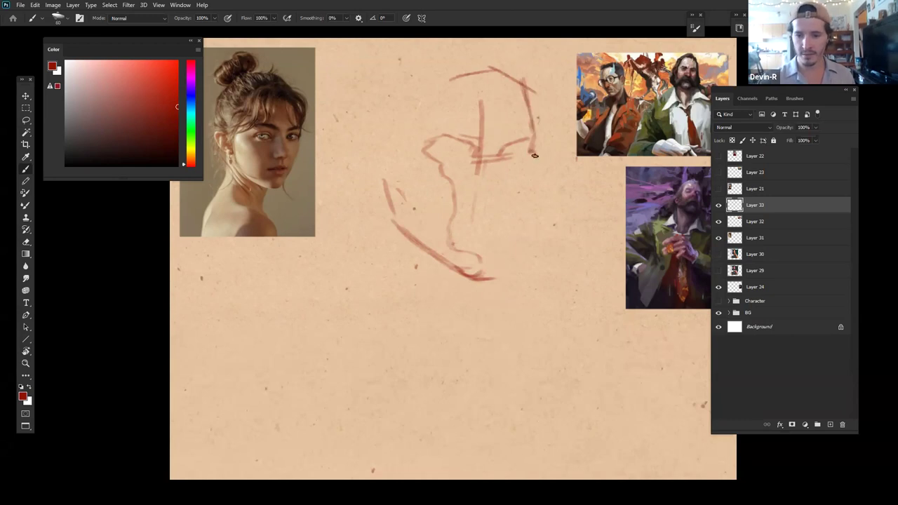
left_click_drag(532, 153, 536, 188)
key("ctrl+z")
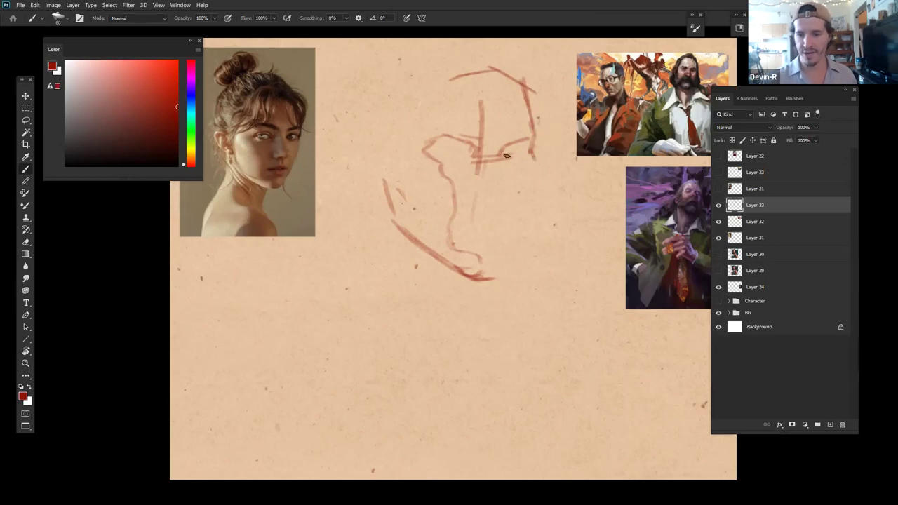
key("e")
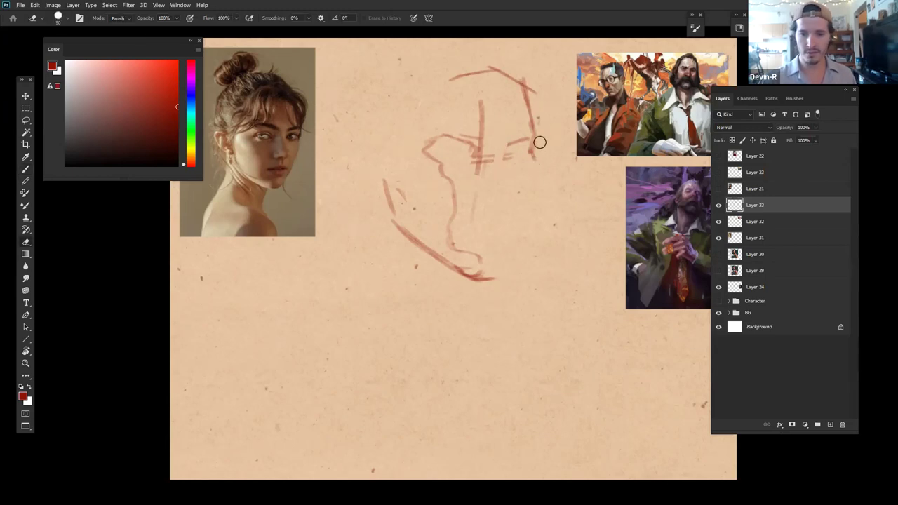
Step: Lasso the forehead outline with the right brow and shift it slightly to the right
key("l")
mouse_move(548, 167)
left_mouse_down()
mouse_move(506, 48)
mouse_move(473, 54)
mouse_move(446, 87)
mouse_move(501, 118)
mouse_move(509, 182)
mouse_move(539, 189)
left_mouse_up()
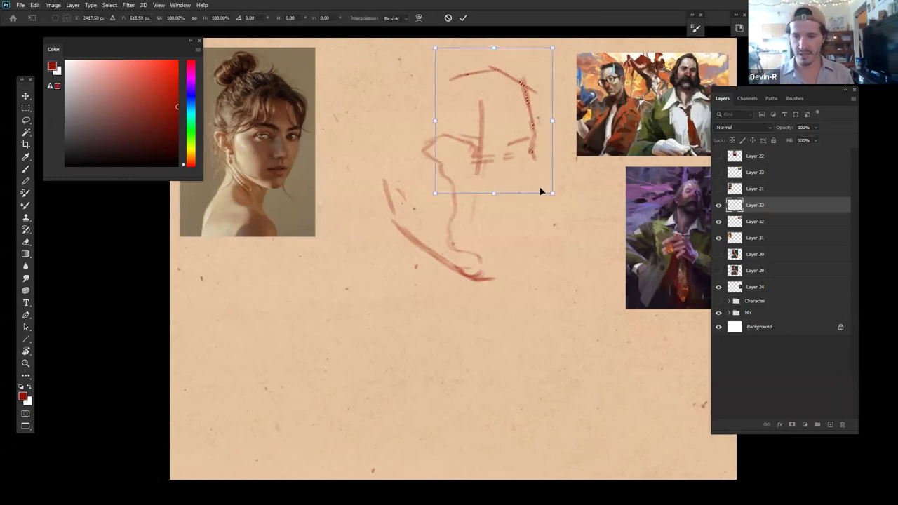
key("ctrl+d")
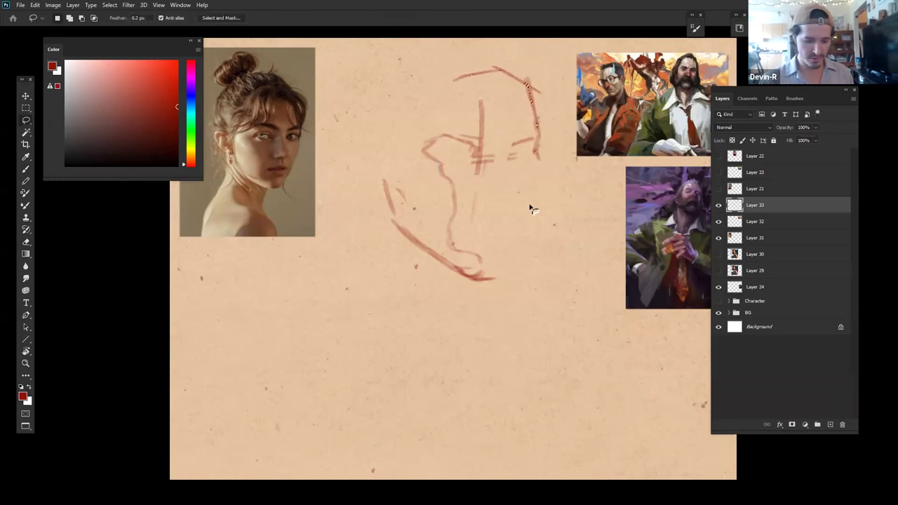
Step: Set the brush colour to a dark, saturated red for the rest of the sketch
key("b")
key("d")
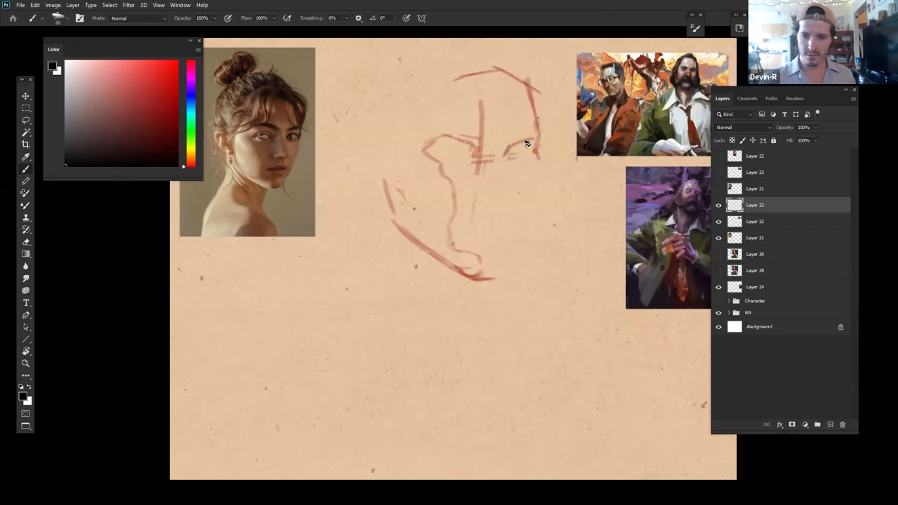
left_click(177, 116)
left_click(192, 164)
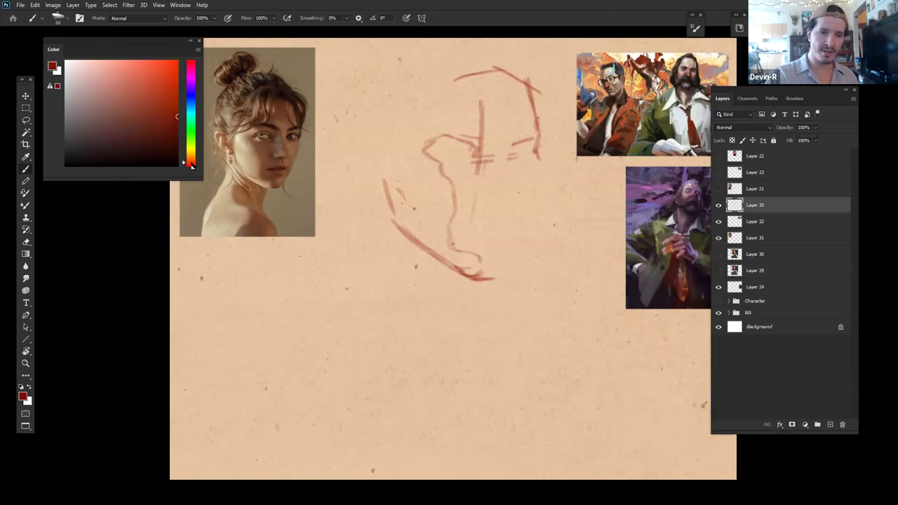
left_click(177, 120)
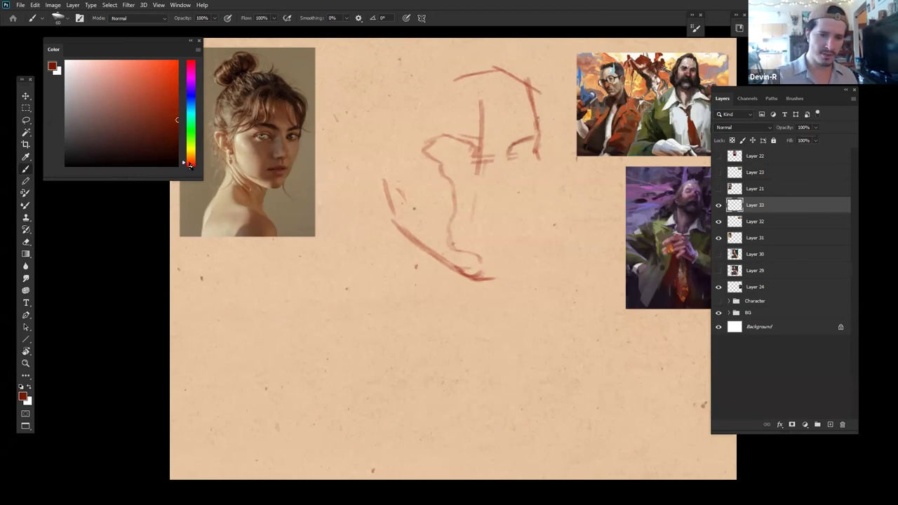
left_click_drag(189, 165, 194, 171)
Step: Sketch the right side of the nose, a curved guide across the nose base, and the right cheek line down to the chin
mouse_move(507, 155)
left_mouse_down()
mouse_move(534, 137)
mouse_move(512, 177)
left_mouse_up()
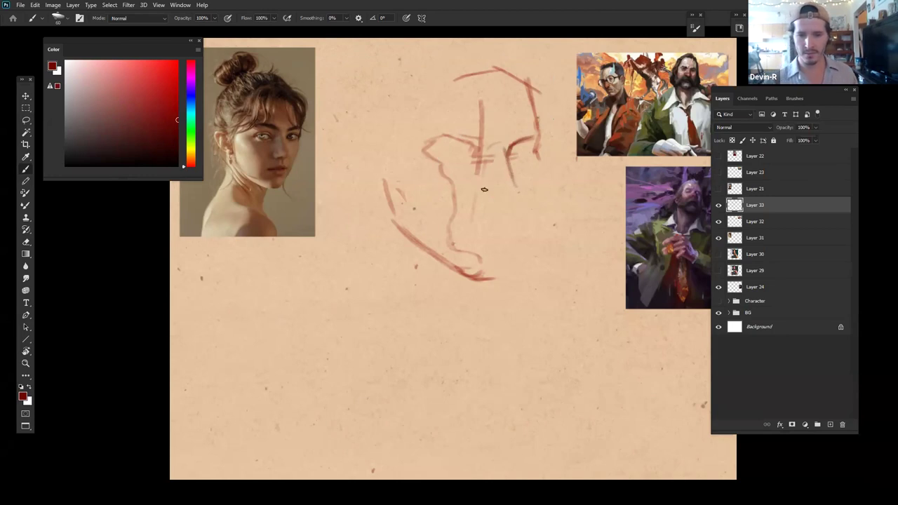
left_click_drag(414, 209, 520, 201)
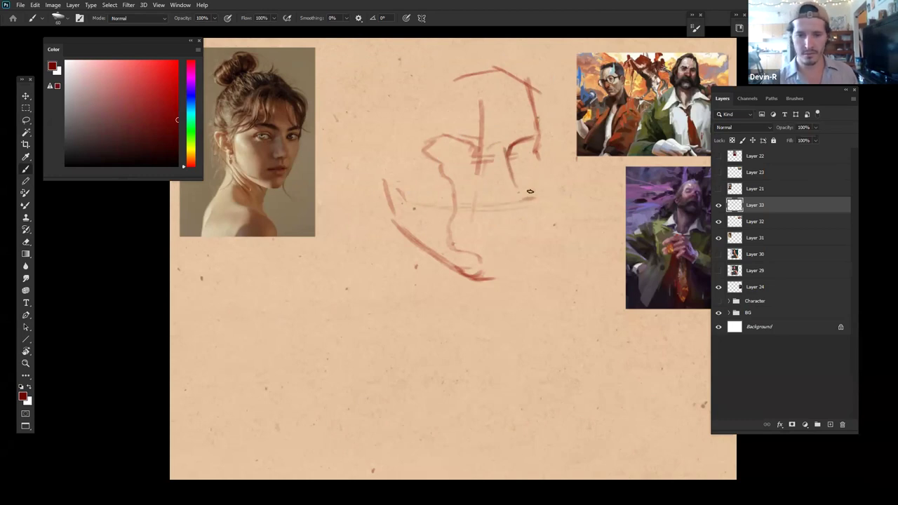
left_click_drag(544, 167, 505, 278)
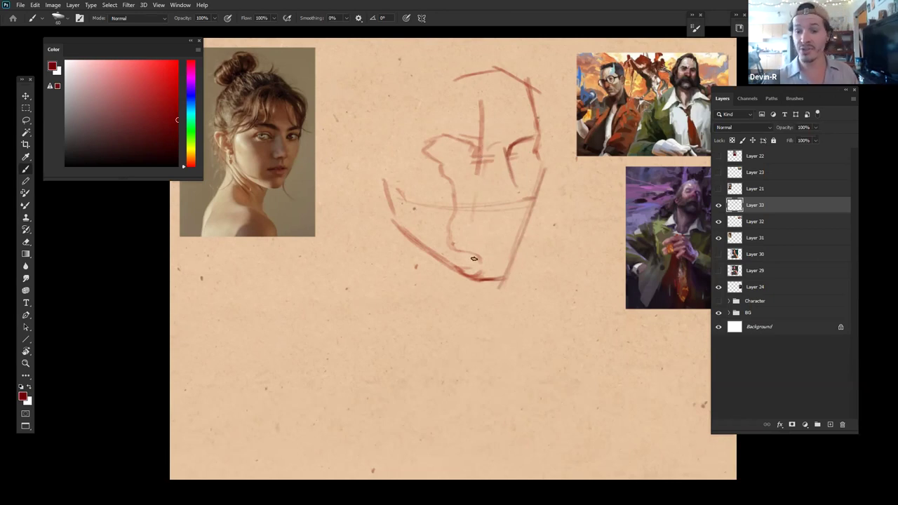
left_click_drag(480, 187, 480, 199)
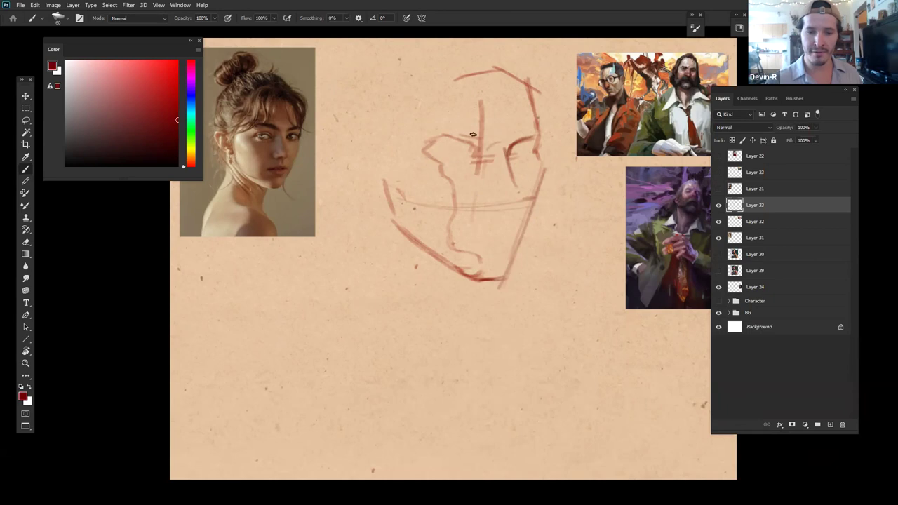
Step: Add upper strokes to both brows, and erase and redraw the right temple outline slightly further out
left_click_drag(449, 127, 482, 137)
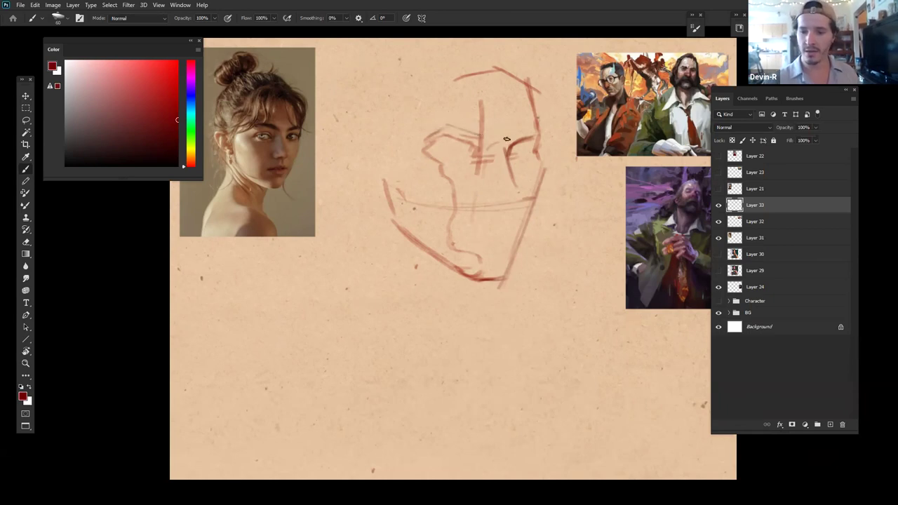
mouse_move(512, 133)
left_mouse_down()
mouse_move(541, 129)
mouse_move(508, 144)
mouse_move(535, 137)
left_mouse_up()
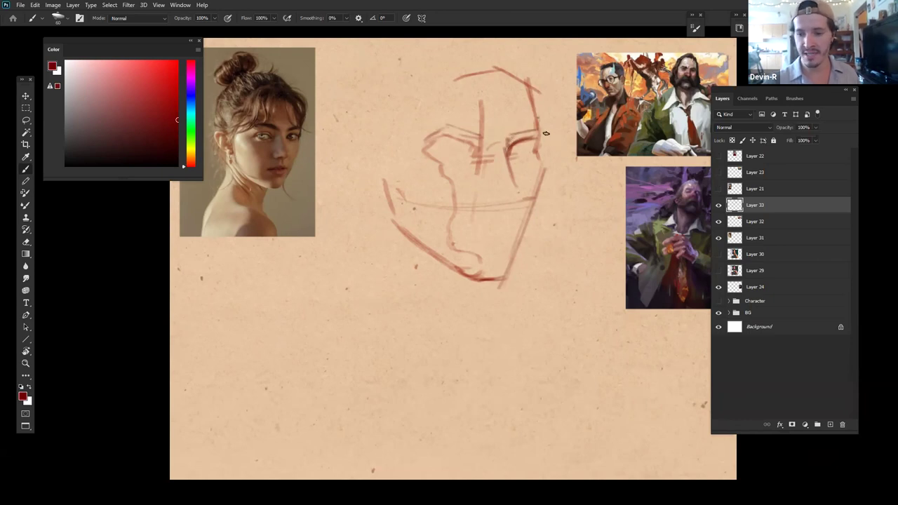
key("e")
mouse_move(531, 153)
left_mouse_down()
mouse_move(543, 143)
mouse_move(539, 157)
mouse_move(540, 121)
mouse_move(544, 132)
left_mouse_up()
key("b")
key("e")
mouse_move(530, 94)
left_mouse_down()
mouse_move(535, 126)
mouse_move(539, 120)
left_mouse_up()
key("b")
left_click_drag(537, 86, 539, 105)
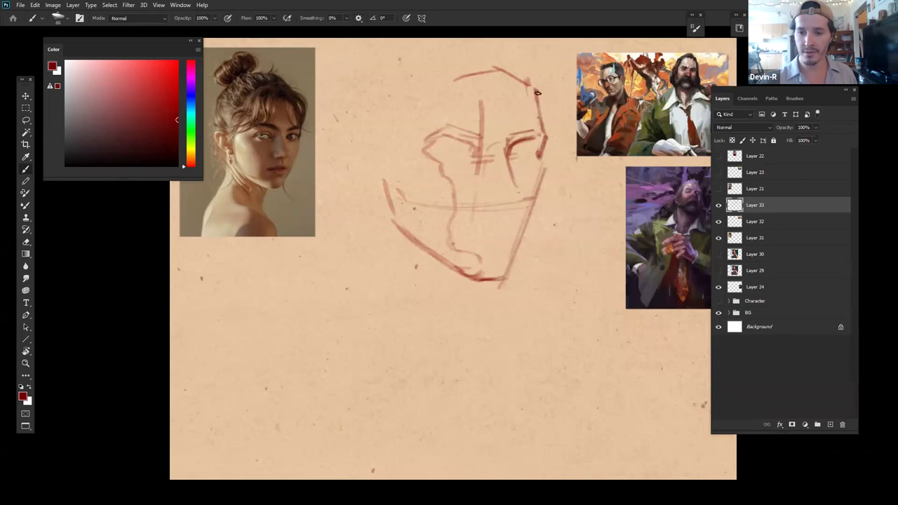
Step: Sketch the nose tip and nostrils, the left eye's upper lid, and the contour line below that eye
left_click_drag(512, 245, 491, 218)
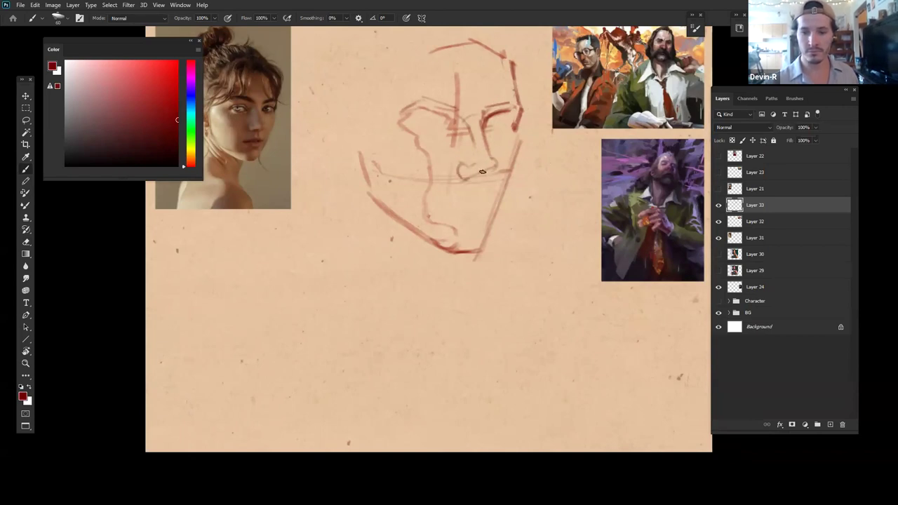
mouse_move(527, 185)
left_mouse_down()
mouse_move(530, 177)
mouse_move(491, 173)
left_mouse_up()
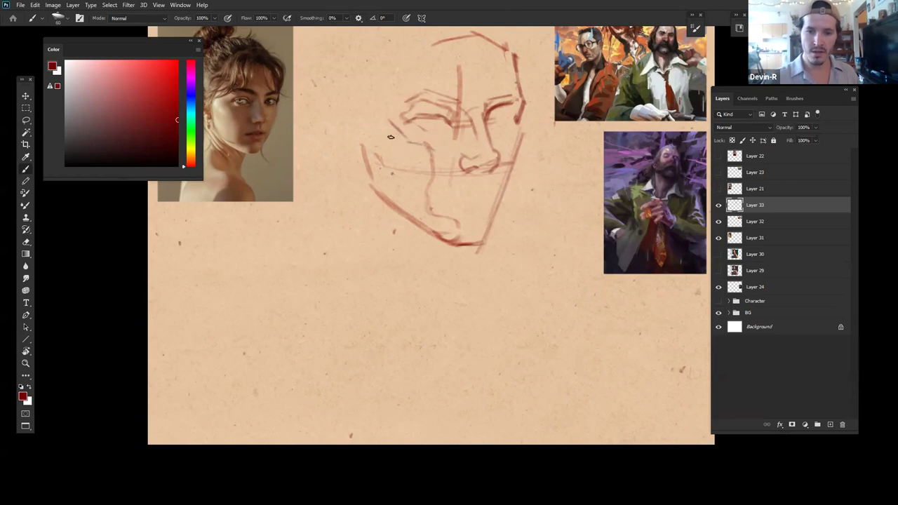
Step: Look through the brush presets, including the G-Rutkowski brushes2017 and 1301 sets, keeping the current brush
right_click(445, 188)
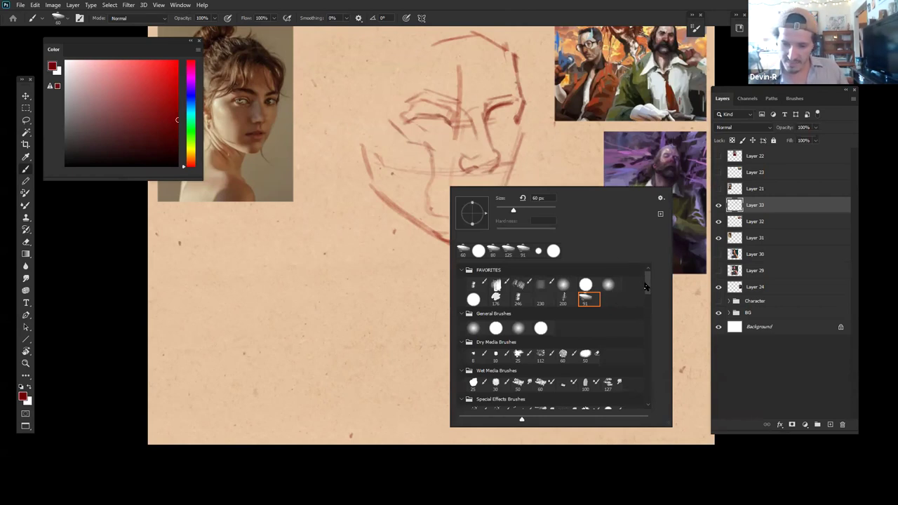
left_click_drag(648, 289, 620, 383)
scroll(620, 383, "up", 3)
scroll(620, 362, "up", 5)
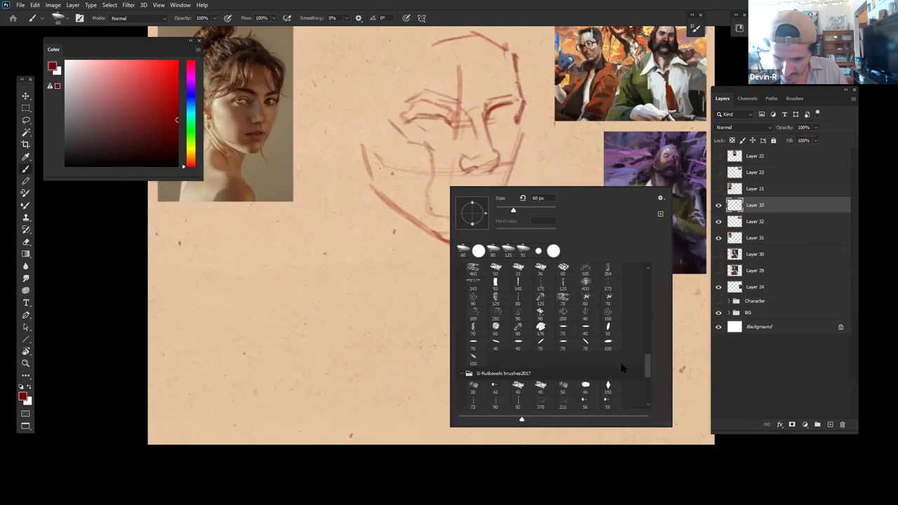
scroll(625, 350, "up", 5)
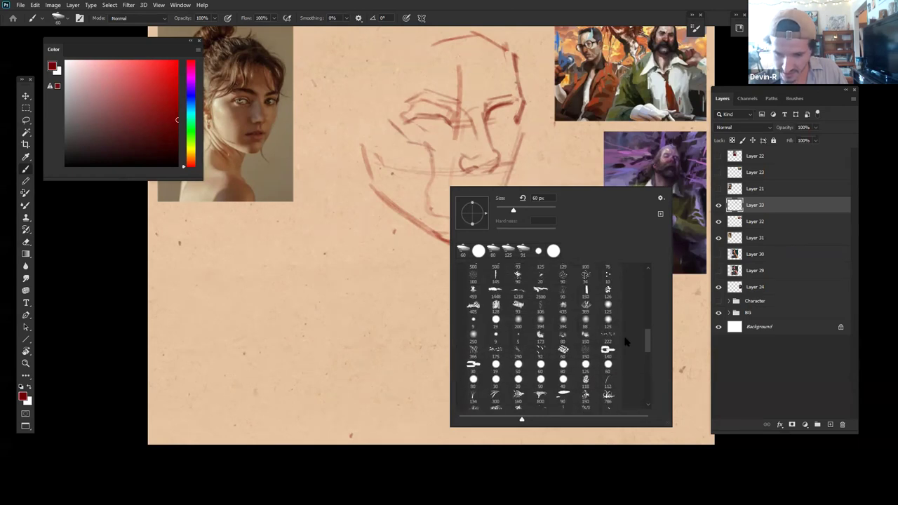
scroll(624, 361, "down", 5)
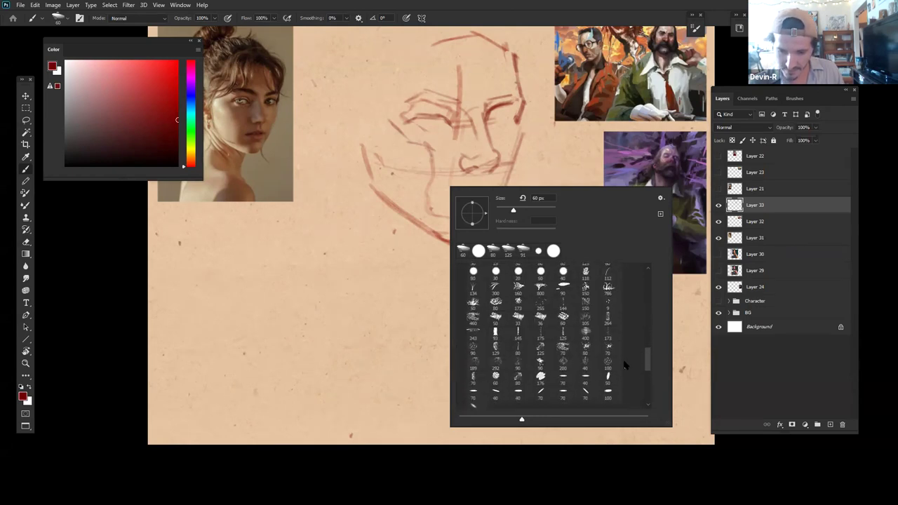
scroll(620, 372, "down", 2)
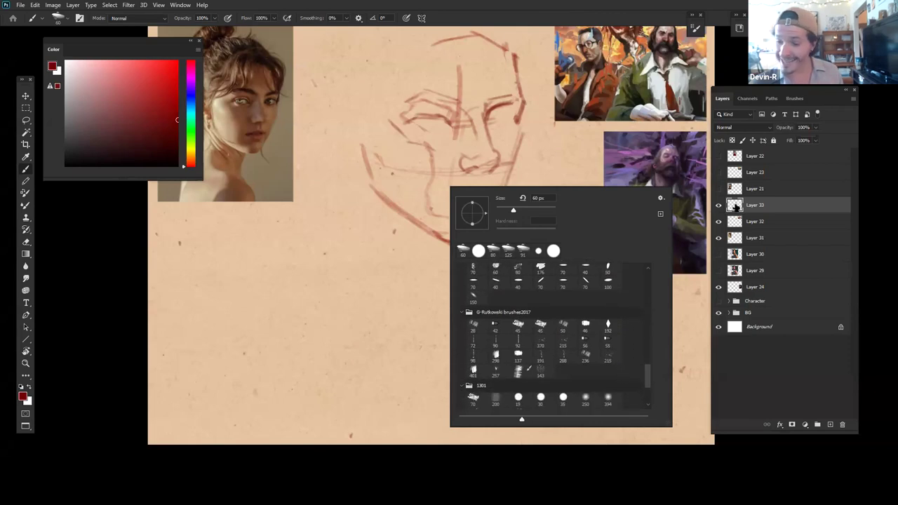
scroll(647, 375, "down", 3)
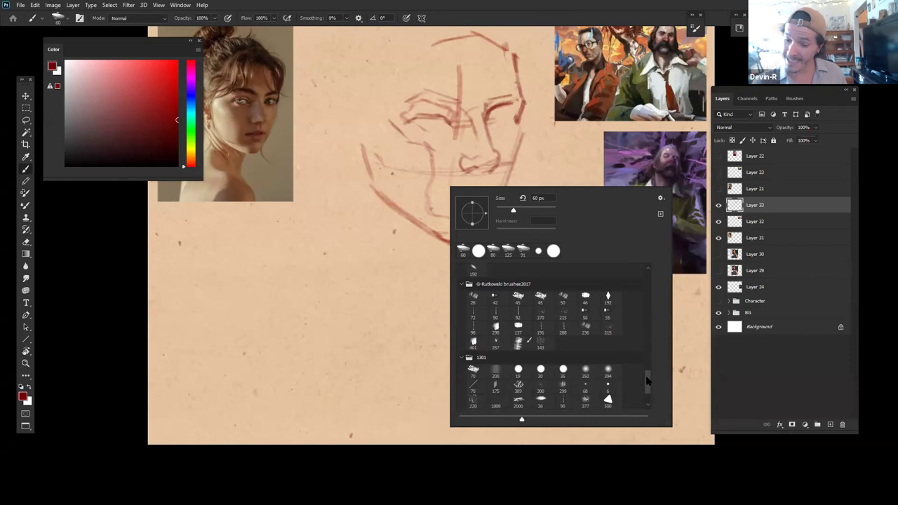
scroll(646, 375, "up", 4)
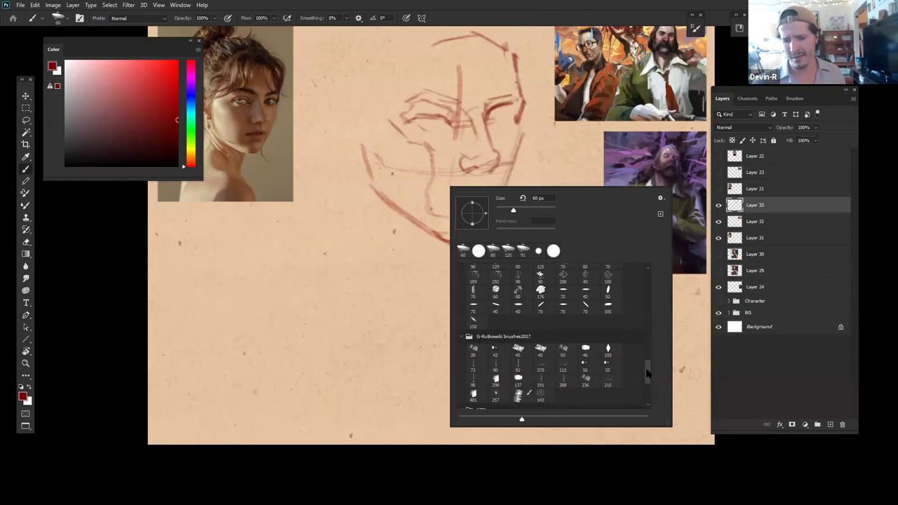
left_click_drag(646, 376, 649, 276)
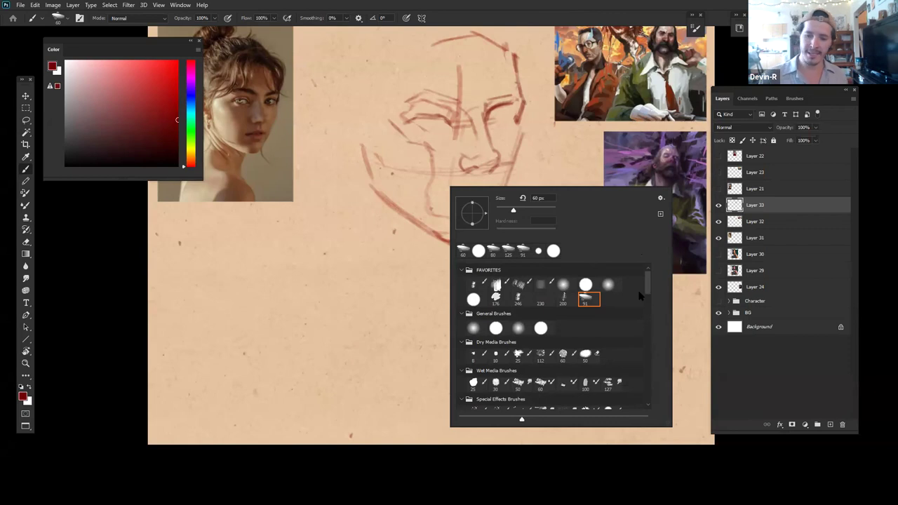
left_click(554, 159)
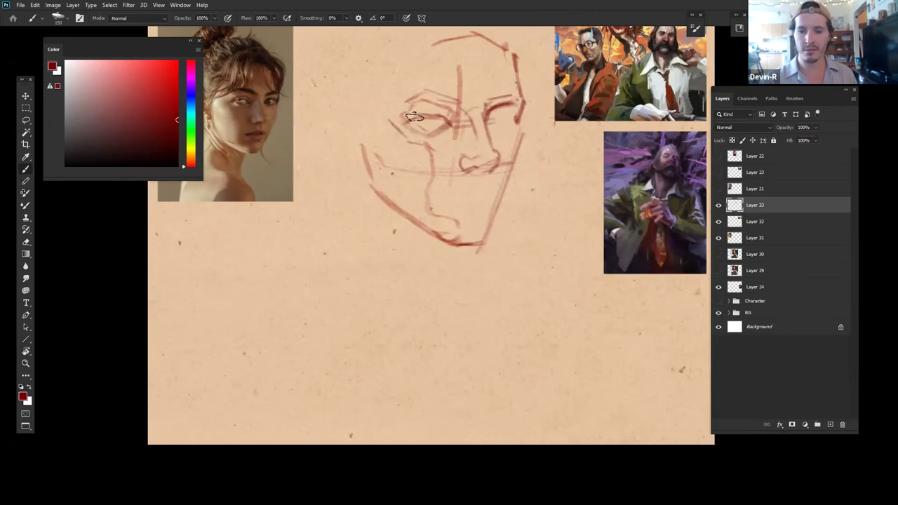
Step: Darken the upper lids of both eyes, and erase the outline beside the right eye
left_click_drag(411, 124, 432, 116)
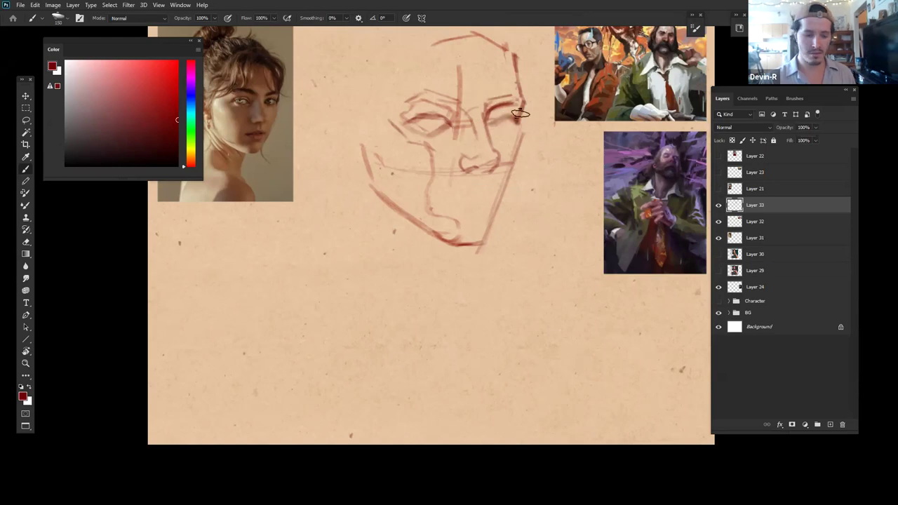
key("e")
mouse_move(515, 125)
left_mouse_down()
mouse_move(527, 96)
mouse_move(510, 70)
mouse_move(533, 104)
left_mouse_up()
Step: Redraw the face's right outline from temple to chin with thick strokes, and trim its inner edge along the cheek
key("b")
key("ctrl+z")
mouse_move(515, 62)
left_mouse_down()
mouse_move(527, 100)
mouse_move(520, 51)
mouse_move(531, 110)
mouse_move(527, 97)
mouse_move(520, 154)
mouse_move(494, 221)
left_mouse_up()
left_click_drag(510, 184, 480, 246)
key("e")
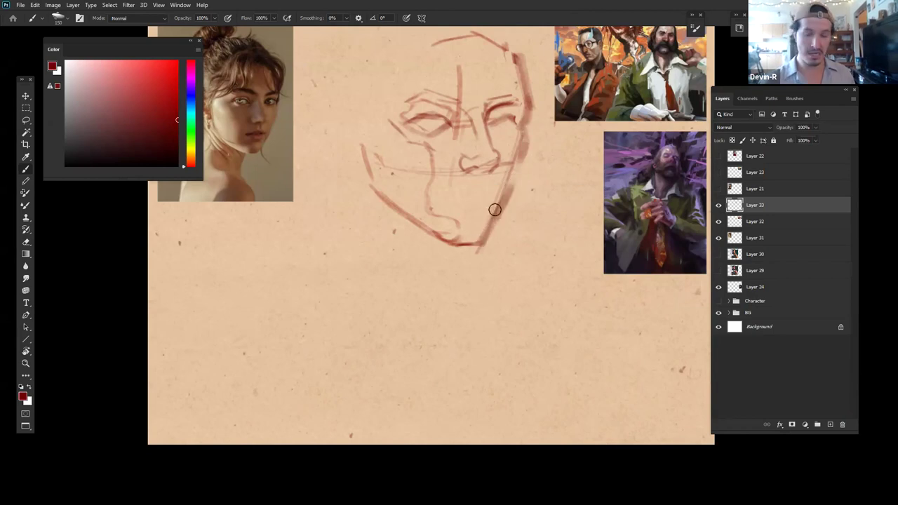
left_click_drag(514, 147, 478, 240)
key("b")
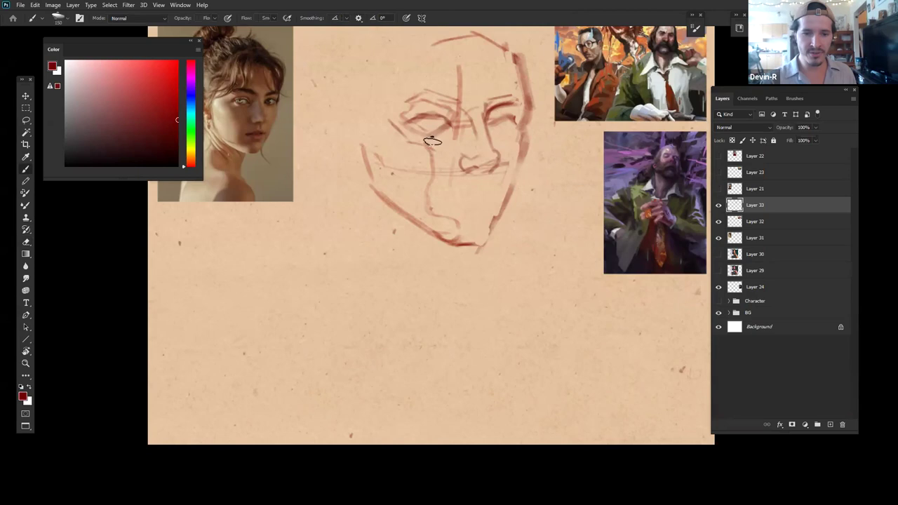
Step: Thicken and clean up the left brow, and reinforce the left eye with darker lid and iris strokes
left_click_drag(404, 124, 448, 122)
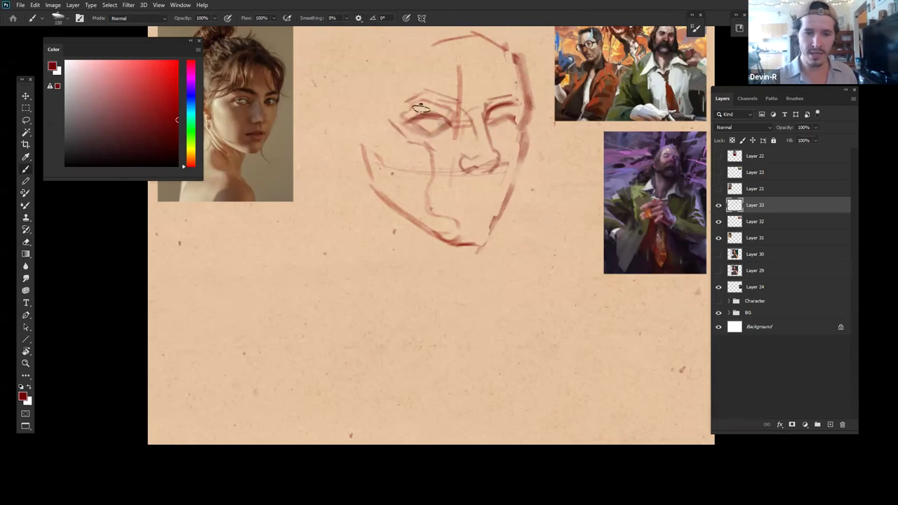
key("e")
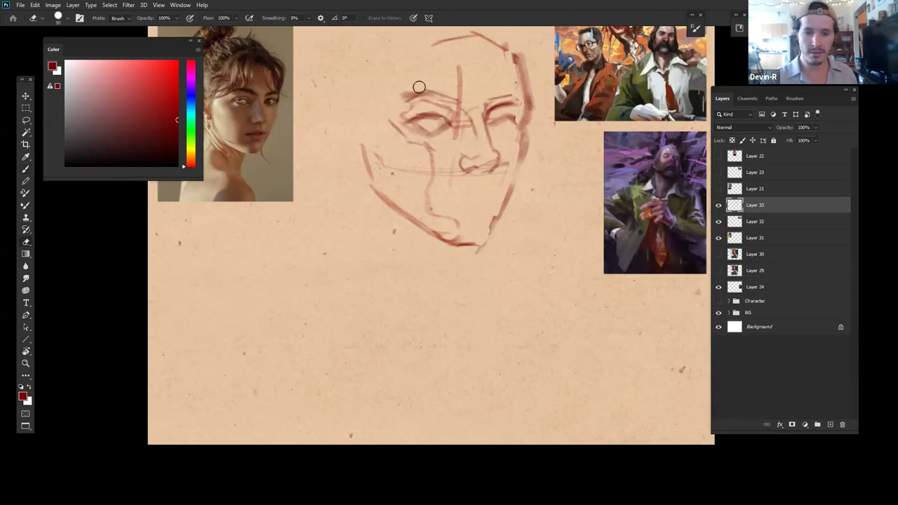
key("b")
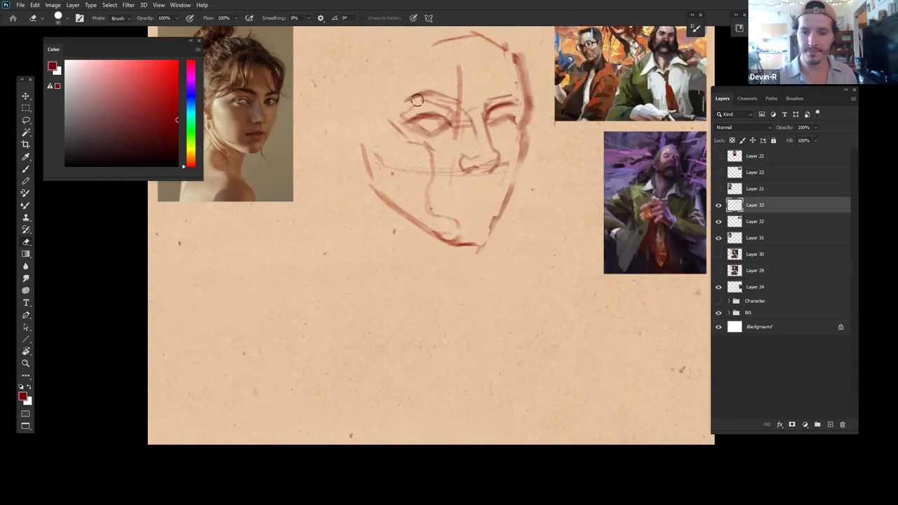
mouse_move(419, 97)
left_mouse_down()
mouse_move(449, 96)
mouse_move(484, 114)
left_mouse_up()
left_click_drag(413, 123, 423, 119)
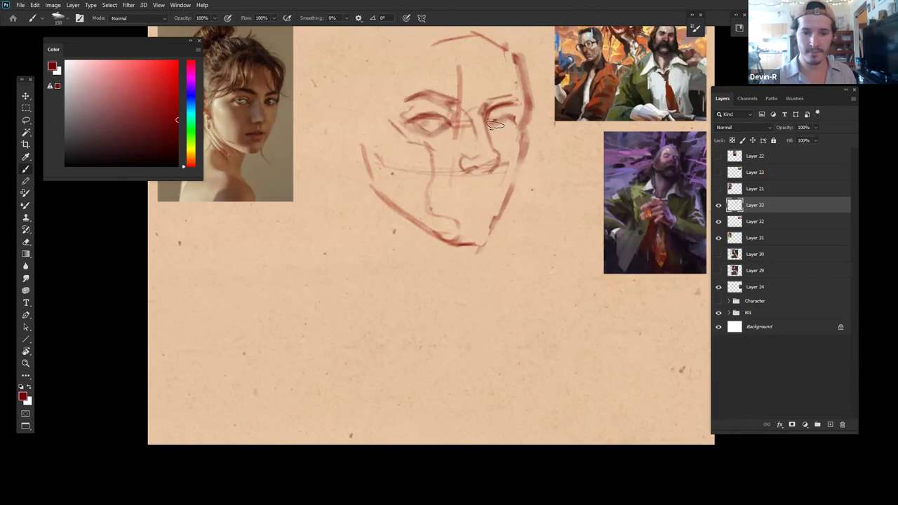
Step: Draw a broad arc above the forehead to mark the top of the head
key("z")
mouse_move(547, 176)
left_mouse_down()
mouse_move(513, 194)
mouse_move(536, 196)
mouse_move(513, 227)
left_mouse_up()
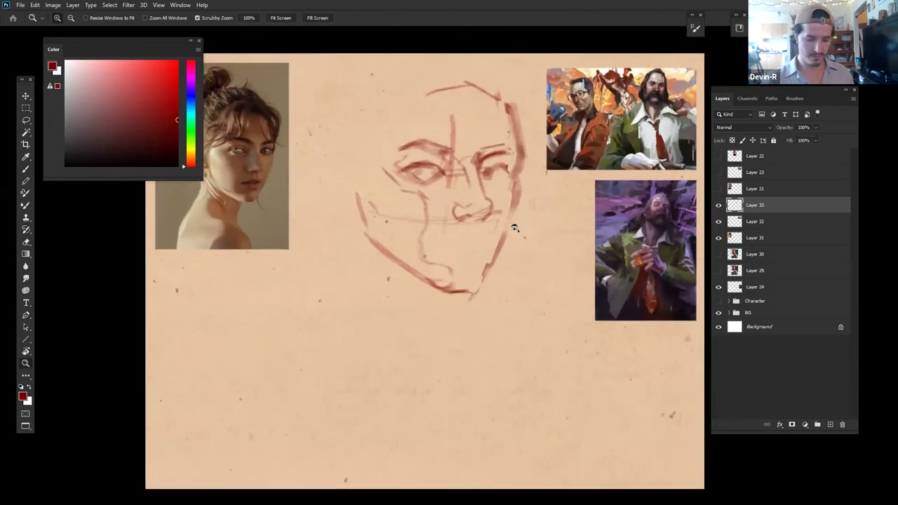
key("b")
left_click_drag(414, 84, 495, 77)
Step: Scale the whole face sketch down proportionally to 79.55% about its centre
key("ctrl+t")
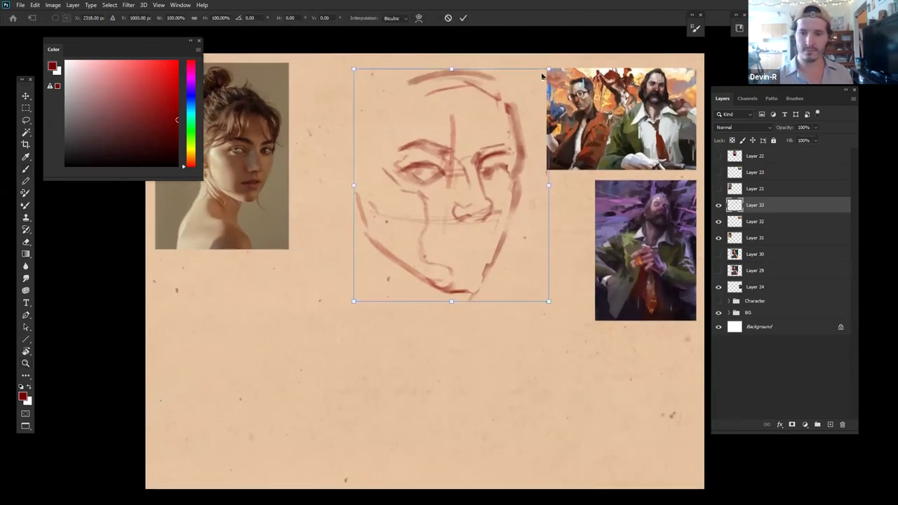
left_click_drag(548, 69, 528, 93)
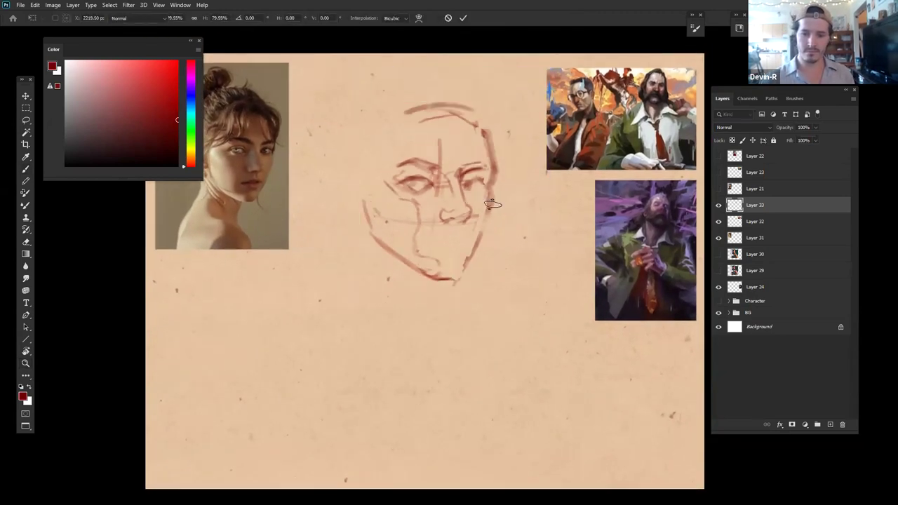
key("Return")
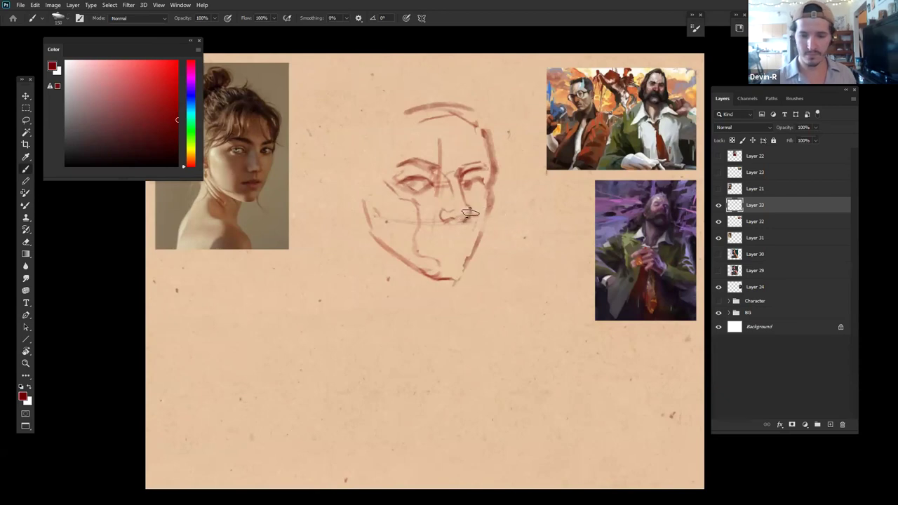
Step: Sketch the mouth below the nose, with the line between the lips and a stroke under the lower lip
left_click_drag(459, 232, 460, 229)
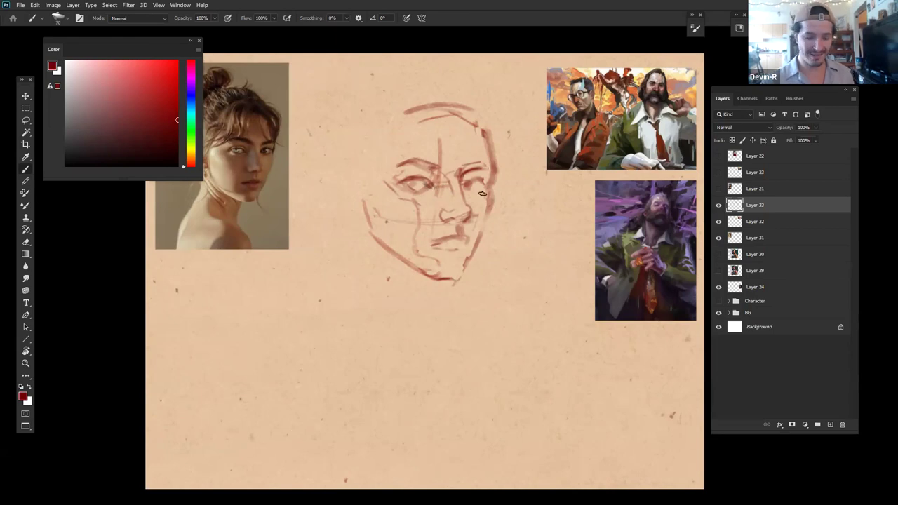
Step: Enlarge the brush and shade the left eye socket and the side plane of the cheek down to the chin
key("e")
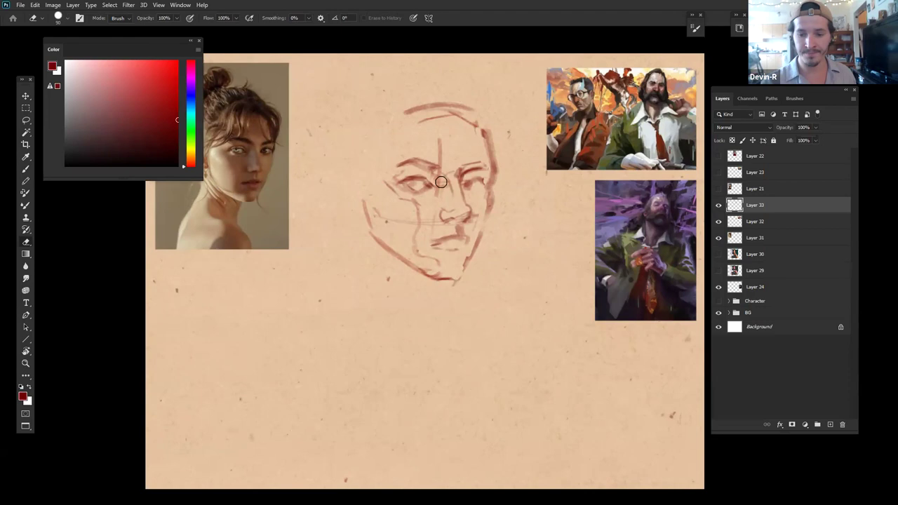
key("b")
key("bracketright")
key("bracketright")
key("bracketright")
key("bracketright")
key("bracketright")
left_click_drag(442, 181, 436, 188)
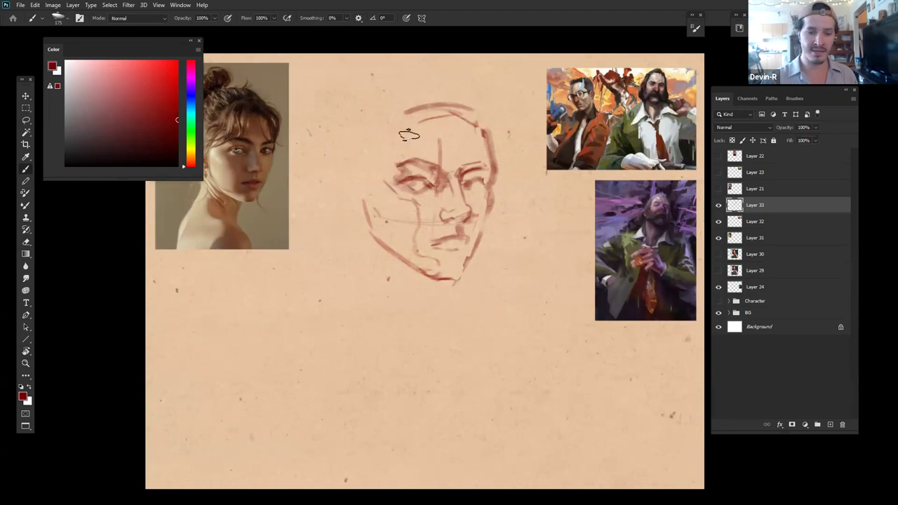
key("bracketright")
key("bracketright")
mouse_move(385, 180)
left_mouse_down()
mouse_move(420, 204)
mouse_move(426, 253)
mouse_move(427, 232)
mouse_move(450, 243)
mouse_move(438, 263)
mouse_move(445, 297)
left_mouse_up()
Step: Lay a broad shadow stroke along the left jaw edge and shade the underside of the nose
key("bracketright")
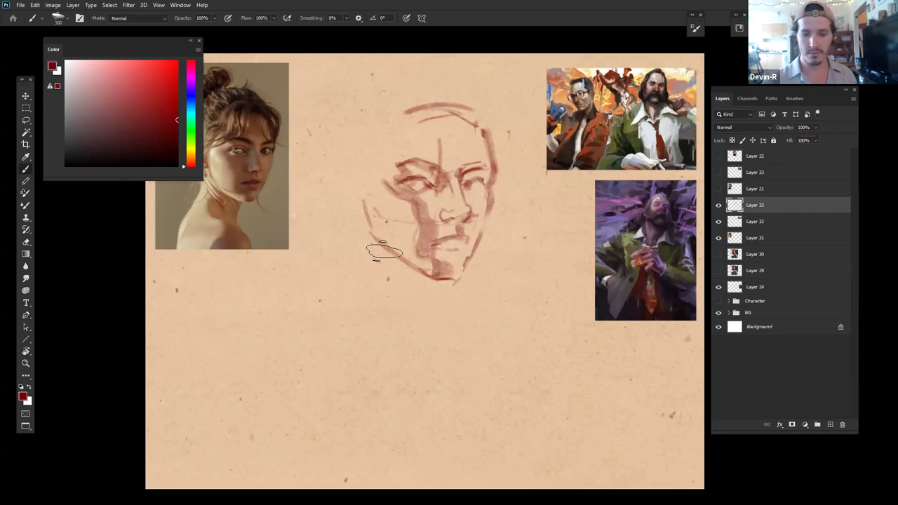
left_click_drag(384, 251, 439, 284)
key("e")
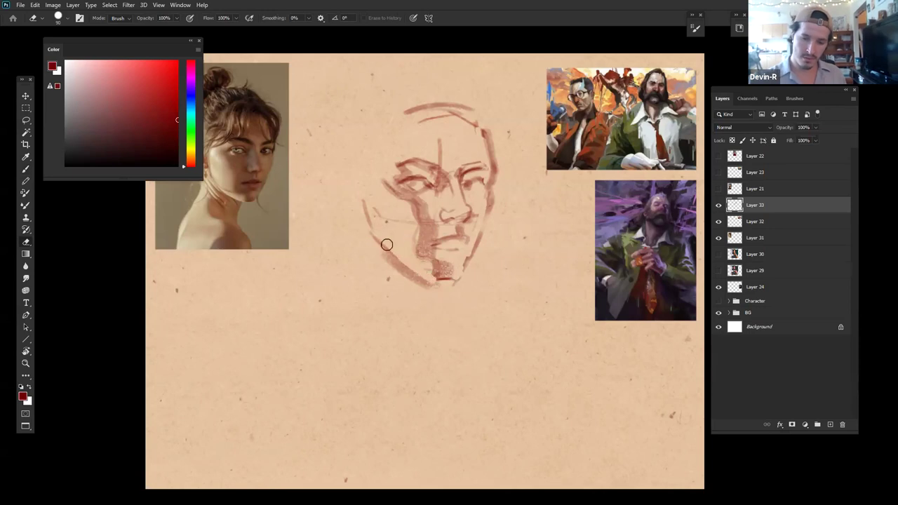
key("b")
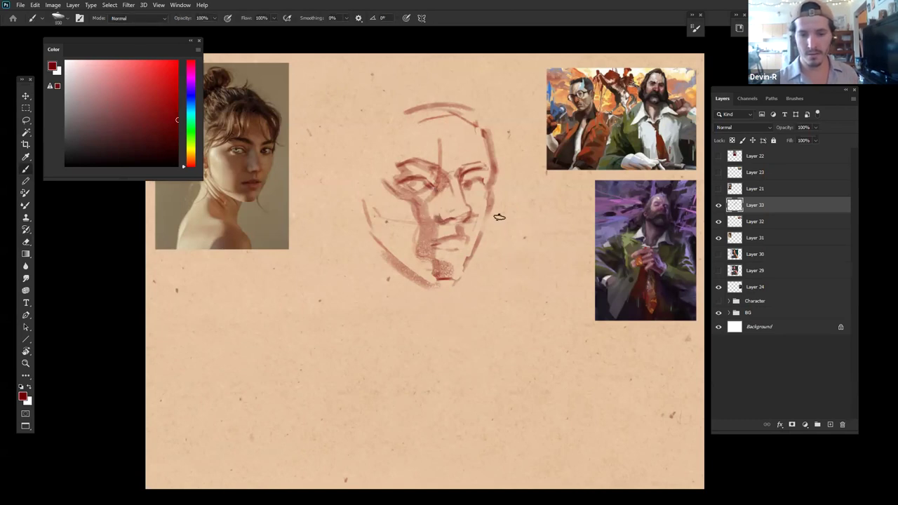
Step: Darken the inner brow and eye socket beside the nose bridge with a larger brush
key("z")
mouse_move(449, 245)
left_mouse_down()
mouse_move(443, 253)
mouse_move(468, 246)
left_mouse_up()
key("b")
key("bracketright")
key("bracketright")
key("bracketright")
key("bracketright")
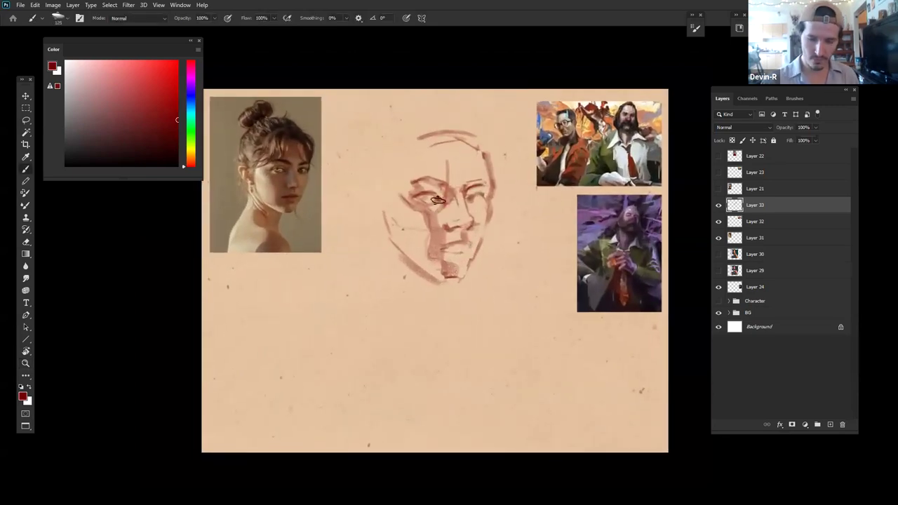
left_click_drag(444, 185, 445, 195)
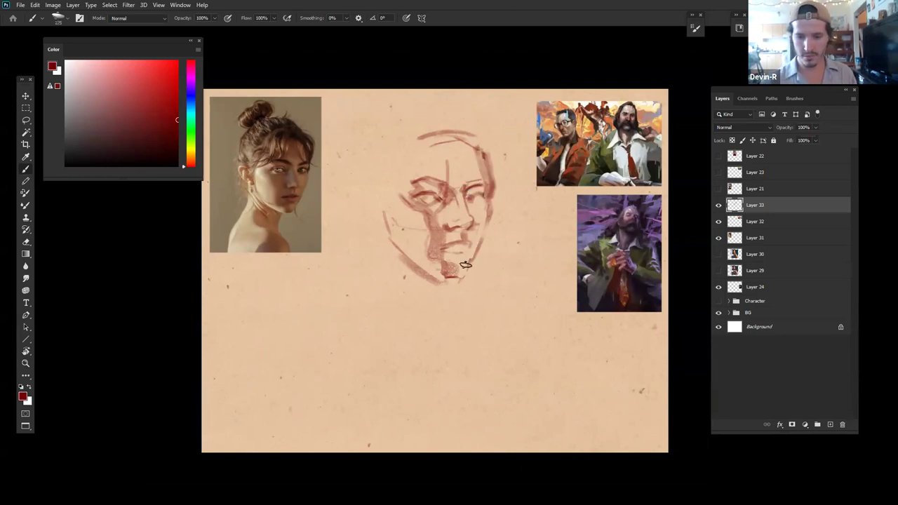
Step: Define the lips with darker strokes and reinforce the contour along the right temple
left_click_drag(445, 246, 454, 243)
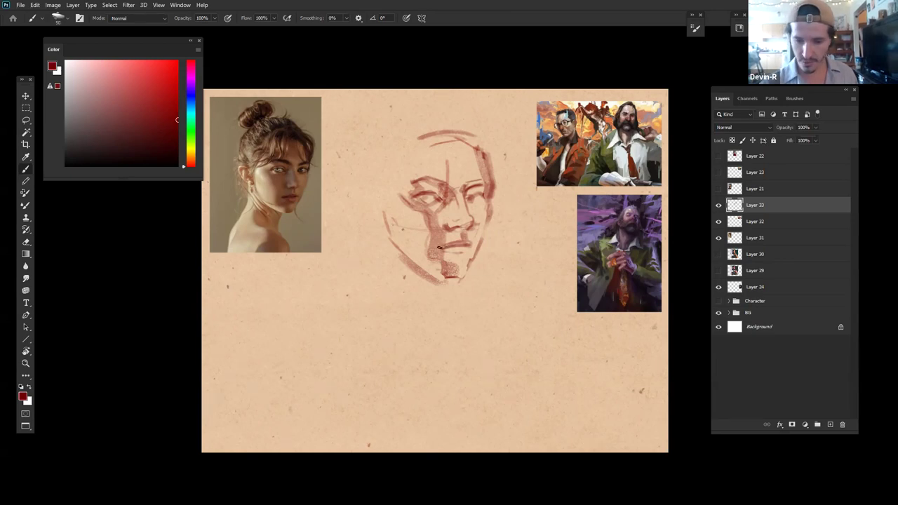
left_click_drag(481, 270, 479, 239)
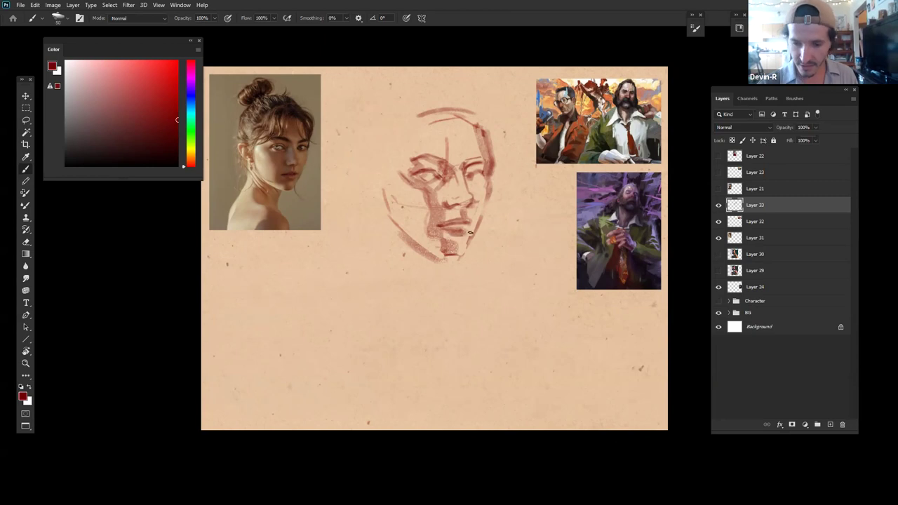
key("z")
left_click_drag(489, 241, 465, 255)
key("b")
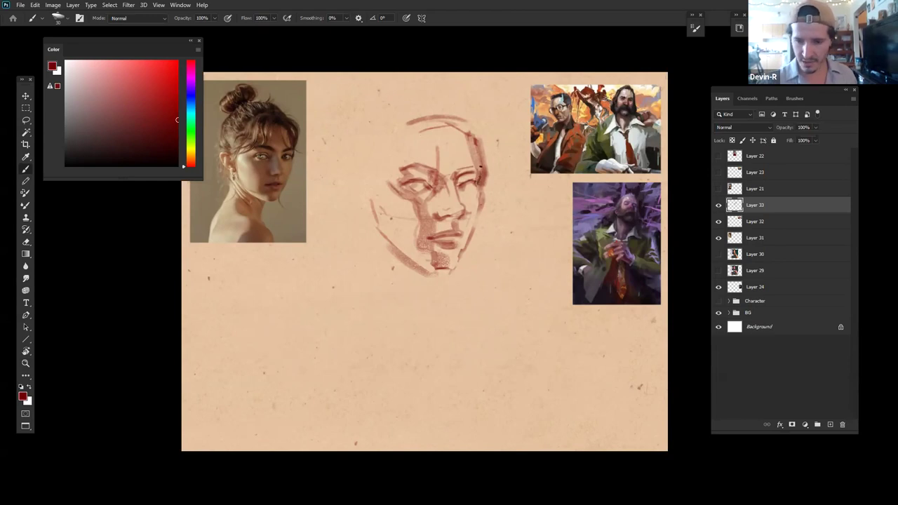
left_click_drag(469, 133, 484, 167)
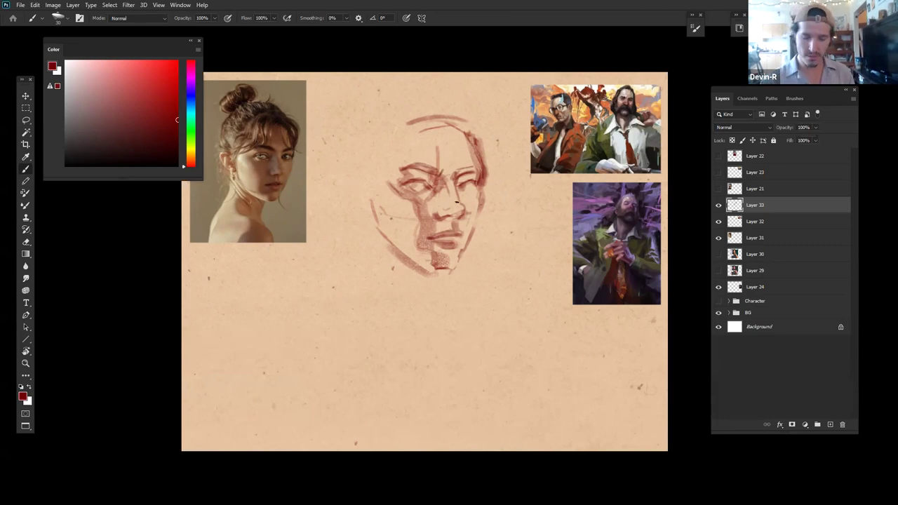
Step: Shade the side plane of the nose from the bridge down to the nostril with a larger brush
key("bracketright")
key("bracketright")
key("bracketright")
key("bracketright")
left_click_drag(450, 180, 455, 200)
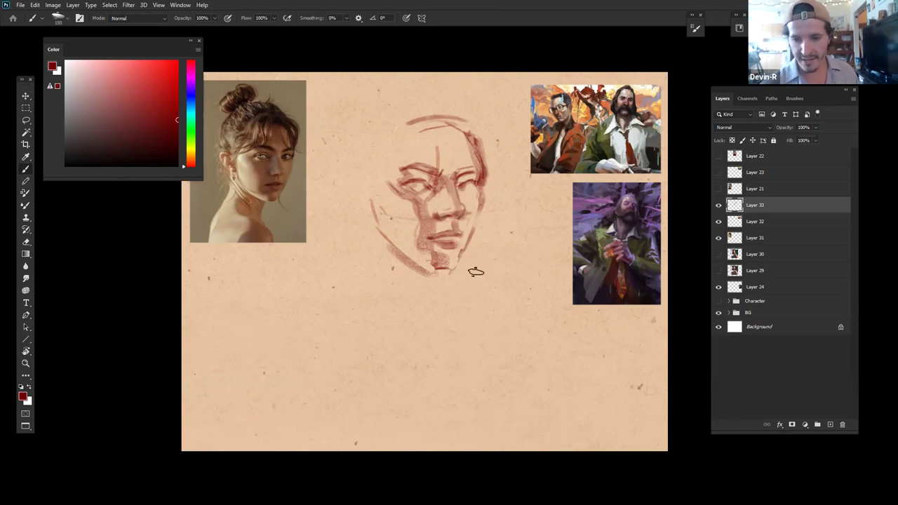
Step: Replace the broad left jaw shadow with a thinner jawline running from below the ear toward the chin
key("bracketleft")
key("bracketleft")
key("bracketleft")
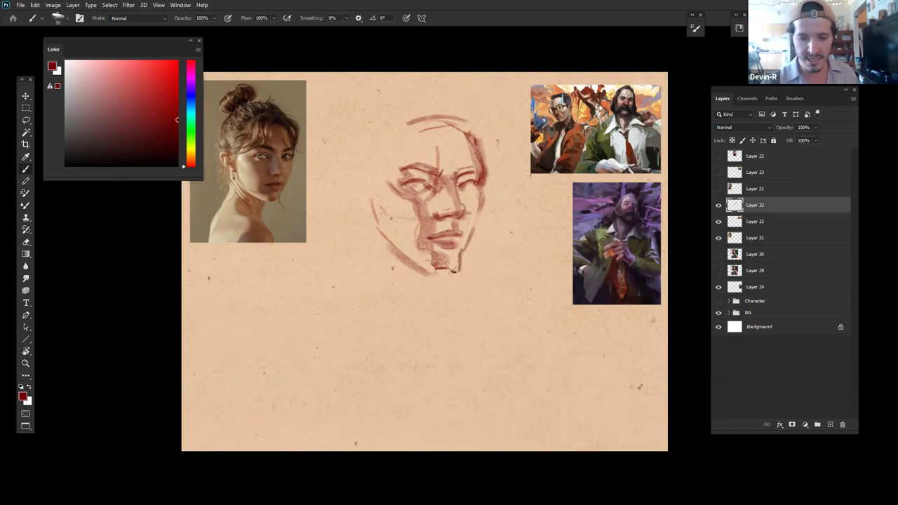
left_click_drag(453, 274, 432, 274)
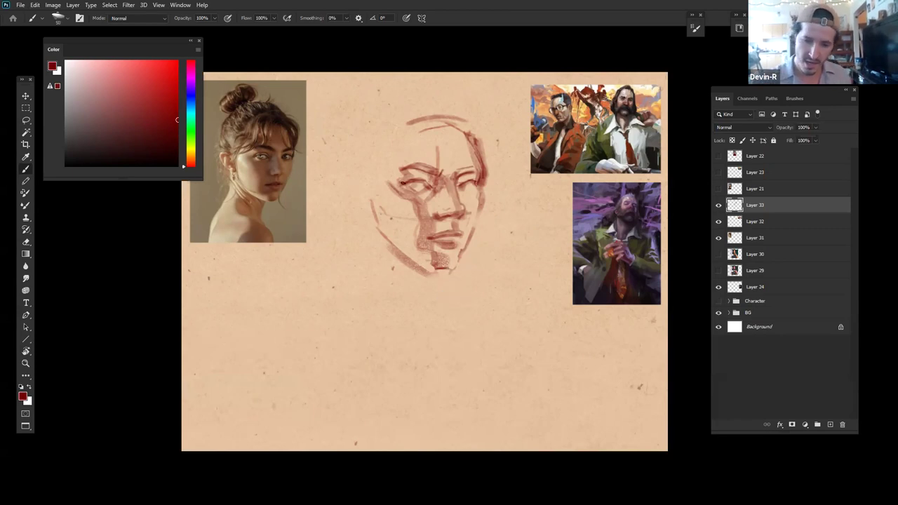
left_click_drag(372, 242, 430, 272)
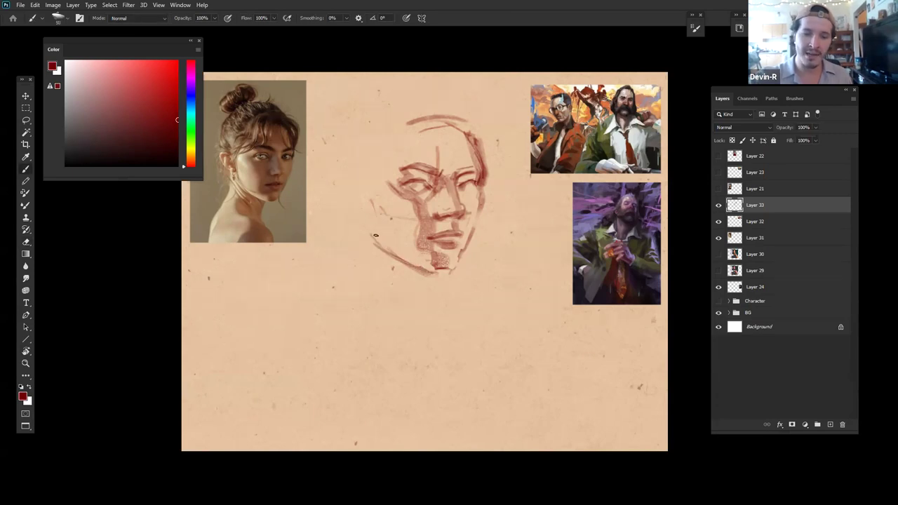
left_click_drag(369, 226, 383, 250)
key("ctrl+z")
mouse_move(367, 225)
left_mouse_down()
mouse_move(383, 250)
mouse_move(409, 264)
left_mouse_up()
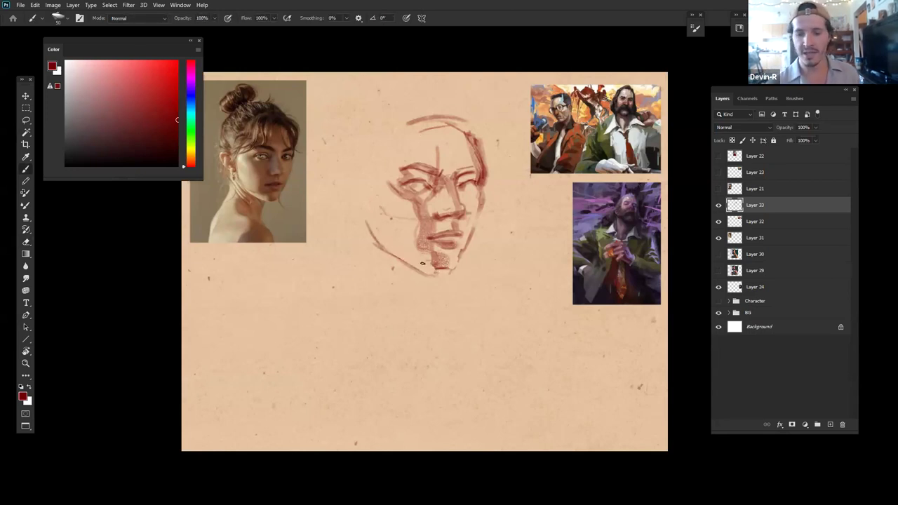
left_click_drag(414, 273, 452, 277)
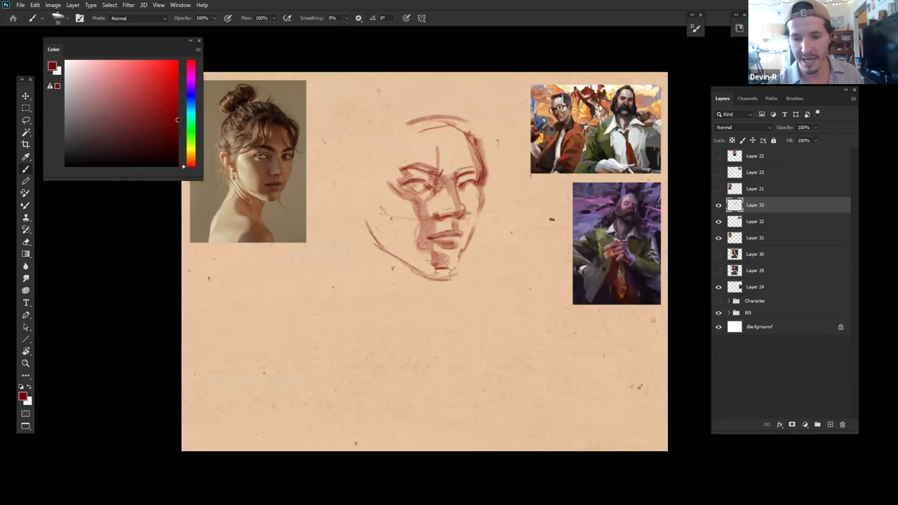
key("ctrl+z")
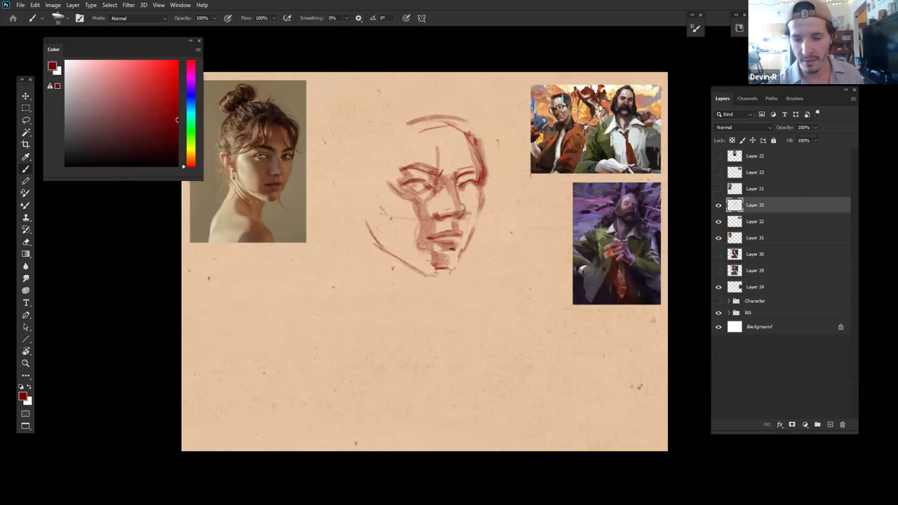
Step: Redraw the jawline into a rounded chin and connect it to the right side of the face
key("e")
key("b")
mouse_move(456, 267)
left_mouse_down()
mouse_move(415, 264)
mouse_move(443, 273)
left_mouse_up()
key("ctrl+z")
key("ctrl+z")
mouse_move(378, 244)
left_mouse_down()
mouse_move(439, 276)
mouse_move(428, 275)
mouse_move(460, 261)
mouse_move(454, 272)
left_mouse_up()
key("e")
key("b")
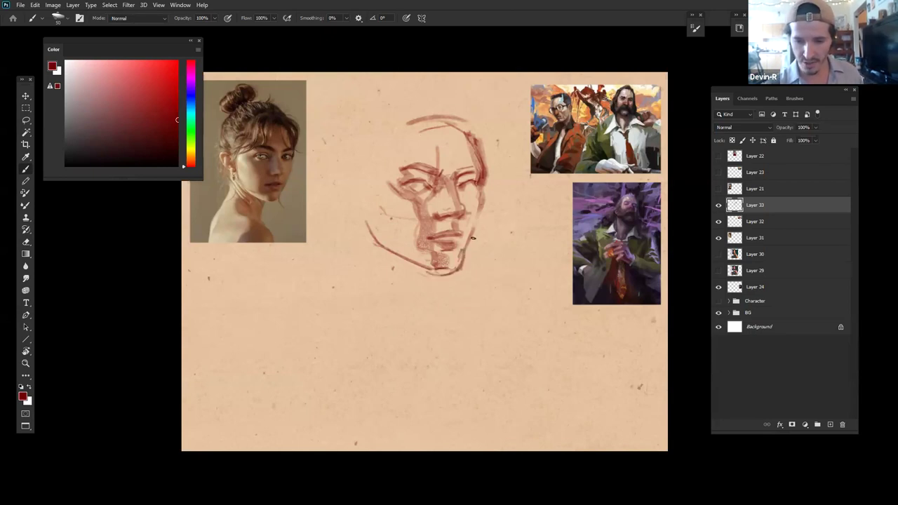
Step: Redraw the right cheek contour from eye level down past the mouth and clean up its edge
left_click_drag(482, 209, 472, 232)
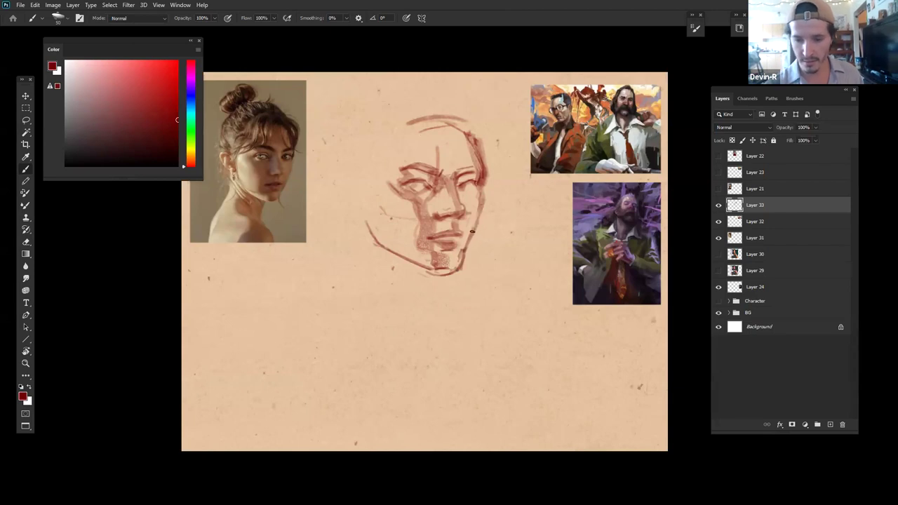
mouse_move(482, 199)
left_mouse_down()
mouse_move(466, 245)
mouse_move(483, 198)
mouse_move(468, 213)
left_mouse_up()
key("e")
key("b")
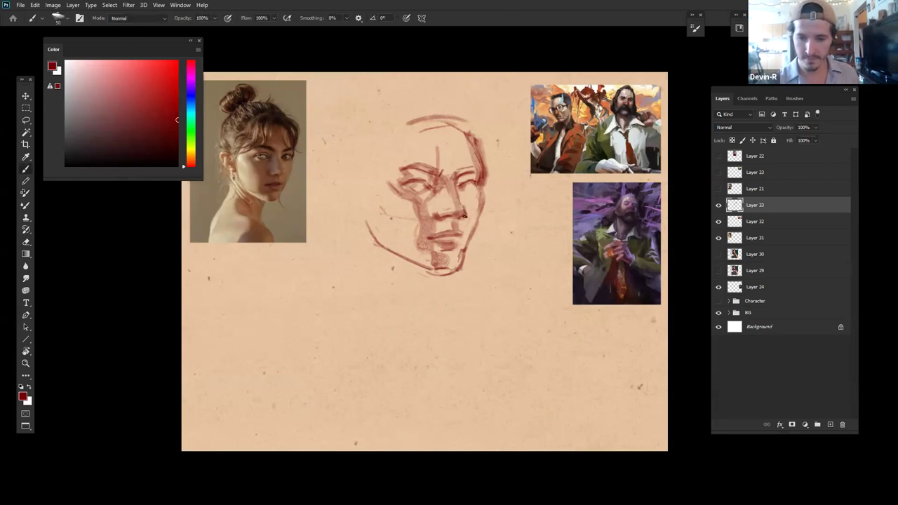
Step: Stretch the face sketch slightly taller by extending its bottom edge downward
key("ctrl+space")
mouse_move(506, 271)
left_mouse_down()
mouse_move(459, 279)
mouse_move(506, 266)
mouse_move(470, 295)
left_mouse_up()
key("ctrl+t")
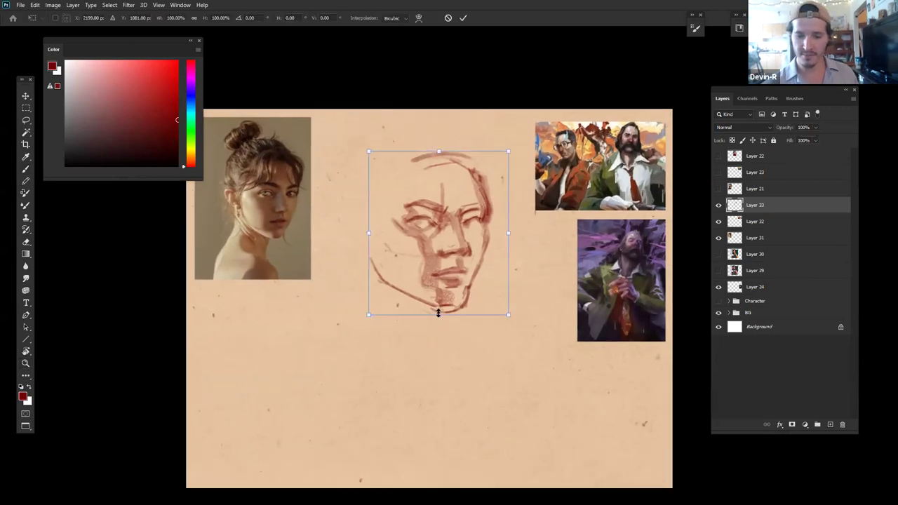
key("Escape")
Step: Rotate the face sketch slightly clockwise
key("ctrl+space")
mouse_move(491, 276)
left_mouse_down()
mouse_move(485, 282)
mouse_move(508, 281)
left_mouse_up()
left_click_drag(482, 291, 487, 260)
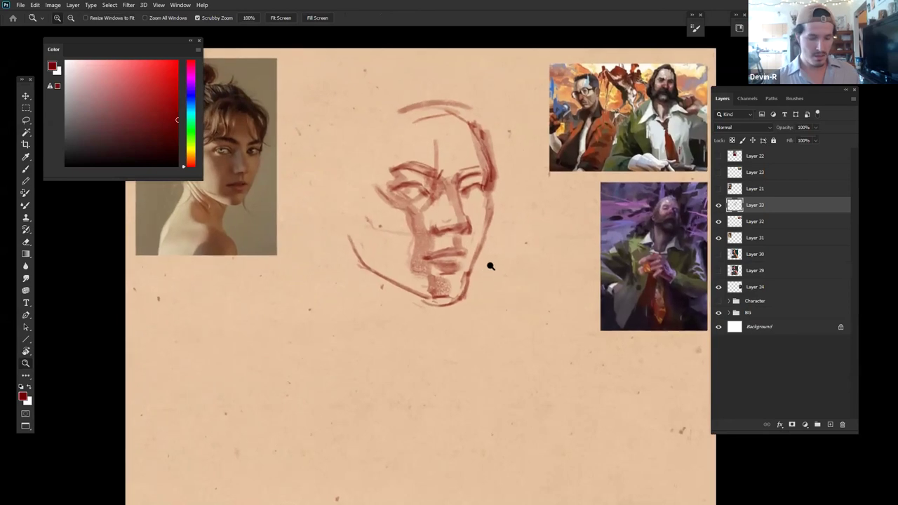
key("ctrl+t")
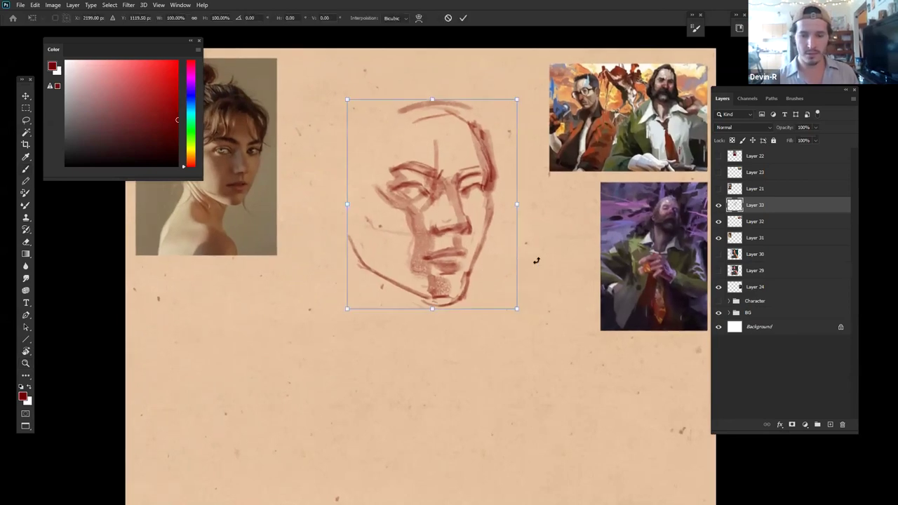
left_click_drag(536, 260, 533, 270)
key("Escape")
Step: Darken the irises and sketch curved hair strands from the top of the forehead down to the left brow
key("b")
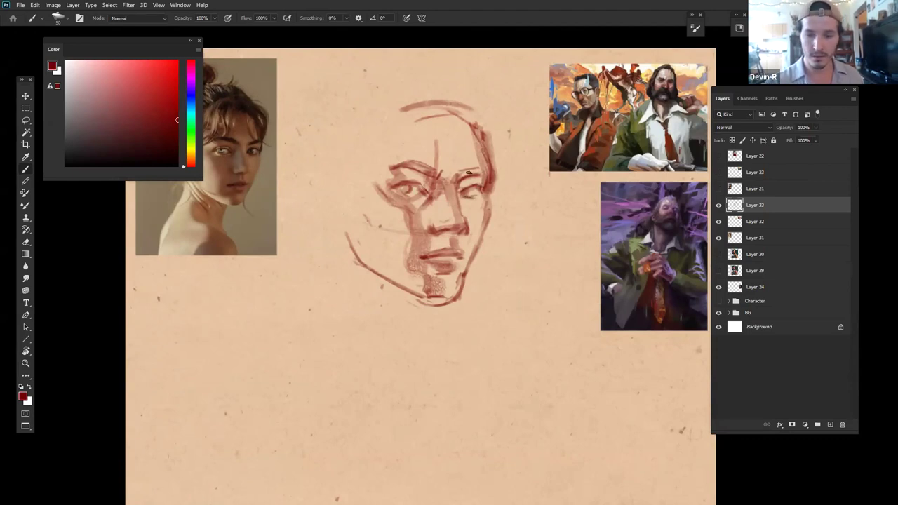
mouse_move(469, 170)
left_mouse_down()
mouse_move(482, 172)
mouse_move(496, 156)
mouse_move(535, 183)
left_mouse_up()
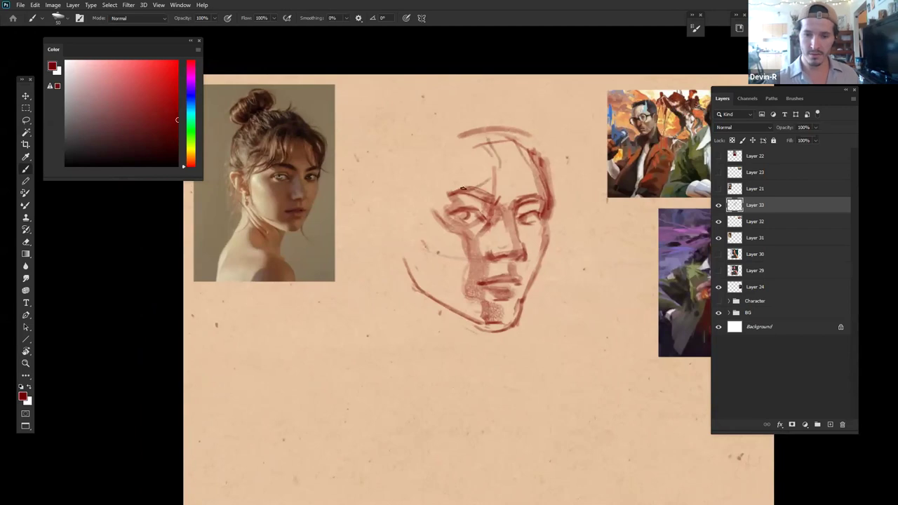
left_click_drag(493, 176, 469, 199)
left_click_drag(489, 144, 471, 197)
left_click_drag(481, 140, 477, 167)
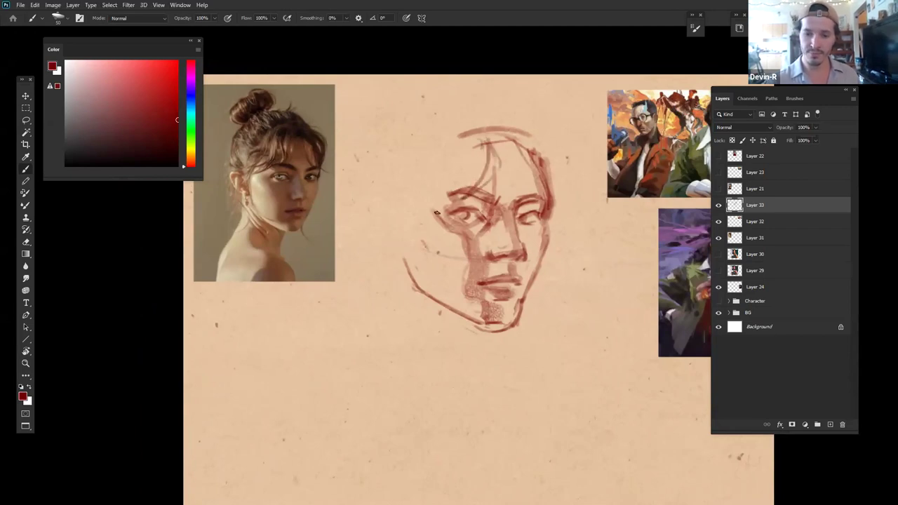
key("ctrl+z")
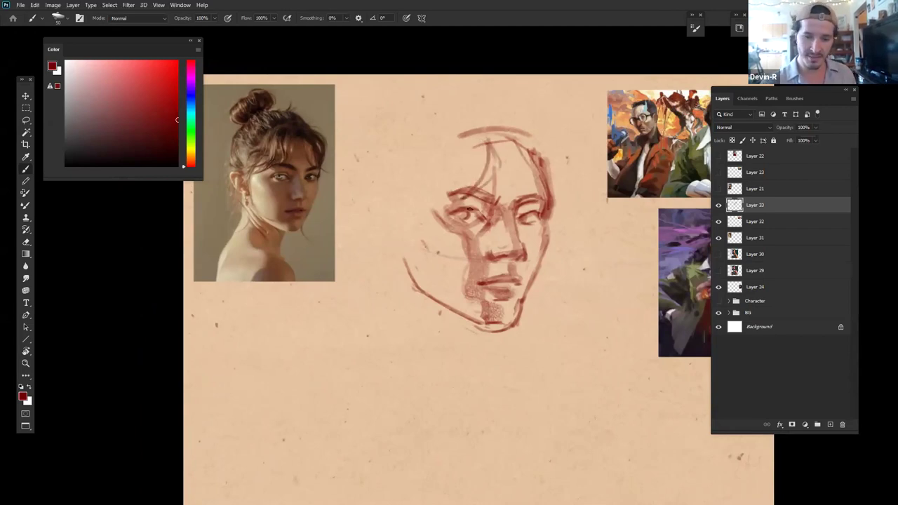
left_click_drag(456, 203, 457, 184)
mouse_move(467, 135)
left_mouse_down()
mouse_move(457, 172)
mouse_move(465, 160)
mouse_move(456, 150)
mouse_move(432, 196)
left_mouse_up()
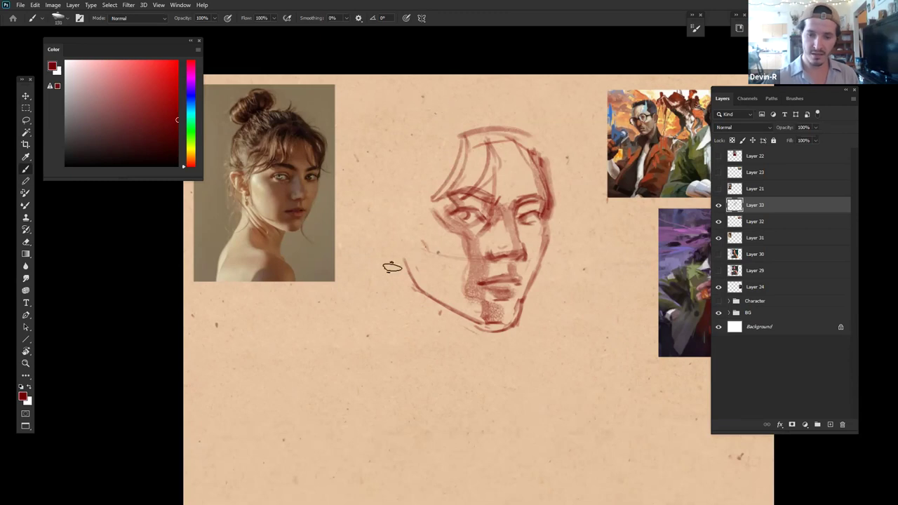
Step: Reinforce the left jaw corner and sketch the neck with a line beneath the jaw and another below the chin
left_click_drag(405, 250, 419, 292)
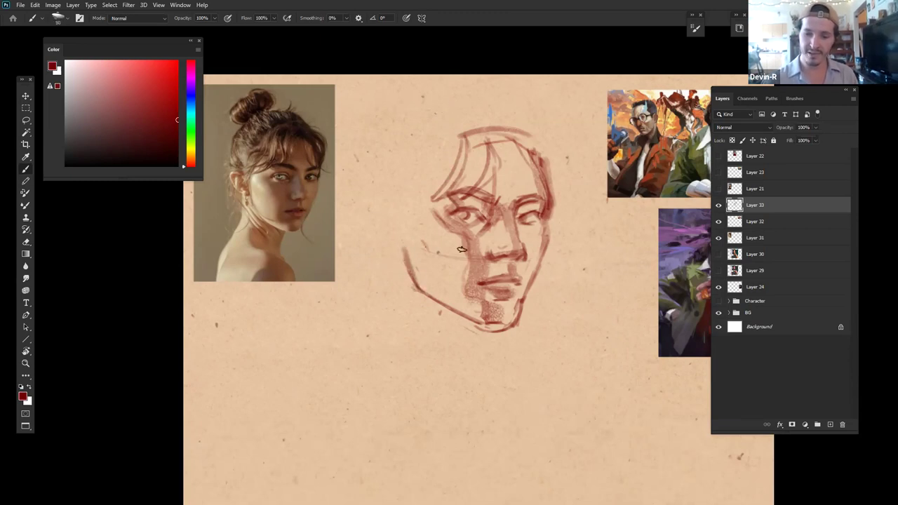
left_click_drag(403, 281, 460, 341)
left_click_drag(541, 351, 569, 277)
mouse_move(502, 270)
left_mouse_down()
mouse_move(503, 313)
mouse_move(490, 327)
mouse_move(477, 387)
left_mouse_up()
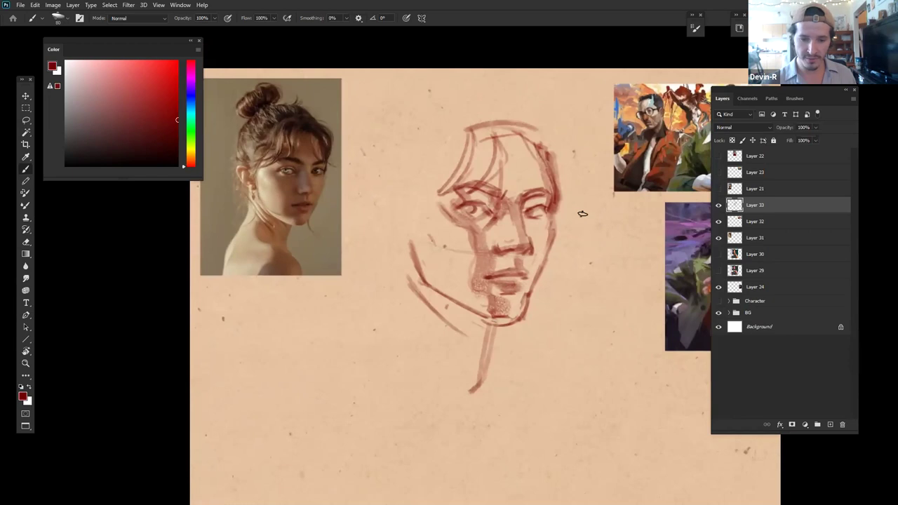
Step: Thicken the arc at the top of the head with a larger brush
key("bracketright")
key("bracketright")
key("bracketright")
key("bracketright")
key("bracketright")
key("bracketright")
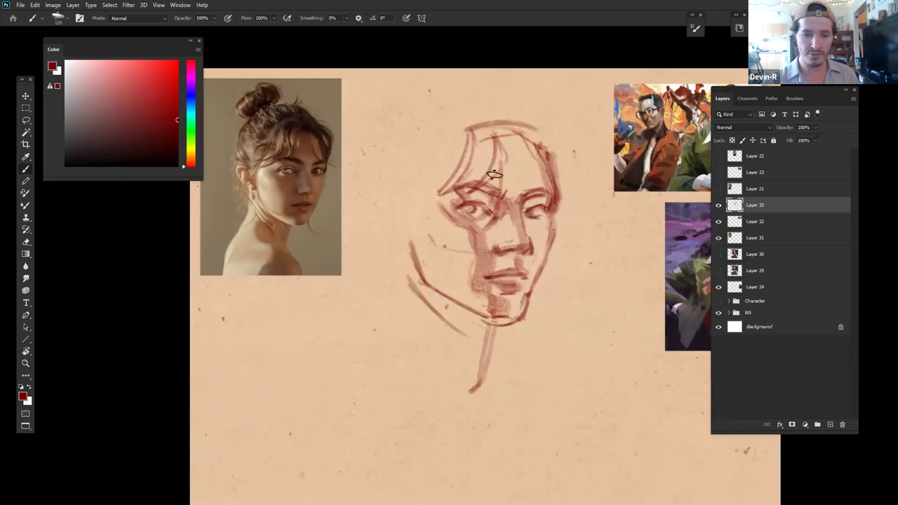
mouse_move(513, 127)
left_mouse_down()
mouse_move(455, 136)
mouse_move(538, 132)
left_mouse_up()
Step: Sketch a guide line from the left eye toward the ear, then scale the face sketch down slightly and shift it right
left_click_drag(551, 299, 559, 237)
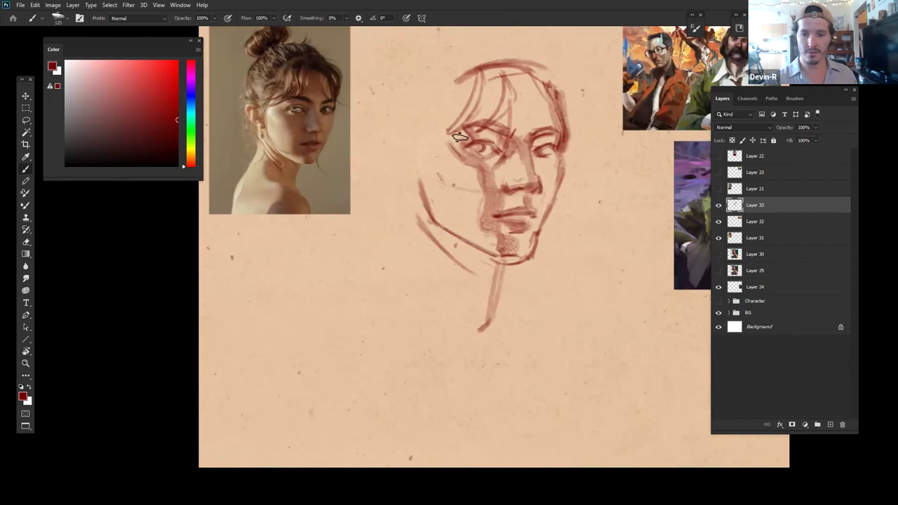
left_click_drag(472, 143, 393, 151)
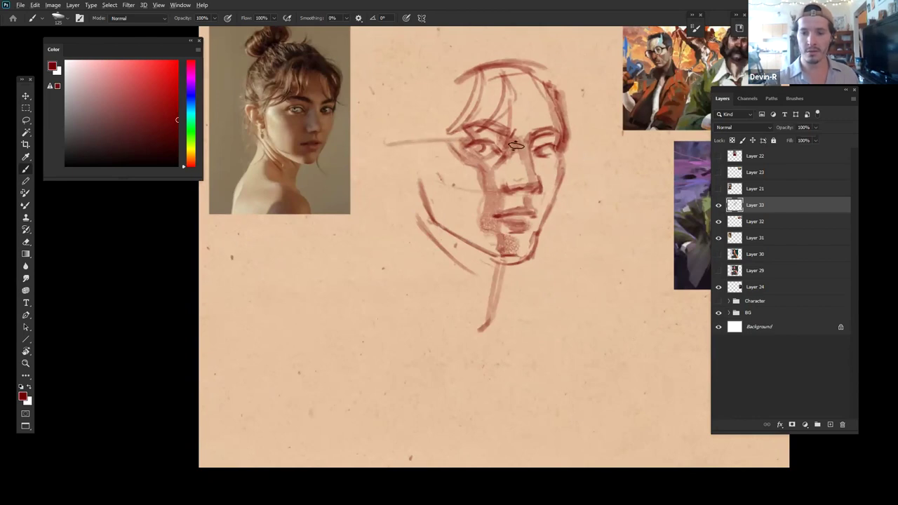
key("ctrl+t")
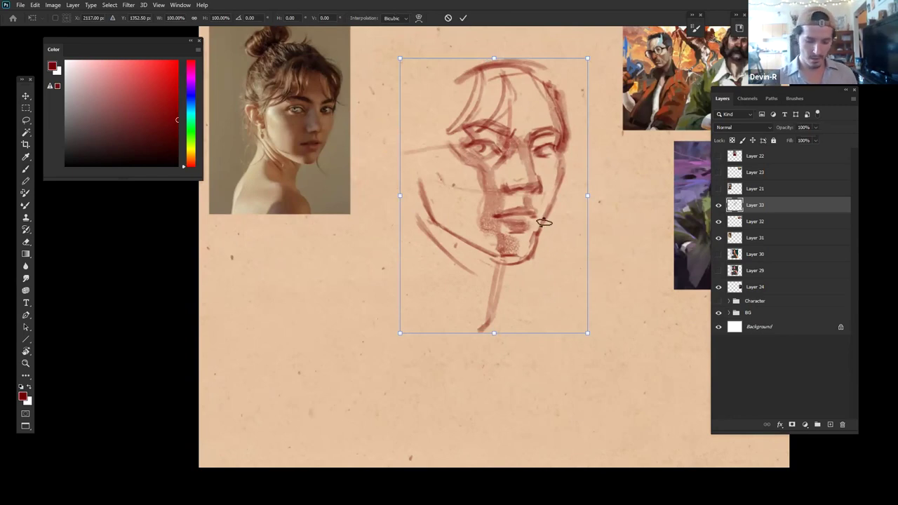
left_click_drag(545, 222, 538, 230)
key("Return")
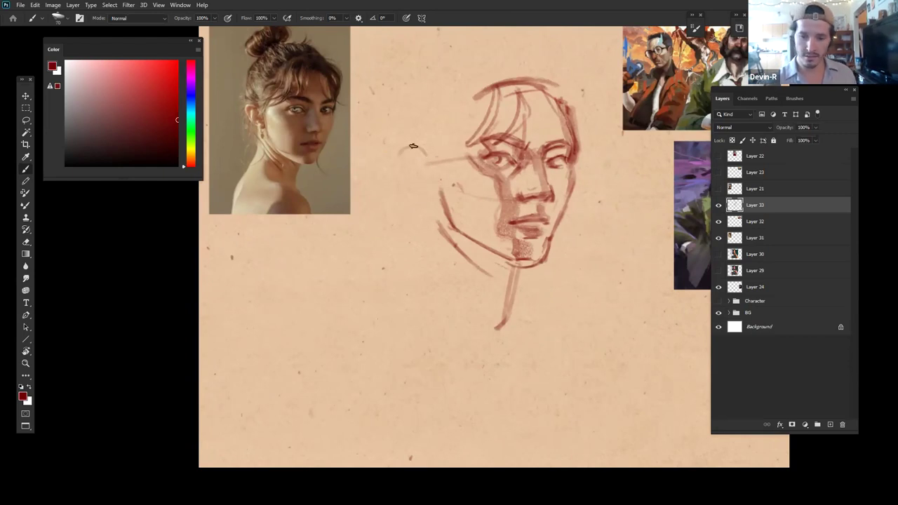
Step: Sketch the peaked top of the ear at the end of the guide line and extend the jaw line up toward it
left_click_drag(396, 157, 412, 148)
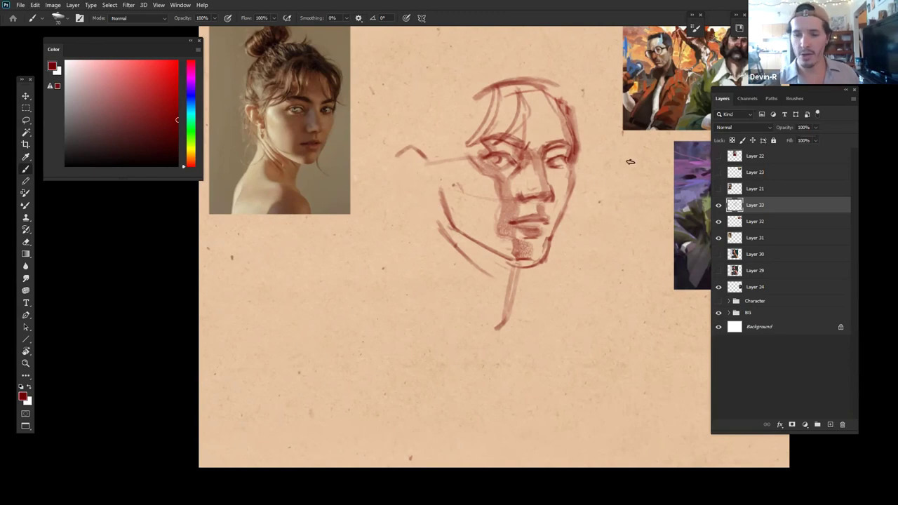
left_click_drag(413, 141, 432, 161)
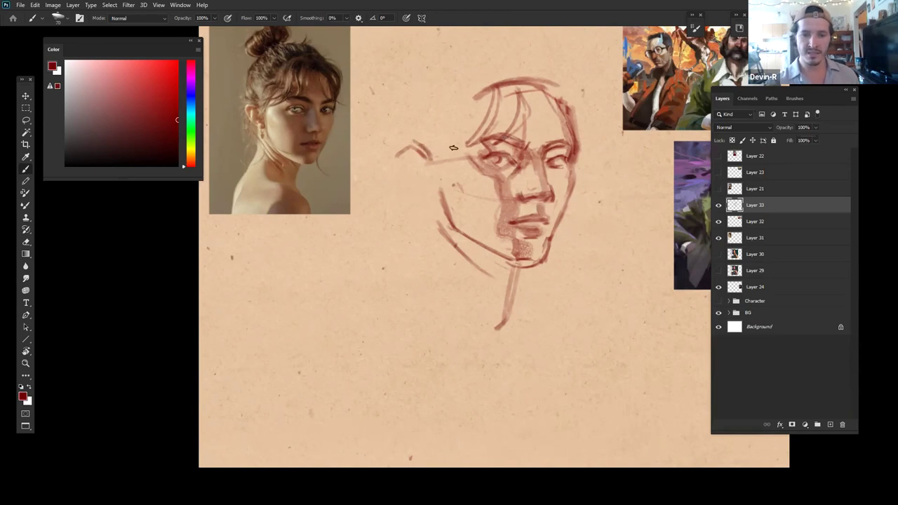
left_click_drag(433, 171, 443, 205)
left_click_drag(523, 280, 403, 228)
left_click_drag(485, 200, 480, 225)
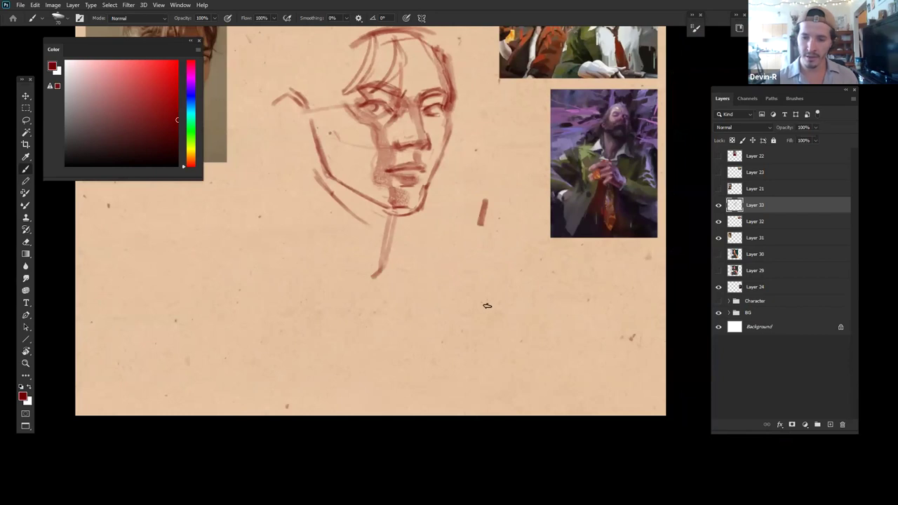
key("ctrl+z")
left_click_drag(494, 195, 504, 222)
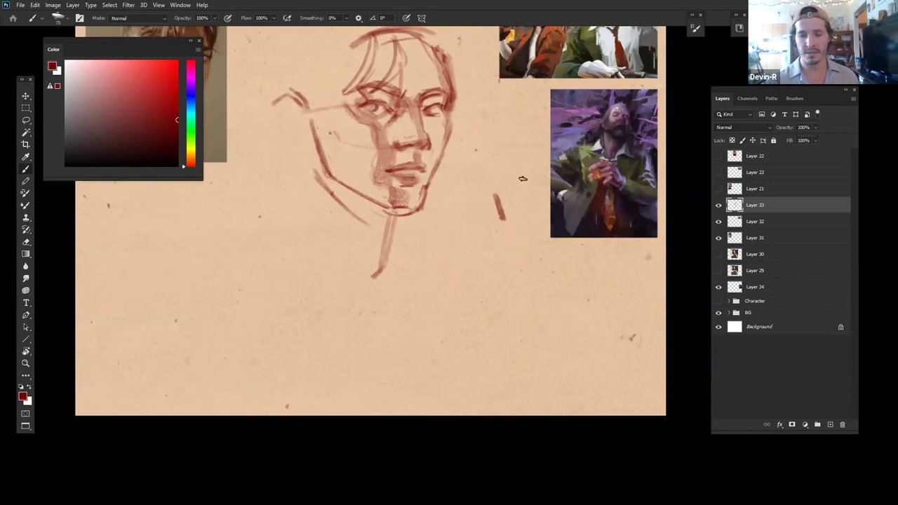
mouse_move(465, 249)
left_mouse_down()
mouse_move(575, 303)
mouse_move(471, 281)
left_mouse_up()
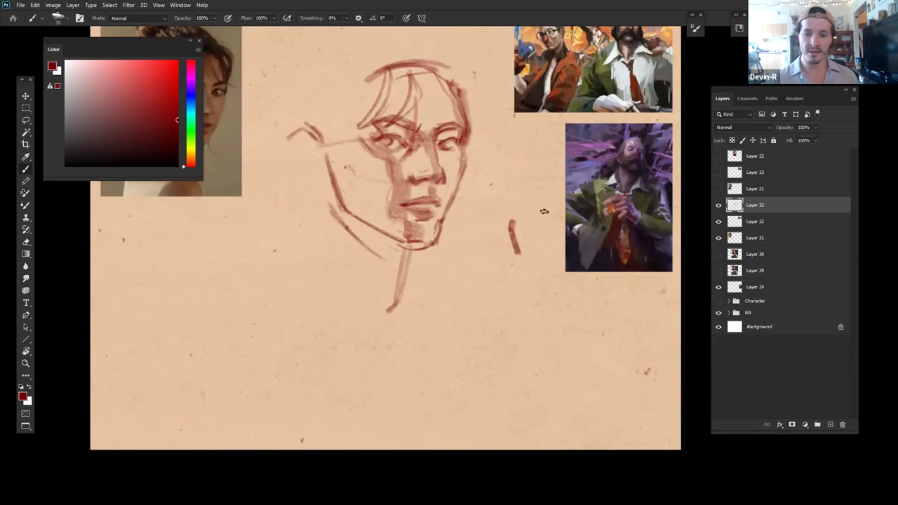
left_click_drag(513, 230, 541, 225)
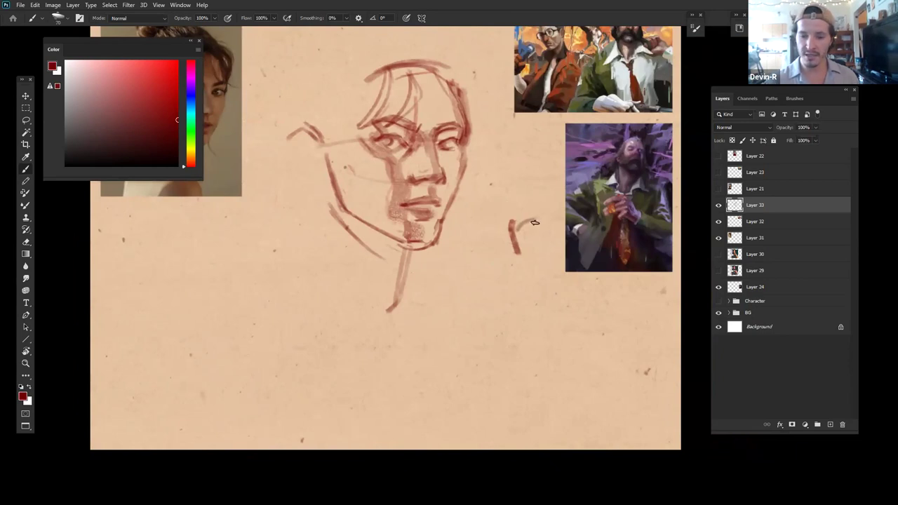
key("e")
mouse_move(517, 226)
left_mouse_down()
mouse_move(517, 200)
mouse_move(515, 264)
mouse_move(534, 214)
left_mouse_up()
mouse_move(448, 214)
left_mouse_down()
mouse_move(525, 257)
mouse_move(529, 240)
left_mouse_up()
Step: Sketch the back edge and lobe of the ear, closing its outline against the jaw line
key("b")
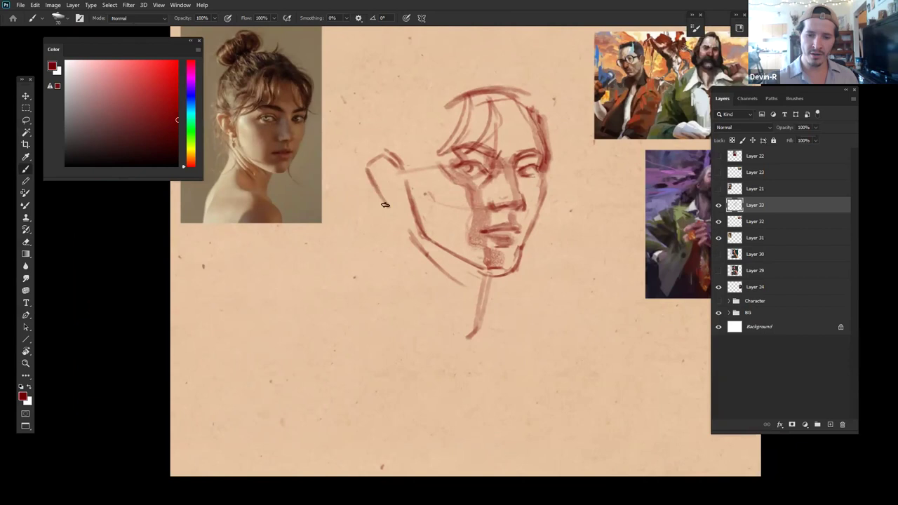
mouse_move(364, 167)
left_mouse_down()
mouse_move(377, 197)
mouse_move(403, 213)
mouse_move(373, 182)
mouse_move(377, 198)
mouse_move(405, 211)
left_mouse_up()
key("z")
mouse_move(545, 264)
left_mouse_down()
mouse_move(505, 283)
mouse_move(535, 281)
left_mouse_up()
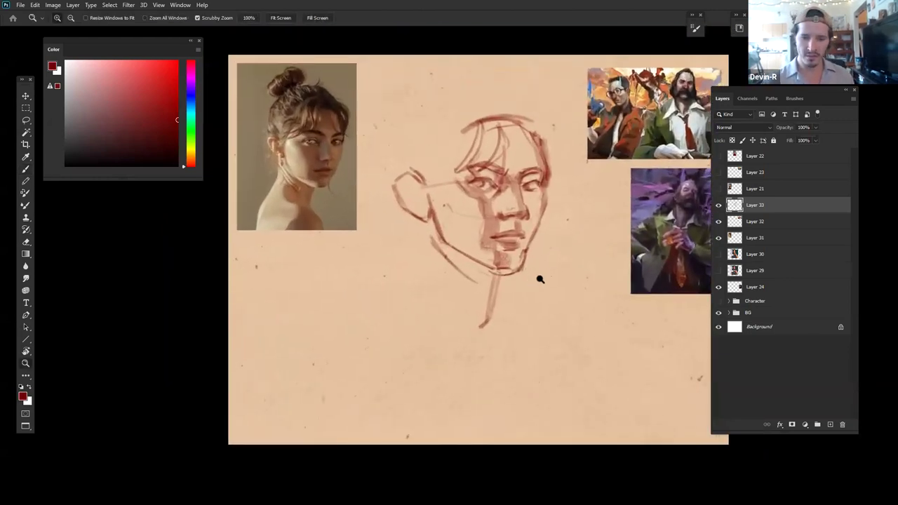
Step: Select the ear with a freehand lasso and scale it down to 94.29%
key("l")
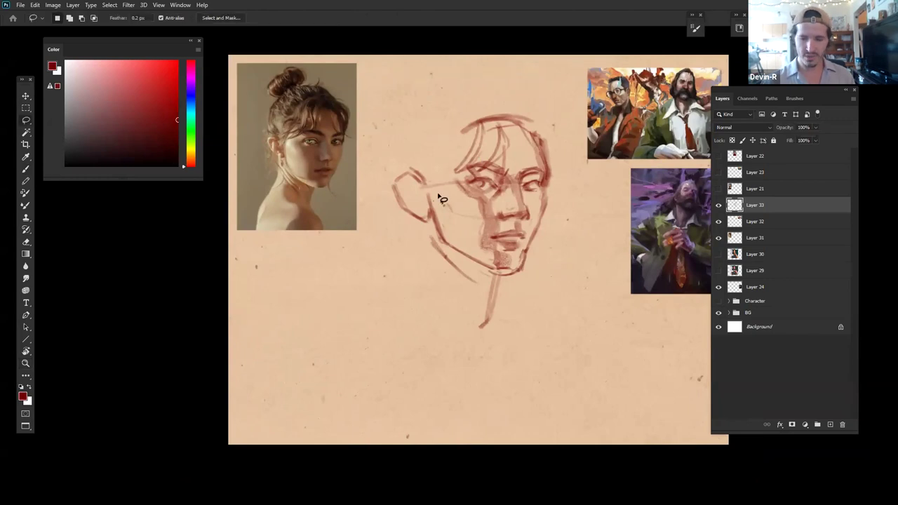
mouse_move(421, 150)
left_mouse_down()
mouse_move(412, 240)
mouse_move(431, 203)
left_mouse_up()
key("ctrl+t")
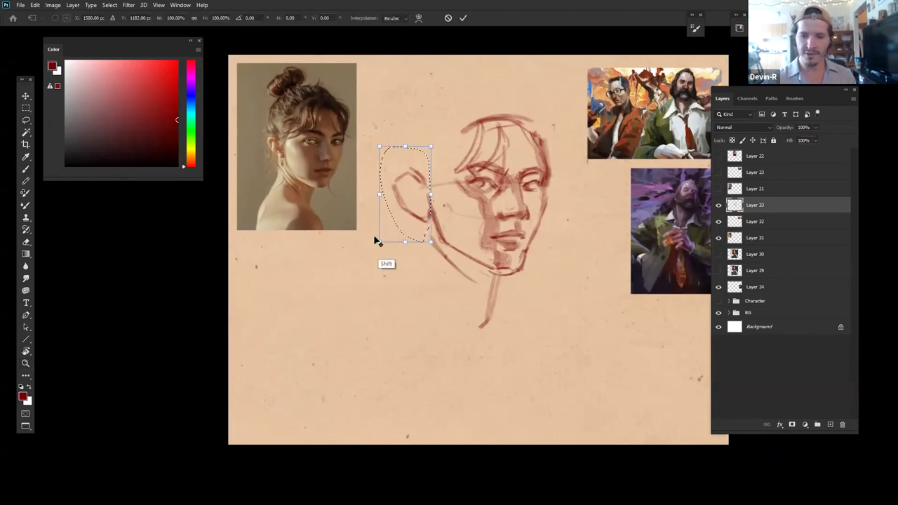
left_click_drag(388, 246, 387, 245)
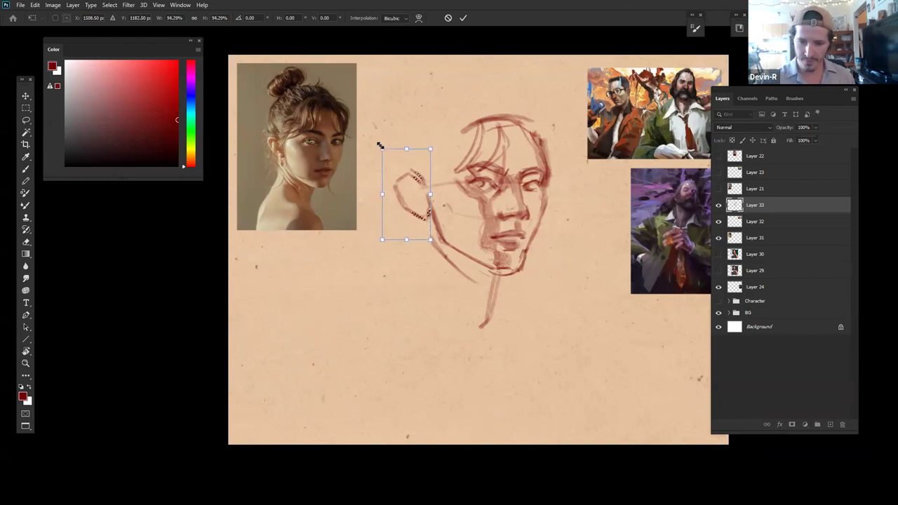
key("Return")
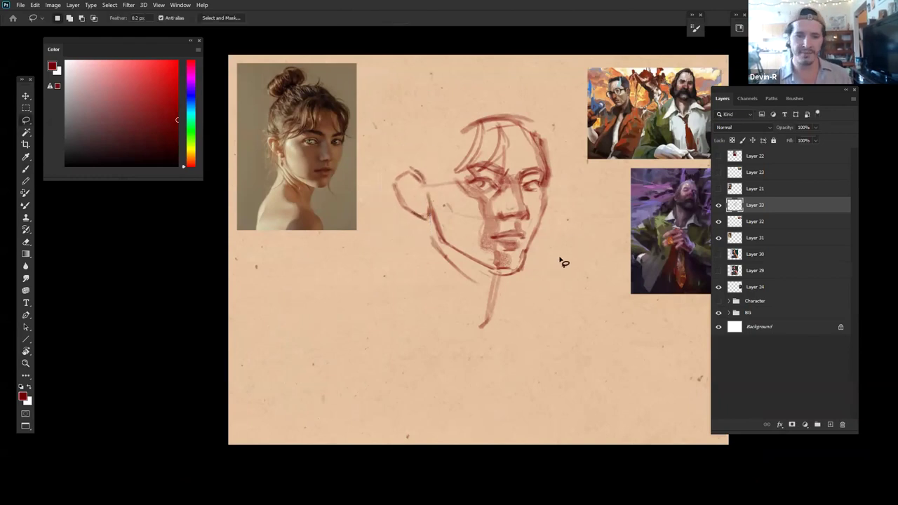
Step: Sketch the ear's inner folds and upper rim, and darken the jaw line down to the chin
key("b")
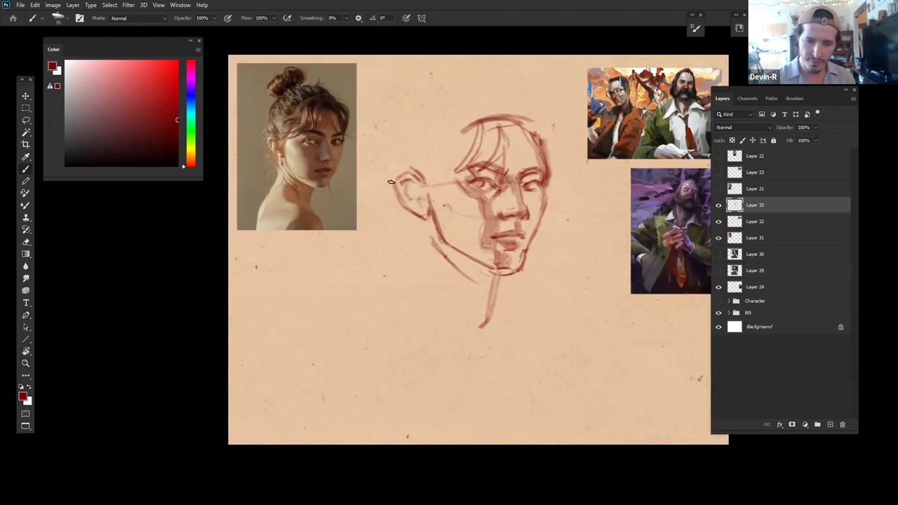
mouse_move(390, 181)
left_mouse_down()
mouse_move(397, 167)
mouse_move(412, 168)
left_mouse_up()
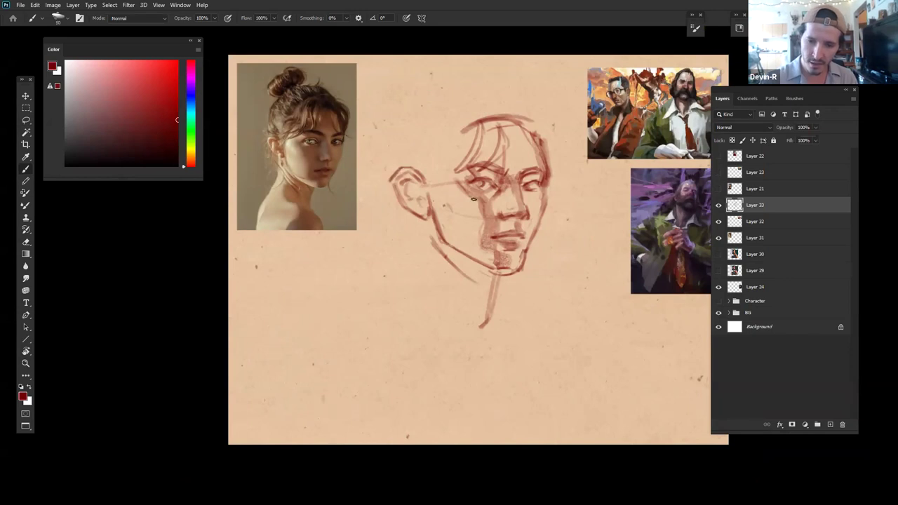
key("ctrl+z")
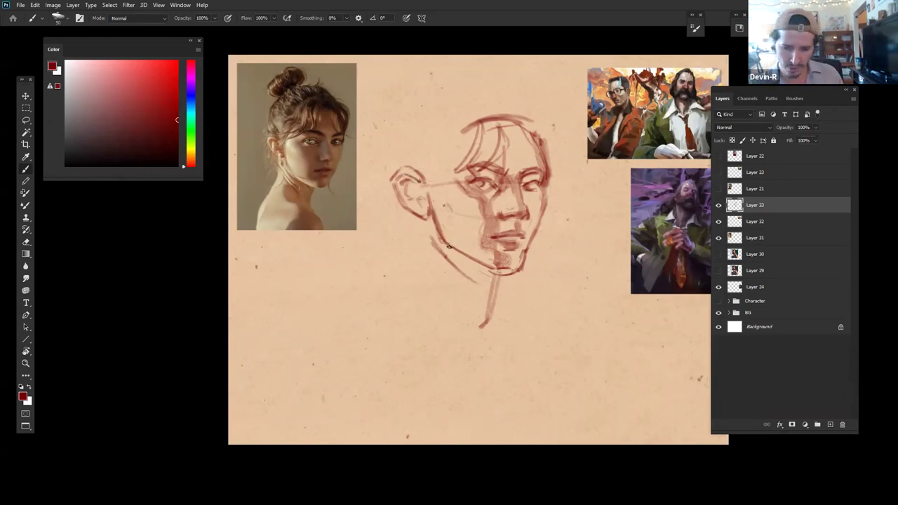
mouse_move(442, 243)
left_mouse_down()
mouse_move(496, 272)
mouse_move(519, 250)
mouse_move(476, 252)
mouse_move(506, 253)
mouse_move(486, 249)
mouse_move(512, 272)
left_mouse_up()
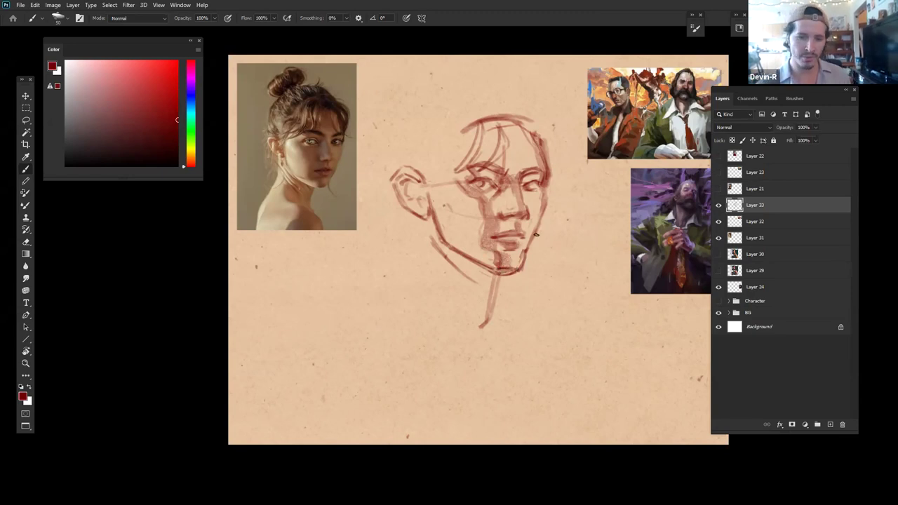
Step: Shade the inside of the ear and the side of the face beside it with a larger brush
key("bracketright")
key("bracketright")
key("bracketright")
key("bracketright")
key("bracketright")
key("bracketright")
key("bracketright")
key("bracketright")
key("bracketright")
key("bracketright")
mouse_move(435, 187)
left_mouse_down()
mouse_move(449, 206)
mouse_move(435, 178)
mouse_move(421, 233)
mouse_move(419, 181)
left_mouse_up()
key("ctrl+z")
key("bracketright")
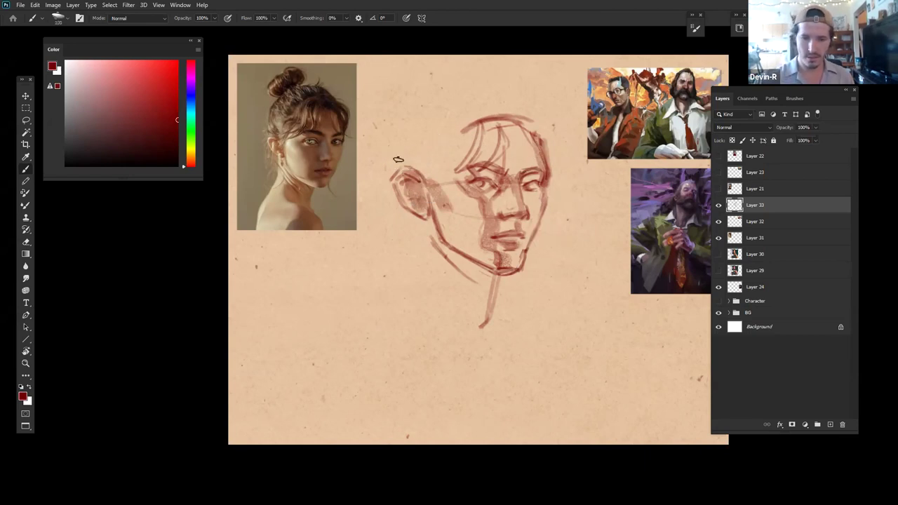
Step: Sketch a short hair line rising behind the ear and hair strands sweeping from the forehead back to the ear
mouse_move(394, 142)
left_mouse_down()
mouse_move(397, 171)
mouse_move(393, 144)
left_mouse_up()
key("ctrl+z")
key("ctrl+z")
left_click_drag(408, 110, 389, 163)
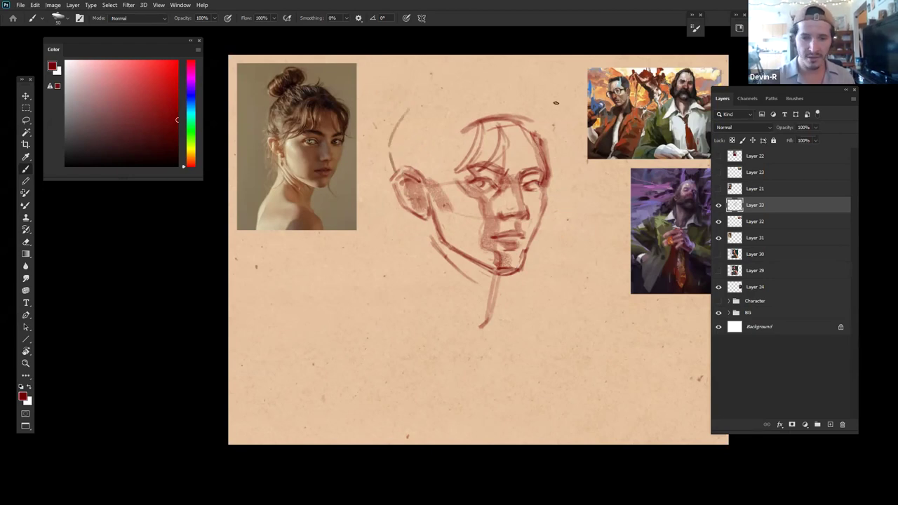
key("ctrl+z")
left_click_drag(458, 135, 439, 180)
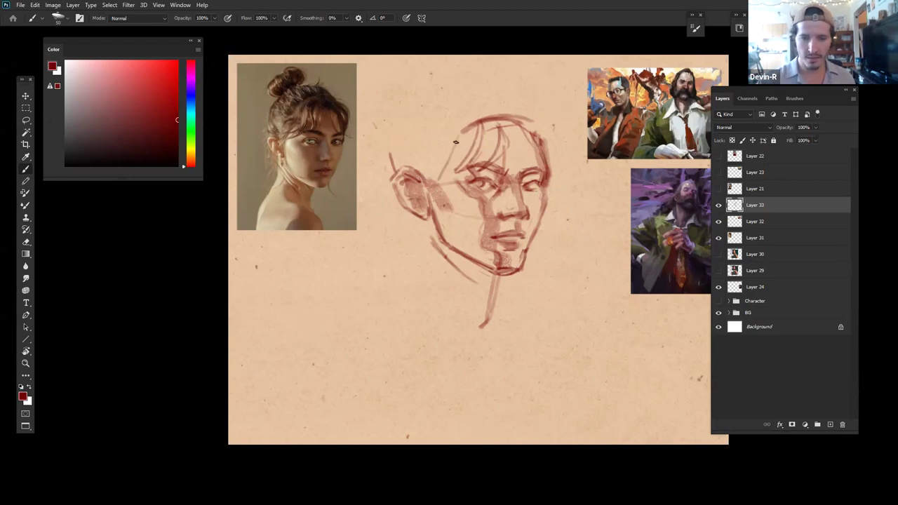
mouse_move(470, 132)
left_mouse_down()
mouse_move(439, 155)
mouse_move(478, 118)
mouse_move(519, 135)
mouse_move(464, 166)
mouse_move(419, 174)
left_mouse_up()
key("ctrl+z")
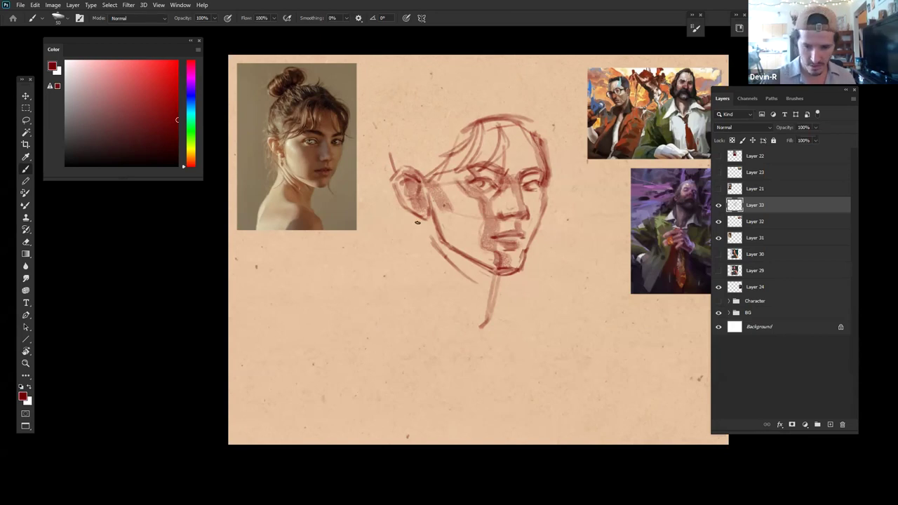
Step: Sketch the back of the neck straight down from the earlobe and angle it outward into the shoulder
left_click_drag(421, 223, 418, 277)
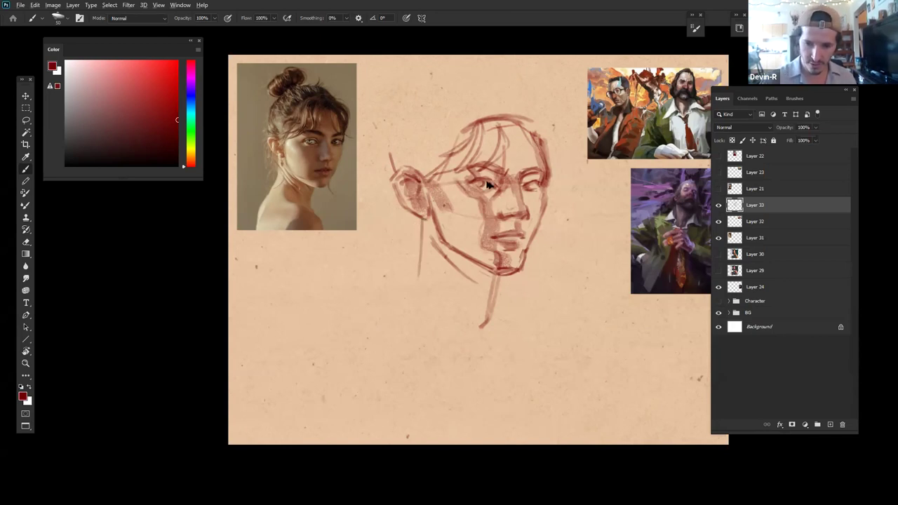
key("ctrl+z")
left_click_drag(421, 220, 420, 284)
key("ctrl+z")
mouse_move(420, 221)
left_mouse_down()
mouse_move(418, 288)
mouse_move(418, 276)
mouse_move(401, 305)
left_mouse_up()
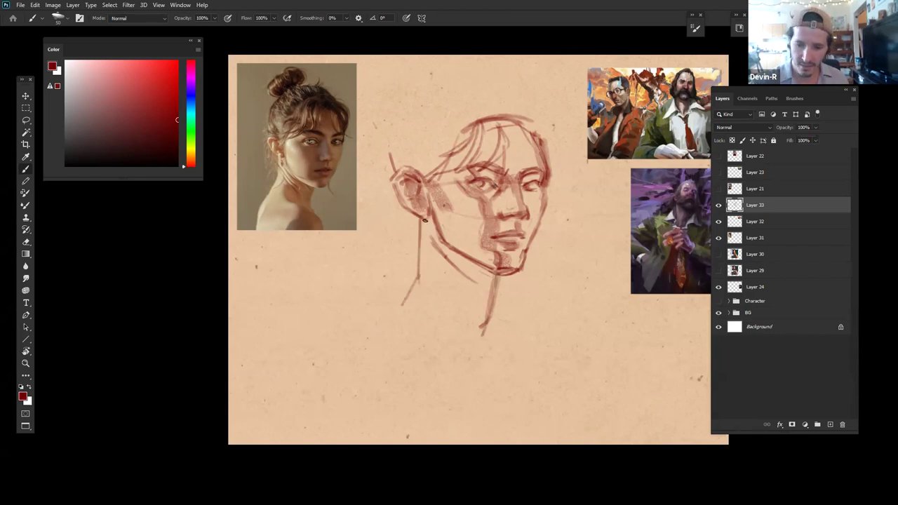
Step: Extend the line beneath the jaw up to the earlobe and add a longer sloping line for the shoulder
left_click_drag(426, 229, 491, 284)
key("ctrl+z")
left_click_drag(425, 223, 449, 262)
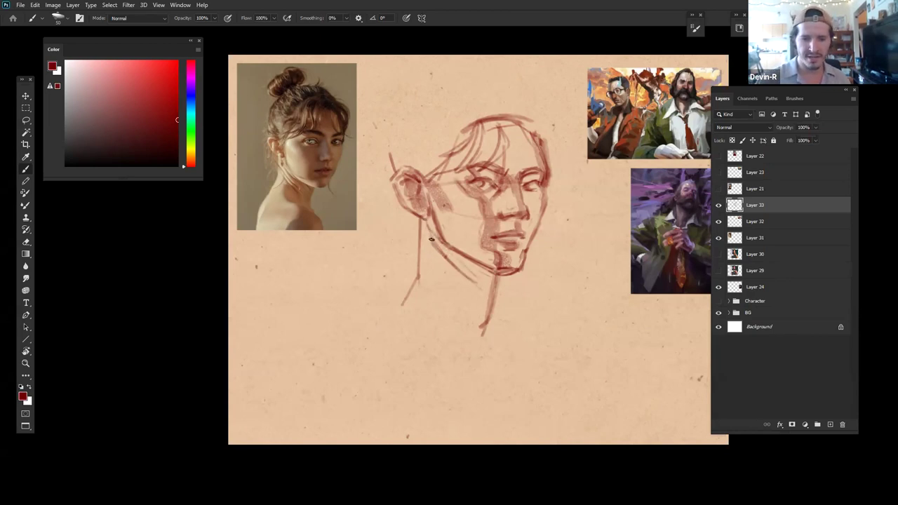
mouse_move(416, 214)
left_mouse_down()
mouse_move(419, 271)
mouse_move(373, 319)
left_mouse_up()
left_click_drag(416, 273, 376, 317)
key("ctrl+z")
key("ctrl+z")
left_click_drag(418, 274, 382, 321)
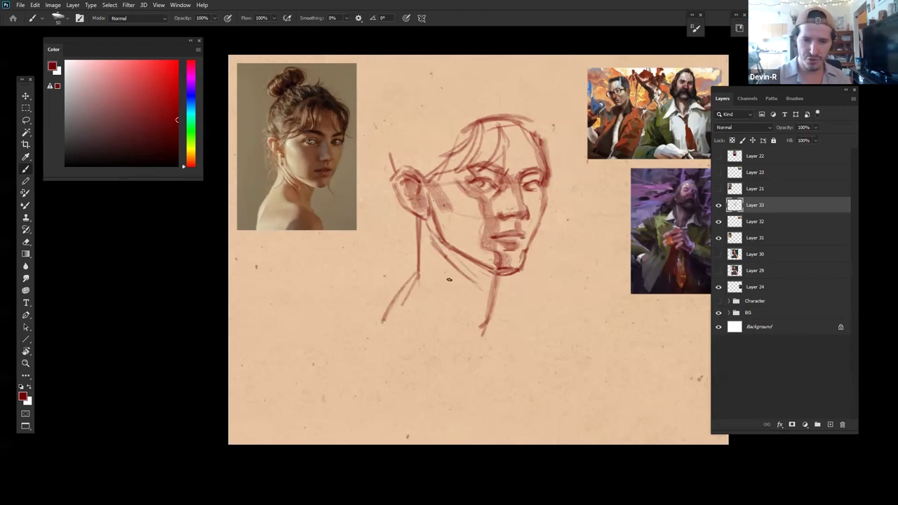
Step: Outline the rounded neck shape below the jaw, then reinforce the front of the neck and flare it out at the collarbone
mouse_move(439, 266)
left_mouse_down()
mouse_move(431, 292)
mouse_move(439, 282)
mouse_move(449, 324)
mouse_move(487, 331)
left_mouse_up()
key("ctrl+z")
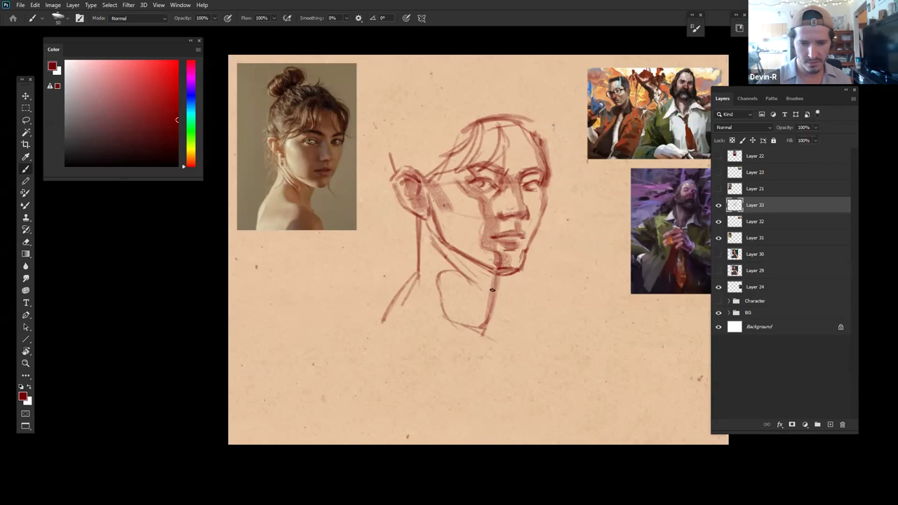
mouse_move(496, 275)
left_mouse_down()
mouse_move(489, 328)
mouse_move(489, 310)
mouse_move(511, 345)
left_mouse_up()
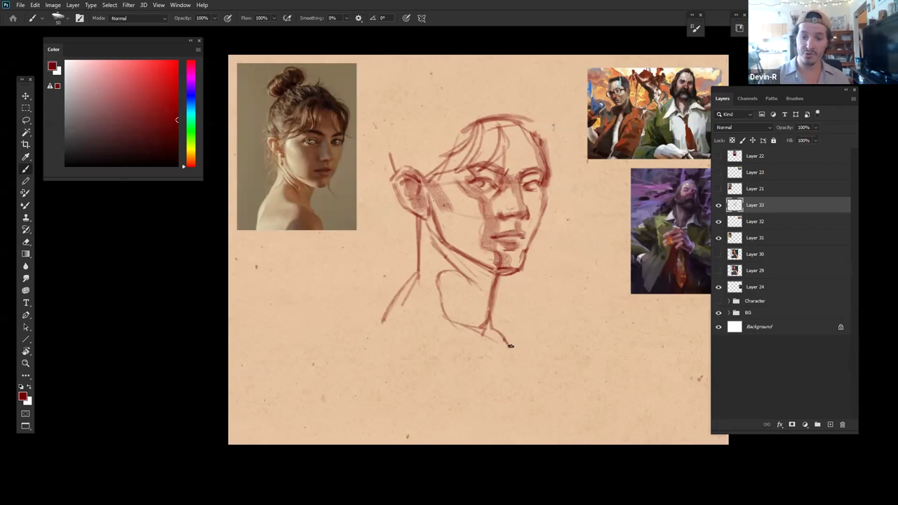
Step: Redraw the shoulder slope starting higher on the neck and erase the old overlapping lines
left_click_drag(540, 312, 536, 269)
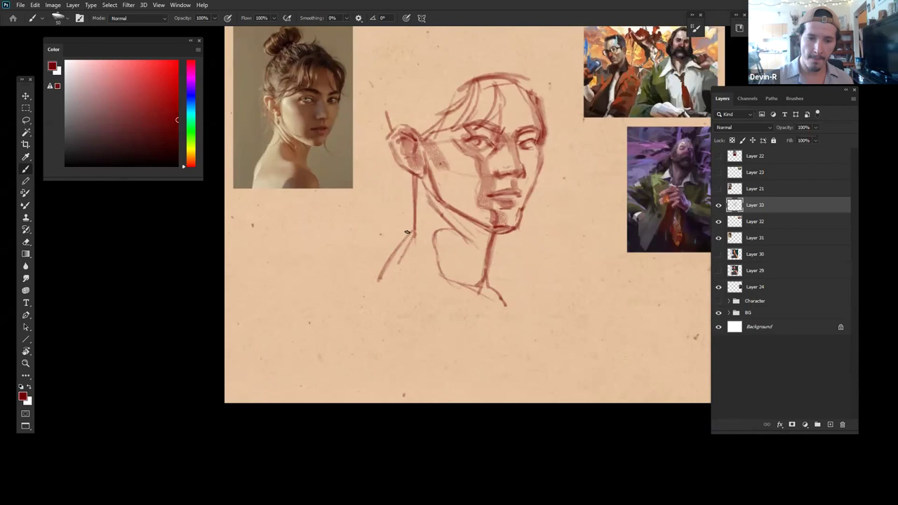
key("e")
key("b")
left_click_drag(415, 184, 414, 236)
key("ctrl+z")
mouse_move(417, 177)
left_mouse_down()
mouse_move(415, 211)
mouse_move(369, 274)
left_mouse_up()
key("ctrl+z")
left_click_drag(412, 215, 380, 280)
key("e")
left_click_drag(401, 242, 383, 278)
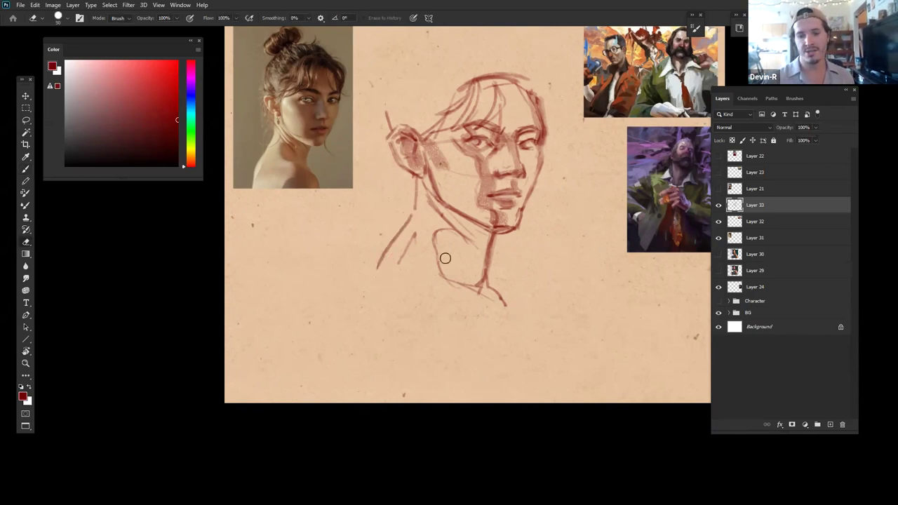
Step: Reinforce the shoulder slope, sketch the wavy back contour below it, and draw a horizontal line across the base of the bust
key("b")
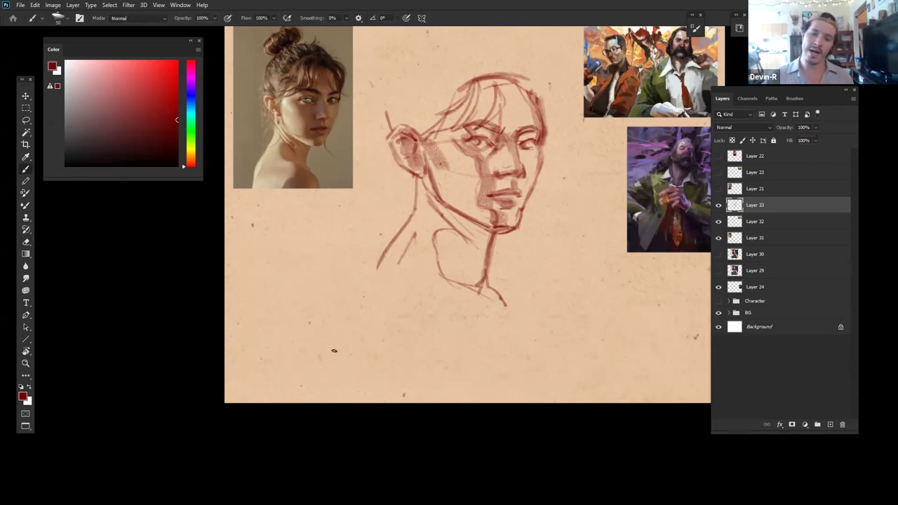
left_click_drag(382, 285, 414, 216)
left_click_drag(397, 249, 379, 343)
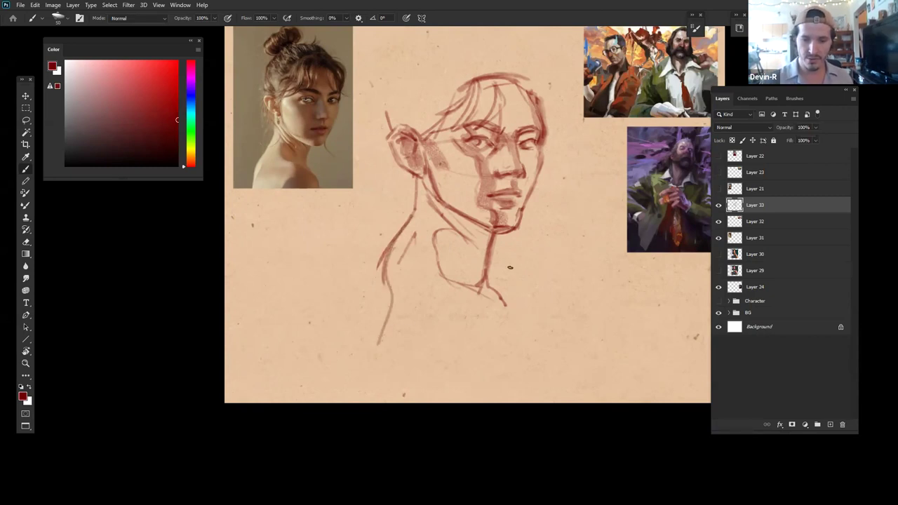
key("ctrl+z")
mouse_move(380, 275)
left_mouse_down()
mouse_move(385, 338)
mouse_move(534, 343)
left_mouse_up()
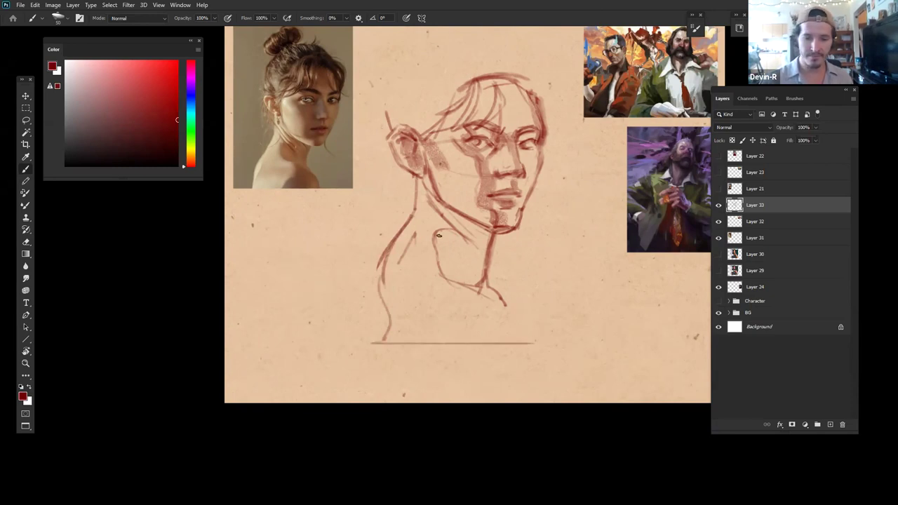
Step: Sketch the curved collarbone line across the base of the neck and a rounded shoulder arc rising from the bust's base
left_click_drag(437, 274, 491, 293)
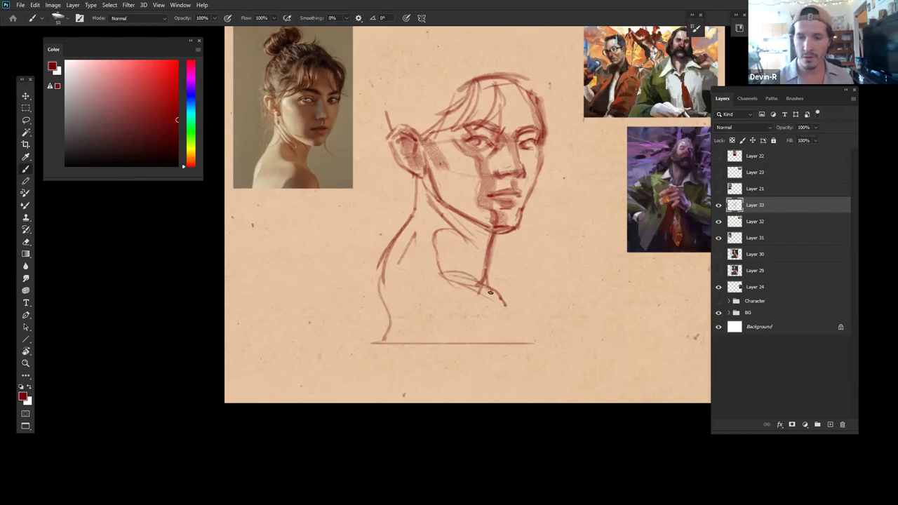
mouse_move(390, 331)
left_mouse_down()
mouse_move(445, 291)
mouse_move(411, 306)
mouse_move(448, 289)
left_mouse_up()
left_click_drag(405, 311, 457, 276)
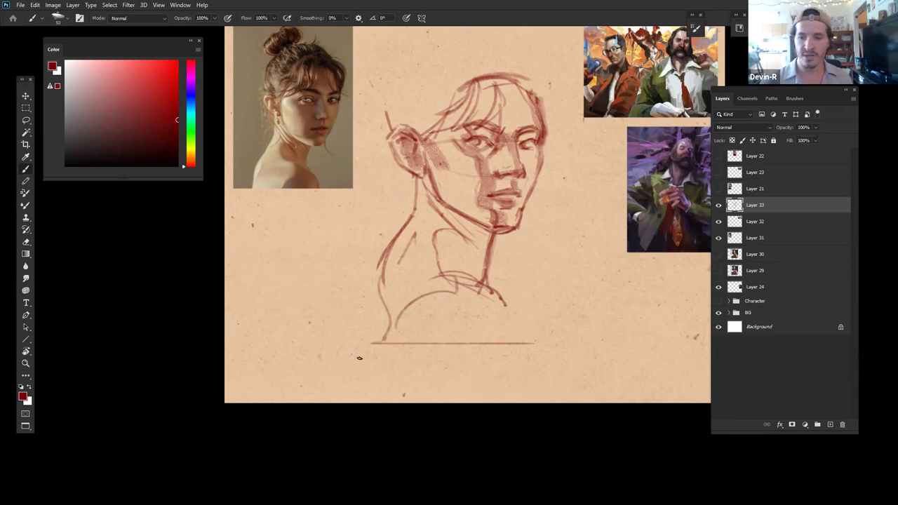
Step: Clean up the line beneath the jaw with the eraser, then reinforce the chin and the far cheek outline
key("e")
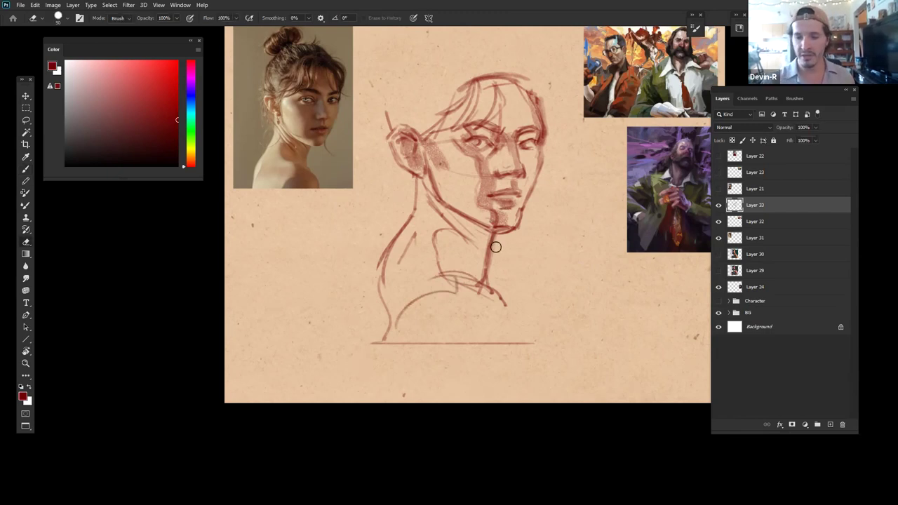
key("b")
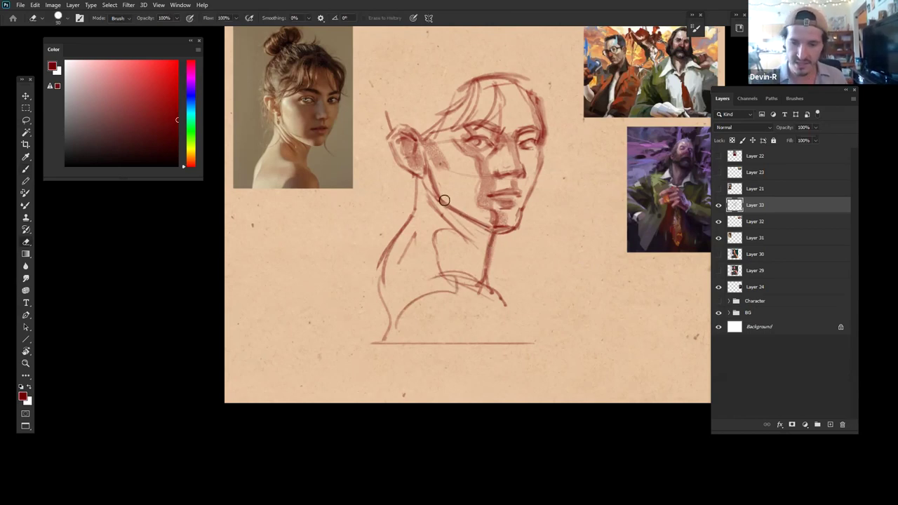
mouse_move(492, 231)
left_mouse_down()
mouse_move(449, 209)
mouse_move(484, 227)
left_mouse_up()
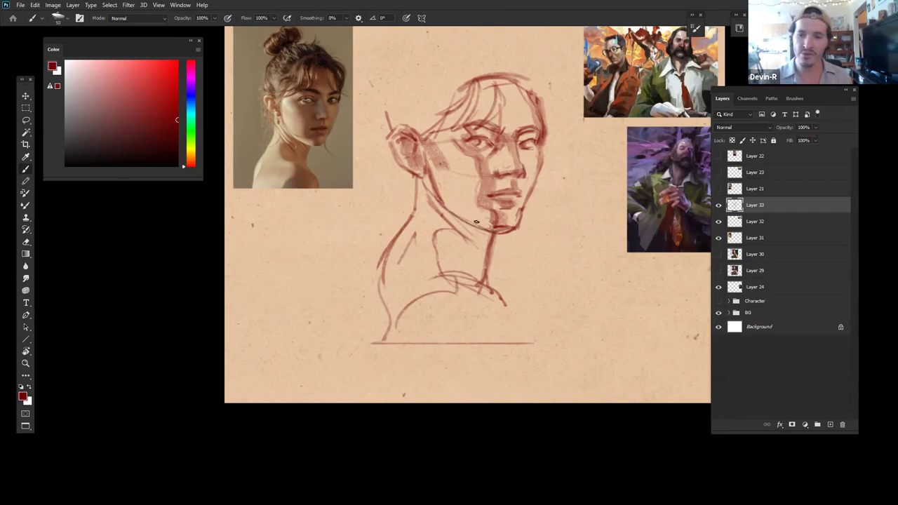
left_click_drag(537, 183, 525, 206)
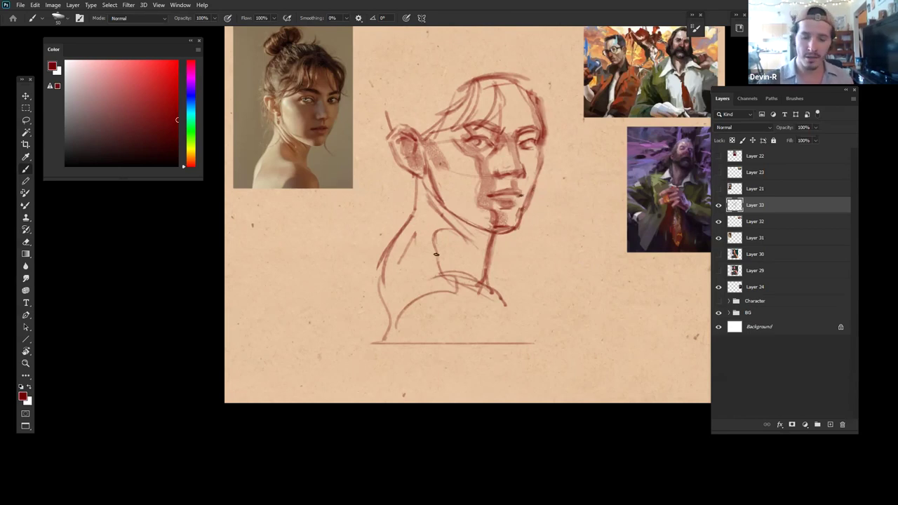
Step: Close the neck shadow shape with a hooked line below the jaw and darken the back of the neck down from the earlobe
mouse_move(440, 265)
left_mouse_down()
mouse_move(457, 246)
mouse_move(440, 231)
mouse_move(470, 246)
left_mouse_up()
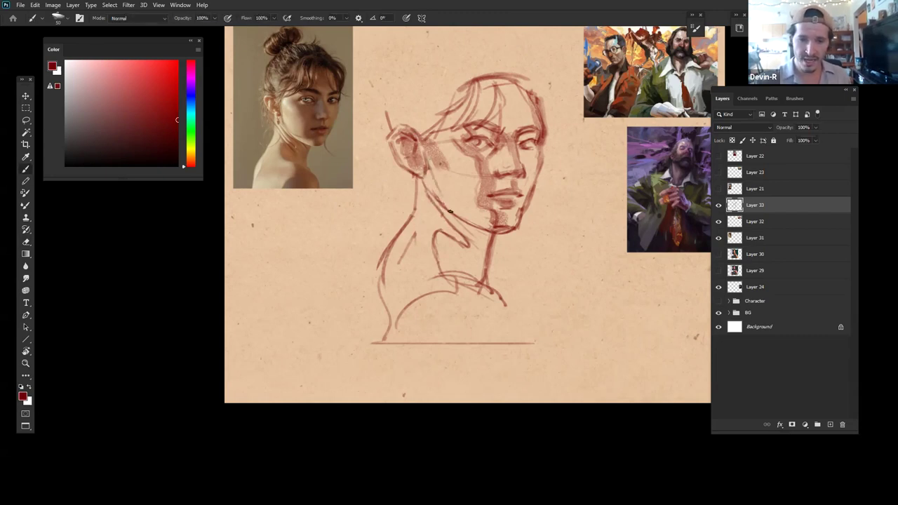
left_click_drag(420, 176, 426, 167)
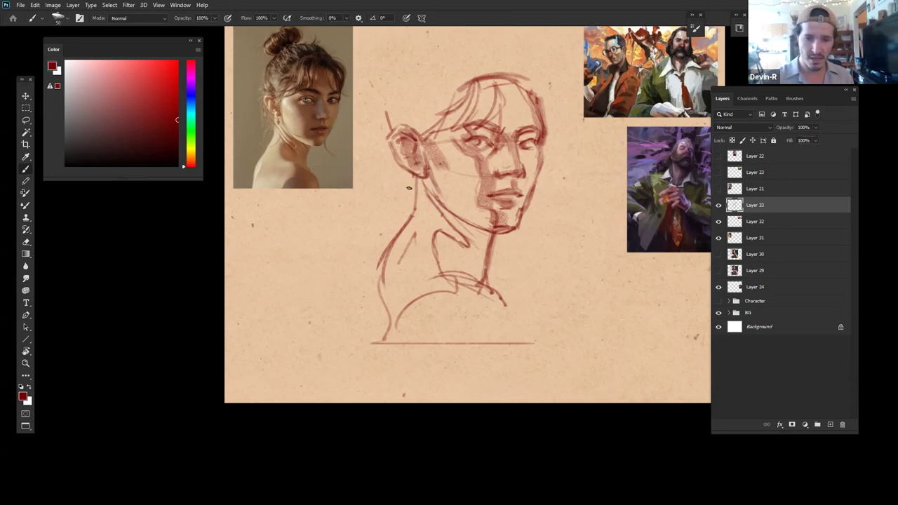
key("e")
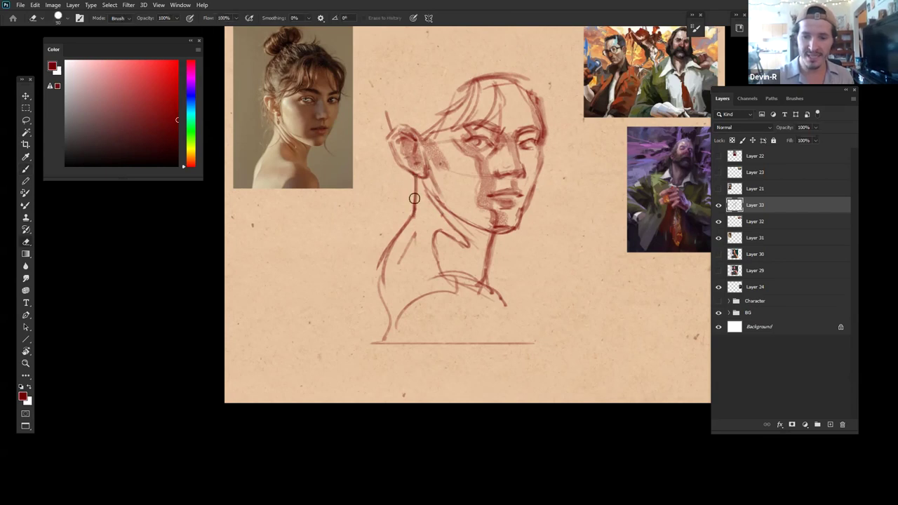
key("b")
mouse_move(411, 221)
left_mouse_down()
mouse_move(436, 176)
mouse_move(401, 183)
mouse_move(413, 177)
mouse_move(409, 225)
left_mouse_up()
key("ctrl+z")
left_click_drag(414, 177, 407, 225)
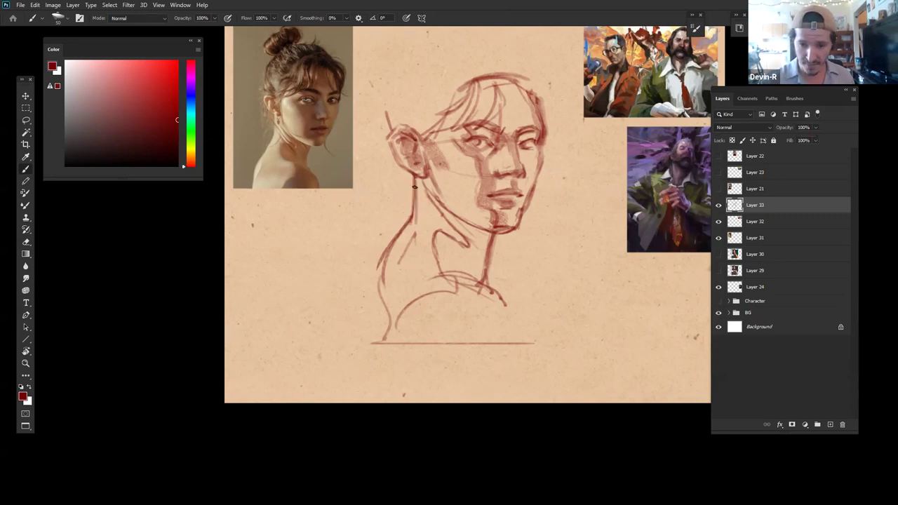
Step: Thin the front neck line with the eraser and darken the far eye with the brush
mouse_move(531, 310)
left_mouse_down()
mouse_move(523, 290)
mouse_move(517, 321)
left_mouse_up()
mouse_move(531, 241)
left_mouse_down()
mouse_move(511, 255)
mouse_move(527, 249)
left_mouse_up()
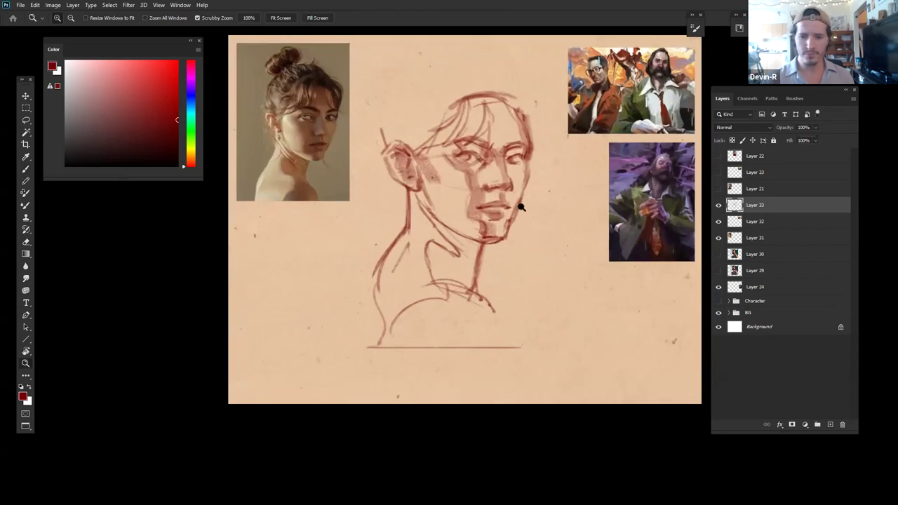
key("b")
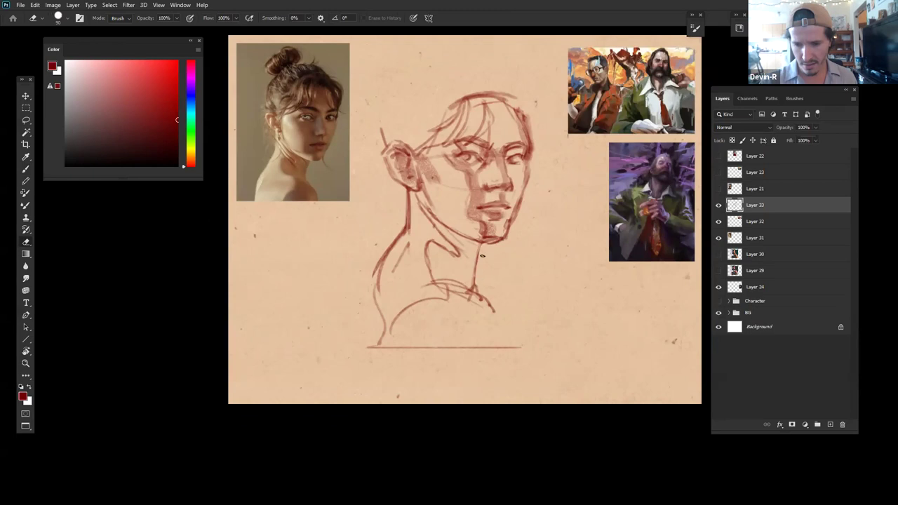
key("b")
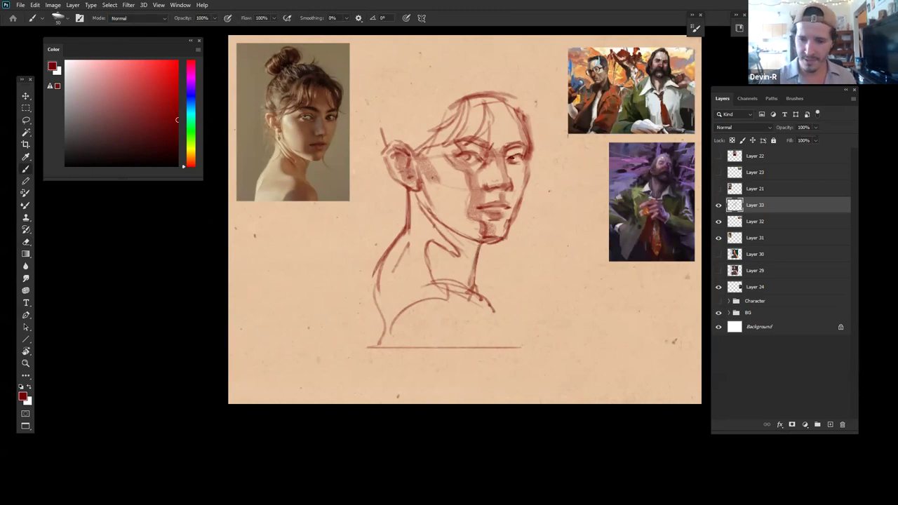
left_click_drag(513, 157, 523, 157)
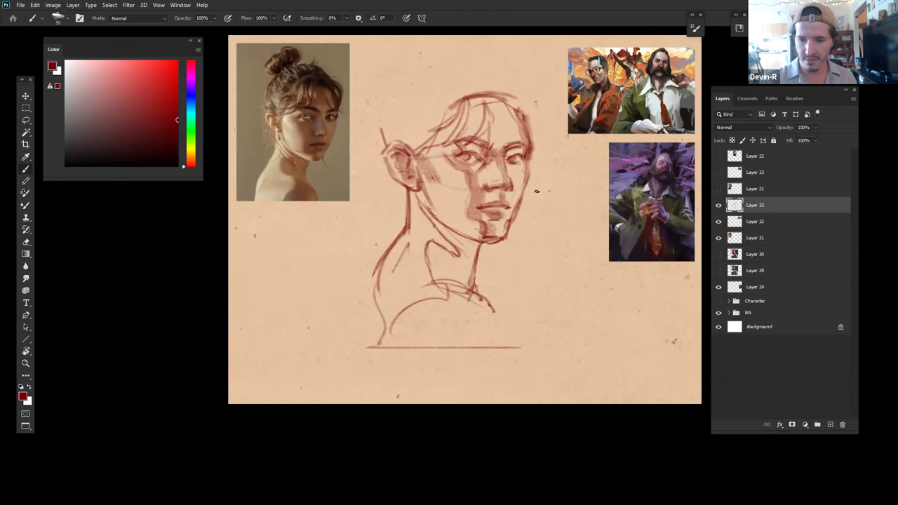
Step: Mirror the sketch horizontally to check its proportions, then flip it back
key("z")
mouse_move(531, 244)
left_mouse_down()
mouse_move(519, 257)
mouse_move(533, 262)
left_mouse_up()
key("ctrl+shift+h")
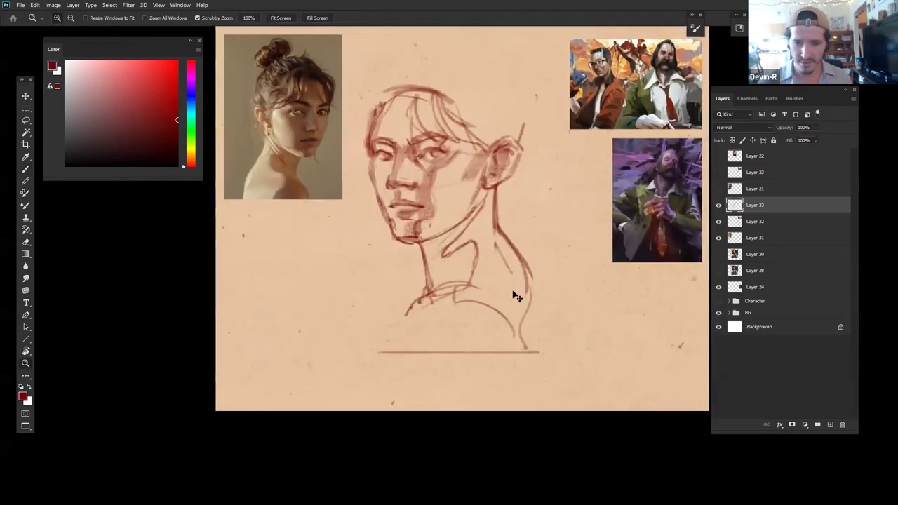
key("ctrl+shift+h")
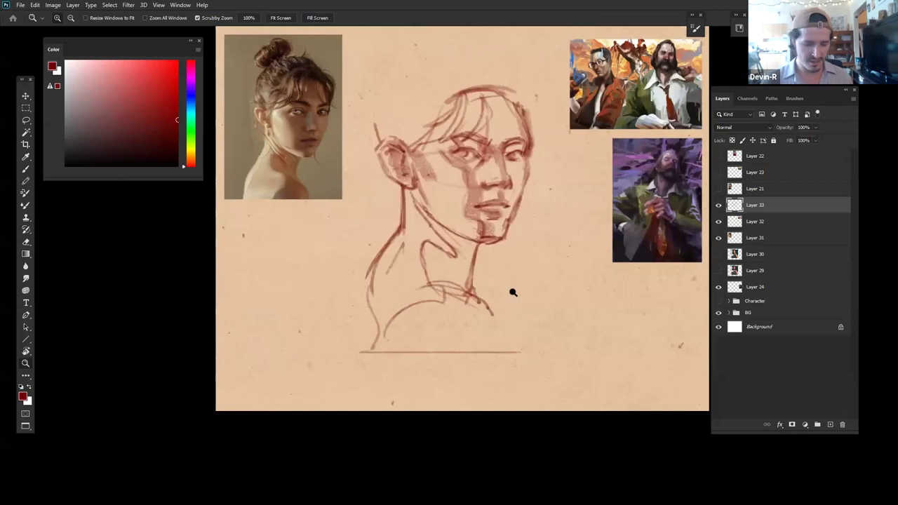
Step: Draw a swept hair lock over the far temple and down beside the face, then add a short curved wisp below the chin
key("b")
left_click_drag(503, 91, 532, 138)
key("ctrl+z")
left_click_drag(508, 91, 534, 136)
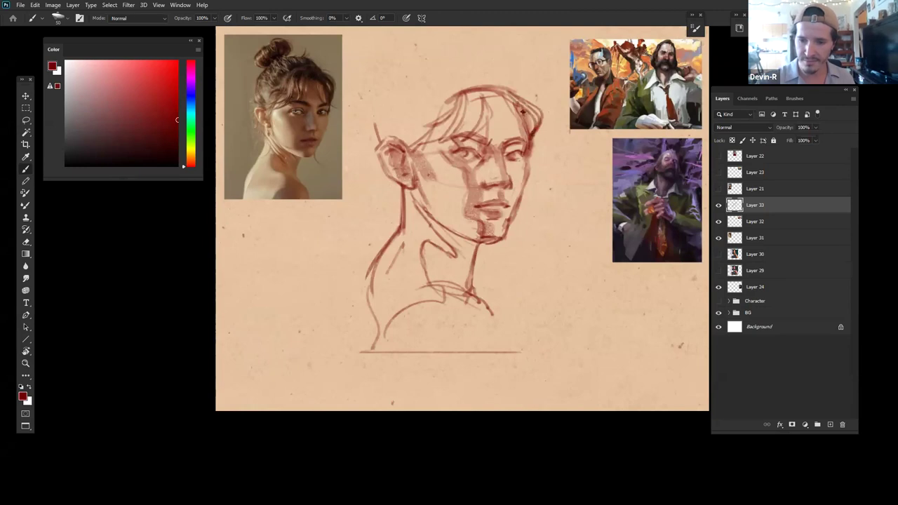
mouse_move(516, 103)
left_mouse_down()
mouse_move(531, 144)
mouse_move(526, 190)
left_mouse_up()
left_click_drag(505, 230, 517, 260)
mouse_move(527, 216)
left_mouse_down()
mouse_move(519, 288)
mouse_move(530, 200)
left_mouse_up()
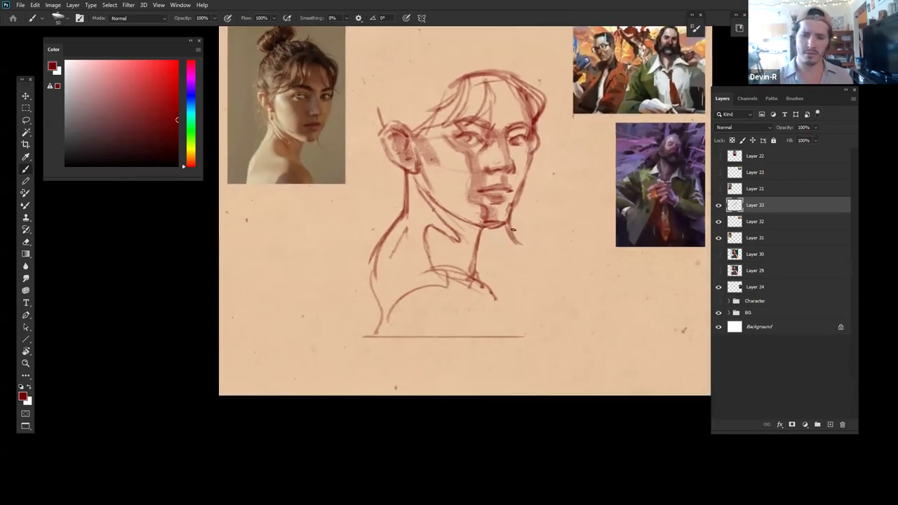
Step: Lighten the chin shading with the eraser, redraw the chin's shadow edge, and darken the line between the lips
key("e")
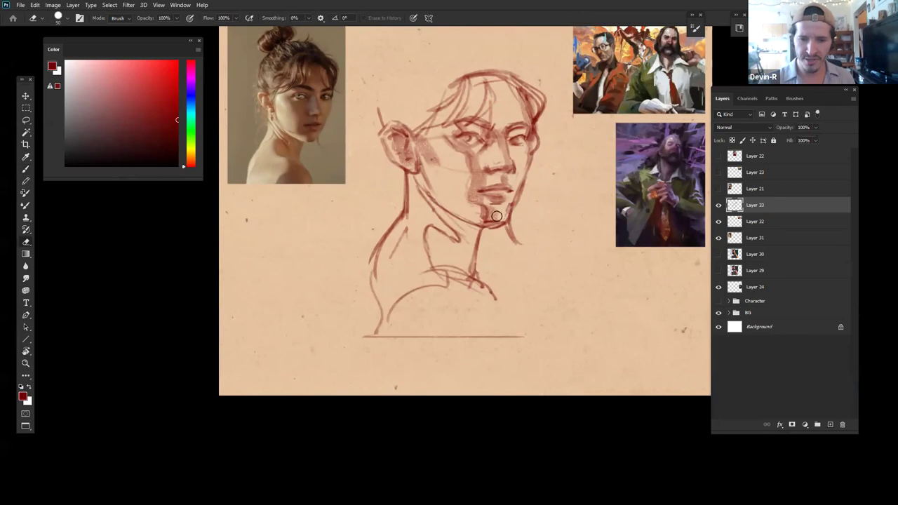
key("b")
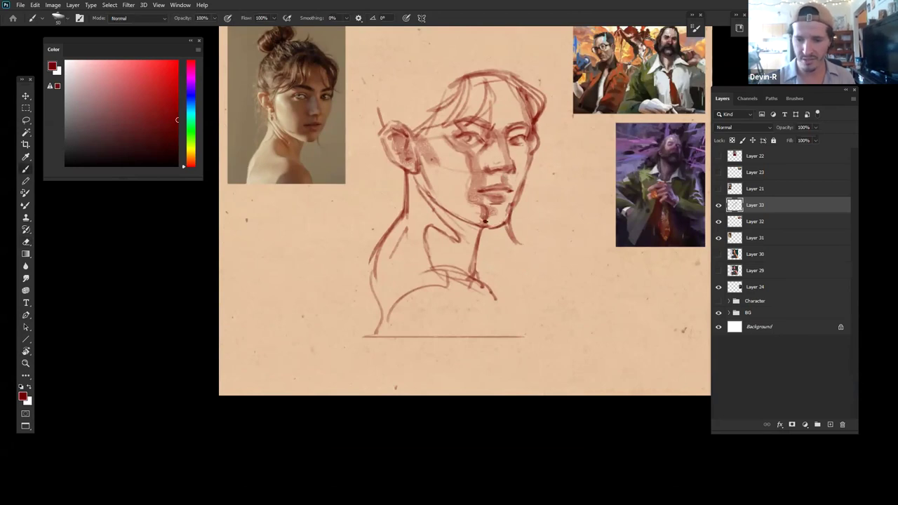
mouse_move(502, 223)
left_mouse_down()
mouse_move(488, 226)
mouse_move(503, 203)
left_mouse_up()
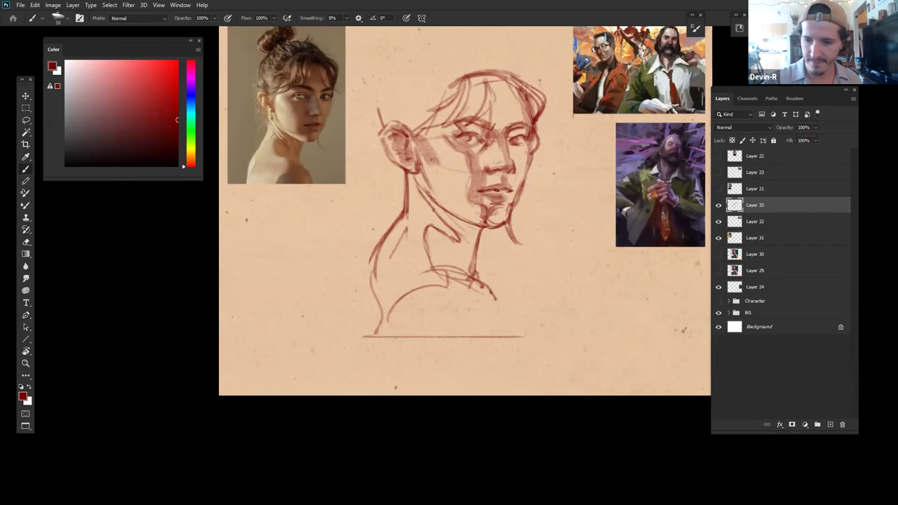
left_click_drag(482, 191, 504, 191)
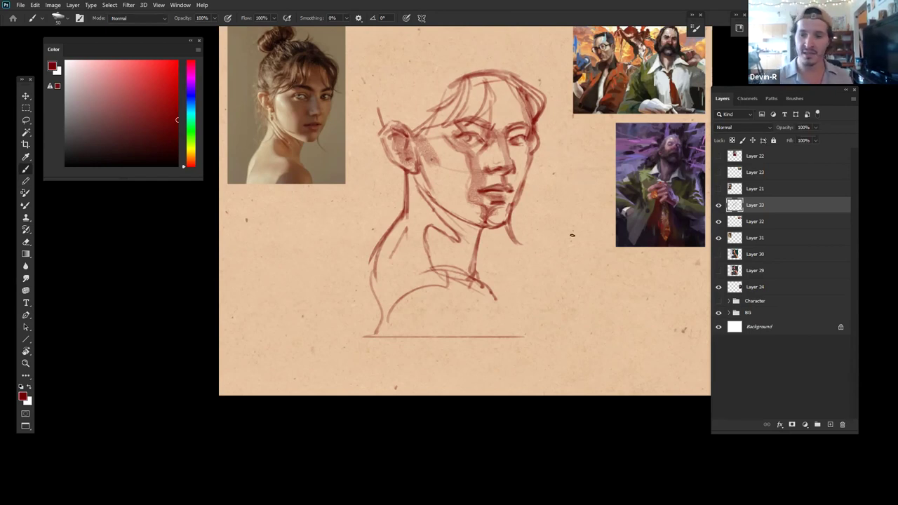
Step: Enlarge the brush to 500 and shade the hair across the forehead with a translucent red tone
left_click_drag(446, 141, 459, 91)
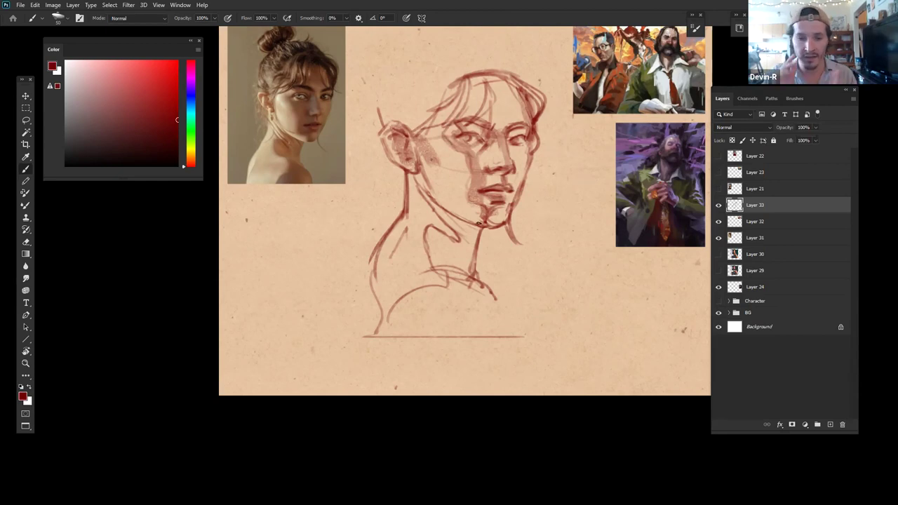
key("bracketright")
key("bracketright")
key("bracketright")
key("bracketright")
key("bracketright")
key("bracketright")
key("bracketright")
key("bracketright")
key("bracketright")
key("bracketright")
key("bracketright")
key("bracketright")
key("bracketright")
left_click_drag(475, 84, 497, 112)
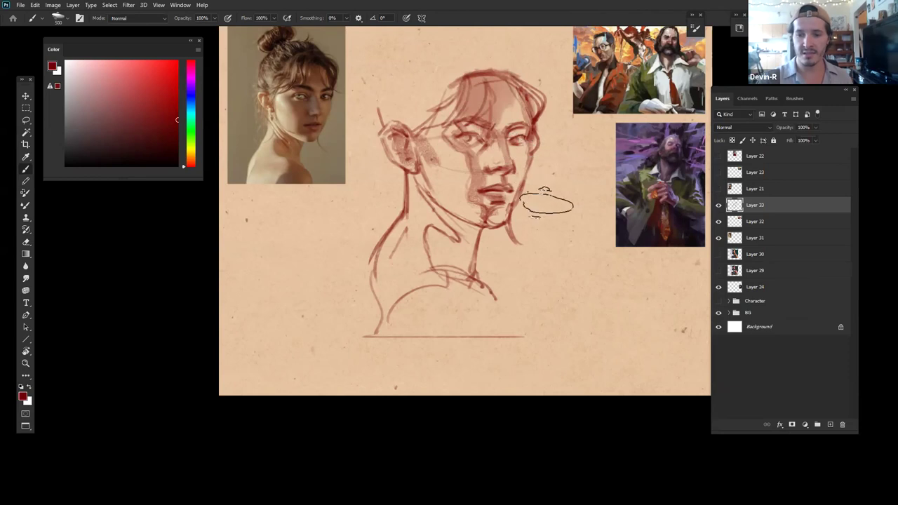
Step: Fill the neck shadow shape and the bust below the shoulder arc with a flat red tone
mouse_move(531, 282)
left_mouse_down()
mouse_move(531, 239)
mouse_move(529, 251)
left_mouse_up()
mouse_move(459, 196)
left_mouse_down()
mouse_move(439, 234)
mouse_move(462, 217)
mouse_move(477, 260)
mouse_move(532, 270)
left_mouse_up()
left_click_drag(493, 173, 487, 179)
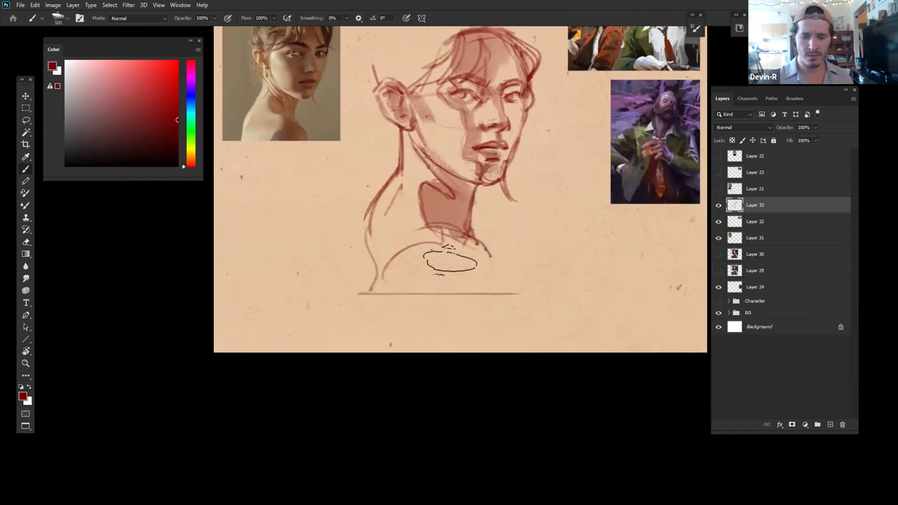
mouse_move(401, 299)
left_mouse_down()
mouse_move(471, 262)
mouse_move(463, 234)
mouse_move(452, 245)
mouse_move(487, 274)
mouse_move(422, 282)
mouse_move(500, 287)
mouse_move(530, 270)
left_mouse_up()
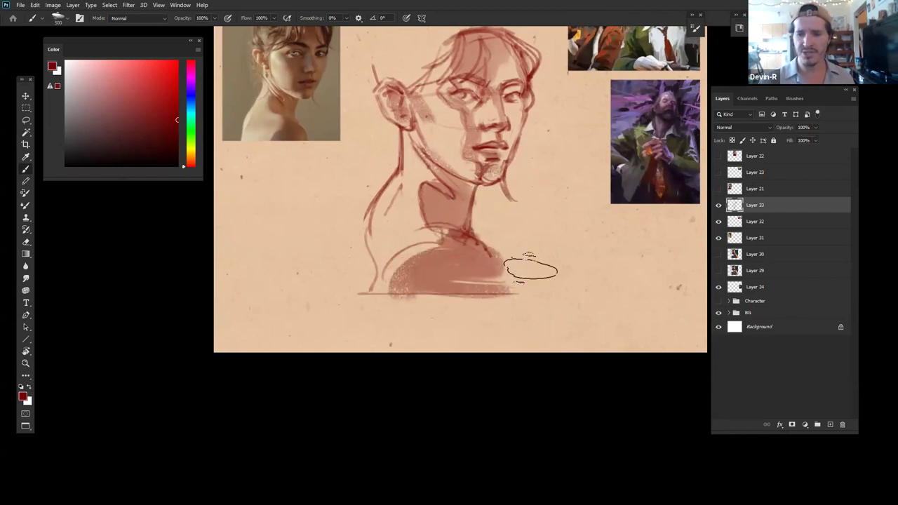
Step: Erase the shading and base line that spill below the bust to leave a clean, straight lower edge
key("e")
left_click_drag(373, 292, 519, 294)
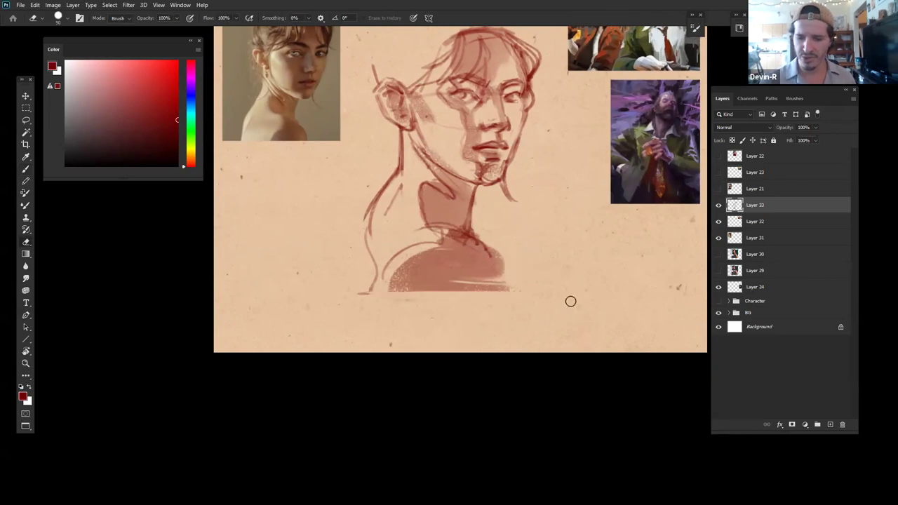
left_click_drag(491, 252, 508, 303)
key("space")
mouse_move(521, 246)
left_mouse_down()
mouse_move(527, 307)
mouse_move(531, 275)
mouse_move(519, 281)
left_mouse_up()
key("b")
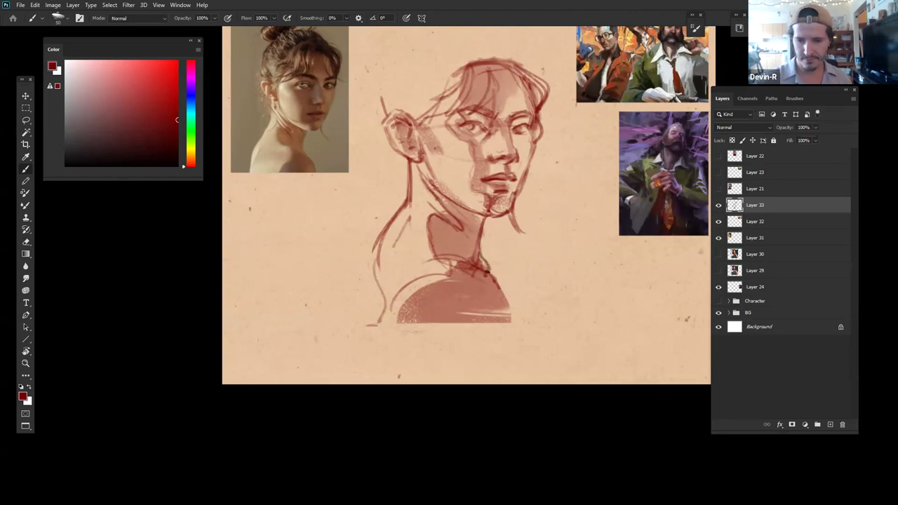
Step: Flip the shaded bust horizontally back and forth to compare its proportions, ending in the original orientation
key("ctrl+shift+h")
key("ctrl+z")
key("ctrl+h")
key("ctrl+h")
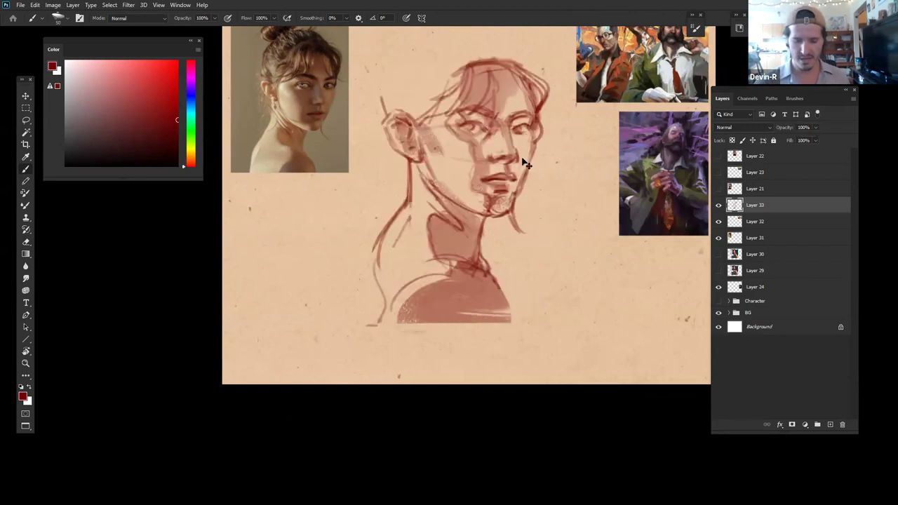
key("ctrl+h")
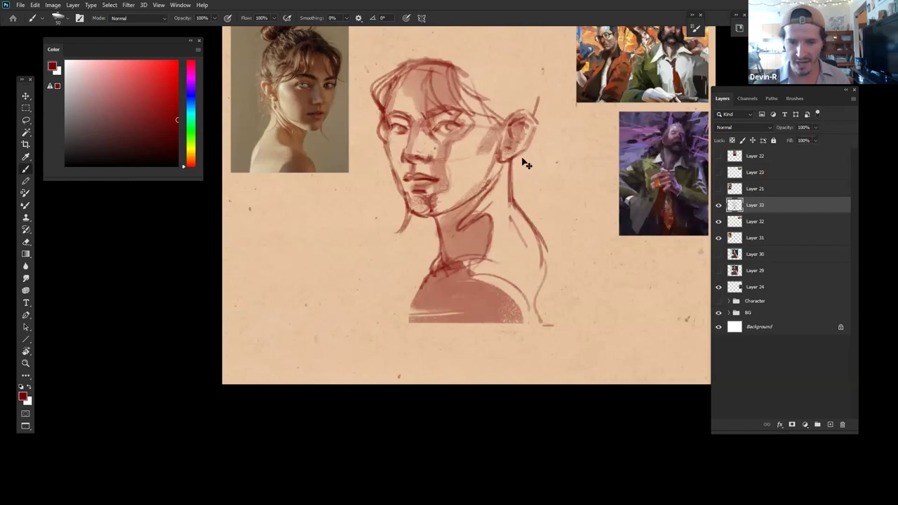
key("ctrl+h")
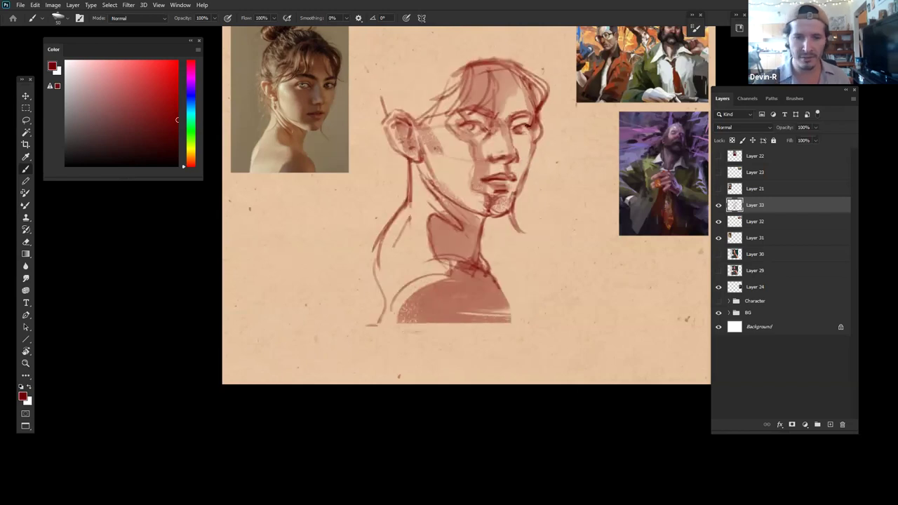
Step: Lasso the far eye and eyebrow, adjust them with Free Transform, and clear the selection
key("l")
mouse_move(539, 140)
left_mouse_down()
mouse_move(530, 104)
mouse_move(510, 104)
mouse_move(534, 146)
left_mouse_up()
key("ctrl+t")
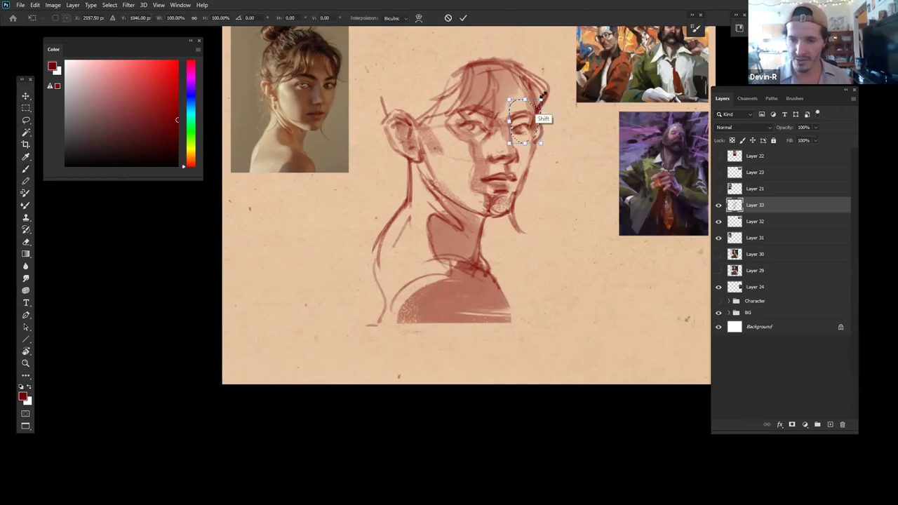
key("Return")
key("ctrl+d")
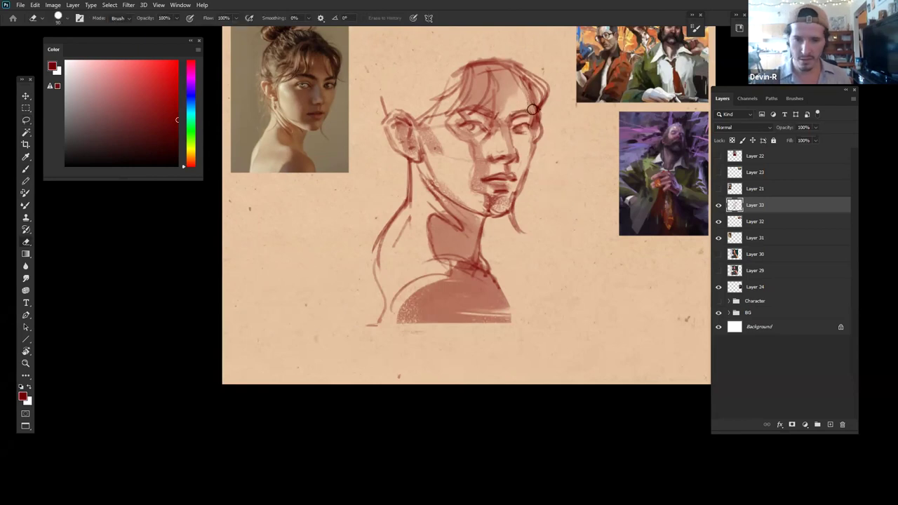
Step: Redraw the contour of the far temple between the hair lock and the eye
key("b")
left_click_drag(537, 107, 541, 123)
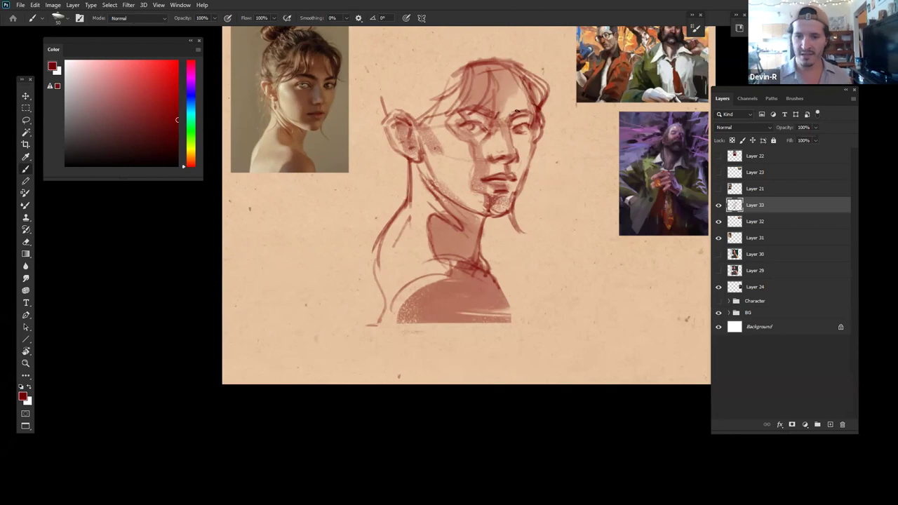
left_click_drag(522, 111, 543, 170)
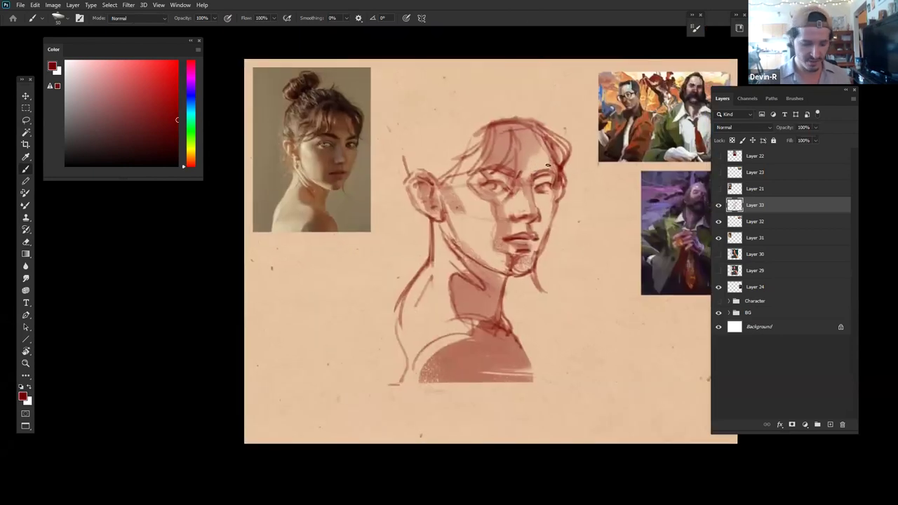
Step: Sketch the arc of the skull's crown above the hairline with a larger brush, undoing and redrawing strokes until it fits
key("bracketright")
key("bracketright")
key("bracketright")
key("bracketright")
key("bracketright")
key("bracketright")
left_click_drag(433, 172, 492, 120)
key("ctrl+z")
left_click_drag(516, 77, 551, 129)
key("ctrl+z")
mouse_move(442, 157)
left_mouse_down()
mouse_move(534, 117)
mouse_move(495, 77)
mouse_move(543, 84)
left_mouse_up()
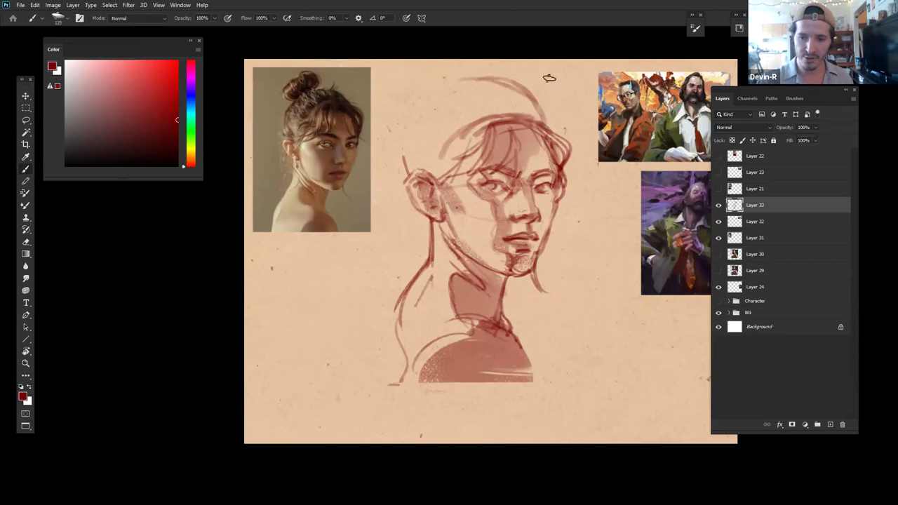
key("ctrl+z")
left_click_drag(432, 105, 519, 89)
key("ctrl+z")
left_click_drag(445, 98, 557, 123)
Step: Scale the bust sketch down slightly with Free Transform and apply the change
key("ctrl+space")
mouse_move(571, 188)
left_mouse_down()
mouse_move(543, 194)
mouse_move(563, 173)
left_mouse_up()
key("ctrl+t")
left_click_drag(577, 96, 560, 127)
key("Return")
left_click_drag(539, 200, 583, 195)
key("ctrl+space")
left_click_drag(567, 201, 557, 180)
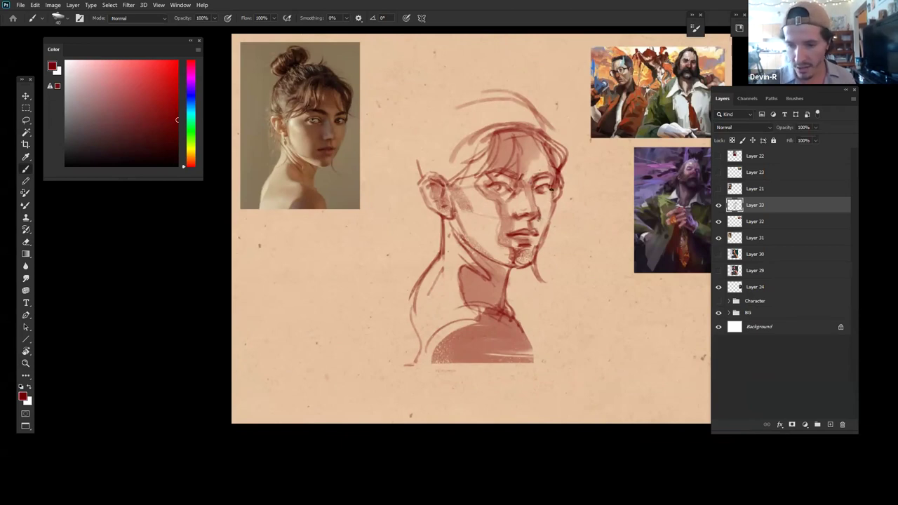
Step: Clean up the contour of the far temple and cheek, alternating between eraser and brush
key("e")
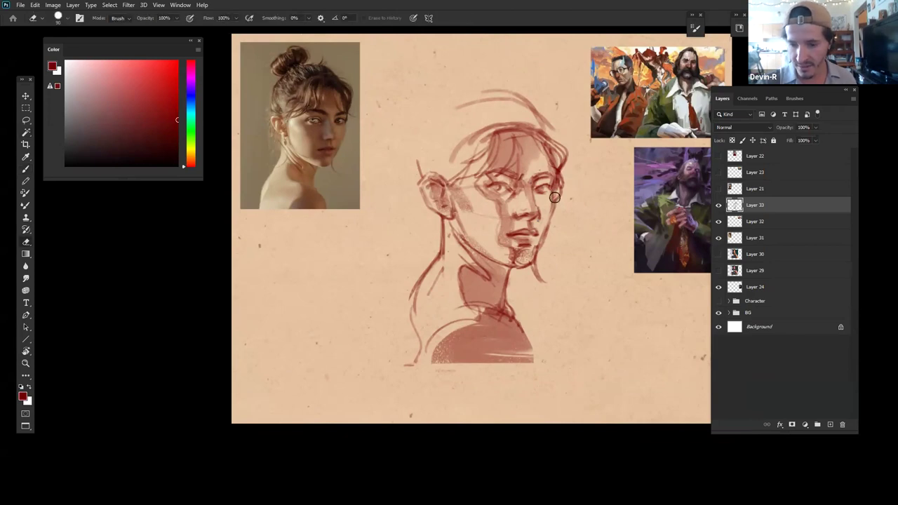
key("b")
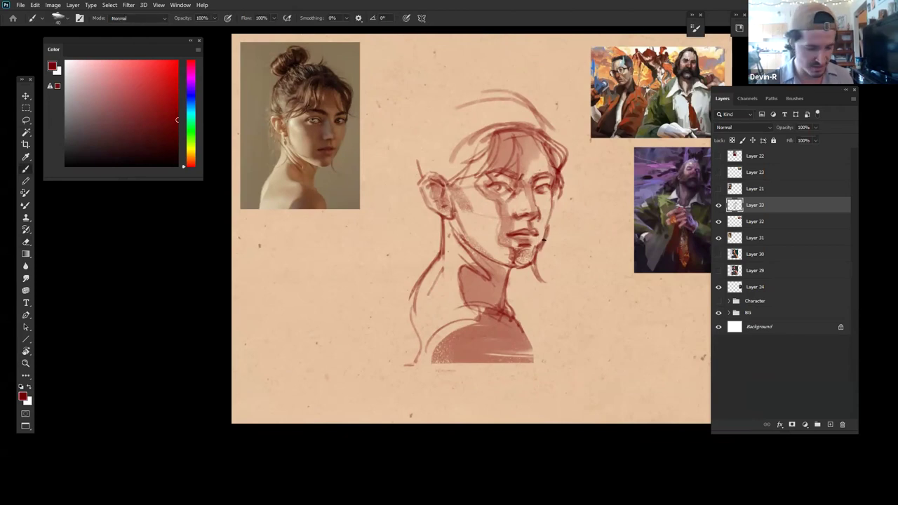
key("e")
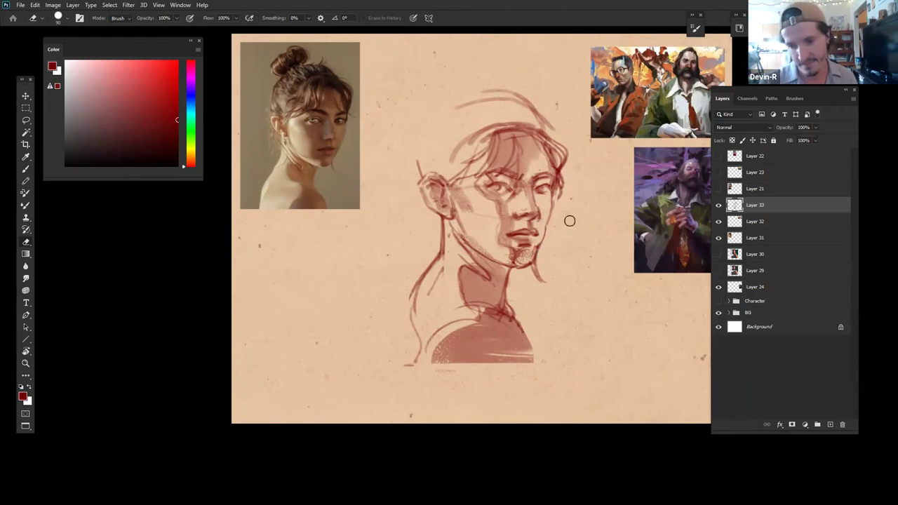
key("b")
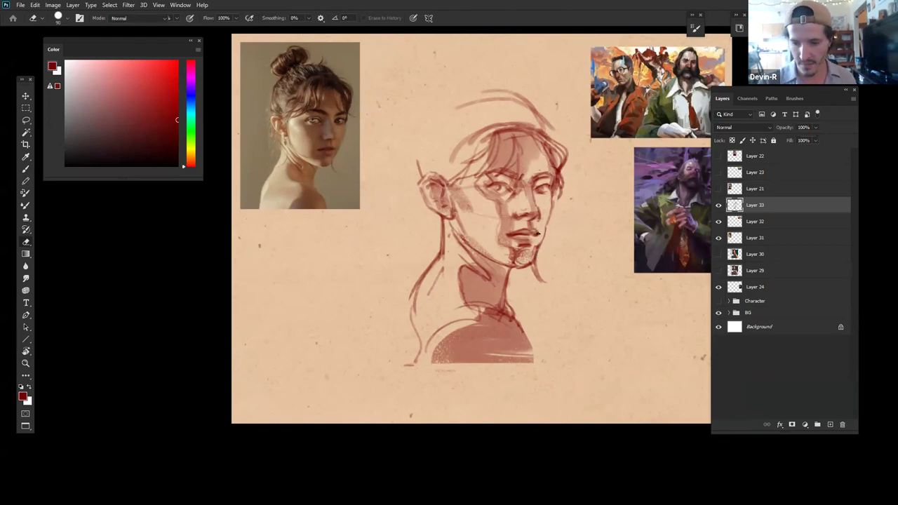
key("b")
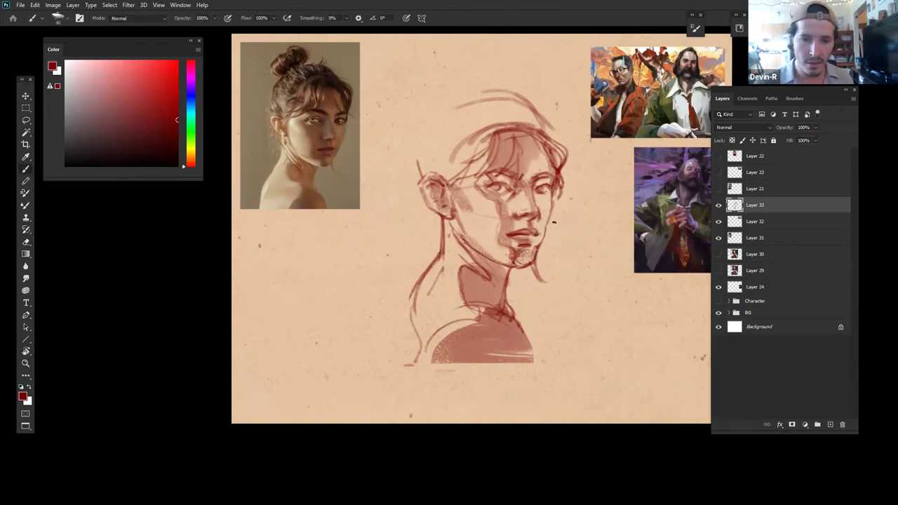
Step: Draw the back of the head from above the ear up to the crown arc with a larger brush
mouse_move(415, 148)
left_mouse_down()
mouse_move(423, 167)
mouse_move(451, 179)
left_mouse_up()
key("]")
key("]")
key("]")
key("]")
key("]")
mouse_move(423, 145)
left_mouse_down()
mouse_move(449, 175)
mouse_move(449, 112)
mouse_move(477, 95)
left_mouse_up()
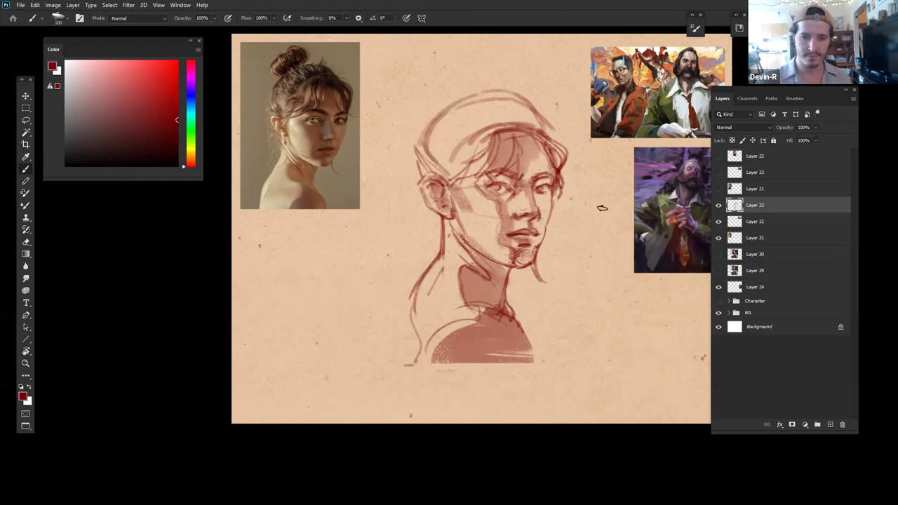
Step: Sketch loose hair strands hanging behind the ear and neck
mouse_move(423, 183)
left_mouse_down()
mouse_move(416, 243)
mouse_move(427, 240)
left_mouse_up()
left_click_drag(423, 193, 428, 257)
key("ctrl+z")
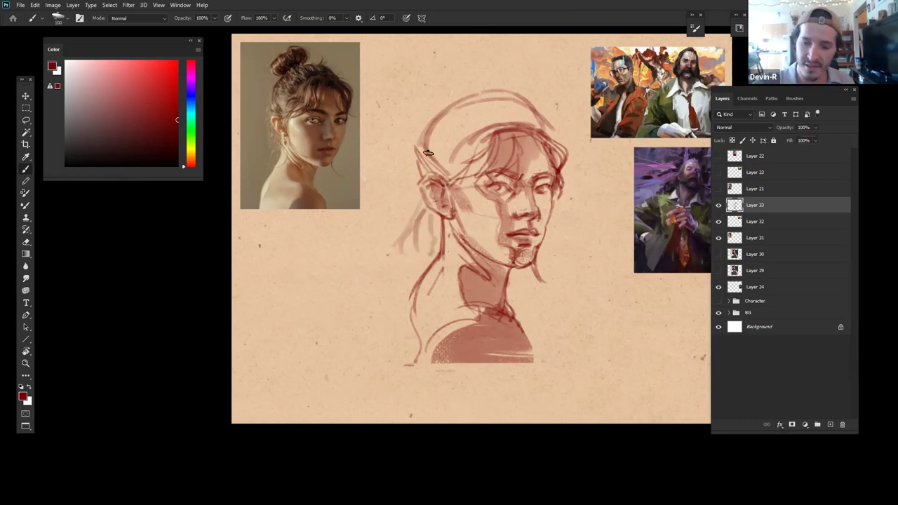
Step: Shade the hair mass above the ear with broad strokes and darken the hairline with a smaller brush
left_click_drag(427, 147, 460, 169)
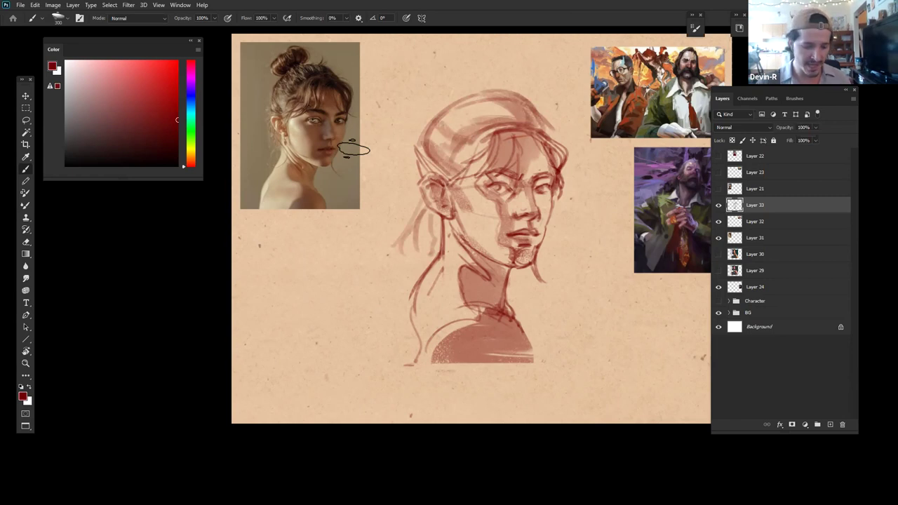
key("bracketleft")
key("bracketleft")
key("bracketleft")
key("bracketleft")
key("bracketleft")
key("bracketleft")
key("bracketleft")
left_click_drag(459, 135, 522, 115)
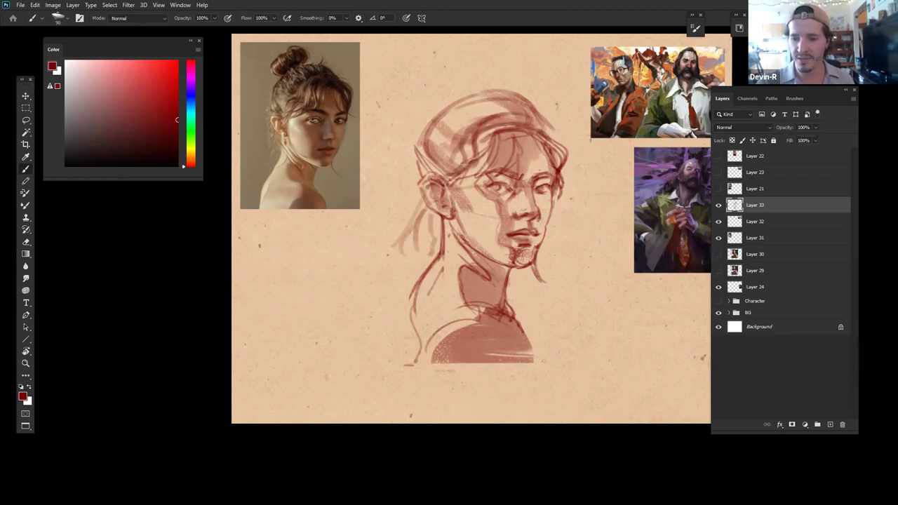
Step: Erase and redraw the crown's outline, and add hair strokes and shading over the crown and fringe
key("e")
left_click_drag(479, 90, 550, 95)
key("b")
left_click_drag(450, 103, 534, 99)
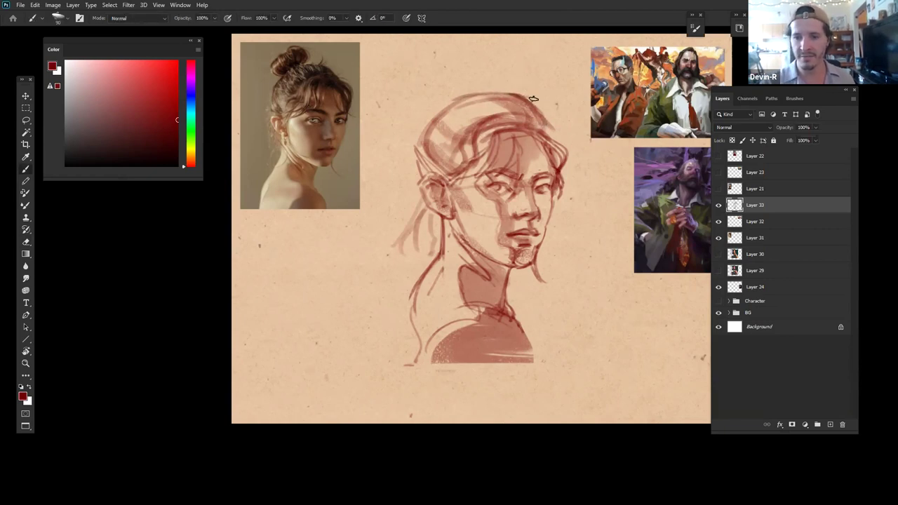
mouse_move(472, 145)
left_mouse_down()
mouse_move(484, 113)
mouse_move(509, 115)
left_mouse_up()
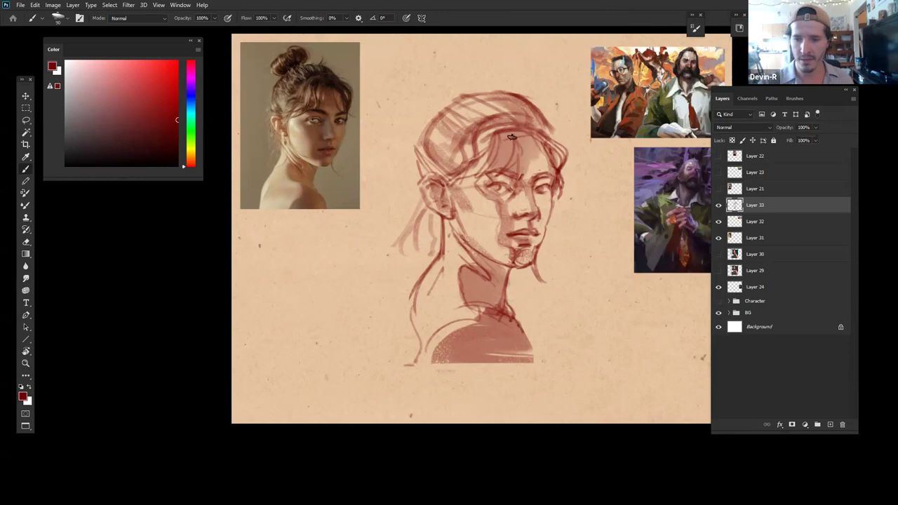
mouse_move(498, 125)
left_mouse_down()
mouse_move(513, 133)
mouse_move(499, 144)
mouse_move(551, 145)
left_mouse_up()
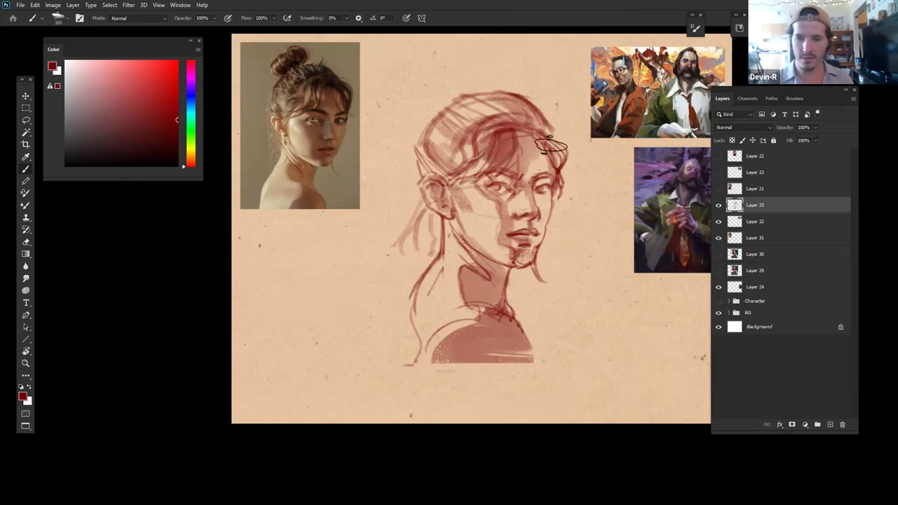
Step: Block in the hair bun above the back of the head with a broad brush and trim its shape with the eraser
mouse_move(422, 124)
left_mouse_down()
mouse_move(462, 91)
mouse_move(424, 95)
mouse_move(445, 68)
mouse_move(461, 90)
mouse_move(437, 73)
mouse_move(451, 58)
mouse_move(457, 76)
mouse_move(440, 61)
mouse_move(466, 85)
mouse_move(433, 80)
mouse_move(463, 78)
left_mouse_up()
key("ctrl+z")
key("e")
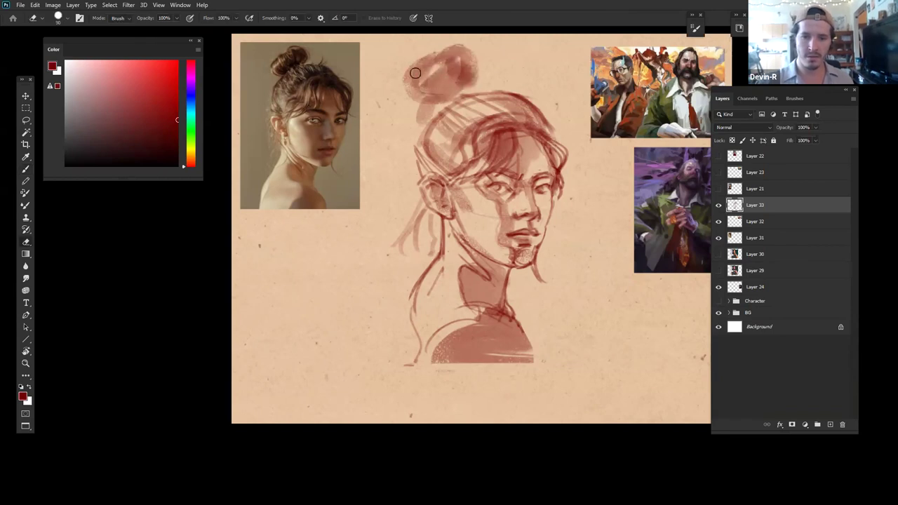
mouse_move(423, 104)
left_mouse_down()
mouse_move(408, 76)
mouse_move(440, 48)
mouse_move(470, 51)
mouse_move(478, 73)
mouse_move(509, 57)
left_mouse_up()
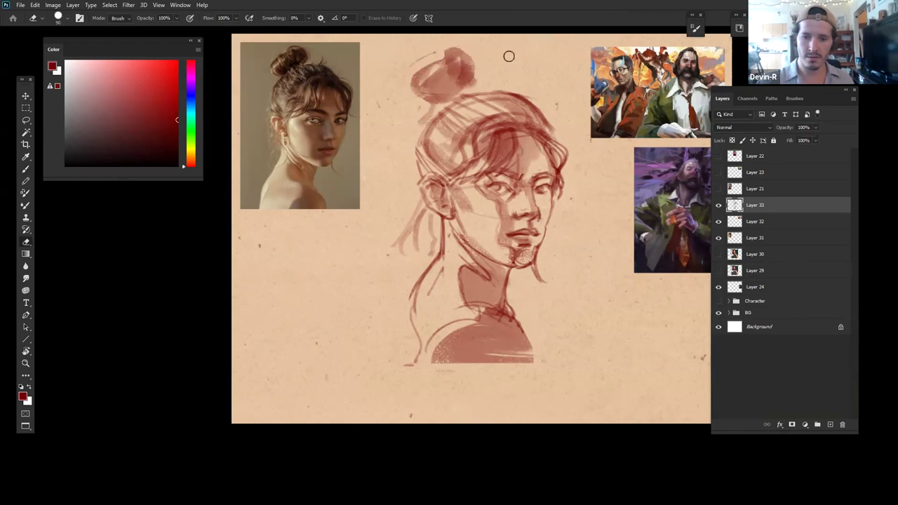
Step: Outline the hair bun and deepen its shading with darker strokes, using a smaller brush
key("b")
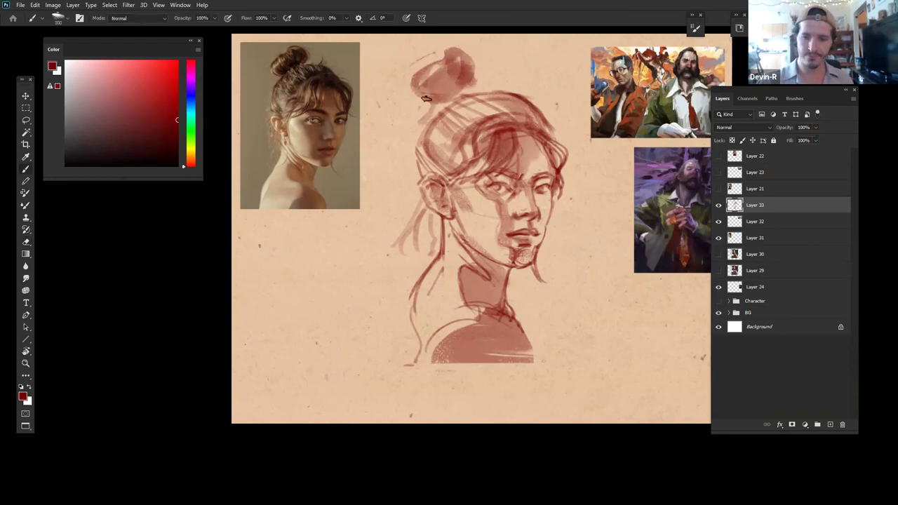
mouse_move(413, 91)
left_mouse_down()
mouse_move(445, 90)
mouse_move(436, 95)
mouse_move(444, 99)
mouse_move(448, 81)
mouse_move(461, 75)
mouse_move(468, 88)
mouse_move(484, 64)
left_mouse_up()
key("[")
key("[")
key("[")
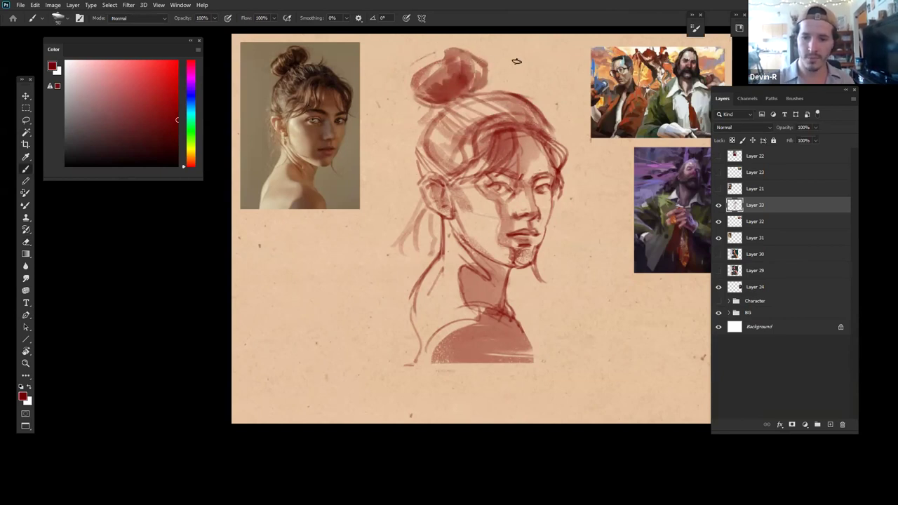
Step: Refine the hair's outer contour at the back and front of the head, and darken the strands above the ear
mouse_move(445, 111)
left_mouse_down()
mouse_move(436, 181)
mouse_move(417, 148)
mouse_move(452, 147)
left_mouse_up()
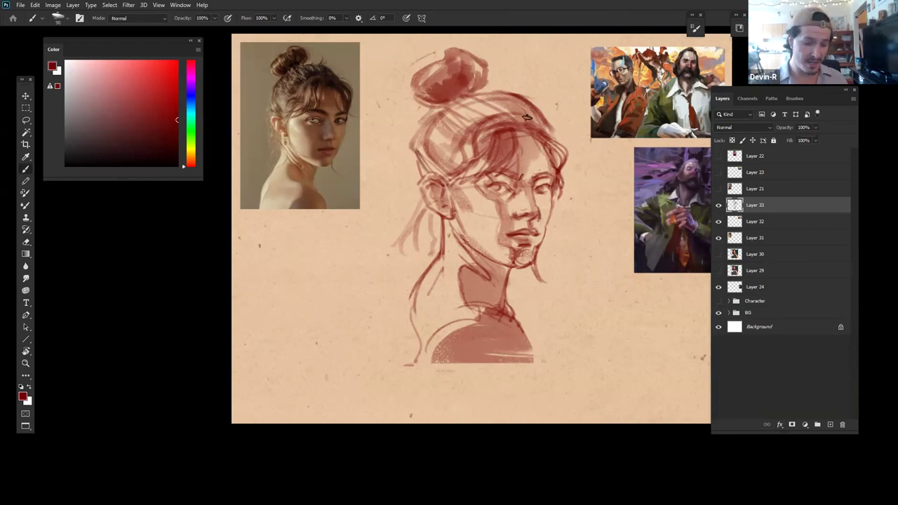
key("e")
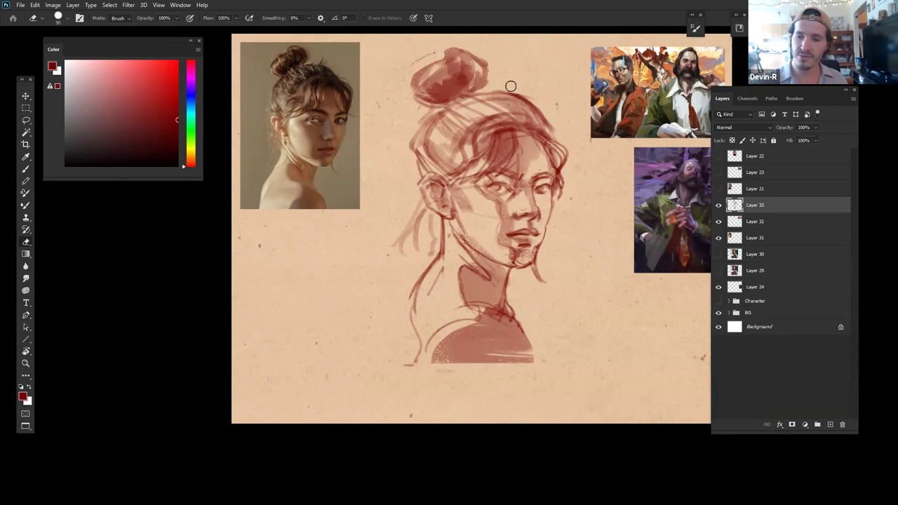
left_click_drag(521, 98, 556, 131)
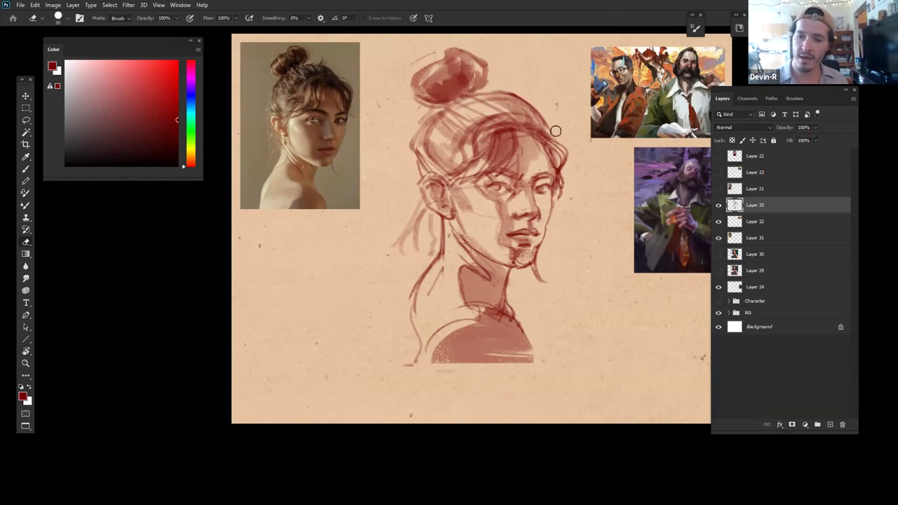
key("b")
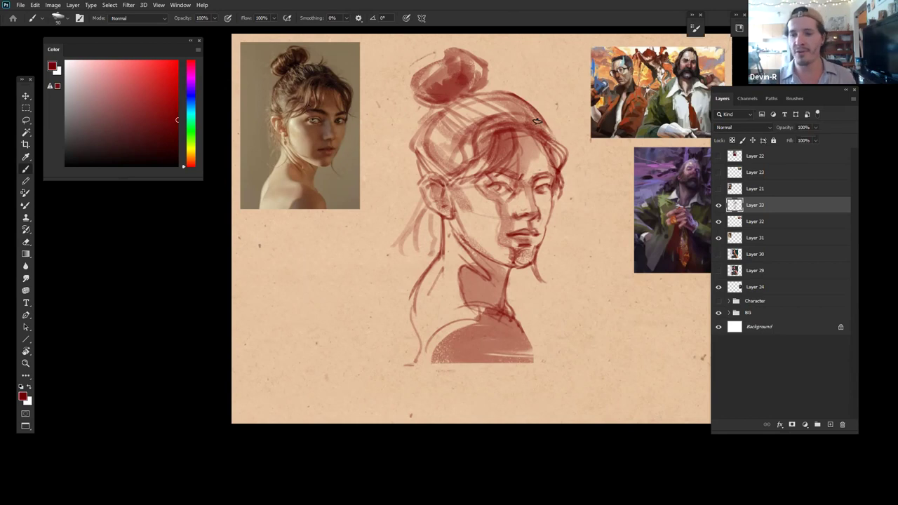
mouse_move(486, 129)
left_mouse_down()
mouse_move(479, 158)
mouse_move(441, 145)
mouse_move(460, 164)
mouse_move(444, 92)
mouse_move(418, 97)
mouse_move(416, 134)
mouse_move(449, 98)
left_mouse_up()
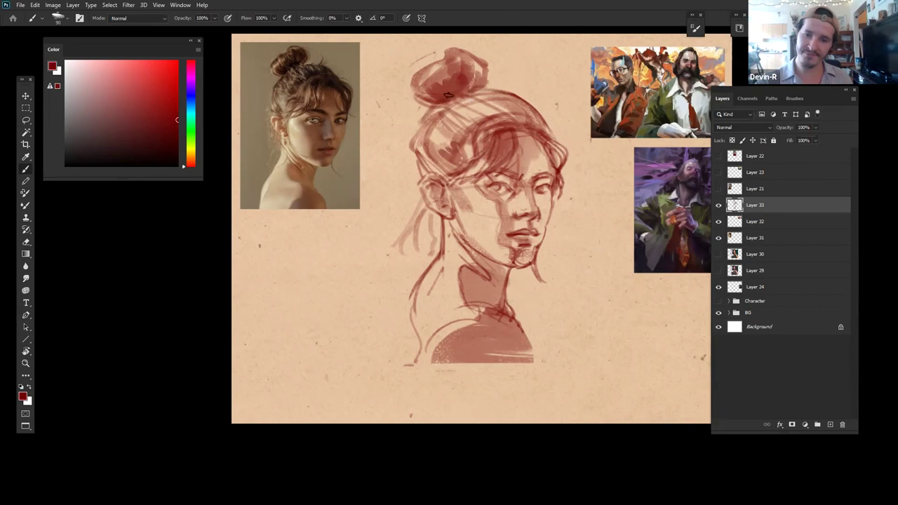
Step: Redraw the crown's outline from the bun down to the forehead with a firmer stroke
key("z")
left_click(568, 166)
left_click(568, 167, "alt")
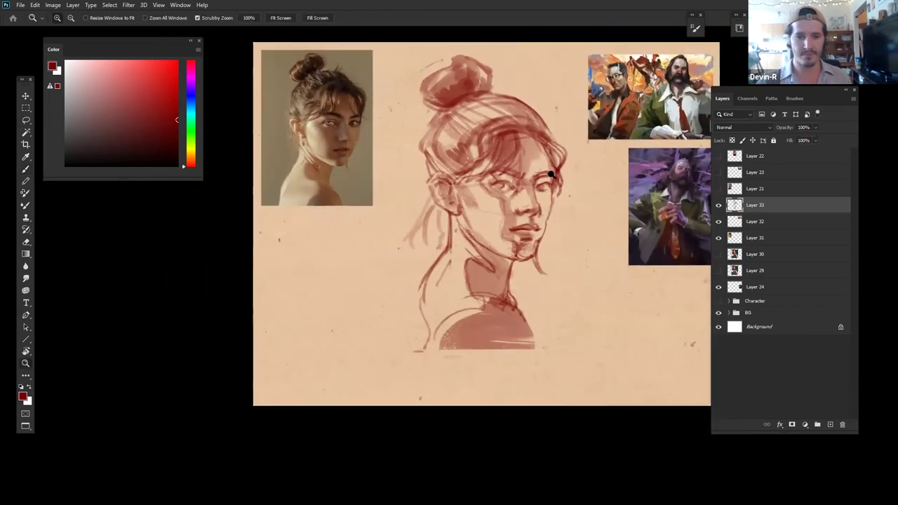
key("b")
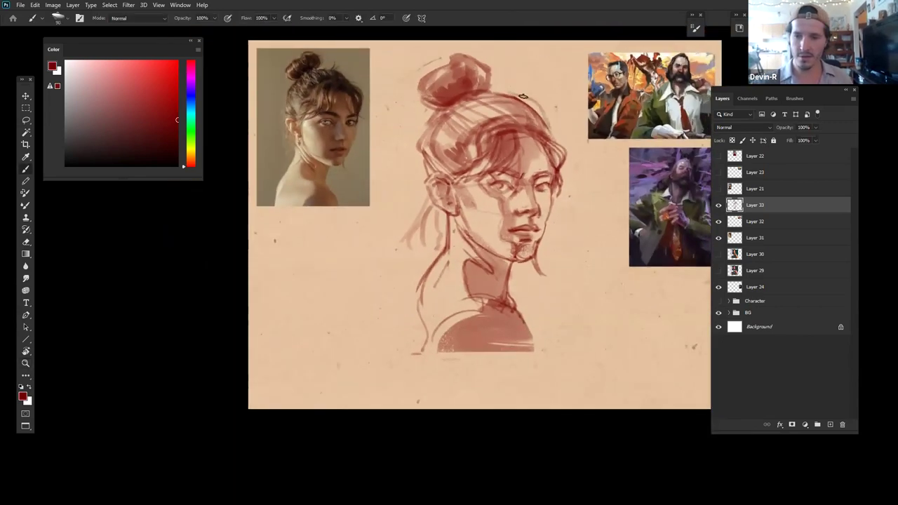
left_click_drag(489, 90, 541, 117)
key("ctrl+z")
left_click_drag(492, 91, 550, 132)
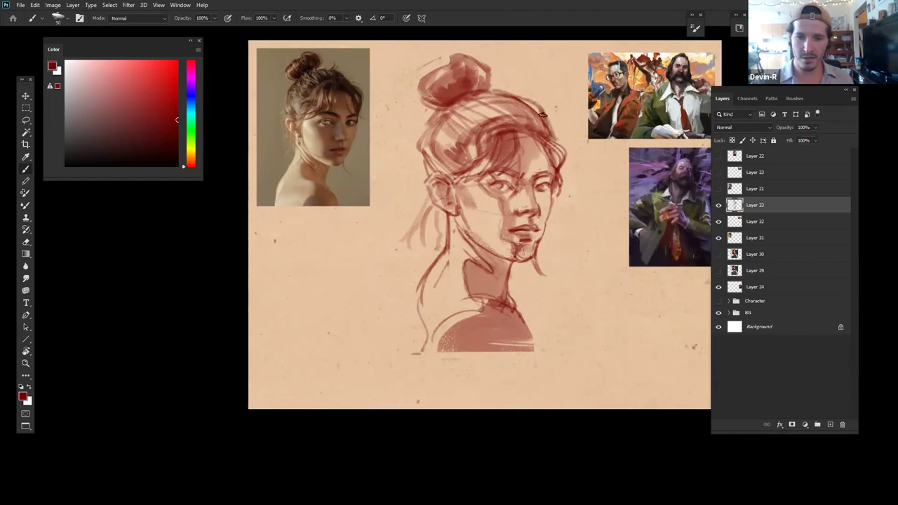
left_click_drag(538, 110, 551, 132)
key("ctrl+z")
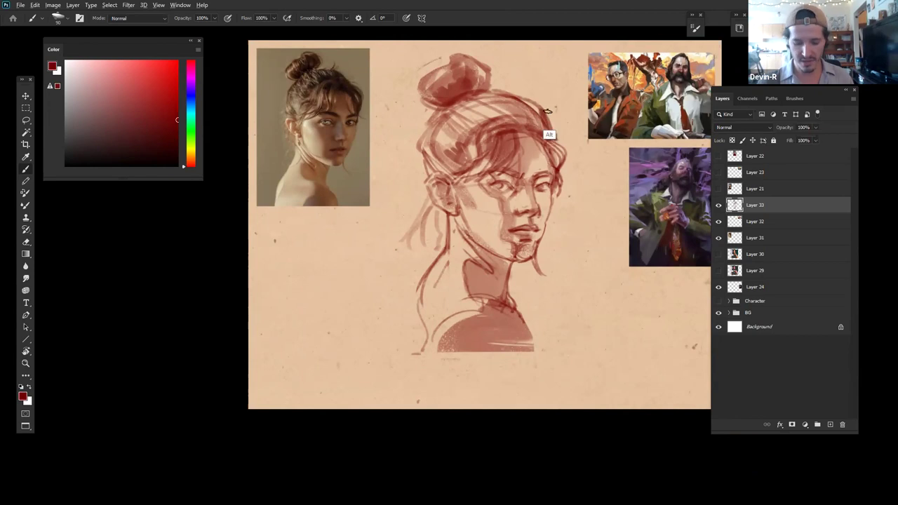
Step: Flip the bust horizontally and back to check its proportions, and strengthen the outer line of the hair bun
key("ctrl+shift+h")
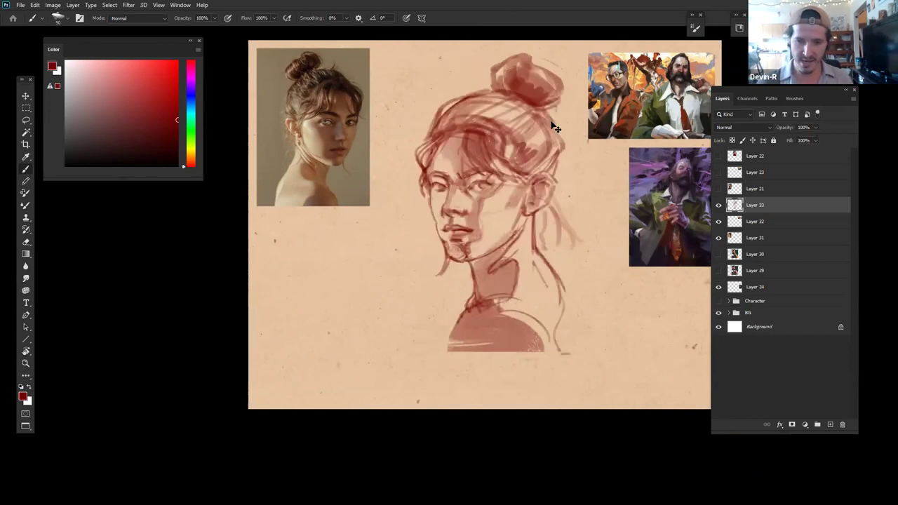
key("ctrl+shift+h")
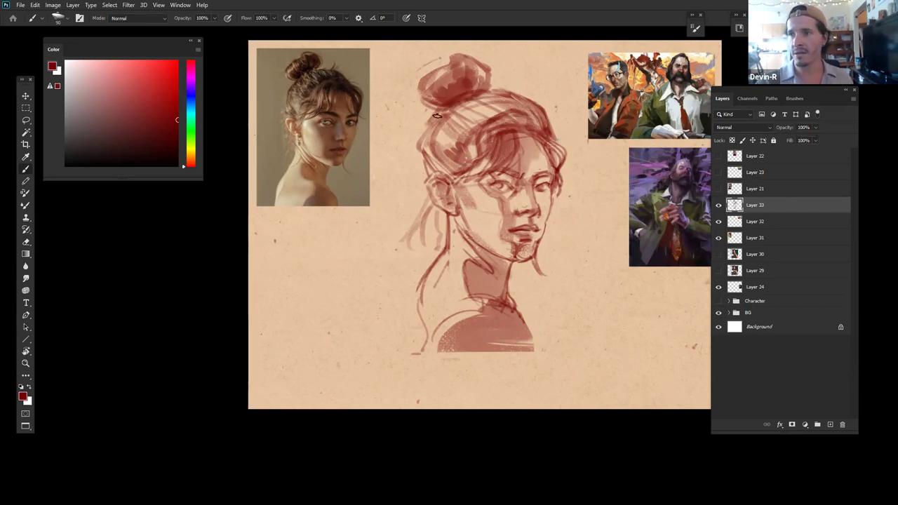
mouse_move(413, 94)
left_mouse_down()
mouse_move(433, 102)
mouse_move(419, 87)
mouse_move(496, 63)
left_mouse_up()
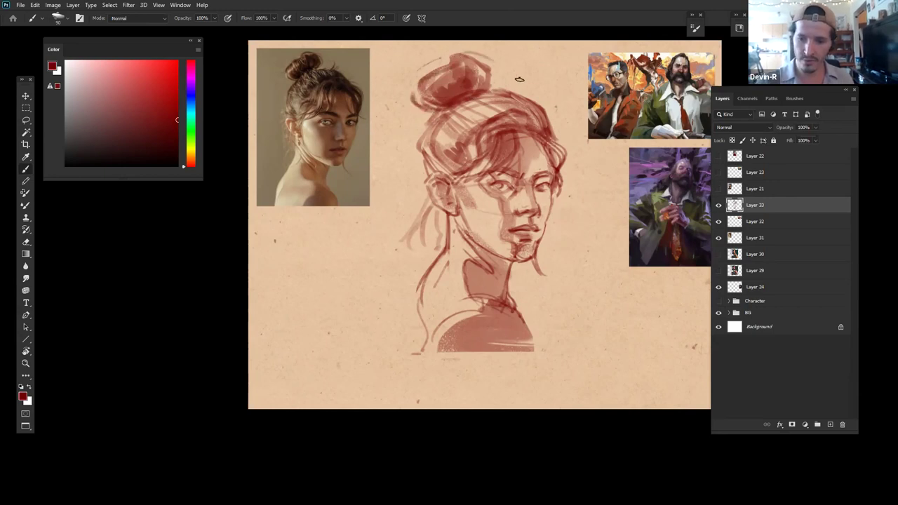
Step: Redraw the line of the back and near shoulder farther out, and erase the old back line and the adjoining edge of the shading
left_click_drag(533, 236, 544, 190)
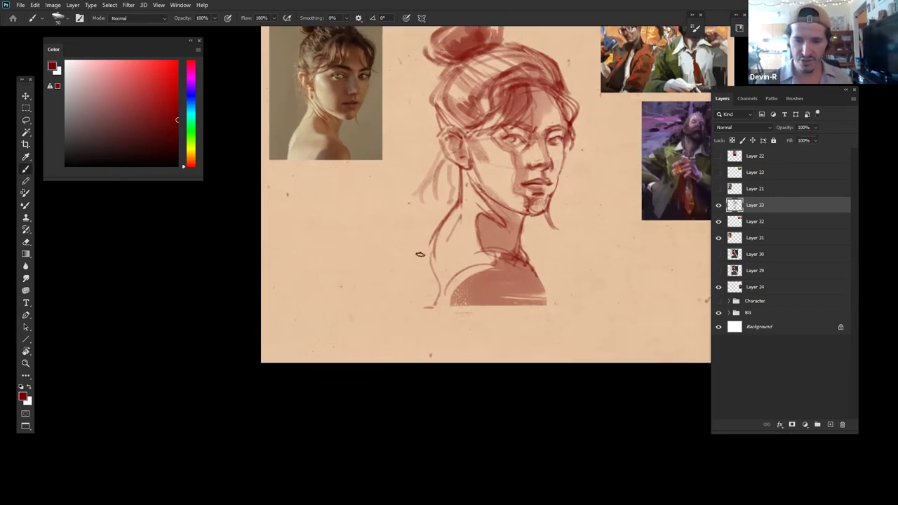
mouse_move(432, 238)
left_mouse_down()
mouse_move(416, 295)
mouse_move(416, 272)
mouse_move(414, 307)
left_mouse_up()
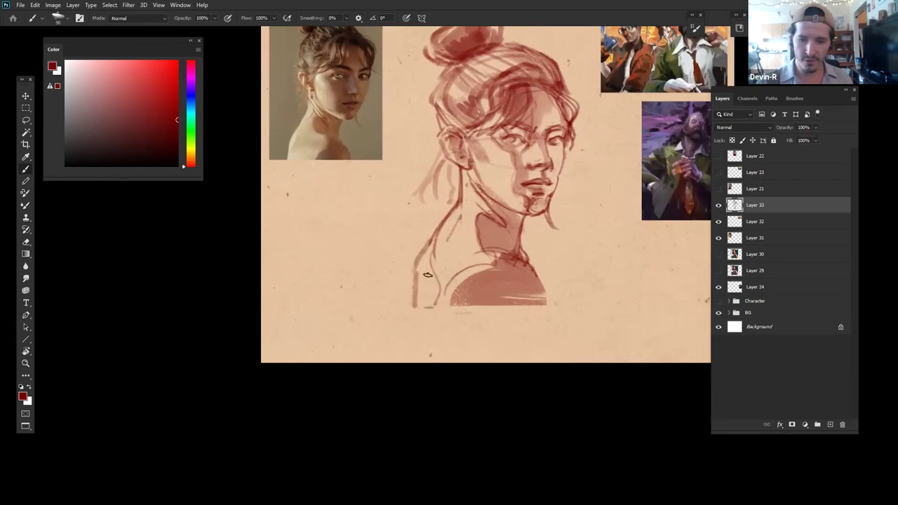
key("ctrl+z")
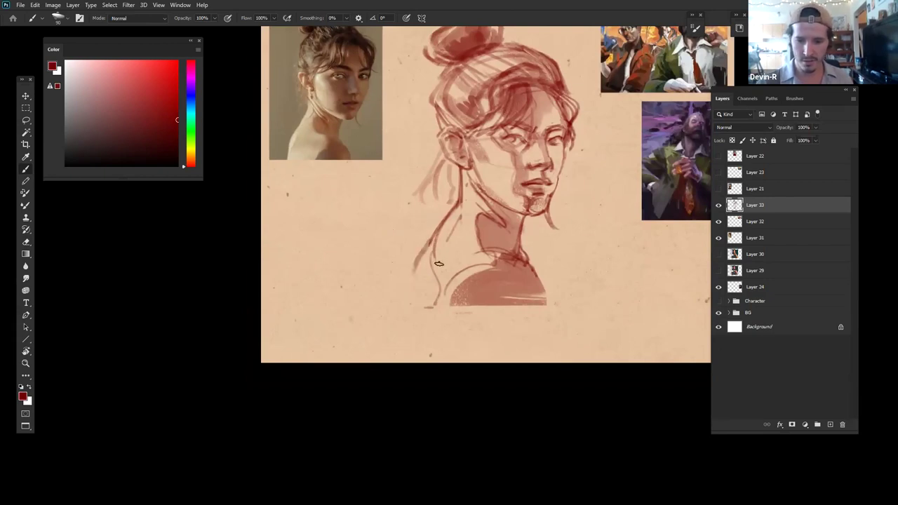
mouse_move(430, 261)
left_mouse_down()
mouse_move(423, 307)
mouse_move(446, 246)
mouse_move(433, 301)
left_mouse_up()
key("e")
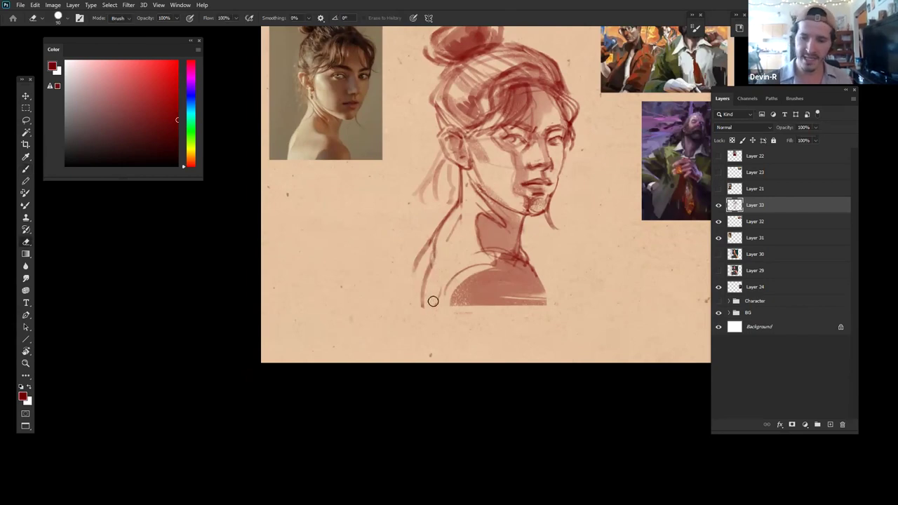
left_click_drag(475, 277, 456, 317)
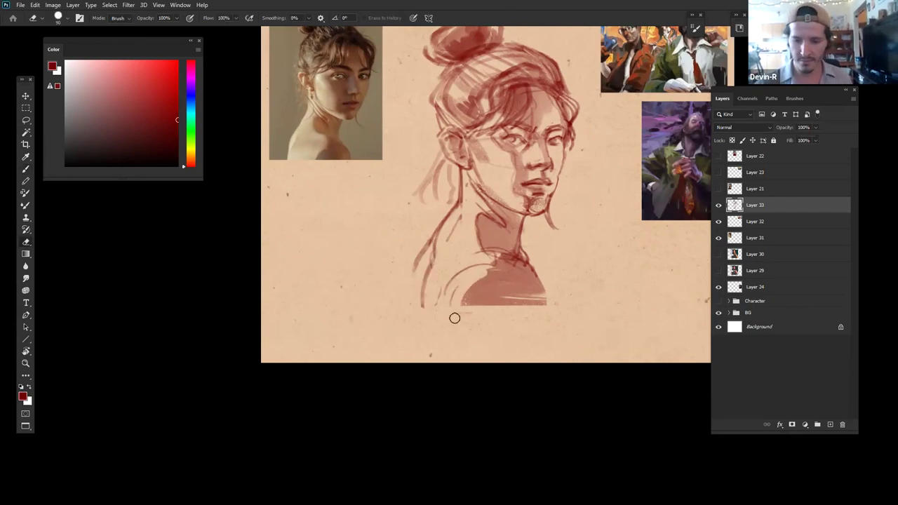
Step: Draw a curved arm contour within the lower chest shading and trim the shading's front edge
key("b")
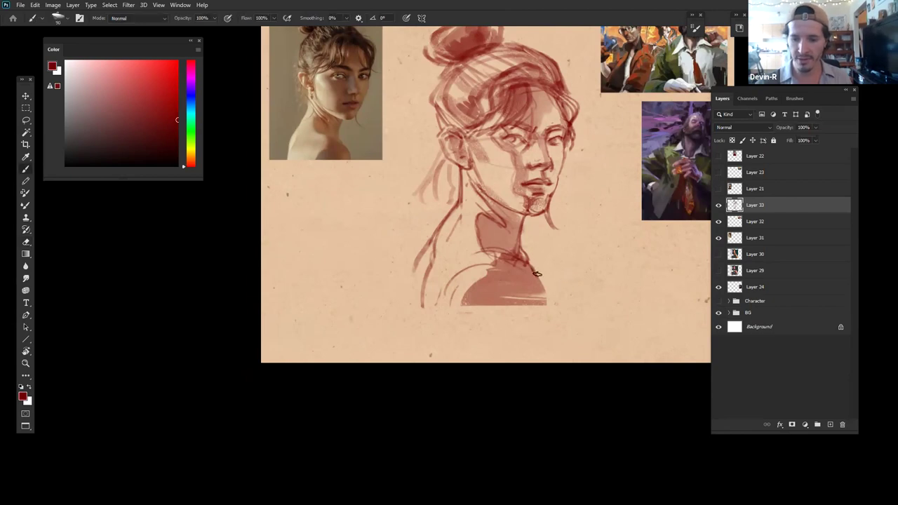
left_click_drag(480, 280, 499, 251)
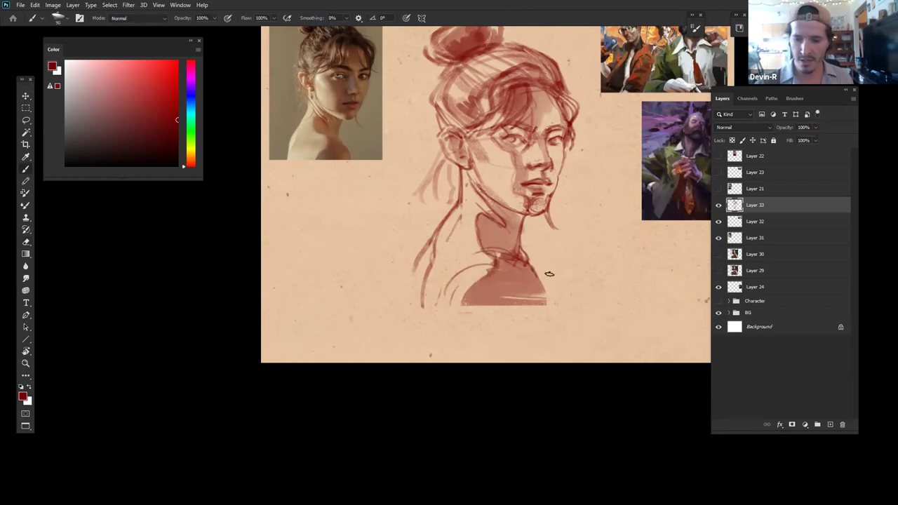
mouse_move(515, 307)
left_mouse_down()
mouse_move(527, 283)
mouse_move(540, 299)
mouse_move(534, 272)
mouse_move(543, 310)
left_mouse_up()
key("e")
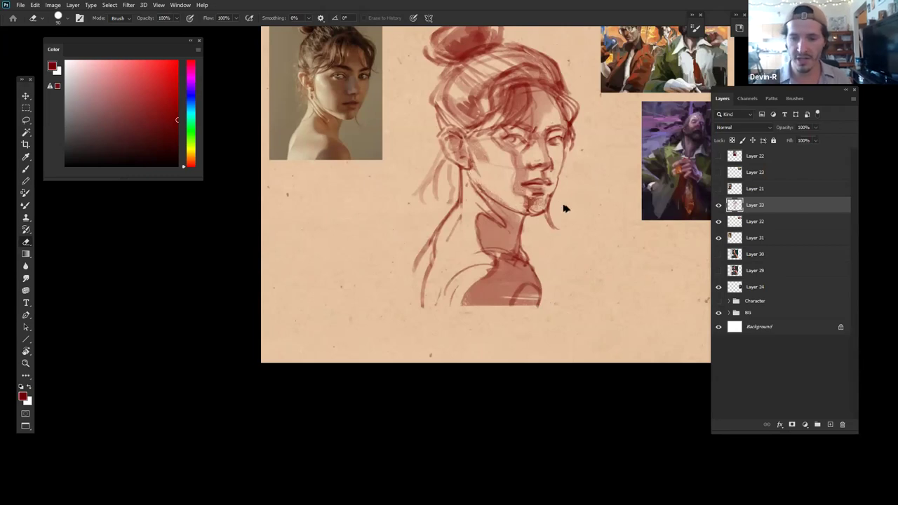
Step: Clean up the chin shading under the lower lip, and refine the contour at the far temple
key("z")
mouse_move(569, 252)
left_mouse_down()
mouse_move(533, 266)
mouse_move(557, 260)
mouse_move(567, 245)
mouse_move(559, 265)
mouse_move(565, 260)
left_mouse_up()
key("e")
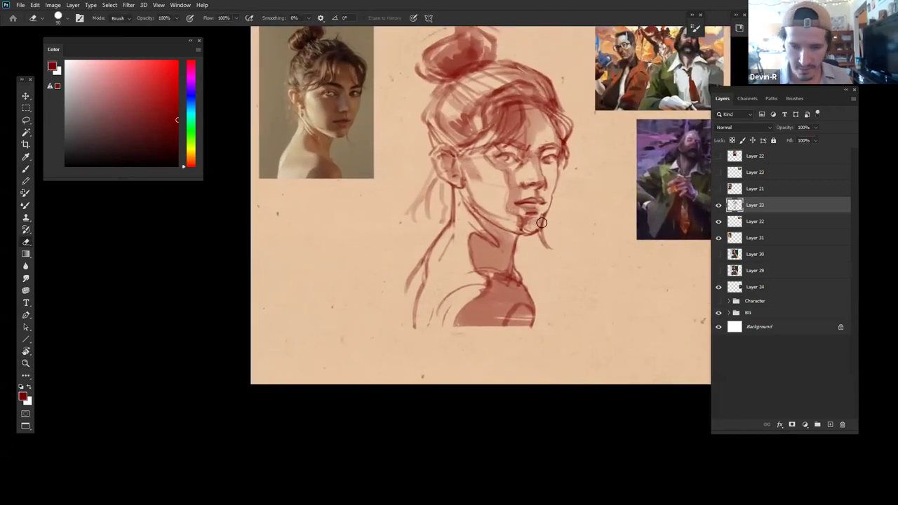
key("b")
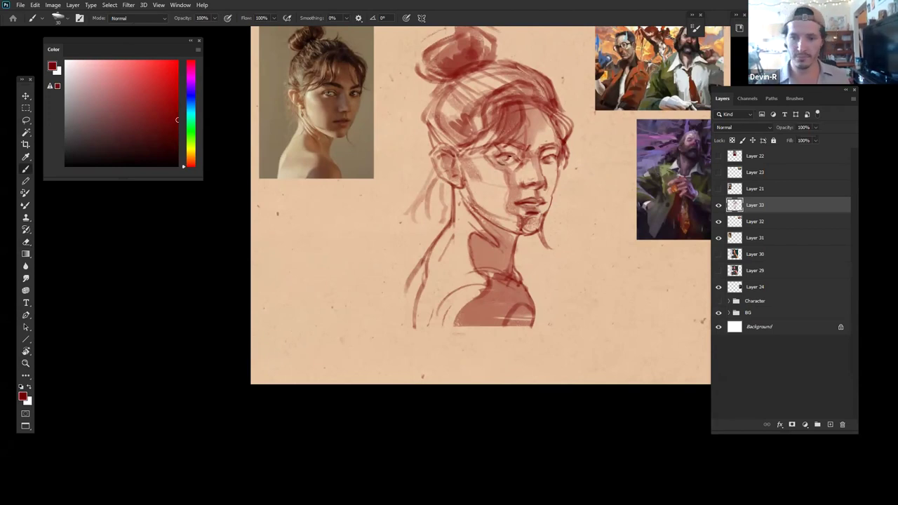
key("e")
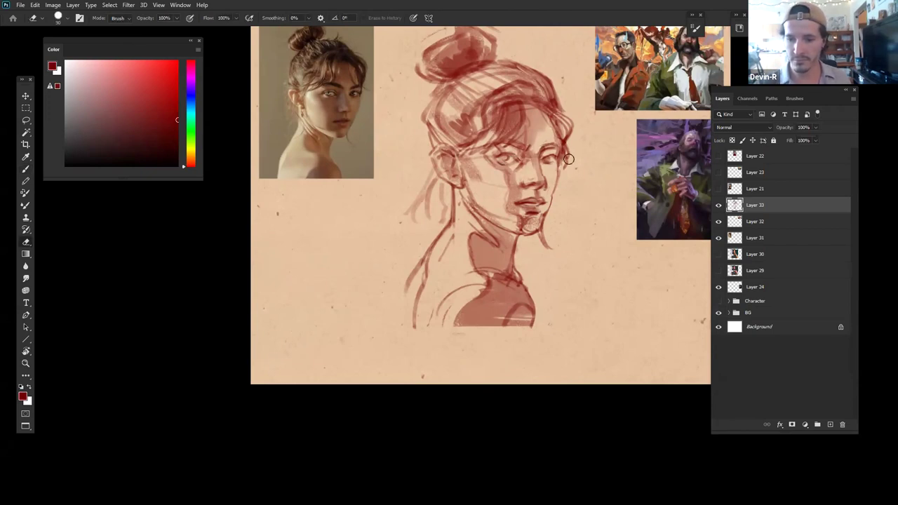
key("b")
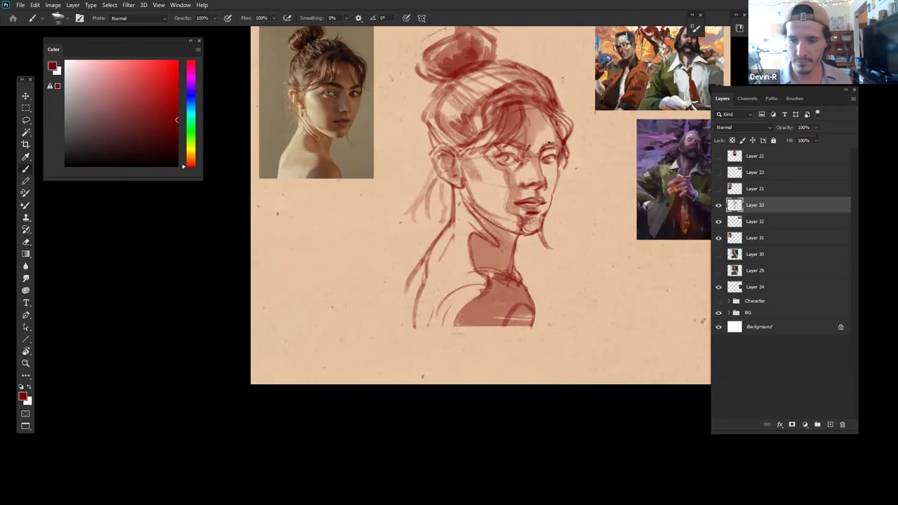
Step: Extend the back line downward and draw a straight horizontal base line beneath the bust
key("z")
left_click_drag(579, 214, 560, 216)
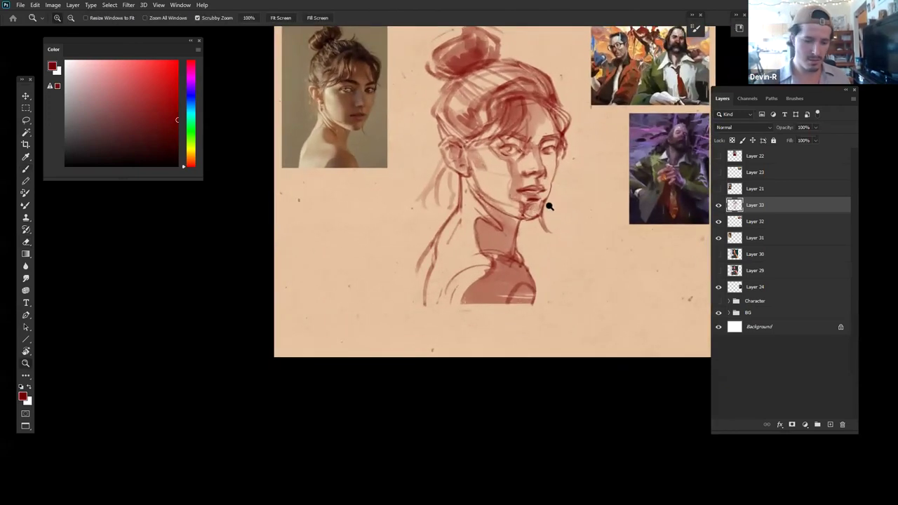
key("b")
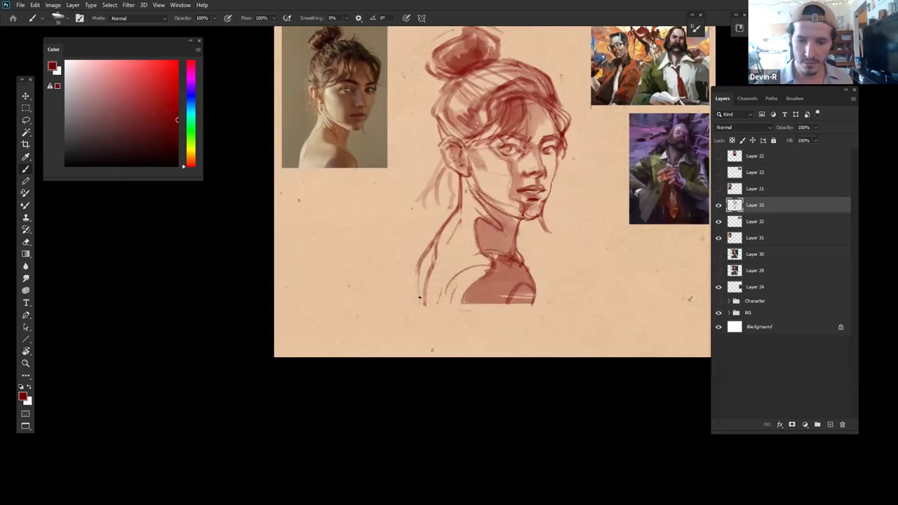
mouse_move(418, 304)
left_mouse_down()
mouse_move(576, 304)
mouse_move(527, 293)
mouse_move(501, 320)
left_mouse_up()
key("z")
left_click_drag(541, 293, 533, 296)
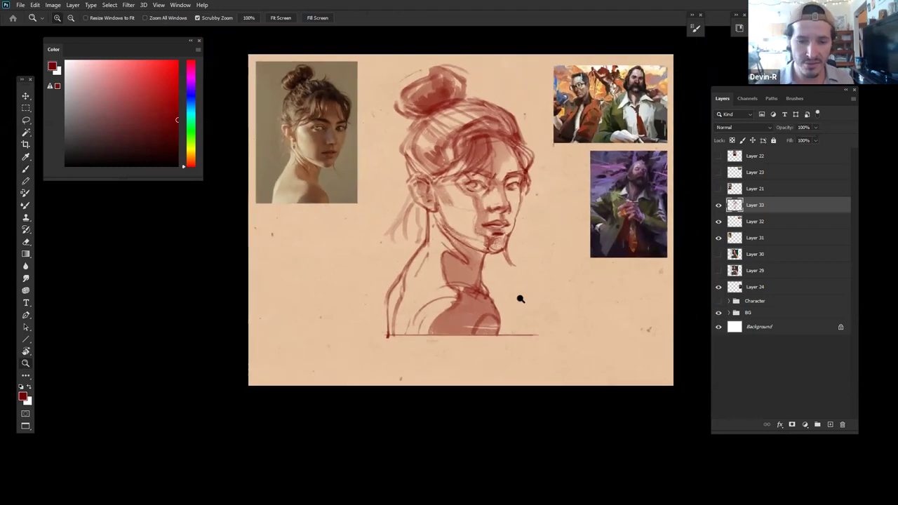
left_click(517, 297)
key("b")
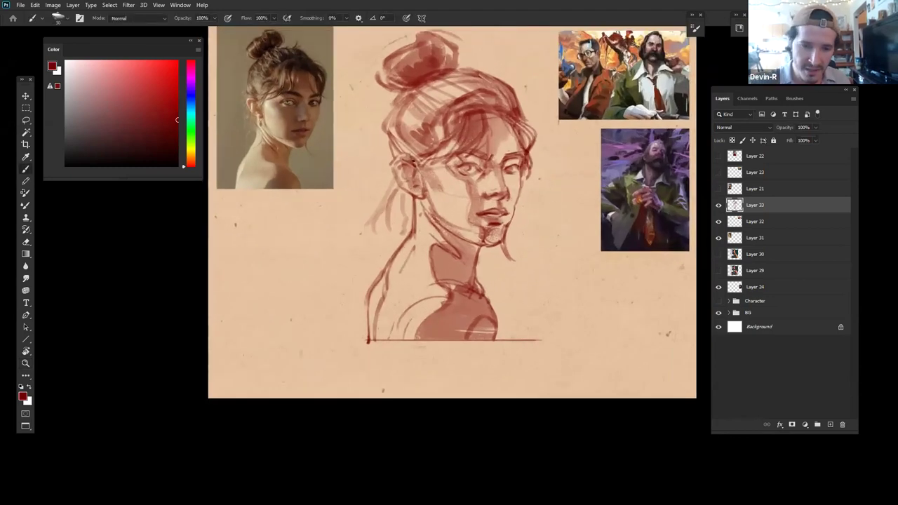
Step: Try extra strokes around the ear, sideburn and cheek, and undo them
left_click_drag(404, 142, 414, 166)
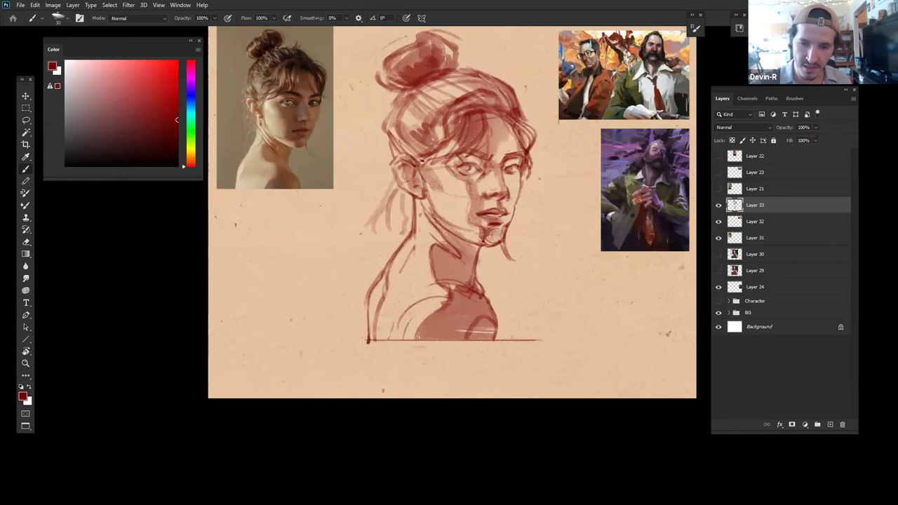
key("ctrl+z")
left_click_drag(432, 151, 425, 184)
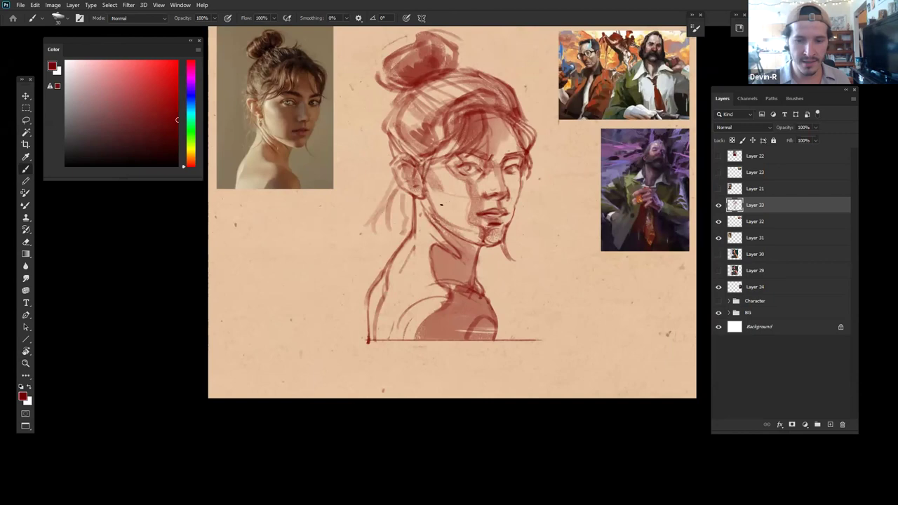
key("ctrl+z")
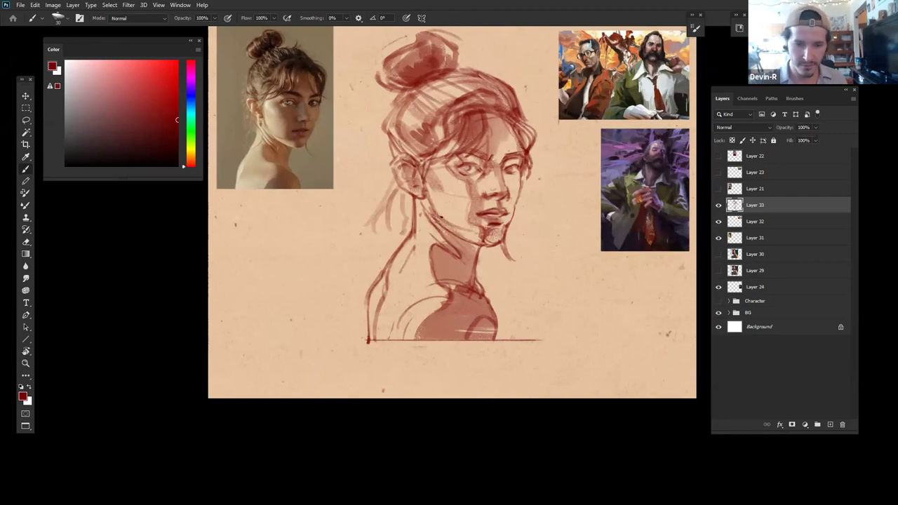
Step: Create a new layer and place it directly beneath the portrait sketch layer
key("z")
mouse_move(533, 256)
left_mouse_down()
mouse_move(517, 264)
mouse_move(527, 259)
left_mouse_up()
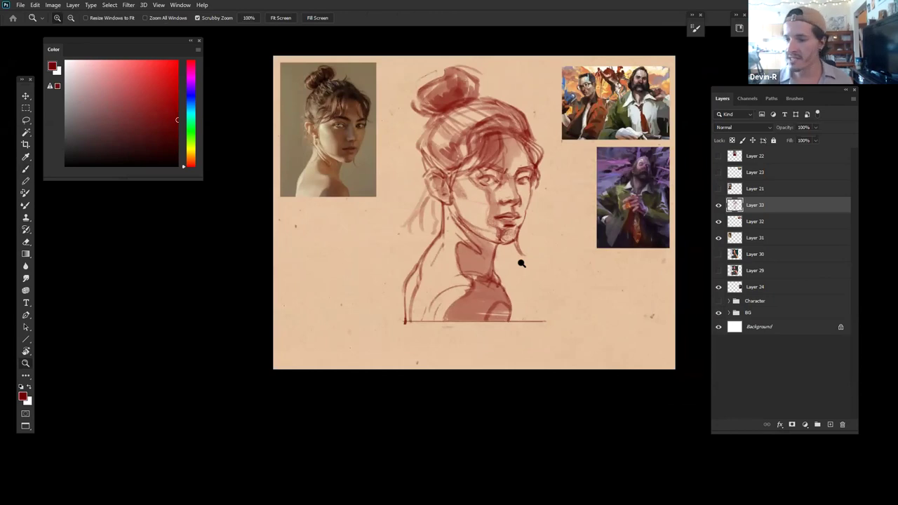
left_click(830, 424)
left_click_drag(759, 209, 758, 228)
left_click_drag(593, 217, 585, 216)
key("b")
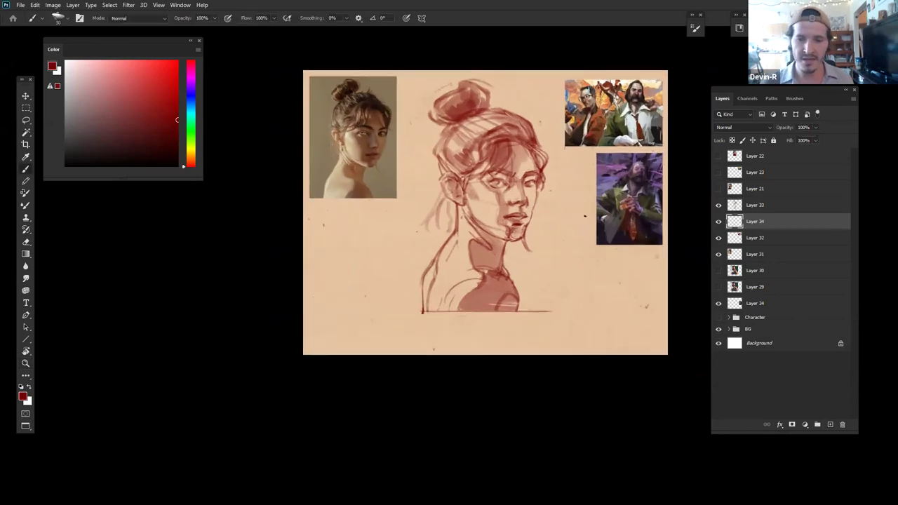
key("z")
left_click_drag(388, 177, 423, 170)
left_click_drag(508, 274, 479, 308)
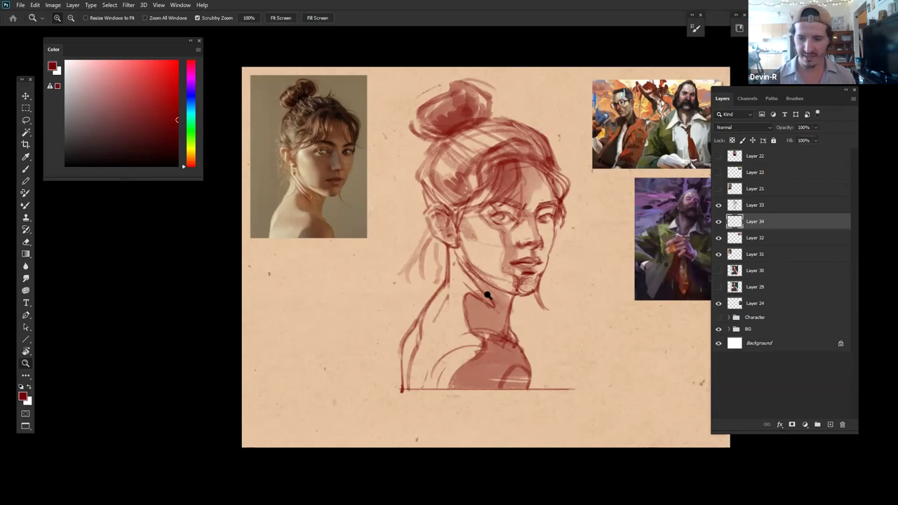
key("b")
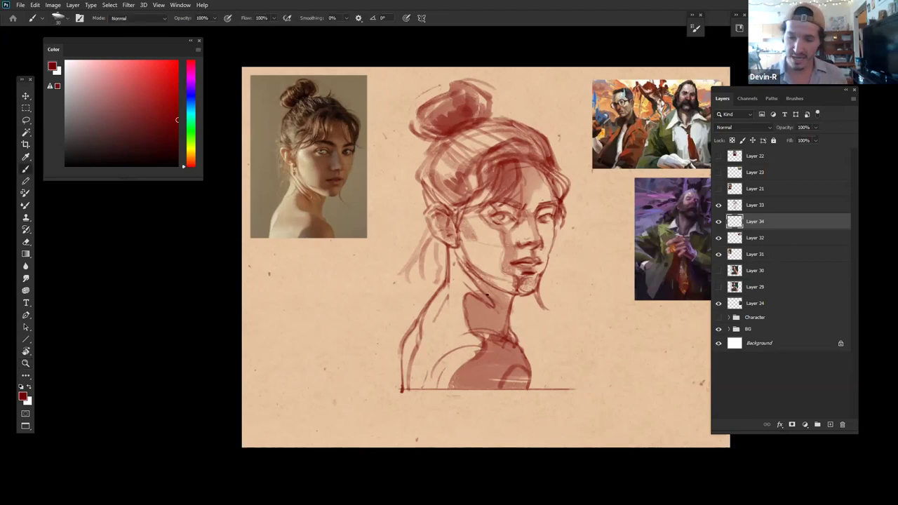
key("e")
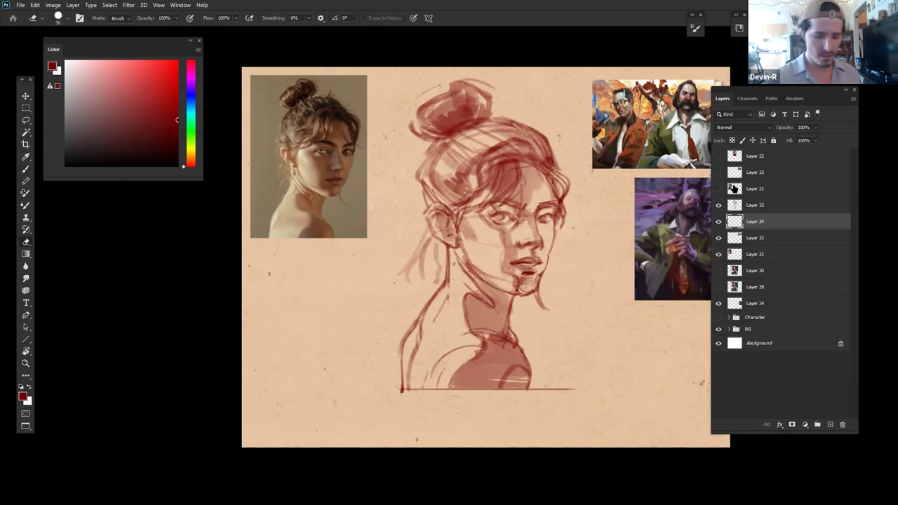
key("b")
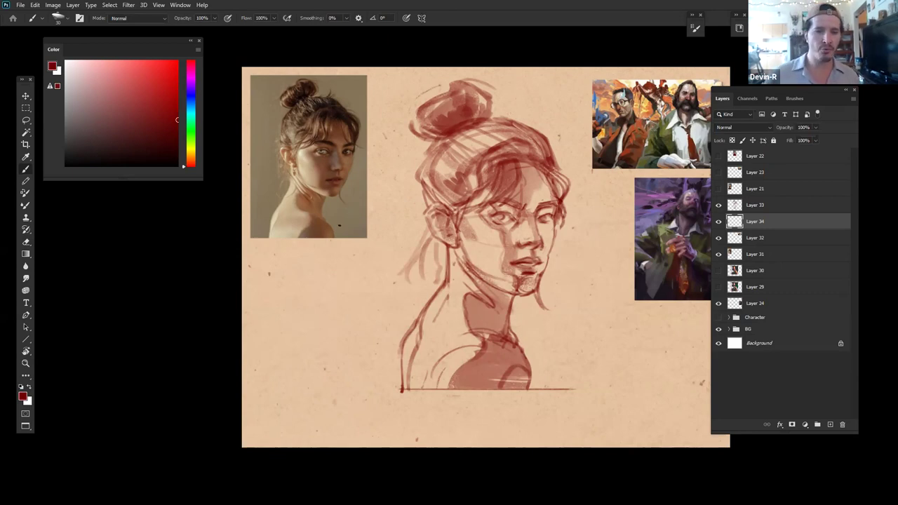
Step: Mix a muted yellow-green brush color, and move the color picker nearer to the canvas
mouse_move(191, 149)
left_mouse_down()
mouse_move(195, 134)
mouse_move(166, 115)
mouse_move(85, 114)
left_mouse_up()
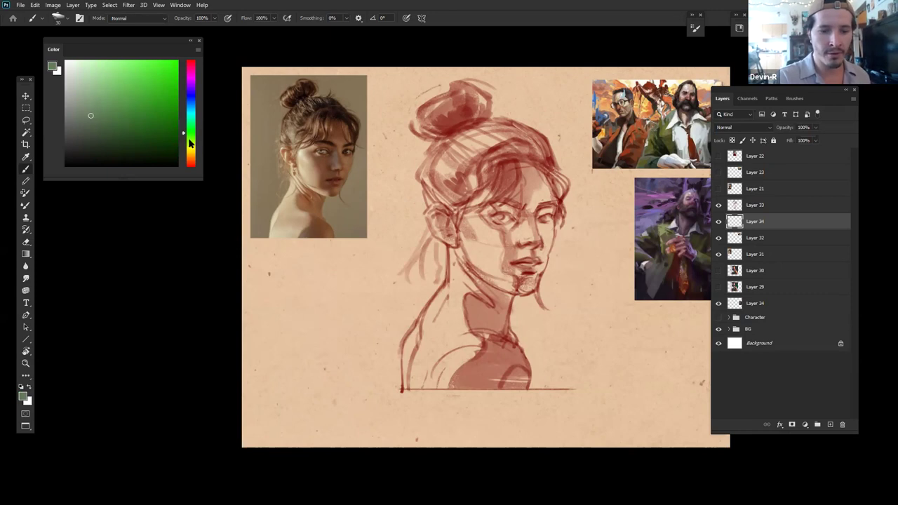
left_click(190, 141)
left_click_drag(187, 148, 188, 141)
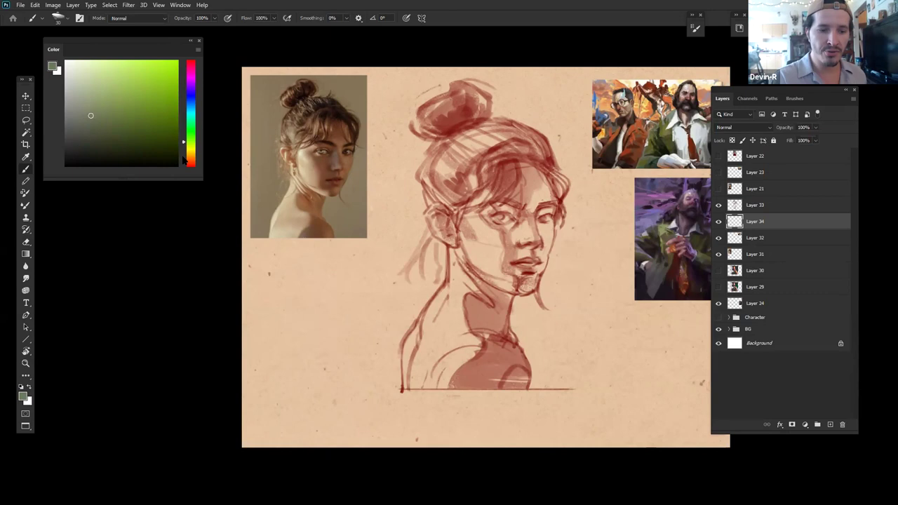
left_click_drag(116, 41, 133, 137)
mouse_move(206, 242)
left_mouse_down()
mouse_move(208, 226)
mouse_move(209, 255)
mouse_move(211, 207)
mouse_move(212, 237)
left_mouse_up()
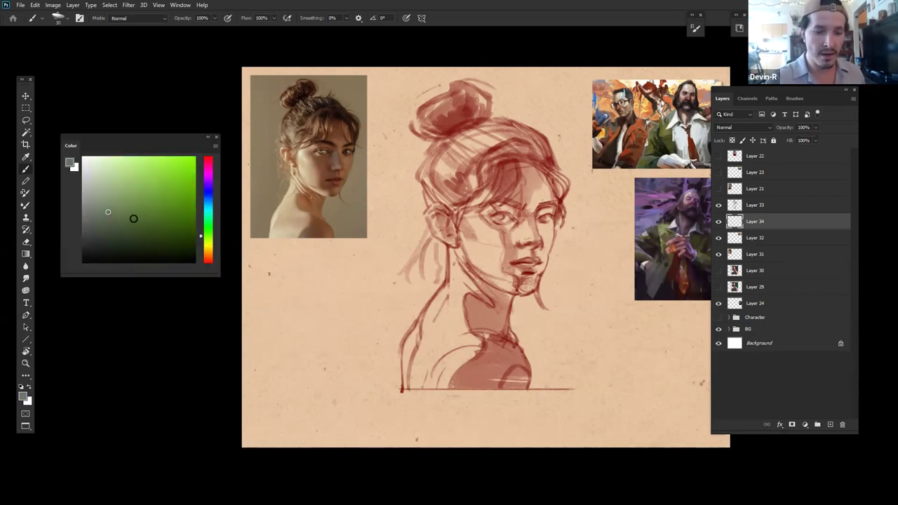
mouse_move(92, 216)
left_mouse_down()
mouse_move(120, 215)
mouse_move(105, 203)
mouse_move(170, 193)
mouse_move(161, 173)
left_mouse_up()
left_click_drag(126, 207, 114, 211)
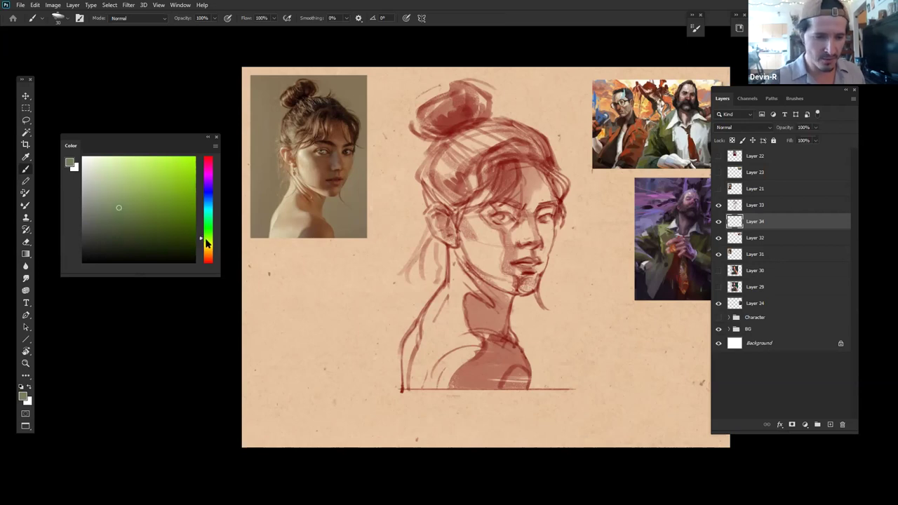
left_click(115, 203)
left_click(121, 197)
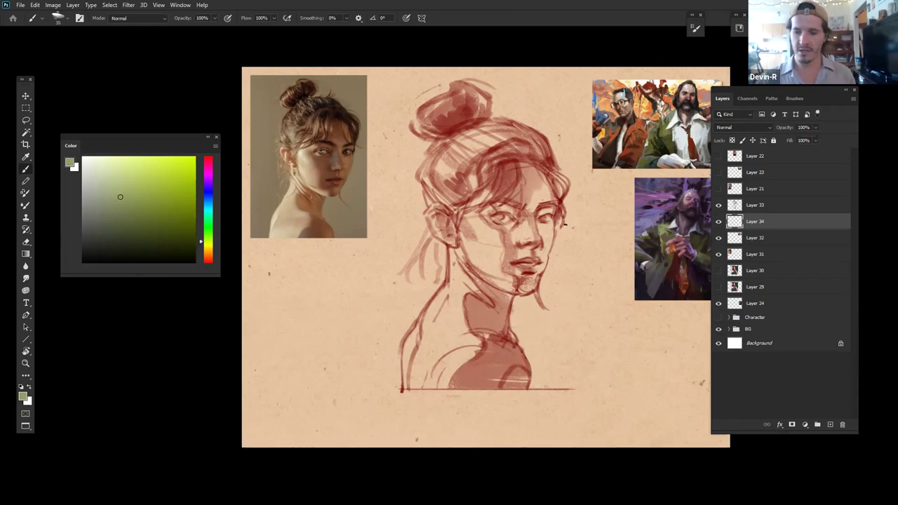
Step: Enlarge the brush to 700 px and block in light green over and beside the front of the face
key("bracketright")
key("bracketright")
key("bracketright")
key("bracketright")
key("bracketright")
key("bracketright")
key("bracketright")
key("bracketright")
key("bracketright")
key("bracketright")
key("bracketright")
mouse_move(538, 138)
left_mouse_down()
mouse_move(542, 399)
mouse_move(529, 168)
mouse_move(532, 361)
mouse_move(538, 137)
mouse_move(535, 332)
mouse_move(521, 401)
left_mouse_up()
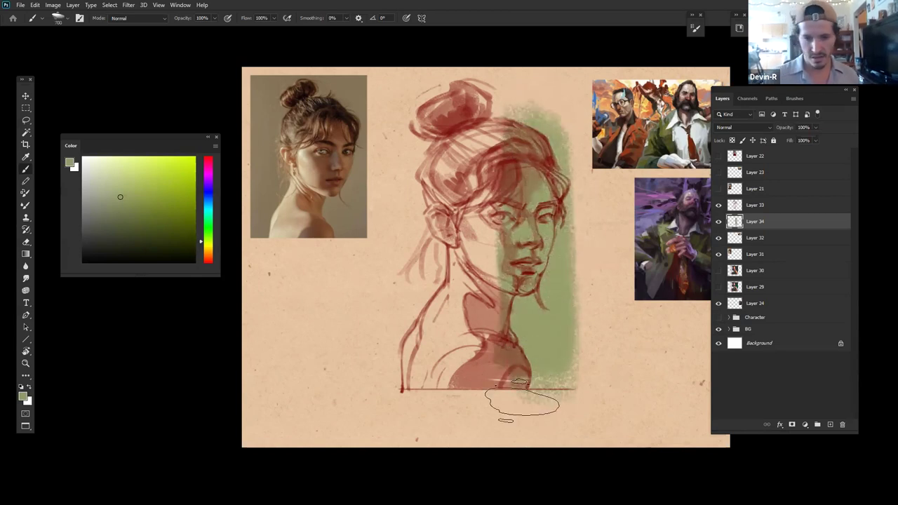
Step: Darken the green and paint a rough-edged rectangular backdrop behind the whole bust
left_click_drag(121, 197, 115, 207)
mouse_move(530, 144)
left_mouse_down()
mouse_move(526, 336)
mouse_move(528, 128)
mouse_move(523, 352)
mouse_move(531, 126)
mouse_move(512, 332)
left_mouse_up()
left_click(113, 208)
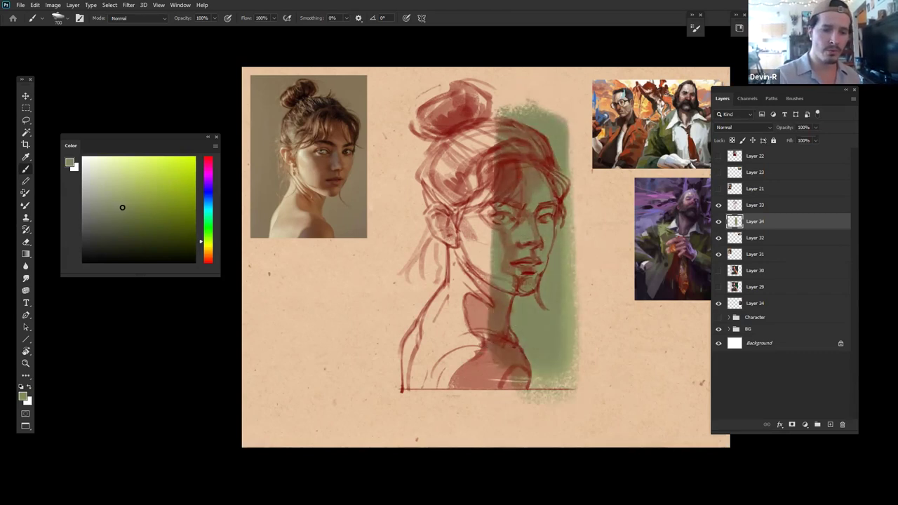
left_click(125, 206)
mouse_move(510, 175)
left_mouse_down()
mouse_move(495, 355)
mouse_move(493, 118)
mouse_move(471, 377)
mouse_move(465, 106)
mouse_move(446, 386)
mouse_move(430, 166)
mouse_move(420, 318)
mouse_move(417, 131)
mouse_move(421, 391)
mouse_move(417, 114)
mouse_move(411, 336)
mouse_move(411, 176)
mouse_move(406, 198)
mouse_move(426, 189)
mouse_move(456, 83)
mouse_move(504, 235)
mouse_move(529, 99)
mouse_move(539, 326)
mouse_move(558, 114)
mouse_move(558, 378)
left_mouse_up()
mouse_move(385, 101)
left_mouse_down()
mouse_move(372, 377)
mouse_move(396, 351)
left_mouse_up()
mouse_move(558, 124)
left_mouse_down()
mouse_move(571, 326)
mouse_move(565, 245)
left_mouse_up()
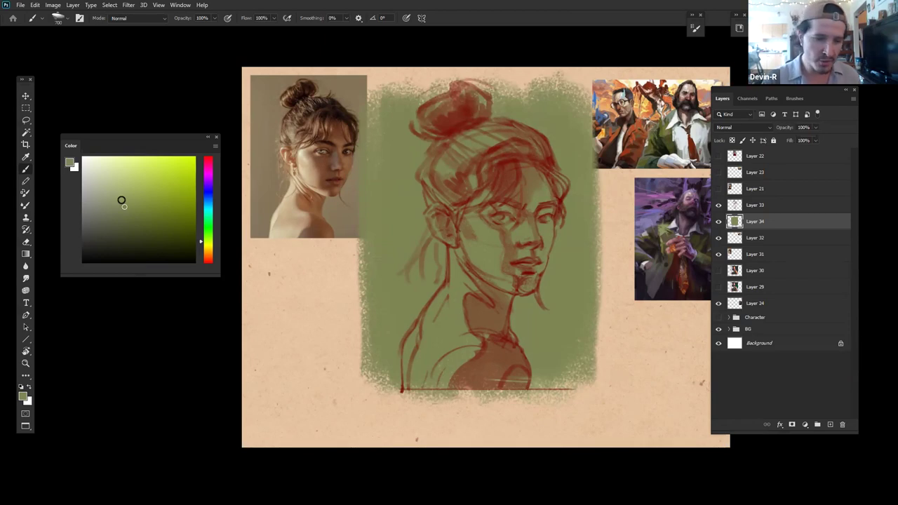
Step: Paint a cooler, greyer green on the backdrop behind the back of the head, redoing the first pass
left_click(123, 207)
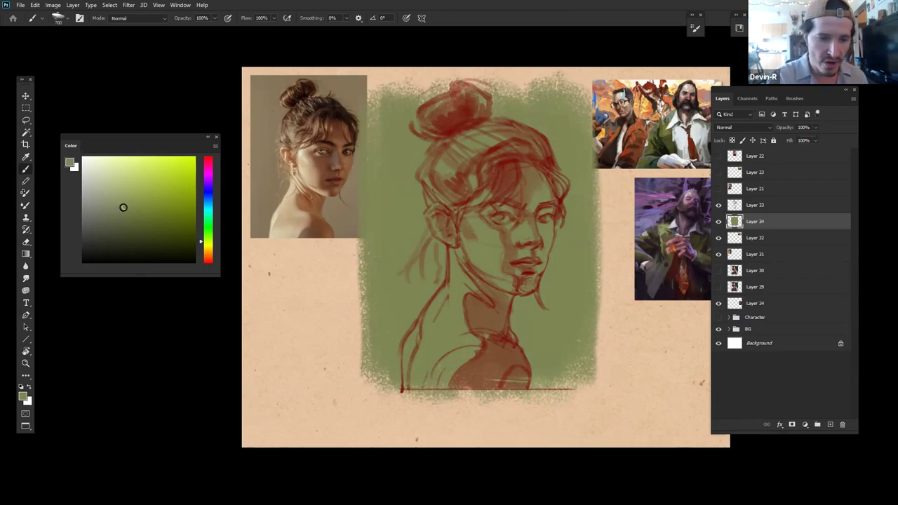
left_click_drag(395, 125, 406, 275)
key("ctrl+z")
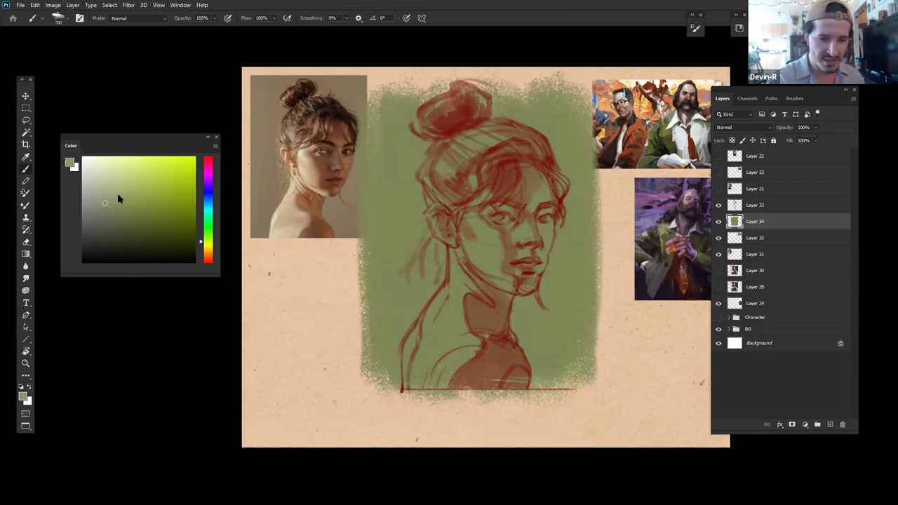
left_click_drag(204, 241, 204, 235)
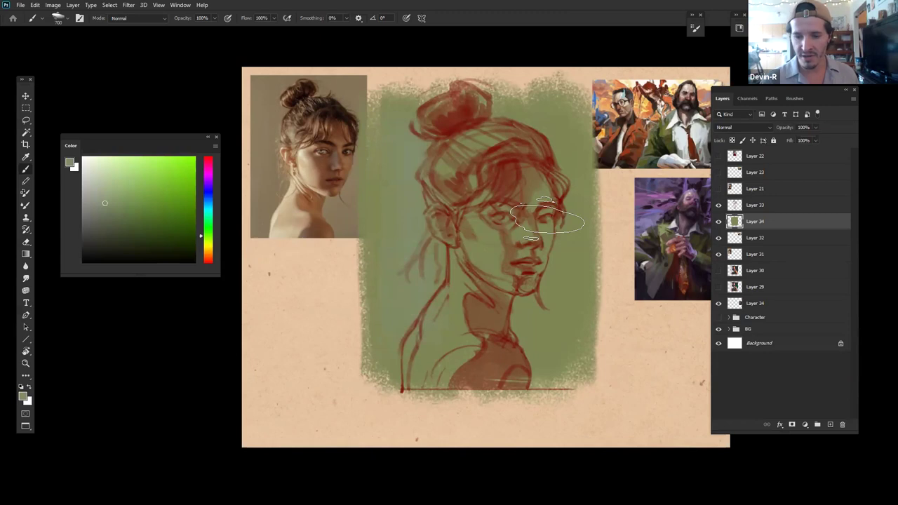
Step: Blend sampled greens across the backdrop and its upper edge, and add a new layer above it
left_click(365, 223, "alt")
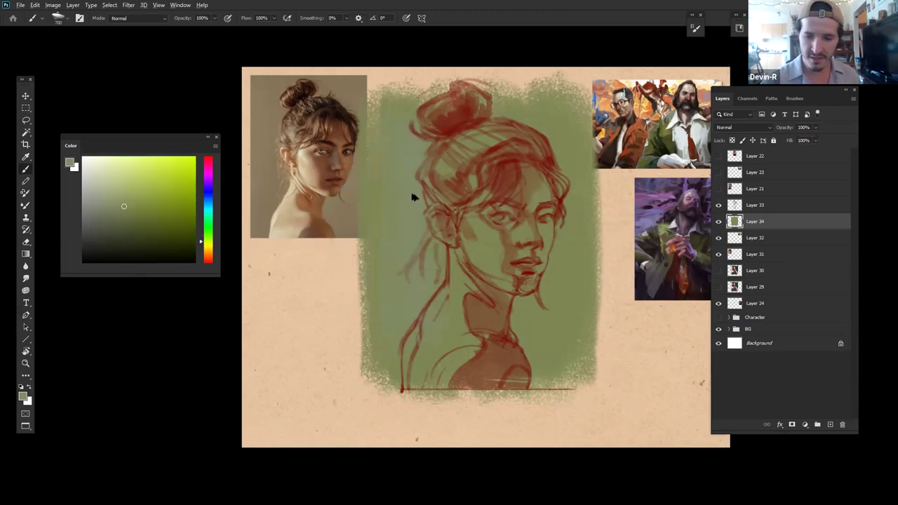
left_click(408, 161, "alt")
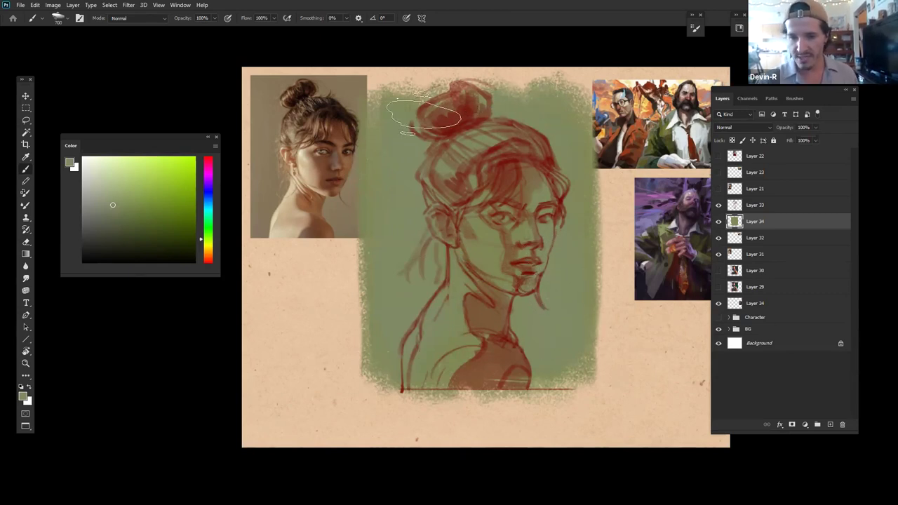
mouse_move(412, 87)
left_mouse_down()
mouse_move(465, 83)
mouse_move(383, 81)
left_mouse_up()
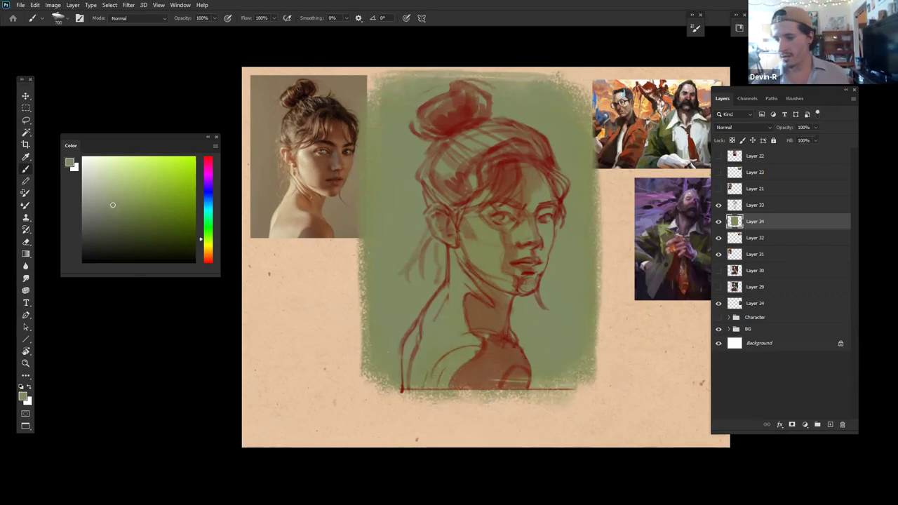
left_click(830, 425)
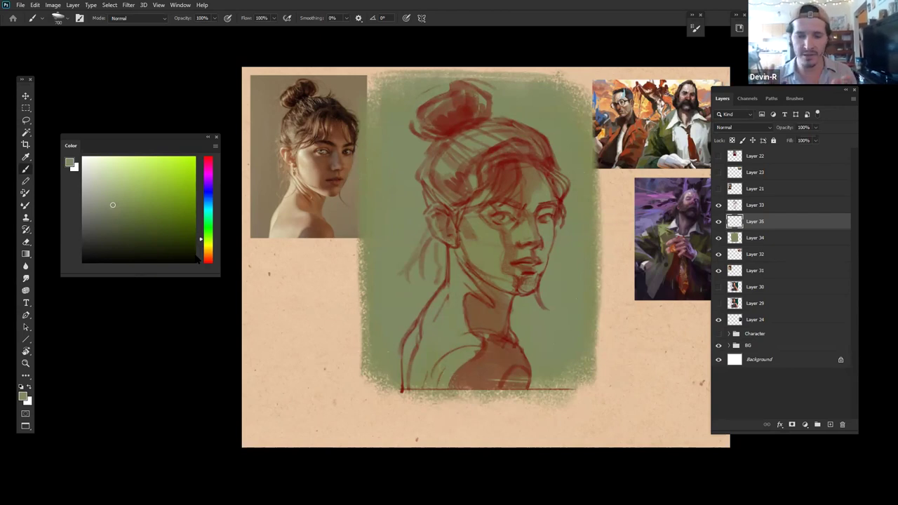
Step: Mix a muted, warm greyish beige and block in the base skin tone over the face and neck
left_click_drag(206, 250, 205, 256)
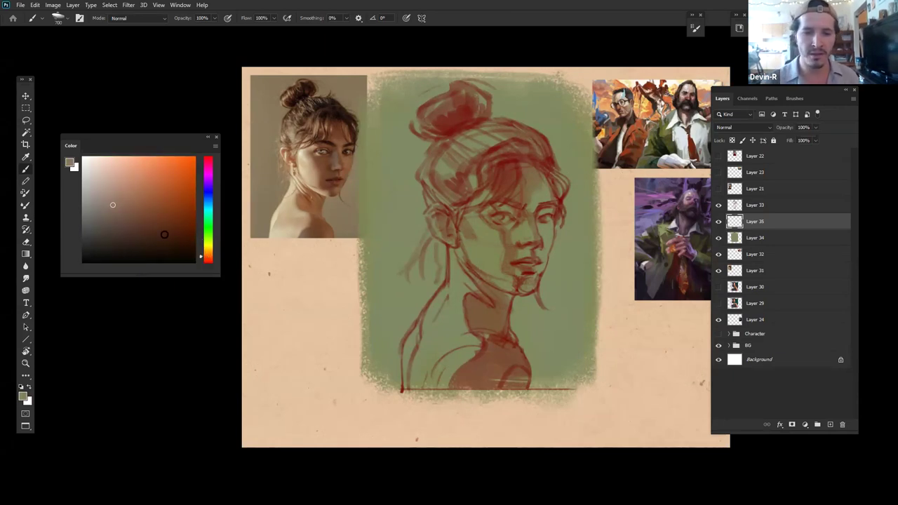
left_click(126, 195)
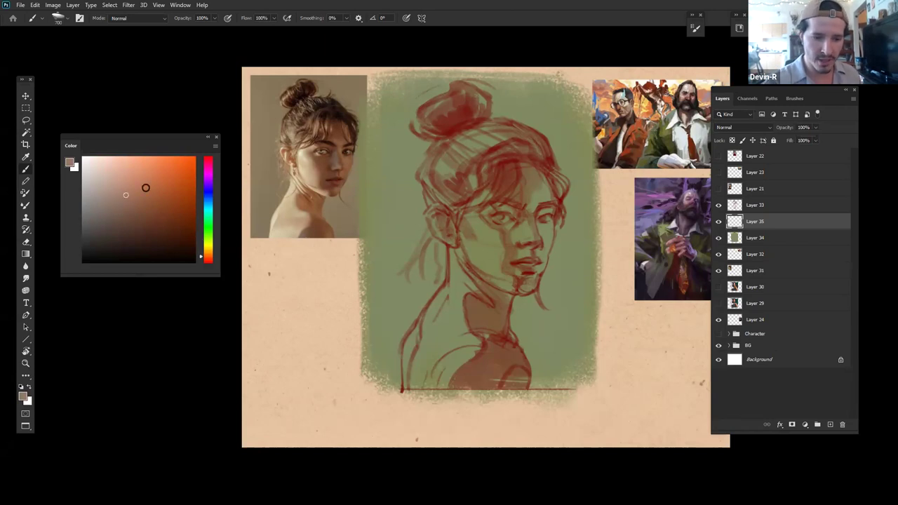
left_click_drag(204, 255, 205, 252)
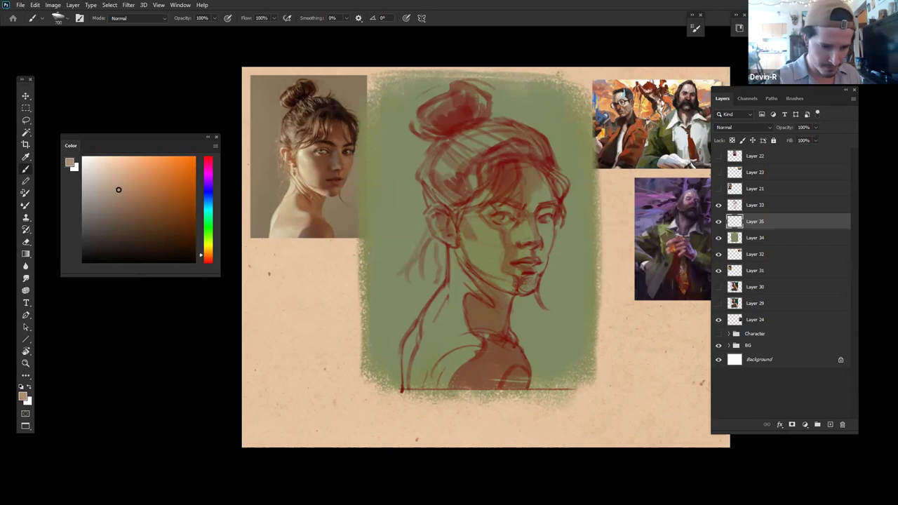
left_click_drag(479, 203, 473, 283)
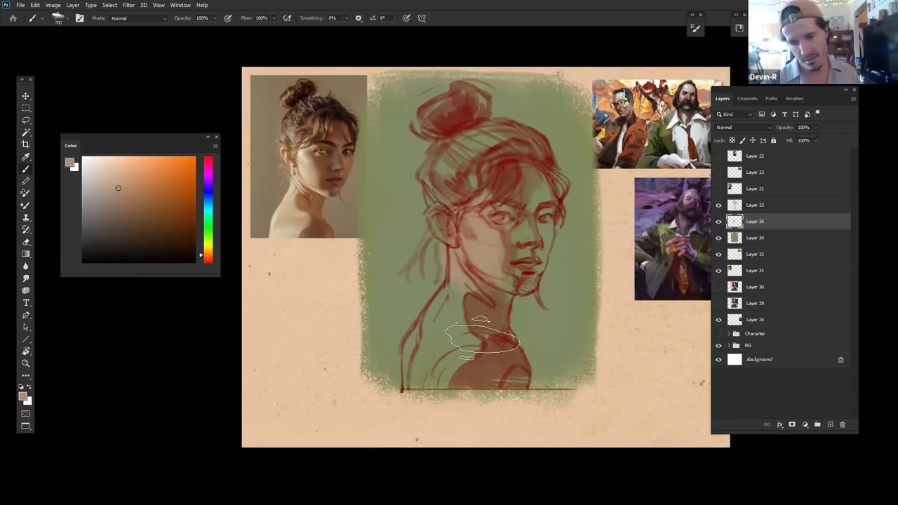
mouse_move(482, 338)
left_mouse_down()
mouse_move(495, 344)
mouse_move(456, 334)
left_mouse_up()
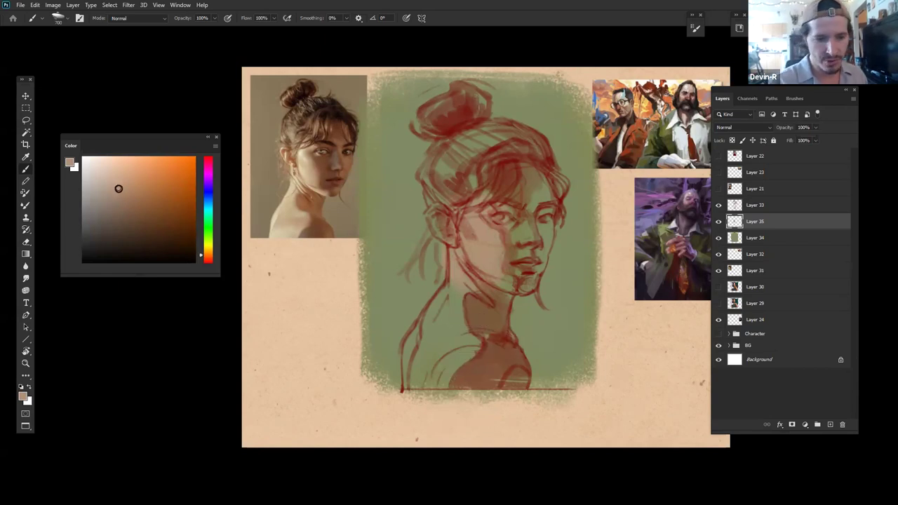
Step: Brighten the beige slightly, reduce the brush to 200 px and fill in the skin tone on the face and neck
left_click_drag(127, 187, 137, 177)
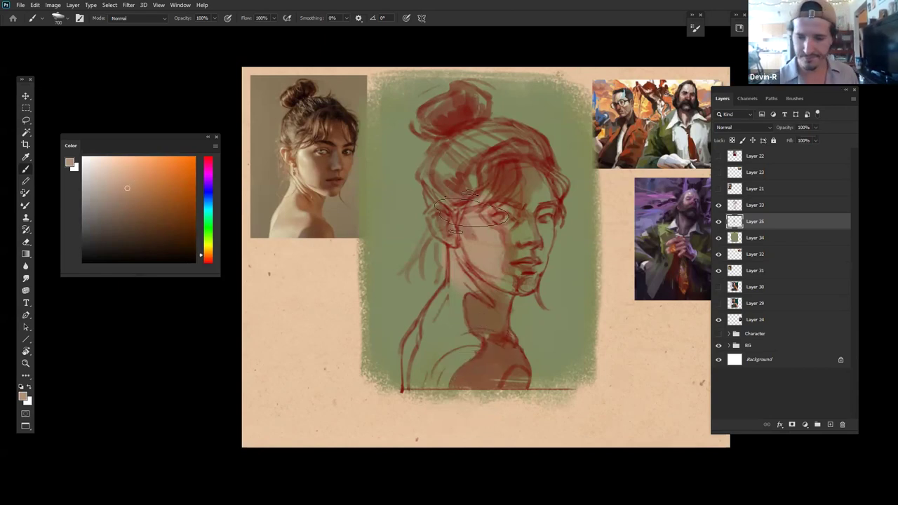
key("bracketleft")
key("bracketleft")
key("bracketleft")
key("bracketleft")
key("bracketleft")
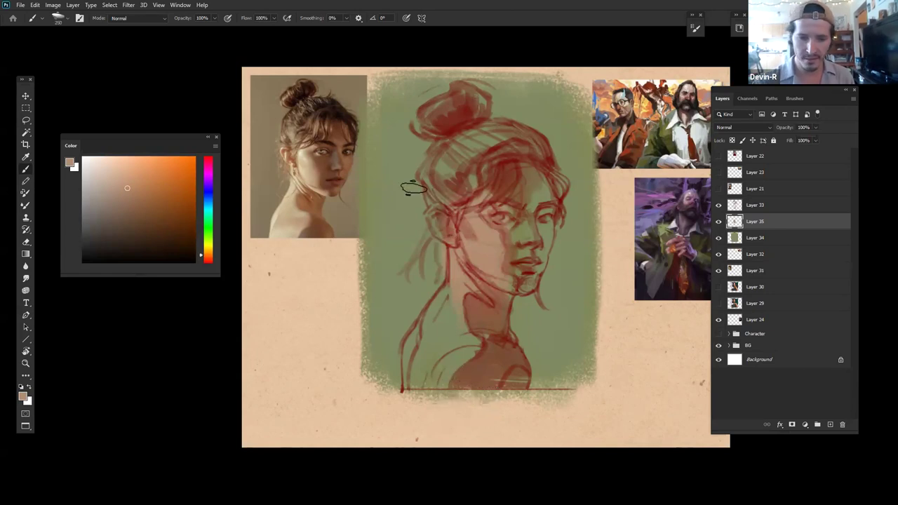
Step: Extend the beige skin tone over the ear, back and shoulder, with the brush at 600 px and then 300 px
key("bracketright")
key("bracketright")
key("bracketright")
key("bracketright")
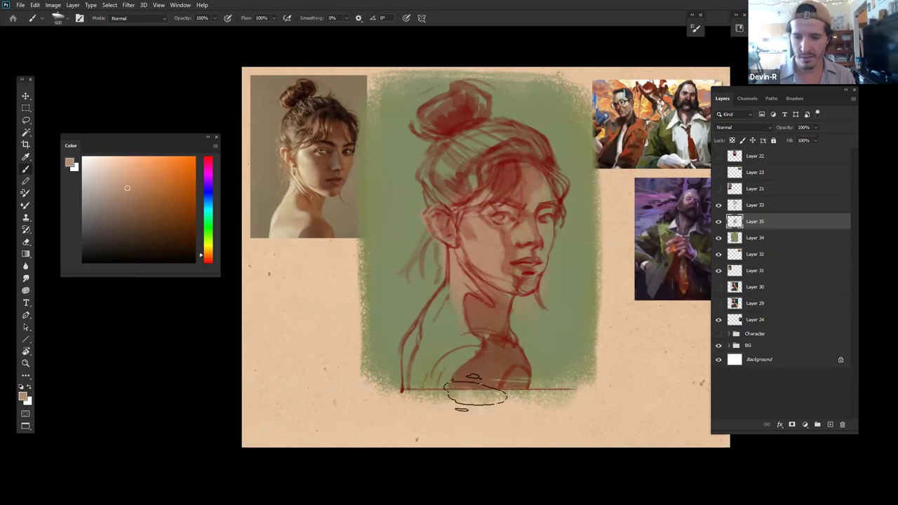
key("bracketleft")
key("bracketleft")
key("bracketleft")
key("bracketleft")
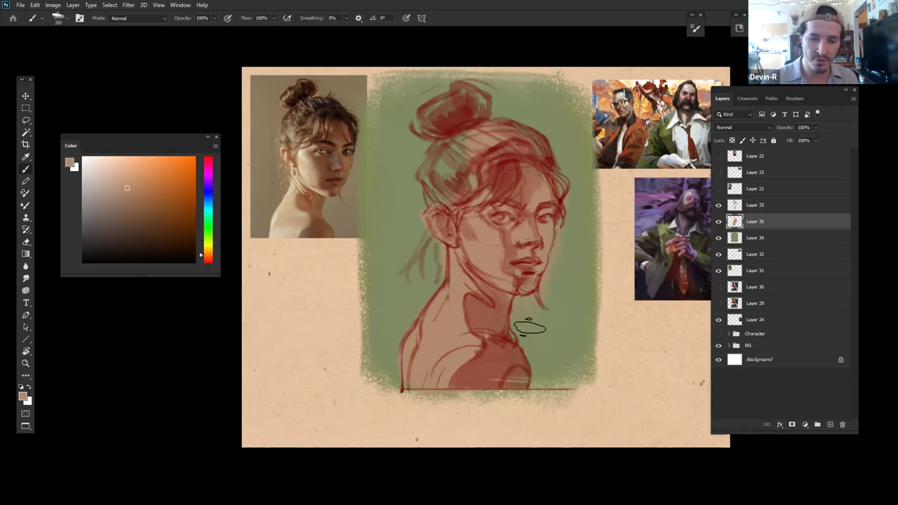
left_click(209, 192)
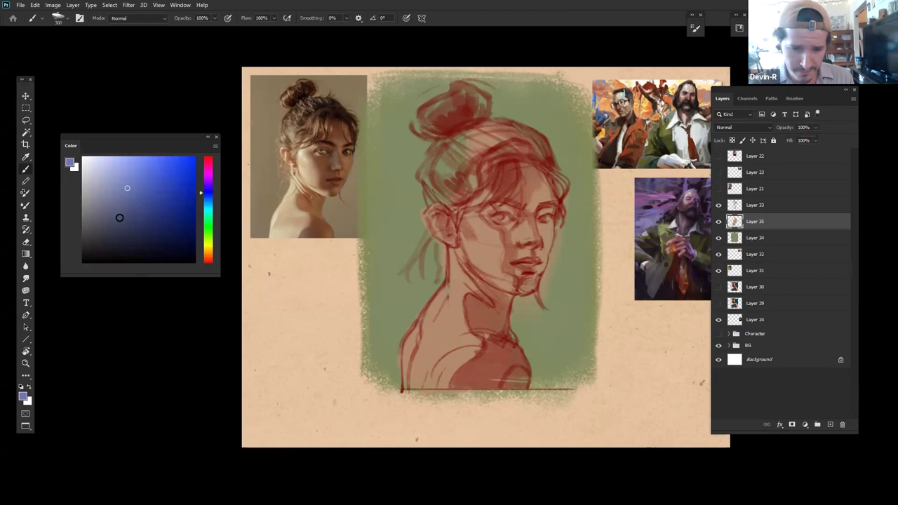
mouse_move(293, 233)
left_mouse_down()
mouse_move(309, 239)
mouse_move(288, 249)
left_mouse_up()
key("ctrl+z")
Step: Sample the skin tone from the near cheek and brush it down over the cheek
left_click(489, 232, "alt")
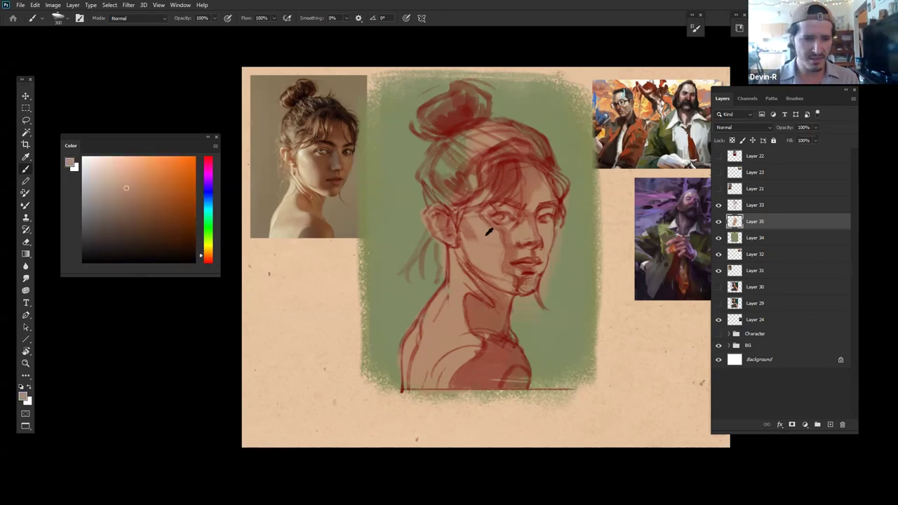
left_click_drag(486, 231, 490, 257)
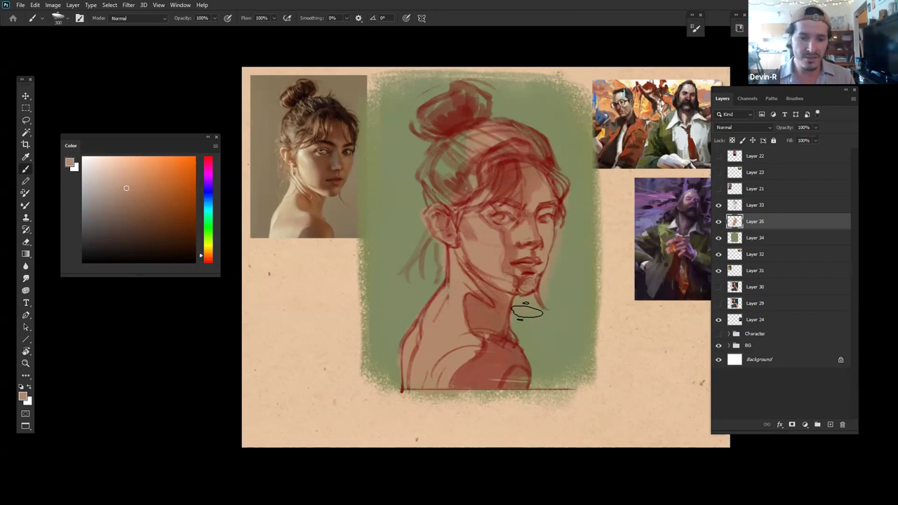
Step: Mix a dark, muted purple, enlarge the brush to 600 px and lay in shadow over the forehead and fringe
left_click_drag(204, 258, 208, 181)
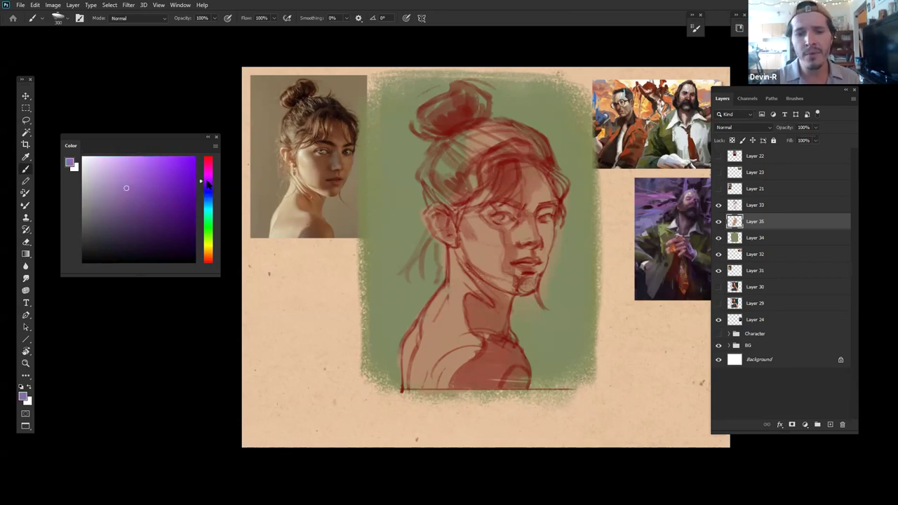
left_click_drag(207, 182, 207, 167)
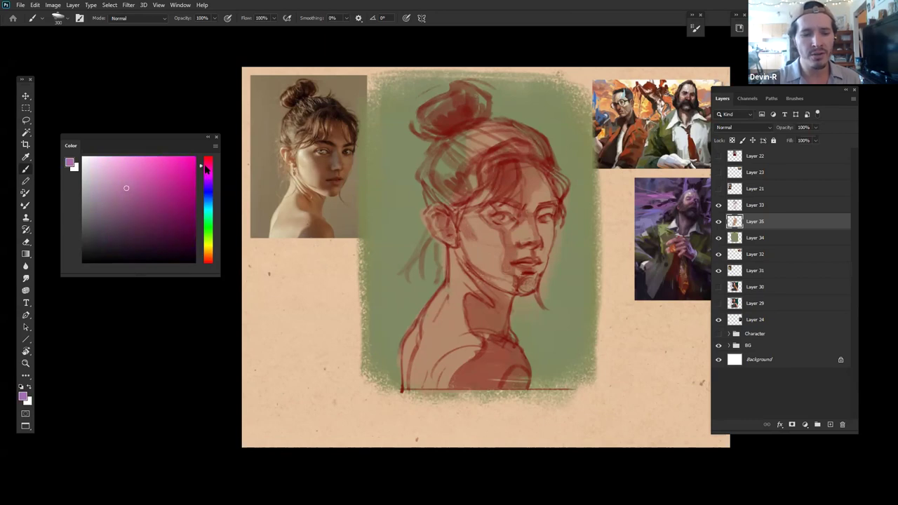
left_click_drag(126, 188, 109, 215)
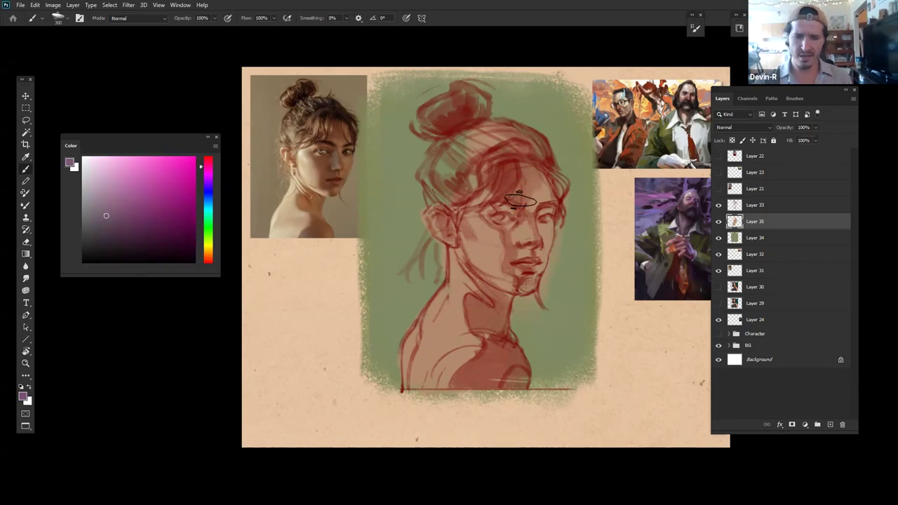
key("bracketright")
key("bracketright")
key("bracketright")
left_click_drag(516, 158, 521, 185)
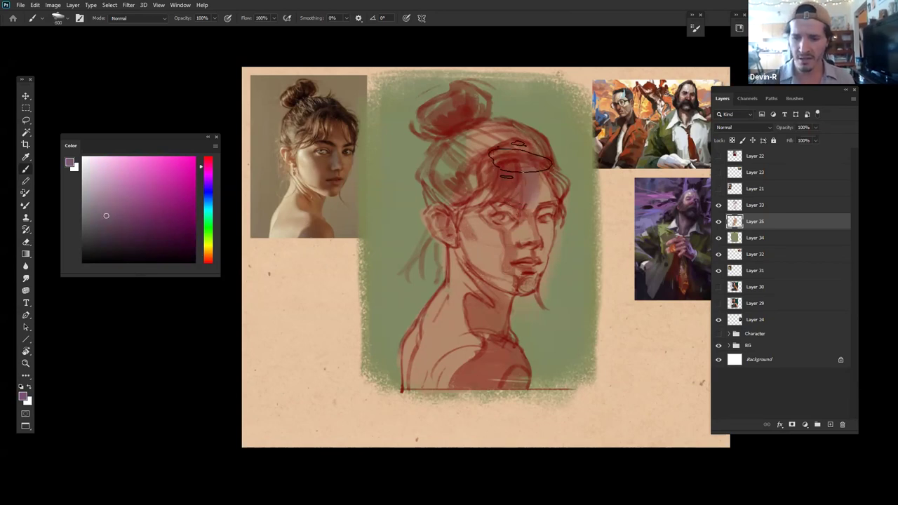
Step: Reduce the brush to 200 px and paint purple shadow around the nose bridge and near eye, undoing the stray strokes
key("bracketleft")
key("bracketleft")
key("bracketleft")
key("bracketleft")
key("bracketleft")
key("bracketleft")
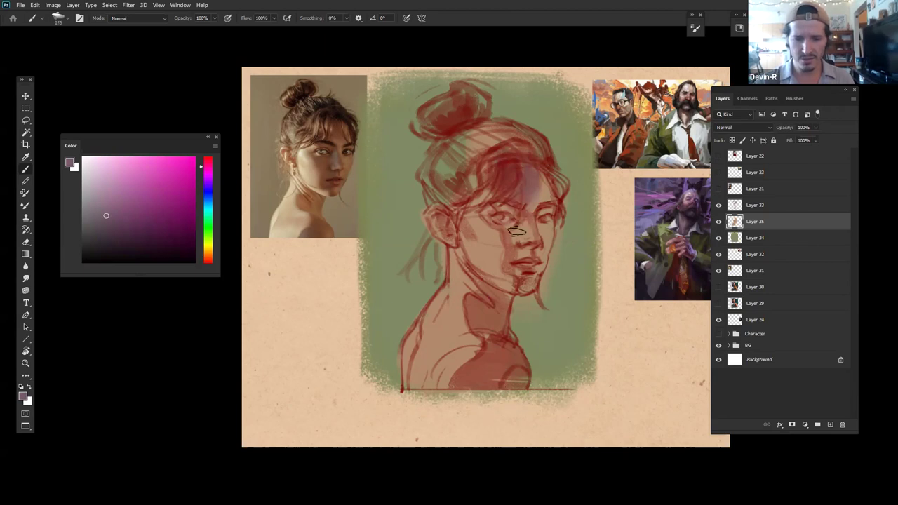
mouse_move(510, 236)
left_mouse_down()
mouse_move(486, 214)
mouse_move(512, 242)
mouse_move(531, 234)
left_mouse_up()
key("ctrl+z")
key("ctrl+z")
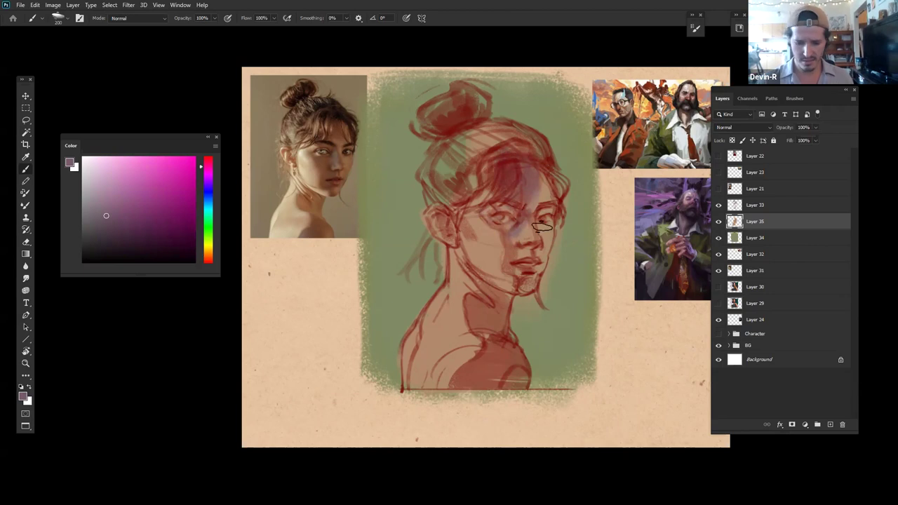
Step: Shade the lower face, neck and front shoulder in purple with a 400 px brush, redoing the first shoulder stroke, then reduce the brush to 175 px
key("bracketright")
key("bracketright")
key("bracketright")
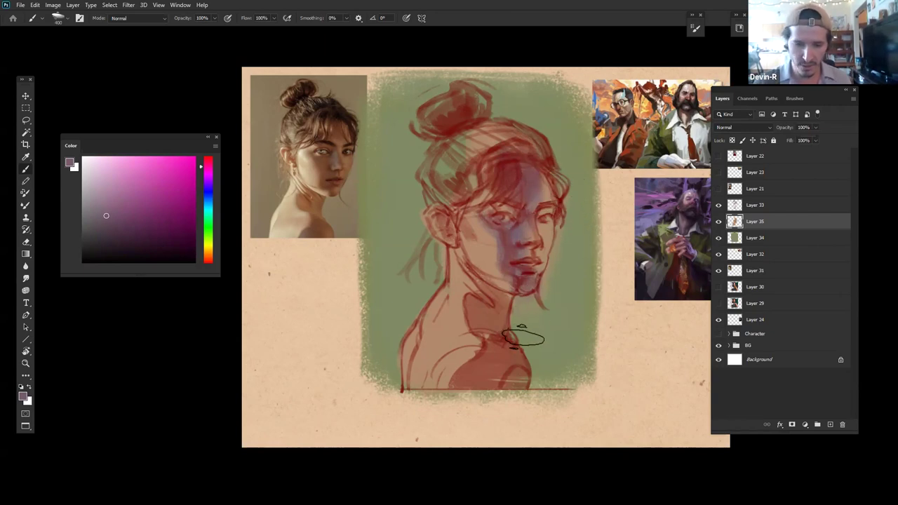
left_click_drag(473, 385, 506, 374)
key("ctrl+z")
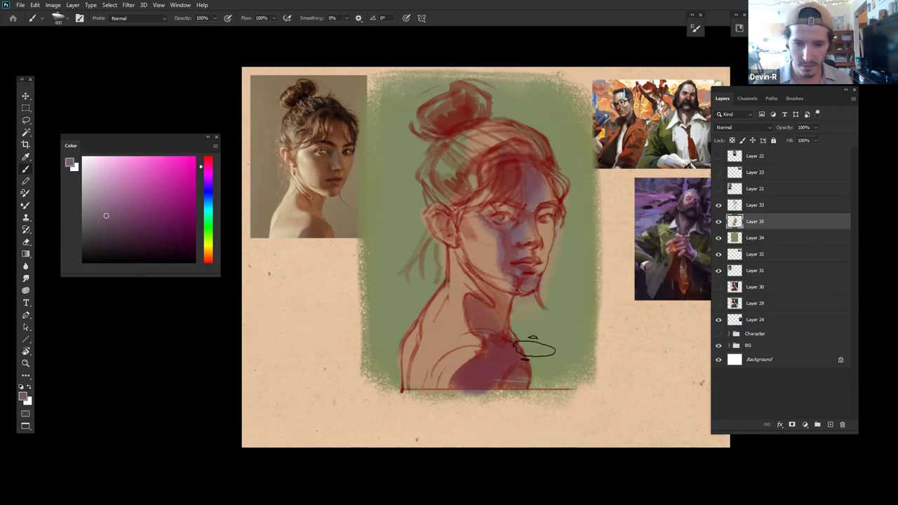
key("bracketleft")
key("bracketleft")
key("bracketleft")
key("bracketleft")
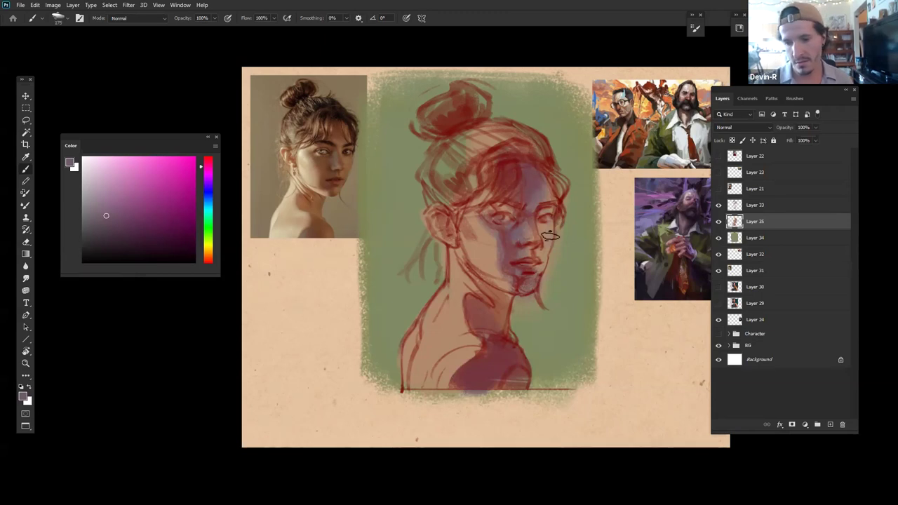
Step: Check the portrait at a small size, enlarge the brush to 300 px and brush muted purple over the crown of the hair
key("z")
left_click_drag(557, 279, 516, 284)
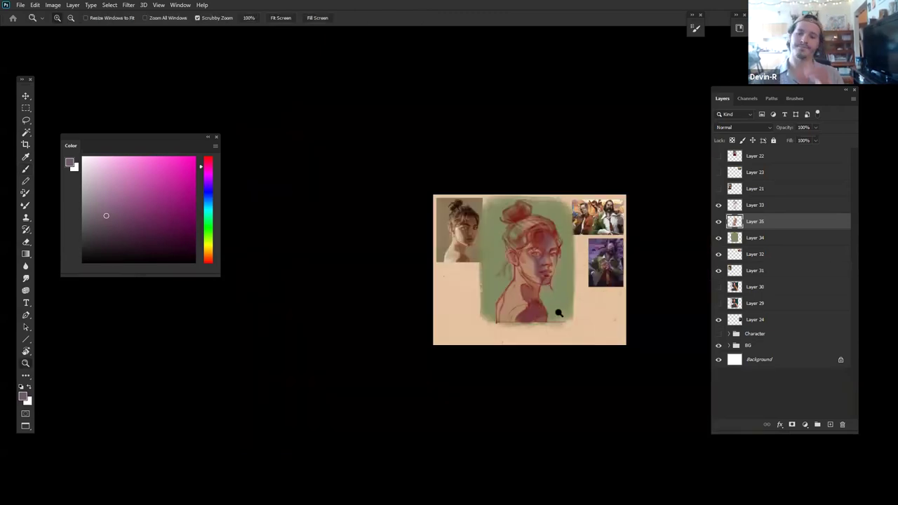
left_click_drag(565, 302, 572, 283)
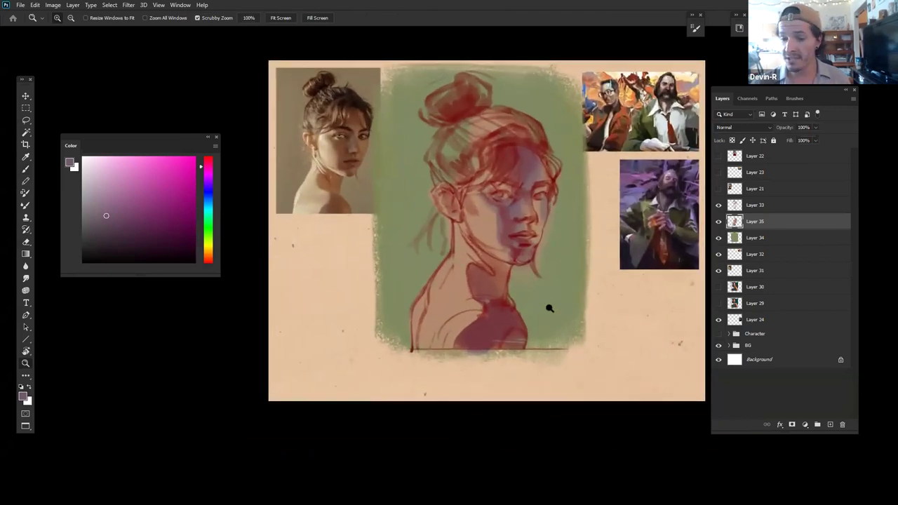
key("b")
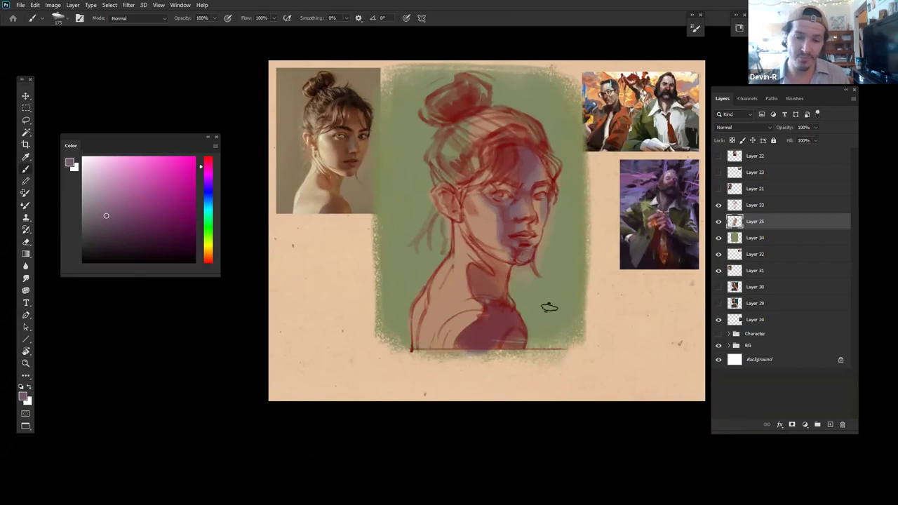
key("]")
key("]")
key("]")
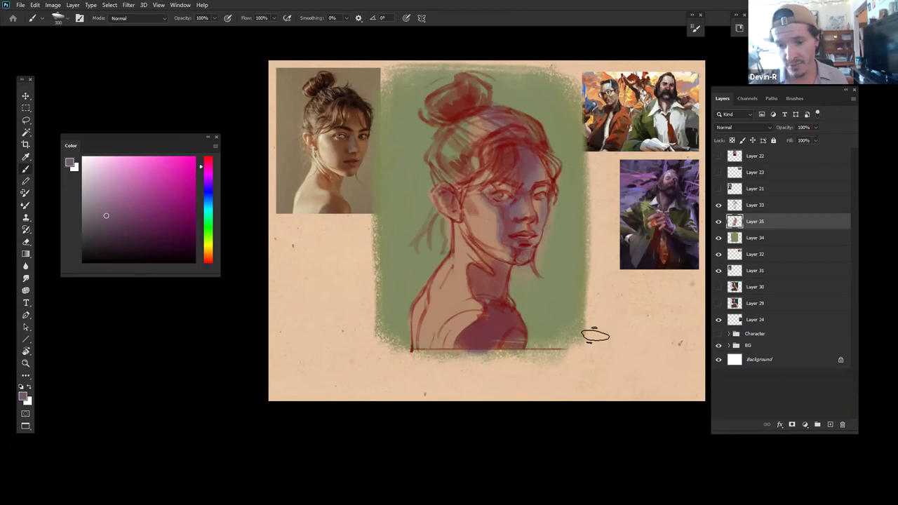
Step: Shift the paint color from purple through a dark reddish brown to a muted brick red for the brush
key("z")
mouse_move(597, 283)
left_mouse_down()
mouse_move(571, 301)
mouse_move(591, 292)
left_mouse_up()
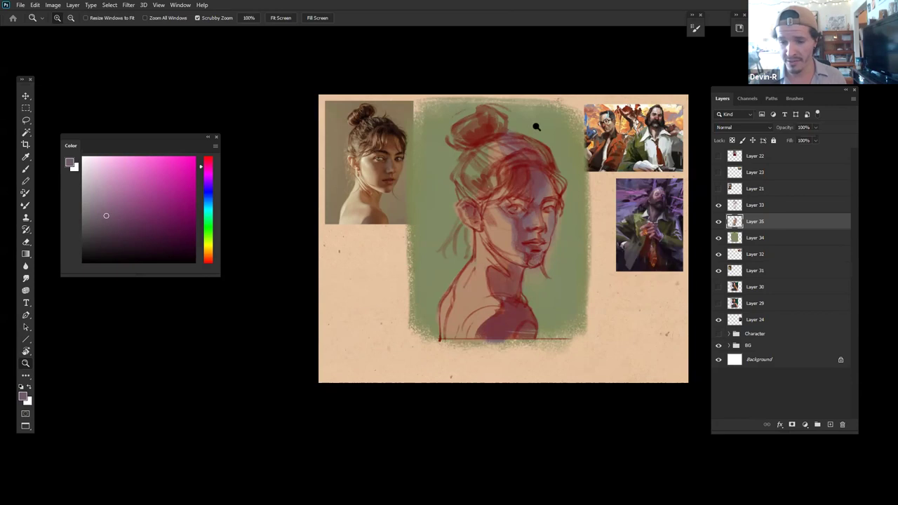
left_click(571, 247)
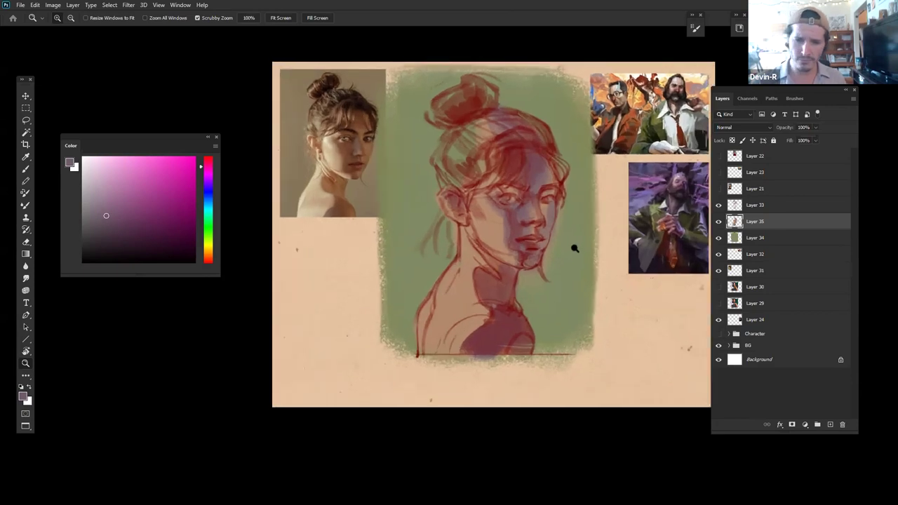
left_click(209, 256)
left_click(117, 234)
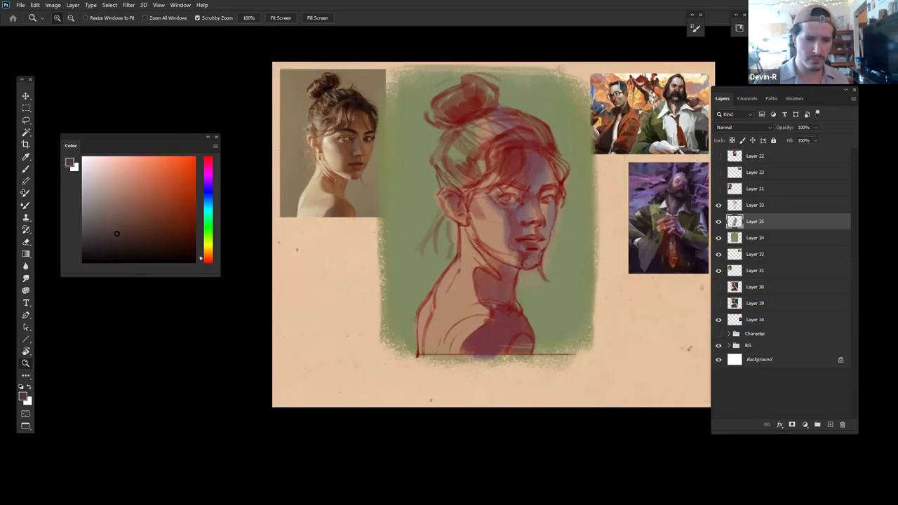
left_click(124, 227)
key("b")
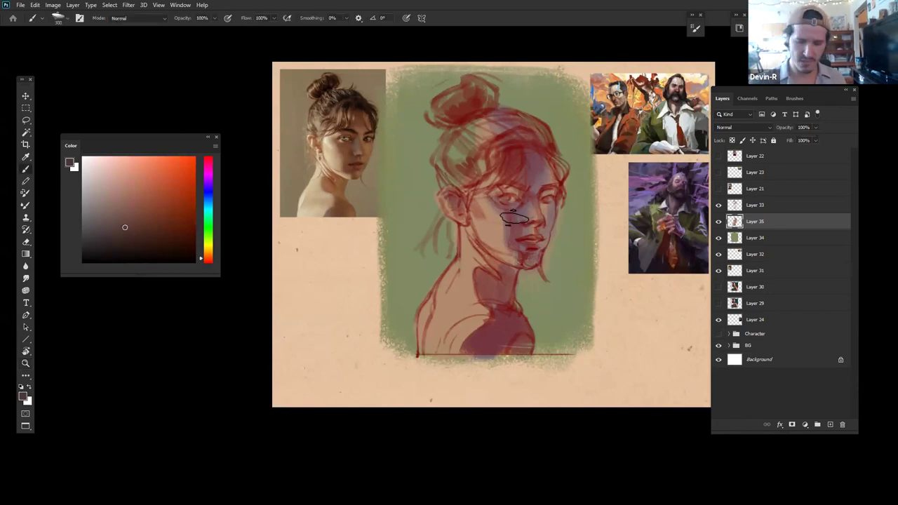
left_click(164, 201)
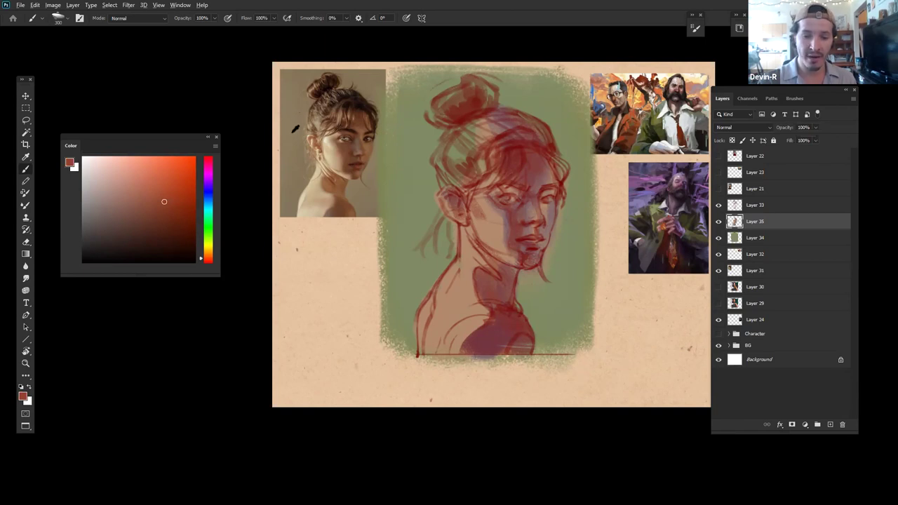
left_click_drag(295, 130, 286, 128)
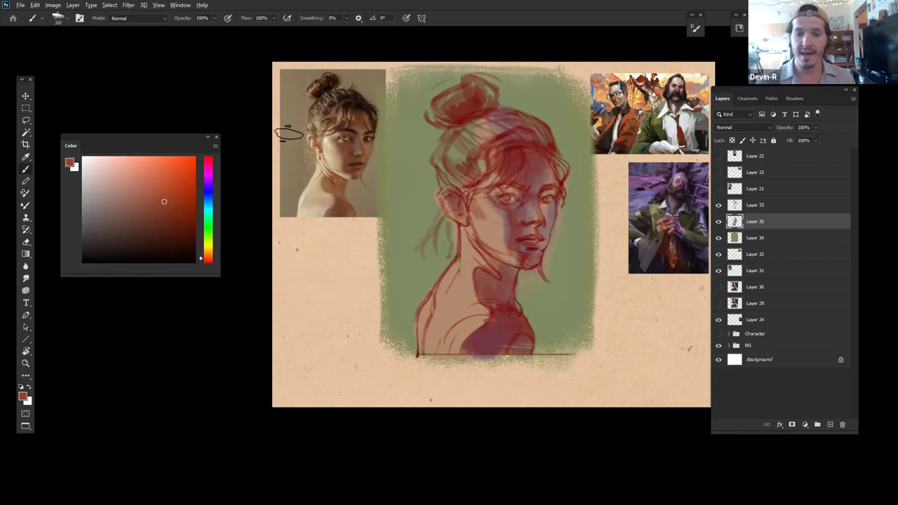
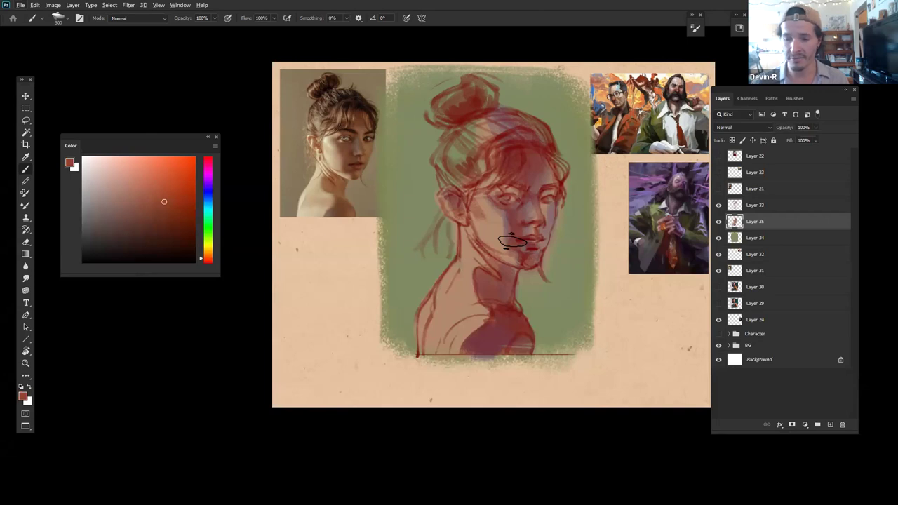
Step: Add a new layer above the red sketch layer and return to the Brush tool
key("z")
mouse_move(565, 260)
left_mouse_down()
mouse_move(525, 292)
mouse_move(563, 270)
left_mouse_up()
left_click(758, 204)
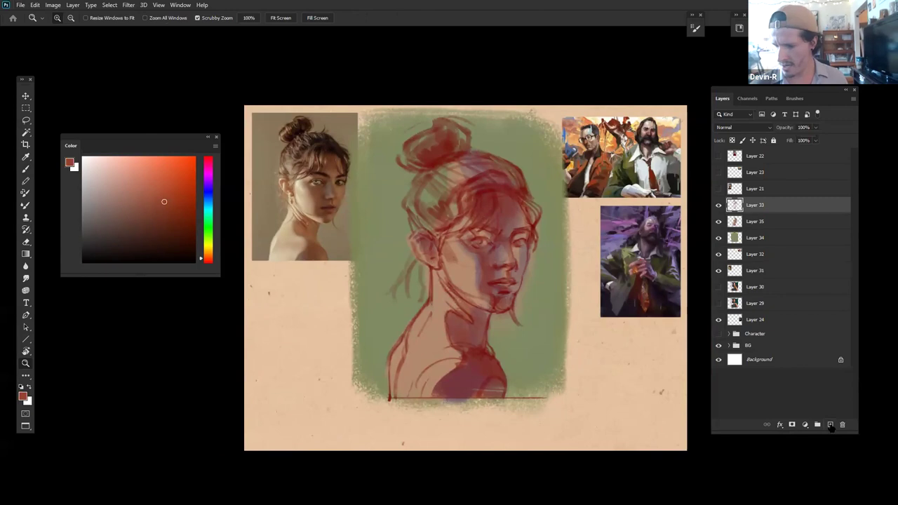
left_click(830, 424)
scroll(527, 252, "up", 1)
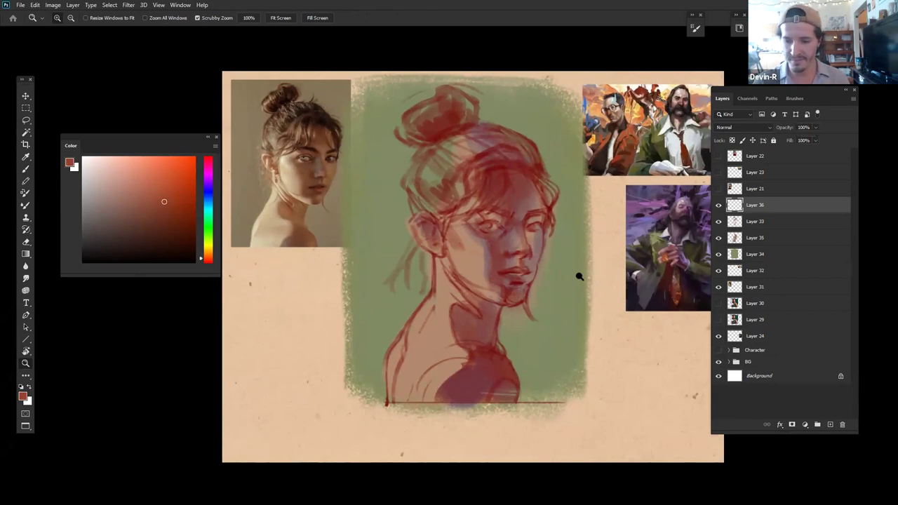
key("b")
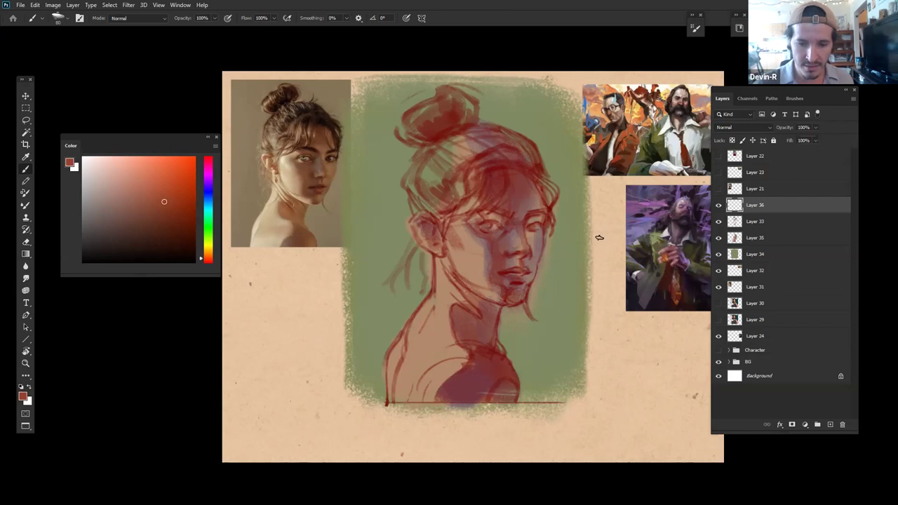
Step: Change the paint color to near-black navy and block in the upper edge of the crown and the base of the bun
left_click(207, 191)
left_click(102, 218)
left_click_drag(102, 219, 121, 250)
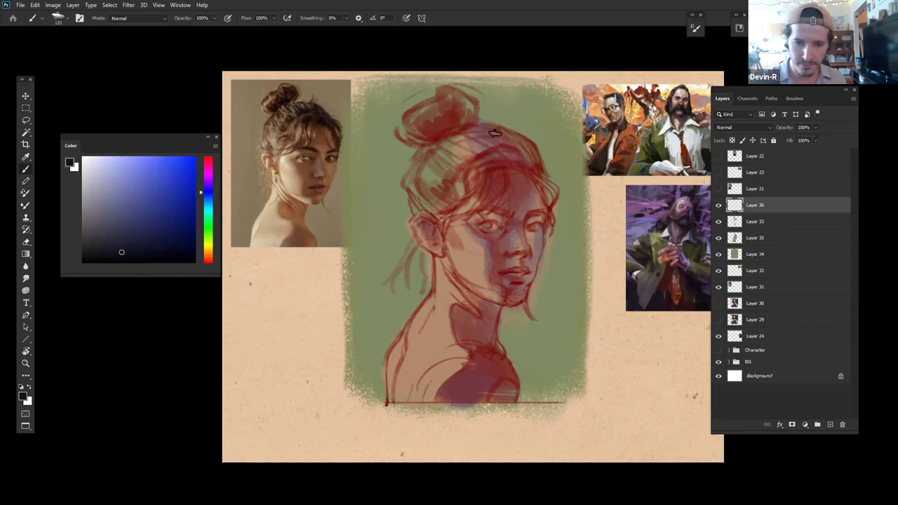
mouse_move(485, 129)
left_mouse_down()
mouse_move(525, 163)
mouse_move(491, 130)
mouse_move(526, 159)
mouse_move(499, 129)
mouse_move(524, 152)
mouse_move(507, 131)
mouse_move(517, 139)
mouse_move(475, 121)
mouse_move(529, 147)
mouse_move(540, 164)
mouse_move(521, 141)
left_mouse_up()
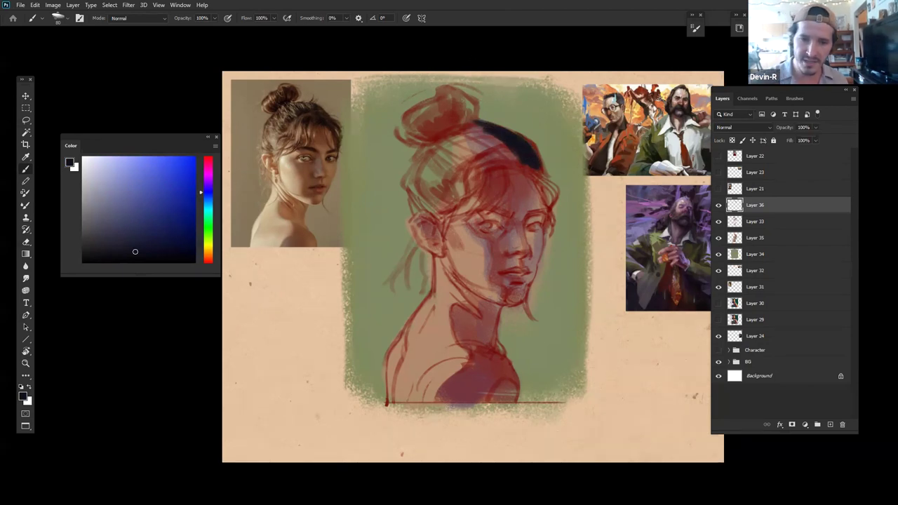
mouse_move(432, 140)
left_mouse_down()
mouse_move(457, 127)
mouse_move(427, 135)
mouse_move(459, 127)
mouse_move(434, 132)
mouse_move(448, 122)
mouse_move(447, 130)
mouse_move(445, 116)
mouse_move(457, 125)
mouse_move(458, 116)
mouse_move(443, 117)
mouse_move(441, 130)
mouse_move(462, 112)
mouse_move(462, 125)
mouse_move(465, 102)
mouse_move(467, 129)
mouse_move(447, 128)
mouse_move(458, 103)
mouse_move(471, 120)
left_mouse_up()
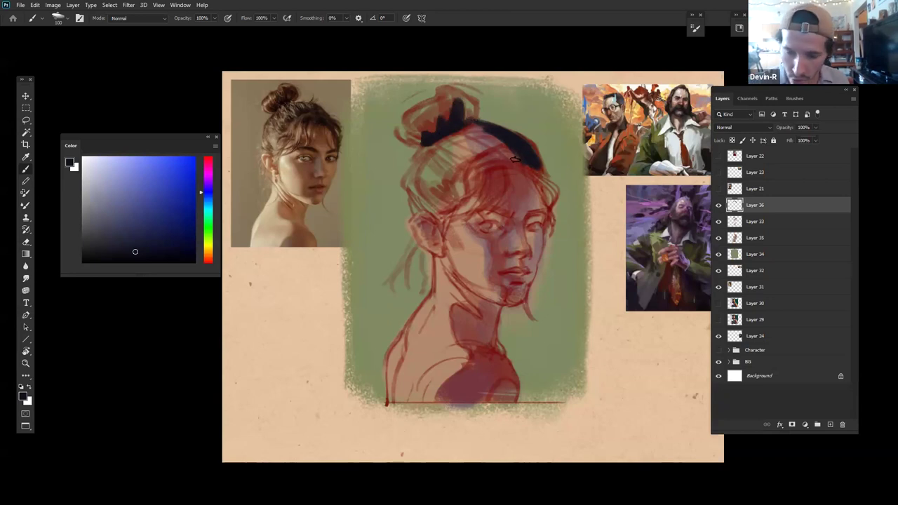
Step: Extend the near-black navy hair down over the front hairline and along the far temple, redoing the first hairline stroke
mouse_move(514, 163)
left_mouse_down()
mouse_move(494, 134)
mouse_move(529, 171)
left_mouse_up()
key("ctrl+alt")
key("ctrl+alt+z")
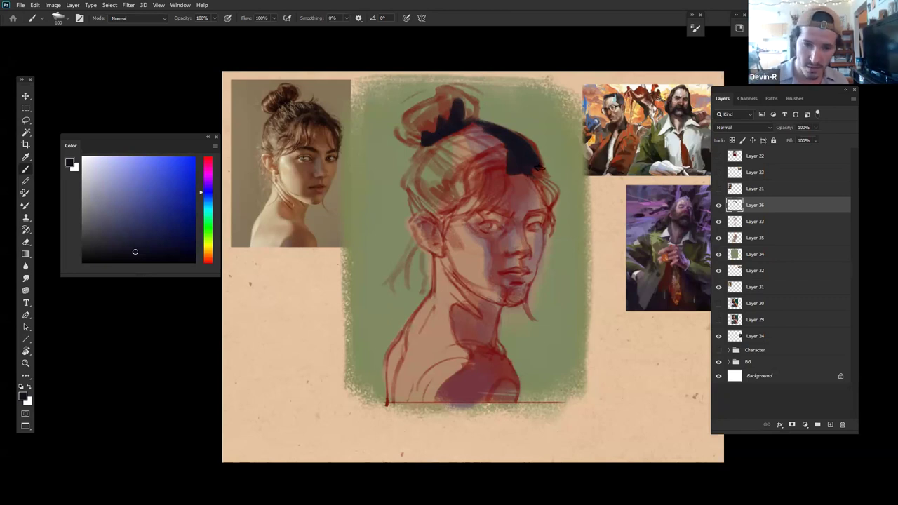
mouse_move(538, 165)
left_mouse_down()
mouse_move(560, 180)
mouse_move(535, 169)
mouse_move(555, 177)
mouse_move(554, 203)
left_mouse_up()
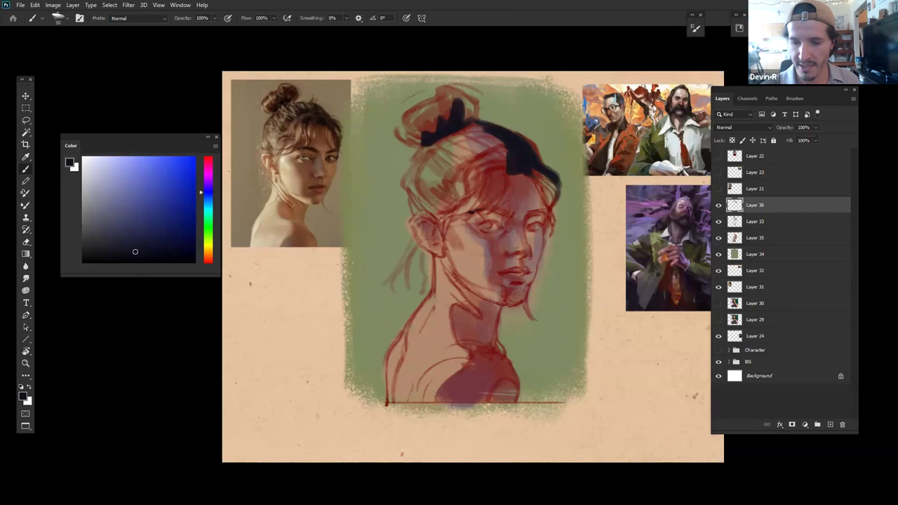
Step: Paint both eyebrows in near-black navy with a small brush, retrying the near brow before adding the far one
mouse_move(492, 209)
left_mouse_down()
mouse_move(481, 207)
mouse_move(503, 210)
left_mouse_up()
key("ctrl+z")
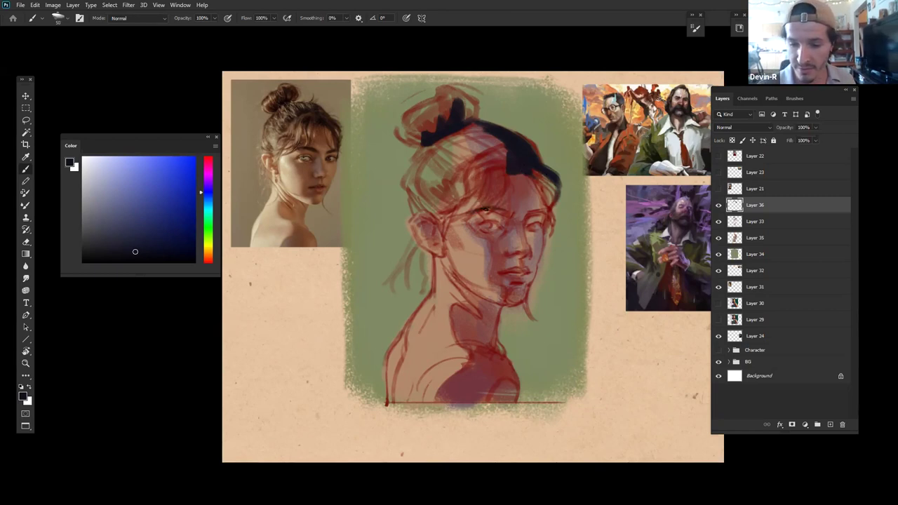
left_click_drag(484, 208, 511, 217)
key("ctrl+z")
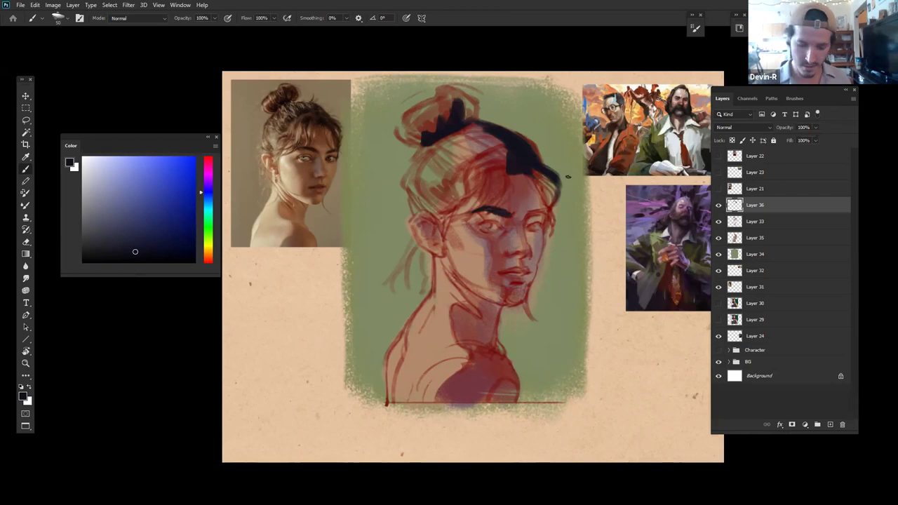
key("bracketleft")
key("bracketleft")
key("bracketleft")
key("bracketleft")
left_click_drag(527, 215, 554, 213)
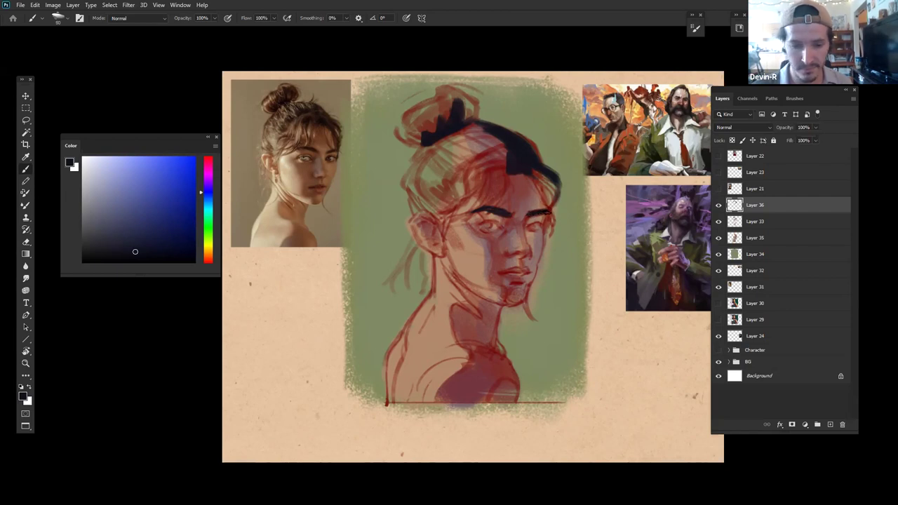
Step: Shift the paint color to a very dark red for the accents around the nose and mouth
left_click_drag(208, 248, 207, 265)
left_click(164, 241)
left_click(169, 236)
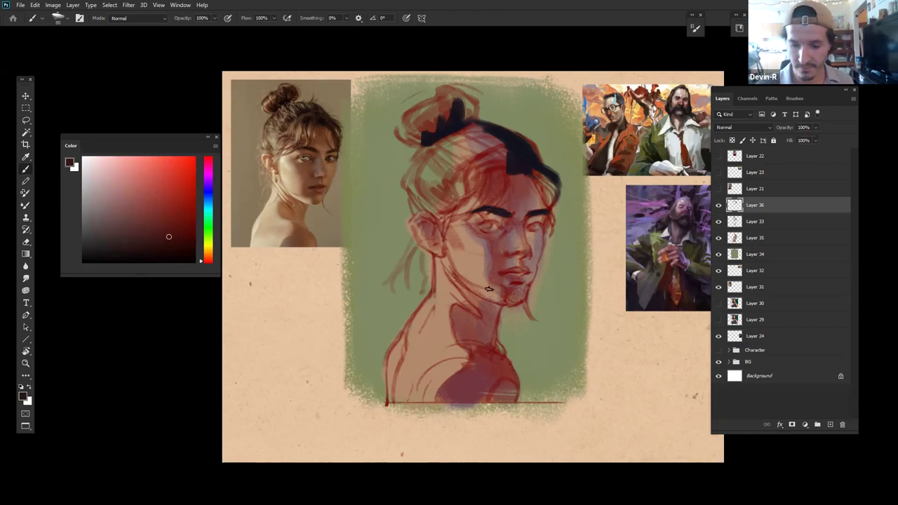
left_click(171, 247)
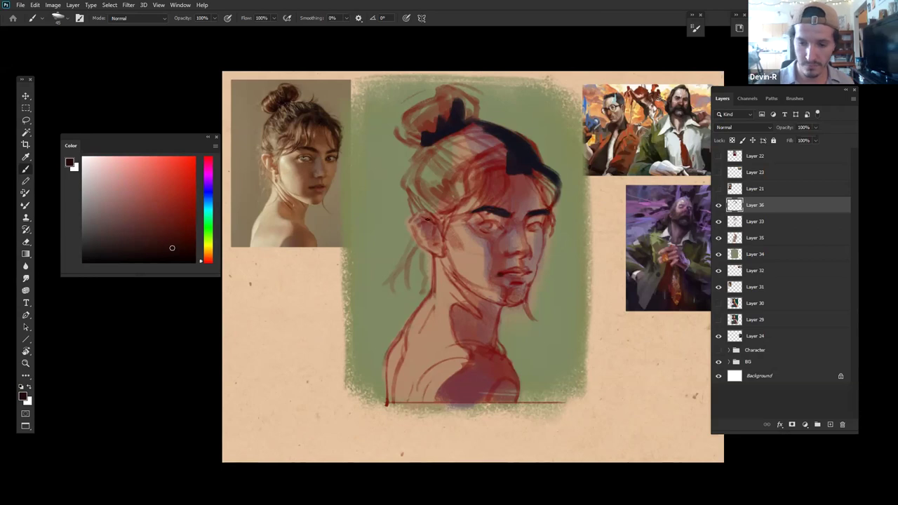
Step: Mix a medium deep red, sample the cheek's muted tone and raise its saturation back to deep red for the lips
left_click(181, 210)
left_click_drag(182, 209, 182, 217)
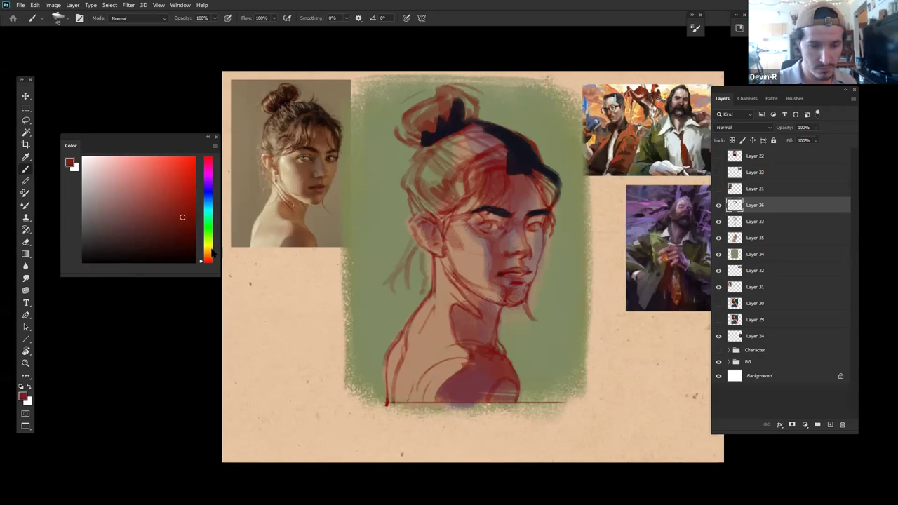
left_click_drag(205, 262, 205, 259)
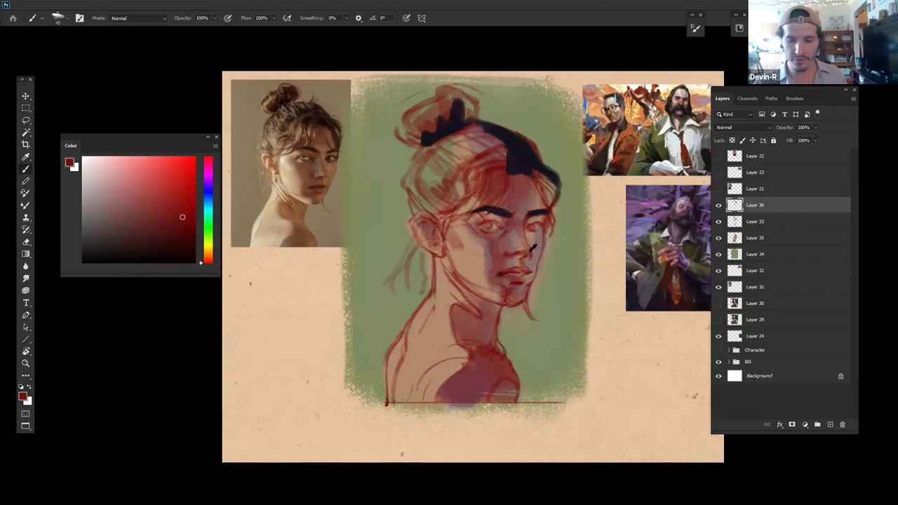
left_click(544, 243, "alt")
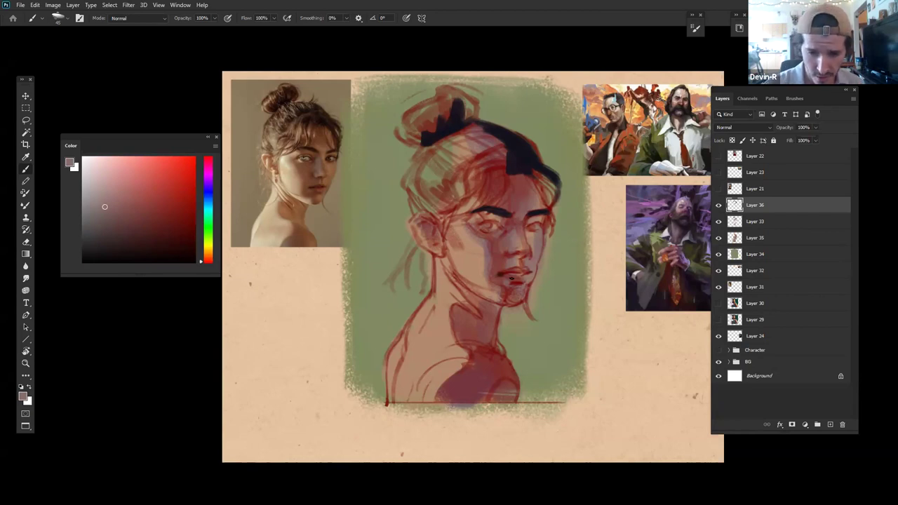
mouse_move(107, 211)
left_mouse_down()
mouse_move(175, 205)
mouse_move(172, 214)
left_mouse_up()
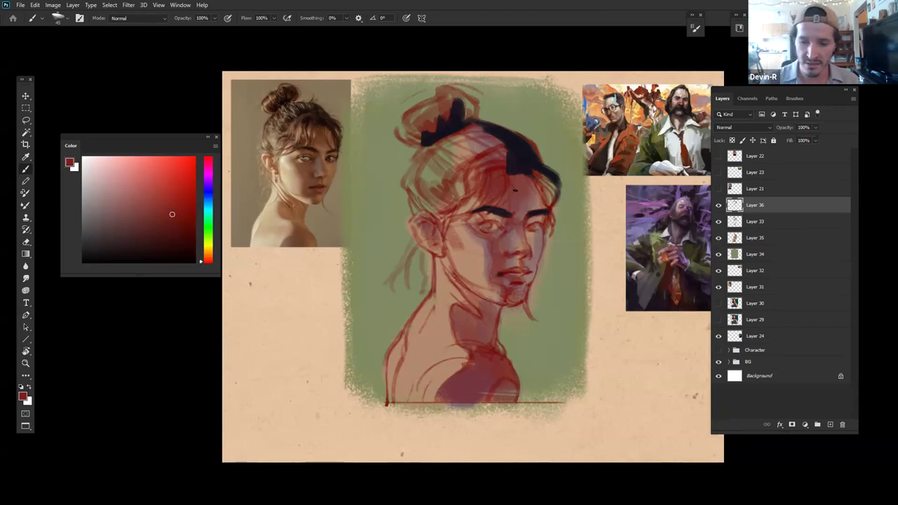
Step: Darken the red and paint the shadow along the underside of the chin with a 70 px brush
left_click_drag(172, 214, 169, 236)
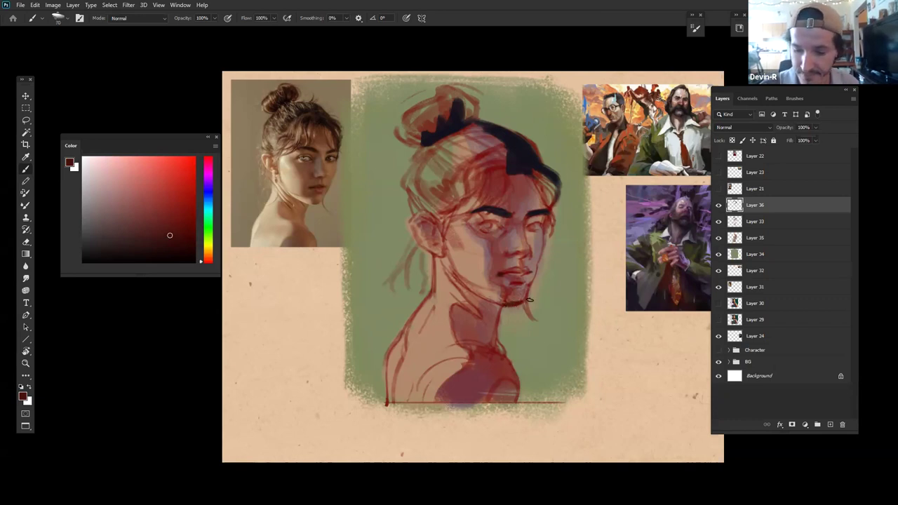
left_click(176, 224)
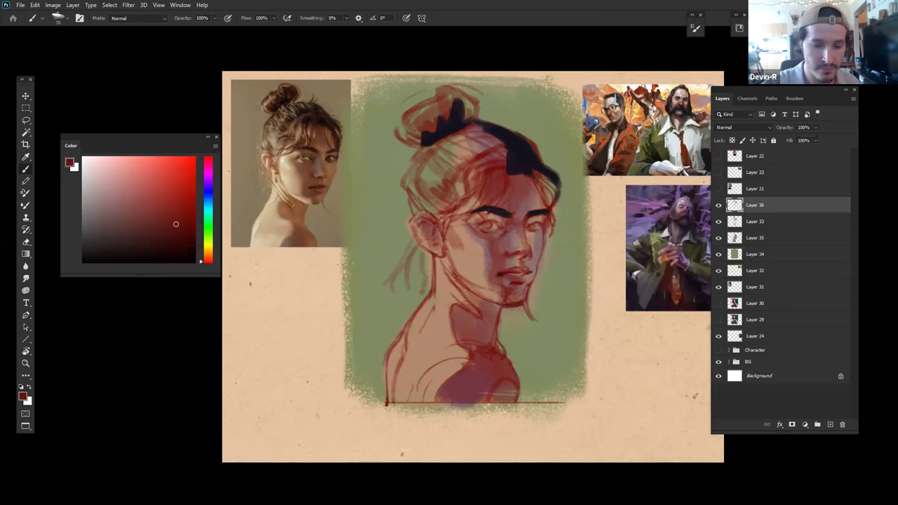
left_click(162, 232)
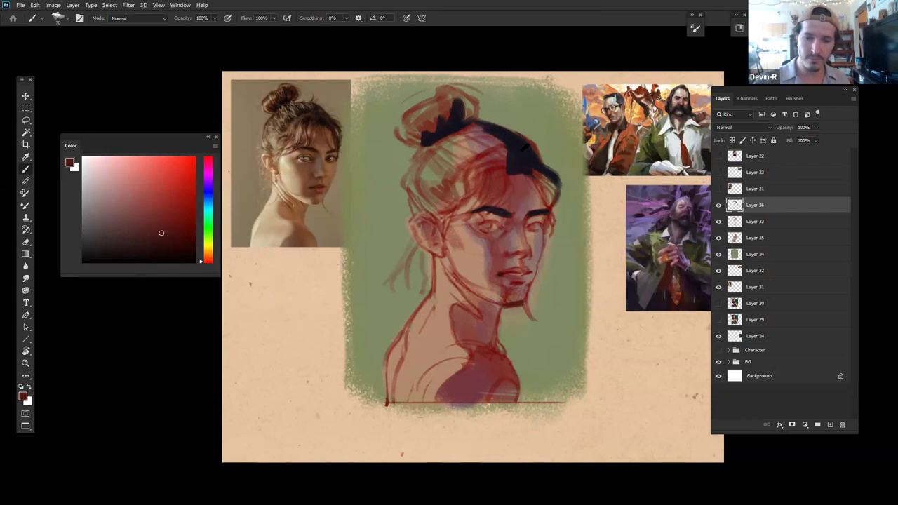
Step: Sample the near-black navy from the hair and paint jagged strands across the crown toward the near temple, enlarging the brush for the last strokes
left_click(526, 146, "alt")
mouse_move(475, 144)
left_mouse_down()
mouse_move(496, 151)
mouse_move(500, 142)
left_mouse_up()
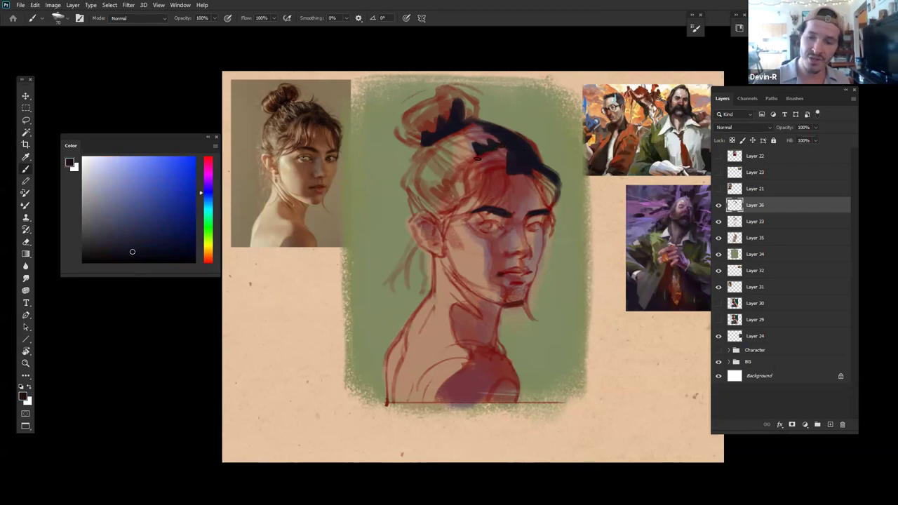
mouse_move(447, 172)
left_mouse_down()
mouse_move(449, 181)
mouse_move(476, 159)
left_mouse_up()
key("ctrl+z")
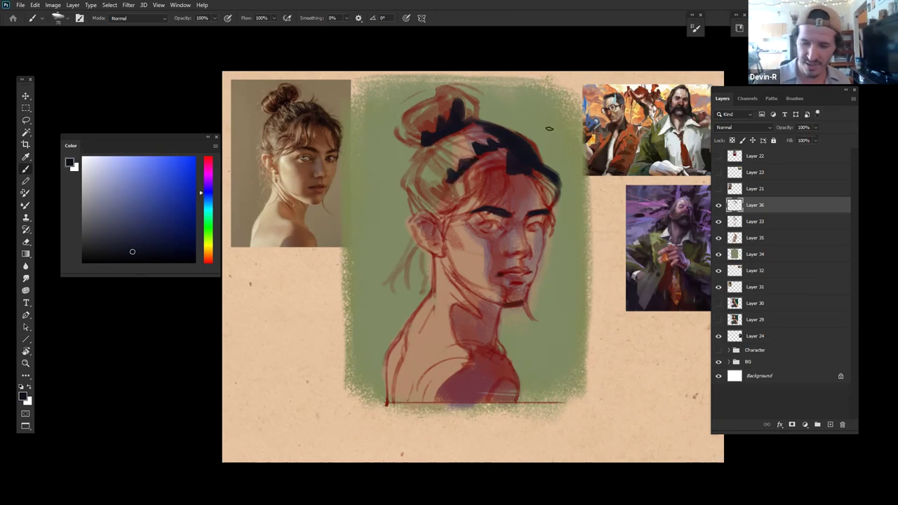
key("bracketright")
key("bracketright")
key("bracketright")
key("bracketright")
key("bracketright")
left_click_drag(442, 163, 456, 173)
Step: Check the portrait at a reduced size and line the eyes in near-black navy with a 30 px brush
left_click_drag(565, 248, 514, 269)
left_click_drag(575, 267, 606, 261)
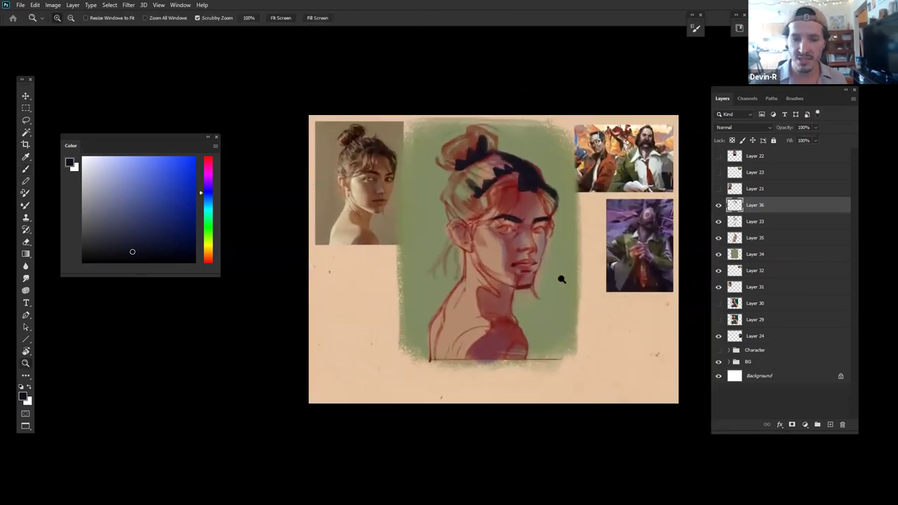
scroll(569, 282, "up", 2)
key("b")
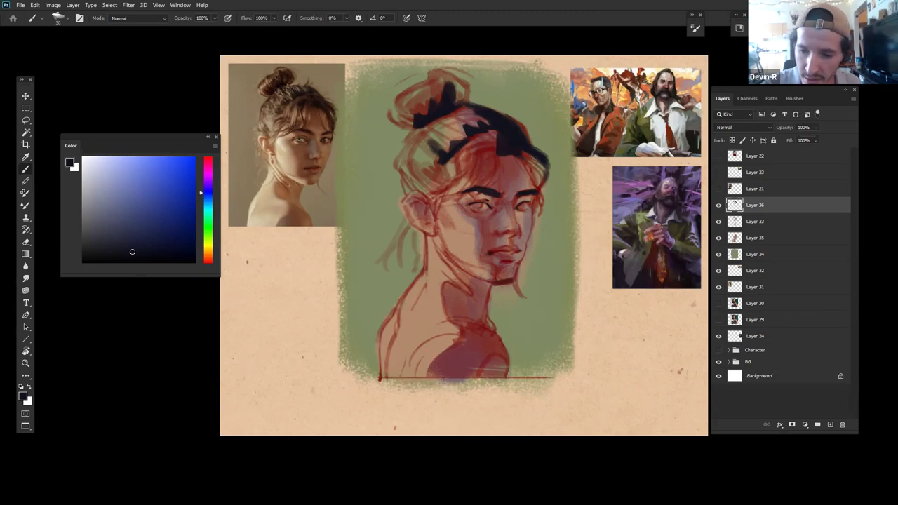
key("z")
left_click_drag(560, 249, 576, 226)
key("b")
key("z")
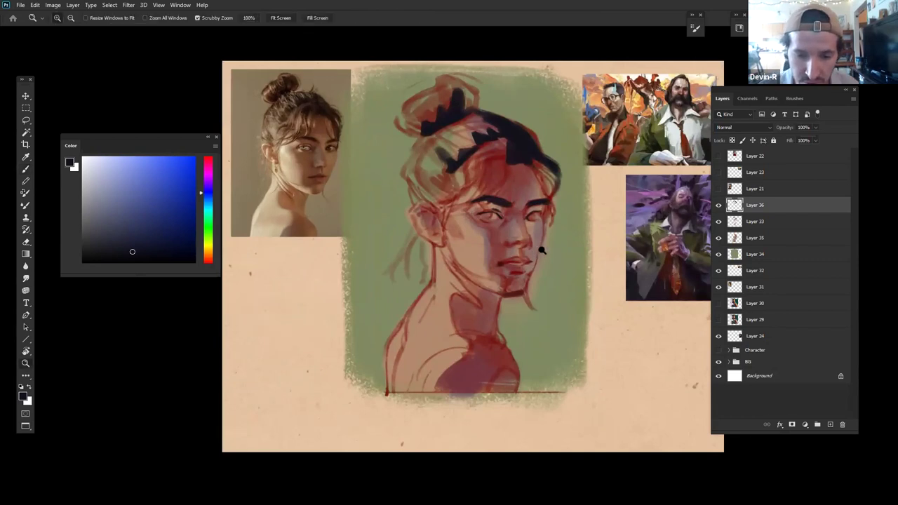
left_click_drag(540, 251, 545, 248)
key("b")
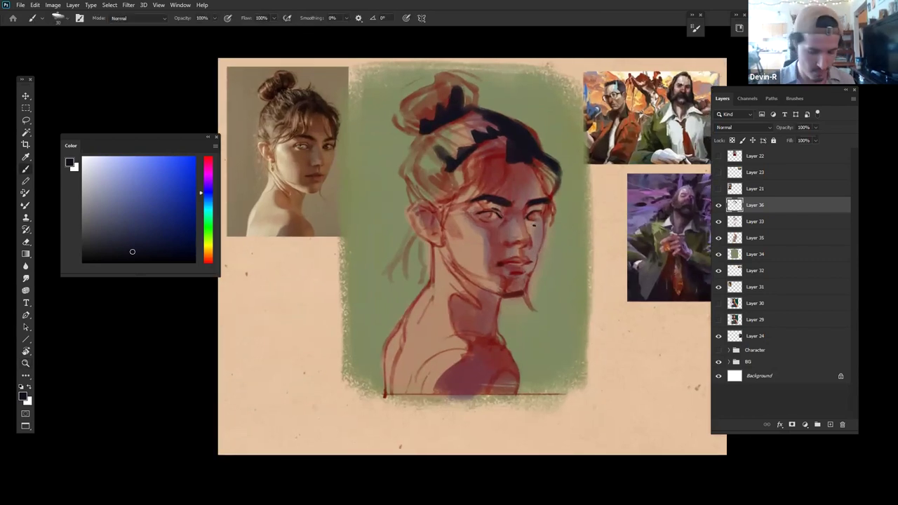
Step: Enlarge the brush to 40 px, switch to a very dark red-brown and darken the far eye socket
key("bracketright")
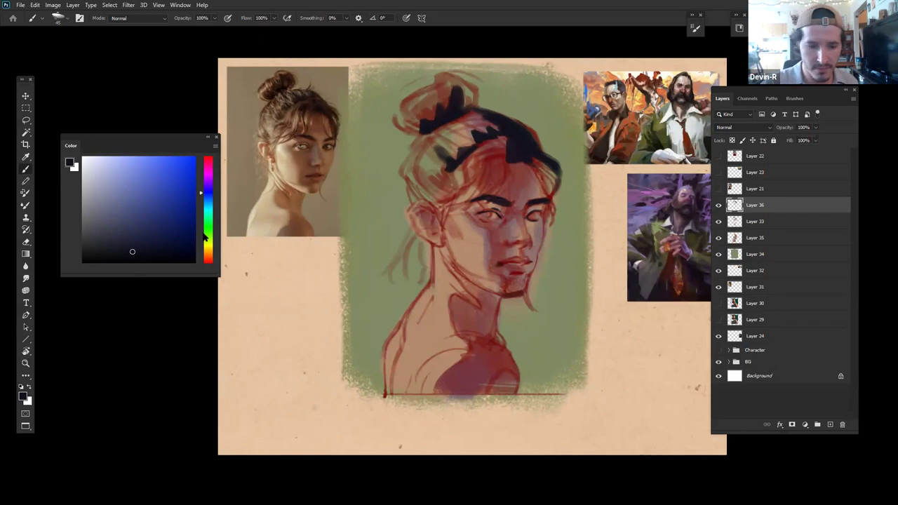
left_click_drag(205, 238, 205, 262)
left_click(152, 239)
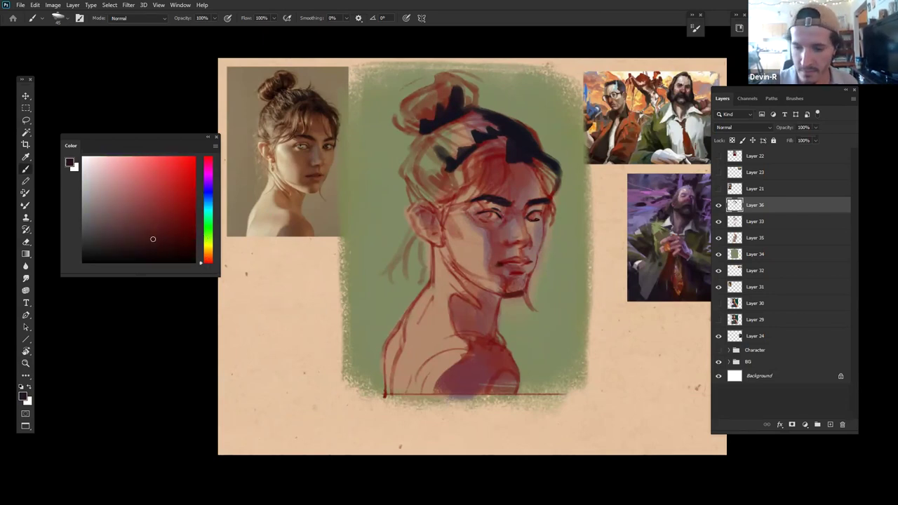
key("z")
left_click_drag(561, 246, 545, 256)
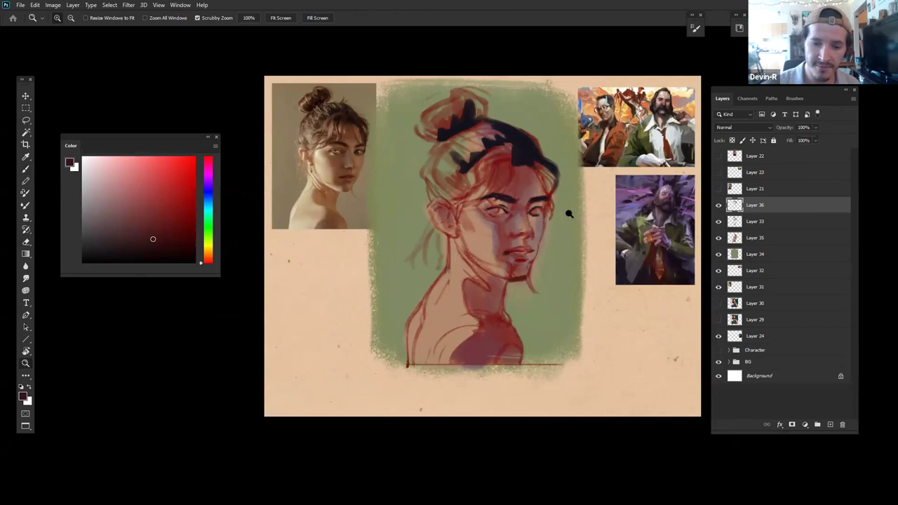
Step: Mix a light peachy orange paint color for the lit skin, passing through olive and muted beige
left_click(207, 246)
left_click(193, 200)
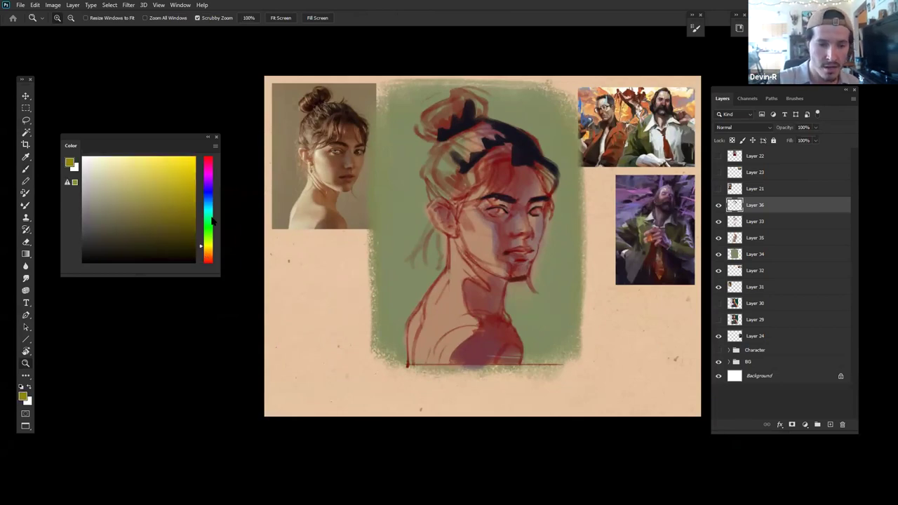
left_click(206, 254)
left_click_drag(161, 178, 162, 186)
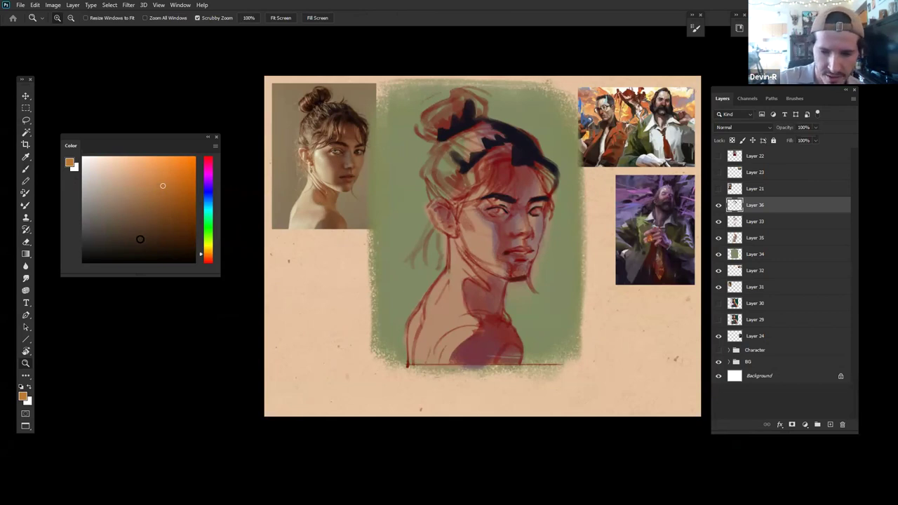
mouse_move(159, 186)
left_mouse_down()
mouse_move(166, 187)
mouse_move(119, 167)
mouse_move(104, 186)
mouse_move(112, 192)
left_mouse_up()
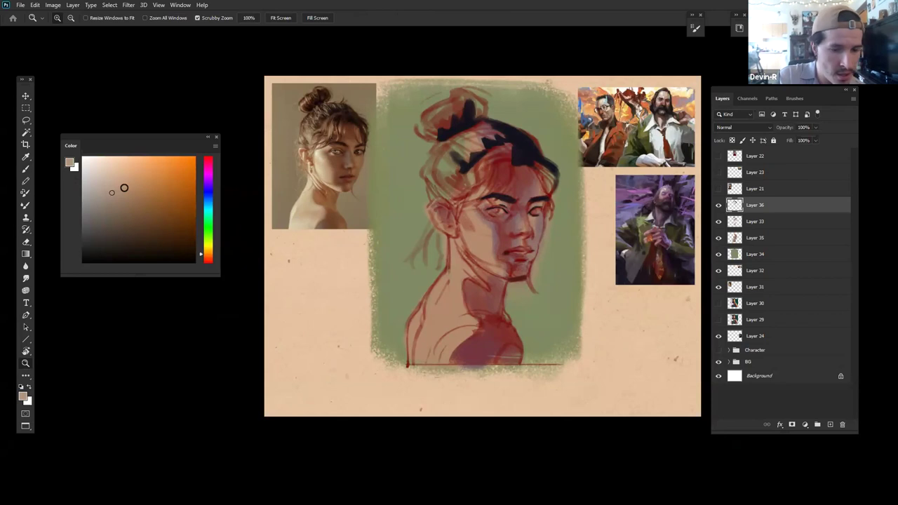
left_click(125, 174)
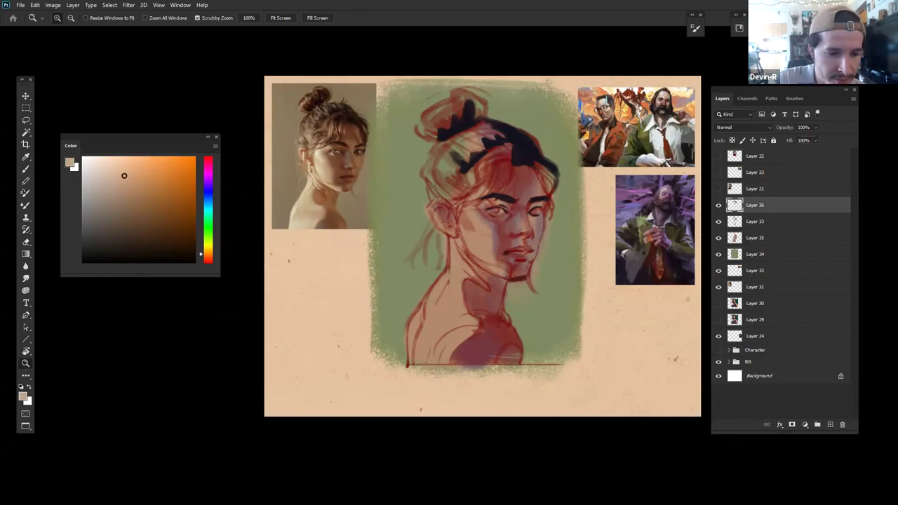
left_click_drag(124, 173, 130, 167)
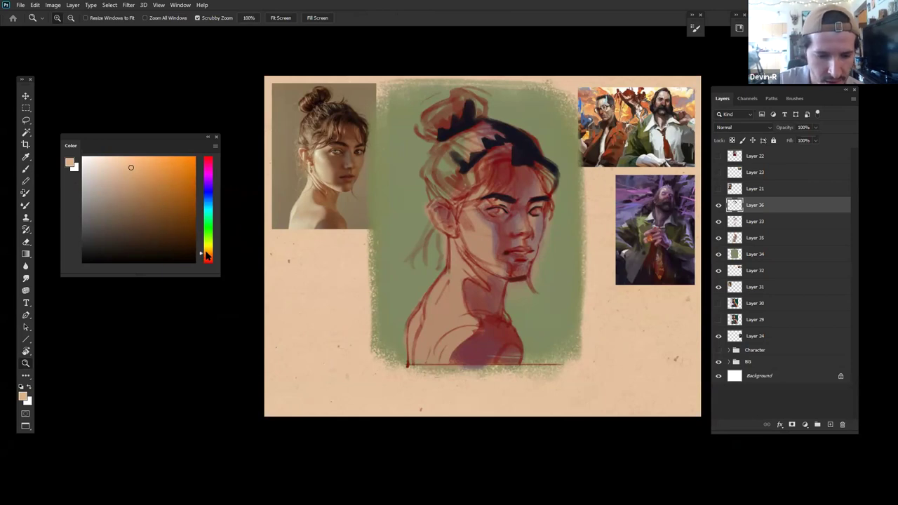
Step: Enlarge the brush to 200 px and paint the light peach tone over the near cheek and jaw
key("b")
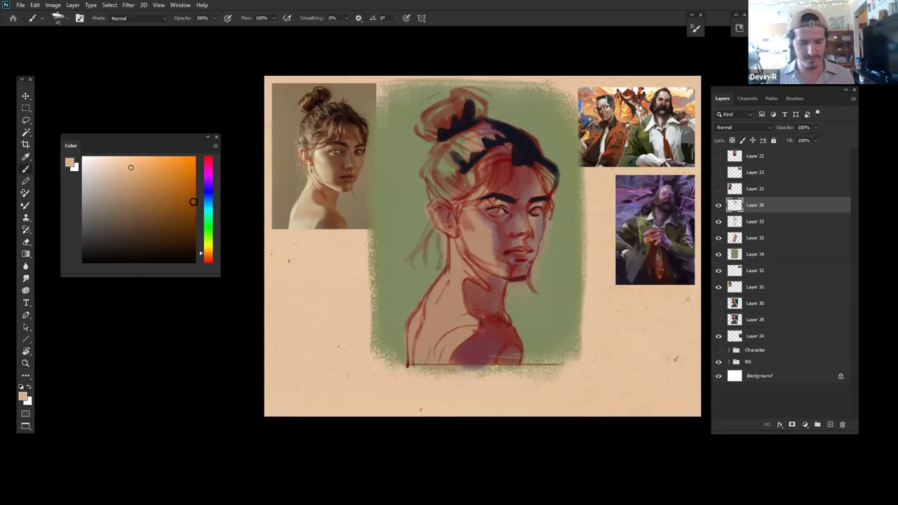
key("]")
key("]")
key("]")
key("]")
key("]")
key("]")
key("]")
key("]")
key("]")
left_click_drag(469, 225, 479, 255)
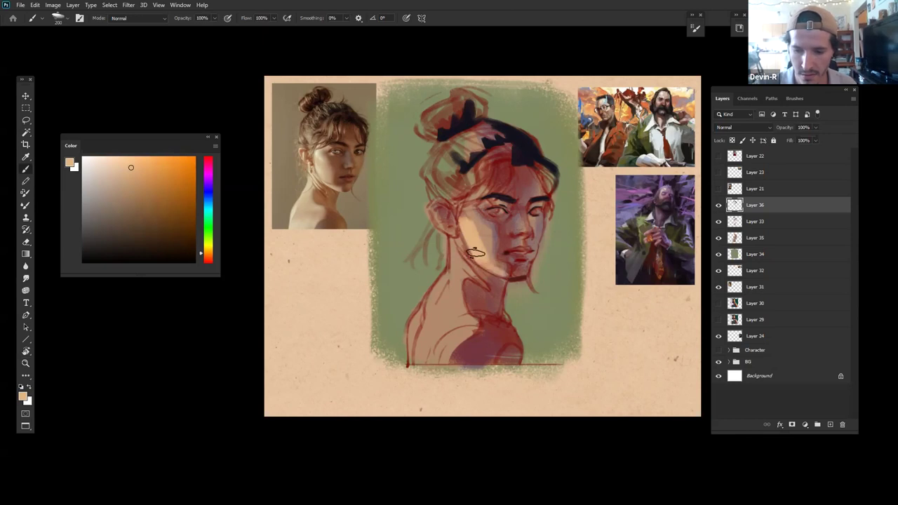
Step: Lighten the paint to a pale cream peach and paint the lit outer edge of the back shoulder
left_click_drag(125, 169, 113, 153)
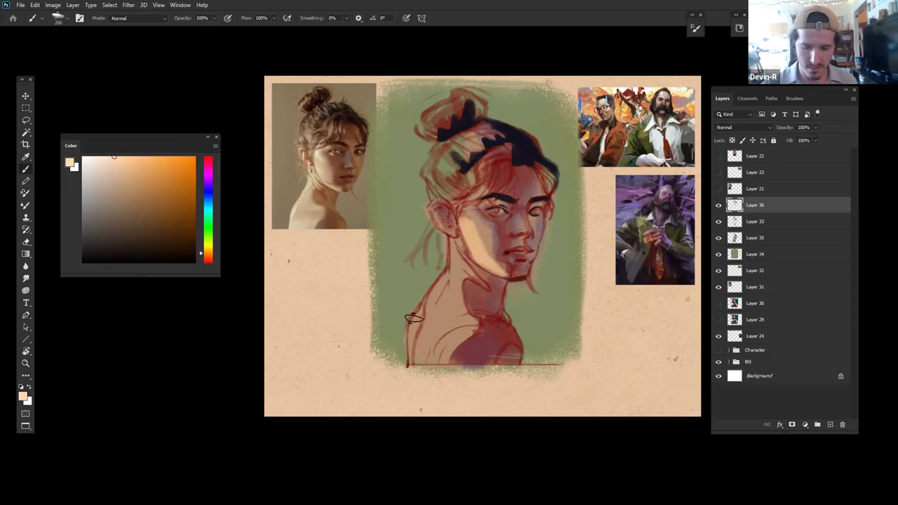
mouse_move(415, 310)
left_mouse_down()
mouse_move(407, 363)
mouse_move(421, 304)
mouse_move(411, 346)
mouse_move(418, 314)
left_mouse_up()
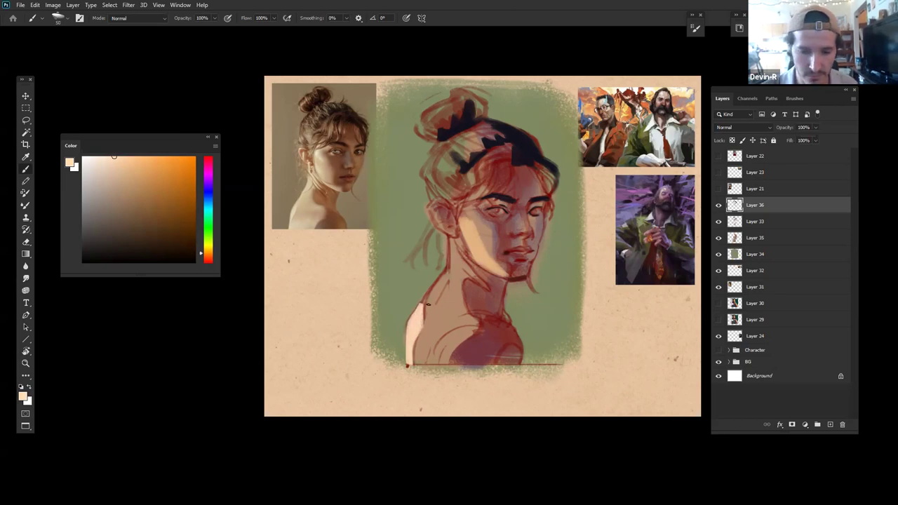
Step: Shift the paint from light peach to a saturated brick red and add a warm accent on the near cheek beside the mouth
left_click(480, 249, "alt")
left_click(124, 163)
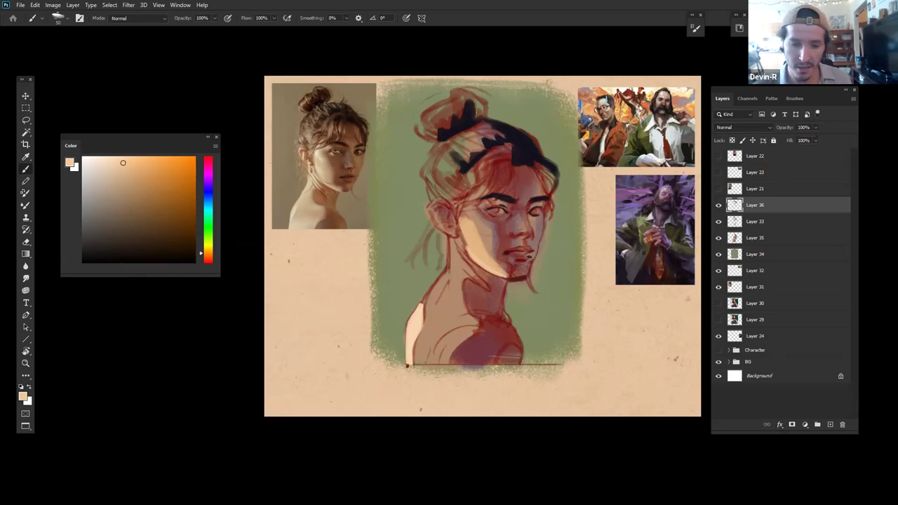
left_click(477, 237, "alt")
left_click_drag(132, 192, 149, 178)
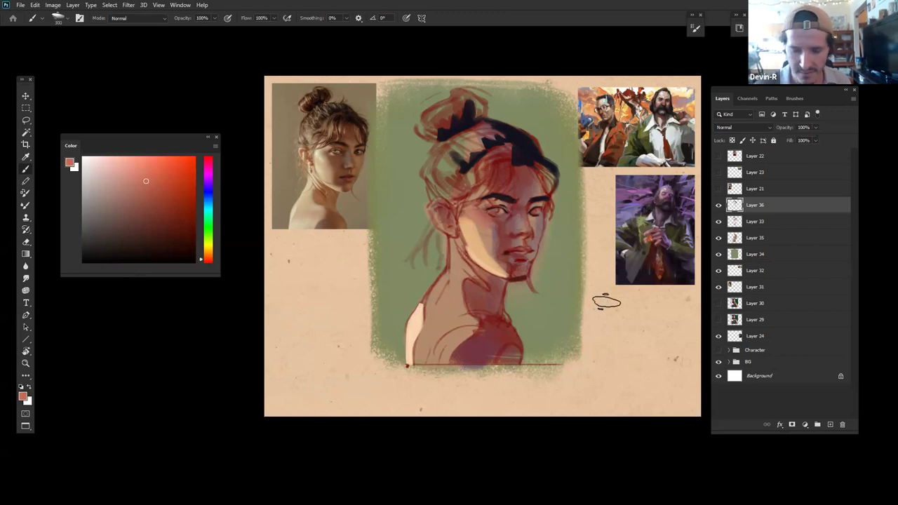
left_click(164, 218)
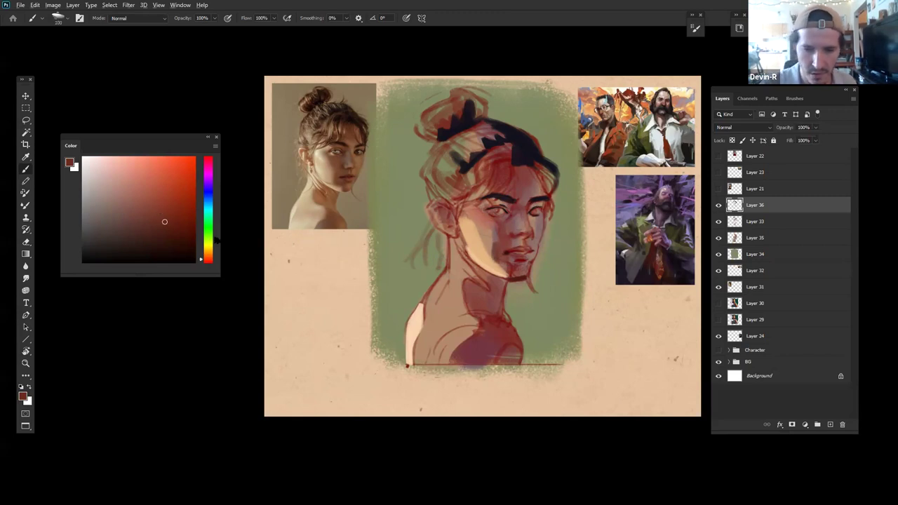
left_click(173, 192)
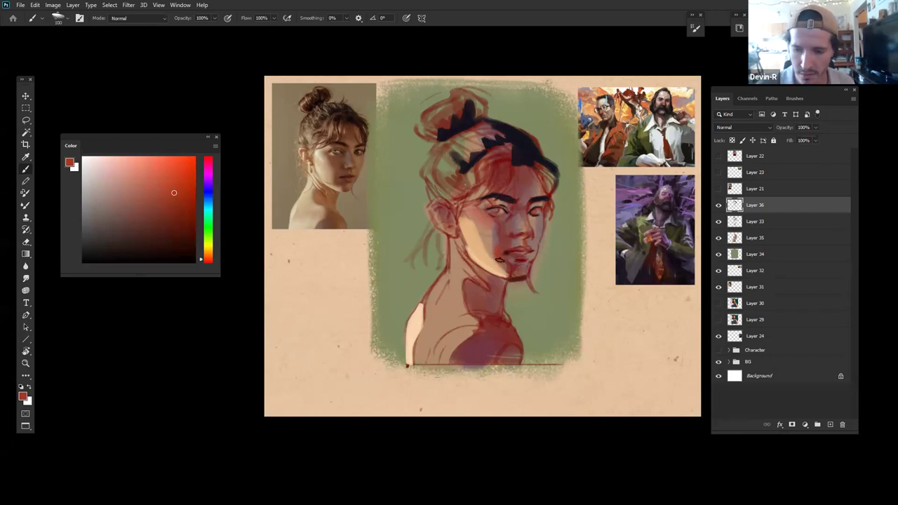
Step: Sample the lit near cheek and mix the color down to a muted reddish brown
key("z")
left_click_drag(552, 263, 534, 279)
left_click(559, 271)
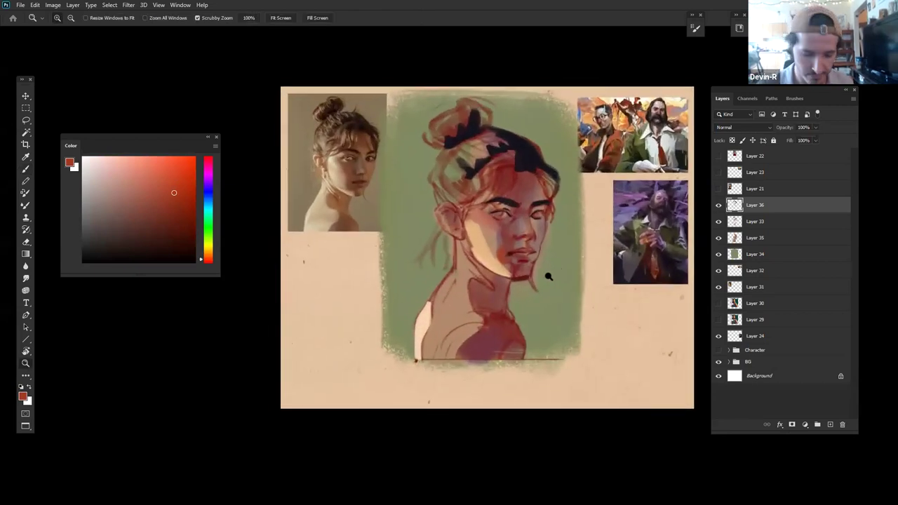
key("b")
left_click(485, 245, "alt")
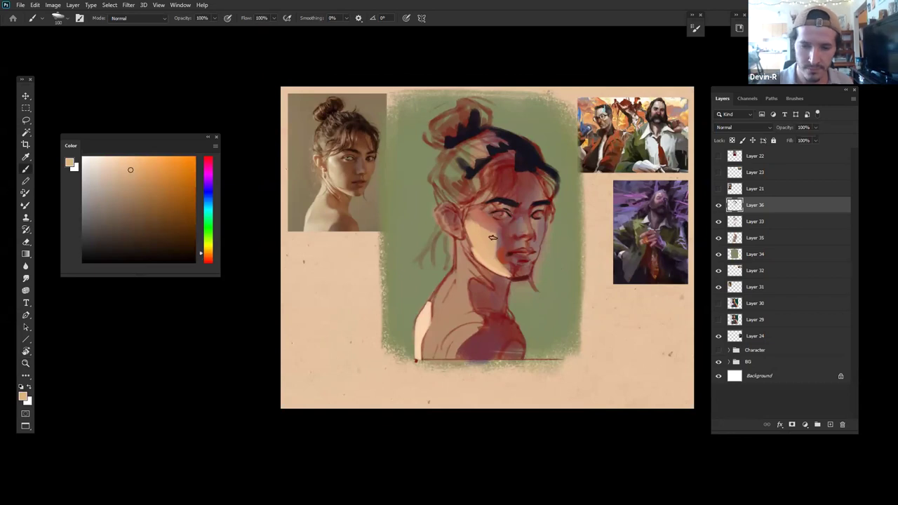
left_click(139, 197)
left_click_drag(204, 253, 205, 261)
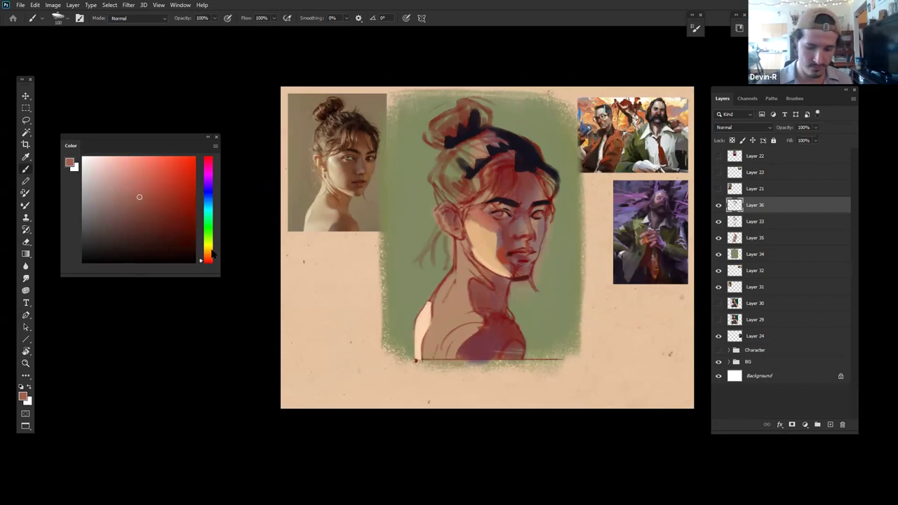
Step: Set the brush to 200 px and paint the muted reddish brown on the upper cheek beside the ear
key("bracketright")
key("bracketright")
key("bracketright")
key("bracketright")
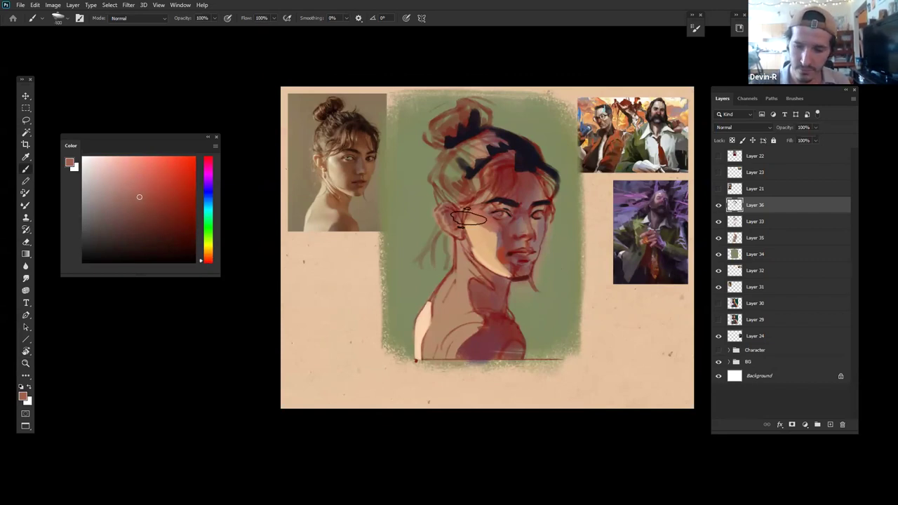
key("bracketleft")
key("bracketleft")
key("bracketleft")
key("bracketleft")
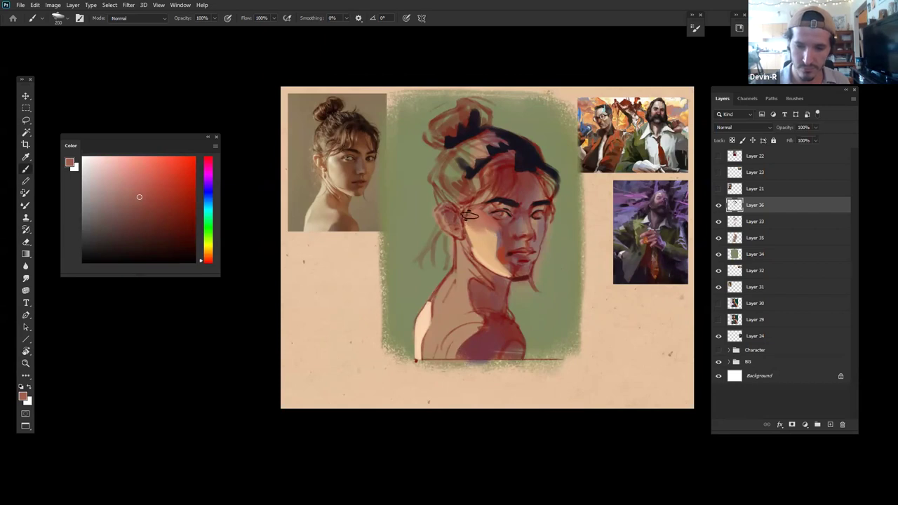
Step: Blend the upper cheek beside the ear using peach and tan tones sampled from the surrounding skin
left_click(470, 222, "alt")
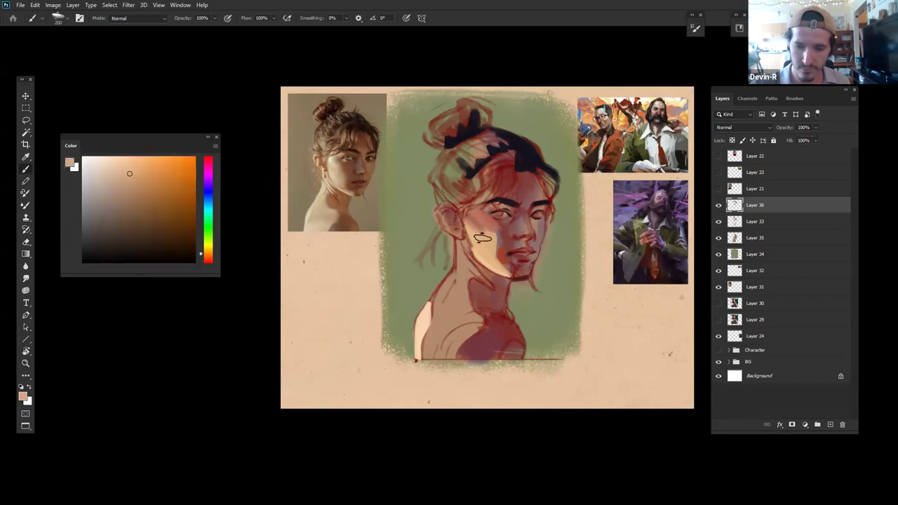
left_click(472, 233, "alt")
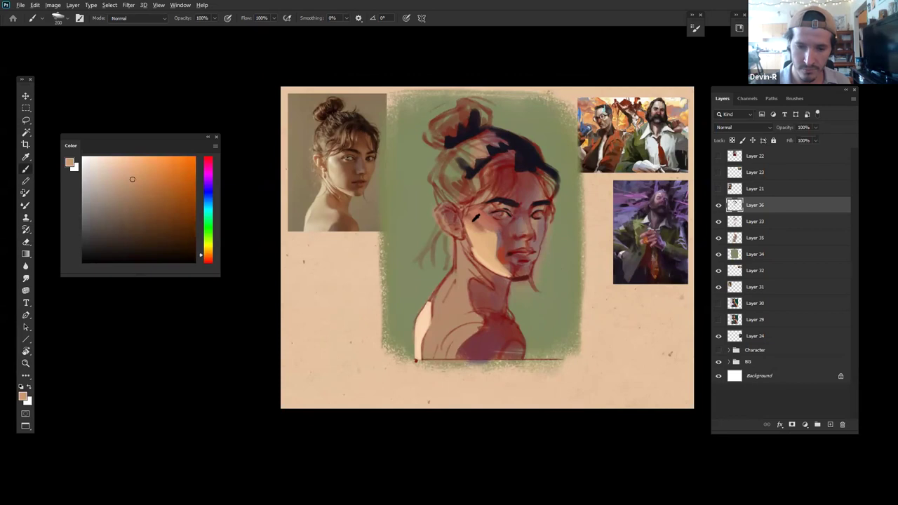
left_click(468, 221, "alt")
left_click(471, 226, "alt")
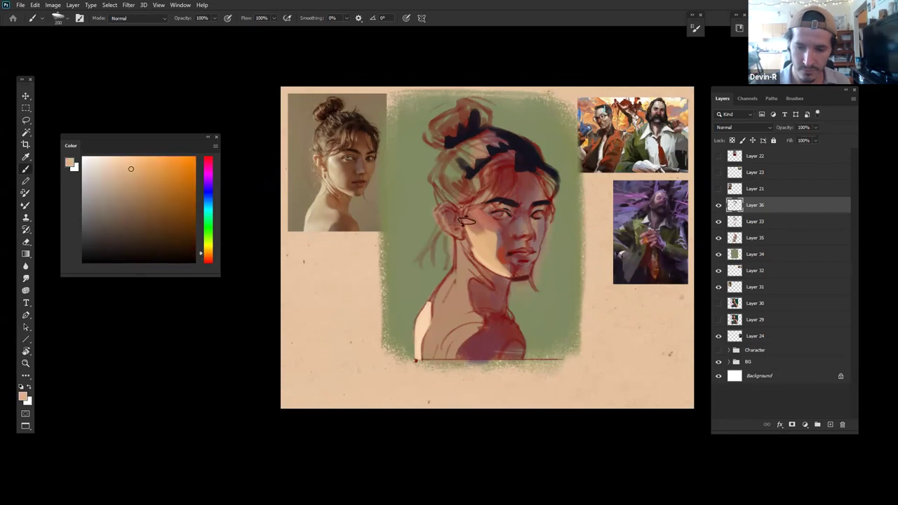
left_click(472, 226, "alt")
left_click(474, 228, "alt")
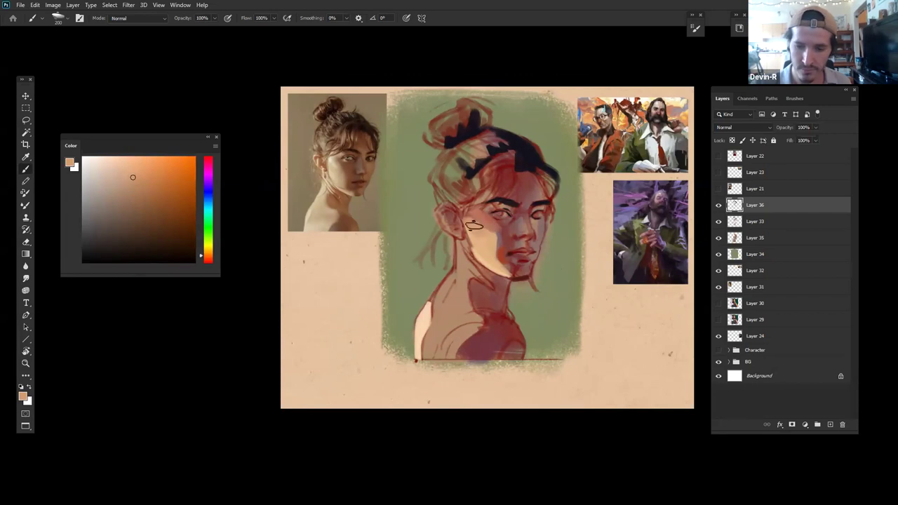
Step: Switch to a pale cream and paint a highlight on the near cheekbone between the ear and the eye
left_click(110, 156)
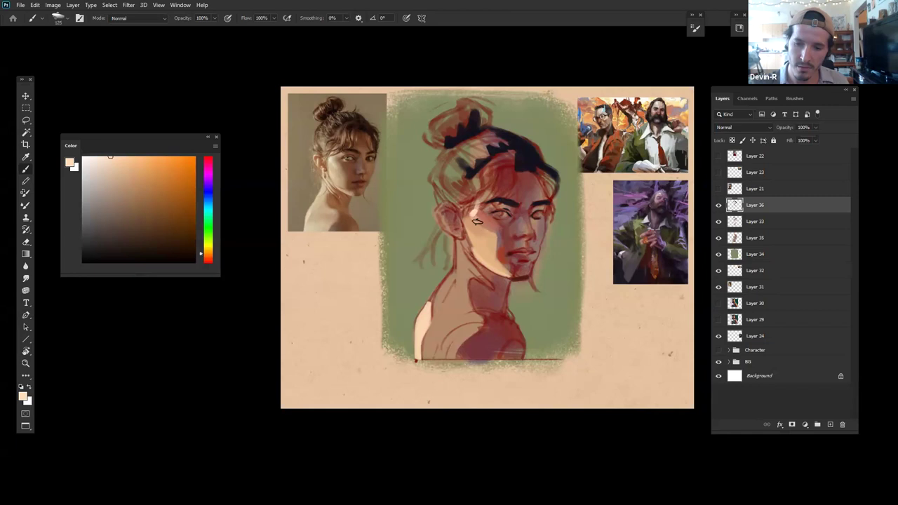
left_click_drag(472, 214, 481, 223)
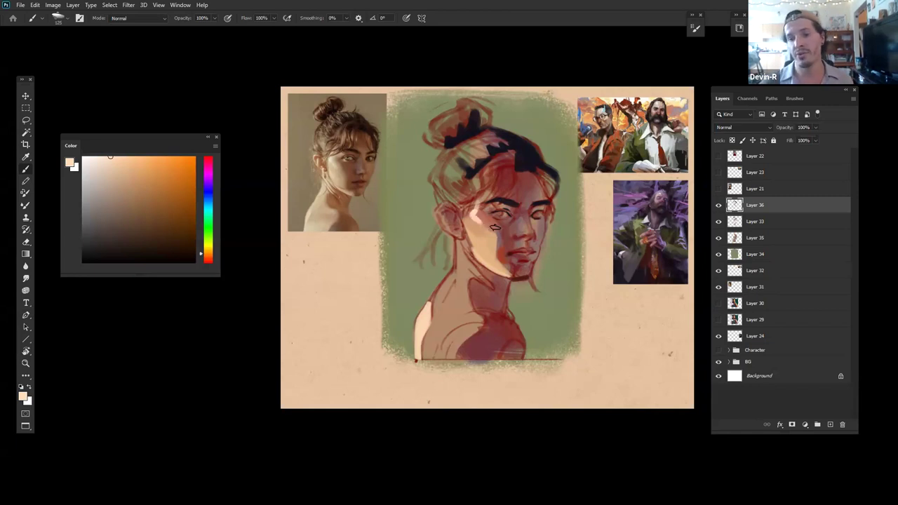
left_click_drag(481, 223, 470, 216)
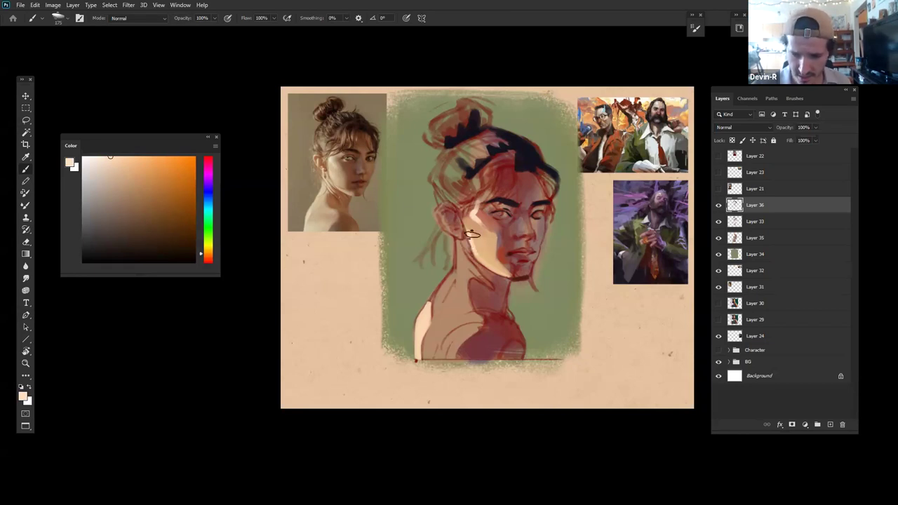
Step: Blend the near cheek's shadow edge with sampled warm tones, using orange-red and a light peach-orange
left_click(469, 225, "alt")
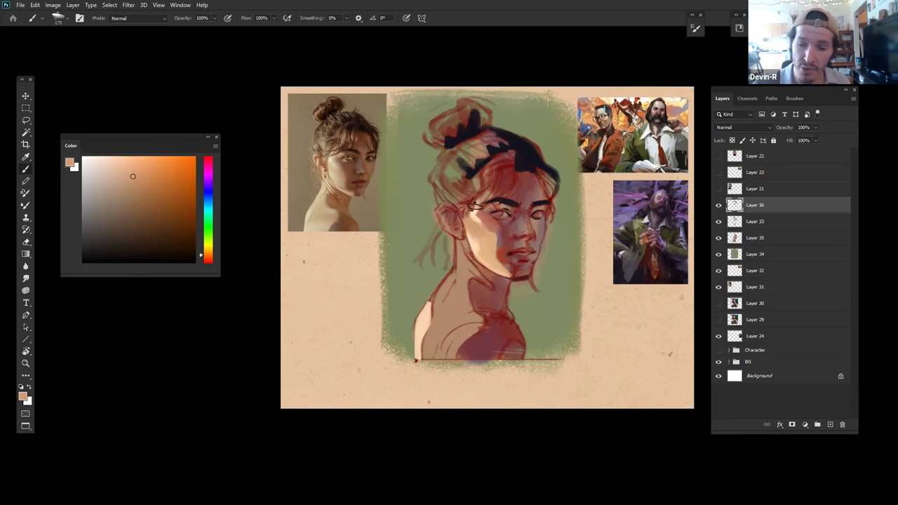
left_click_drag(541, 294, 533, 284)
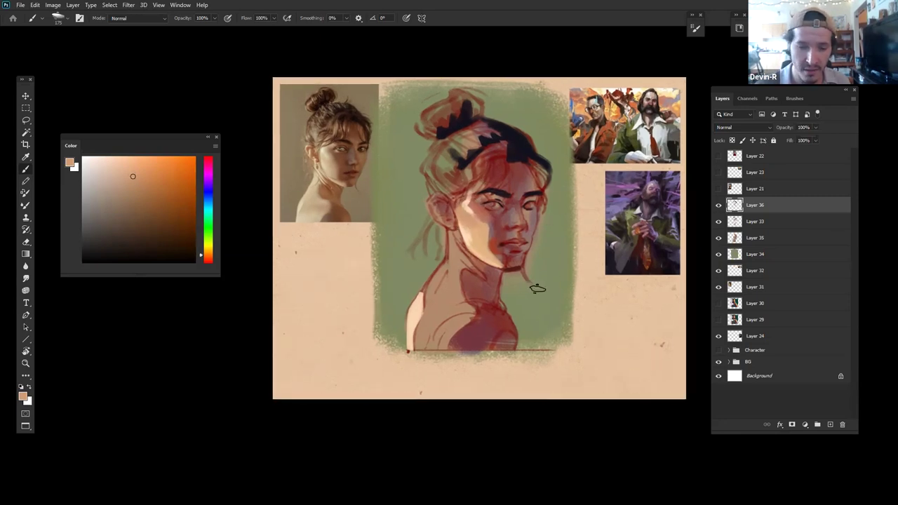
left_click(483, 213, "alt")
left_click(484, 225, "alt")
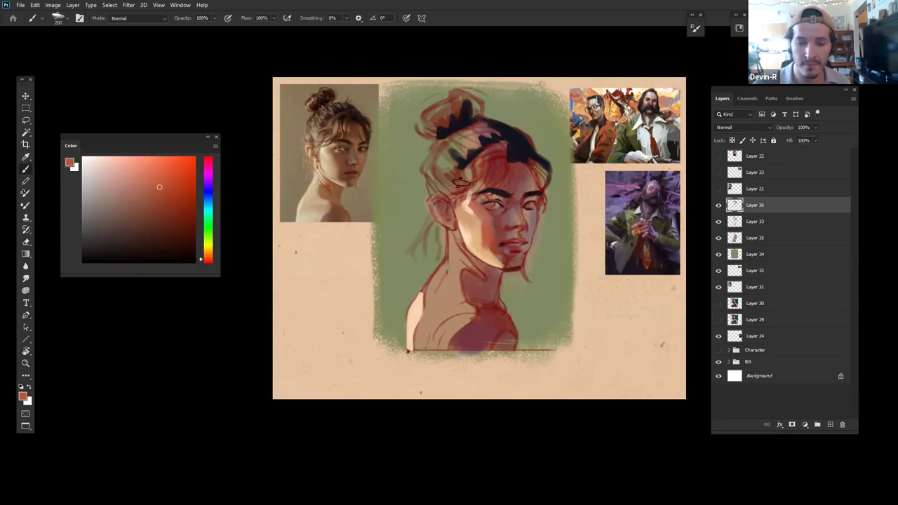
left_click(482, 229, "alt")
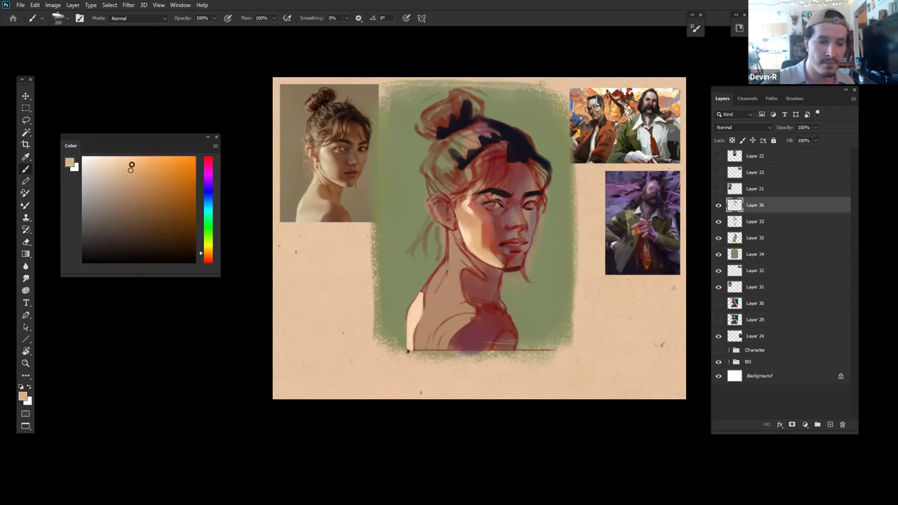
left_click_drag(207, 257, 209, 247)
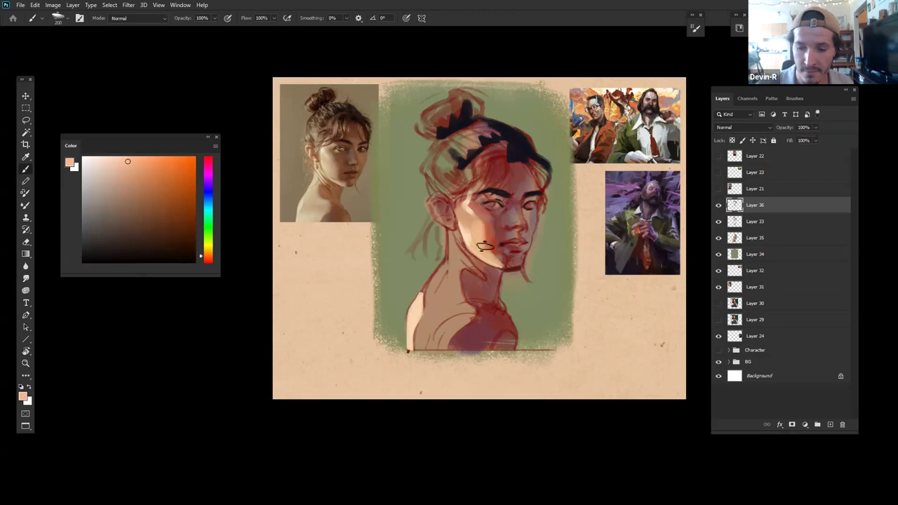
Step: Mix a muted dark green and dab it on the skin just below the near eye
key("z")
left_click_drag(567, 295, 587, 273)
left_click(586, 273)
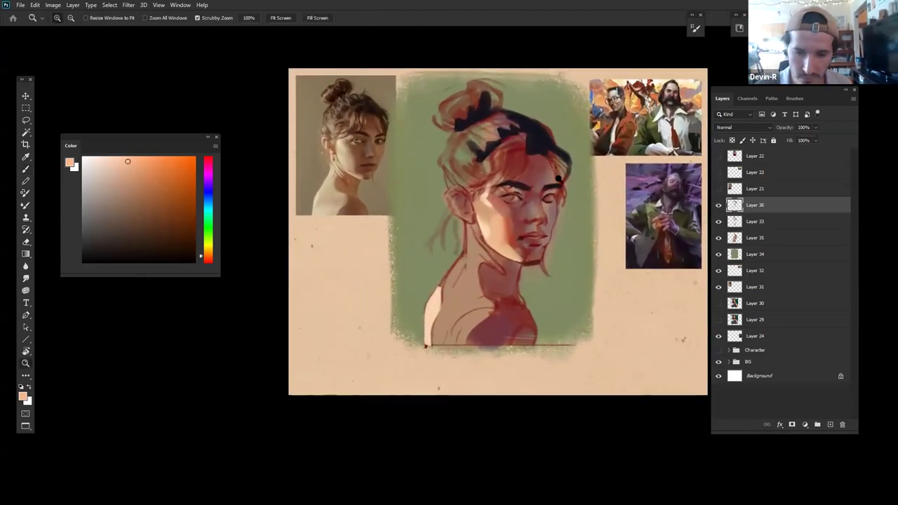
key("b")
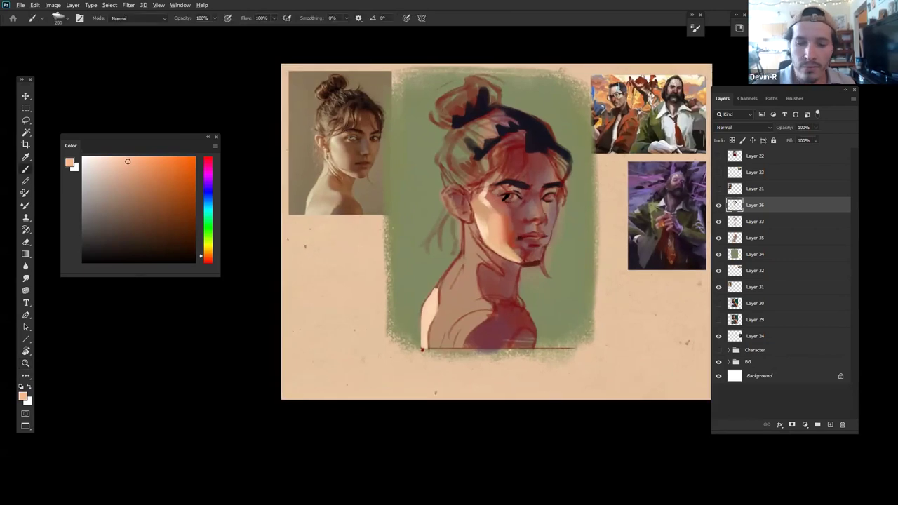
left_click(452, 207, "alt")
left_click(208, 236)
left_click(161, 208)
left_click(133, 223)
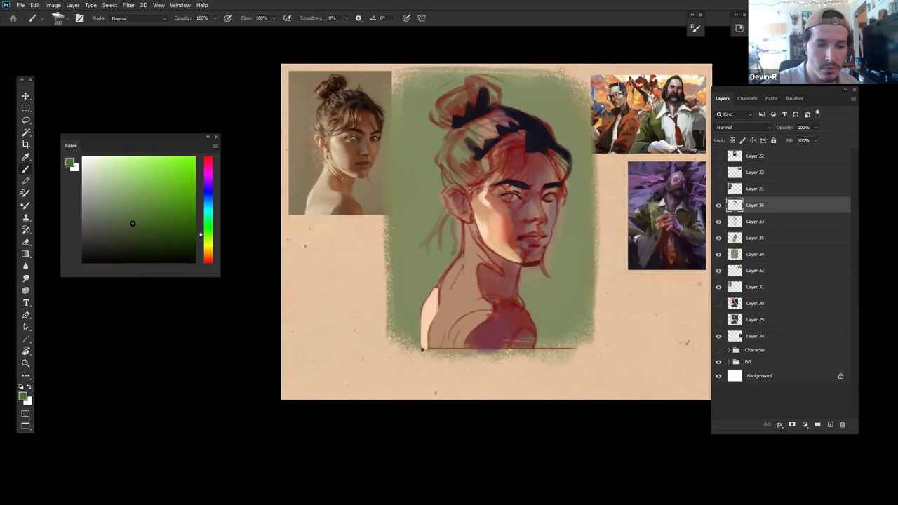
left_click(126, 224)
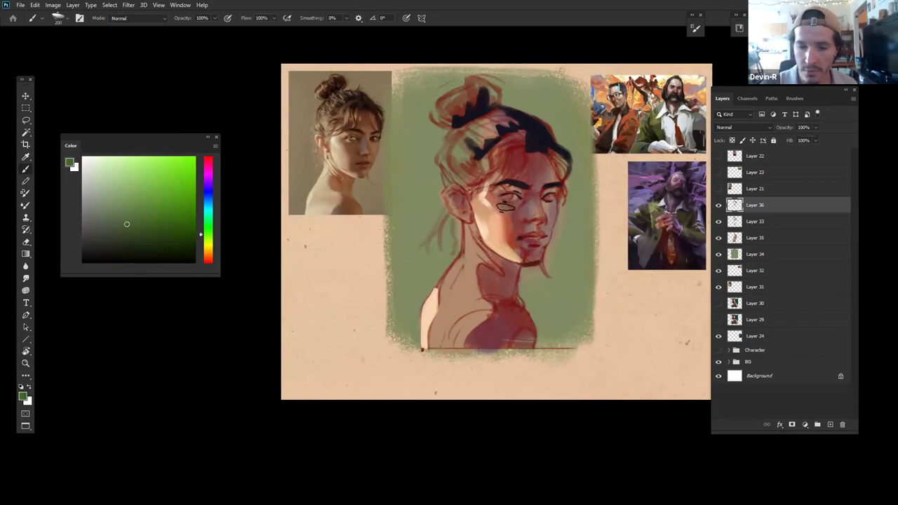
left_click_drag(502, 205, 503, 207)
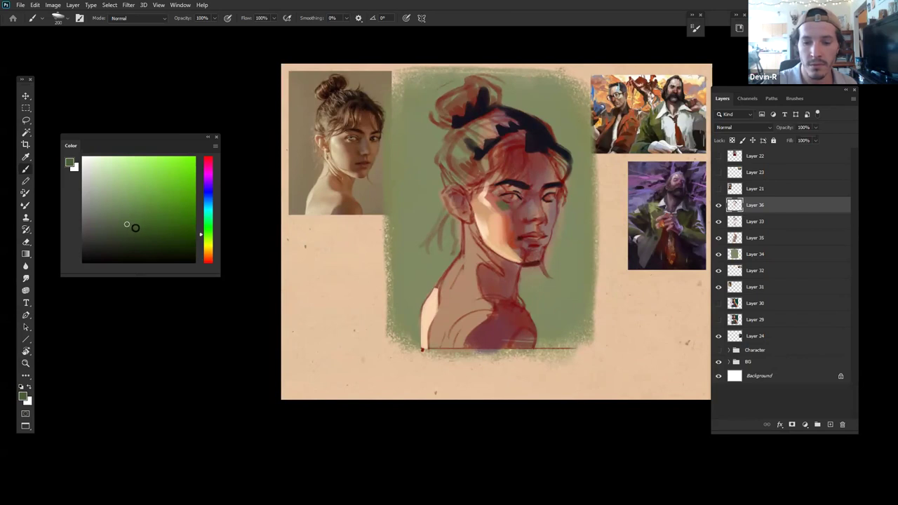
Step: Shift the paint to a dark desaturated blue-gray and shade the side of the nose bridge with a smaller brush
left_click(208, 190)
left_click(114, 195)
mouse_move(114, 195)
left_mouse_down()
mouse_move(120, 206)
mouse_move(105, 222)
mouse_move(99, 217)
left_mouse_up()
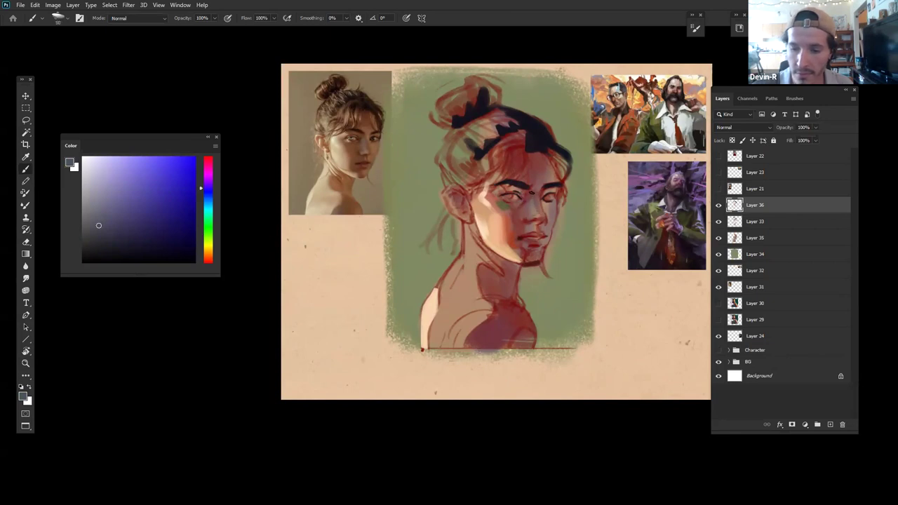
left_click_drag(96, 224, 103, 237)
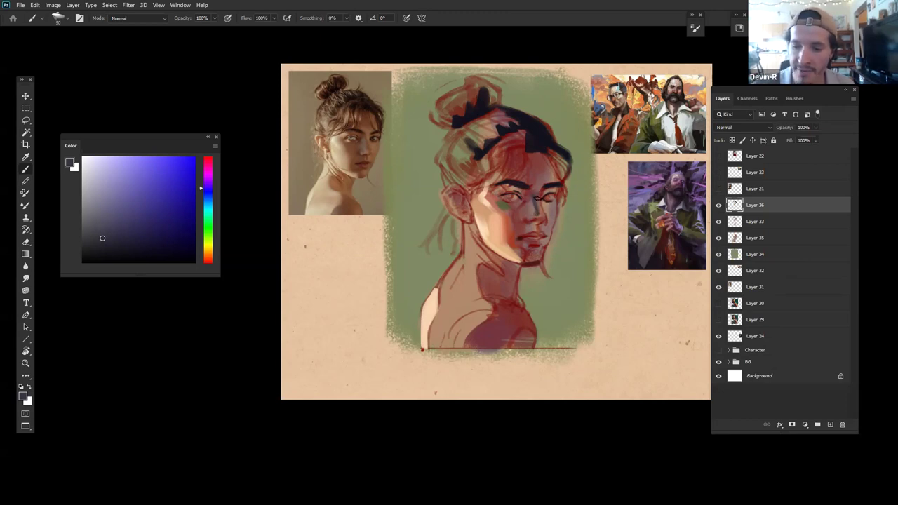
Step: Sample the upper cheek, shift its hue to coral red and paint it on the near cheekbone with a 200 px brush
key("z")
mouse_move(584, 265)
left_mouse_down()
mouse_move(525, 285)
mouse_move(563, 280)
left_mouse_up()
key("b")
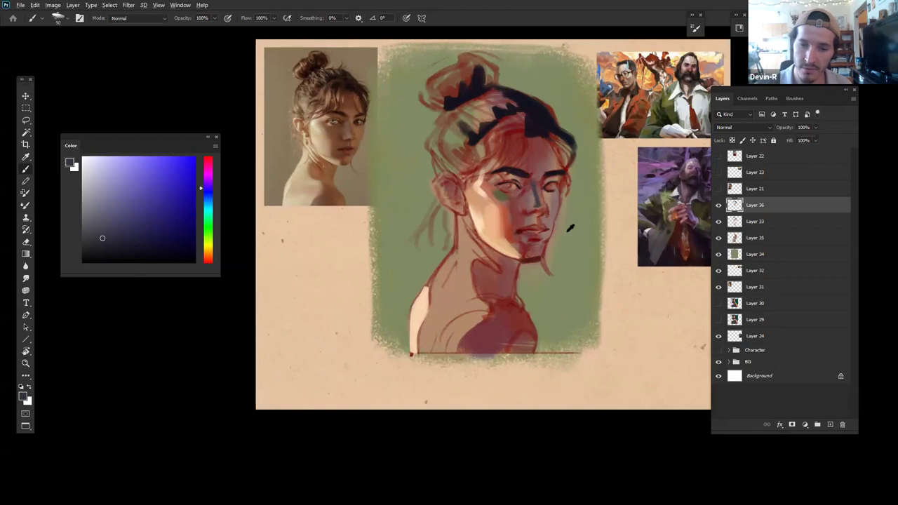
left_click(491, 187, "alt")
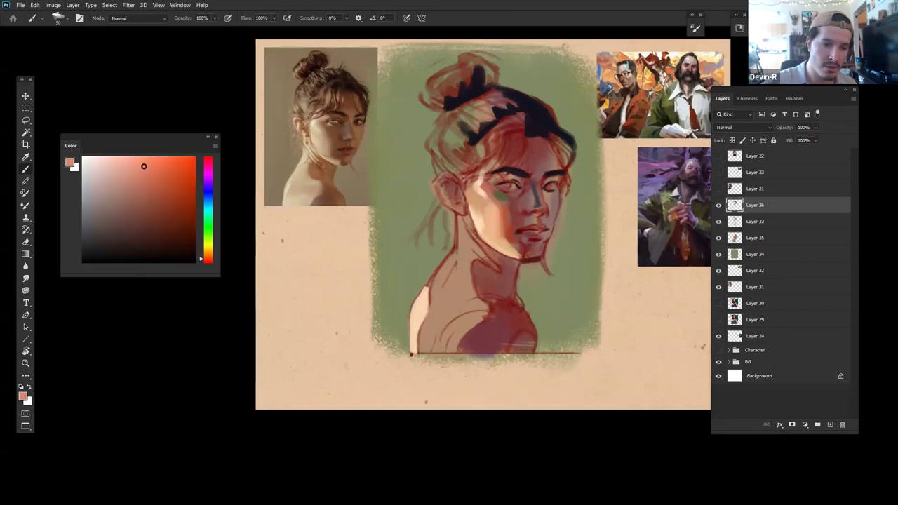
left_click(202, 262)
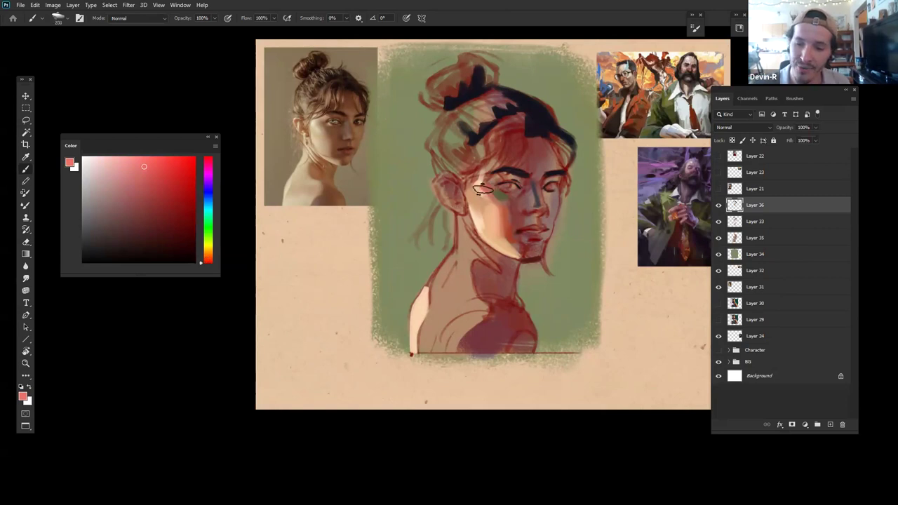
Step: Warm the near cheekbone with a sampled orange, and mix a pale pink from the light tan of the cheek
key("z")
left_click_drag(589, 248, 510, 288)
left_click_drag(663, 181, 604, 214)
left_click_drag(570, 226, 600, 215)
left_click_drag(585, 247, 593, 258)
key("b")
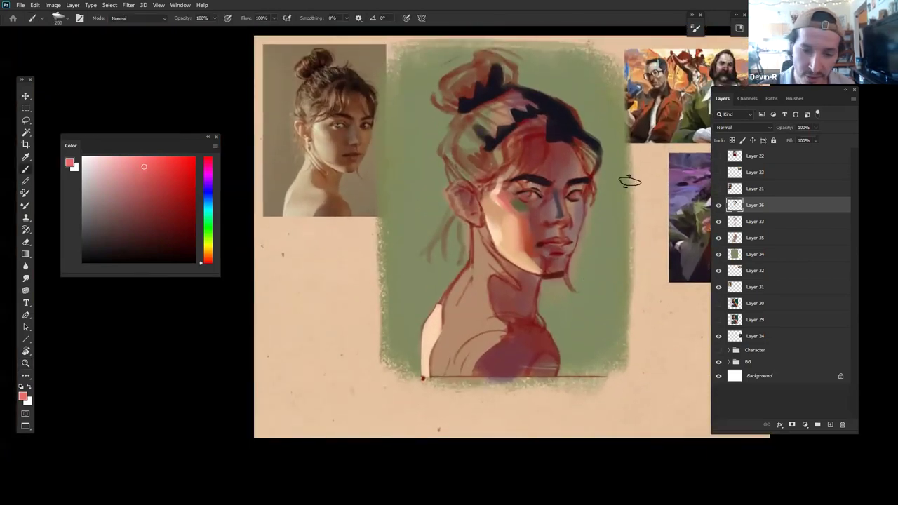
left_click(499, 209, "alt")
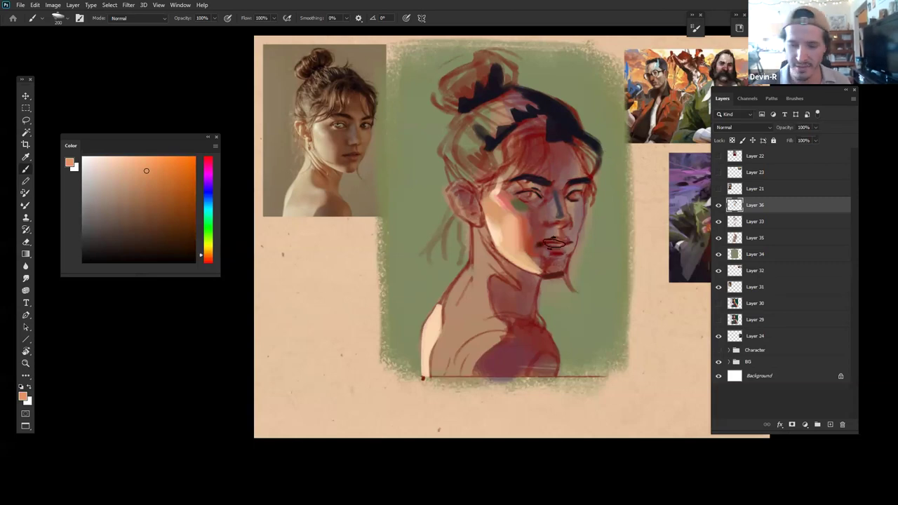
left_click(522, 261, "alt")
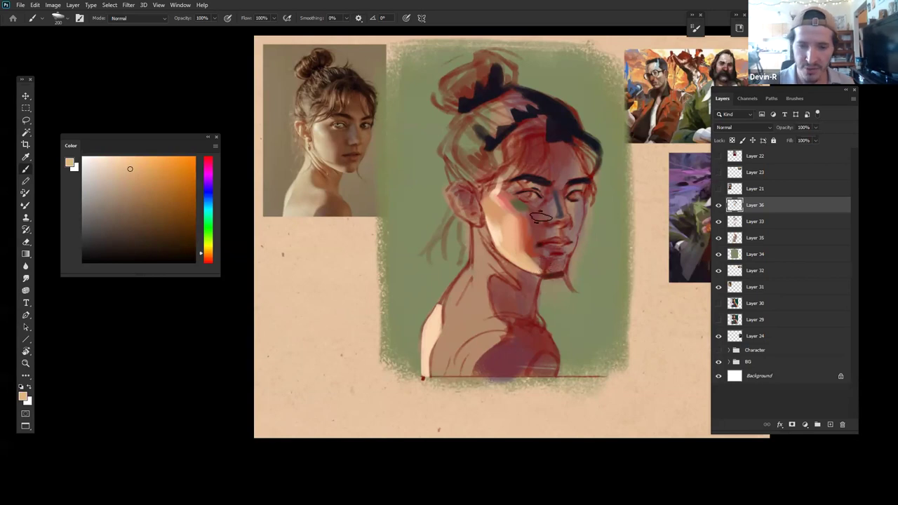
left_click_drag(208, 238, 206, 263)
left_click_drag(121, 162, 111, 163)
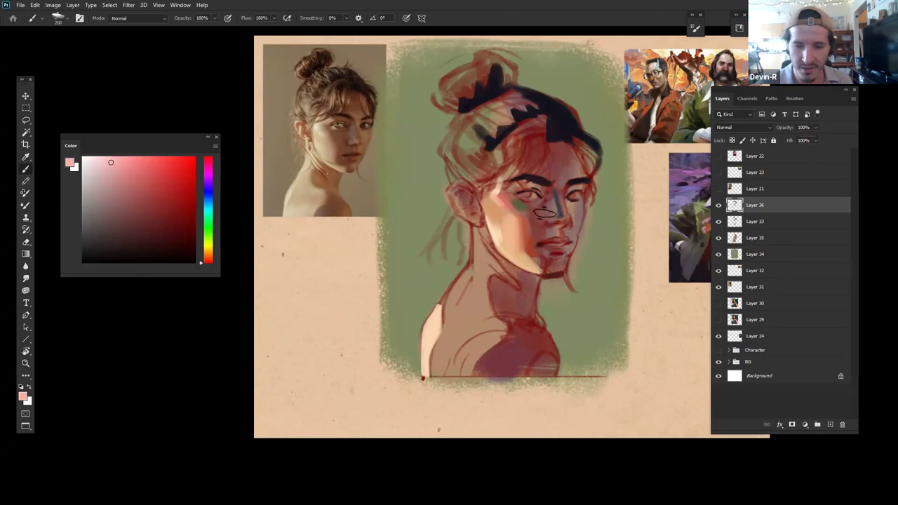
Step: Shift the pale pink to peach and mute it to a warm tan for the far side of the face with a smaller brush
left_click(202, 259)
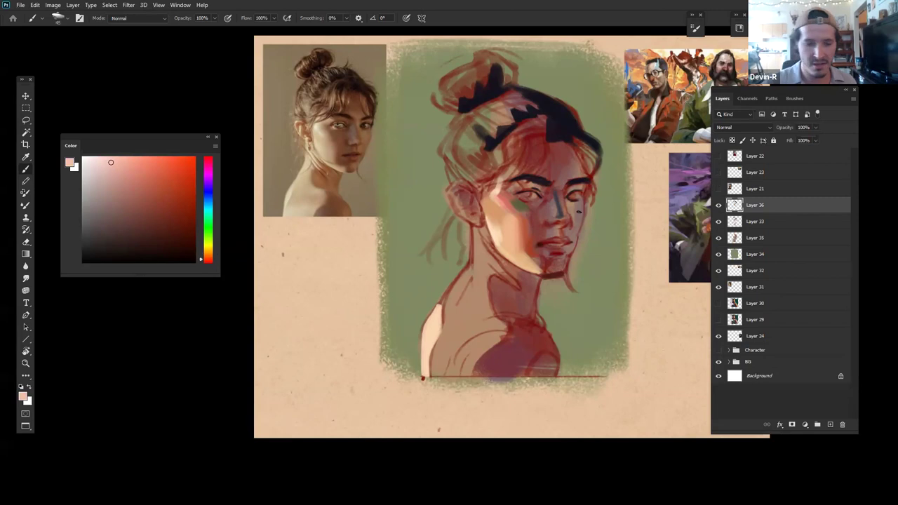
left_click_drag(206, 260, 206, 257)
left_click_drag(119, 194, 120, 184)
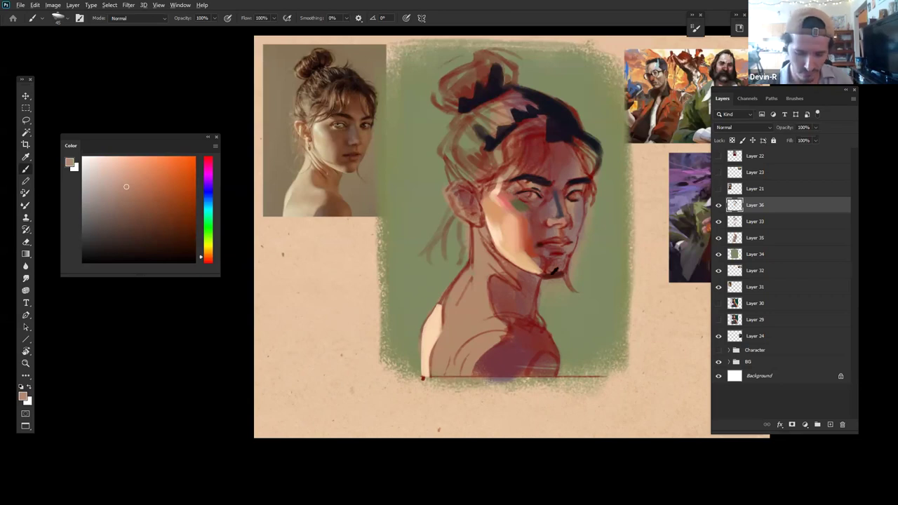
Step: Sample the dark red along the jaw, mute it to reddish brown and touch up the nose bridge beside the far eye
left_click(531, 276, "alt")
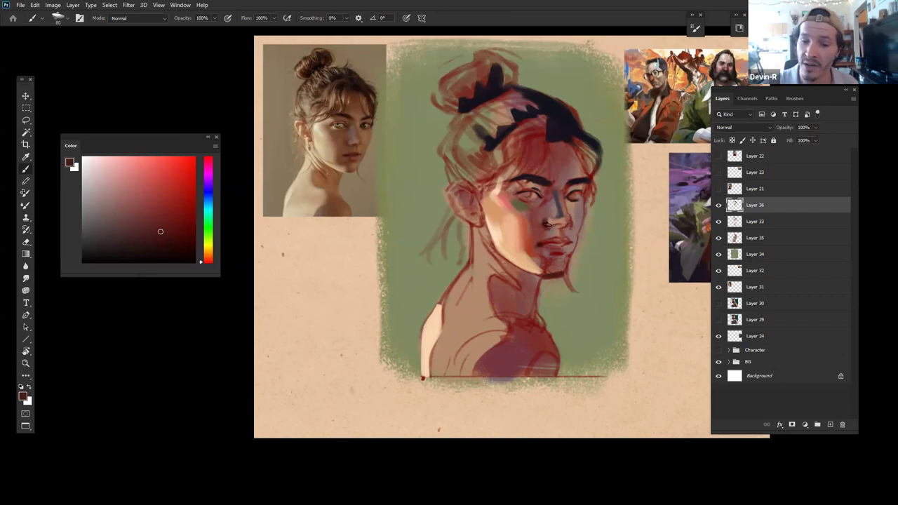
left_click(138, 222)
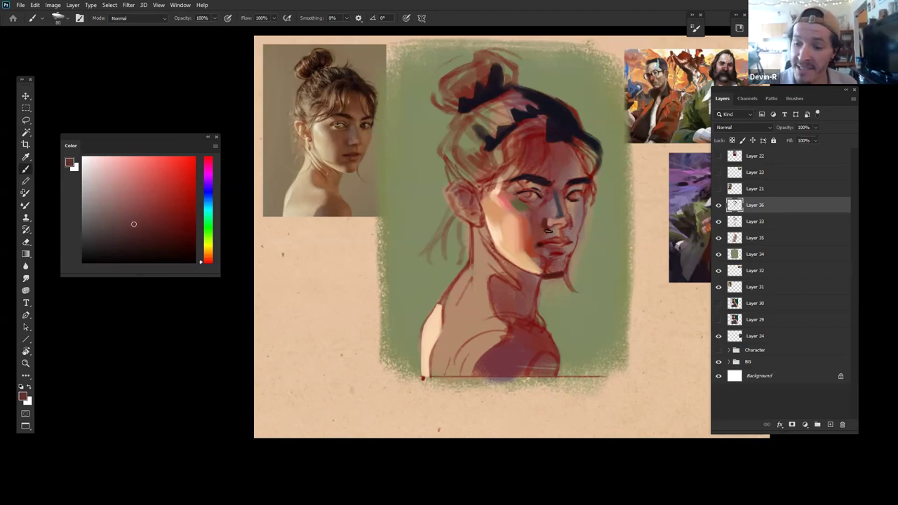
left_click_drag(558, 204, 566, 198)
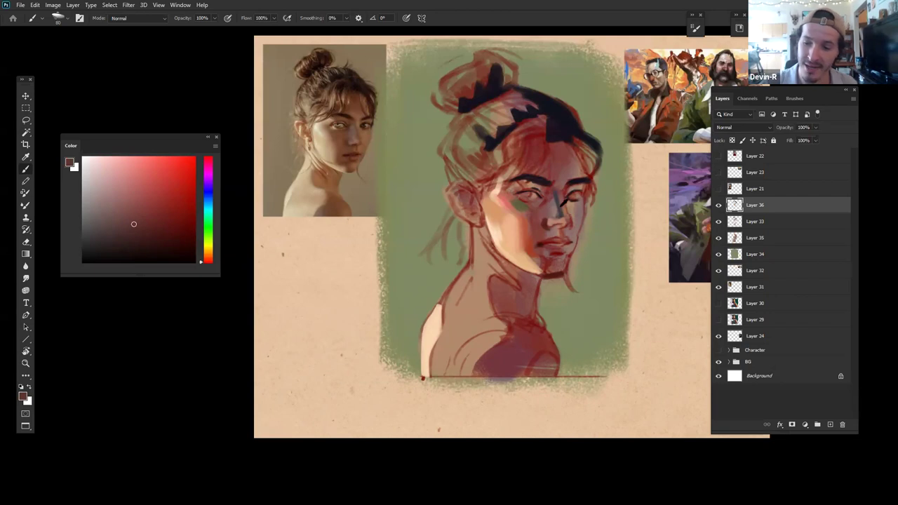
Step: Sample tones around the nose, mix muted and darker mauve-browns and shade the near nostril and the underside of the nose
left_click(543, 220, "alt")
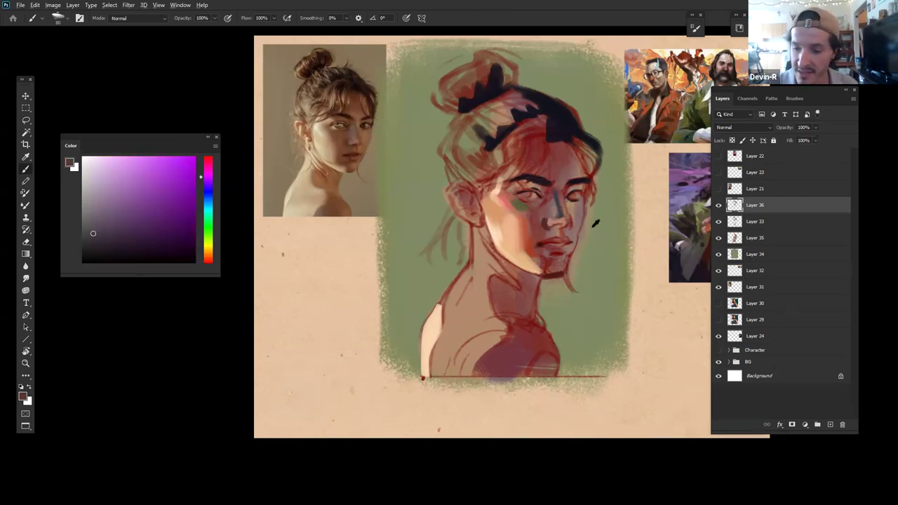
left_click(548, 219, "alt")
left_click(116, 217)
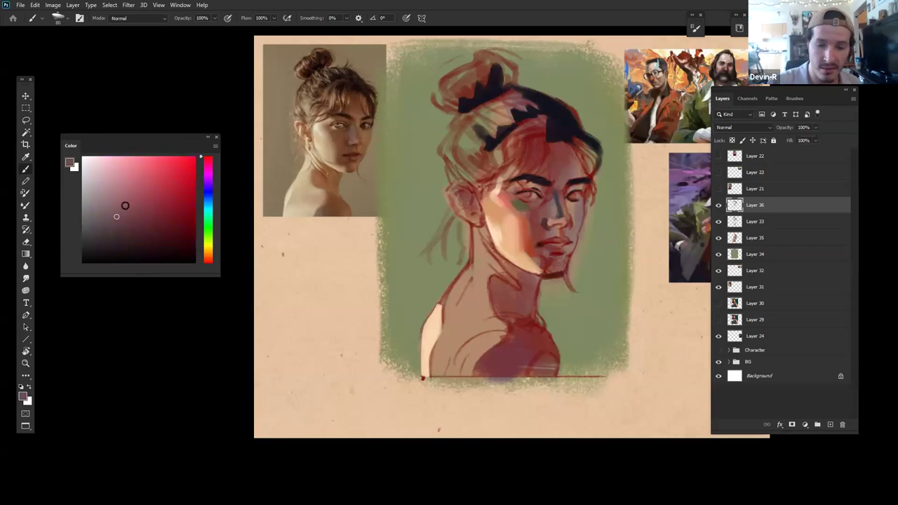
left_click_drag(545, 220, 548, 229)
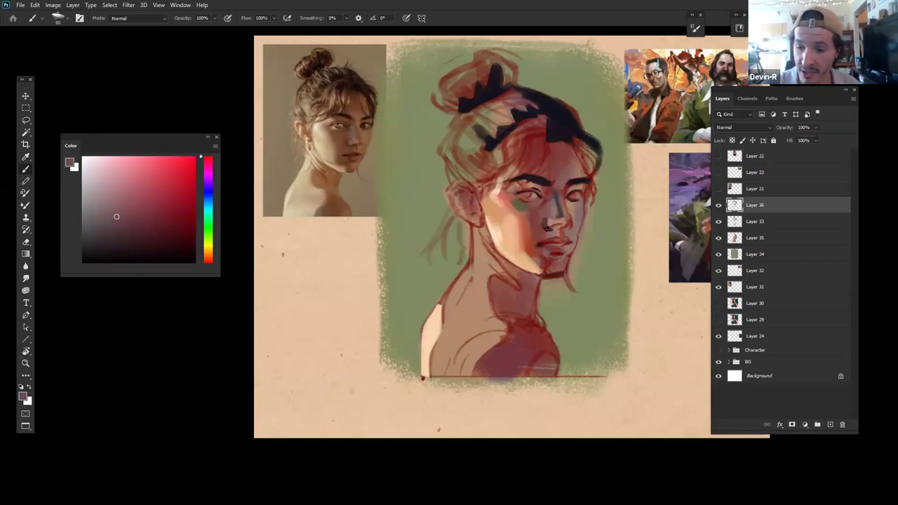
left_click_drag(118, 222, 124, 226)
left_click_drag(540, 226, 544, 225)
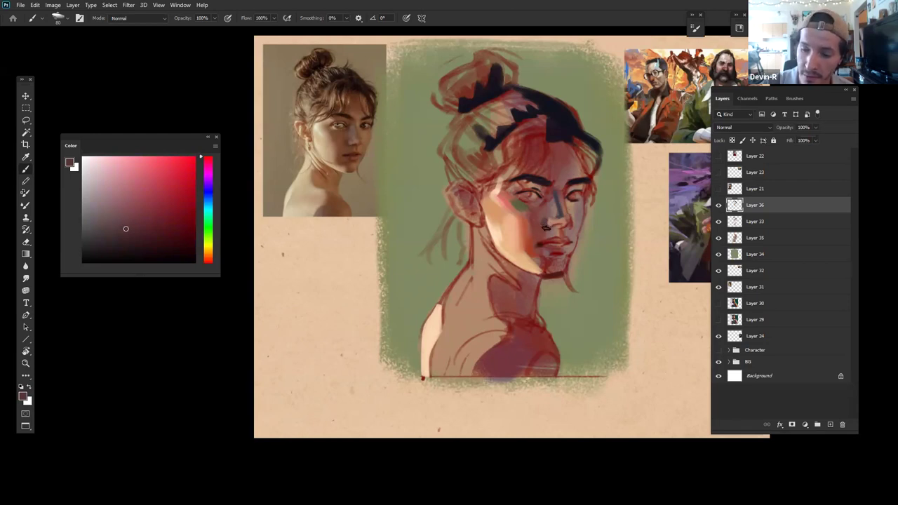
left_click(550, 225, "alt")
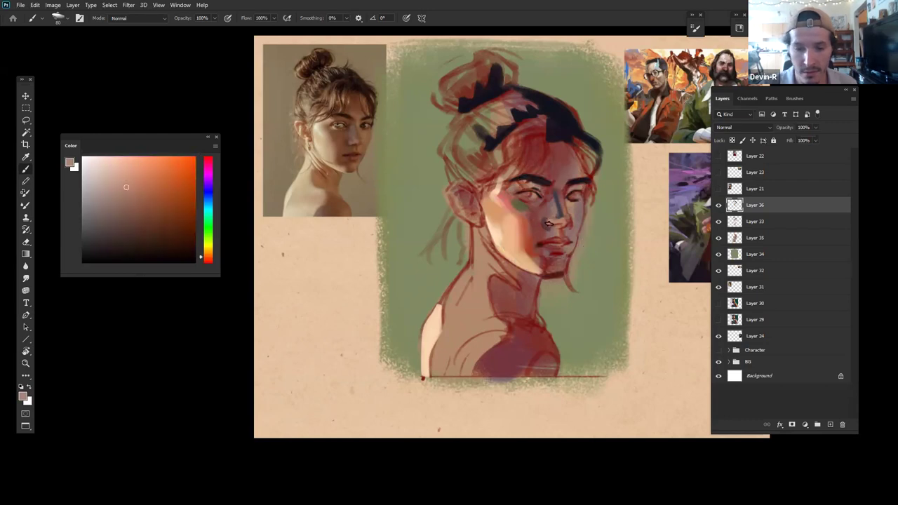
left_click(549, 215, "alt")
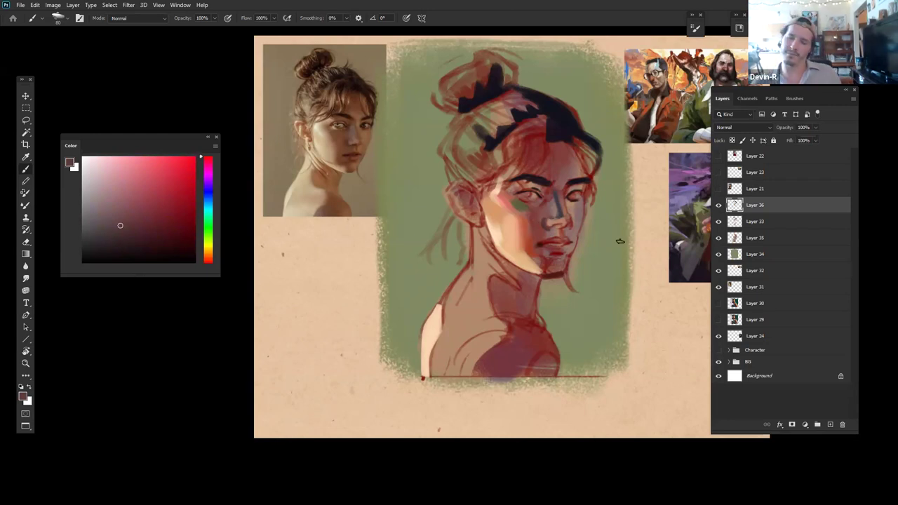
Step: Mix a dark wine red and deepen the line and shadows of the lips with a smaller brush
left_click(153, 227)
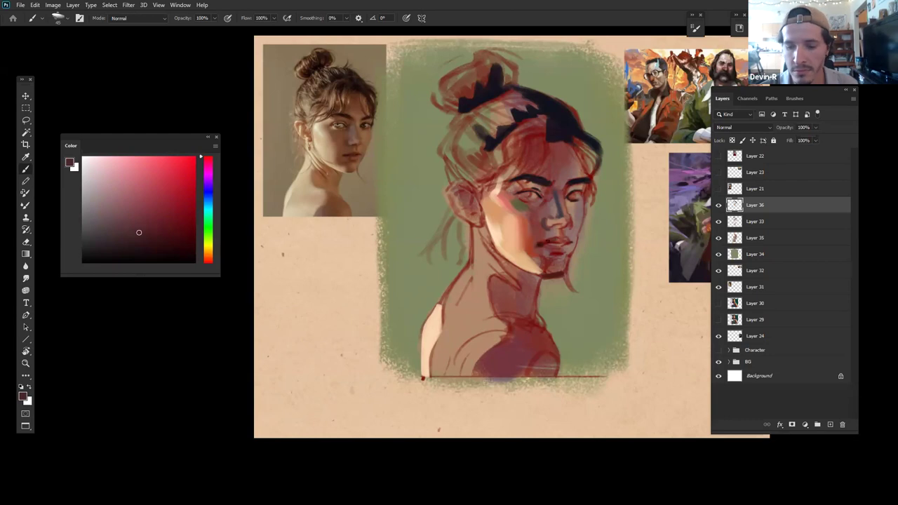
left_click(157, 220)
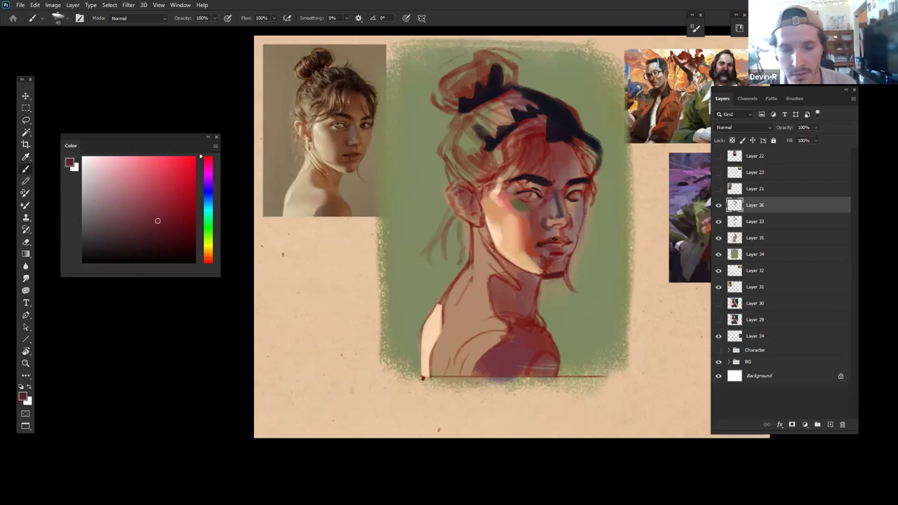
left_click_drag(157, 221, 159, 230)
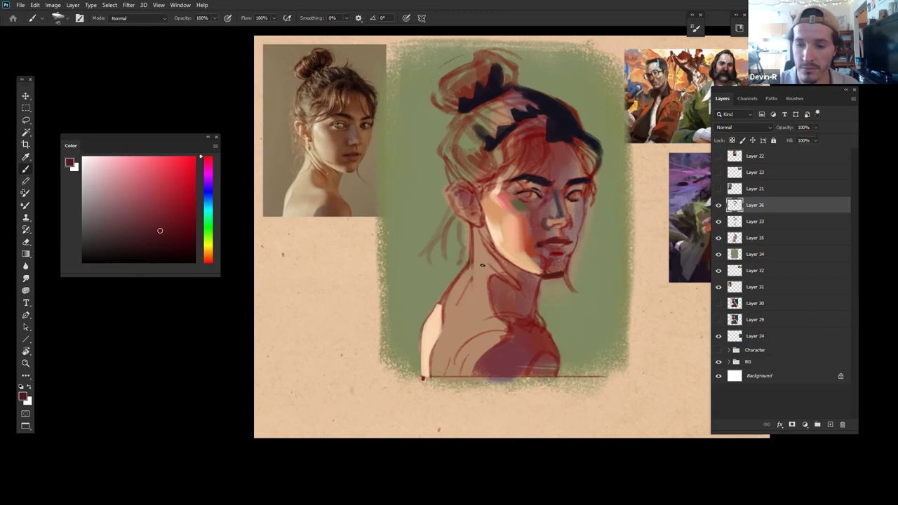
Step: Mix muted salmon and light orange with a 100 px brush and paint the lit skin around the near eye's outer corner, resampling nearby skin tones
left_click(134, 188)
left_click(205, 255)
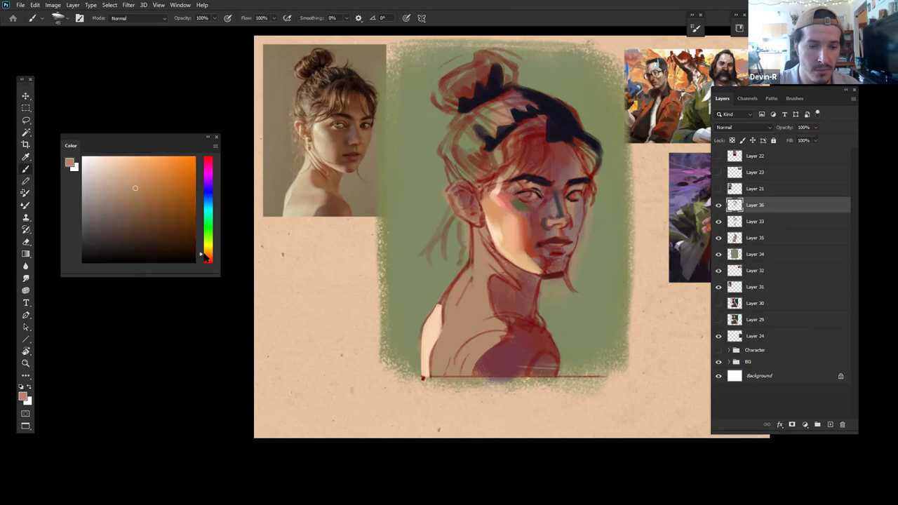
left_click(206, 260)
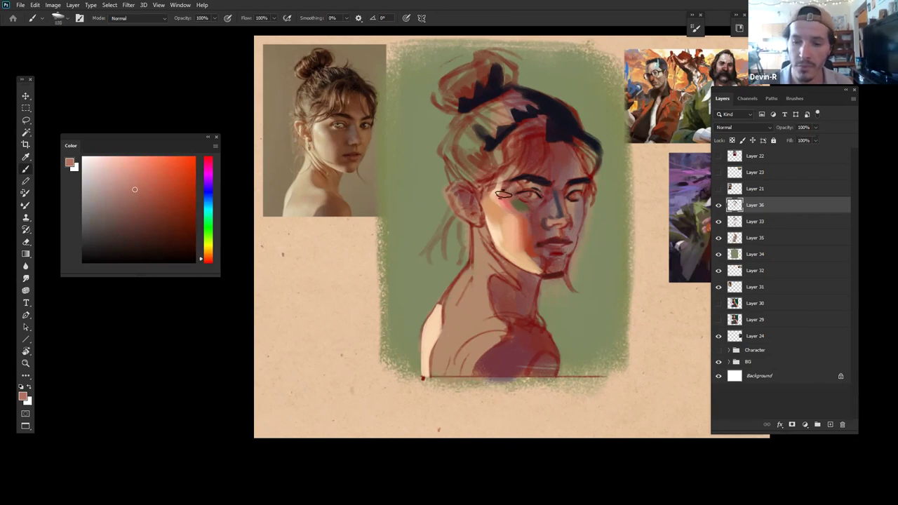
left_click(511, 210, "alt")
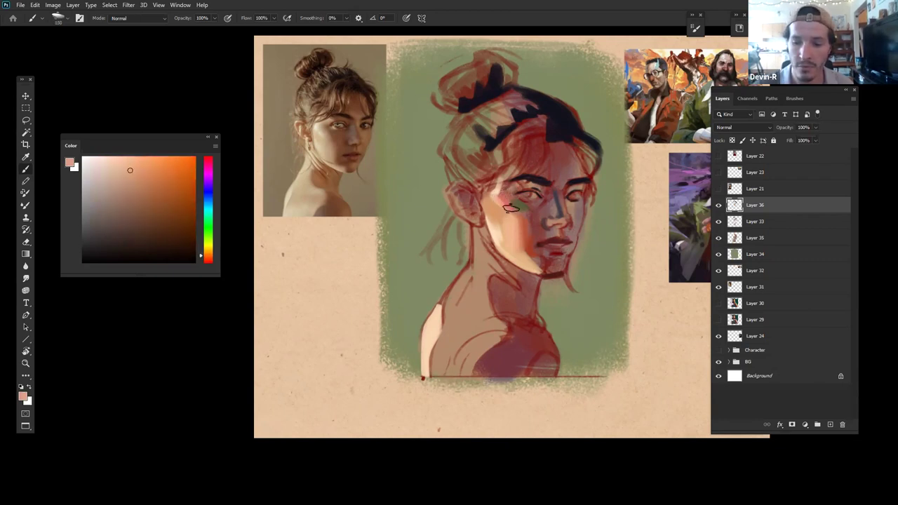
left_click(136, 173)
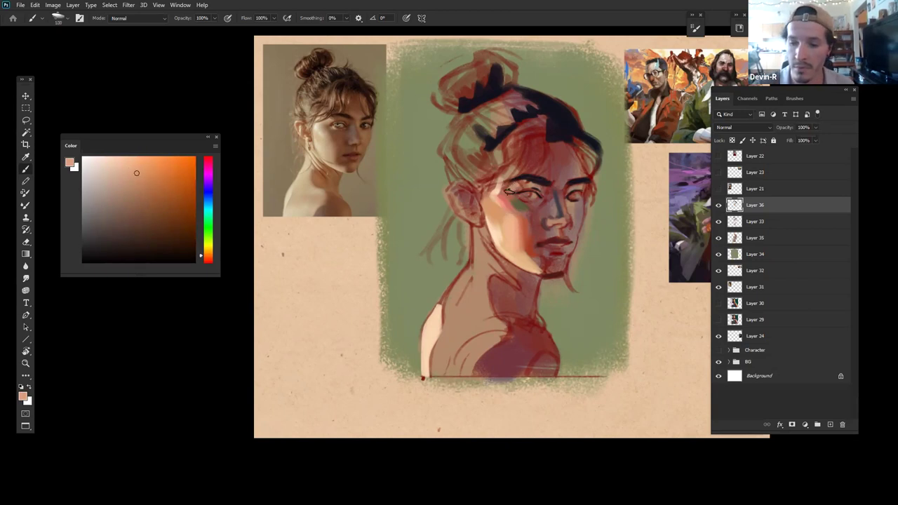
left_click(133, 162)
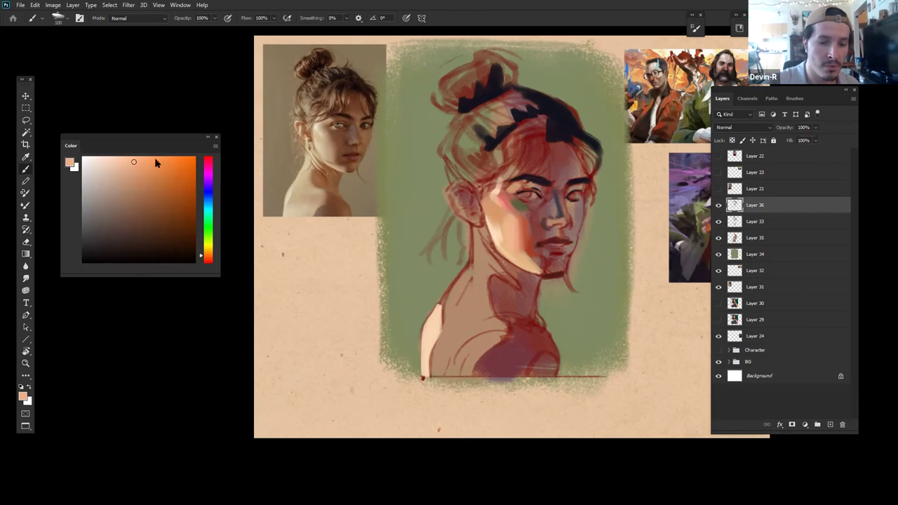
left_click(205, 254)
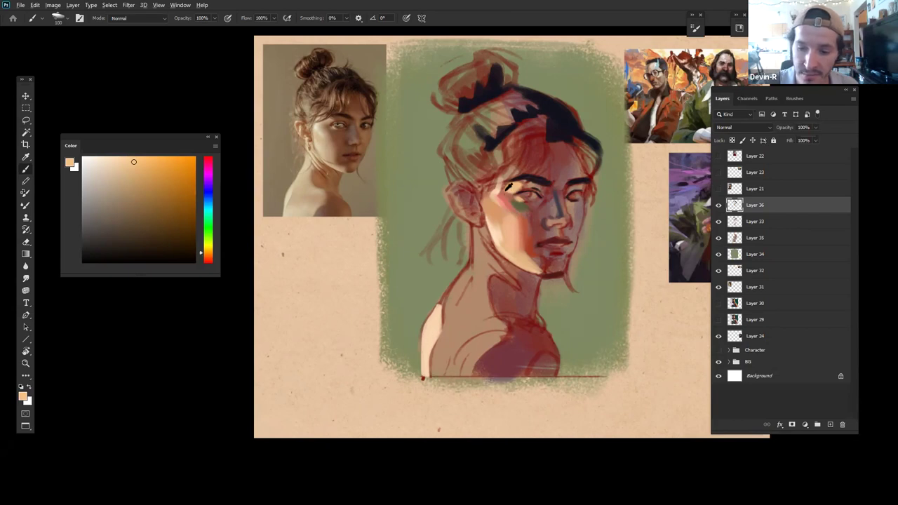
left_click(506, 188, "alt")
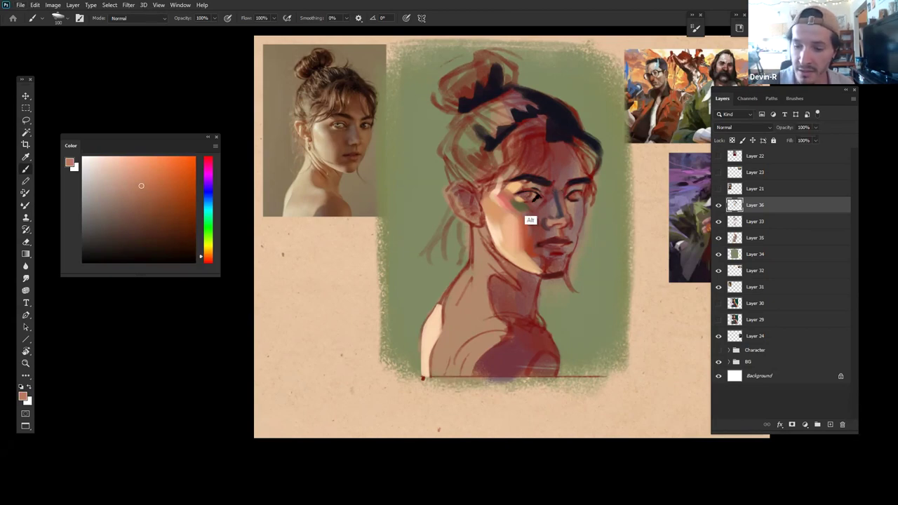
left_click(525, 182, "alt")
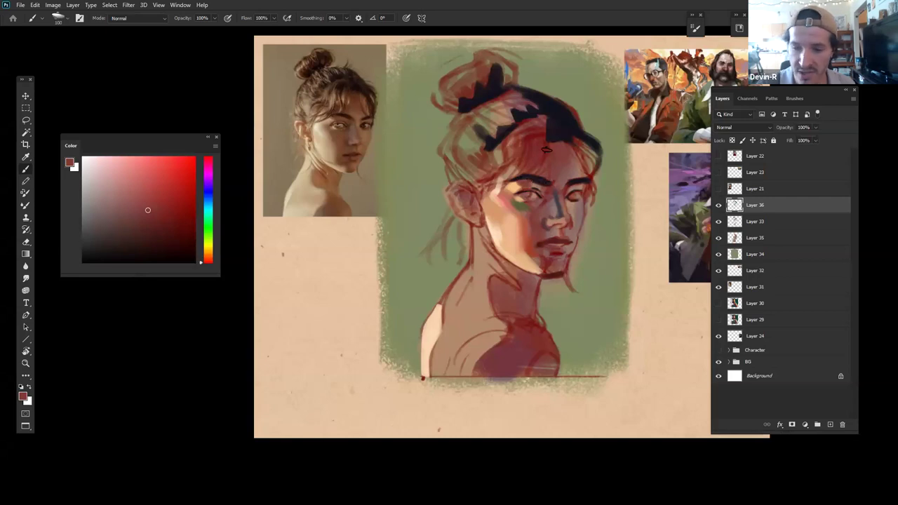
Step: Sample the near-black hair color and paint a dark strand falling from the hairline across the forehead, undoing one stroke
left_click(552, 116, "alt")
left_click_drag(542, 120, 527, 144)
key("ctrl+z")
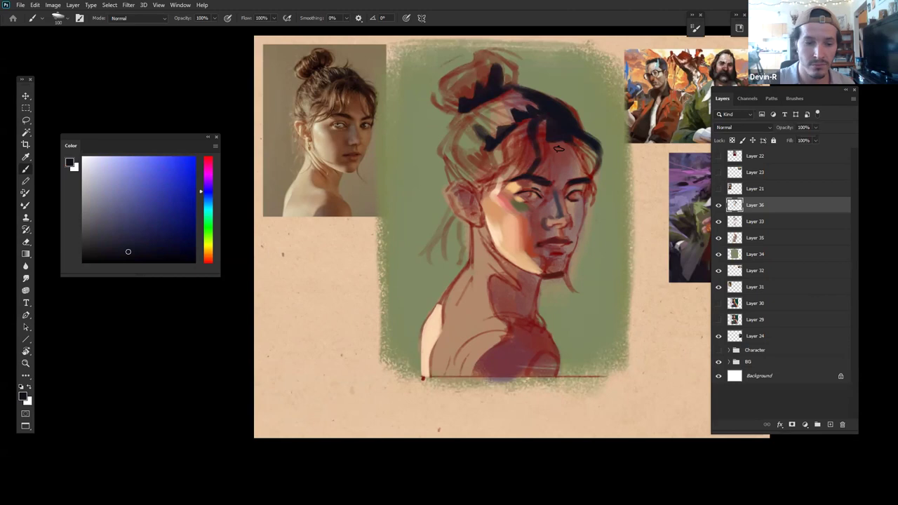
Step: Mix a warm brown, enlarge the brush to 300 px and fill the upper forehead below the hairline, shifting the paint to a saturated red-brown
left_click(208, 257)
left_click(155, 225)
left_click_drag(155, 225, 157, 220)
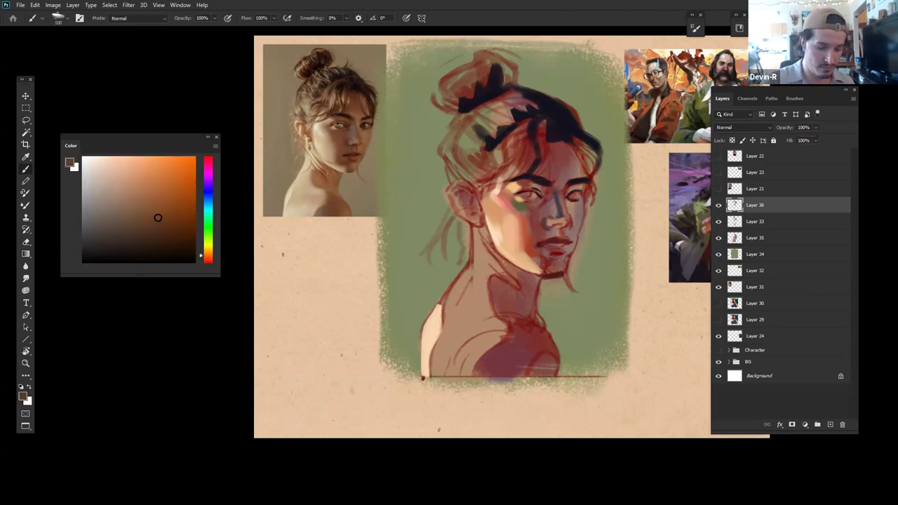
key("bracketright")
key("bracketright")
key("bracketright")
key("bracketright")
key("bracketright")
key("bracketright")
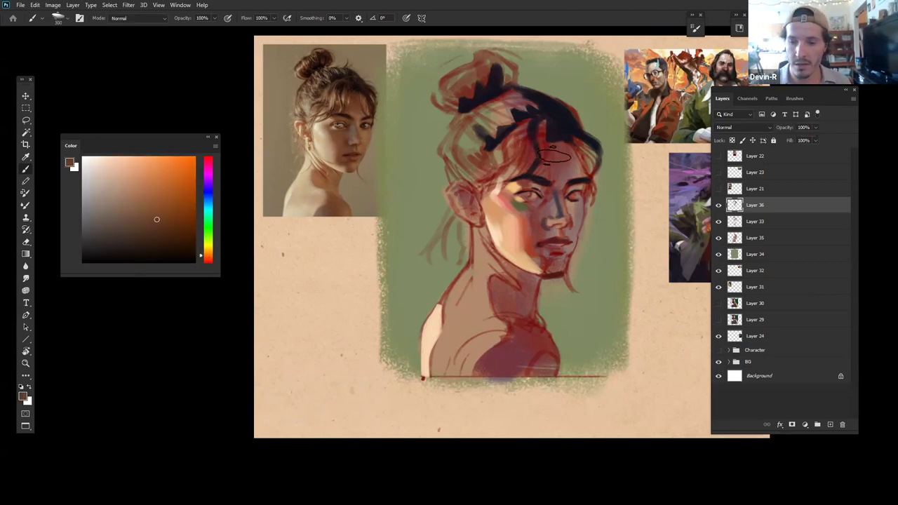
mouse_move(553, 129)
left_mouse_down()
mouse_move(555, 146)
mouse_move(556, 130)
left_mouse_up()
left_click_drag(180, 219, 173, 218)
left_click_drag(205, 258, 205, 263)
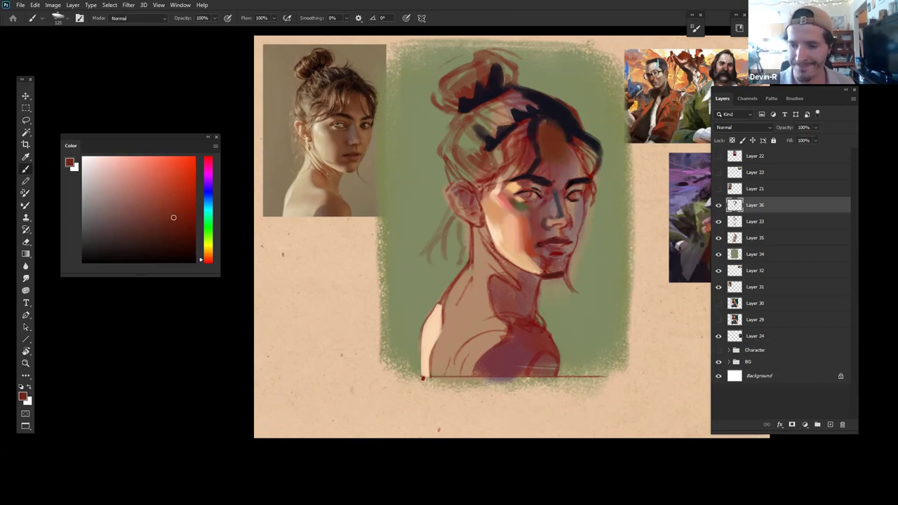
Step: Sample the shadow at the nose bridge, shift it to a dark plum purple and shade the near eye's inner corner
left_click(555, 195, "alt")
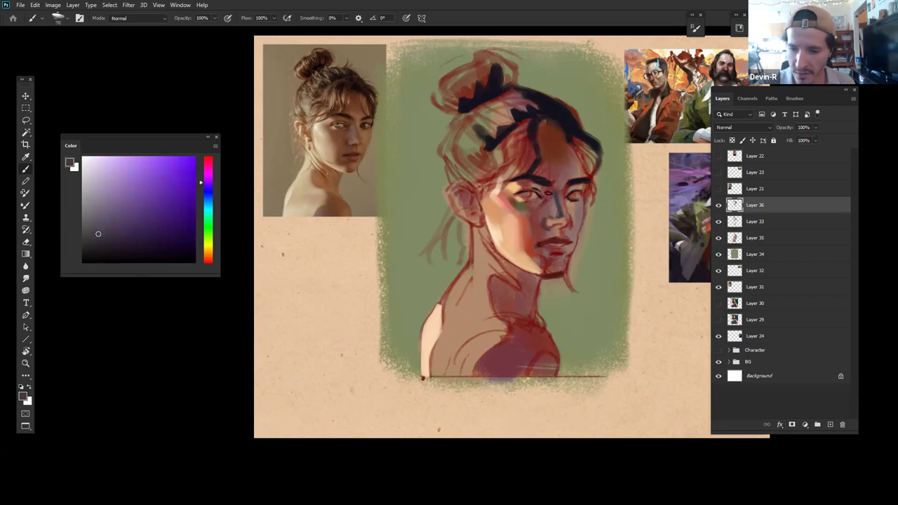
left_click(117, 235)
left_click_drag(205, 185, 207, 166)
left_click(137, 222)
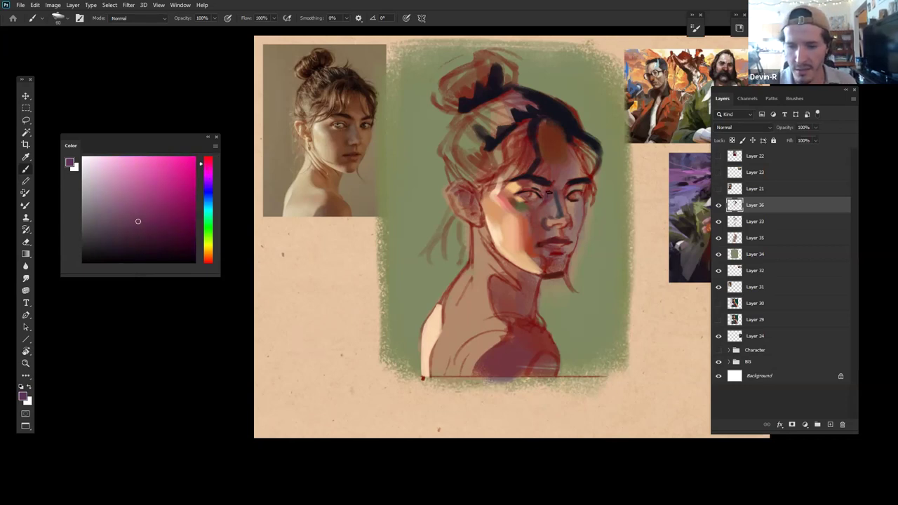
left_click_drag(138, 221, 149, 230)
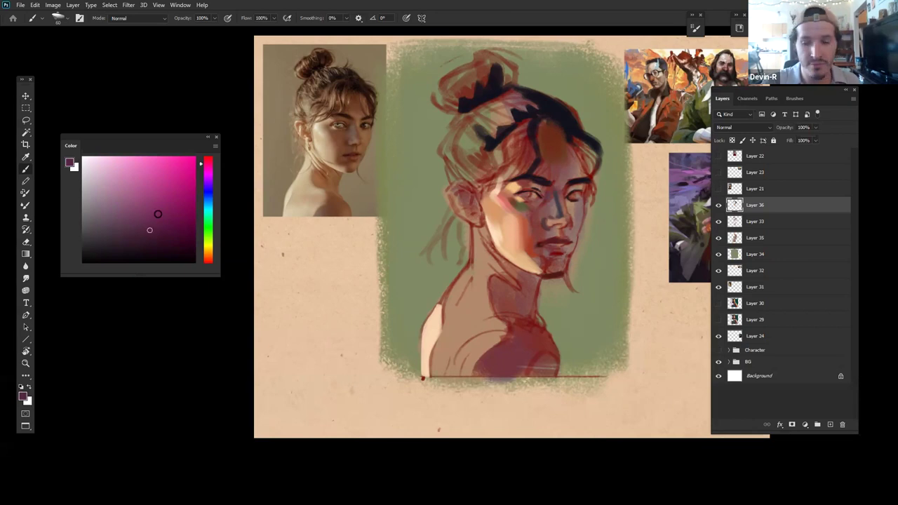
left_click(126, 245)
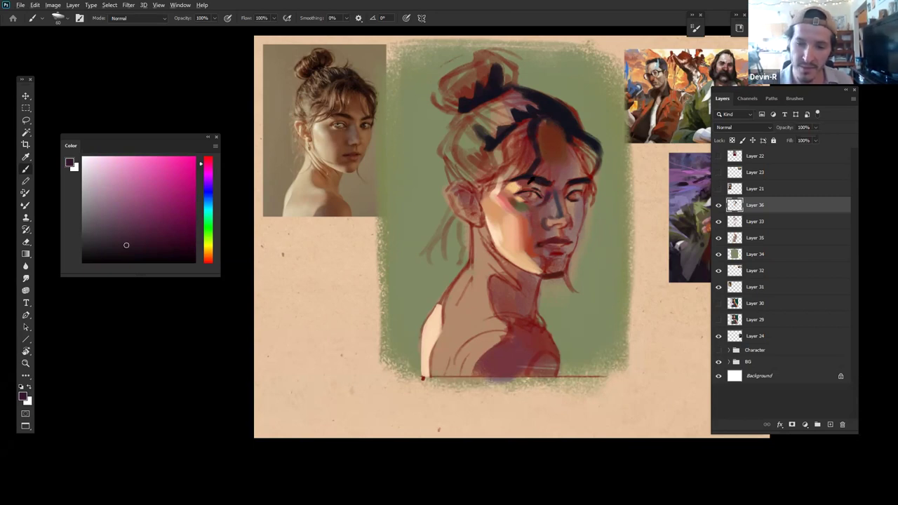
Step: Sample the forehead brown, lighten it to a muted red and blend around the near brow and eyelid with a 100 px brush
left_click(556, 146, "alt")
left_click(141, 196)
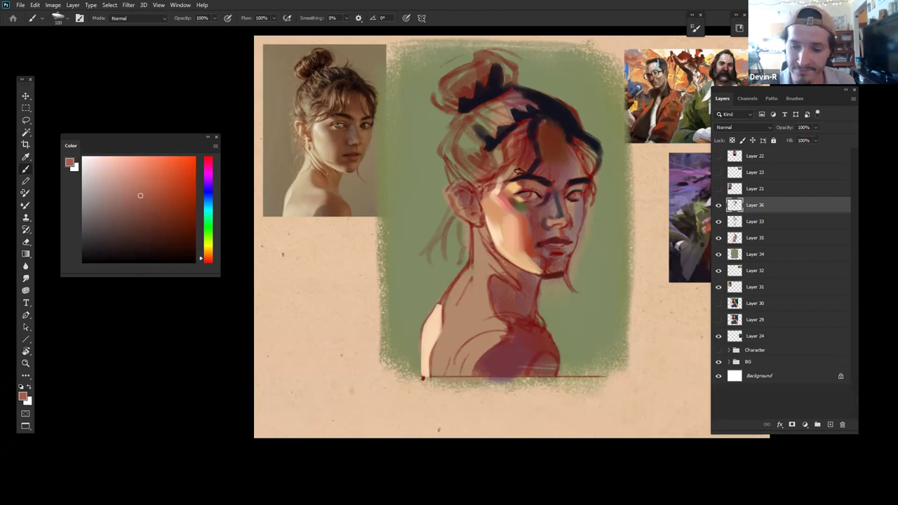
left_click(523, 181, "alt")
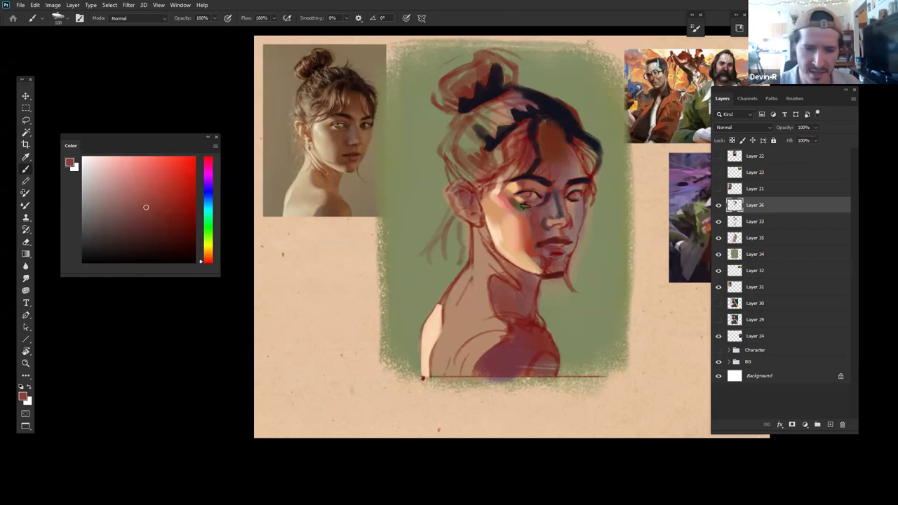
Step: Shift the paint from muted tan to a lighter, more saturated ochre and dab it on the nose bridge between the brows
left_click(208, 253)
left_click_drag(149, 207, 120, 189)
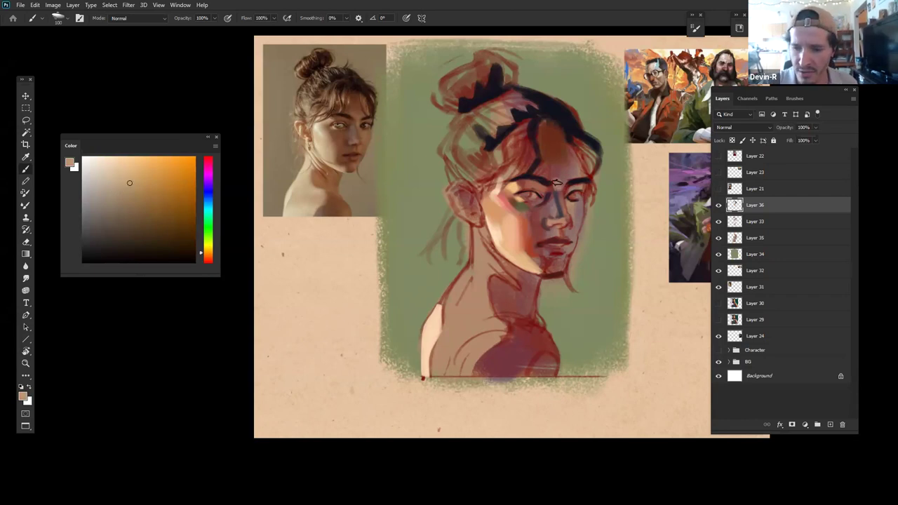
left_click(146, 188)
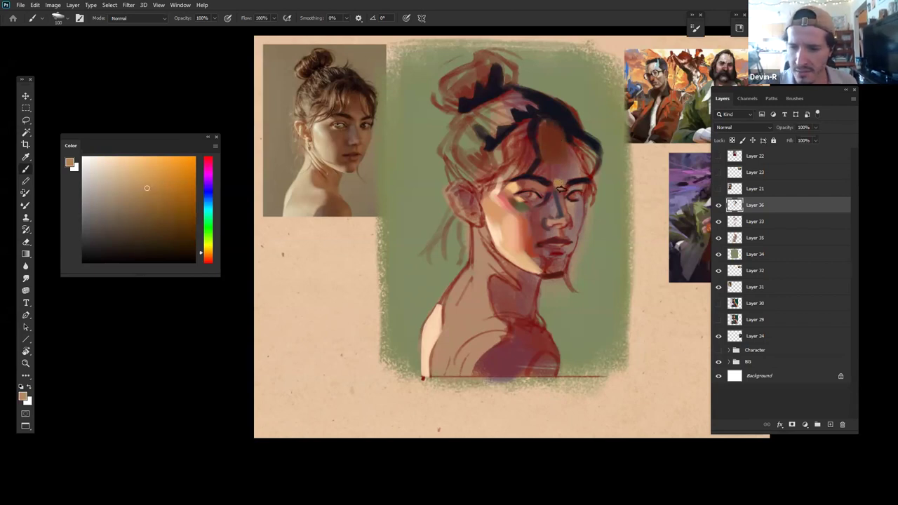
left_click(143, 177)
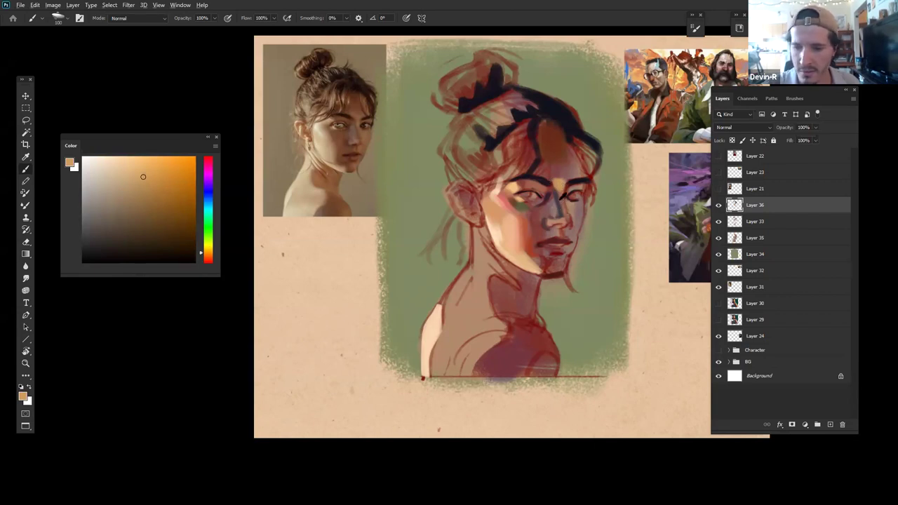
Step: Sample the ochre between the brows, shift it to a muted rose and blend the nose bridge with resampled ochre and red-brown skin tones
left_click(560, 188, "alt")
left_click(208, 159)
left_click_drag(121, 209, 139, 207)
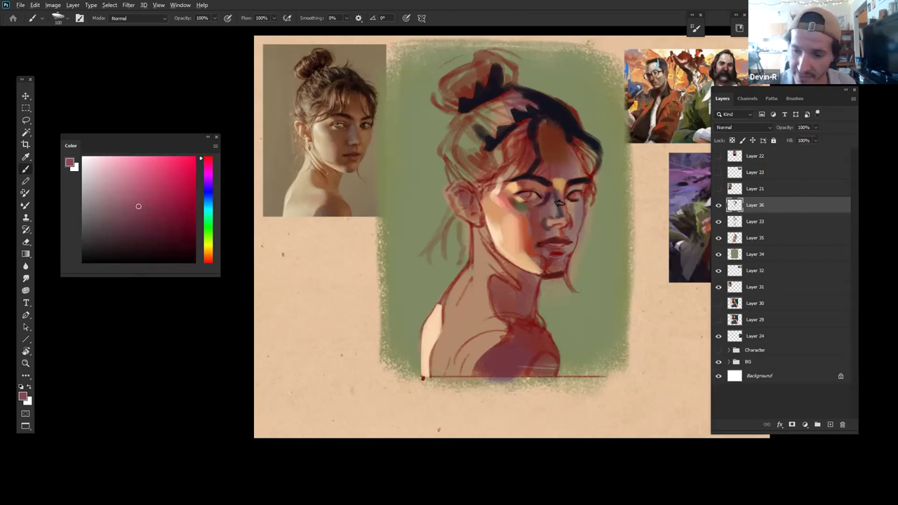
left_click(554, 217, "alt")
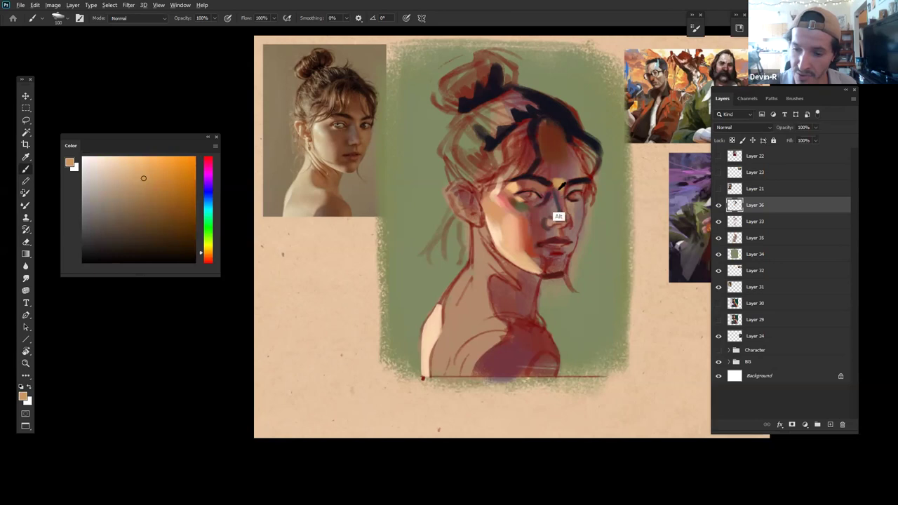
left_click(566, 214, "alt")
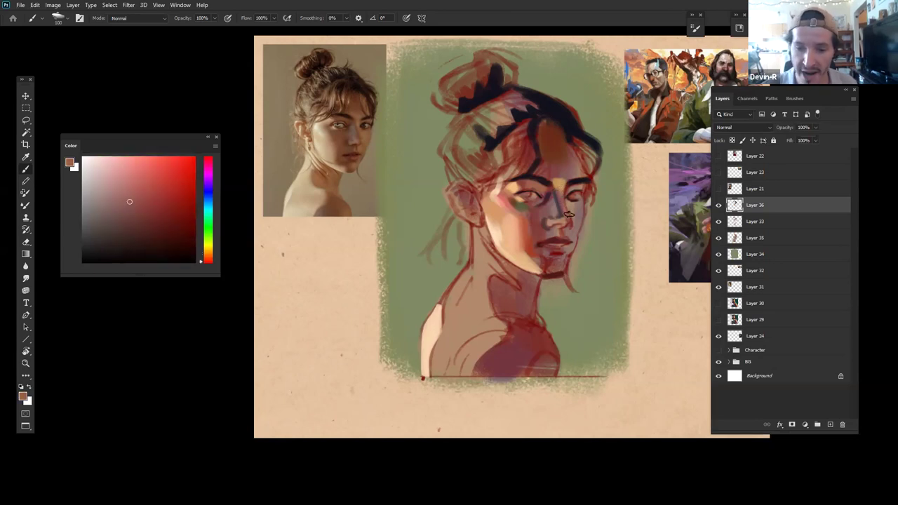
Step: Shade the far eye's inner corner with a 90 px brush, shifting the paint from dark maroon through muted mauve to a stronger brick red
left_click_drag(131, 205, 136, 236)
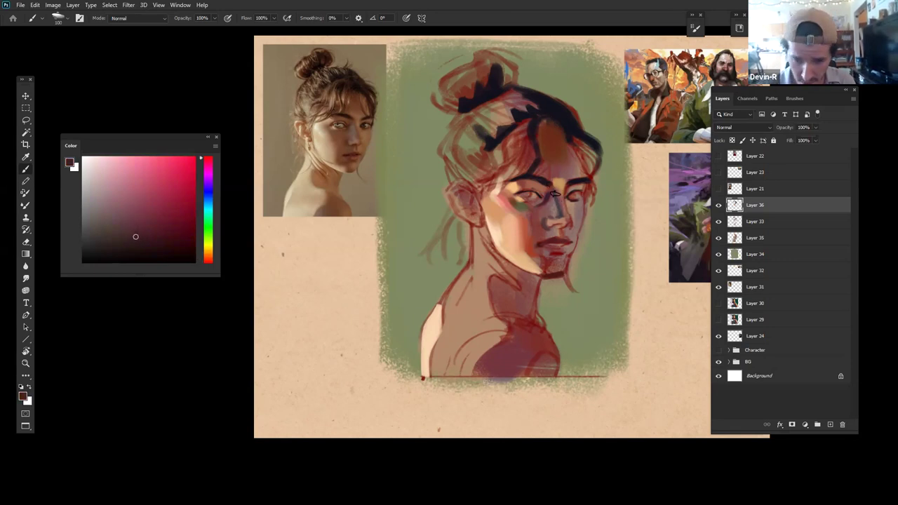
key("bracketleft")
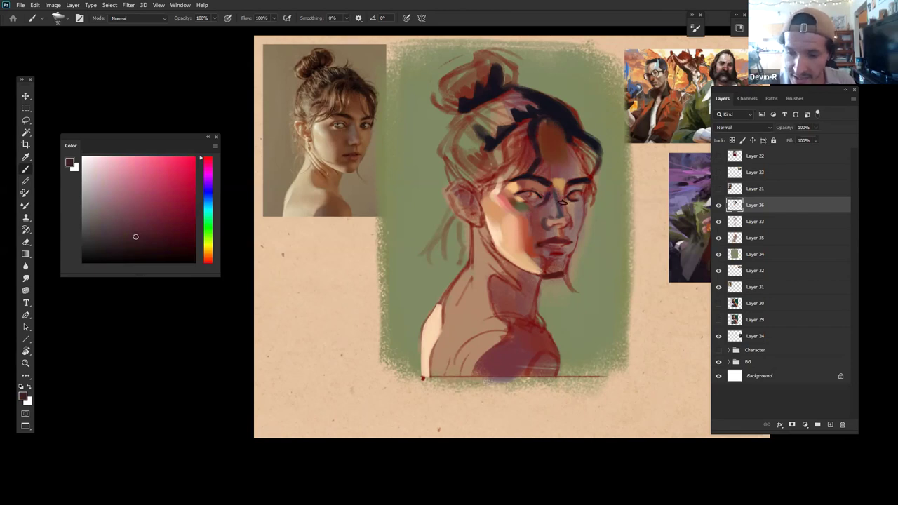
left_click_drag(132, 226, 132, 212)
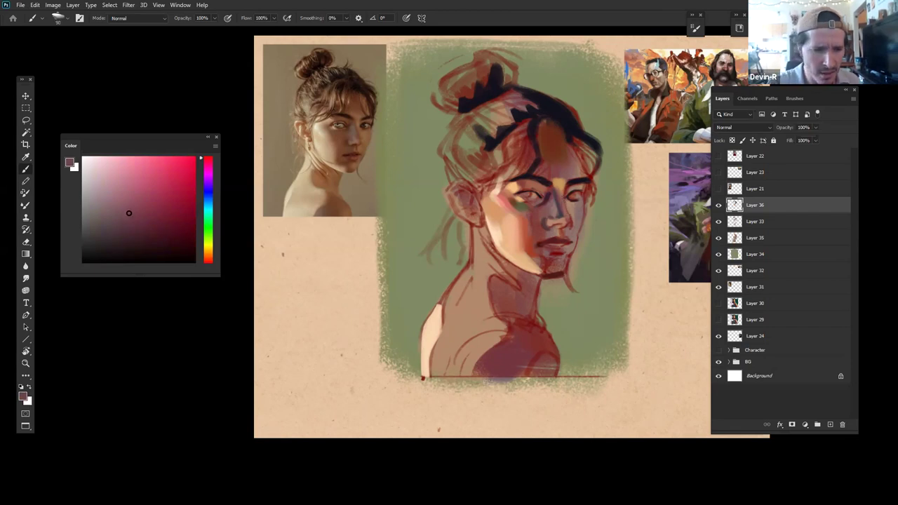
left_click(207, 261)
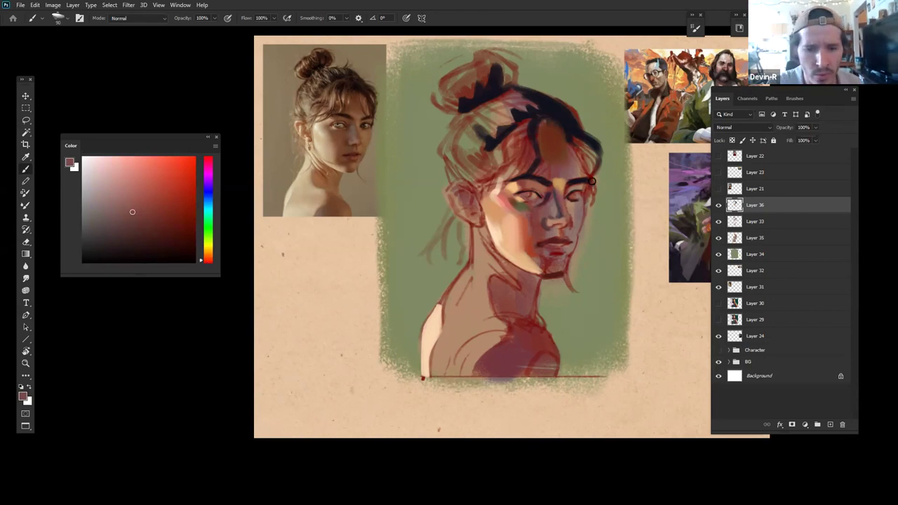
left_click(157, 201)
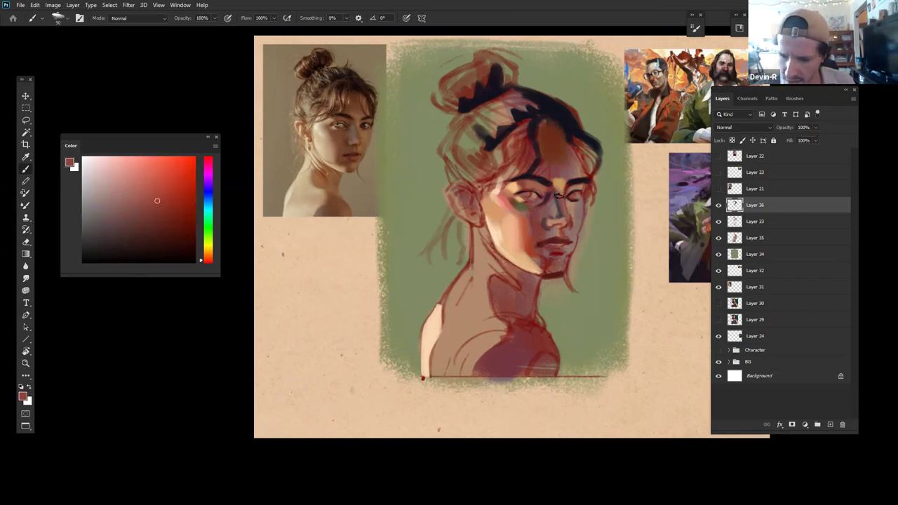
left_click_drag(562, 202, 573, 197)
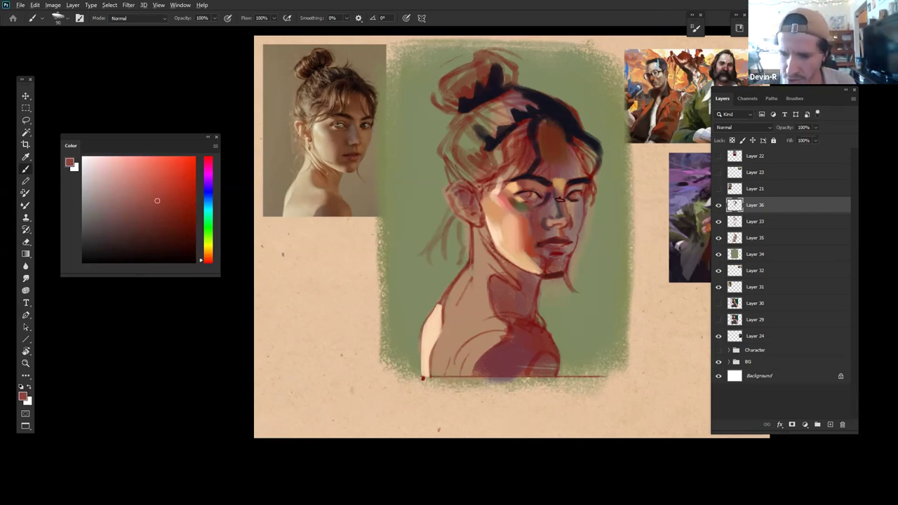
Step: Mix a dark, desaturated olive green and paint the far eye's iris with a 30 px brush
key("z")
left_click(604, 245, "alt")
mouse_move(601, 247)
left_mouse_down()
mouse_move(611, 236)
mouse_move(581, 259)
mouse_move(571, 237)
left_mouse_up()
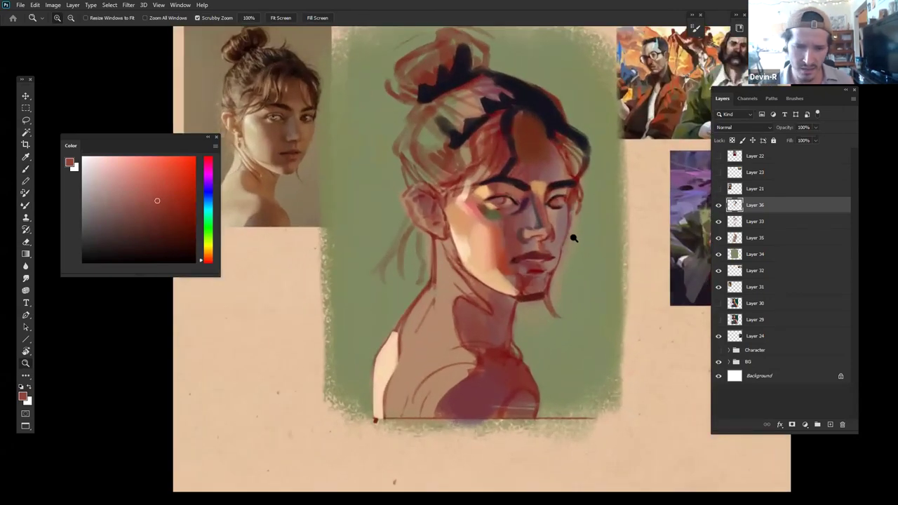
key("b")
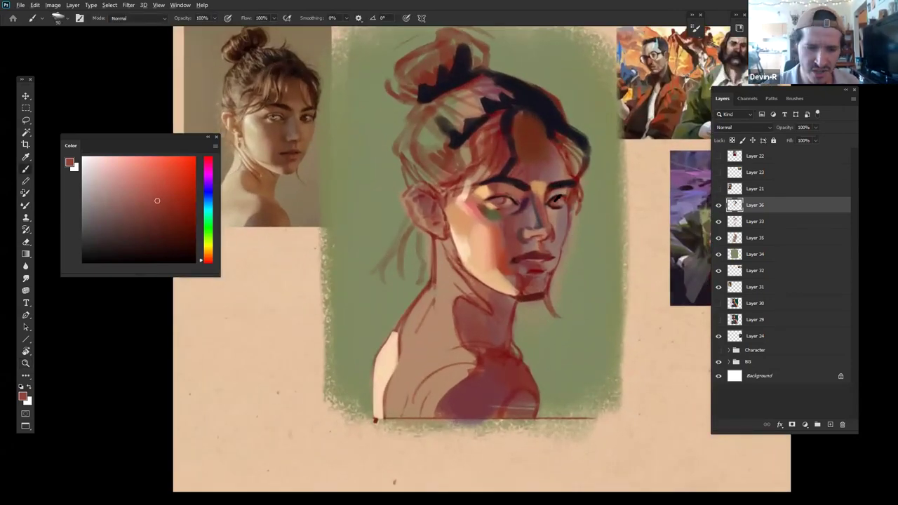
left_click(208, 257)
left_click(162, 214)
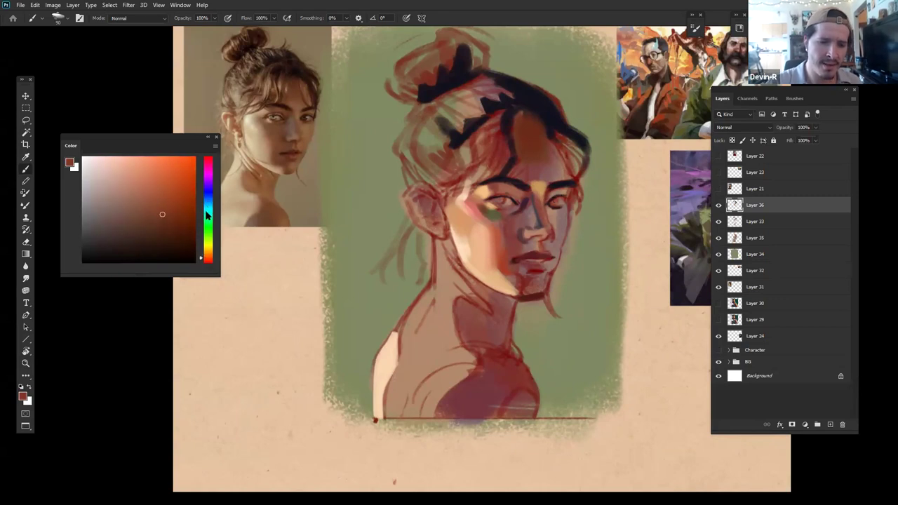
left_click_drag(206, 216, 206, 240)
left_click(156, 230)
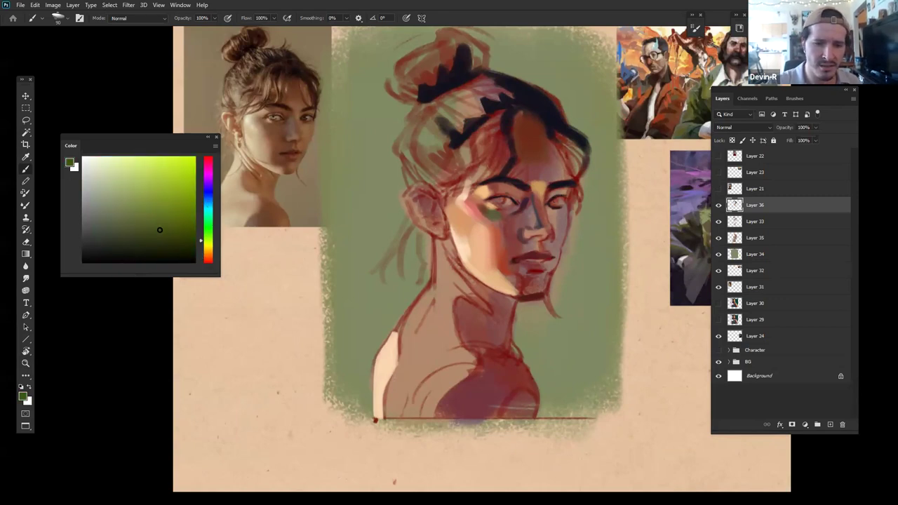
left_click(126, 226)
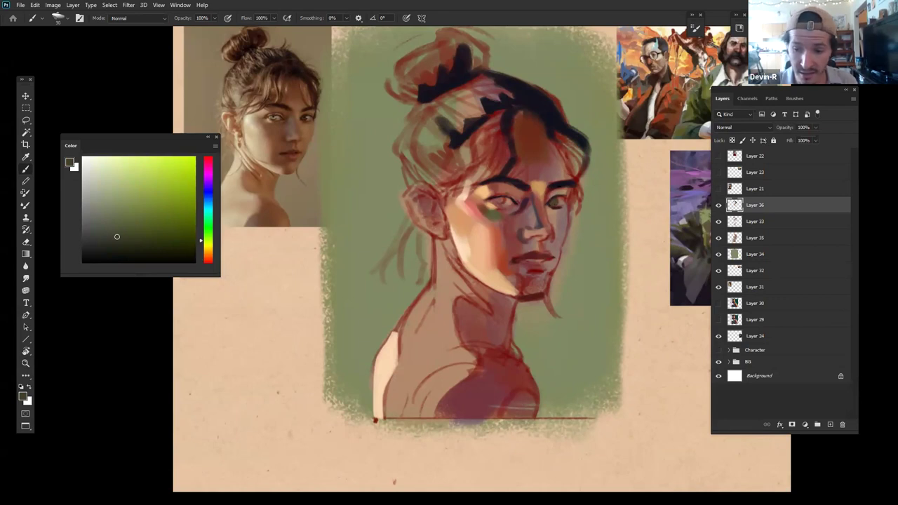
Step: Sample the far eye's color and darken the eye details with a near-black purple using a 20 px brush
left_click(567, 205, "alt")
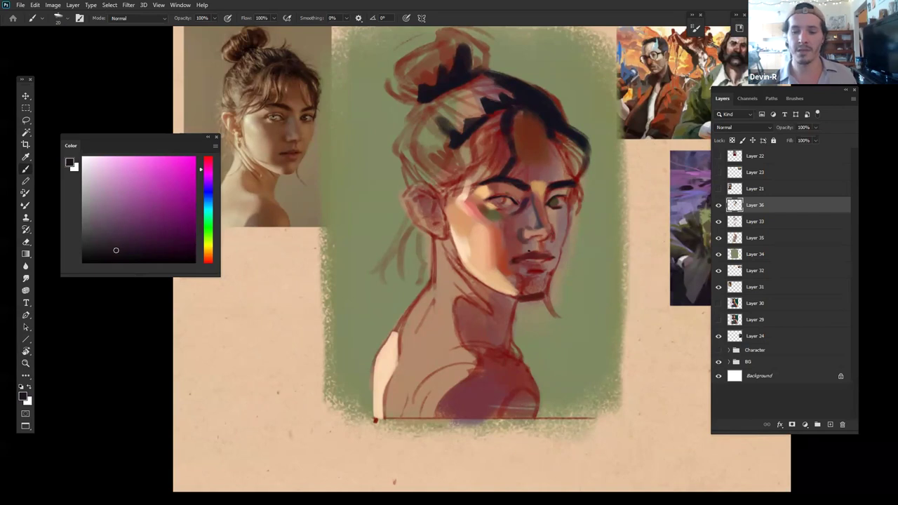
left_click_drag(533, 273, 565, 266)
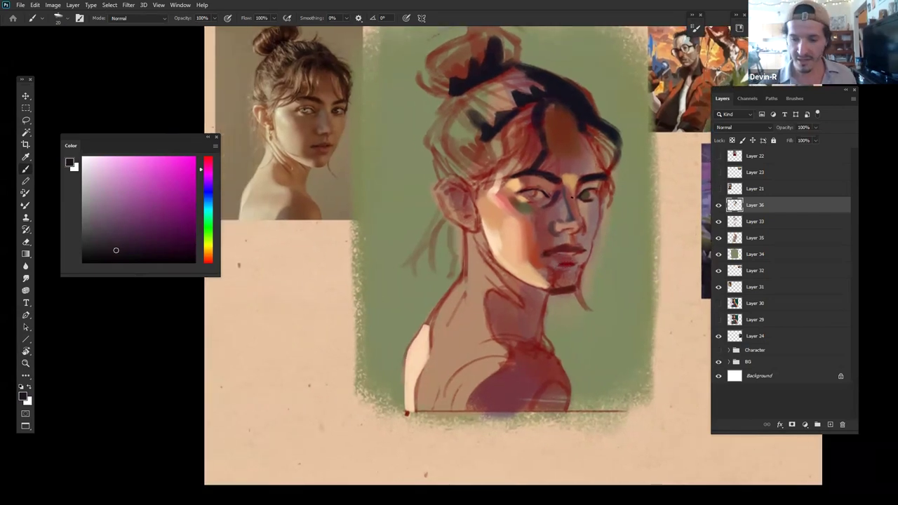
Step: Enlarge the brush and sample reddish and dark shadow tones around the painted portrait's inner brow and nose
left_click(561, 181, "alt")
key("bracketright")
key("bracketright")
key("bracketright")
key("bracketright")
key("bracketright")
key("bracketright")
key("bracketright")
key("bracketright")
key("bracketright")
key("bracketright")
key("bracketright")
key("bracketright")
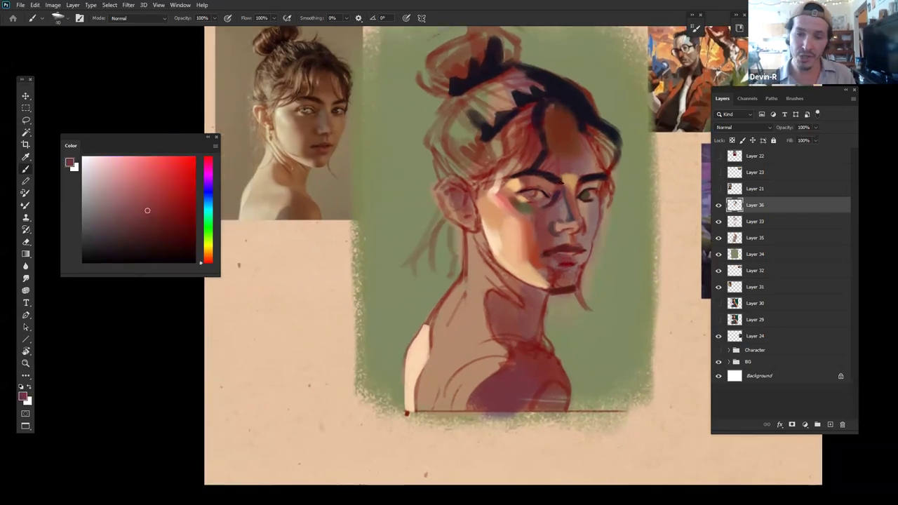
left_click(555, 176, "alt")
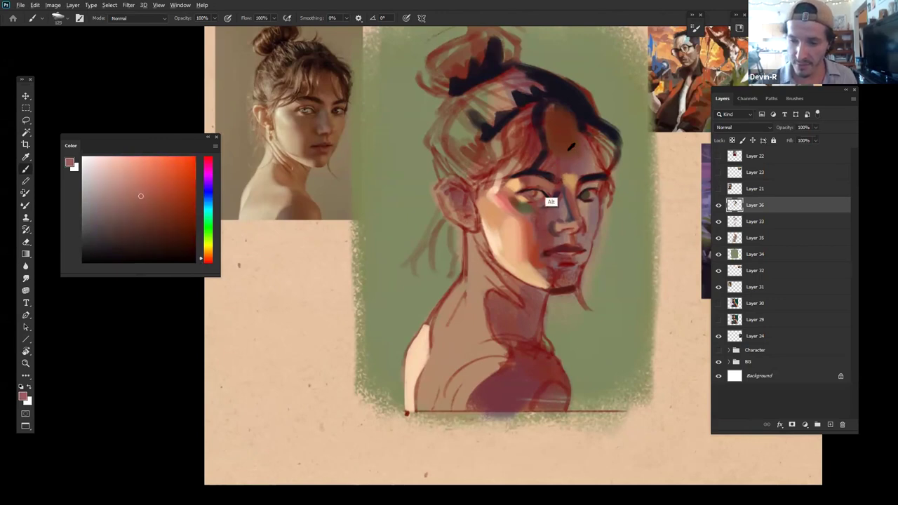
left_click(552, 202, "alt")
left_click_drag(611, 238, 596, 192)
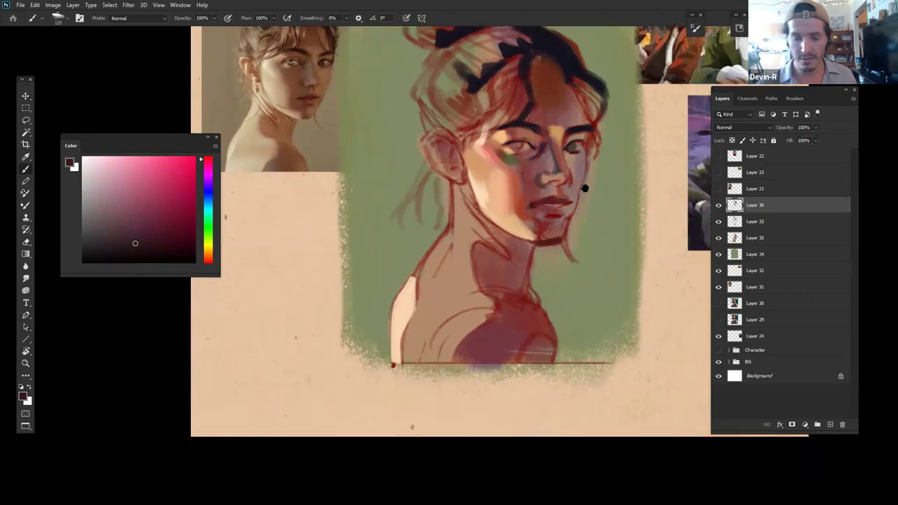
Step: Paint a small near-black red accent at the painted mouth corner with a color darkened from a sampled tone
left_click(530, 210, "alt")
left_click_drag(160, 237, 160, 258)
key("bracketleft")
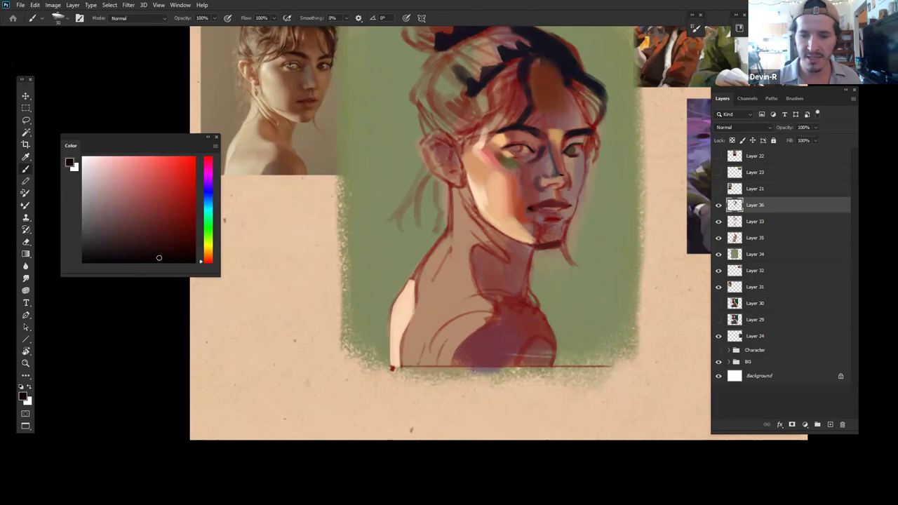
Step: Paint a light peach patch below the mouth corner and soften it with a muted orange-red, based on cheek tones
left_click(501, 206, "alt")
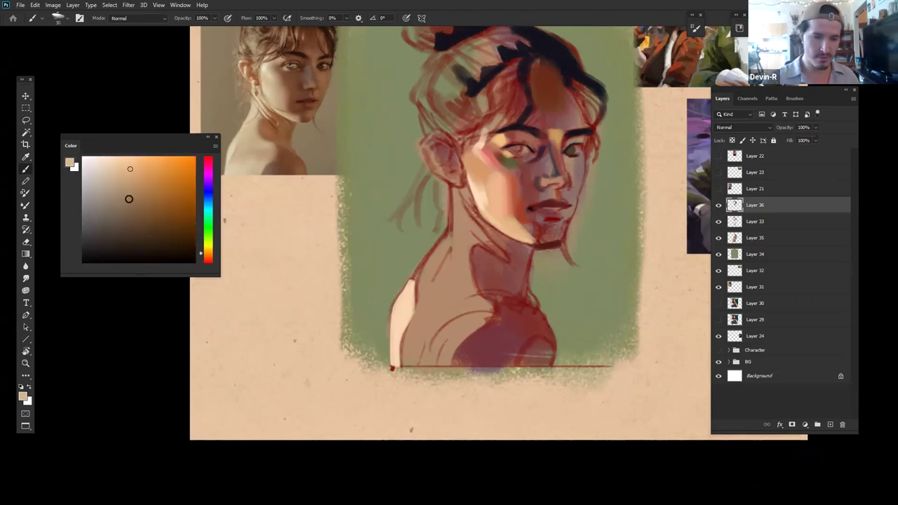
left_click_drag(140, 190, 141, 176)
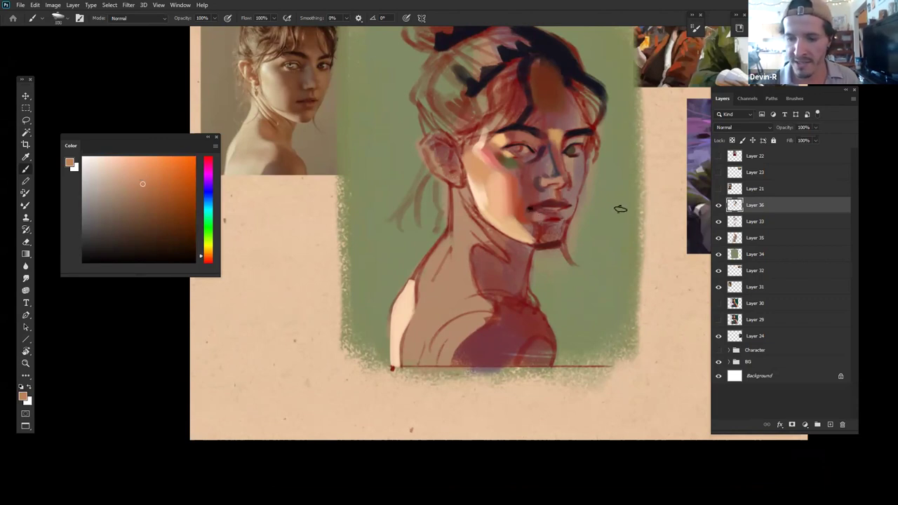
mouse_move(136, 176)
left_mouse_down()
mouse_move(138, 160)
mouse_move(129, 167)
left_mouse_up()
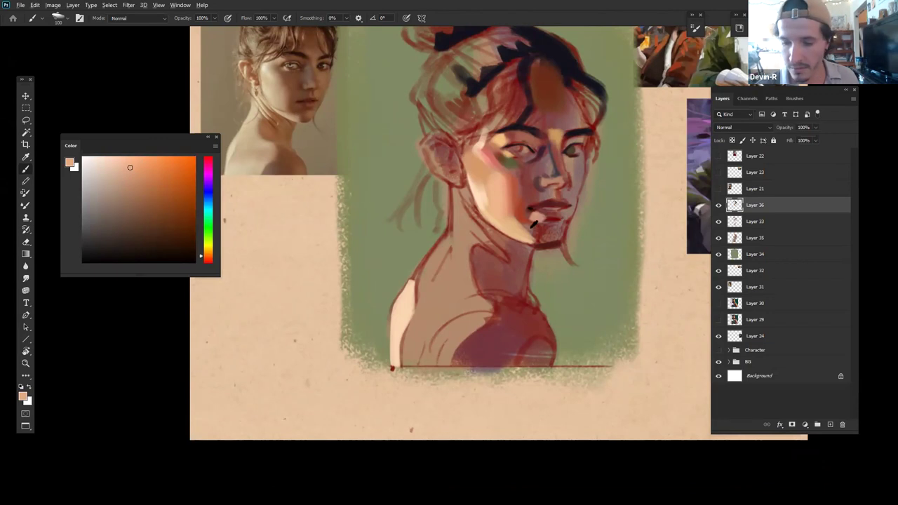
left_click(513, 204, "alt")
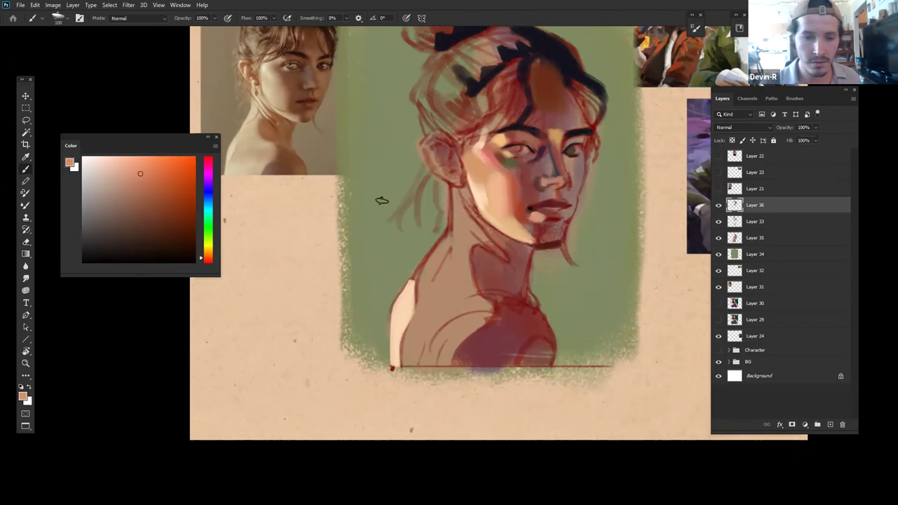
left_click_drag(138, 175, 134, 197)
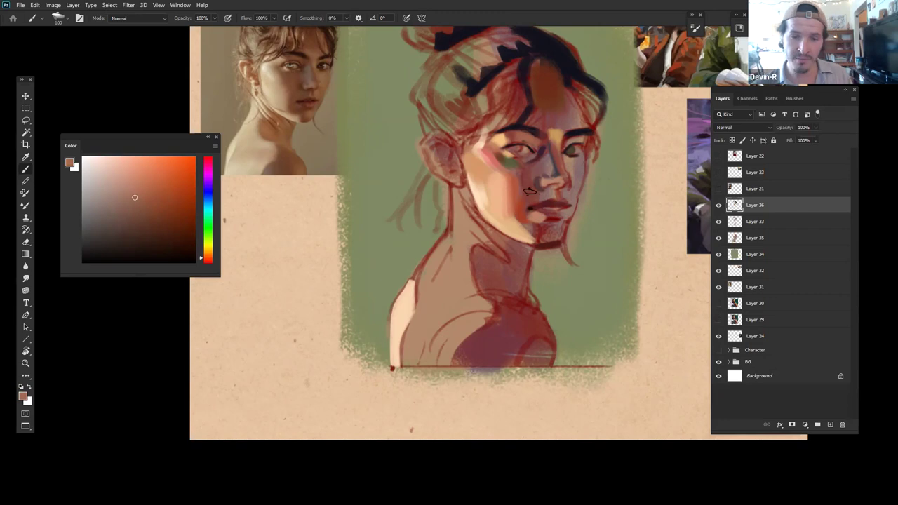
Step: Trace the shadow edge along the cheek, mouth and chin in dark red with a small brush on the reference portrait
key("z")
left_click_drag(319, 138, 423, 203)
left_click_drag(397, 144, 477, 145)
left_click_drag(208, 259, 202, 270)
left_click_drag(126, 197, 222, 192)
key("b")
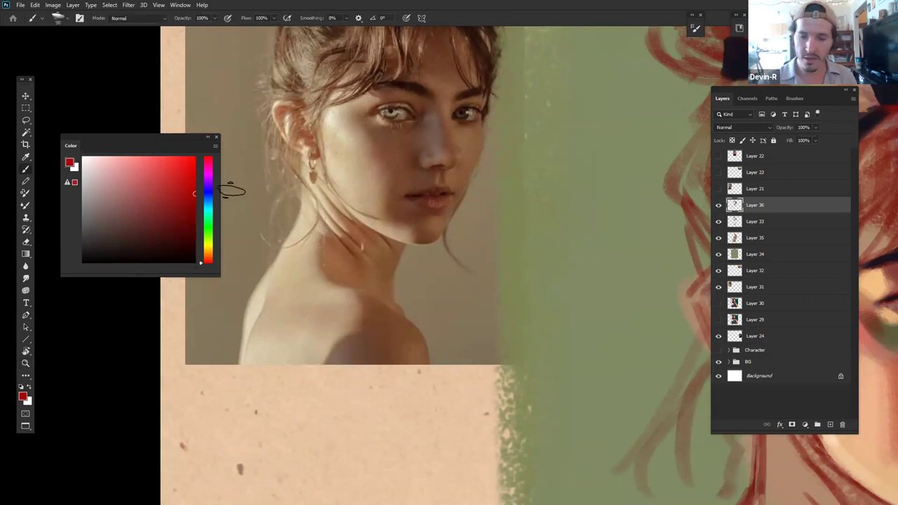
key("bracketleft")
key("bracketleft")
key("bracketleft")
key("bracketleft")
key("bracketleft")
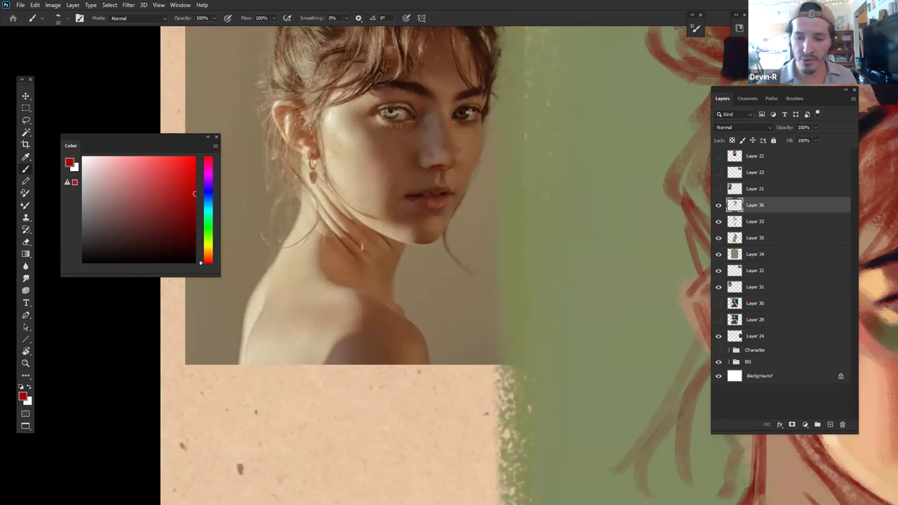
left_click_drag(353, 118, 382, 168)
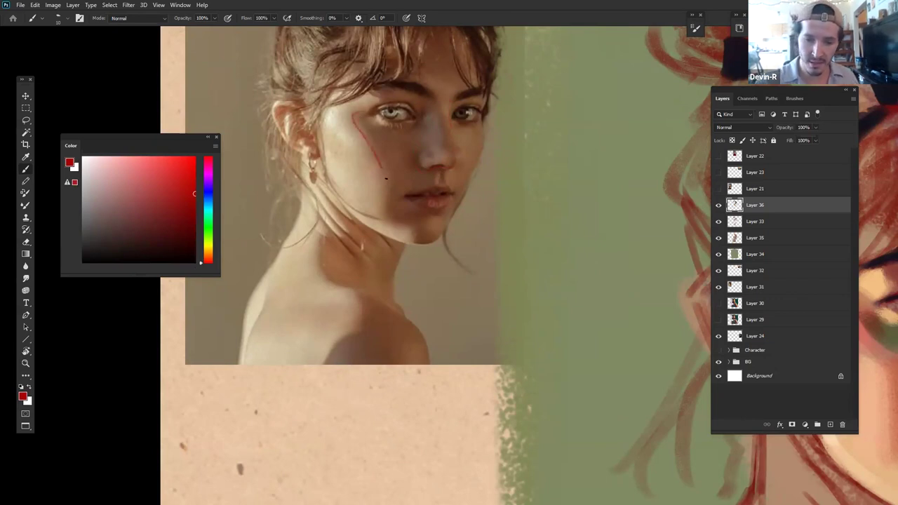
left_click_drag(412, 242, 435, 243)
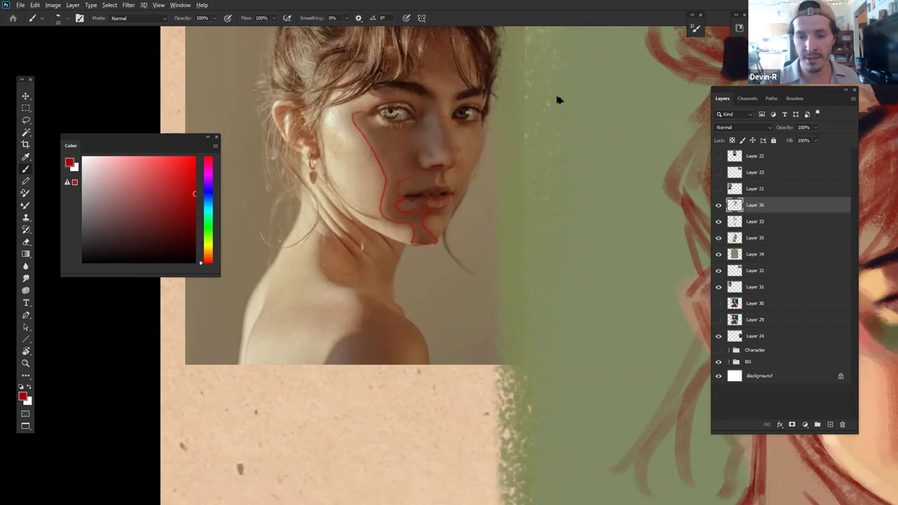
Step: Erase the red guide lines from the reference portrait
key("e")
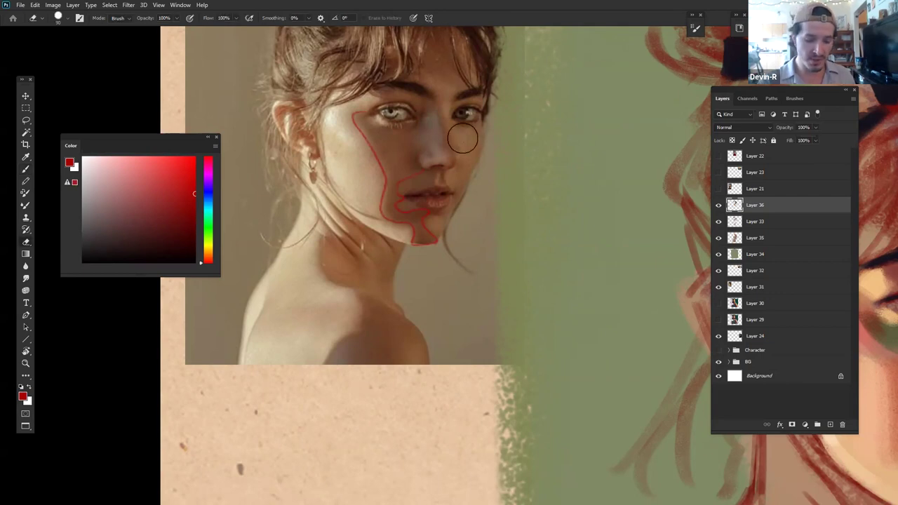
mouse_move(354, 109)
left_mouse_down()
mouse_move(392, 216)
mouse_move(397, 145)
mouse_move(427, 241)
mouse_move(432, 204)
mouse_move(417, 265)
left_mouse_up()
key("z")
mouse_move(463, 194)
left_mouse_down()
mouse_move(443, 210)
mouse_move(481, 231)
left_mouse_up()
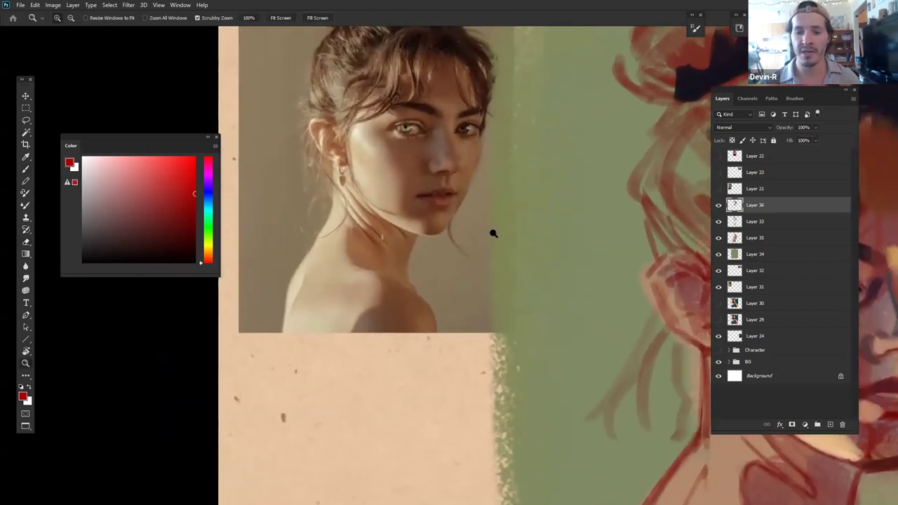
left_click_drag(497, 285, 242, 203)
left_click_drag(497, 240, 397, 265)
left_click_drag(422, 278, 349, 257)
mouse_move(471, 254)
left_mouse_down()
mouse_move(509, 251)
mouse_move(577, 276)
mouse_move(553, 284)
left_mouse_up()
Step: Paint the lower lip area with a saturated orange-red adjusted from the sampled cheek shadow
key("b")
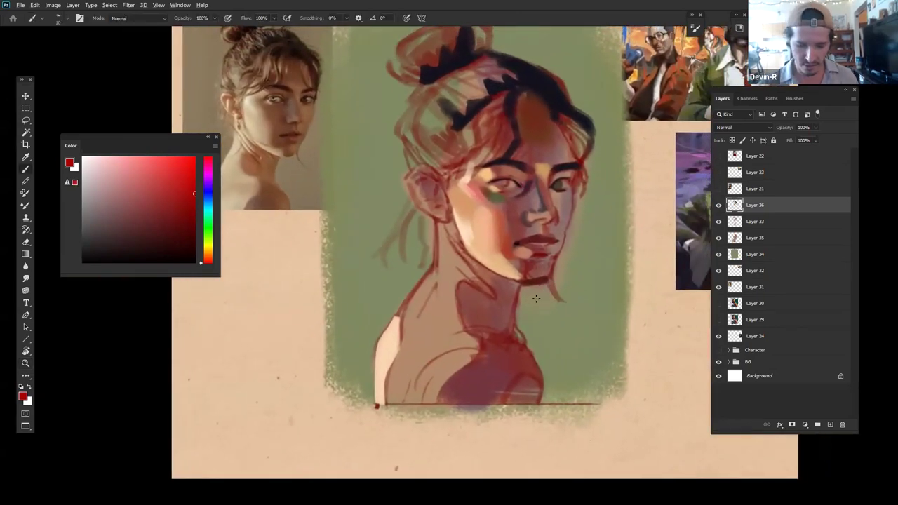
left_click(535, 295, "alt")
mouse_move(133, 210)
left_mouse_down()
mouse_move(100, 197)
mouse_move(112, 172)
mouse_move(94, 190)
left_mouse_up()
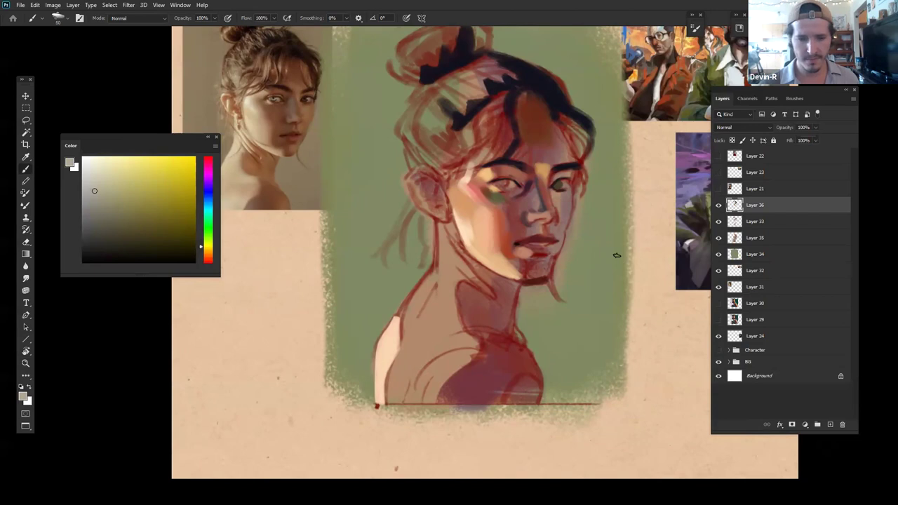
left_click(507, 218, "alt")
left_click(169, 190)
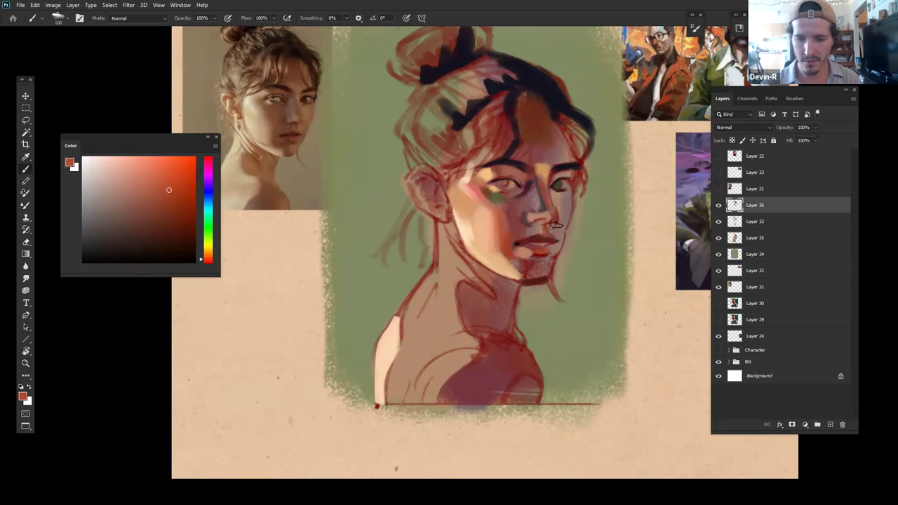
Step: Refine the lips with a muted dark red and a lighter pink based on a sampled mouth color
left_click(517, 242, "alt")
left_click(152, 206)
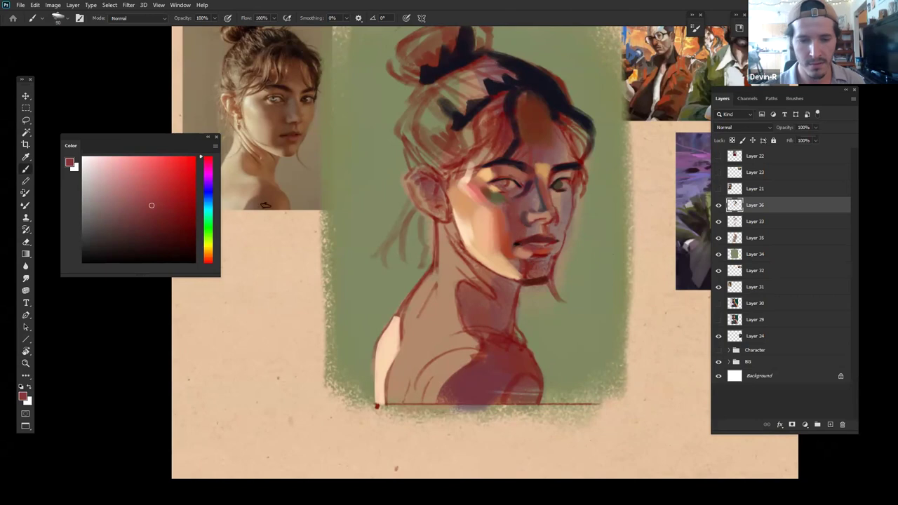
left_click_drag(151, 206, 144, 172)
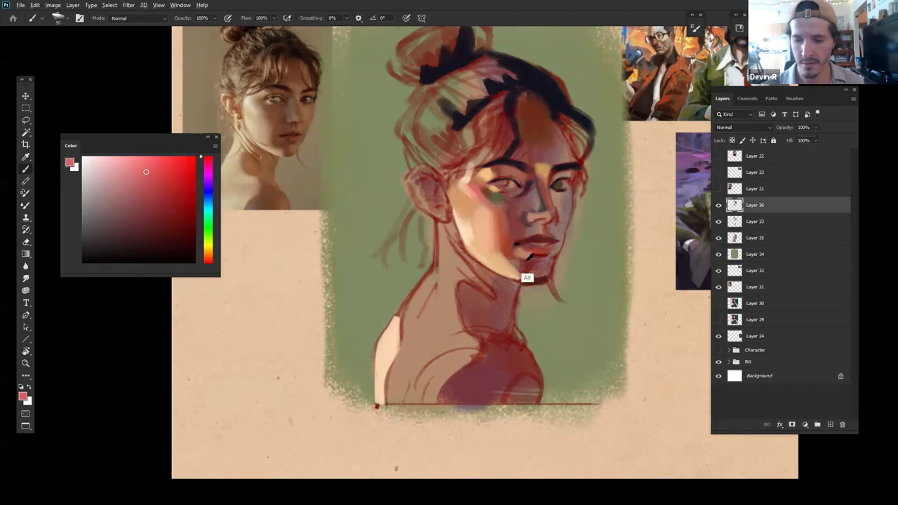
Step: Build up the shadow below the lower lip and on the chin with dark red and sampled reddish-brown tones
left_click(153, 219)
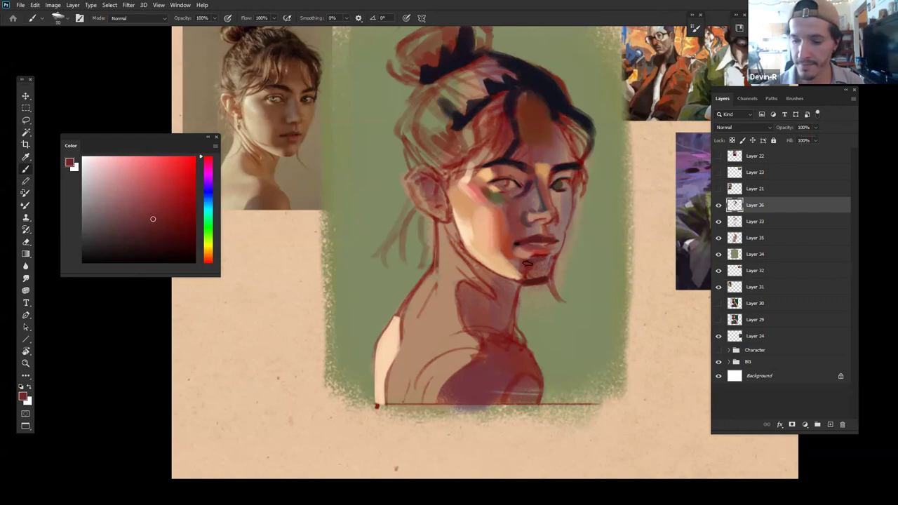
left_click(156, 206)
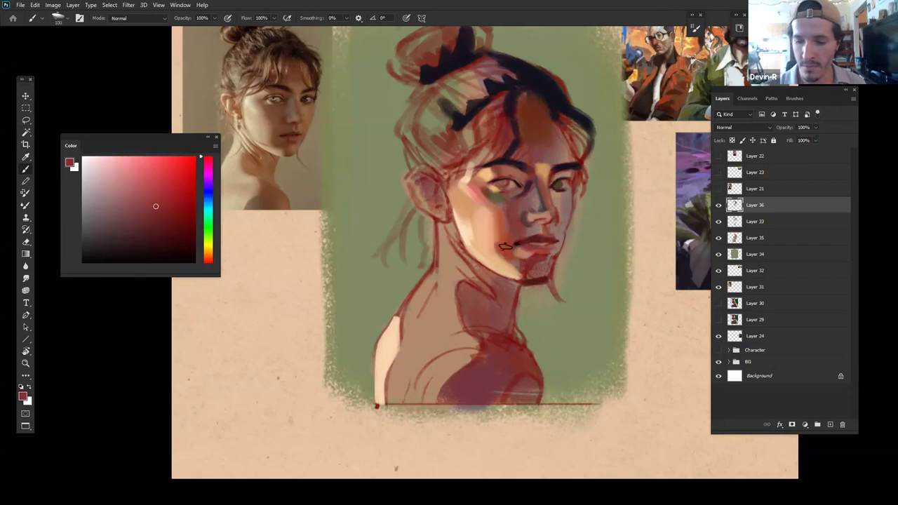
left_click(503, 248, "alt")
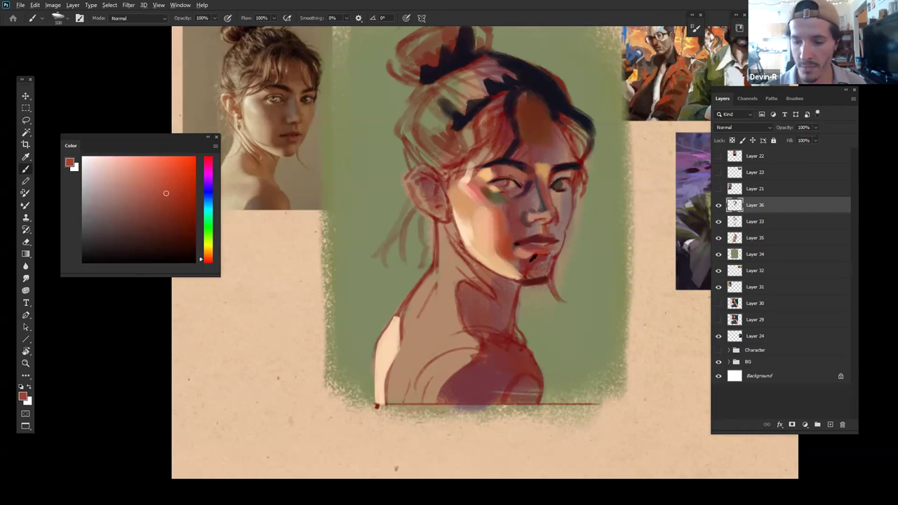
left_click(530, 261, "alt")
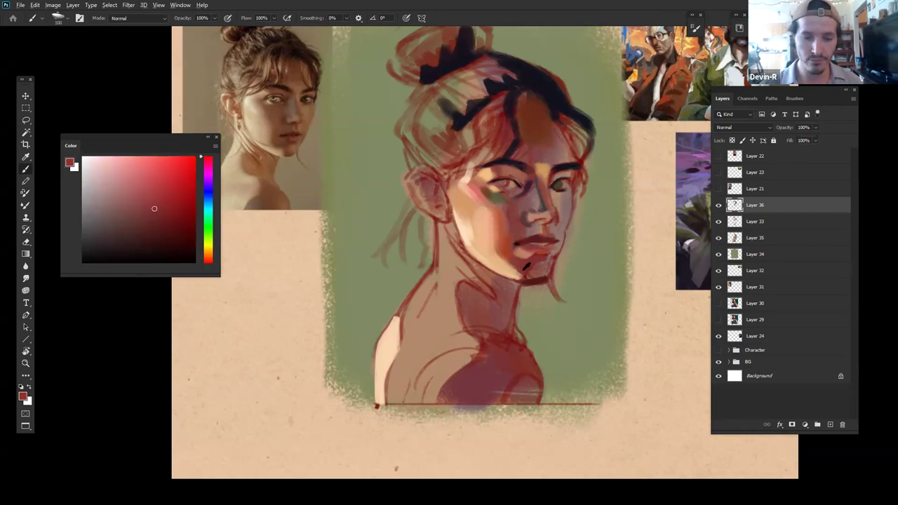
left_click(524, 278, "alt")
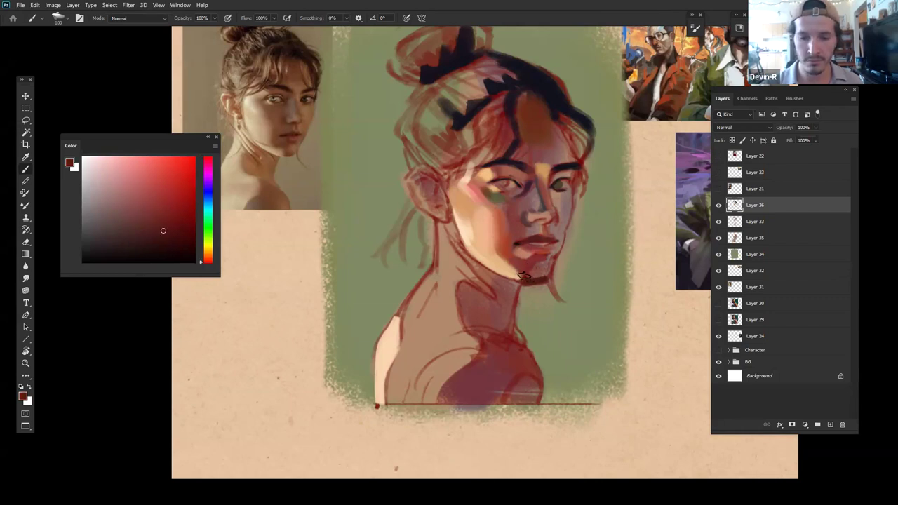
Step: Touch up the lit edge near the painted chin with a light peach tone sampled beside the chin
left_click(520, 262, "alt")
key("[")
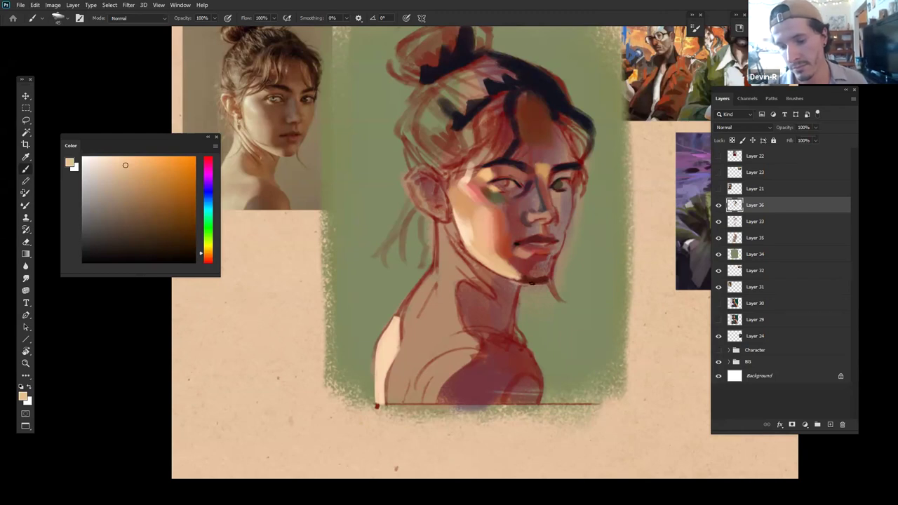
key("z")
left_click(510, 199)
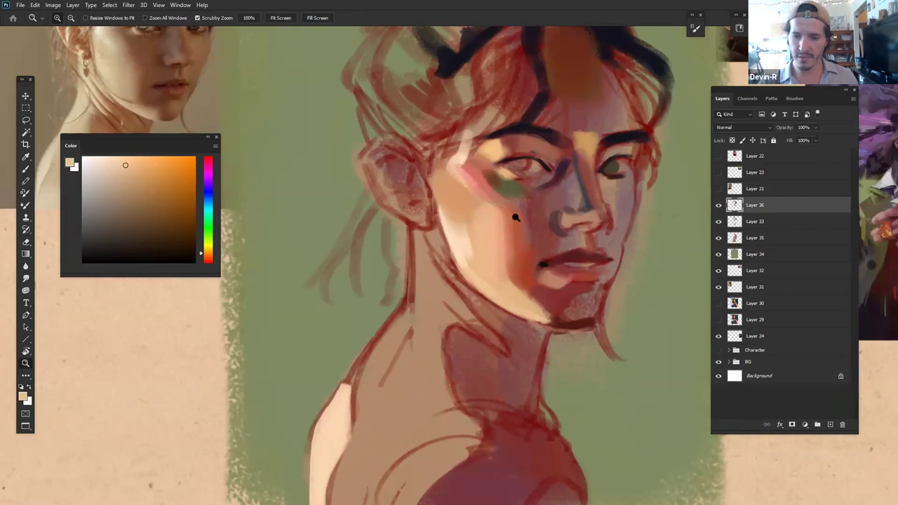
left_click(512, 247, "alt")
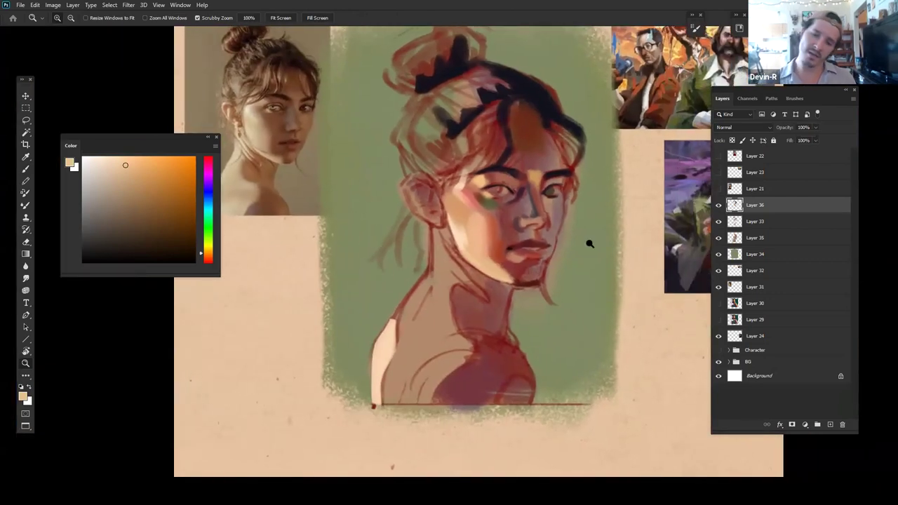
mouse_move(525, 270)
left_mouse_down()
mouse_move(507, 274)
mouse_move(539, 274)
left_mouse_up()
key("b")
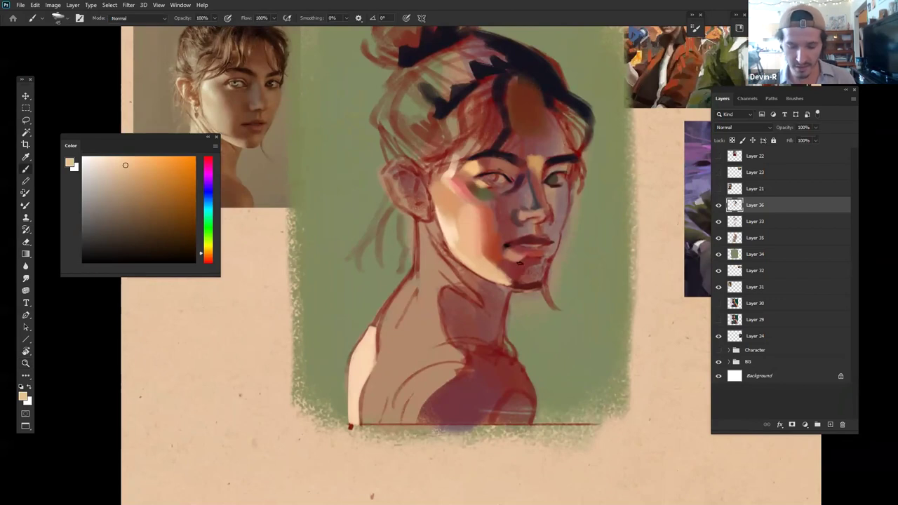
left_click_drag(550, 249, 565, 259)
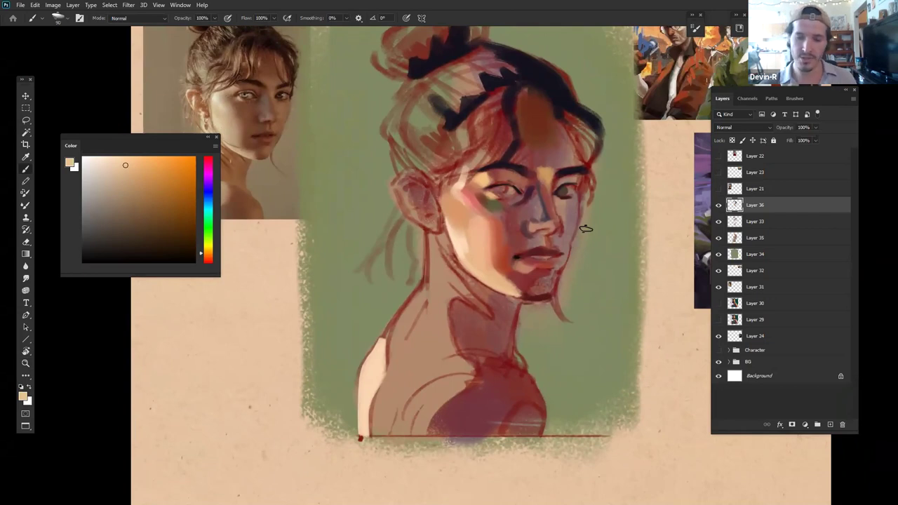
Step: Shrink the brush to a fine tip and reset the painting color to black for marking the enlarged reference portrait
left_click_drag(566, 249, 546, 257)
left_click_drag(488, 265, 648, 288)
mouse_move(485, 147)
left_mouse_down()
mouse_move(515, 136)
mouse_move(562, 143)
left_mouse_up()
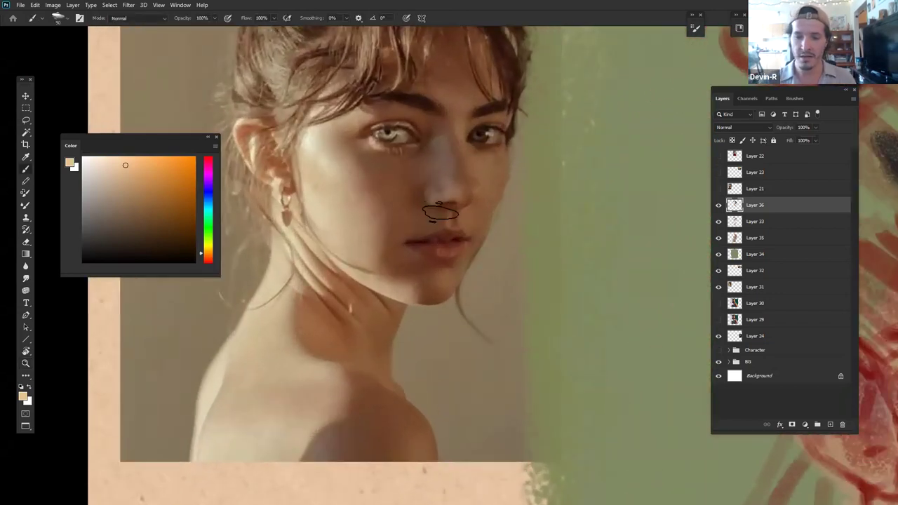
key("bracketleft")
key("bracketleft")
key("bracketleft")
key("bracketleft")
key("bracketleft")
key("bracketleft")
key("bracketleft")
key("bracketleft")
key("bracketleft")
key("bracketleft")
key("bracketleft")
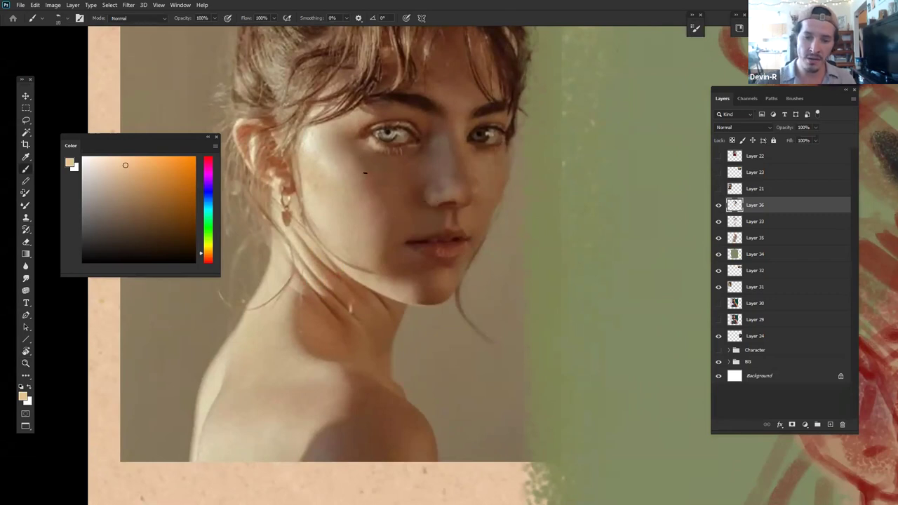
left_click_drag(372, 180, 360, 152)
key("ctrl+z")
key("d")
Step: Try to trace the cheek's shadow edge in black on the reference portrait
left_click_drag(344, 187, 346, 189)
key("ctrl+z")
left_click_drag(335, 143, 372, 190)
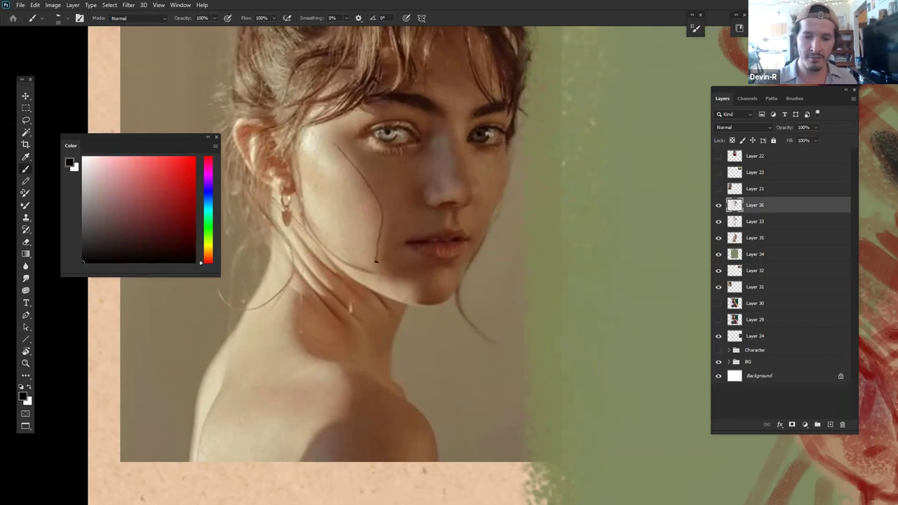
key("ctrl+z")
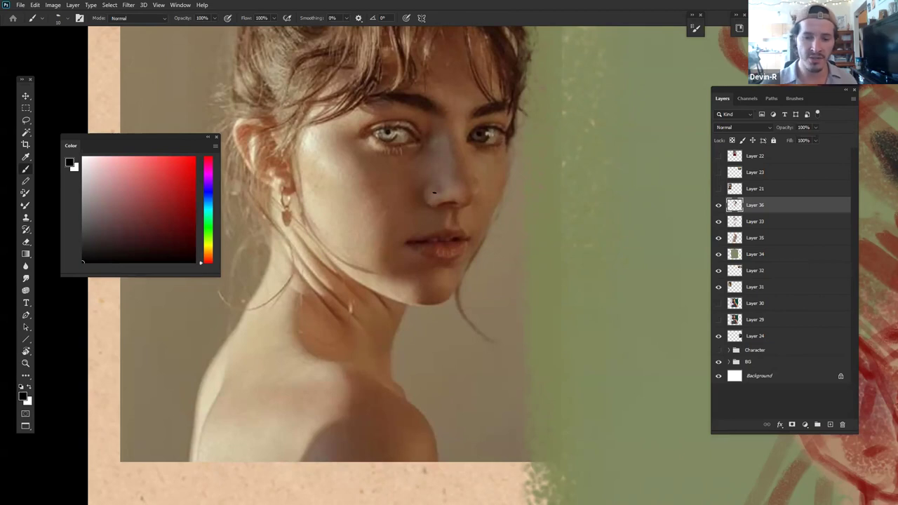
Step: Outline the shadow shape on the chin with a thin black line on the reference portrait
left_click_drag(477, 268, 479, 243)
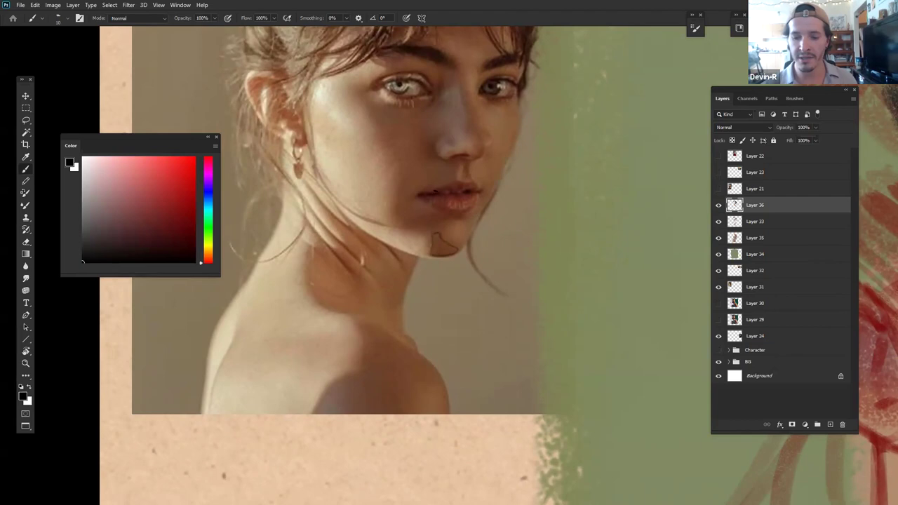
Step: Try to mark the chin's shadow shape in black on the reference portrait
left_click_drag(430, 235, 427, 253)
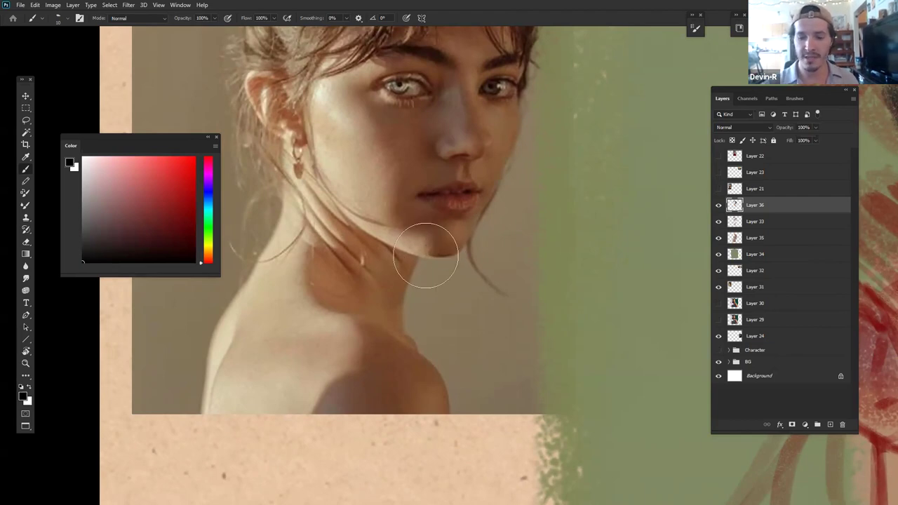
key("z")
mouse_move(471, 245)
left_mouse_down()
mouse_move(428, 269)
mouse_move(465, 257)
mouse_move(456, 219)
mouse_move(471, 220)
left_mouse_up()
key("b")
key("z")
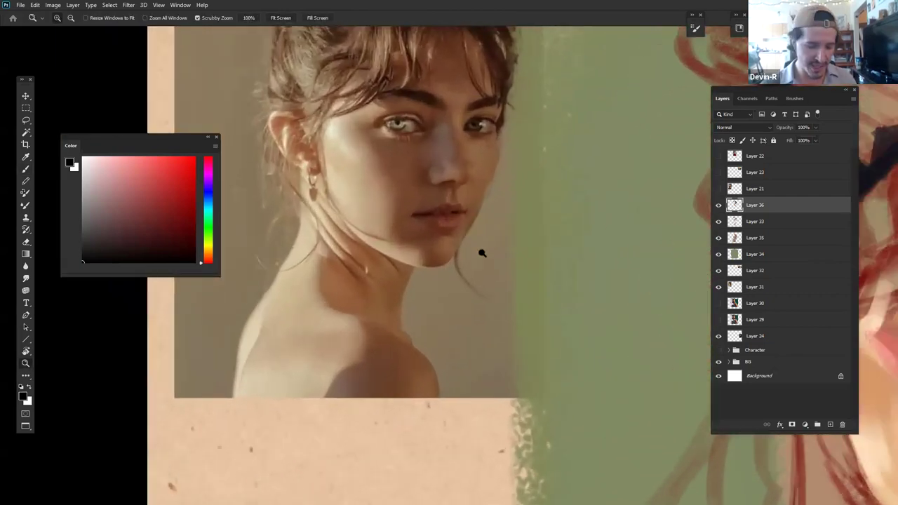
key("b")
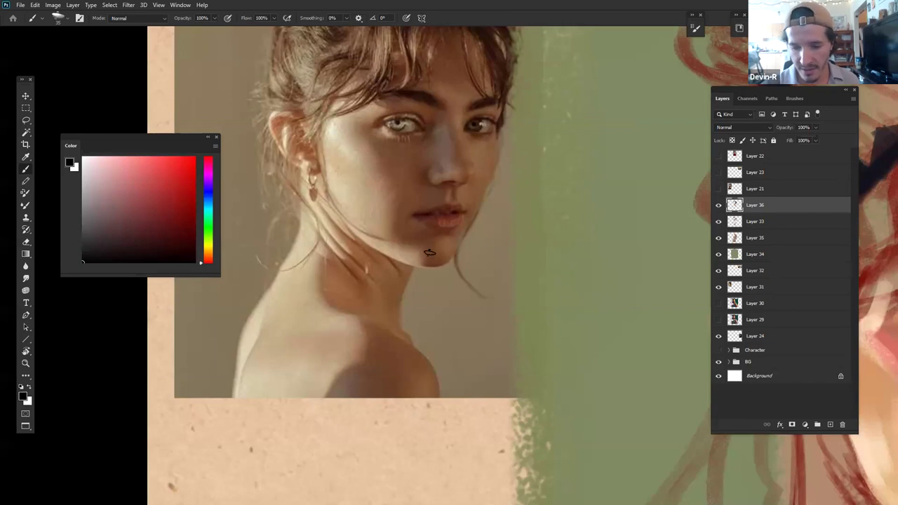
mouse_move(424, 264)
left_mouse_down()
mouse_move(445, 257)
mouse_move(420, 273)
left_mouse_up()
key("e")
key("b")
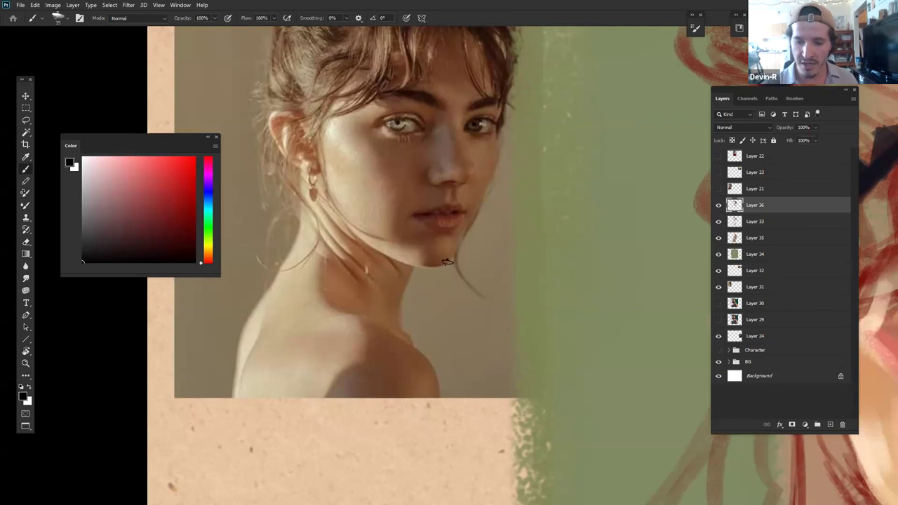
Step: Paint the iris of the eye nearer the ear with a lighter, muted gray-green based on the sampled background green
key("z")
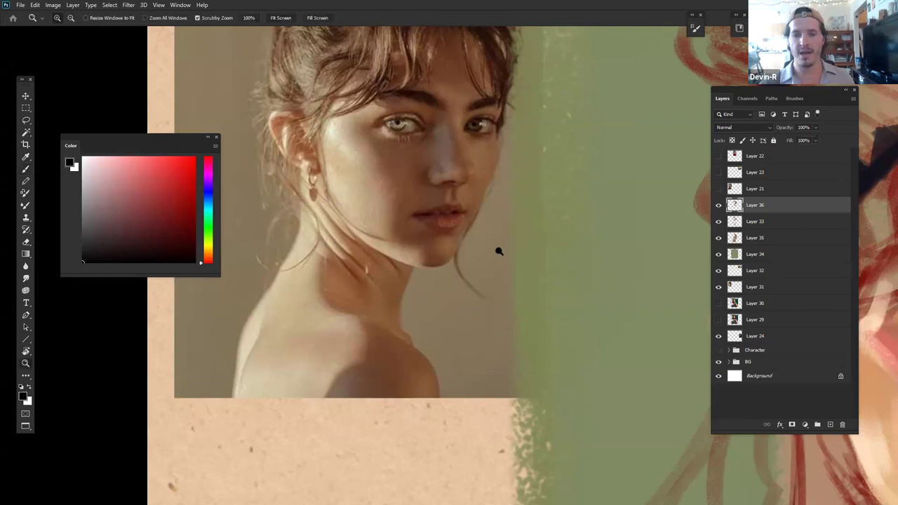
left_click(496, 251, "alt")
left_click_drag(438, 284, 232, 173)
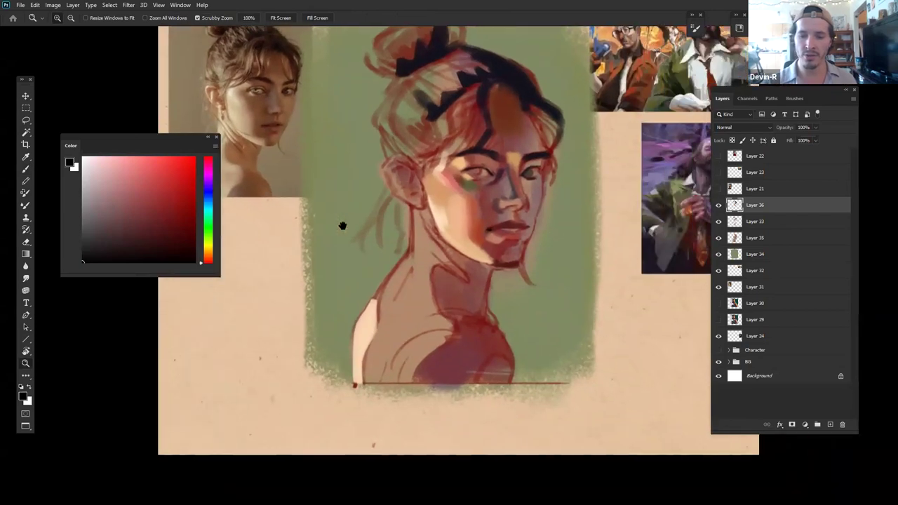
left_click_drag(515, 234, 509, 237)
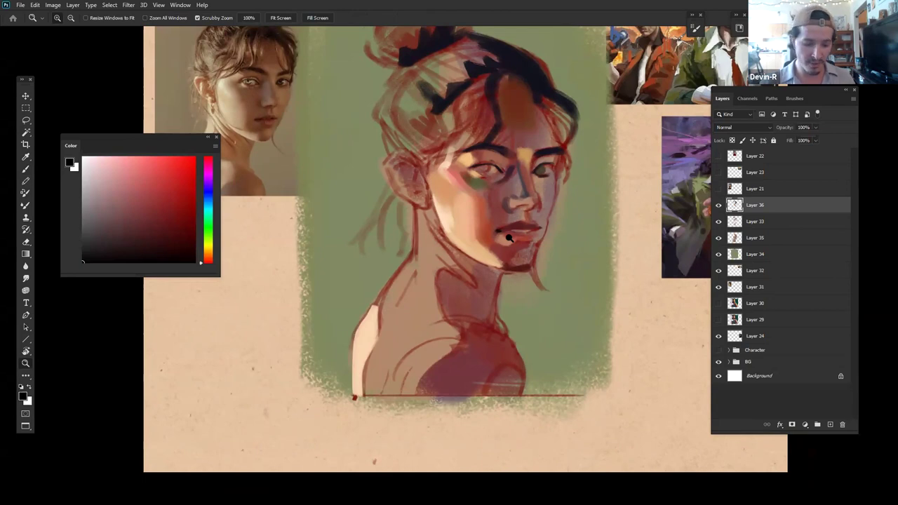
key("b")
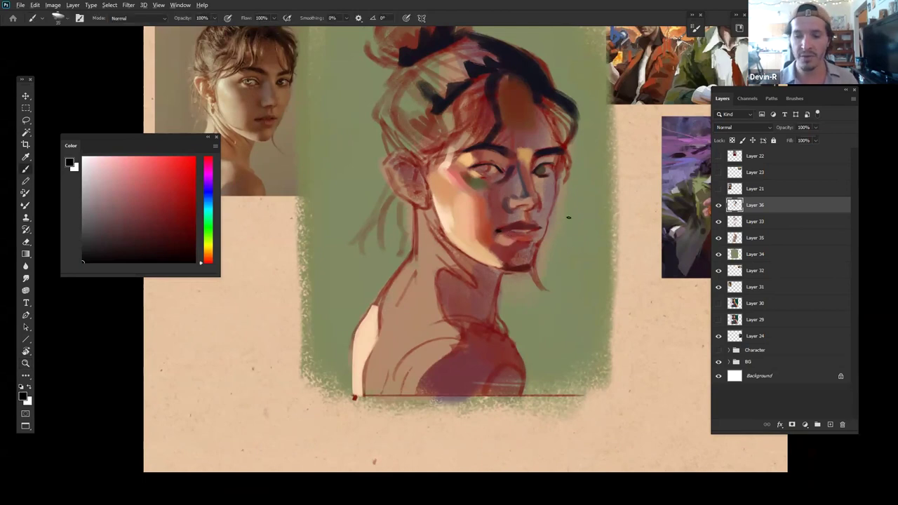
left_click(569, 218, "alt")
left_click_drag(209, 243, 208, 238)
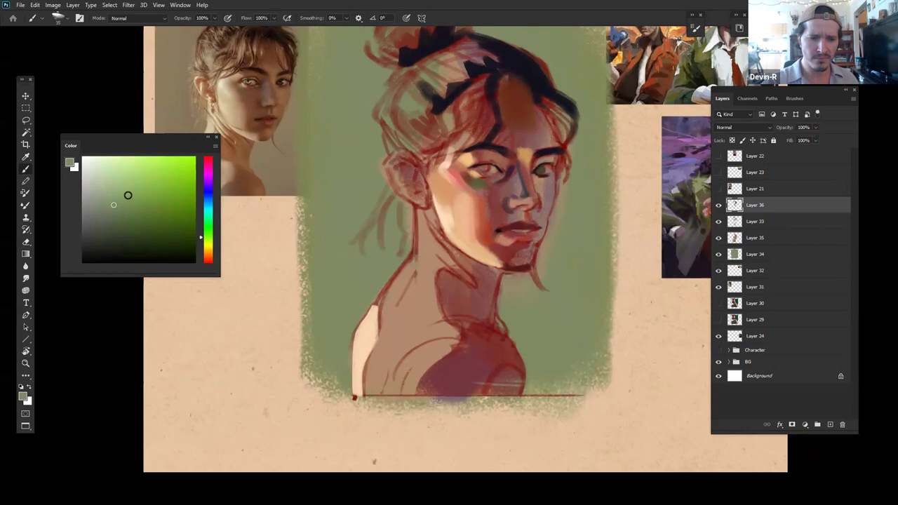
left_click(109, 196)
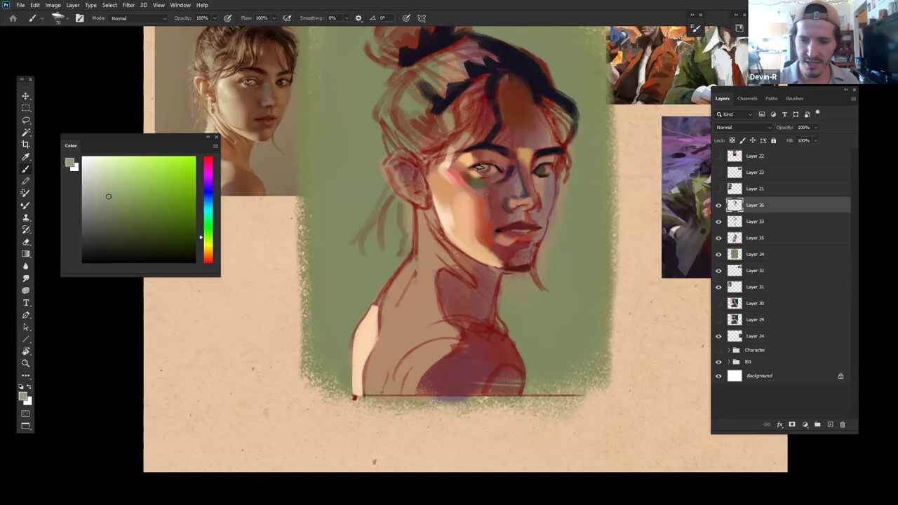
Step: Try to soften the tone transition on the lit cheek with sampled peach tones, and undo the last changes
key("ctrl+space")
left_click_drag(484, 194, 518, 191)
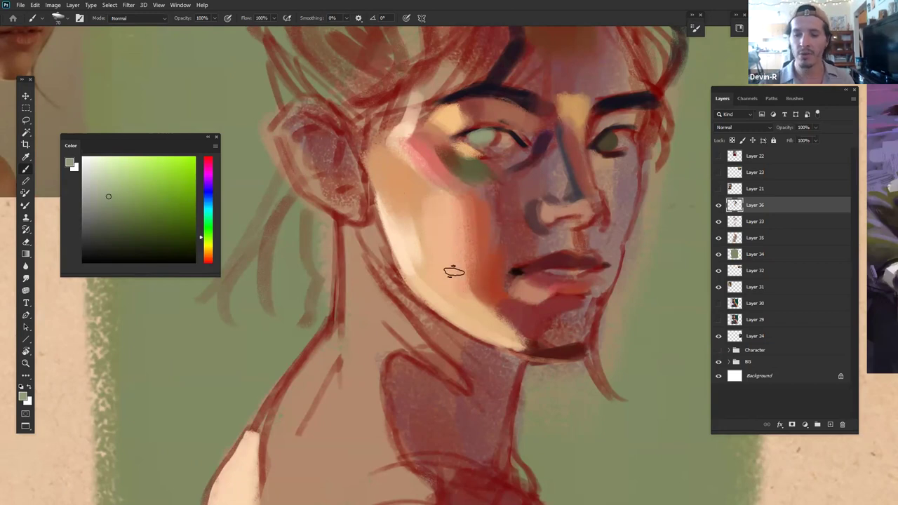
left_click(473, 215, "alt")
left_click_drag(469, 202, 461, 273)
left_click(449, 263, "alt")
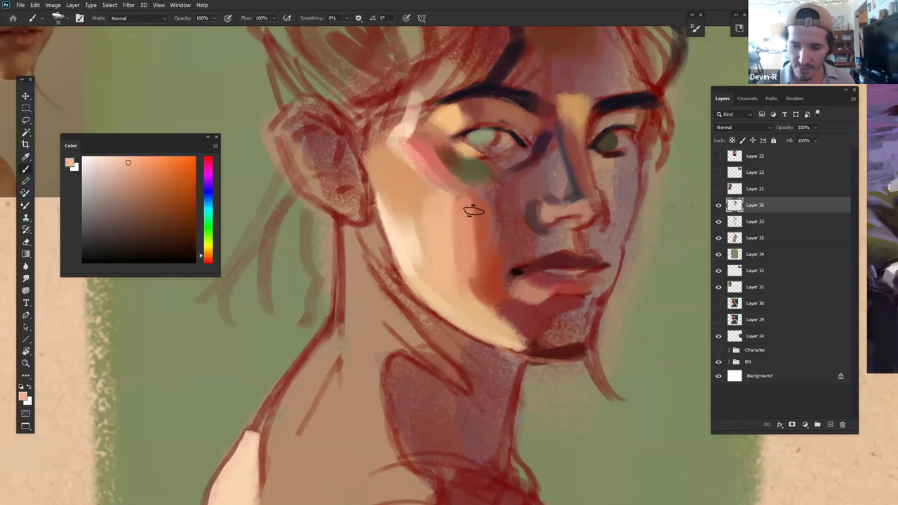
key("ctrl+z")
key("ctrl+z")
Step: Fill the painted chin's shadow with burnt orange and vary it with warm tones sampled around the jaw and mouth
mouse_move(553, 267)
left_mouse_down()
mouse_move(497, 285)
mouse_move(435, 275)
left_mouse_up()
left_click_drag(509, 275, 519, 281)
left_click(518, 281)
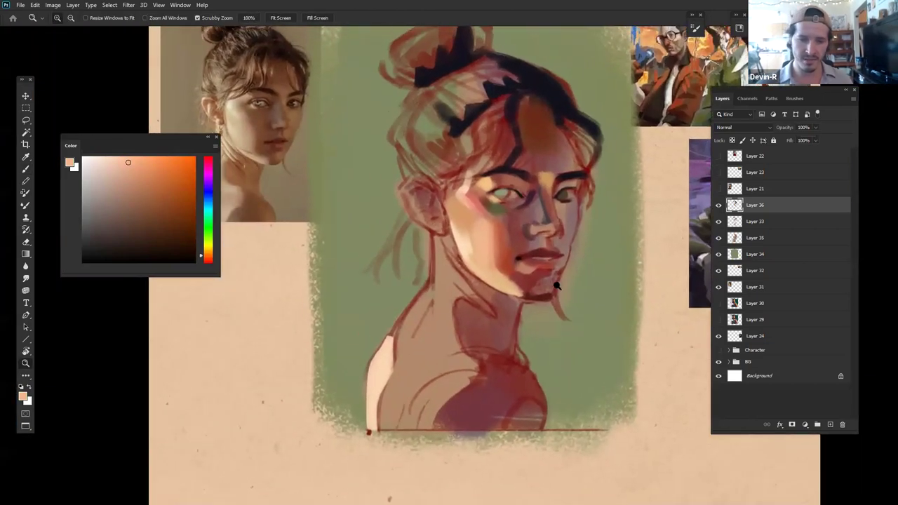
key("b")
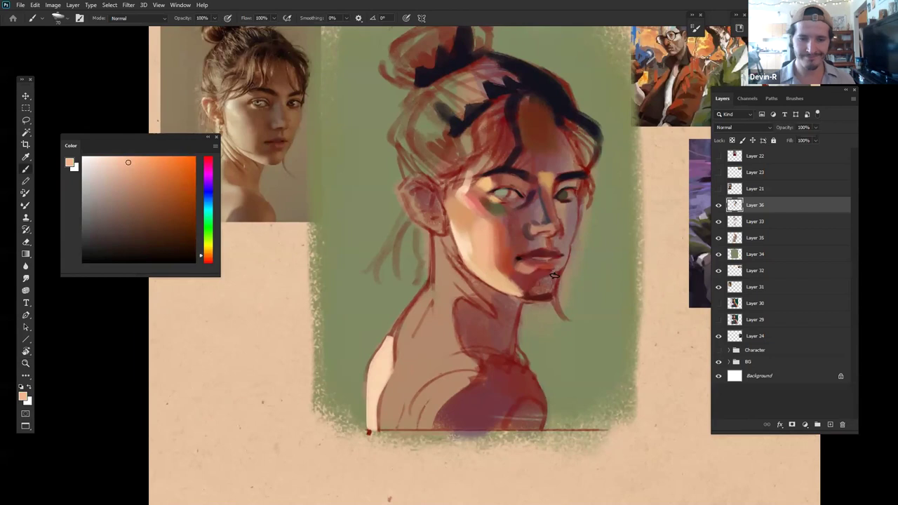
left_click_drag(125, 167, 162, 204)
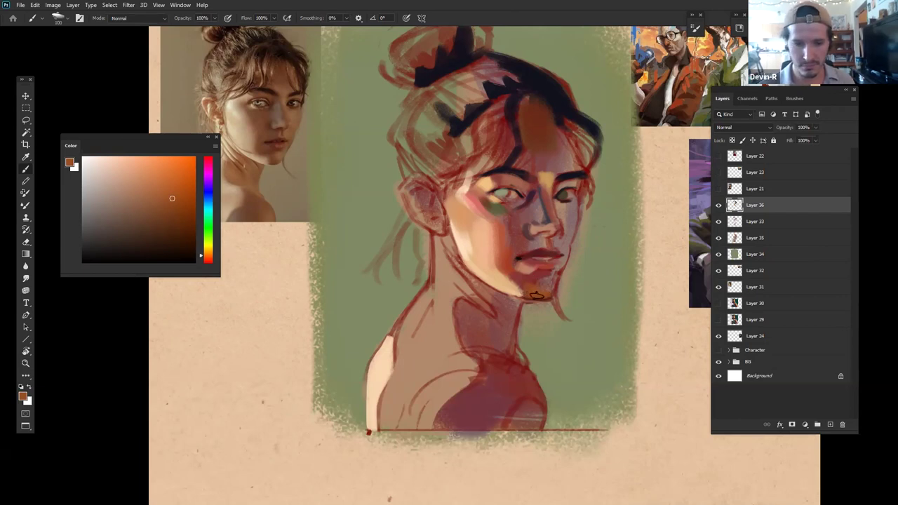
left_click(541, 298, "alt")
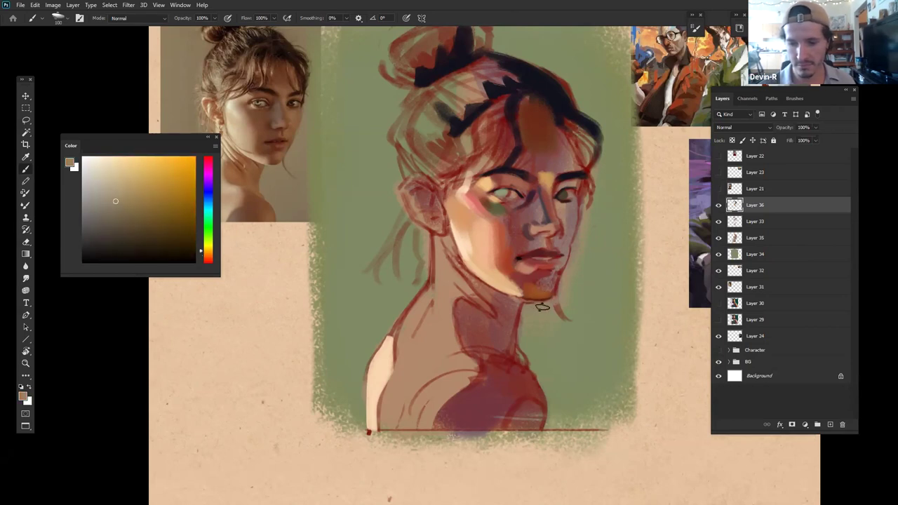
left_click(503, 275, "alt")
left_click(525, 264, "alt")
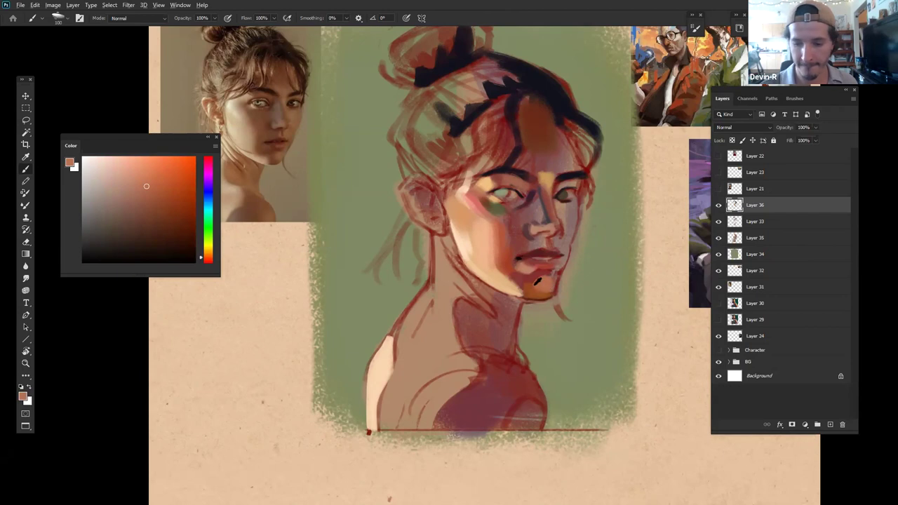
Step: Blend the chin's orange area into the surrounding shadow using red and orange-brown tones sampled from the chin
left_click(539, 281, "alt")
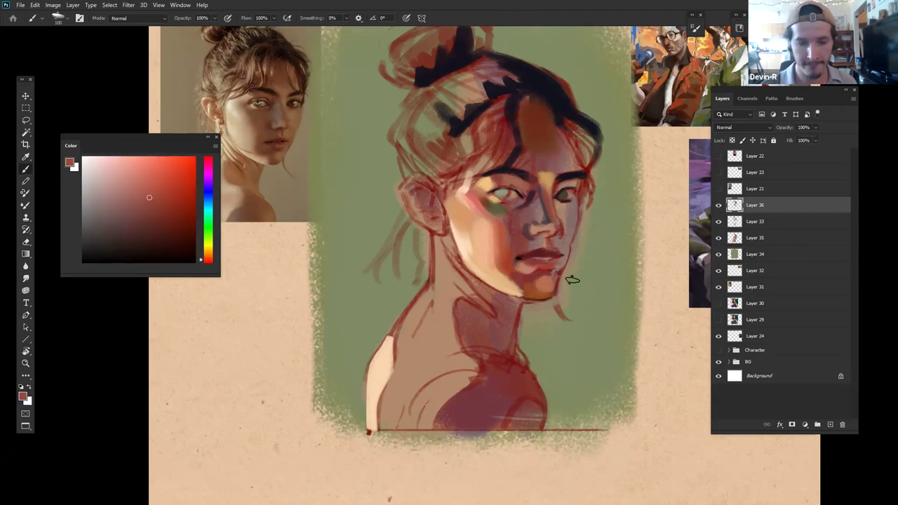
left_click(538, 288, "alt")
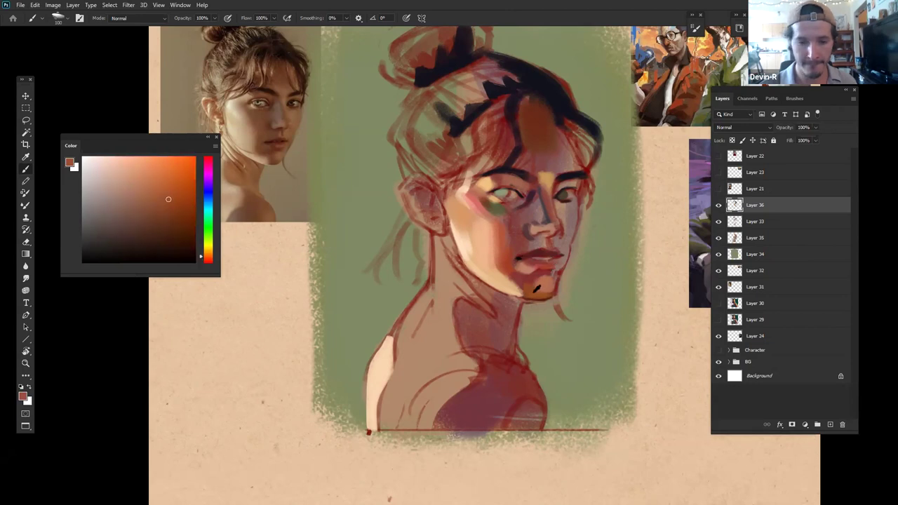
left_click(526, 284, "alt")
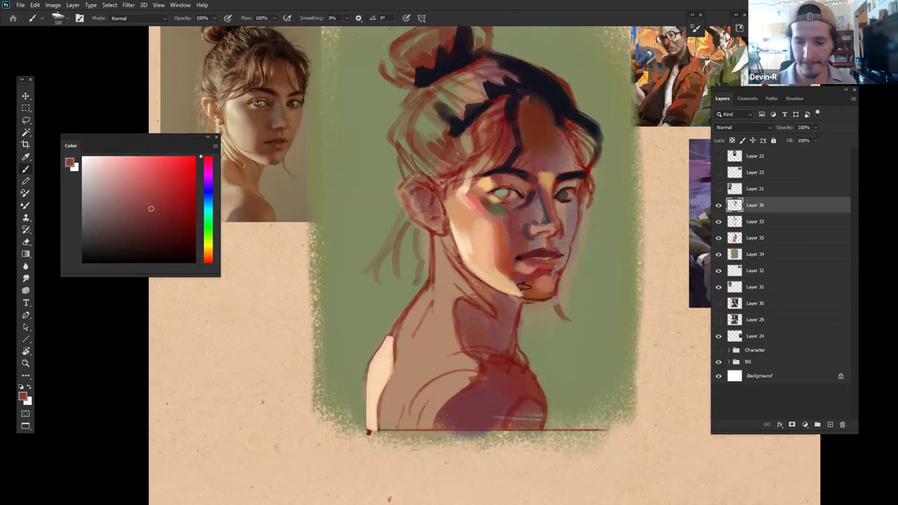
left_click(526, 288, "alt")
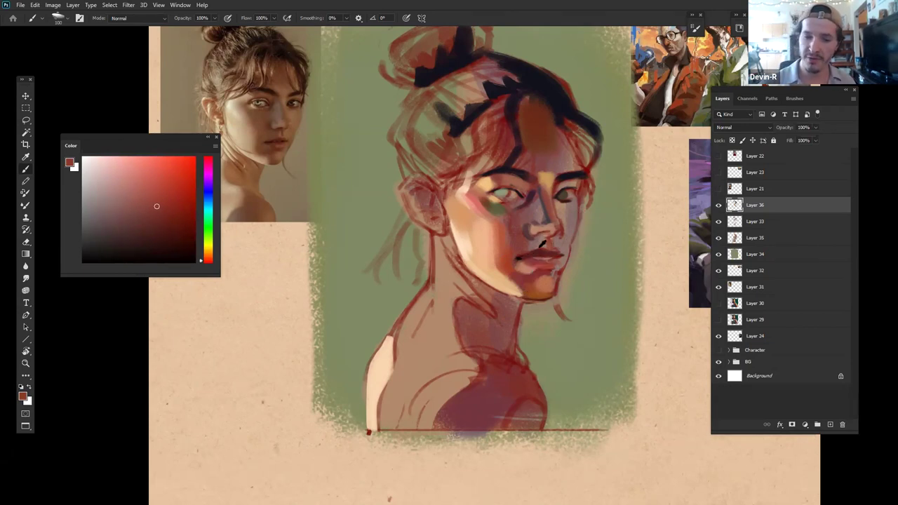
Step: Paint the shadow beneath the lower lip in a deep maroon derived from the sampled mouth color
left_click(545, 246, "alt")
left_click(540, 258, "alt")
left_click_drag(155, 227, 162, 240)
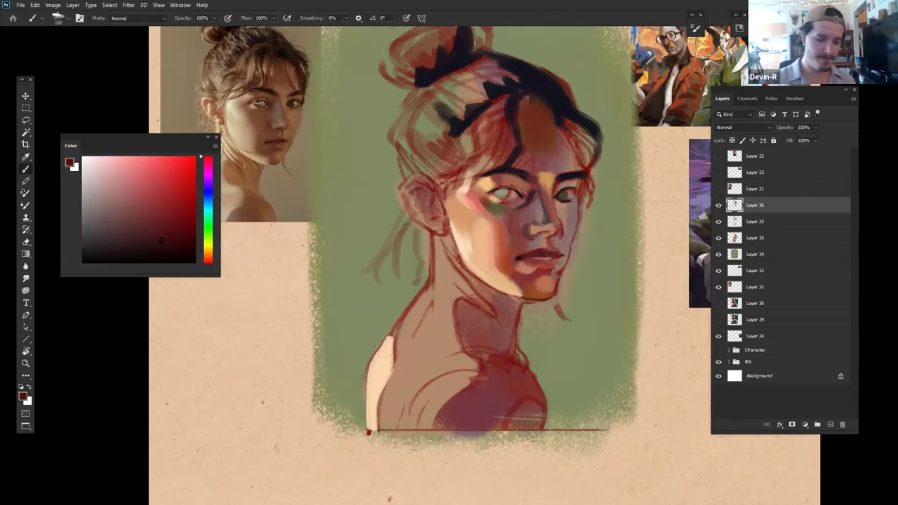
left_click_drag(537, 265, 524, 270)
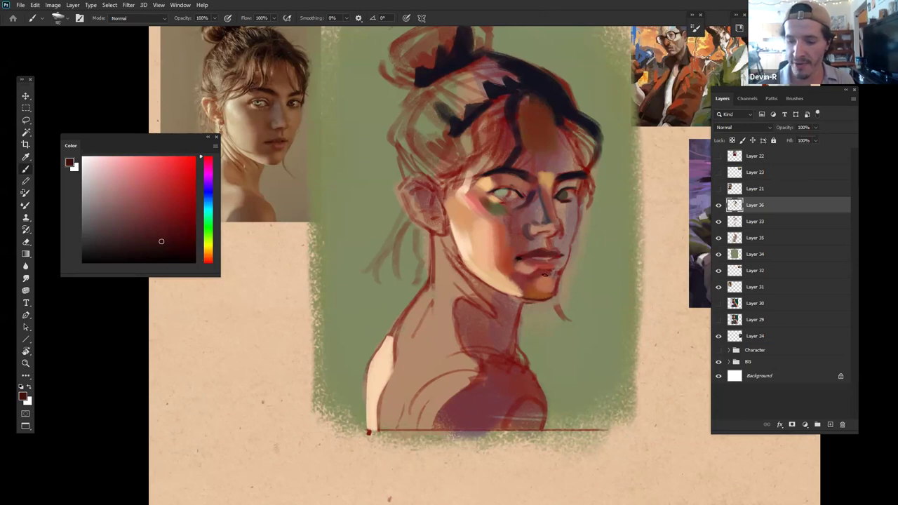
left_click_drag(537, 276, 552, 276)
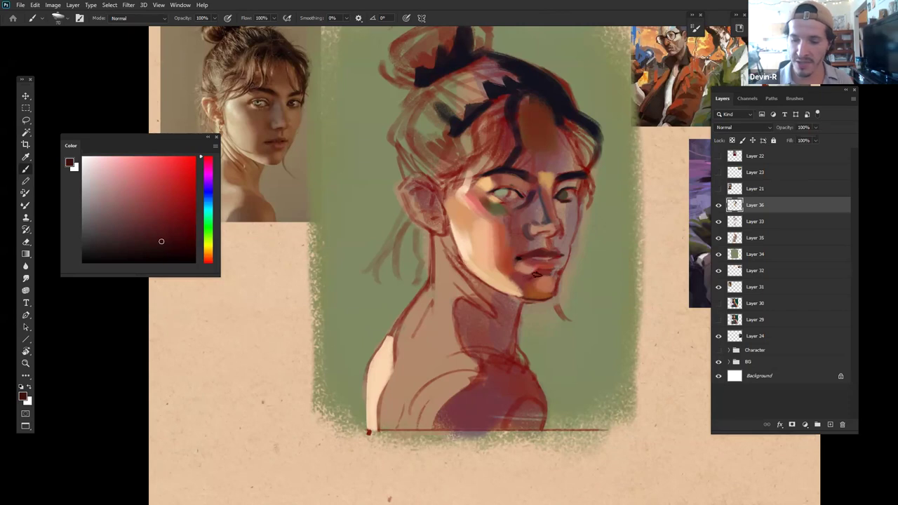
Step: Soften the shadow below the lower lip with red tones sampled around the mouth and chin
left_click(545, 268, "alt")
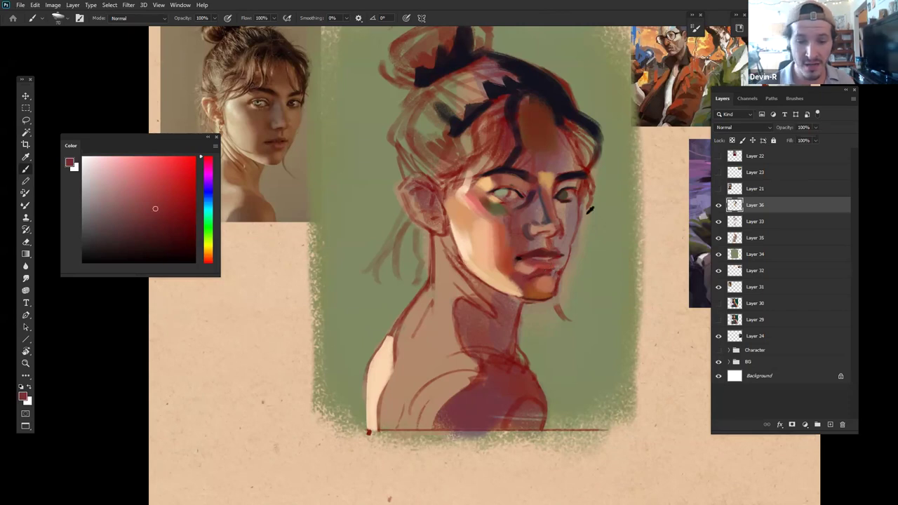
left_click(547, 265, "alt")
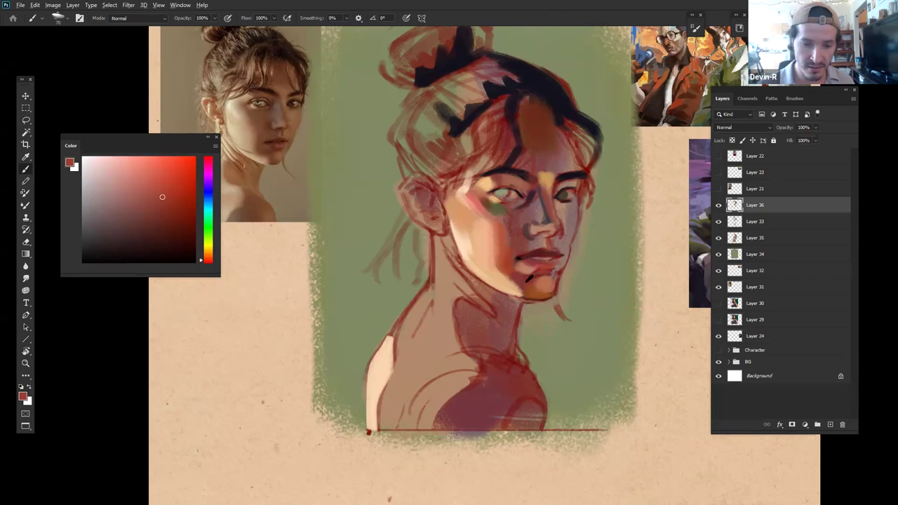
left_click(535, 275, "alt")
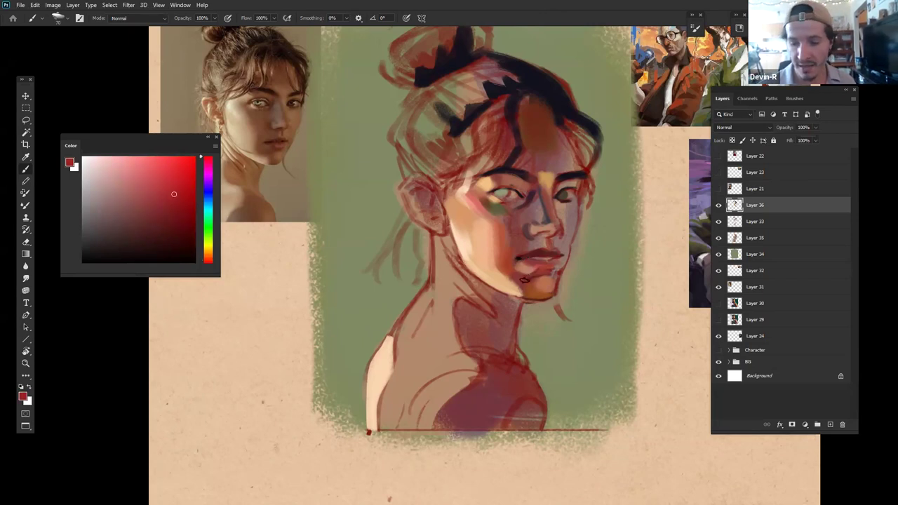
left_click(530, 276, "alt")
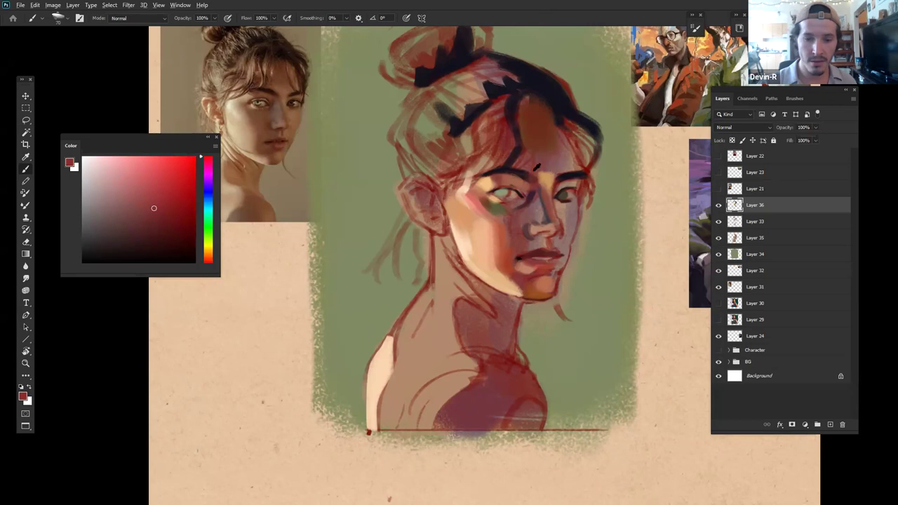
Step: Add sampled peach light along the upper eyelid and crimson accents between the inner eye corner and brow
left_click(468, 189, "alt")
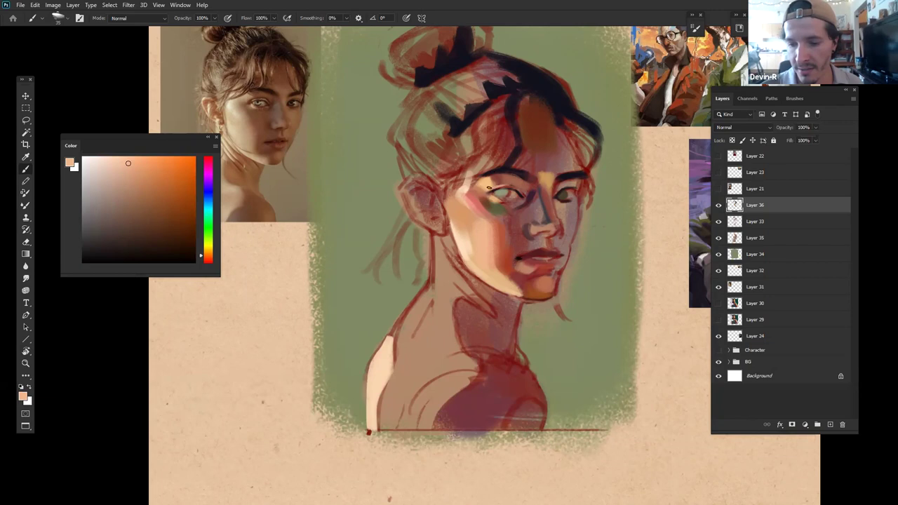
left_click_drag(507, 186, 517, 186)
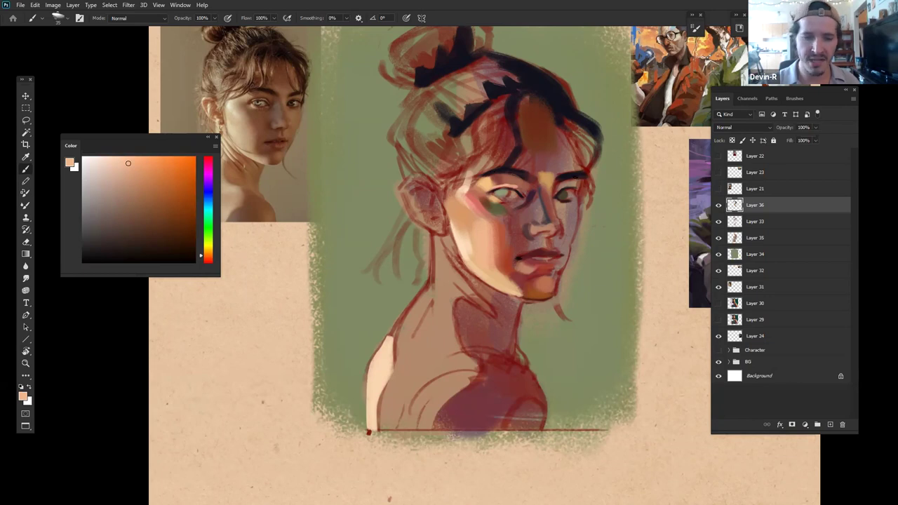
left_click(543, 251, "alt")
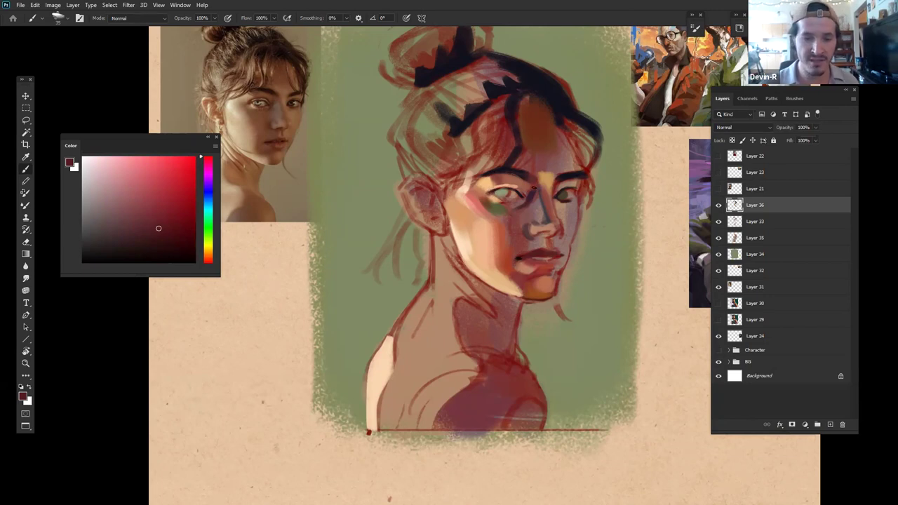
left_click_drag(169, 210, 163, 197)
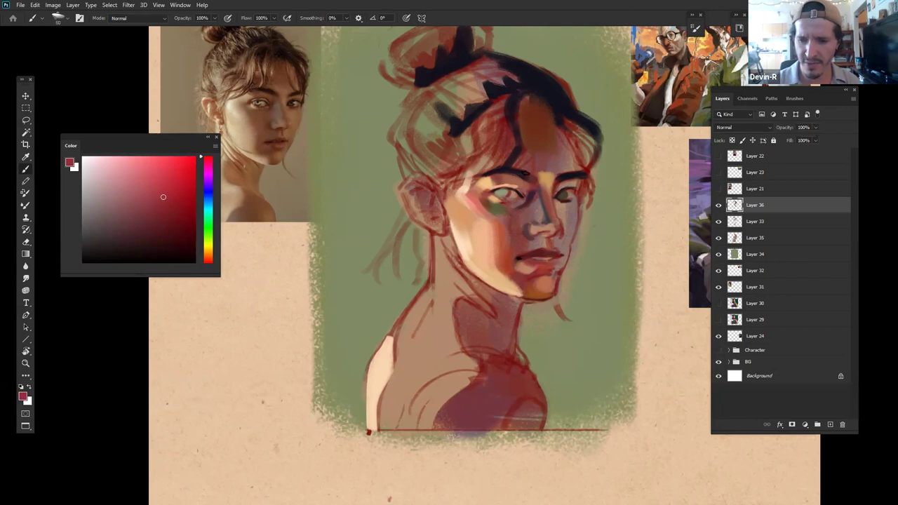
Step: Refine the shadow around the near eye's inner corner and brow with deep crimson and red-brown derived from sampled cheek and eye colors
left_click(163, 219)
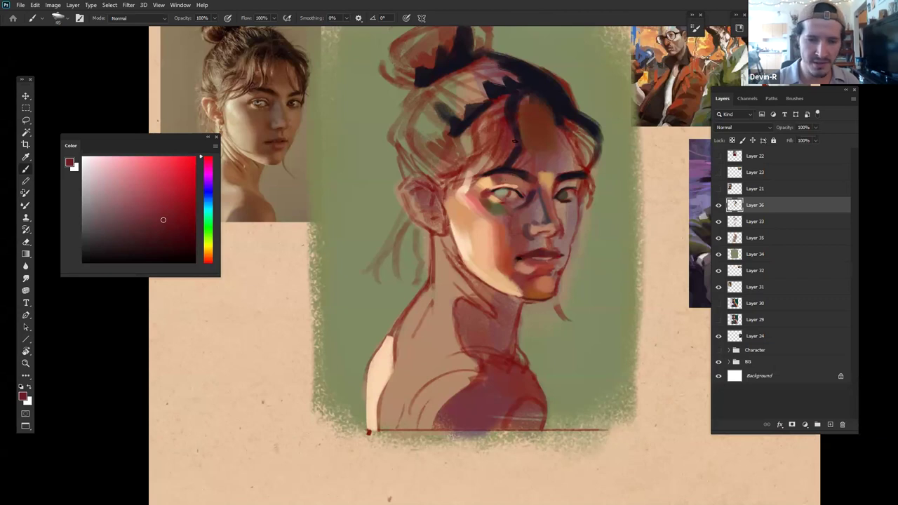
left_click(504, 239, "alt")
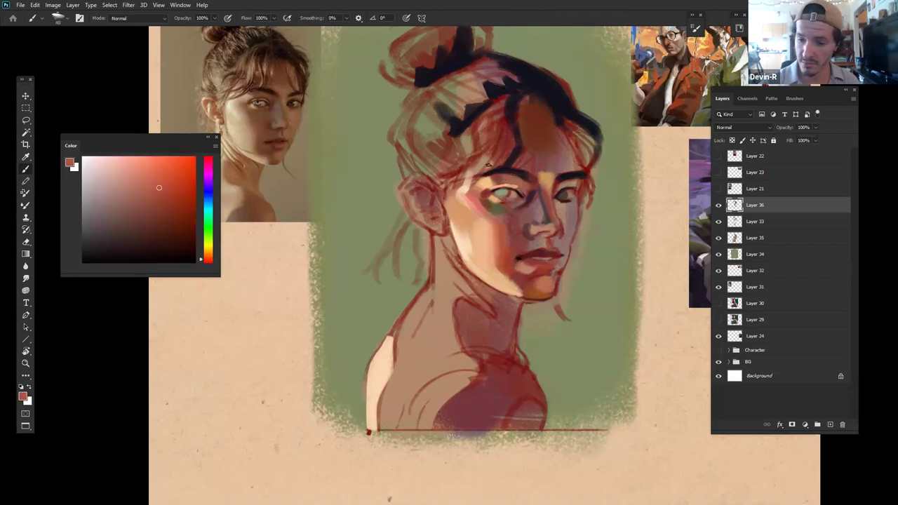
key("alt")
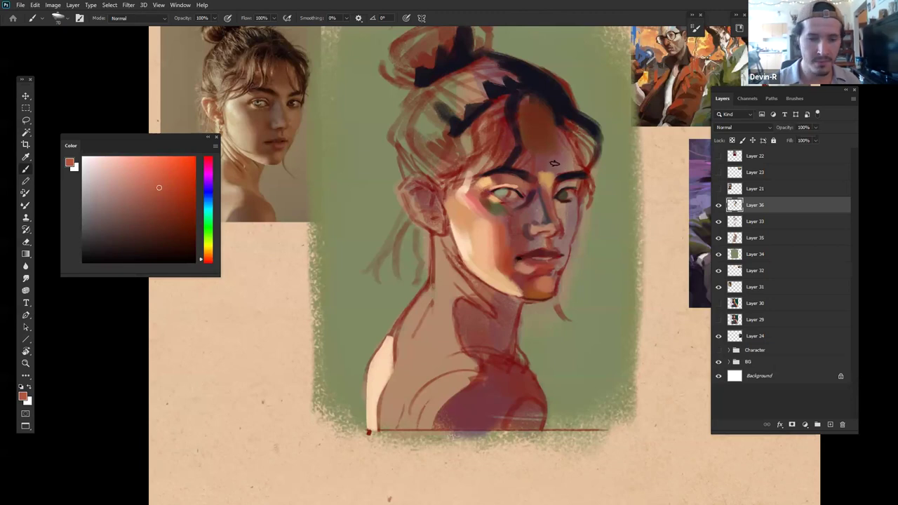
left_click(525, 181, "alt")
left_click(168, 201)
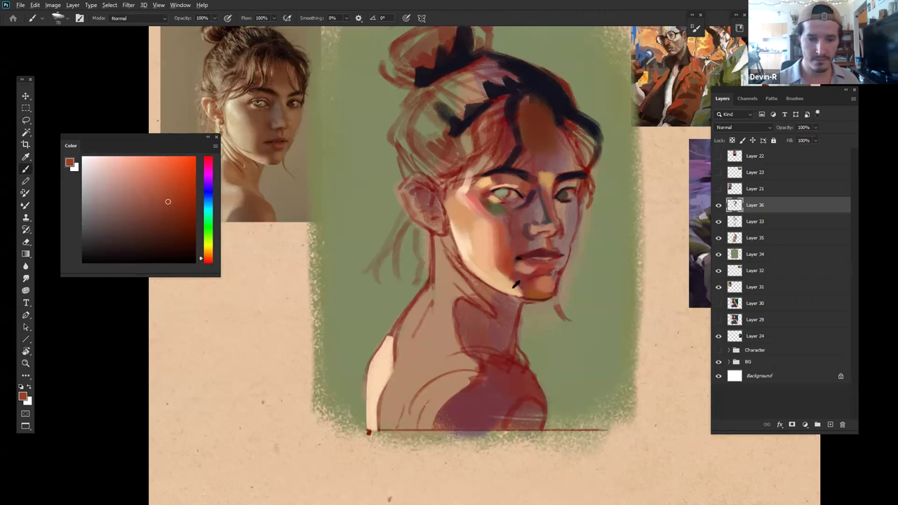
Step: Warm the cheek's shadow edge and the near eye's outer corner with saturated orange and orange-red tones sampled from the face
left_click(504, 249, "alt")
left_click(175, 172)
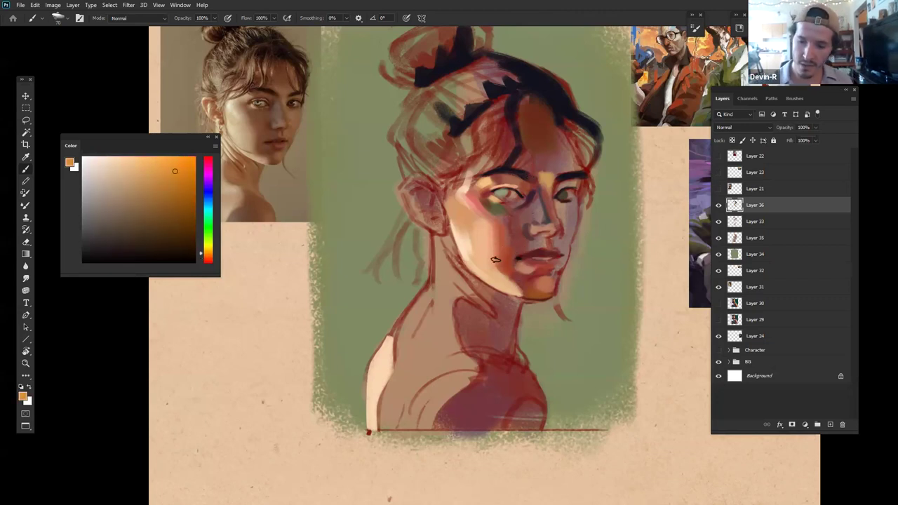
key("z")
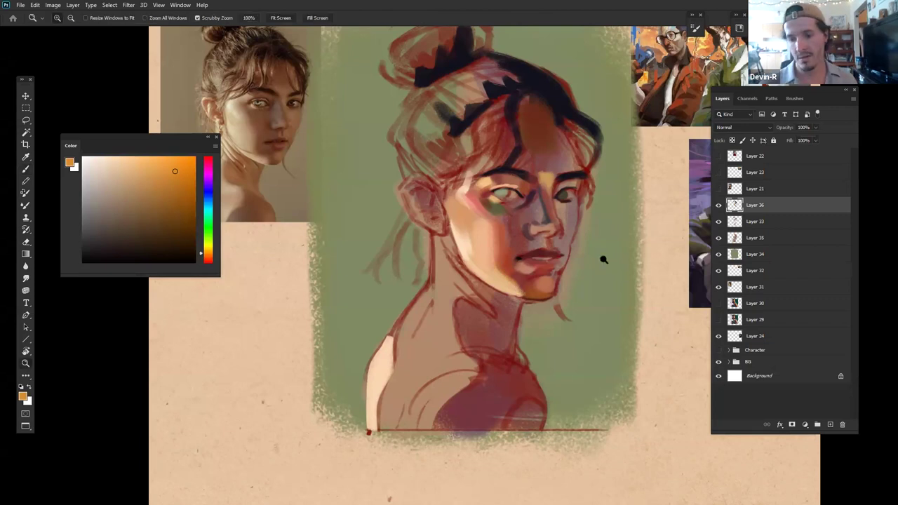
left_click_drag(603, 259, 541, 259)
scroll(597, 262, "up", 5)
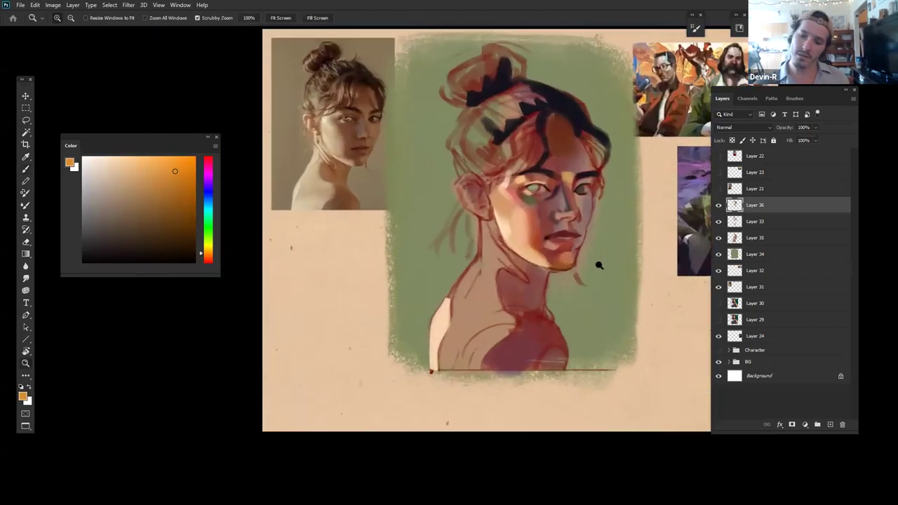
key("b")
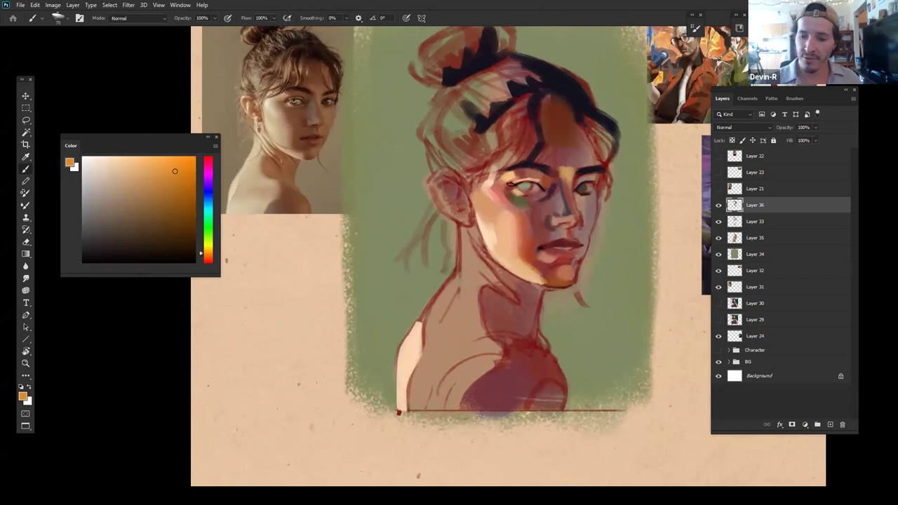
left_click(507, 183, "alt")
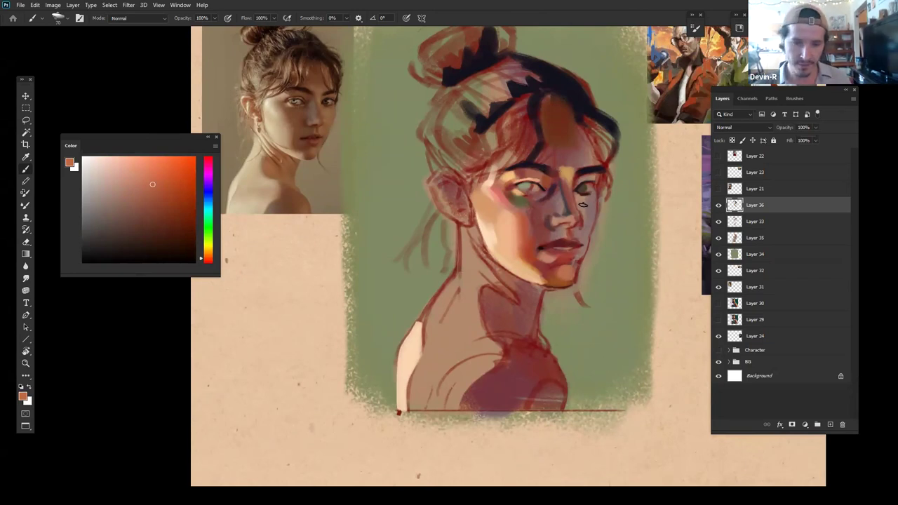
Step: Model the nose bridge with muted pink and gray-violet tones derived from colors sampled beside it
left_click(561, 198, "alt")
mouse_move(101, 213)
left_mouse_down()
mouse_move(94, 194)
mouse_move(106, 189)
left_mouse_up()
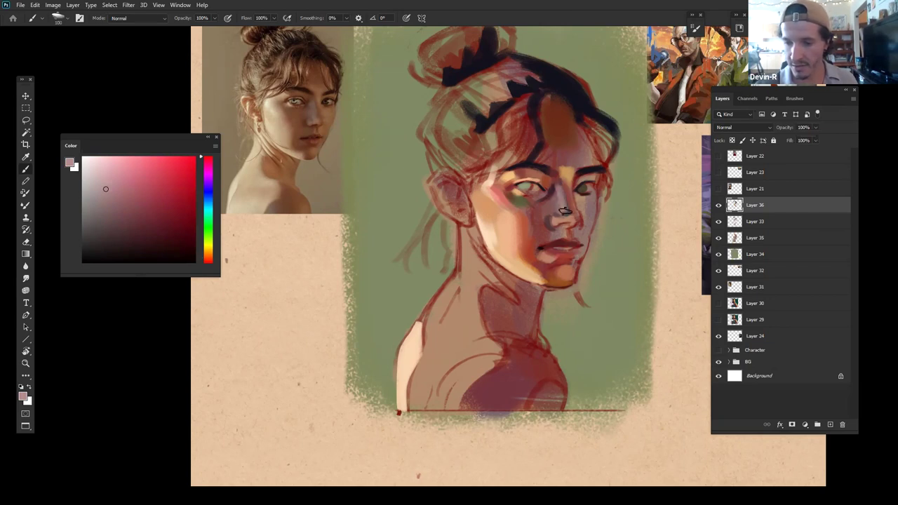
left_click(562, 184, "alt")
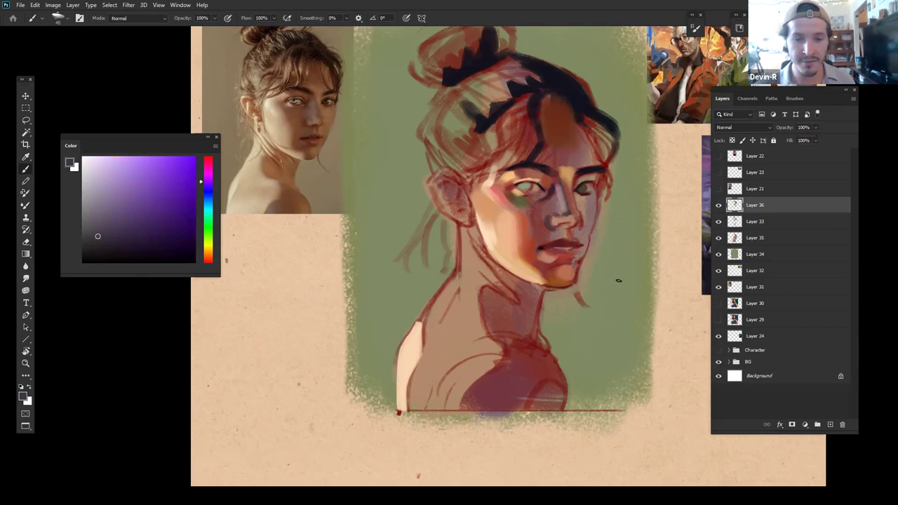
left_click(90, 202)
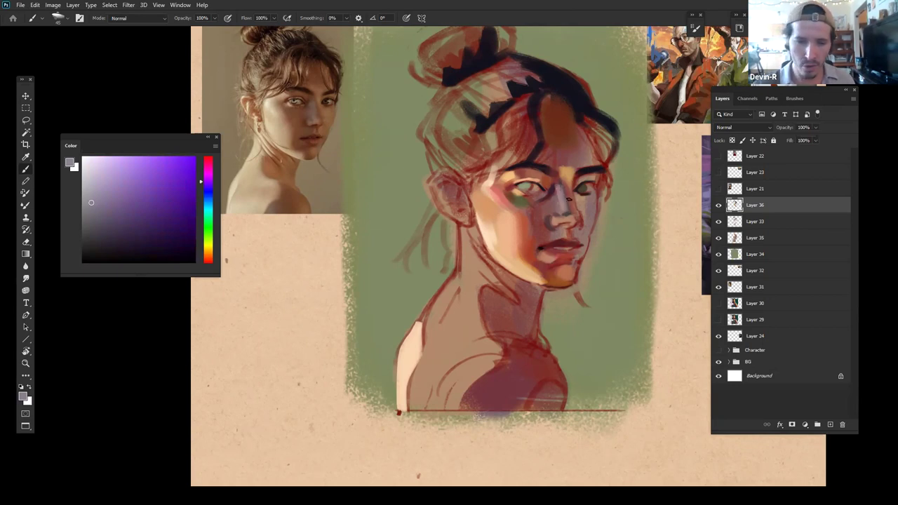
left_click(562, 181, "alt")
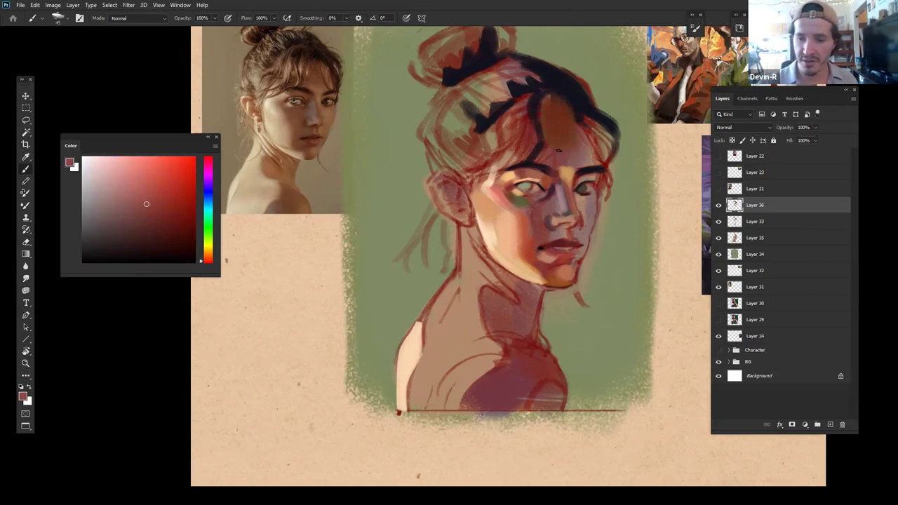
Step: Refine the light between the brows and around the far eye with sampled beige, tan and dark brown tones
left_click(571, 166, "alt")
left_click(118, 183)
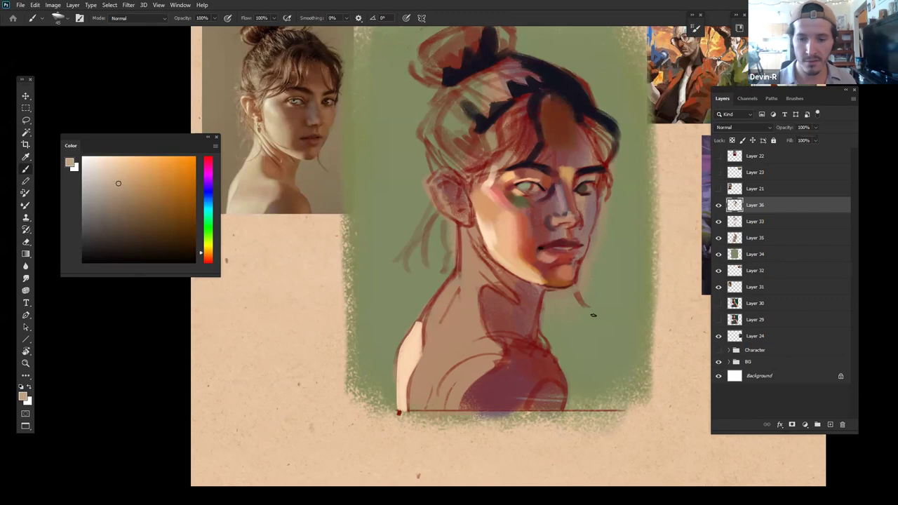
left_click(626, 135, "alt")
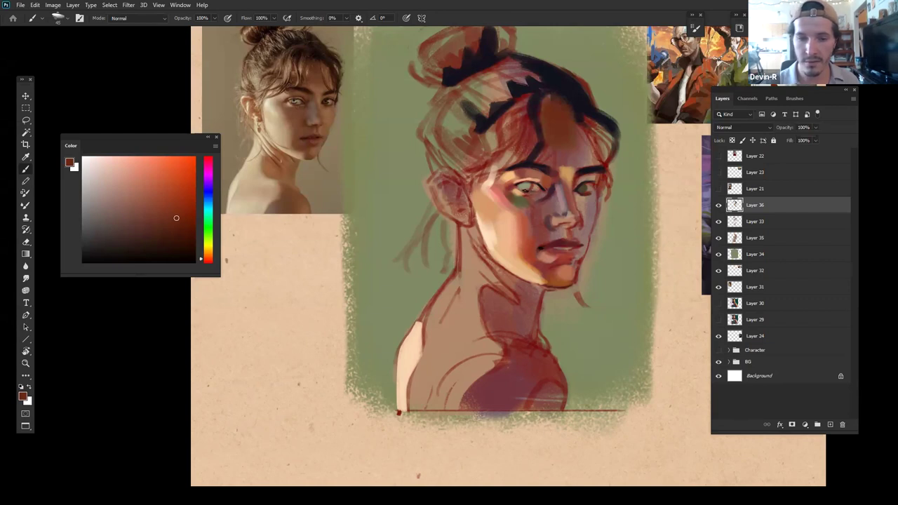
left_click(534, 186, "alt")
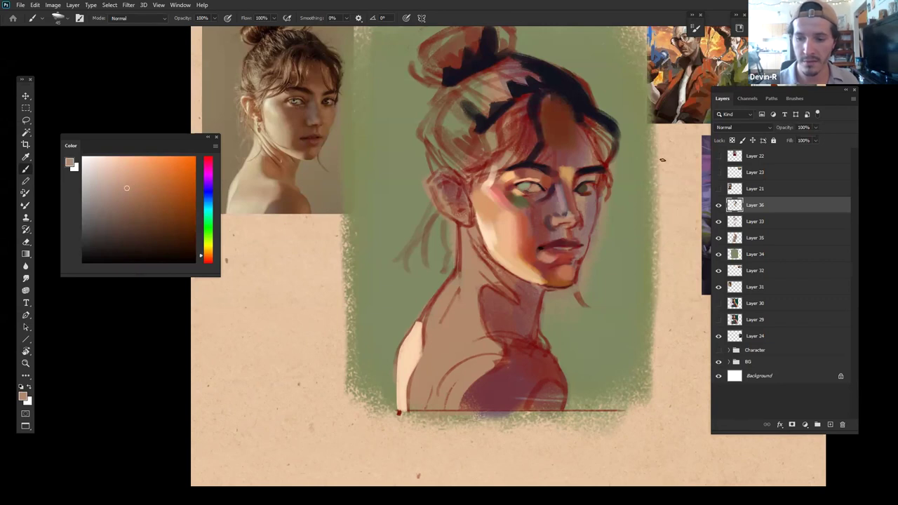
left_click(602, 155, "alt")
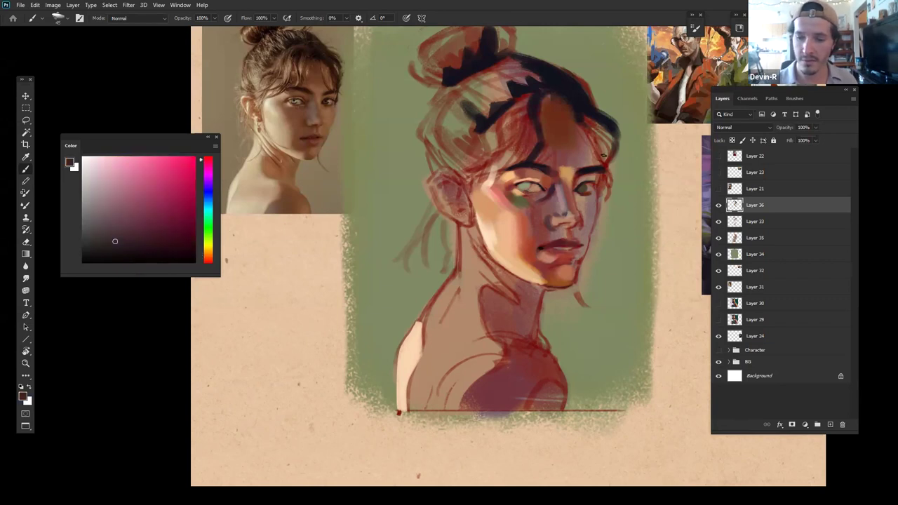
left_click(575, 191, "alt")
left_click(573, 172, "alt")
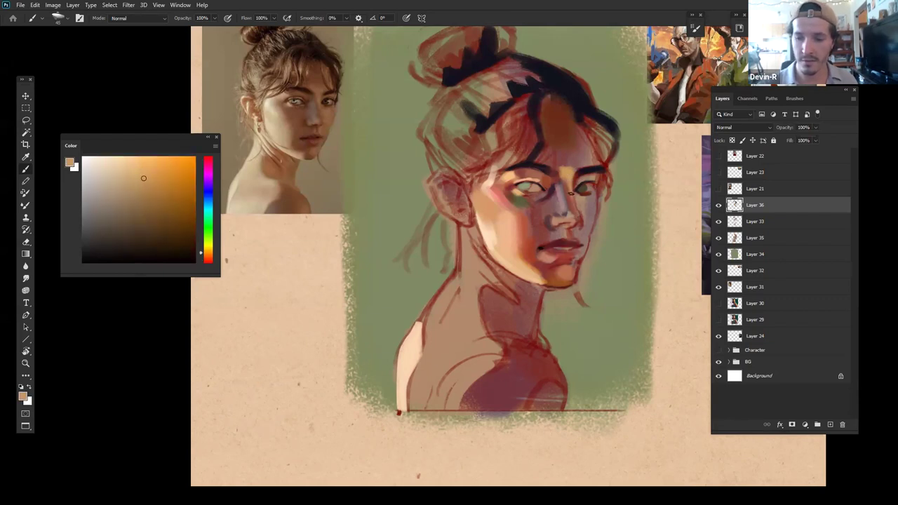
Step: Paint the shadowed hairline along the far side of the forehead with near-black brown and deep red-brown using a larger brush
left_click(565, 113, "alt")
left_click(183, 252)
key("bracketright")
key("bracketright")
key("bracketright")
key("bracketright")
left_click_drag(568, 100, 595, 140)
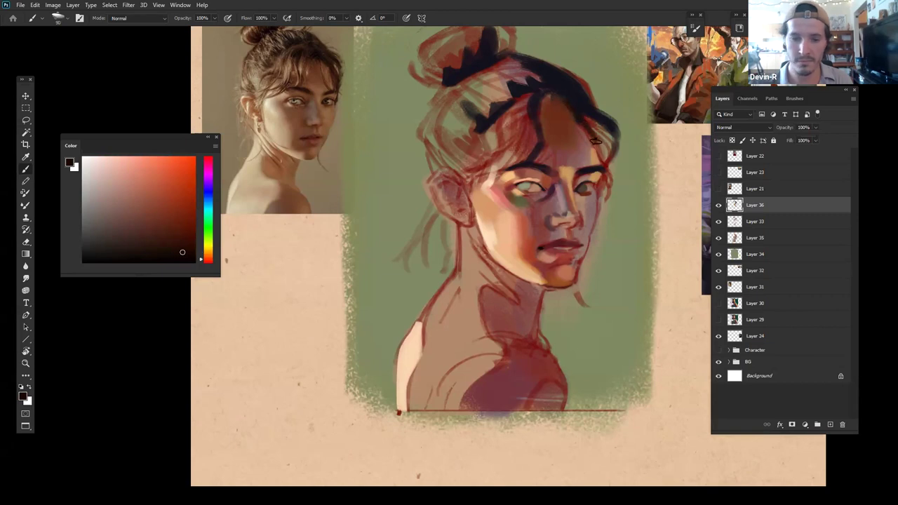
left_click(192, 221)
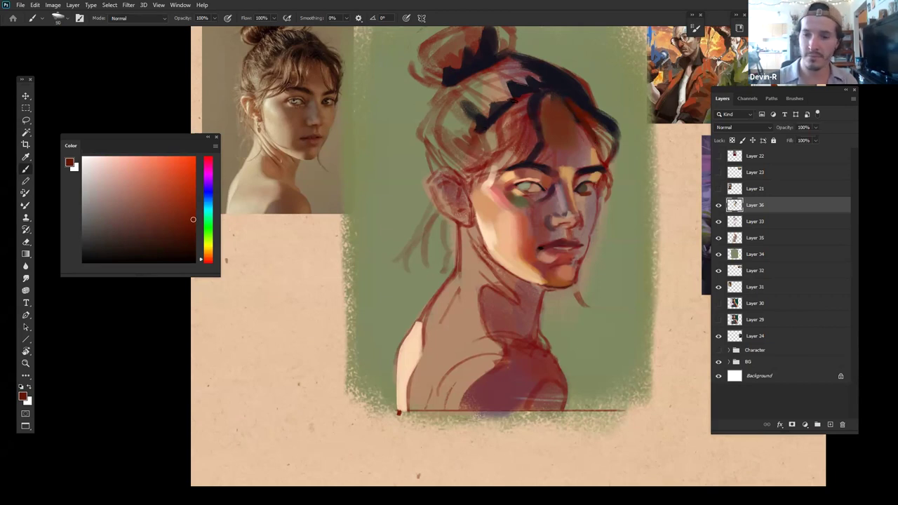
left_click(154, 236)
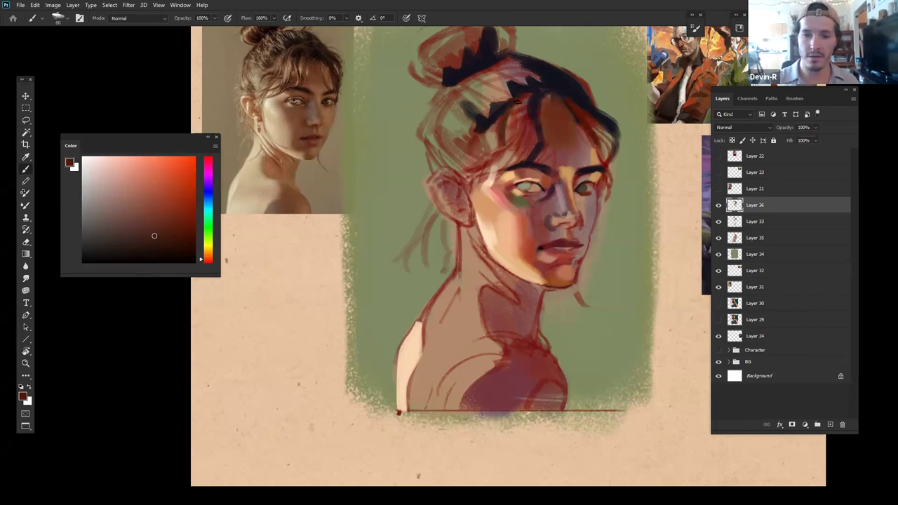
Step: Paint dark hair strands beside the forehead with gray-violet and navy tones sampled from the hair
left_click(544, 97, "alt")
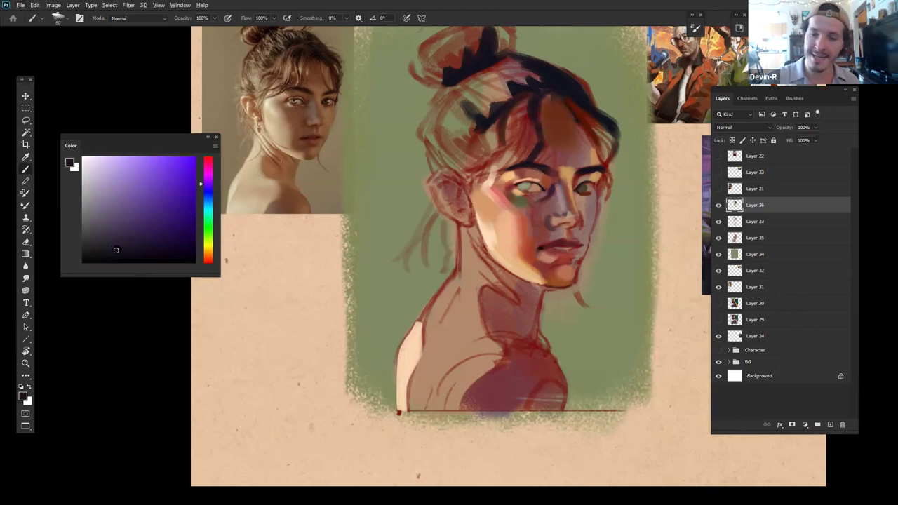
mouse_move(115, 250)
left_mouse_down()
mouse_move(145, 221)
mouse_move(108, 220)
mouse_move(111, 229)
left_mouse_up()
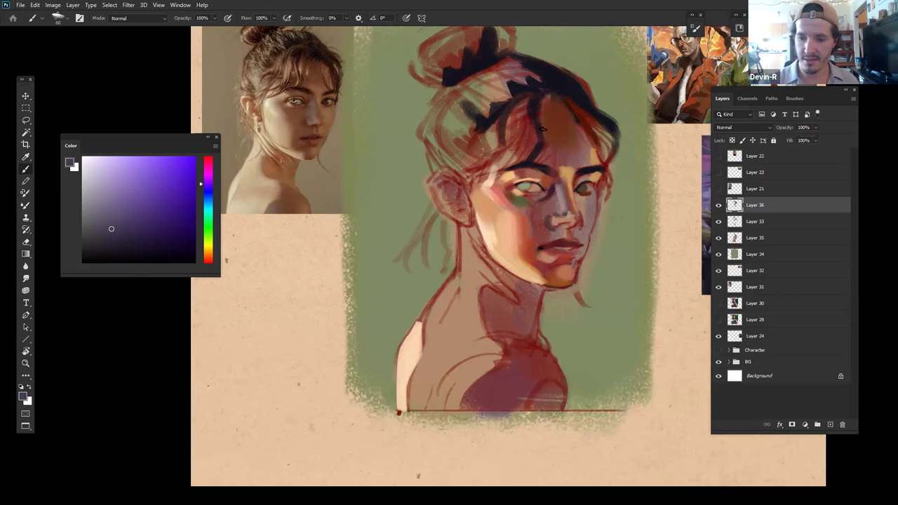
left_click_drag(522, 164, 517, 233)
left_click(514, 155, "alt")
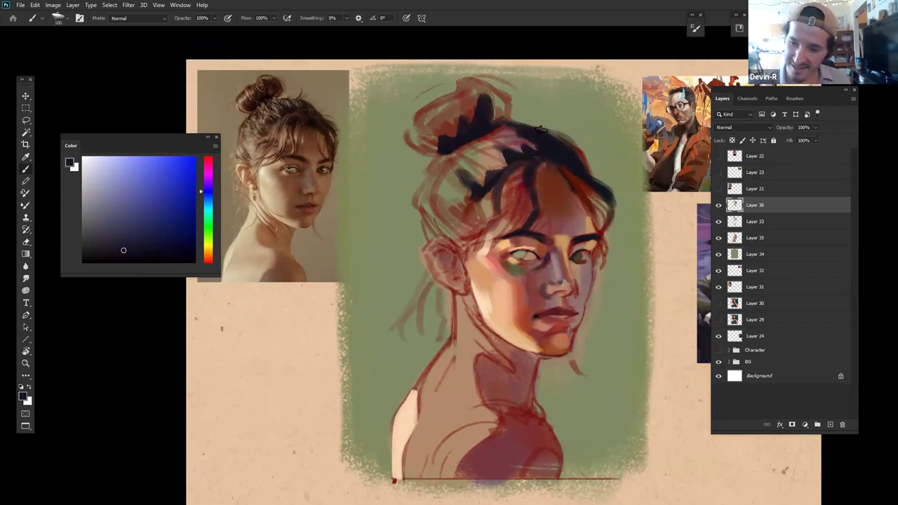
Step: Deepen the upper forehead where it meets the hair with dark brown tones derived from the sampled forehead color
left_click(588, 140, "alt")
mouse_move(611, 322)
left_mouse_down()
mouse_move(609, 278)
mouse_move(593, 279)
left_mouse_up()
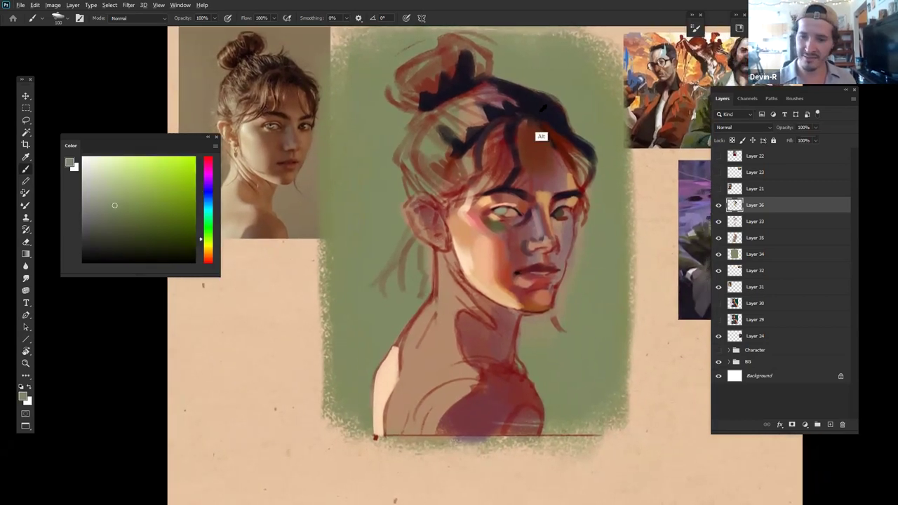
left_click(541, 137, "alt")
left_click_drag(133, 248, 164, 234)
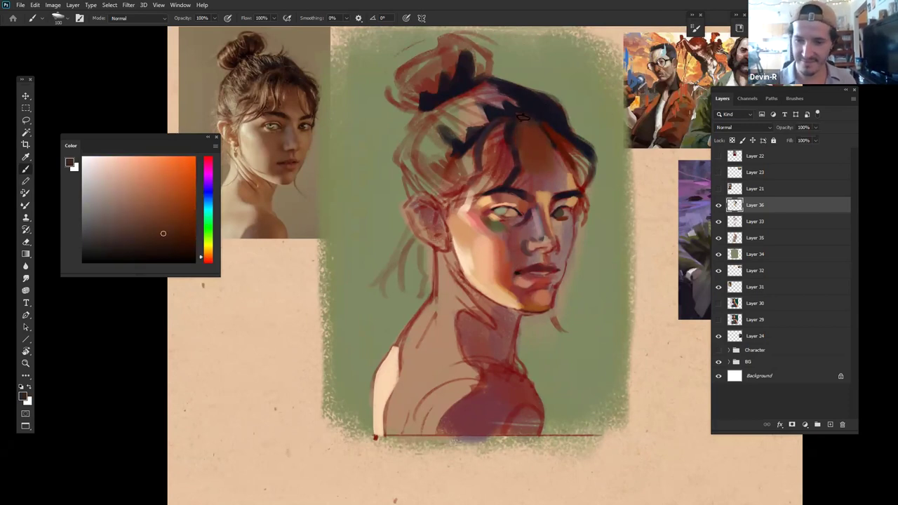
left_click(172, 254)
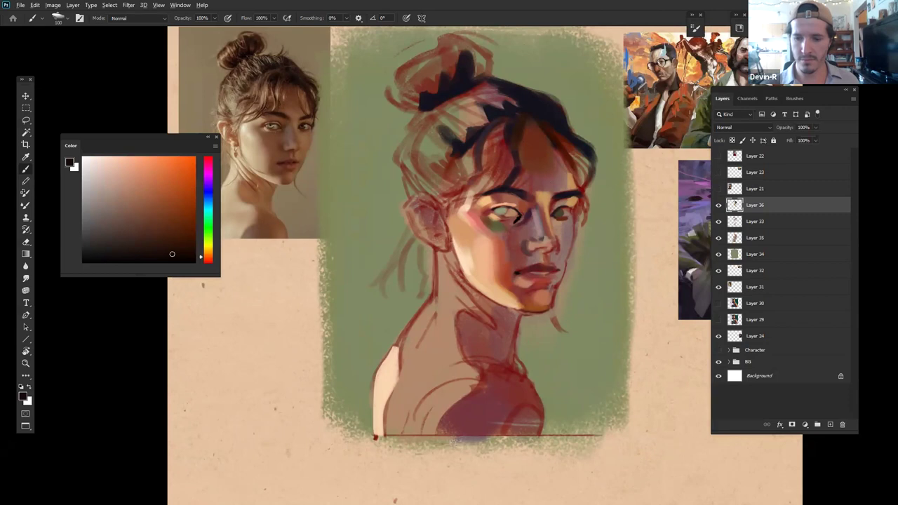
Step: Soften the forehead above the brows with a muted red derived from sampled peach, using a much larger brush
key("bracketright")
key("bracketright")
key("bracketright")
key("bracketright")
key("bracketright")
left_click(531, 215, "alt")
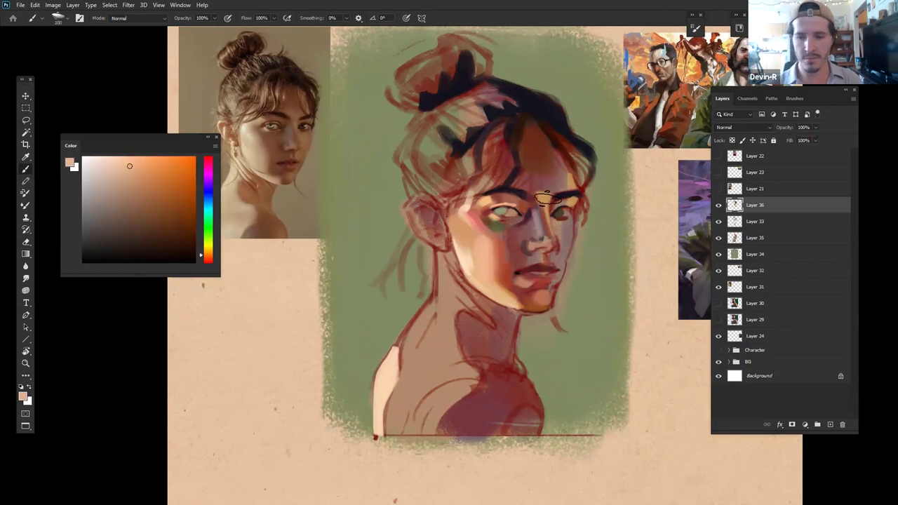
left_click_drag(204, 254, 203, 258)
left_click(129, 185)
left_click_drag(130, 186, 143, 184)
left_click(207, 260)
left_click(142, 188)
key("bracketright")
key("bracketright")
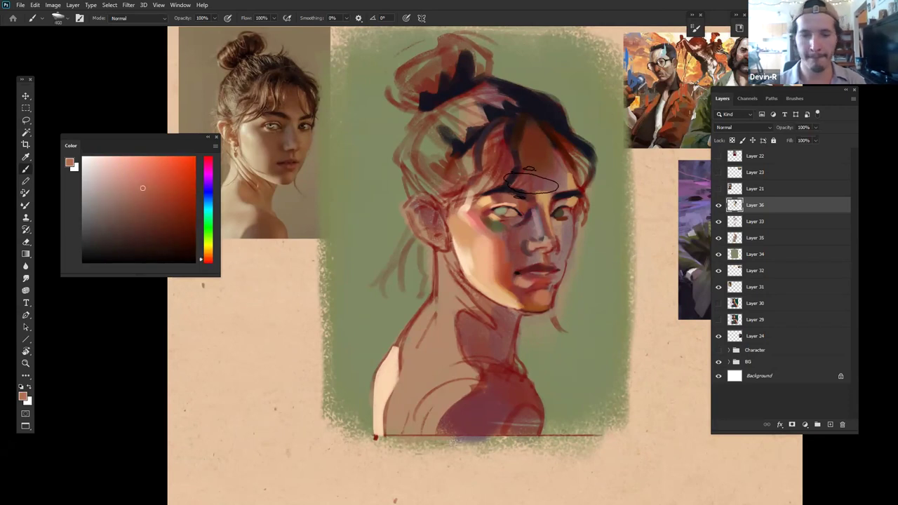
key("bracketleft")
key("bracketleft")
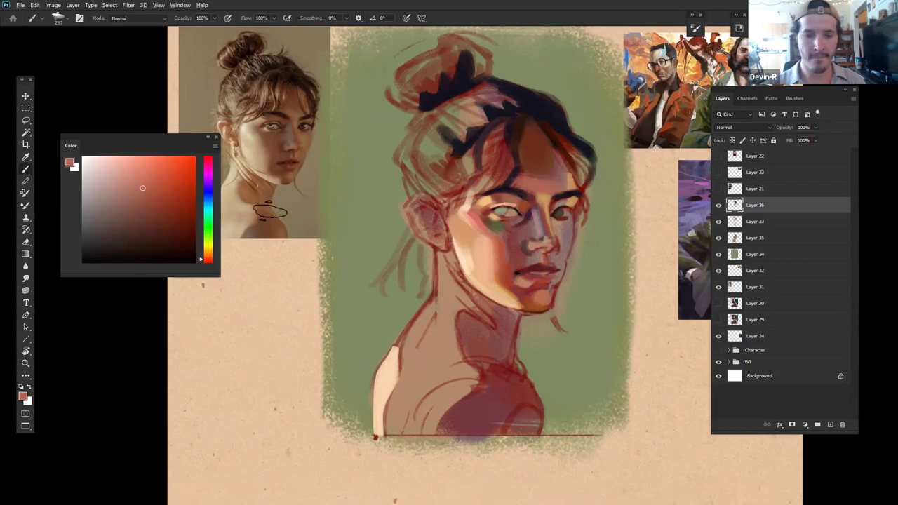
Step: Paint the near eye with light beige derived from the reference photo's shoulder and dark red accents derived from the upper lid
left_click(271, 211, "alt")
left_click(117, 172)
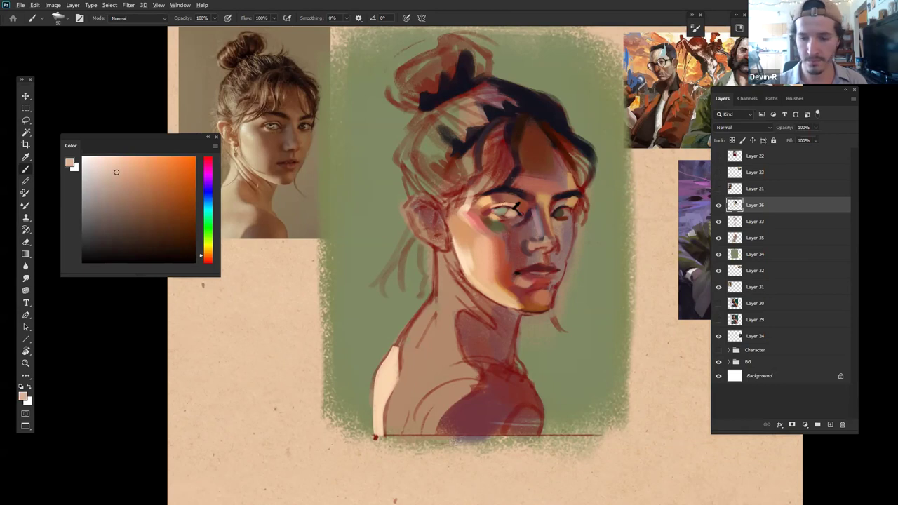
left_click(507, 196, "alt")
left_click(186, 218)
key("[")
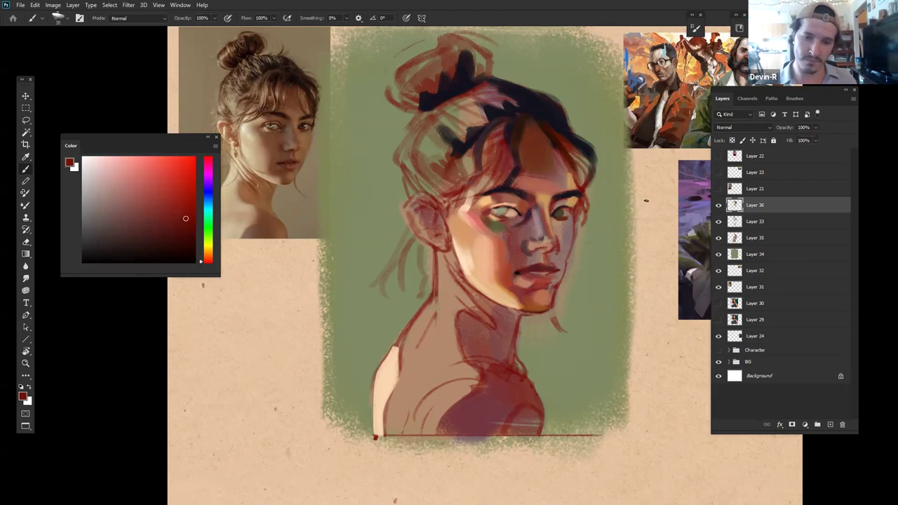
Step: Refine both eyes with dark, peach and muted brown tones sampled from the eyes and the surrounding skin
left_click(523, 210, "alt")
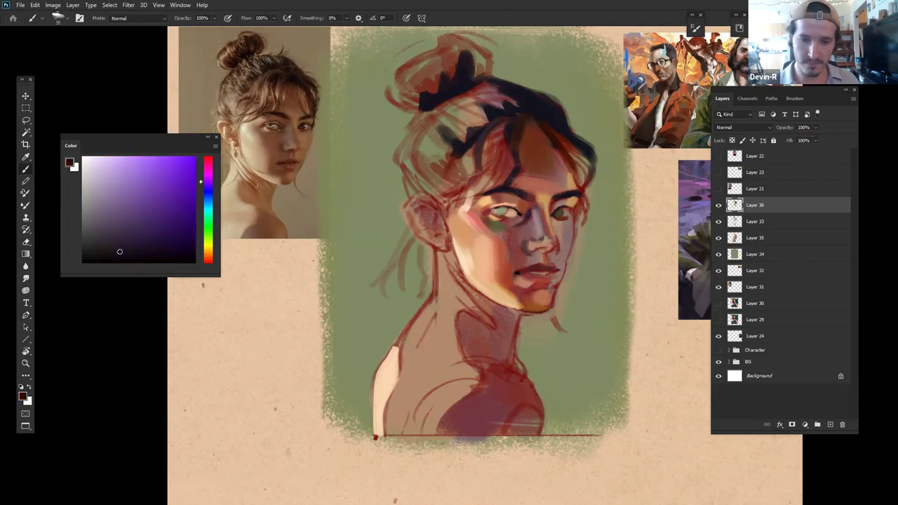
left_click(489, 198, "alt")
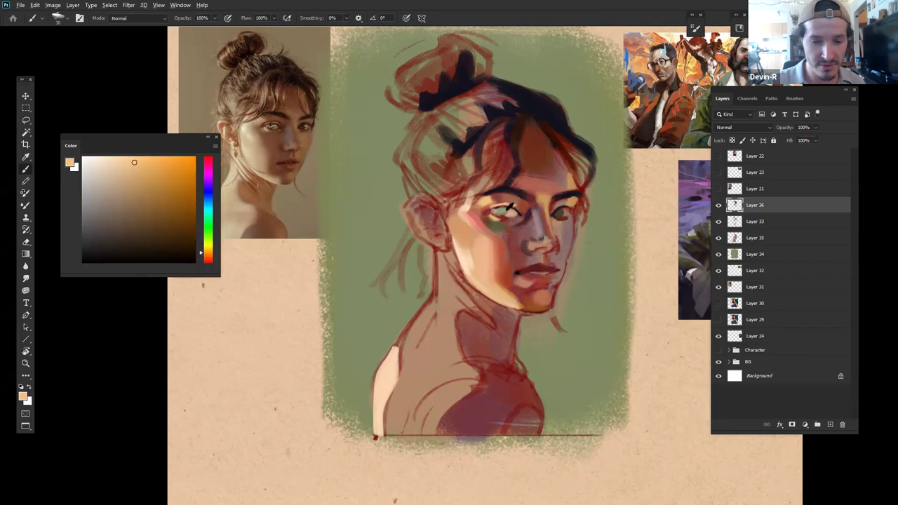
left_click(561, 211, "alt")
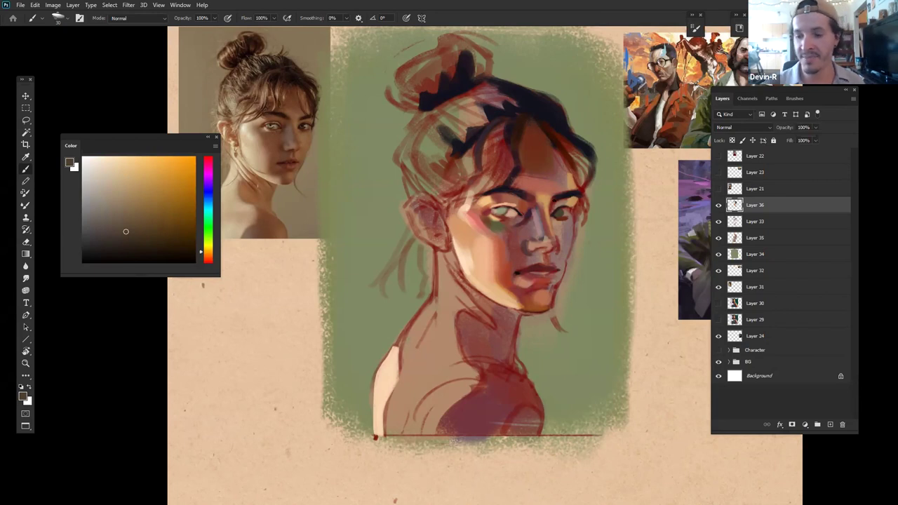
left_click_drag(561, 210, 563, 206)
left_click(562, 209, "alt")
left_click(561, 208, "alt")
Step: Darken the near eye's iris with a dark brown derived from the far eye, and brighten its white with light beige
key("z")
left_click_drag(590, 276, 519, 276)
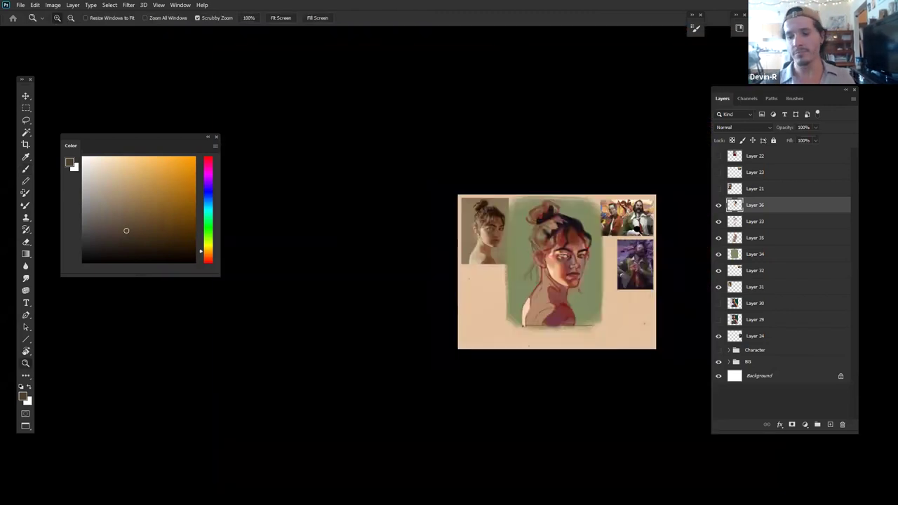
left_click(602, 266)
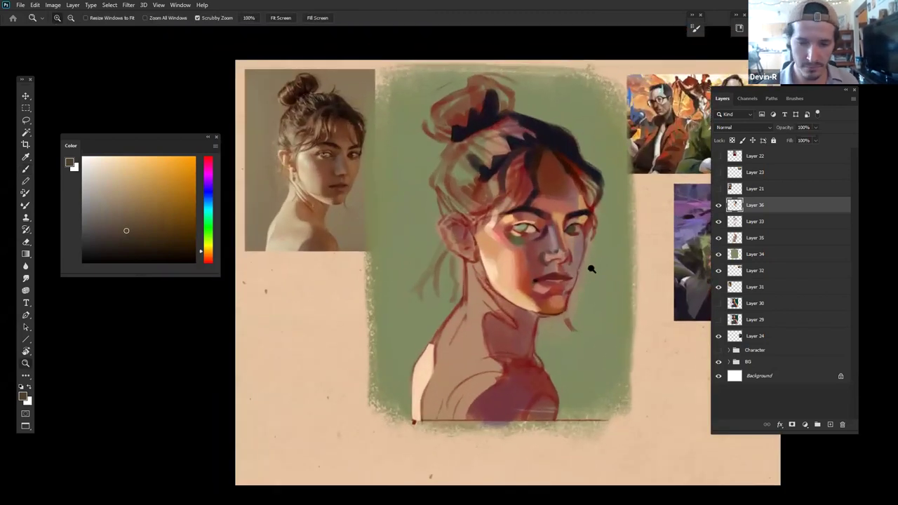
left_click_drag(592, 269, 592, 266)
key("b")
left_click(571, 226, "alt")
left_click_drag(120, 237, 124, 231)
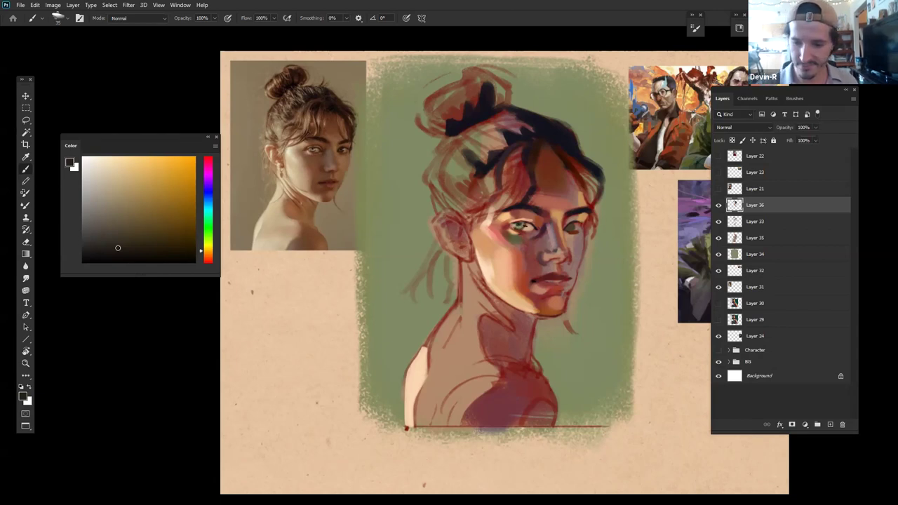
left_click_drag(526, 224, 524, 229)
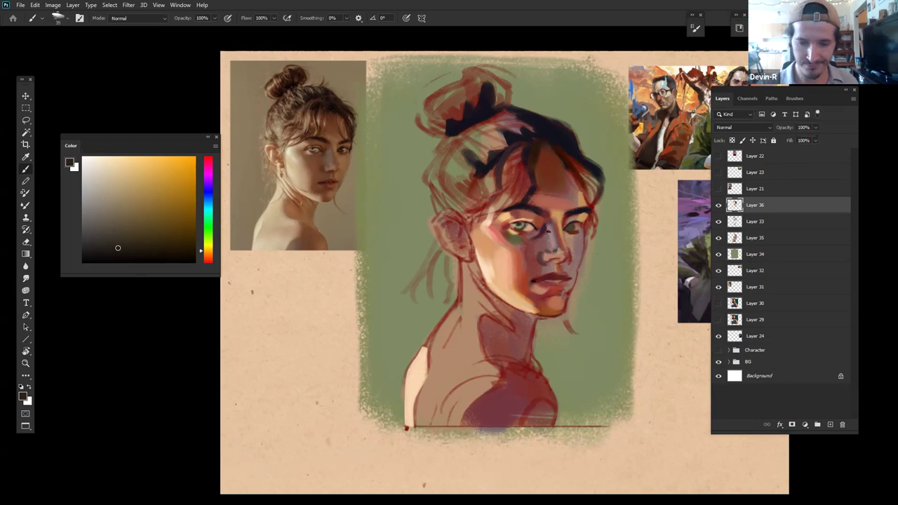
left_click_drag(123, 238, 127, 168)
left_click_drag(515, 226, 519, 226)
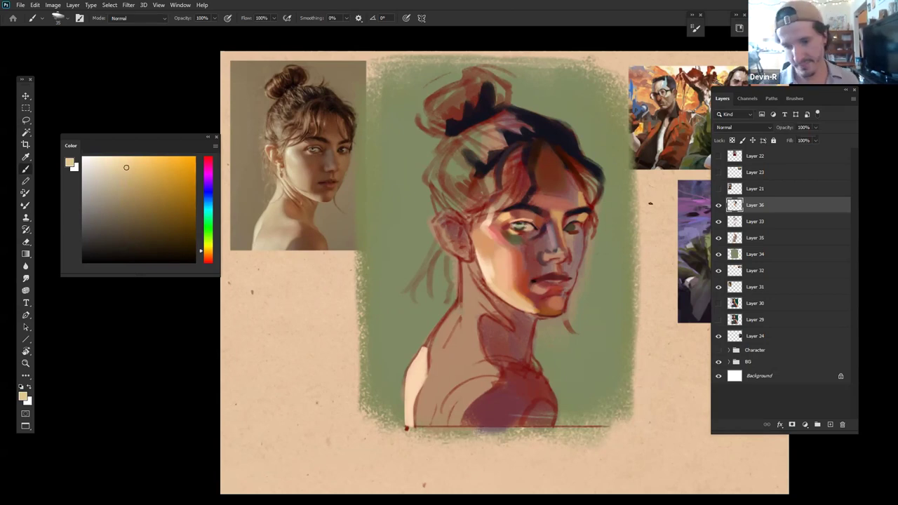
Step: Rework the mouth corner and the skin beside it with dark red and muted red derived from the sampled lip line
mouse_move(577, 261)
left_mouse_down()
mouse_move(562, 213)
mouse_move(520, 228)
left_mouse_up()
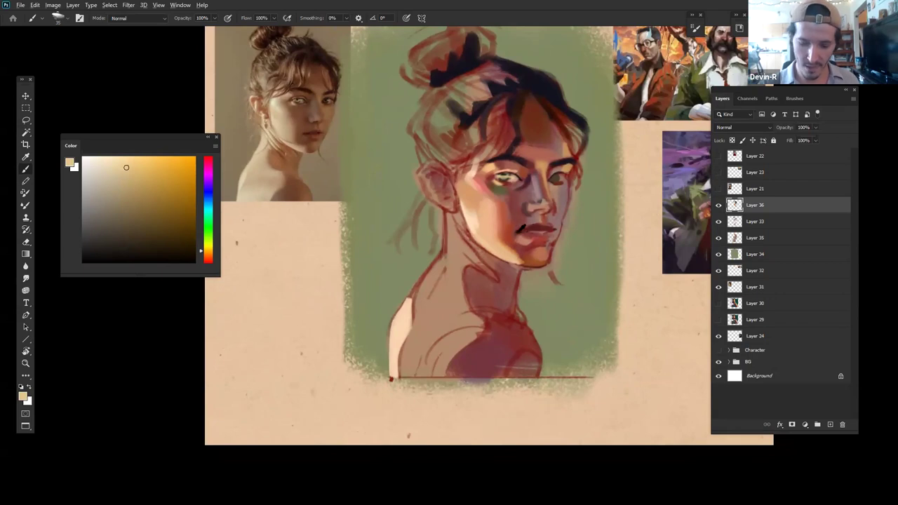
left_click(518, 228, "alt")
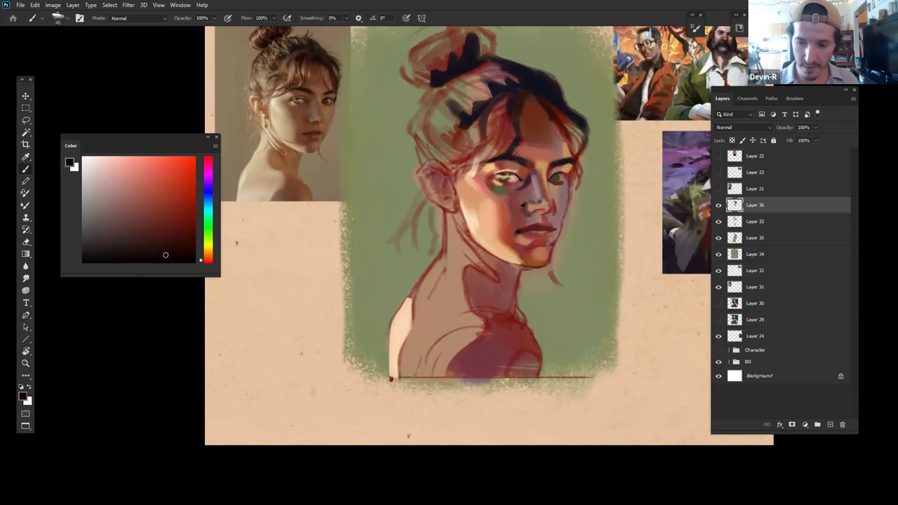
left_click_drag(181, 209, 186, 231)
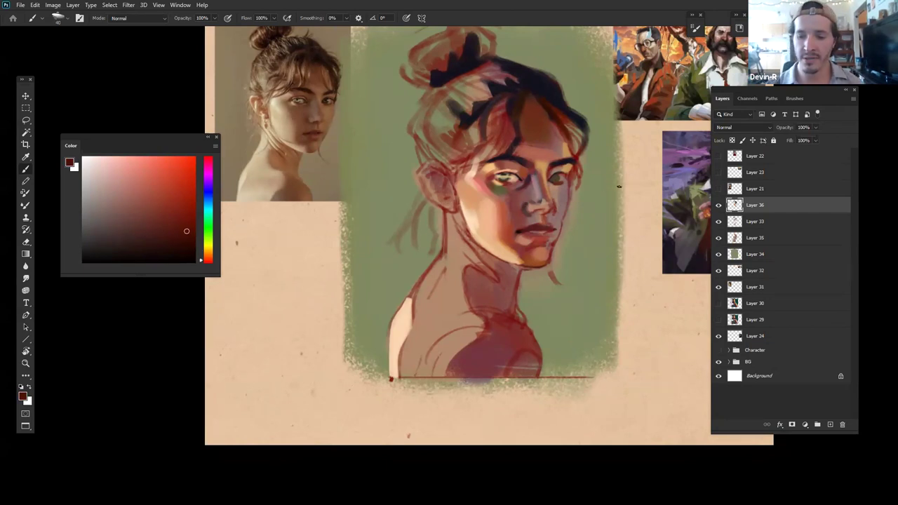
left_click(153, 202)
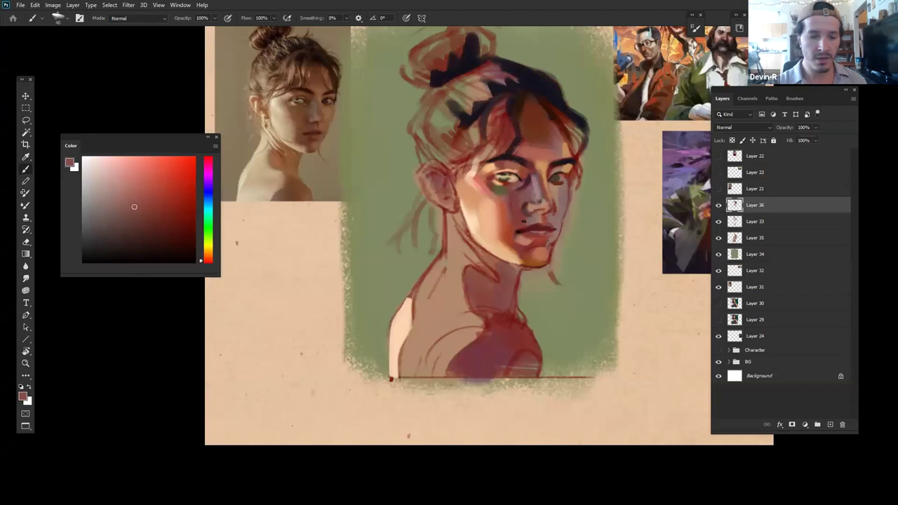
Step: Paint gray-violet shadow tones around the nose and upper lip, and add light peach accents derived from the sampled chin color
left_click(207, 188)
left_click_drag(109, 208, 108, 230)
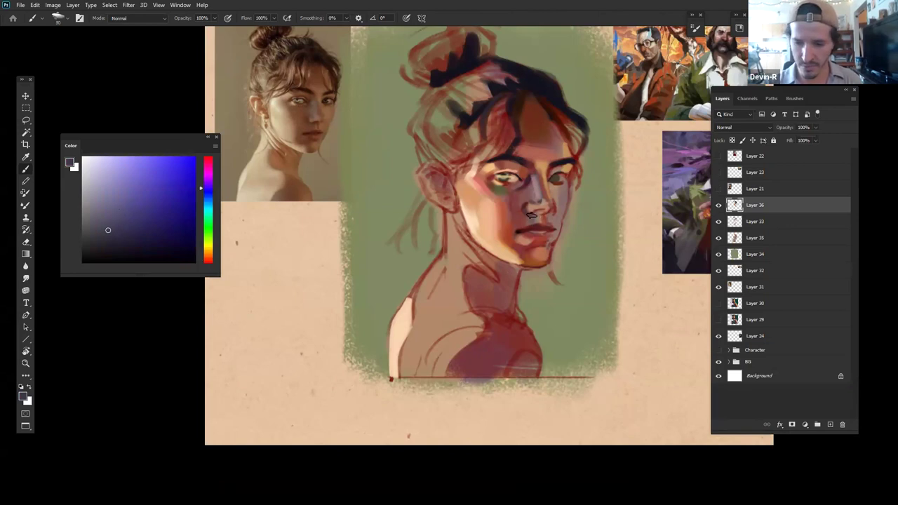
left_click(92, 209)
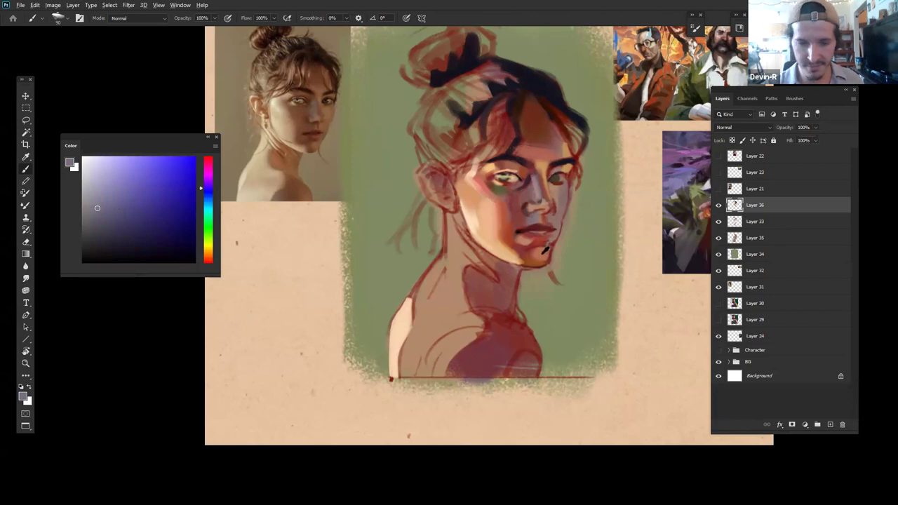
left_click(543, 246, "alt")
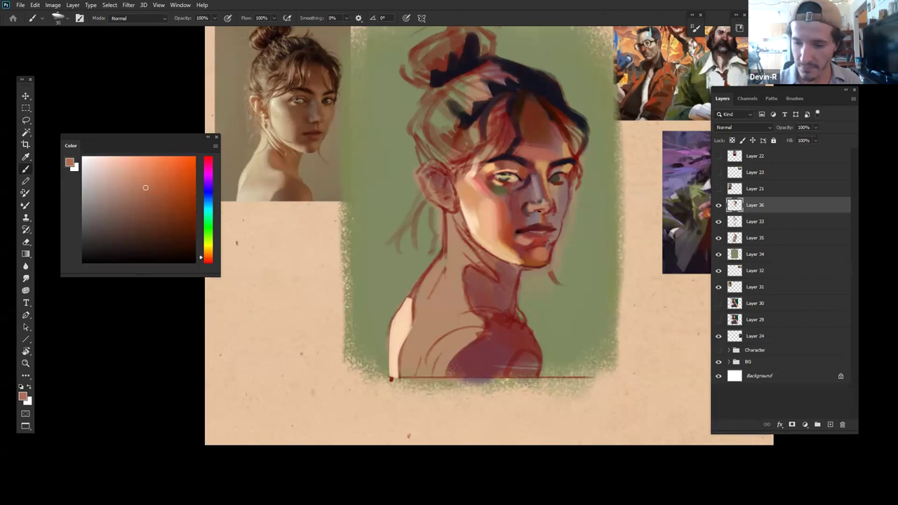
left_click_drag(145, 187, 130, 164)
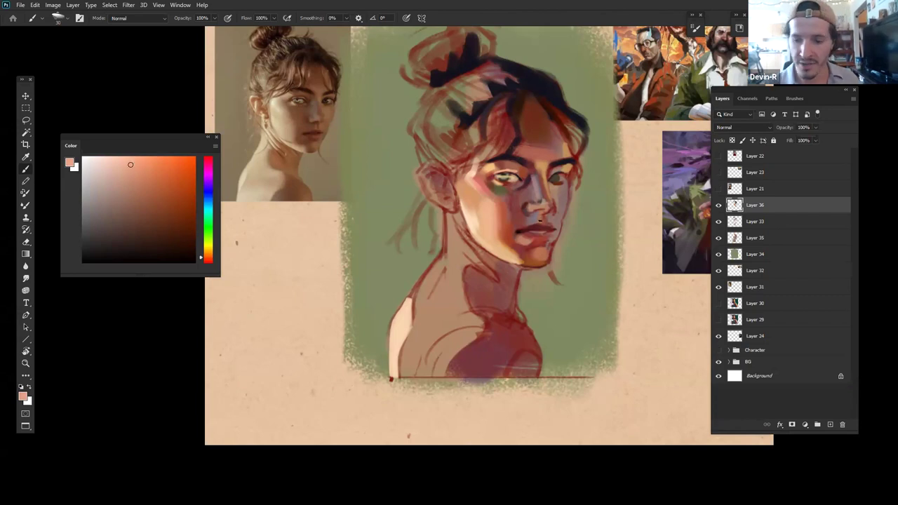
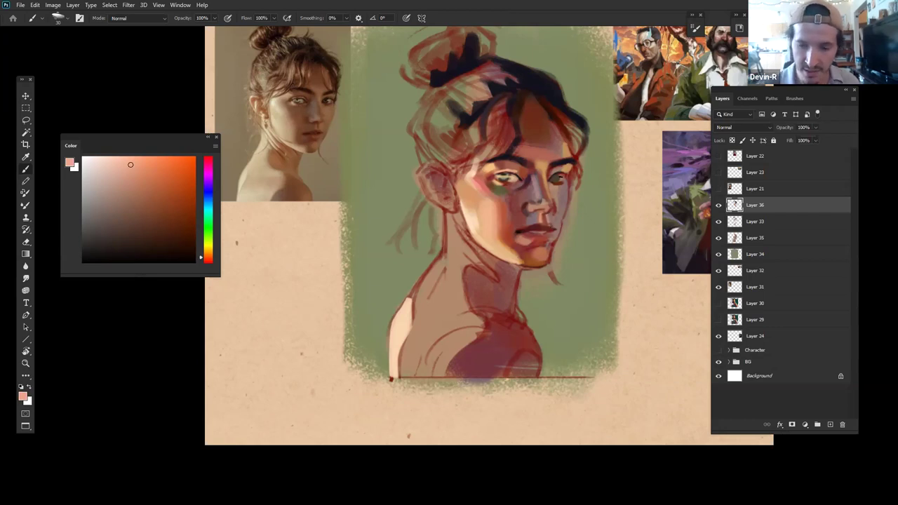
Step: Define the dark accents around the nose and lips with a smaller brush in dark maroon derived from the sampled lips
left_click(540, 230, "alt")
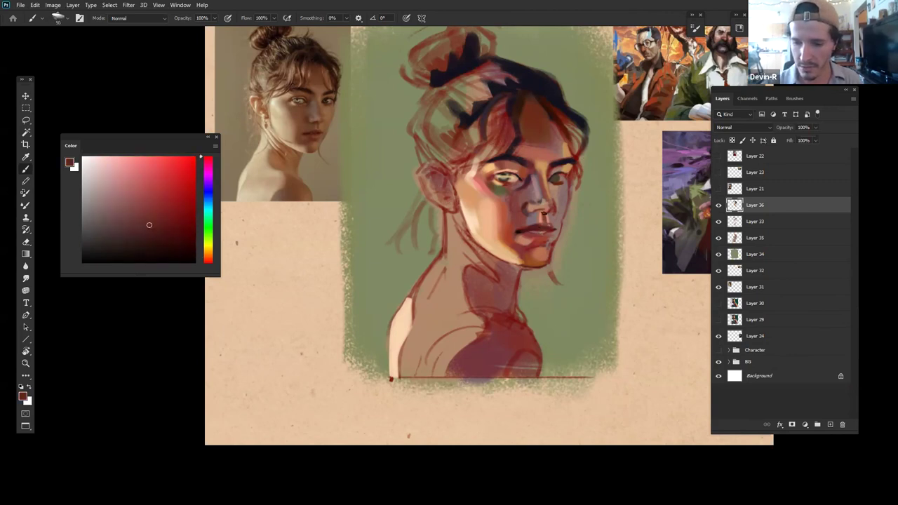
left_click(150, 241)
left_click_drag(150, 242, 151, 243)
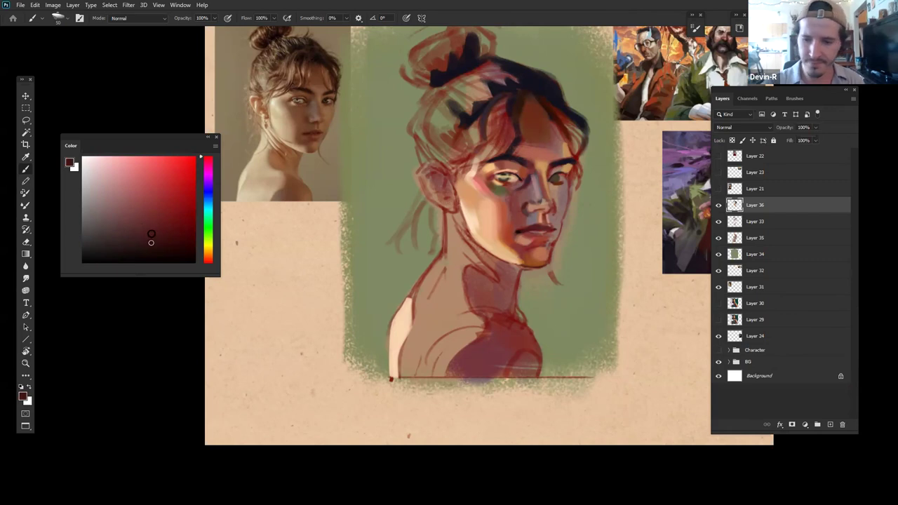
key("bracketleft")
key("bracketleft")
key("bracketleft")
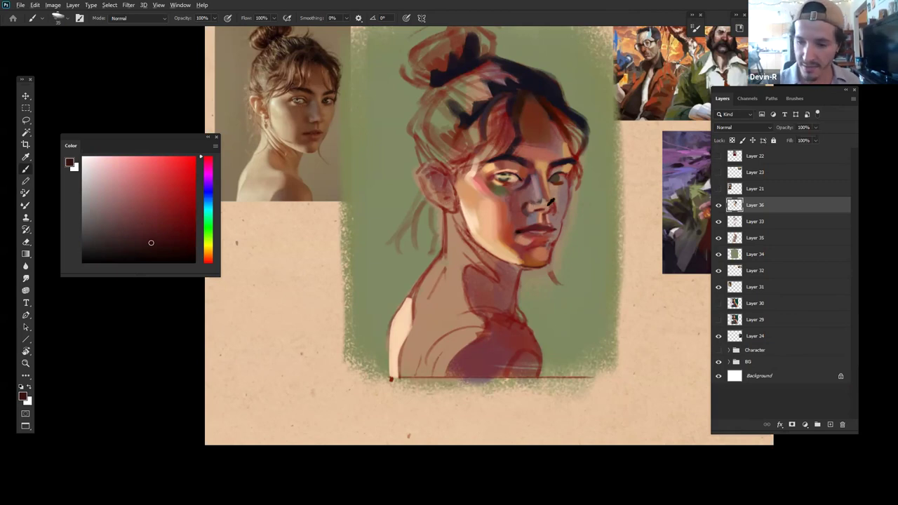
Step: Blend the nose and inner cheek with a reddish brown derived from the nose and a muted red sampled beside it
left_click(537, 198, "alt")
left_click_drag(138, 191, 145, 223)
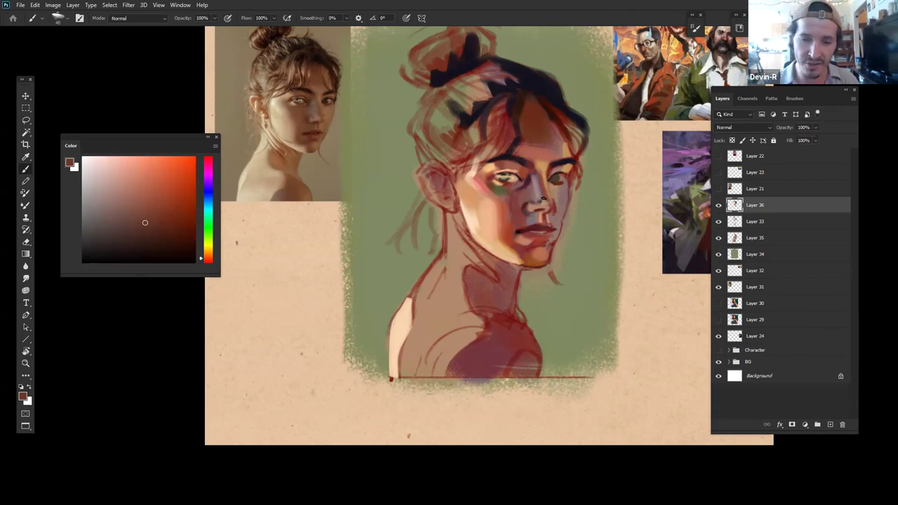
left_click(518, 206, "alt")
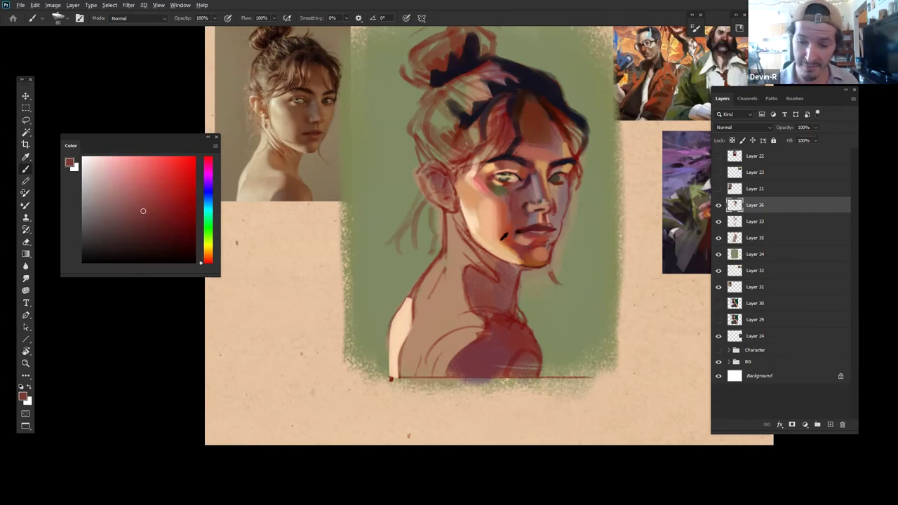
Step: Warm the cheek with orange sampled near the jaw, enlarging the brush to 250
left_click(503, 237, "alt")
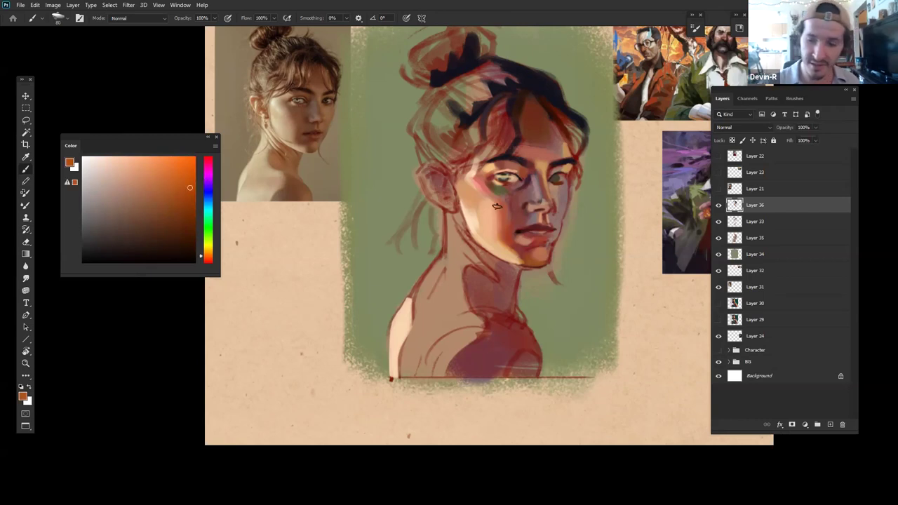
key("bracketright")
key("bracketright")
key("bracketright")
key("bracketright")
key("bracketright")
key("bracketright")
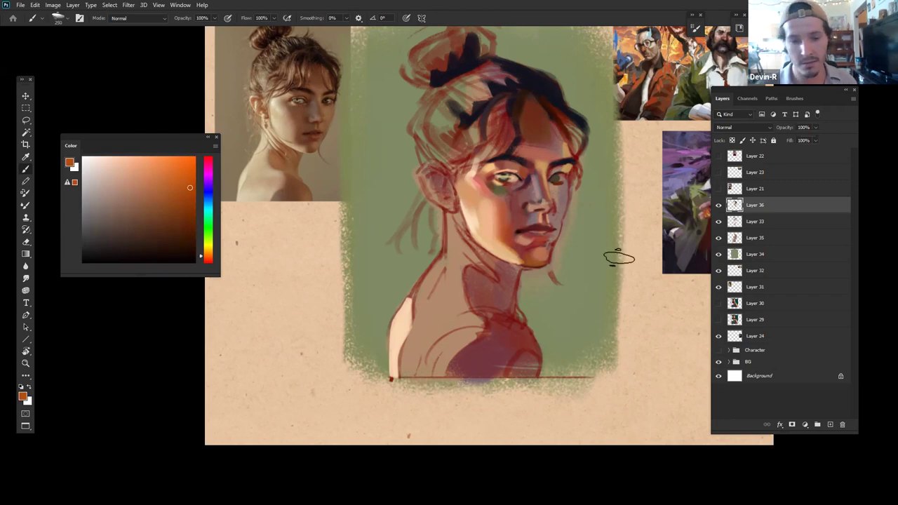
Step: Paint a cool highlight on the outer cheek near the temple with pale cyan, and shift the color to a grayer off-white
left_click(463, 178, "alt")
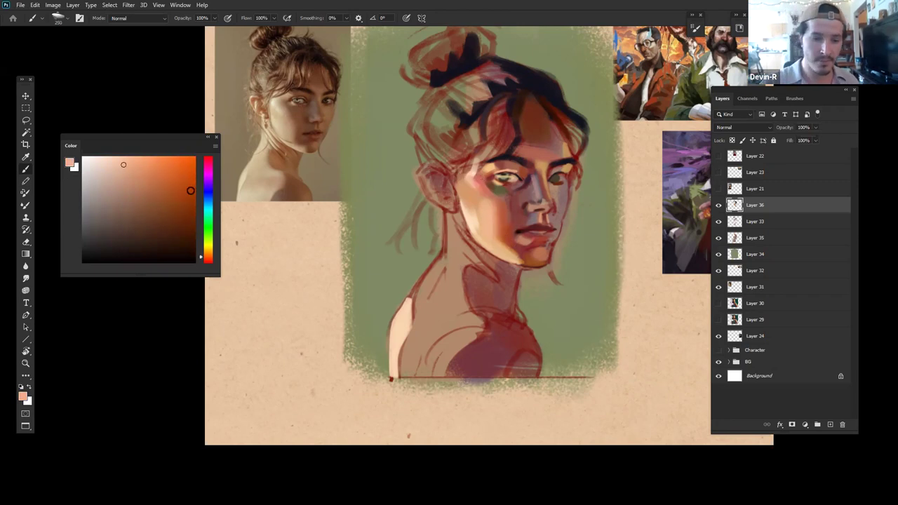
left_click_drag(123, 165, 107, 158)
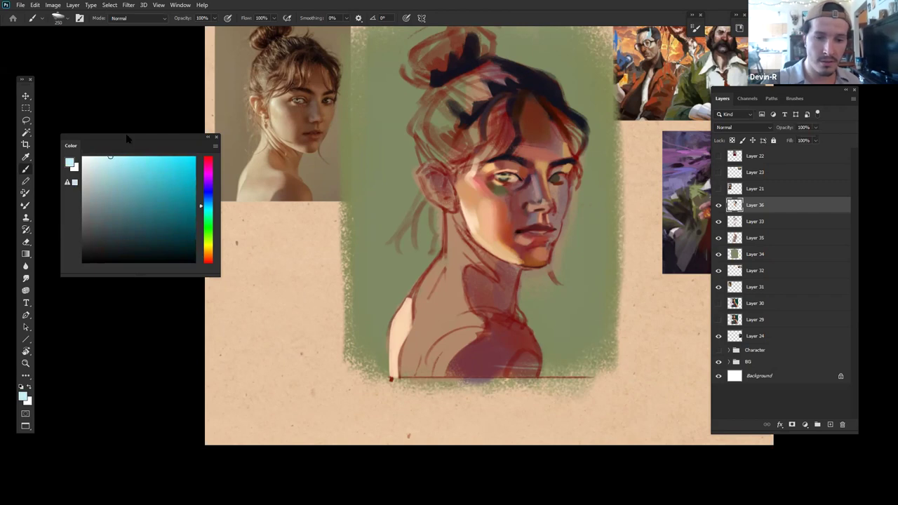
left_click_drag(468, 183, 467, 176)
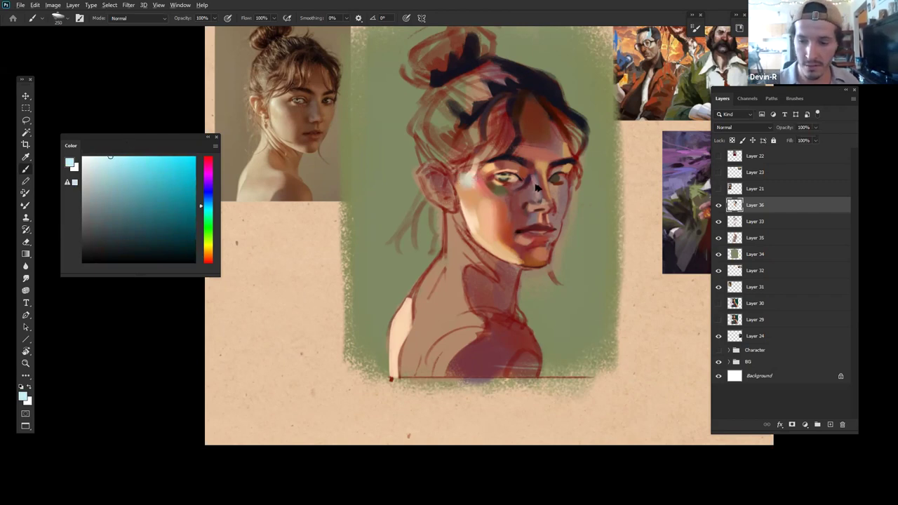
left_click(92, 162)
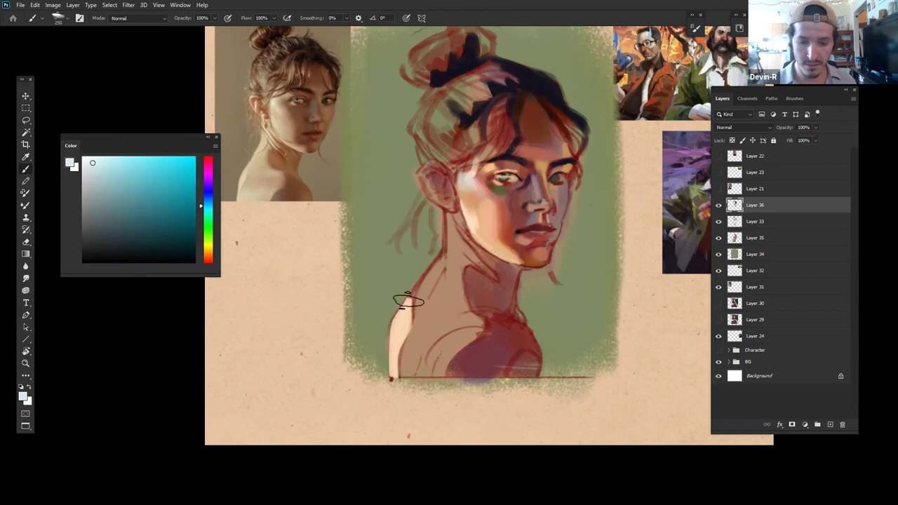
Step: Add a pale cool highlight to the light edge of the back shoulder and undo the last stroke
left_click_drag(501, 328, 505, 286)
mouse_move(406, 319)
left_mouse_down()
mouse_move(399, 332)
mouse_move(404, 312)
left_mouse_up()
key("ctrl+z")
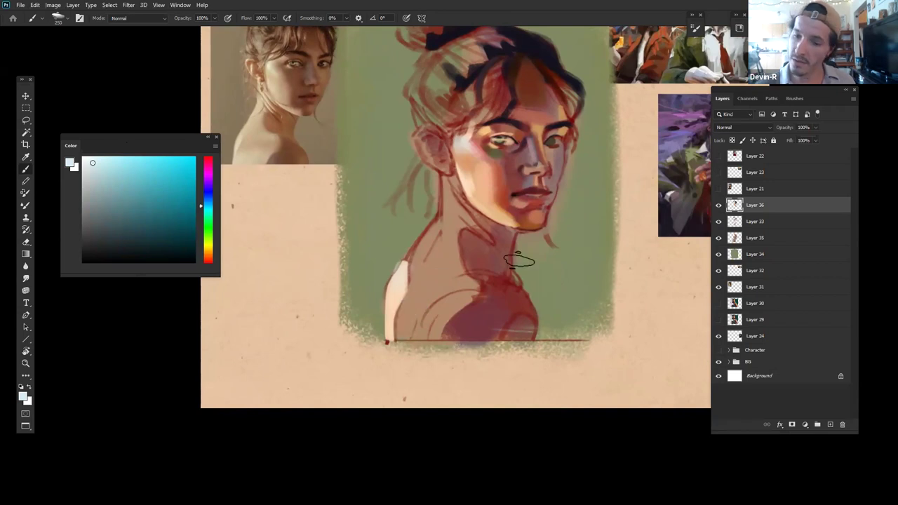
Step: Paint a pale bluish-white highlight down the back of the neck below the ear with a smaller brush
left_click_drag(516, 262, 381, 290)
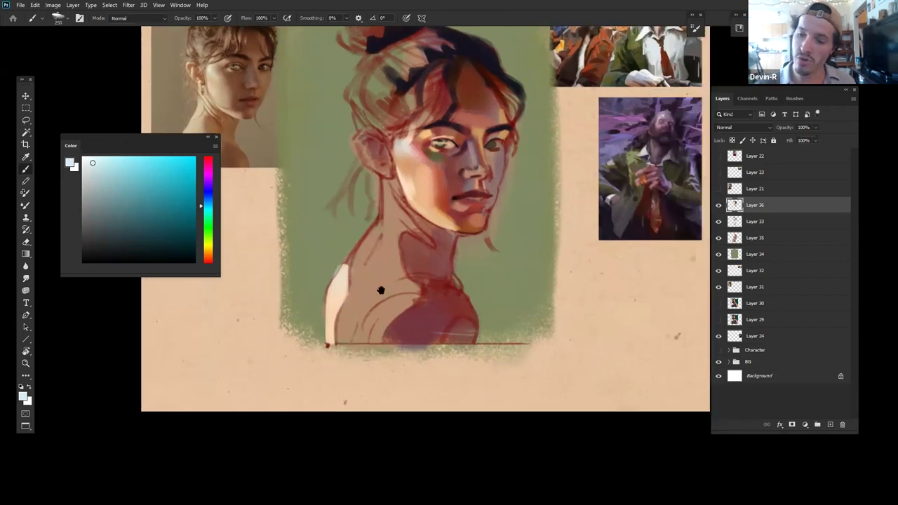
left_click_drag(535, 233, 513, 266)
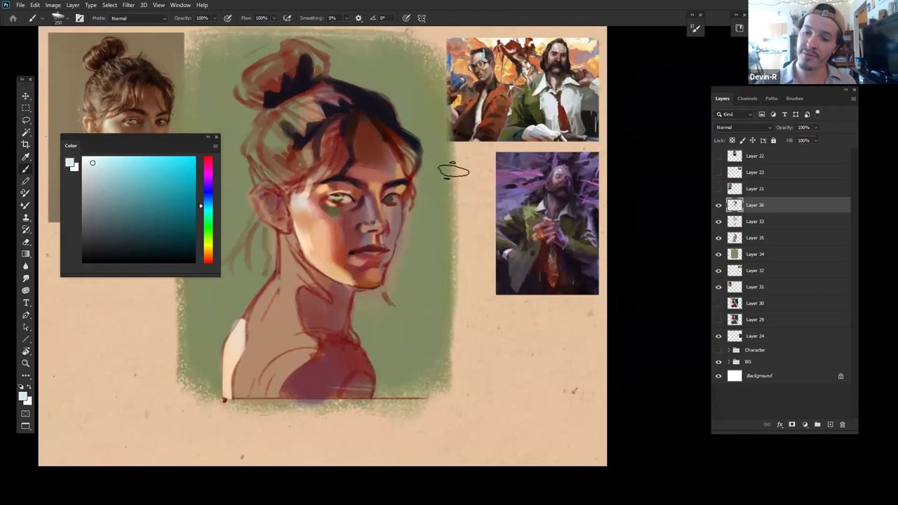
mouse_move(523, 296)
left_mouse_down()
mouse_move(577, 269)
mouse_move(616, 266)
left_mouse_up()
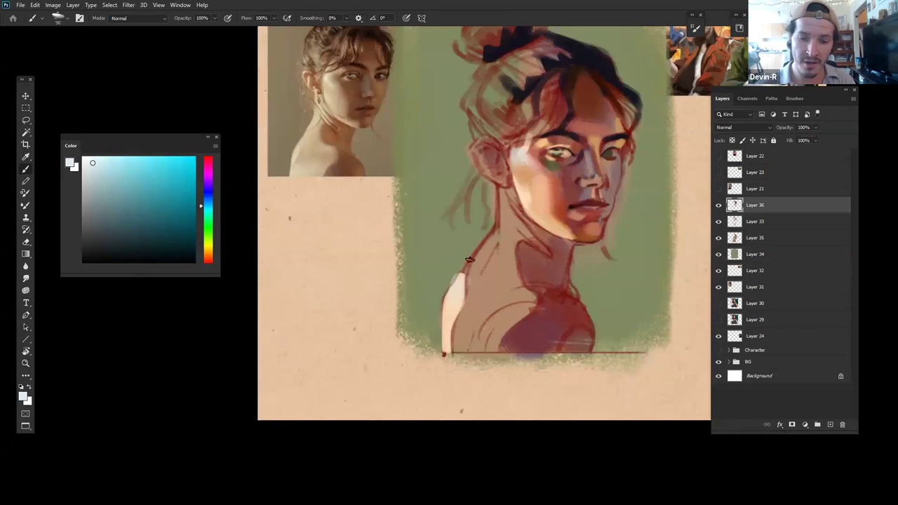
left_click_drag(502, 196, 500, 233)
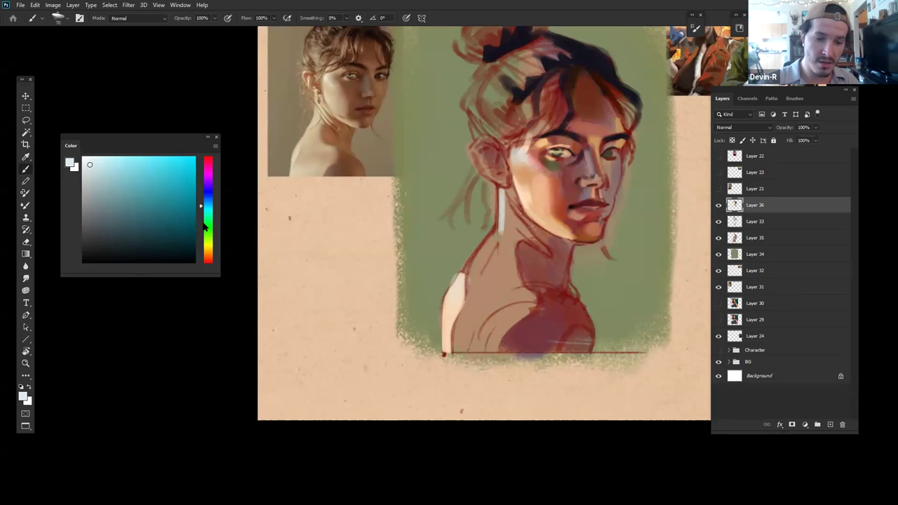
left_click(204, 237)
mouse_move(498, 204)
left_mouse_down()
mouse_move(498, 234)
mouse_move(502, 192)
left_mouse_up()
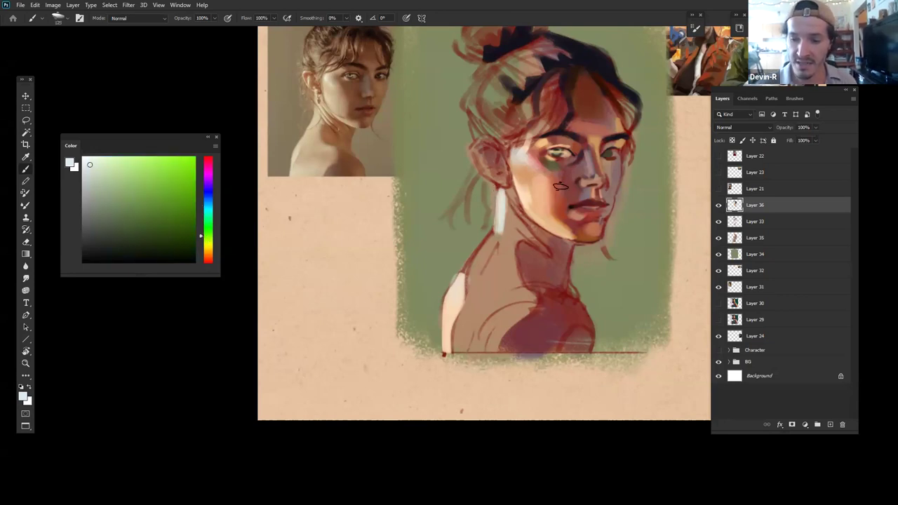
Step: Extend the pale highlight from the back of the neck down to the shoulder with a muted yellow-gray and sampled cream tones
left_click(204, 243)
left_click_drag(202, 243, 203, 247)
left_click_drag(101, 188, 110, 176)
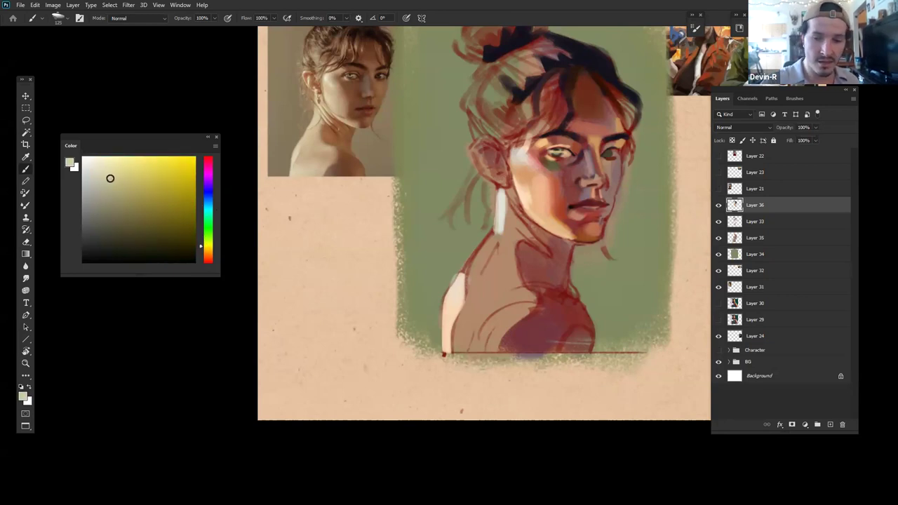
left_click_drag(501, 191, 498, 224)
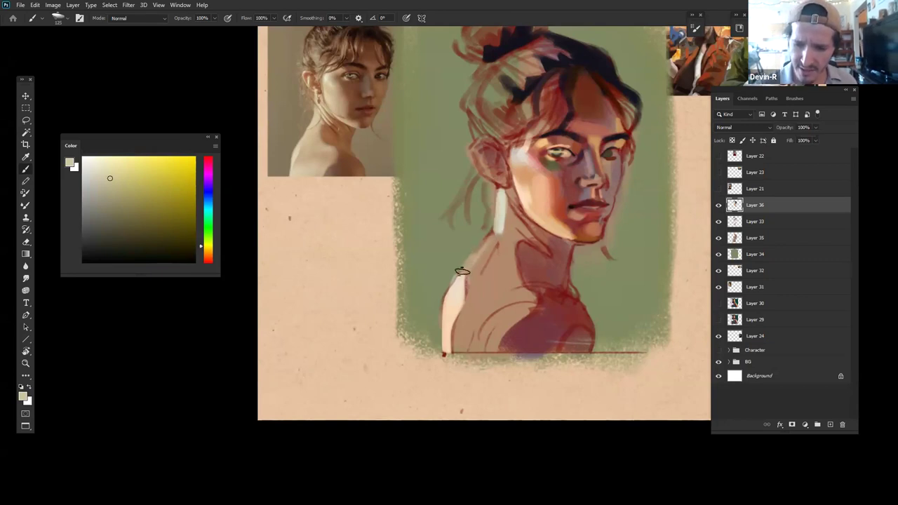
left_click(499, 215, "alt")
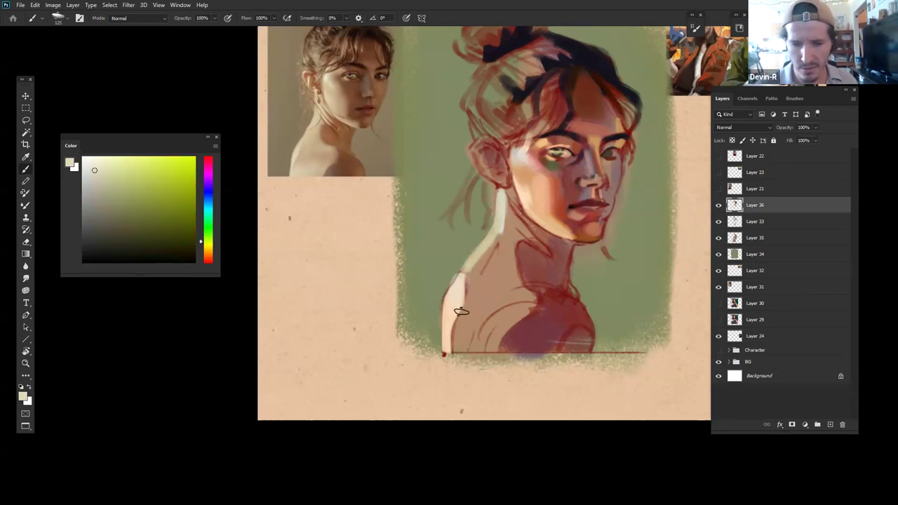
left_click(467, 266, "alt")
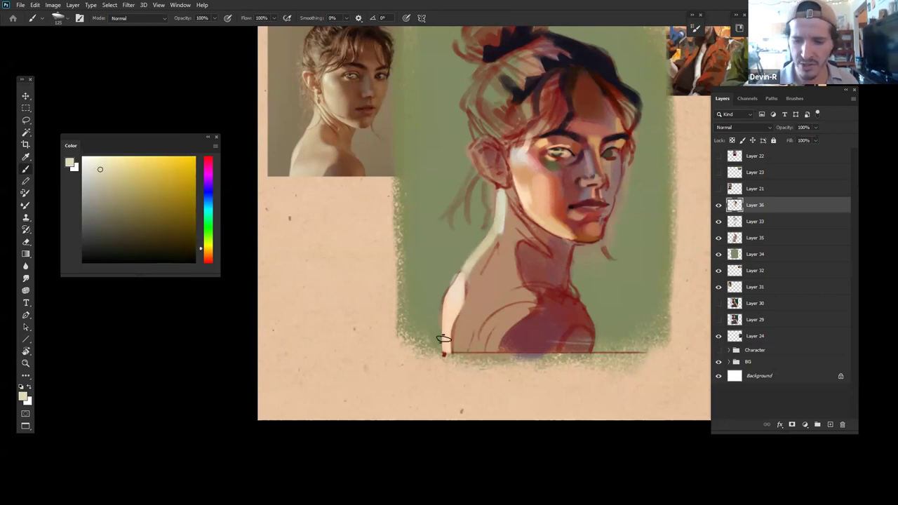
Step: Refine the shadow between the mouth corner and chin with a muted dark red sampled from that area
key("z")
left_click_drag(562, 280, 502, 270)
mouse_move(550, 289)
left_mouse_down()
mouse_move(566, 275)
mouse_move(543, 279)
left_mouse_up()
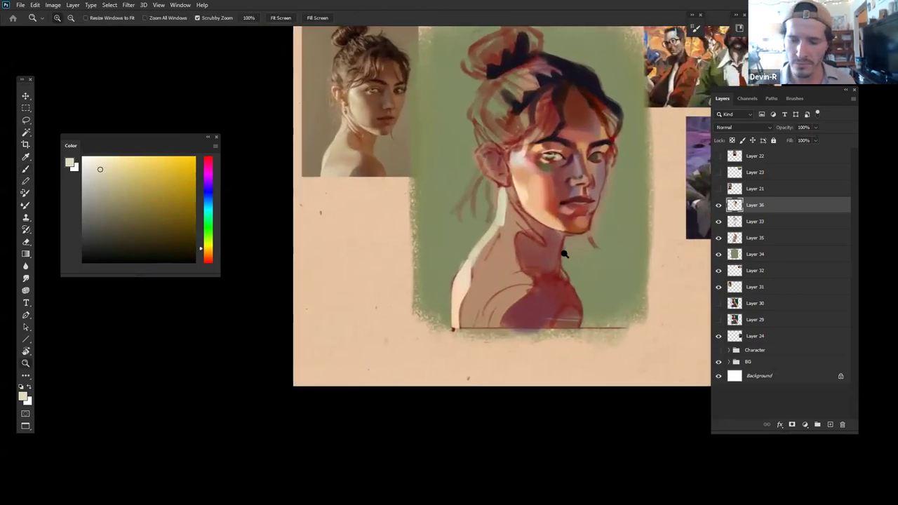
key("b")
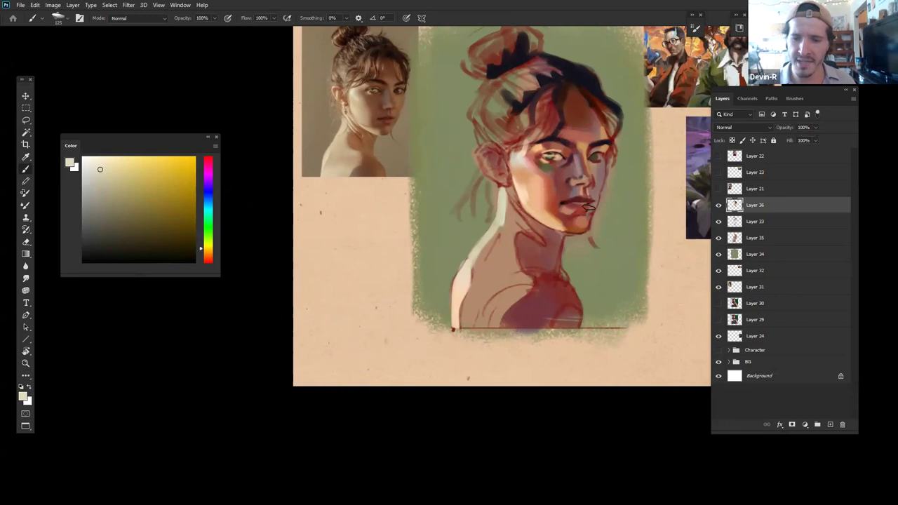
left_click_drag(565, 226, 569, 221)
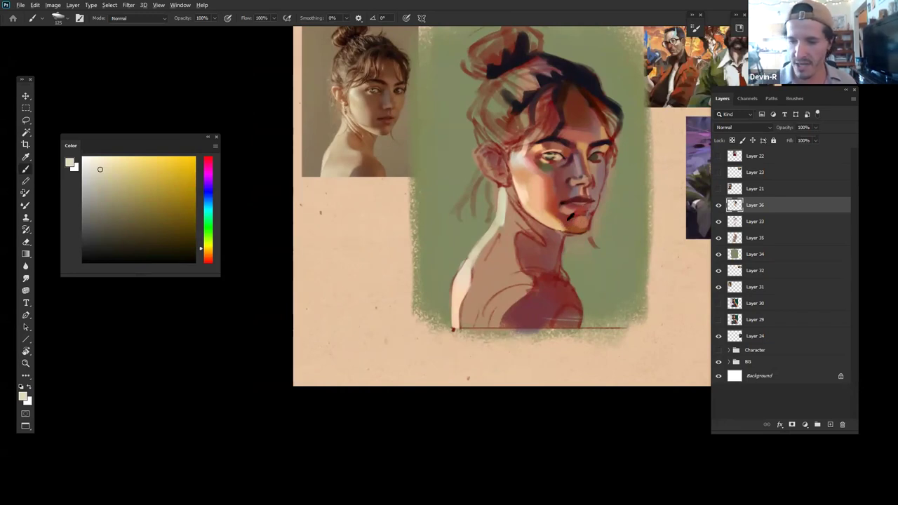
left_click(565, 216, "alt")
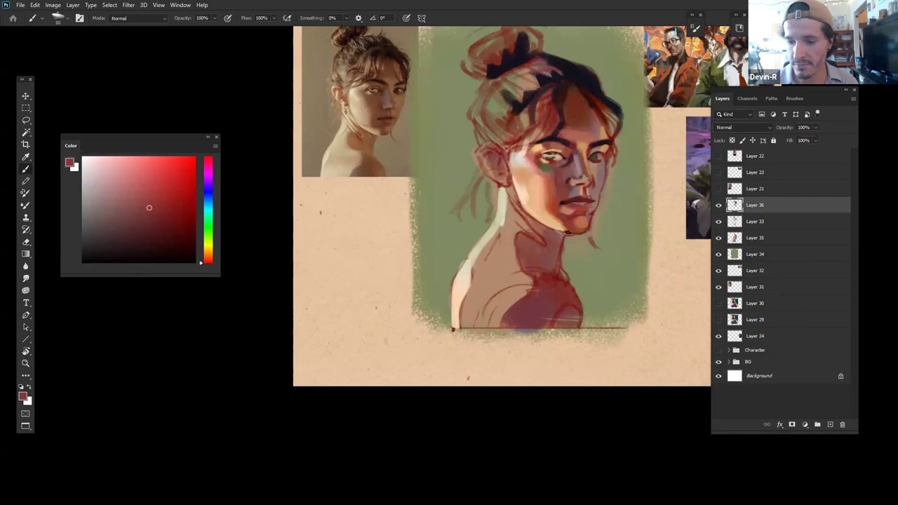
key("]")
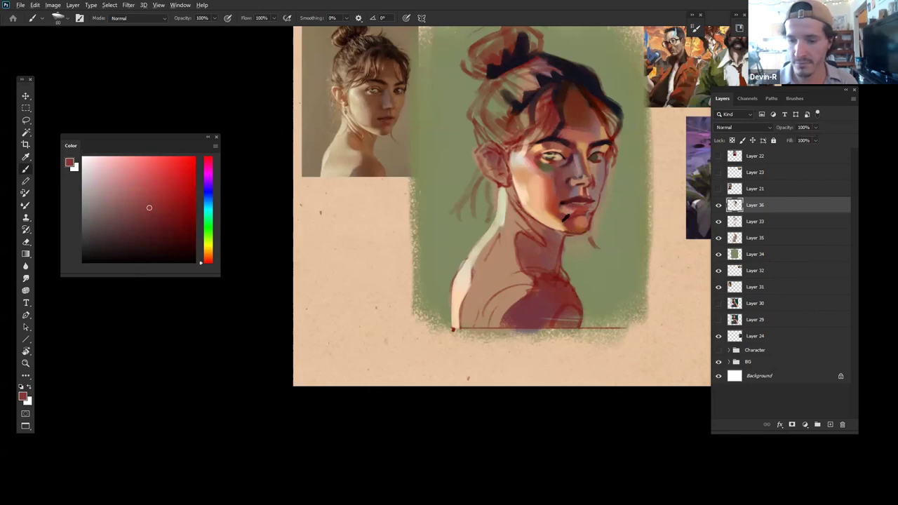
Step: Model the chin and the area around the lips with sampled peach-orange and brick red, enlarging the brush to 100 for the orange
left_click(586, 218, "alt")
key("]")
key("]")
key("]")
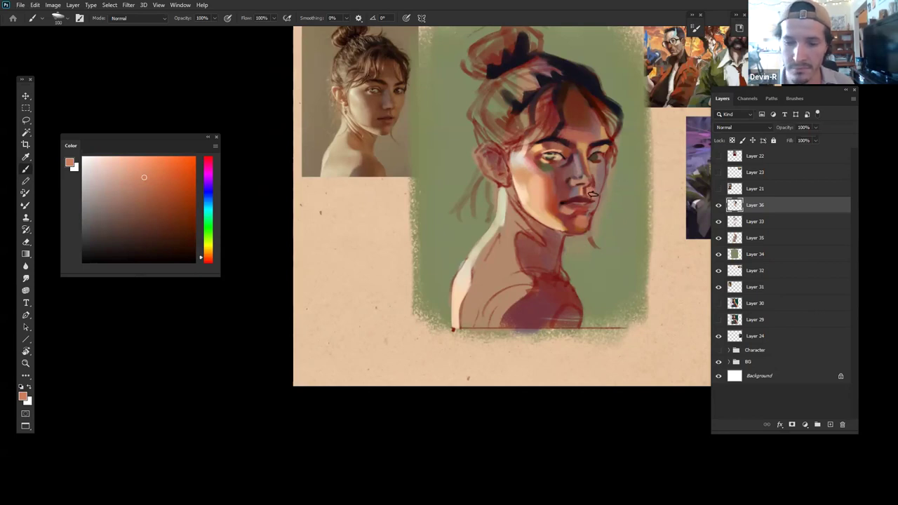
left_click(585, 204, "alt")
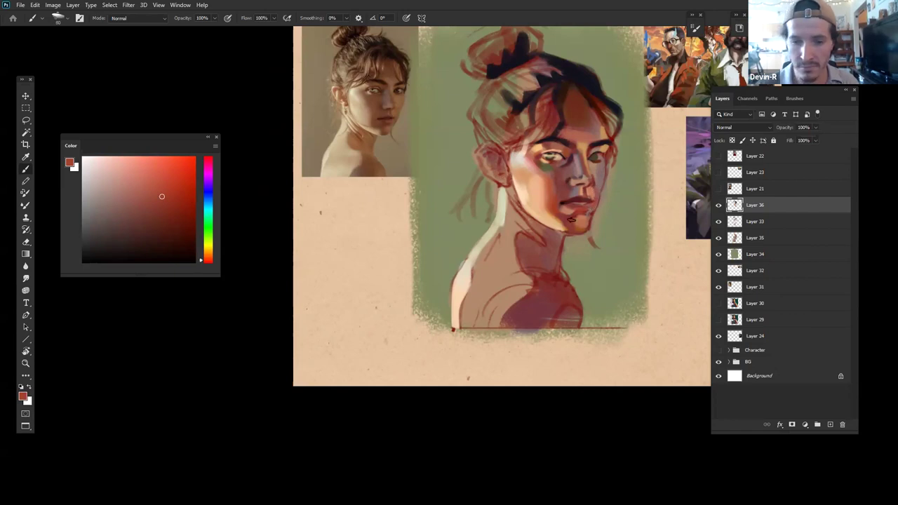
Step: Blend the cheek beside the nose with a slightly more saturated muted red and a larger brush, and change the color to pale dusty pink
left_click(556, 188, "alt")
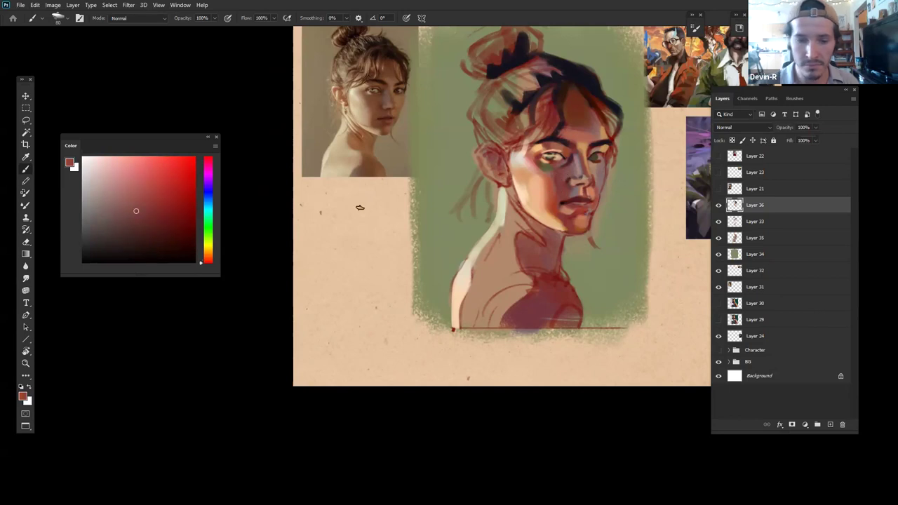
left_click(145, 200)
key("bracketright")
key("bracketright")
key("bracketright")
key("bracketright")
key("bracketright")
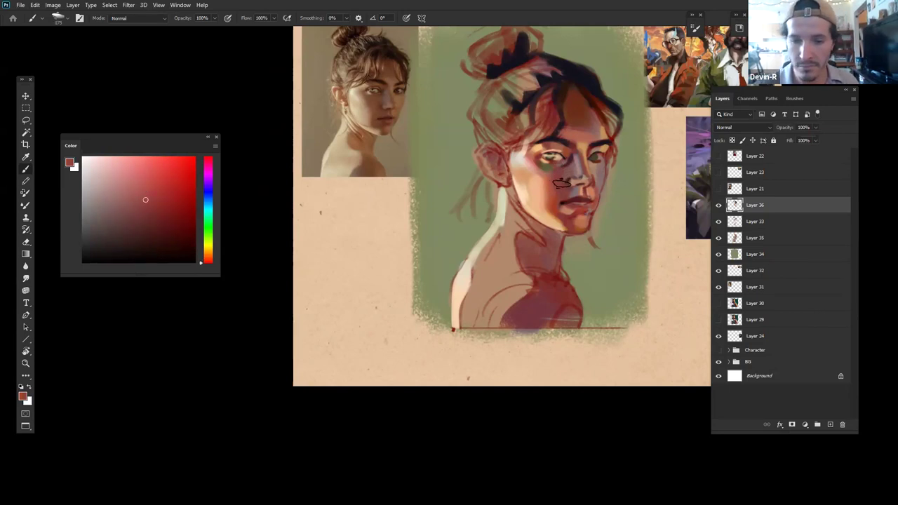
left_click(109, 194)
left_click(104, 183)
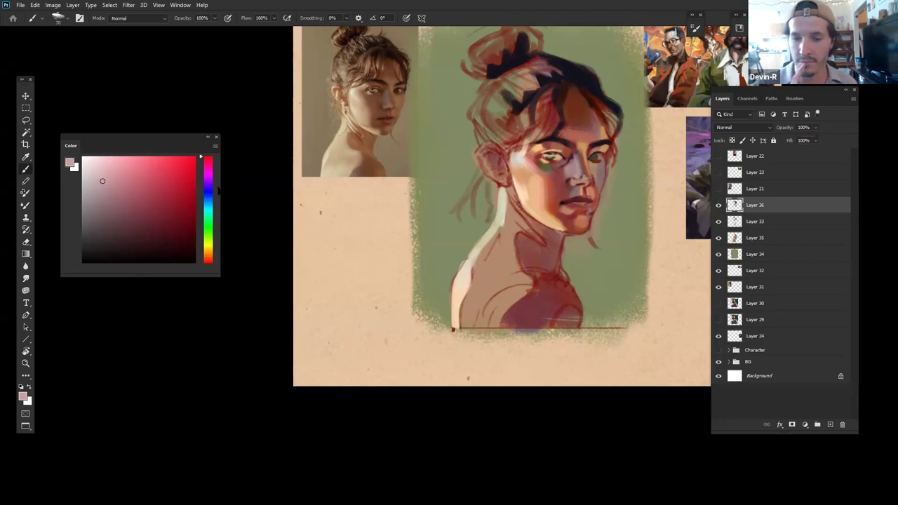
Step: Add small accents to the near eye with a saturated dark red and a sampled grayish brown
left_click(574, 146, "alt")
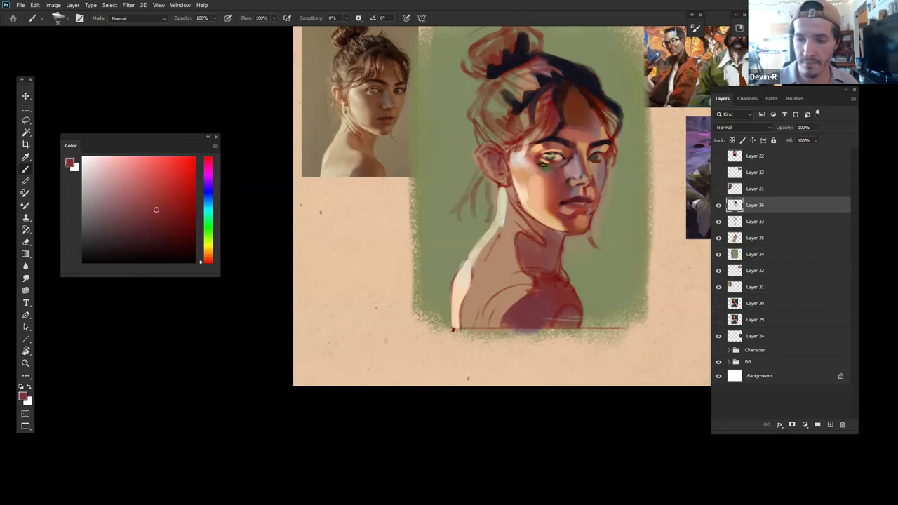
left_click_drag(156, 209, 170, 206)
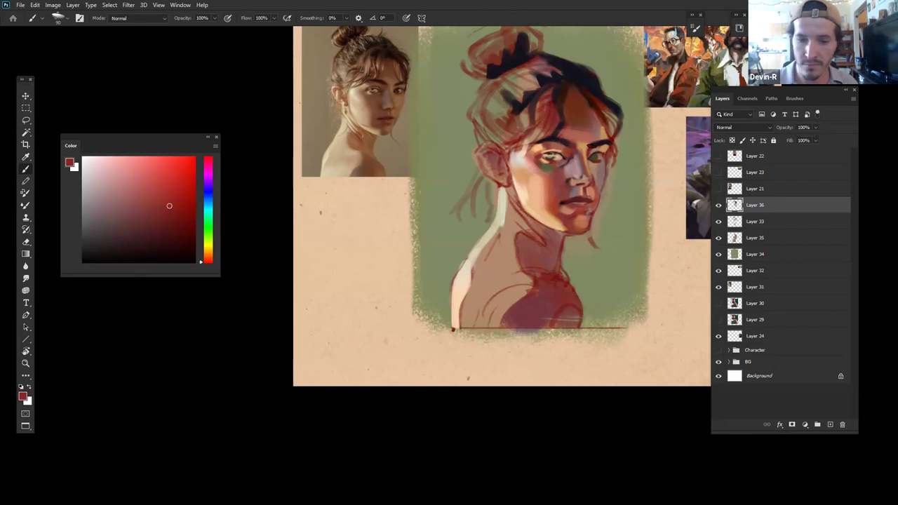
left_click(547, 156)
left_click(546, 161, "alt")
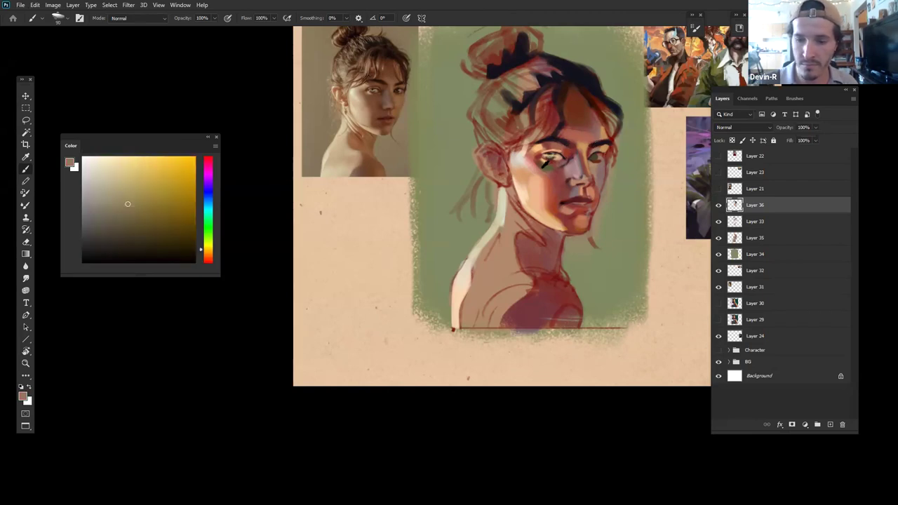
left_click(548, 159)
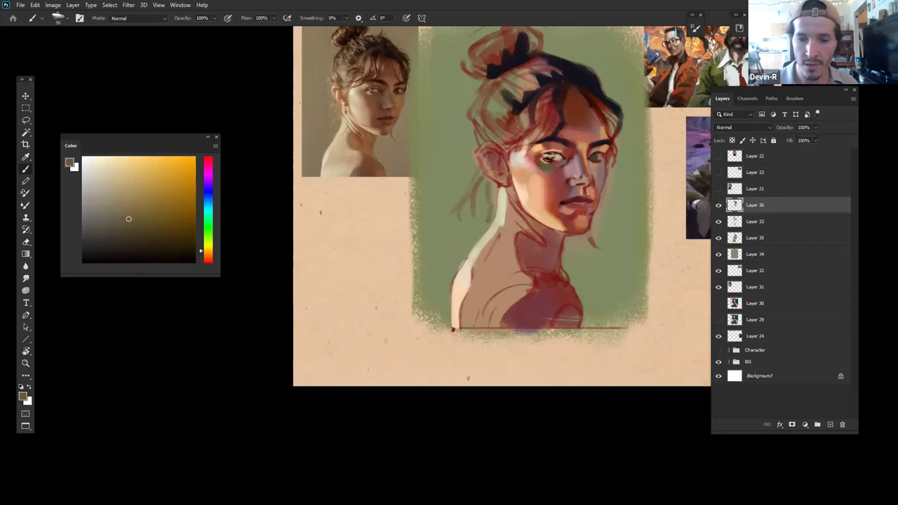
Step: Shade beneath the near eye with a desaturated olive-gray
left_click(546, 163, "alt")
mouse_move(123, 227)
left_mouse_down()
mouse_move(96, 231)
mouse_move(92, 221)
left_mouse_up()
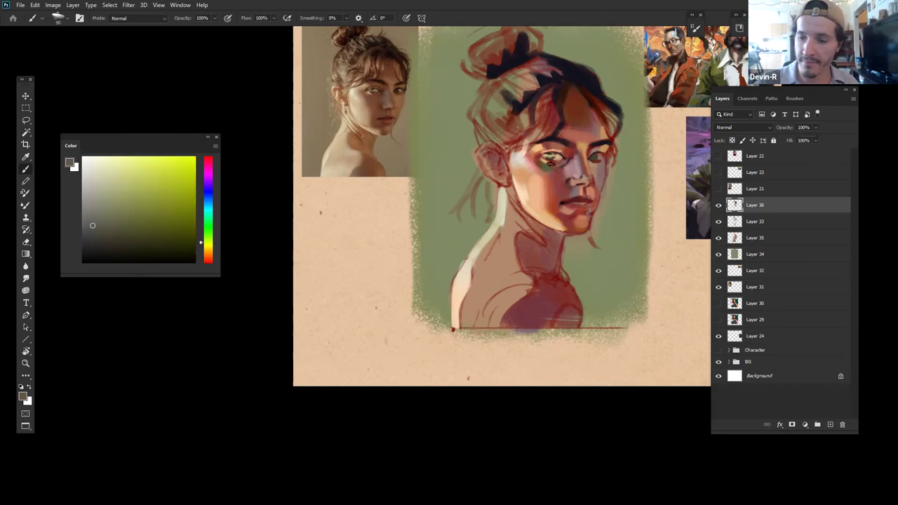
mouse_move(553, 167)
left_mouse_down()
mouse_move(575, 155)
mouse_move(557, 169)
left_mouse_up()
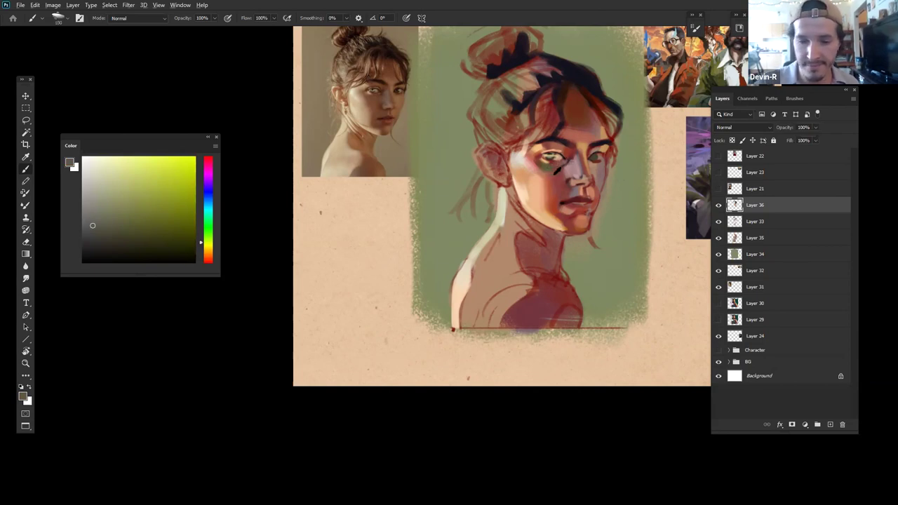
Step: Tint the skin at the outer corner of the near eye with a muted reddish brown based on sampled skin tones
left_click(553, 175, "alt")
key("z")
left_click_drag(623, 176, 602, 231)
mouse_move(602, 230)
left_mouse_down()
mouse_move(614, 249)
mouse_move(607, 234)
left_mouse_up()
key("b")
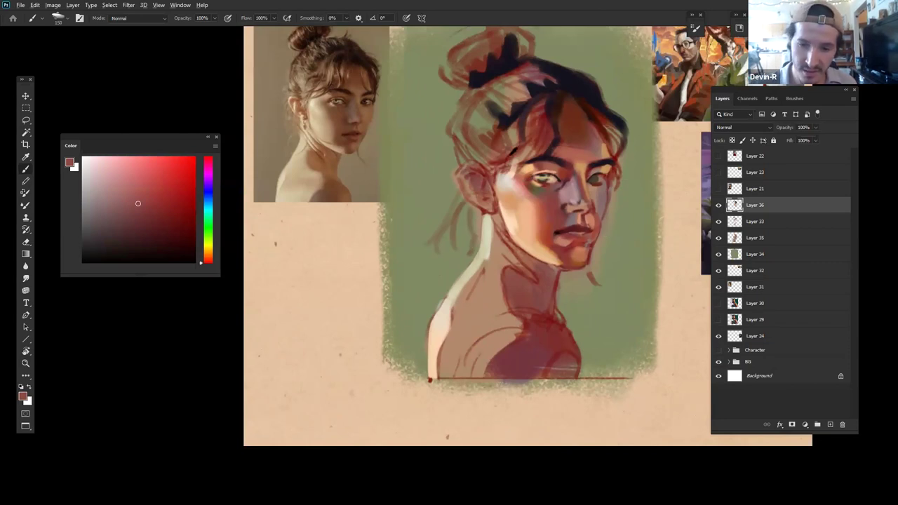
left_click(524, 175, "alt")
left_click(129, 206)
left_click_drag(526, 177, 525, 179, "alt")
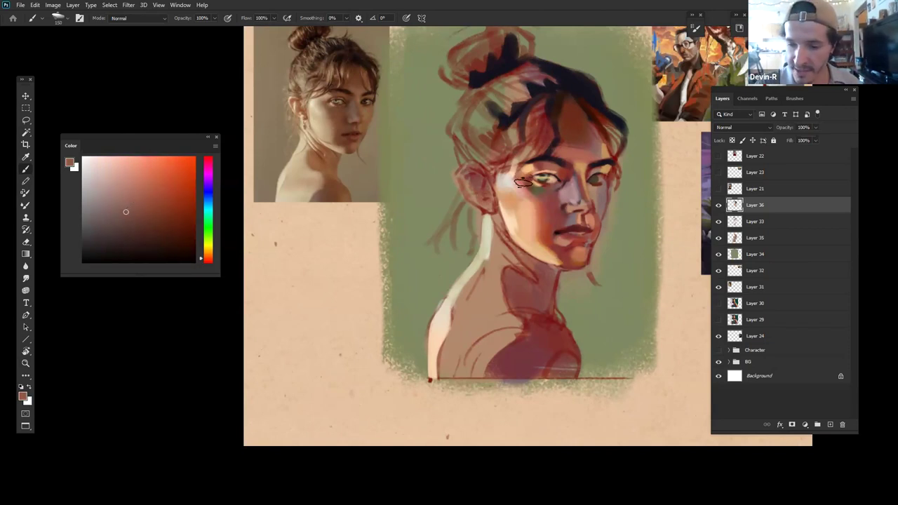
Step: Paint the far cheek below the eye with a light beige and a sampled grayish olive-brown
left_click_drag(593, 175, 609, 175)
left_click_drag(580, 268, 561, 251)
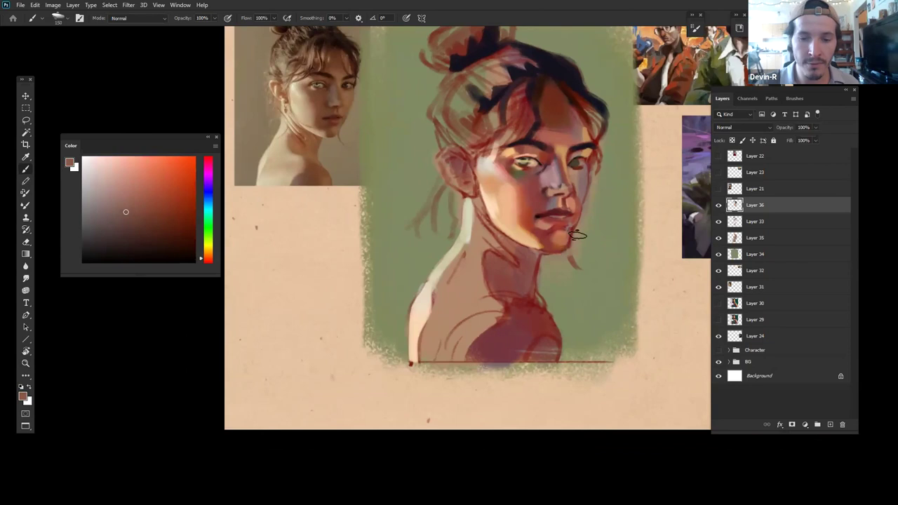
left_click(578, 167, "alt")
left_click(113, 185)
left_click_drag(113, 184, 116, 182)
left_click_drag(581, 181, 575, 182)
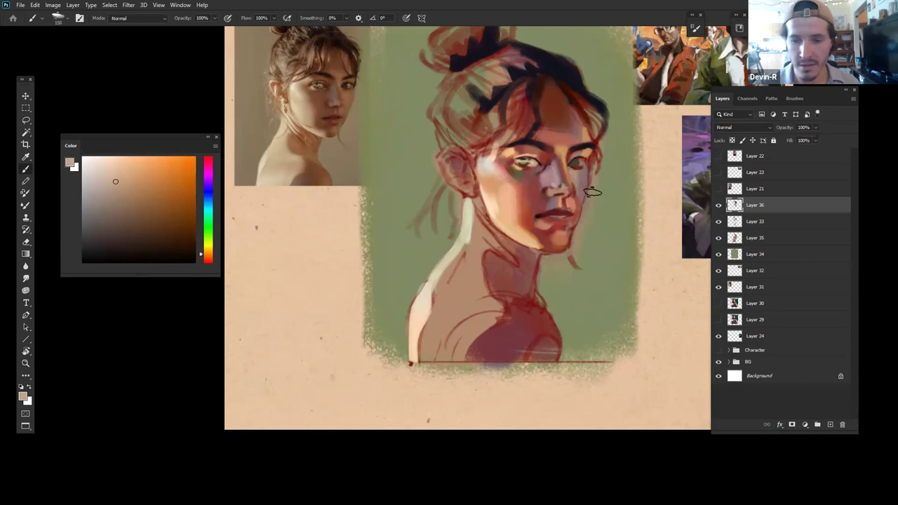
left_click(583, 186, "alt")
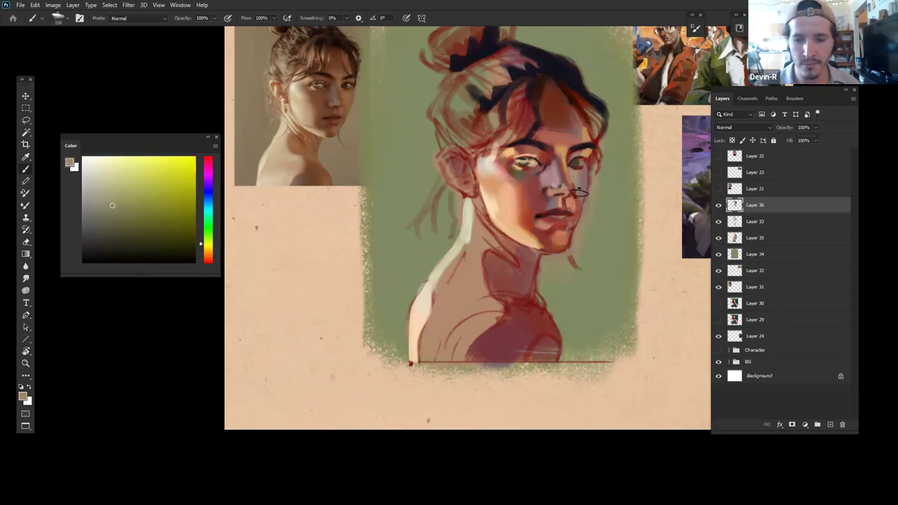
left_click_drag(577, 174, 580, 191)
Step: Rework the dark accents around the far temple, brow and eye with sampled reddish browns and near-black
left_click(593, 123, "alt")
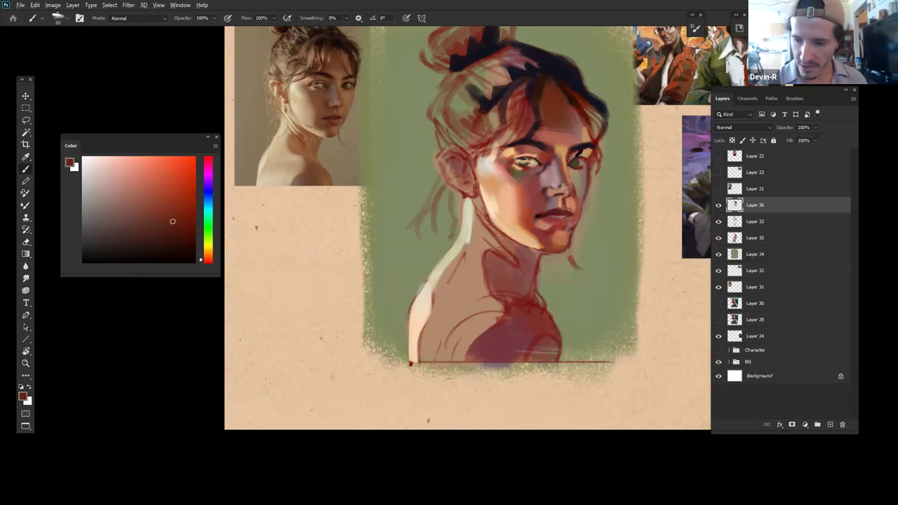
left_click(584, 141, "alt")
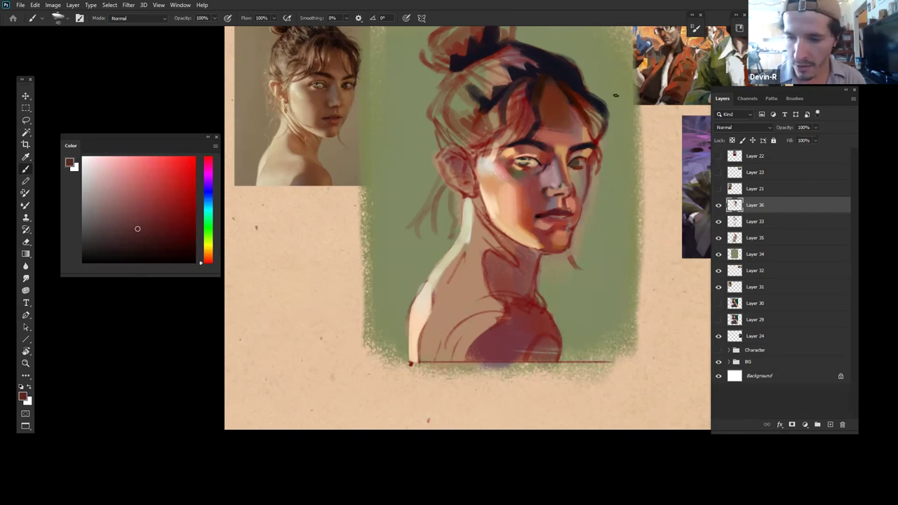
left_click(582, 168, "alt")
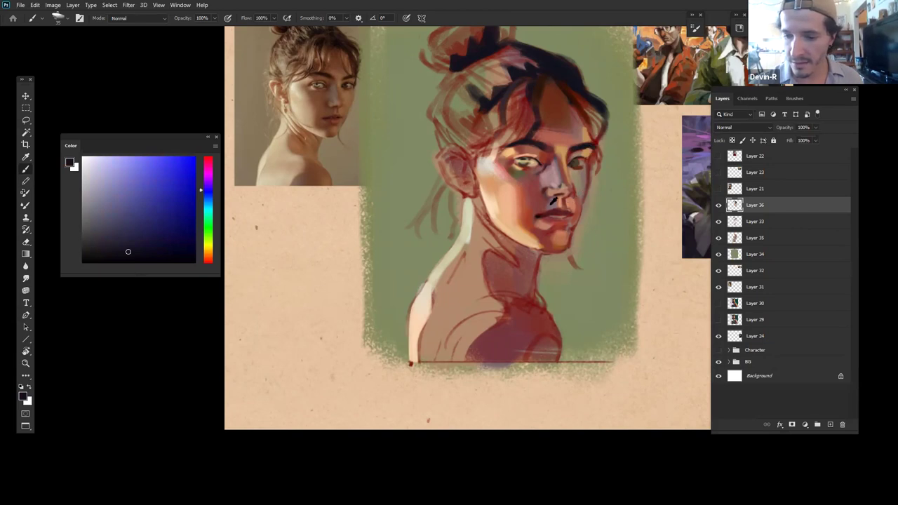
Step: Add bright salmon-orange accents beside the far eye, brightening a red sampled from the cheek and resizing the brush to 100
left_click(529, 200, "alt")
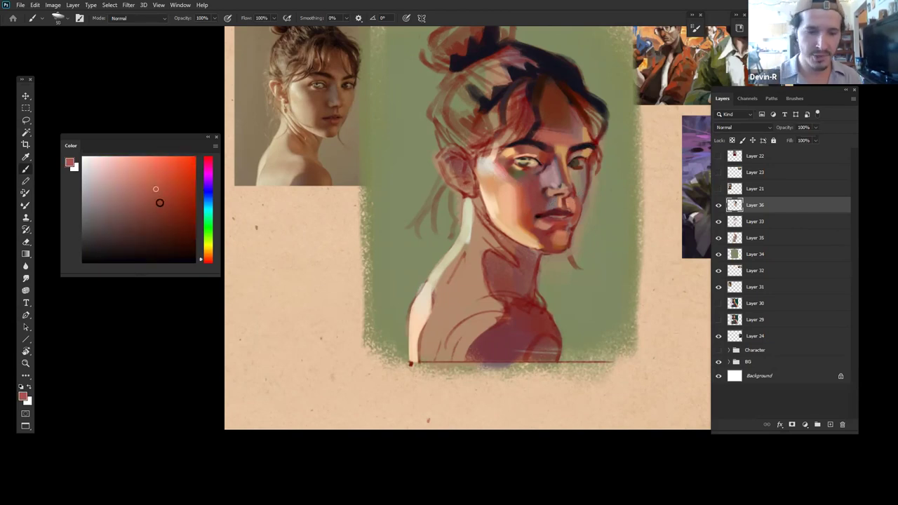
left_click(151, 167)
left_click(157, 168)
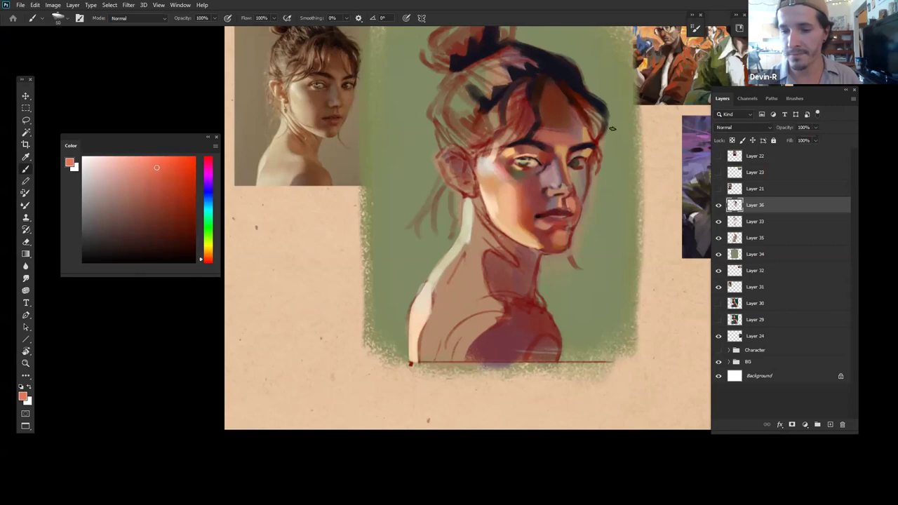
left_click_drag(594, 150, 586, 154)
key("bracketleft")
key("bracketleft")
key("bracketleft")
key("bracketleft")
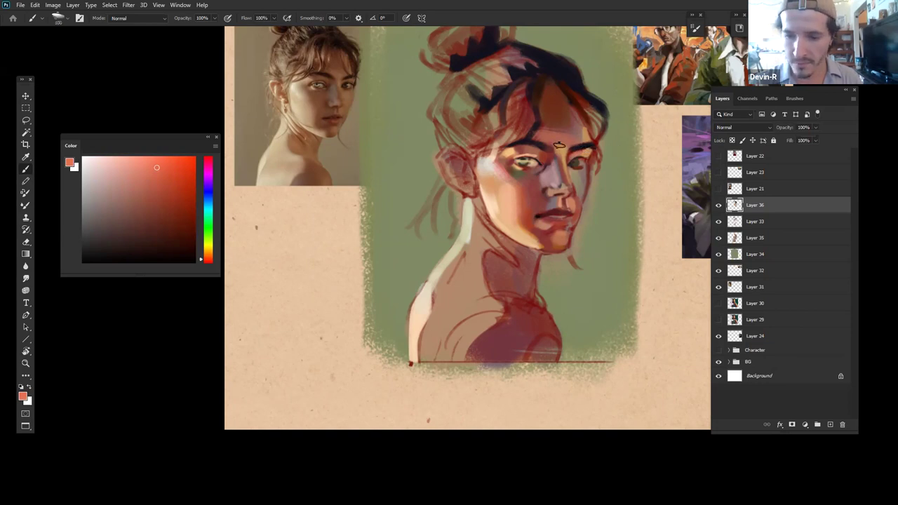
Step: Lighten the color to a soft peach for the far cheek and sample a muted red beside the nose
mouse_move(590, 255)
left_mouse_down()
mouse_move(580, 231)
mouse_move(561, 245)
mouse_move(576, 235)
left_mouse_up()
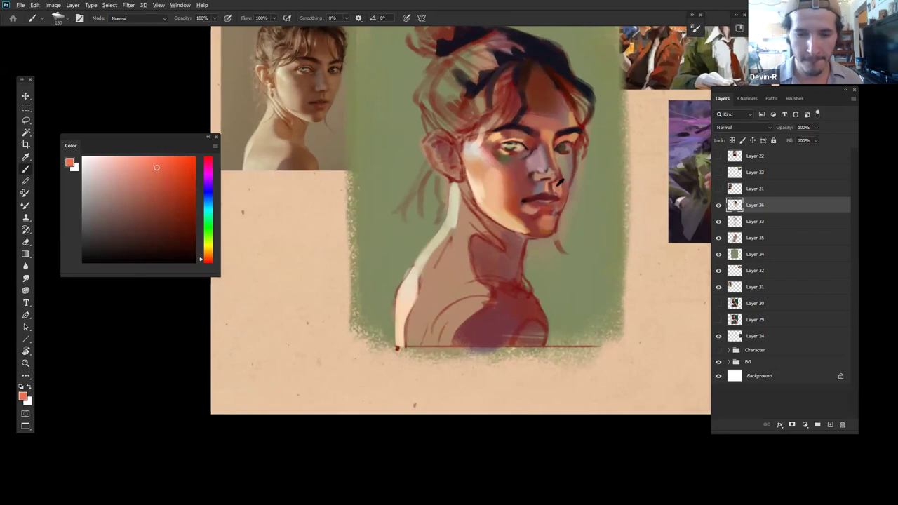
left_click_drag(142, 180, 124, 174)
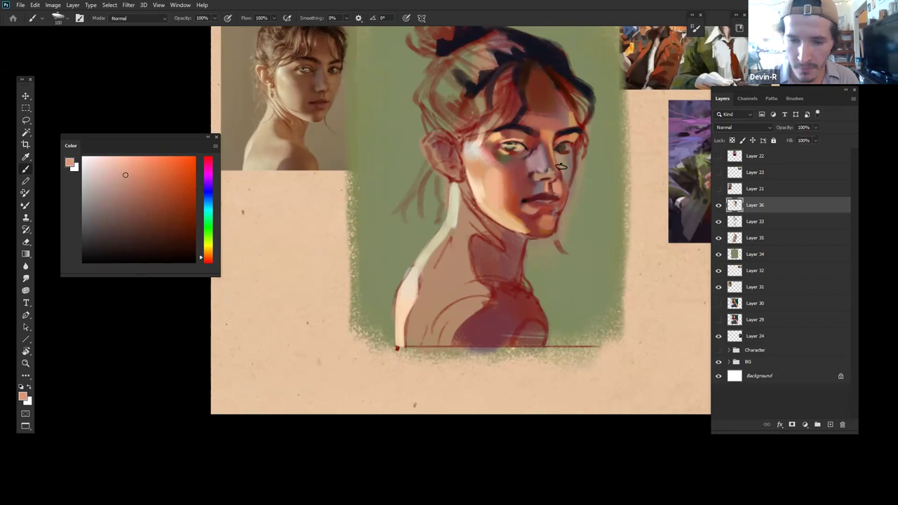
left_click(554, 173, "alt")
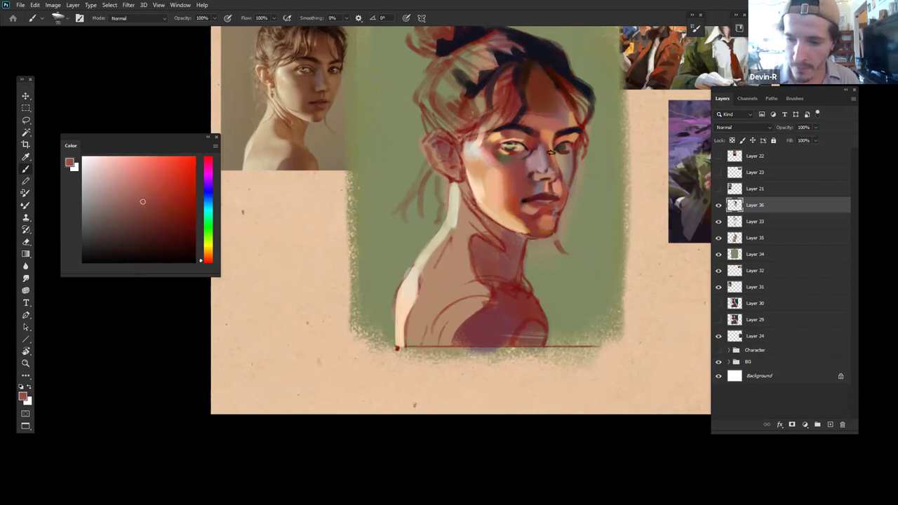
Step: Sample a muted terracotta from beside the mouth and enlarge the brush to 100 for the far cheek
left_click(537, 196, "alt")
key("bracketright")
key("bracketright")
key("bracketright")
key("bracketright")
key("bracketright")
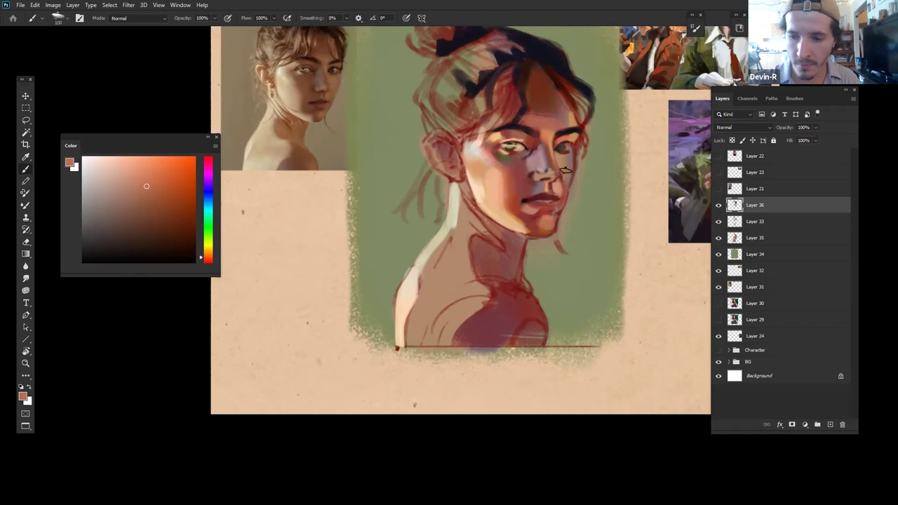
Step: Rework the far cheek's outer edge with a sampled dark red, adjusting its hue and lightening it to a dusty coral red
left_click(579, 138, "alt")
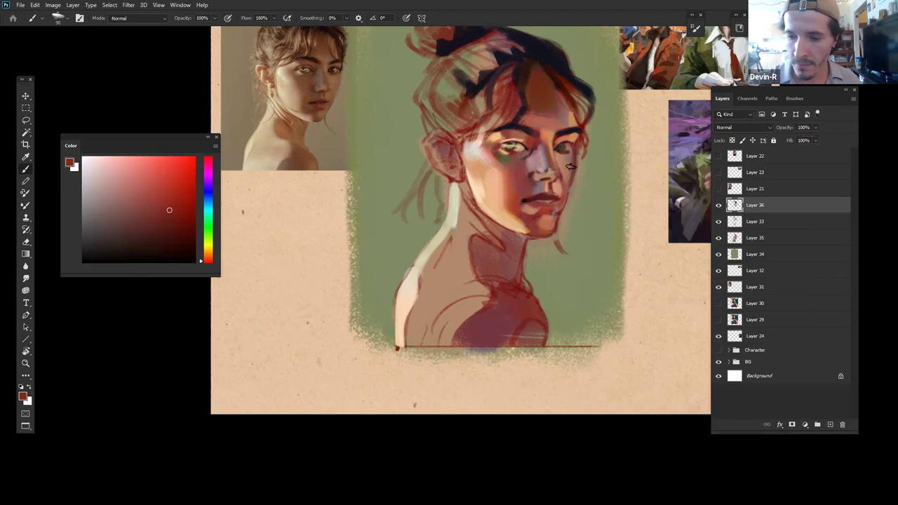
left_click(116, 204)
left_click(150, 201)
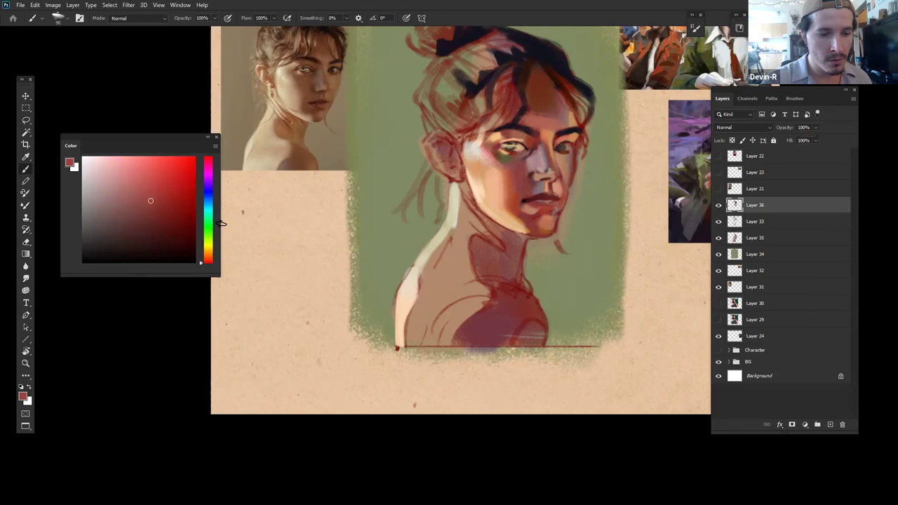
left_click(166, 211)
left_click(208, 258)
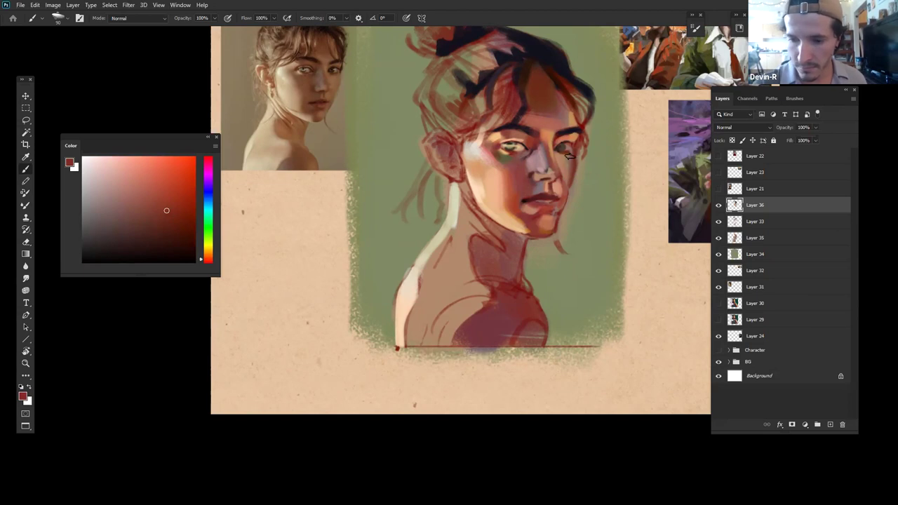
left_click(159, 198)
left_click(148, 186)
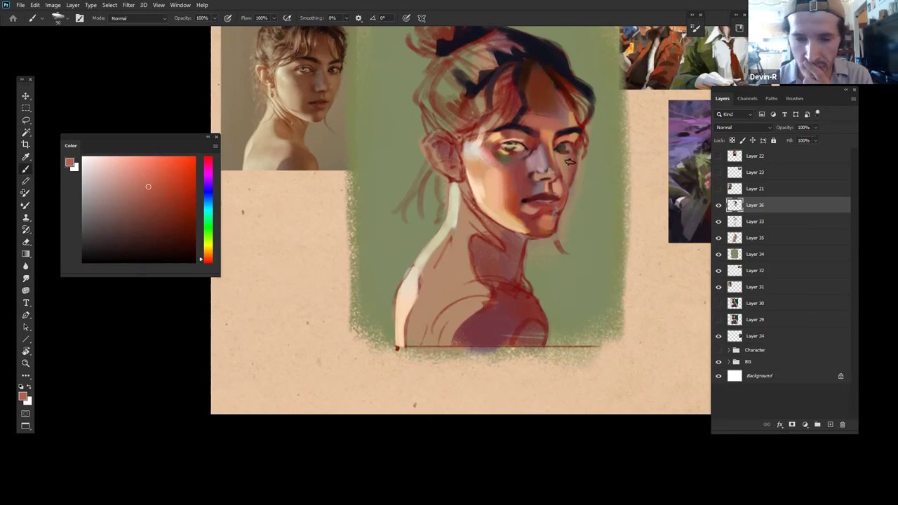
Step: Refine the lips and mouth corner with sampled near-black, dark red and dusty rose, brightening the lower lip with light salmon pink
left_click(558, 197, "alt")
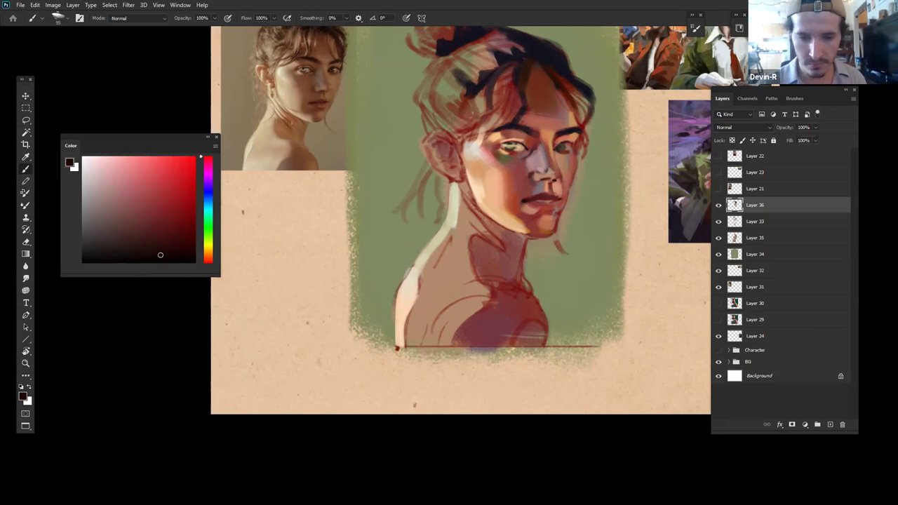
left_click(557, 191, "alt")
left_click(553, 194)
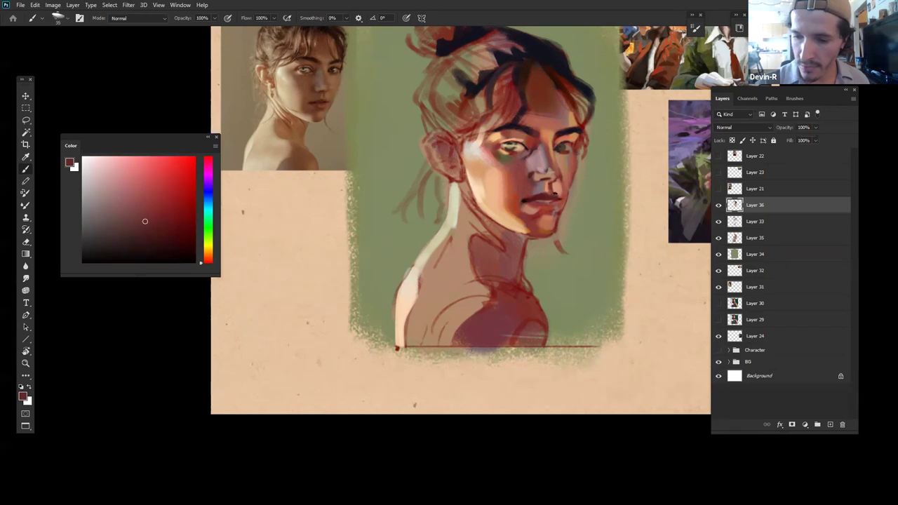
left_click(558, 185, "alt")
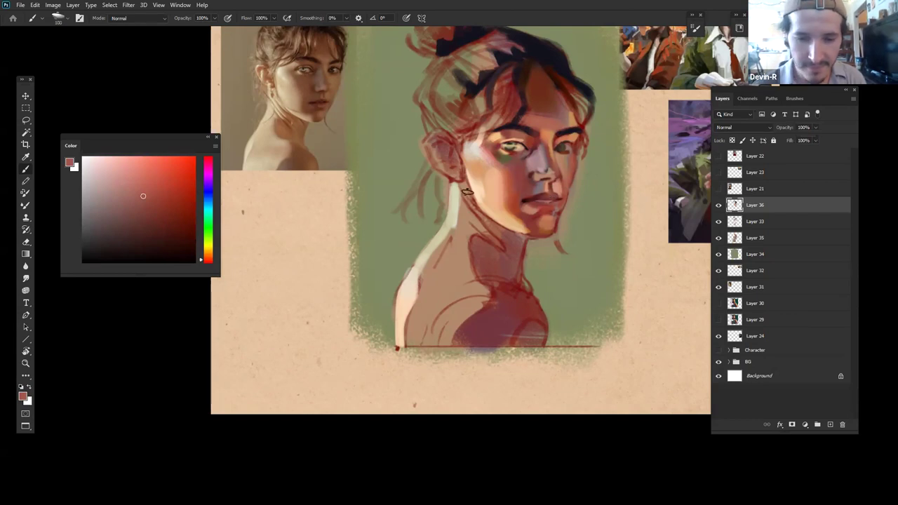
left_click(546, 205, "alt")
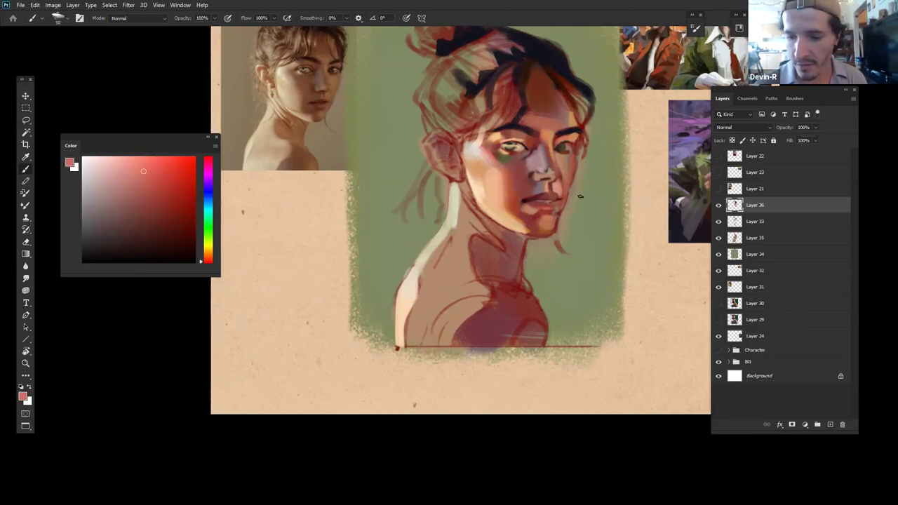
left_click(132, 156)
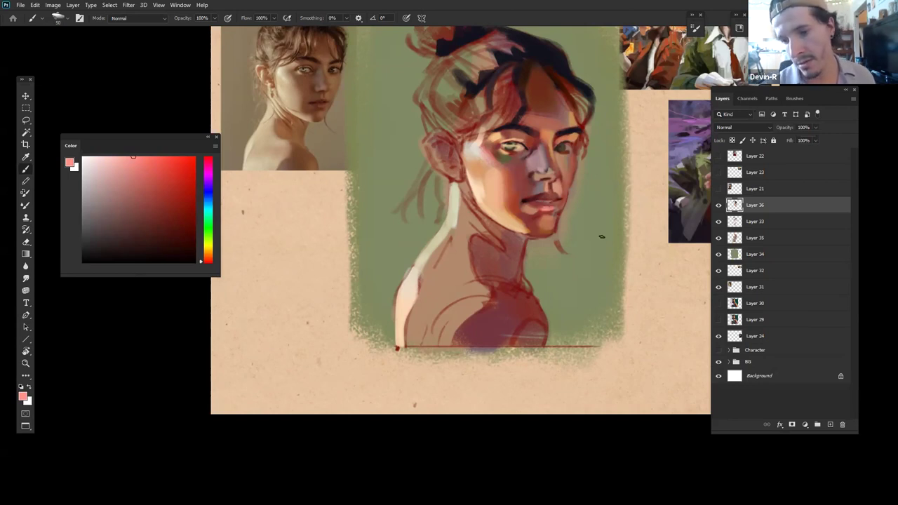
Step: Add pale blue highlights to the nose and rework its planes with sampled muted plum and light gray
left_click(548, 171, "alt")
left_click(204, 202)
left_click(93, 168)
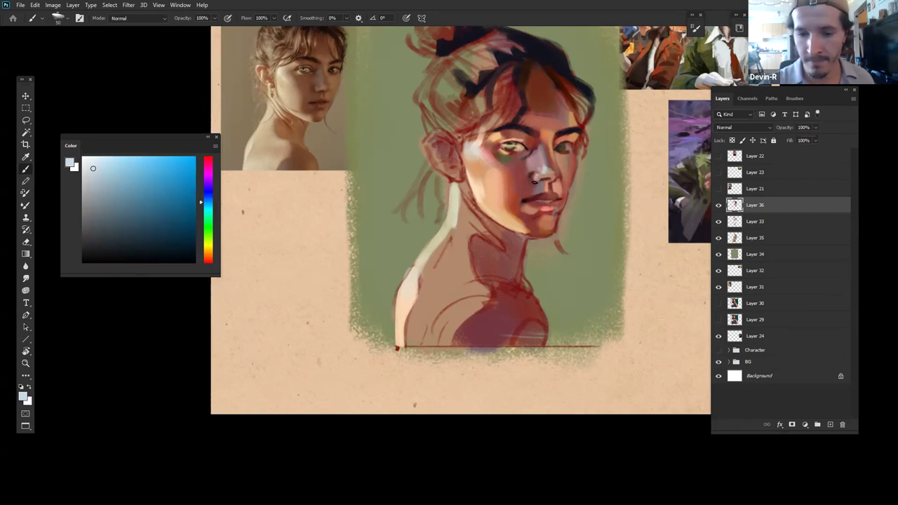
left_click(533, 171, "alt")
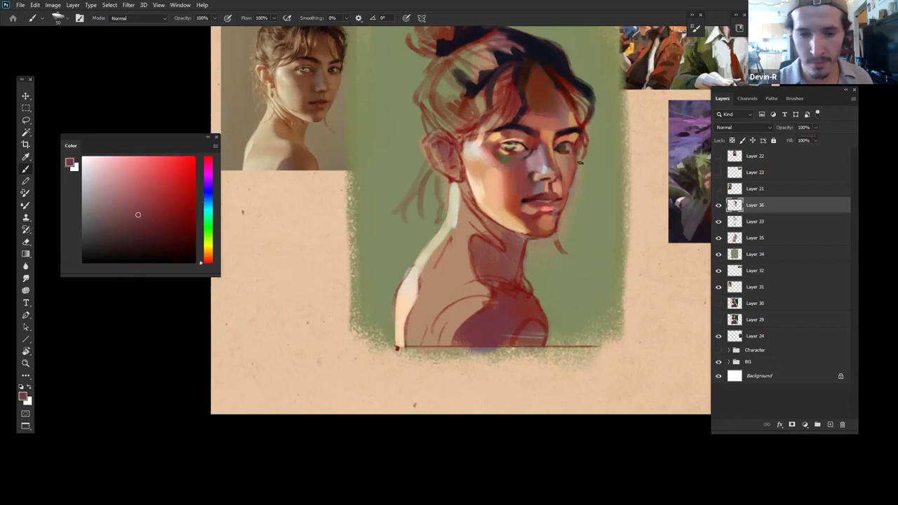
left_click(536, 146, "alt")
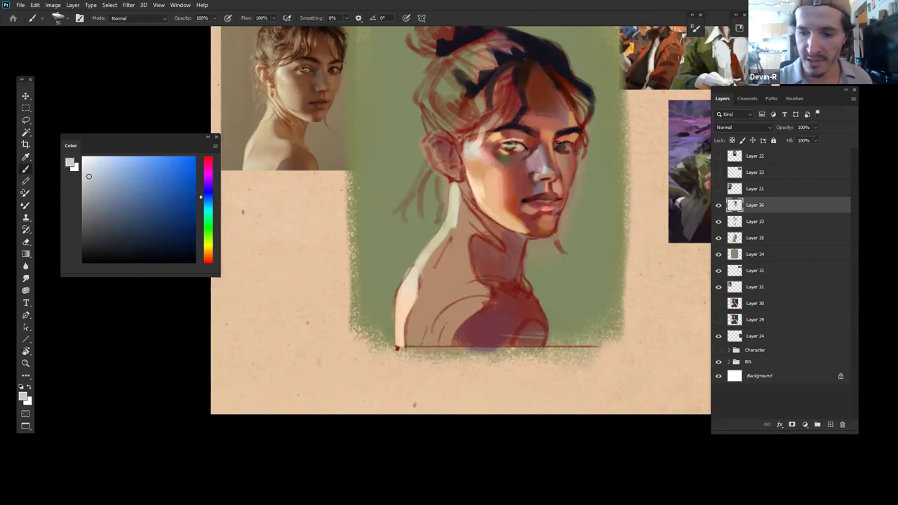
Step: Deepen the shadow along the nose bridge with sampled dark wine reds and enlarge the brush to 200
left_click(526, 155, "alt")
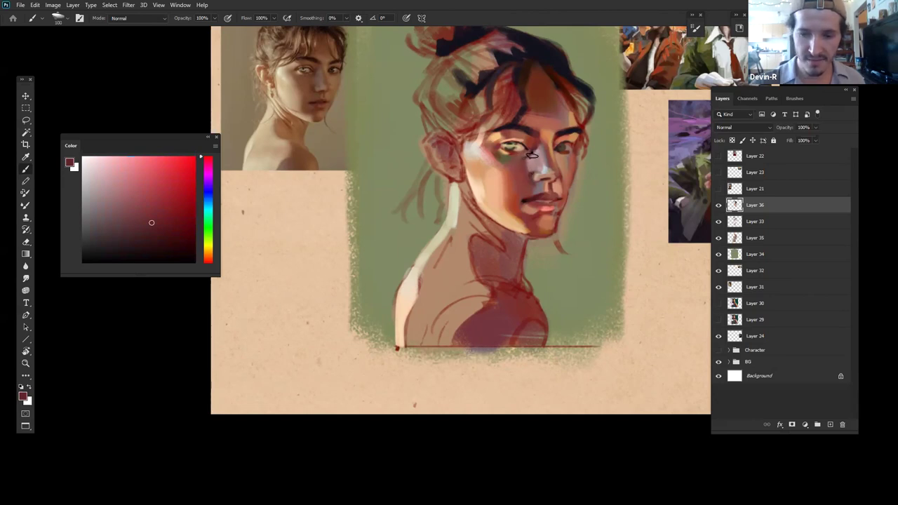
left_click(524, 164, "alt")
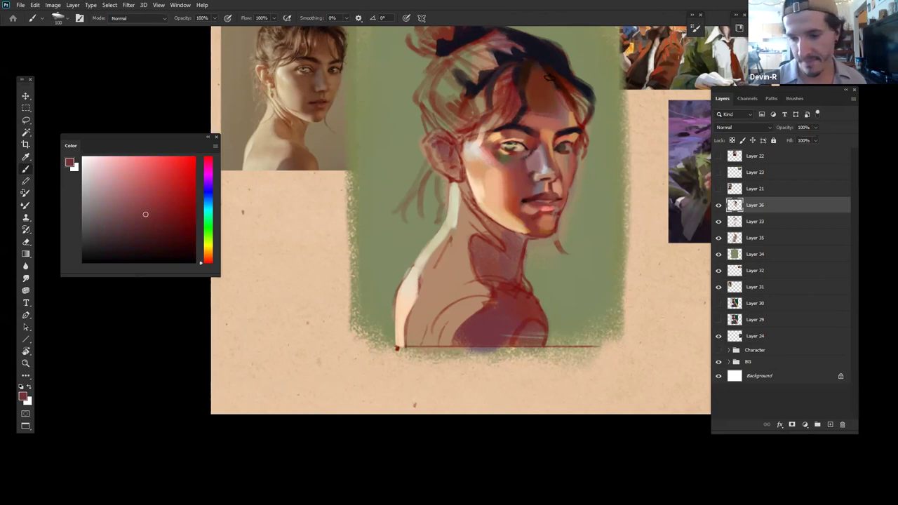
key("bracketright")
key("bracketright")
key("bracketright")
key("bracketright")
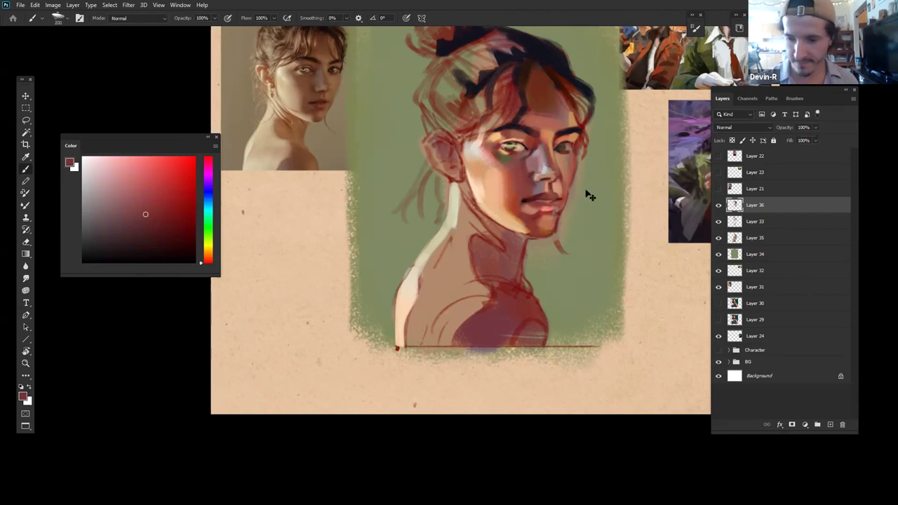
key("z")
mouse_move(571, 197)
left_mouse_down()
mouse_move(545, 226)
mouse_move(572, 222)
mouse_move(577, 202)
left_mouse_up()
key("b")
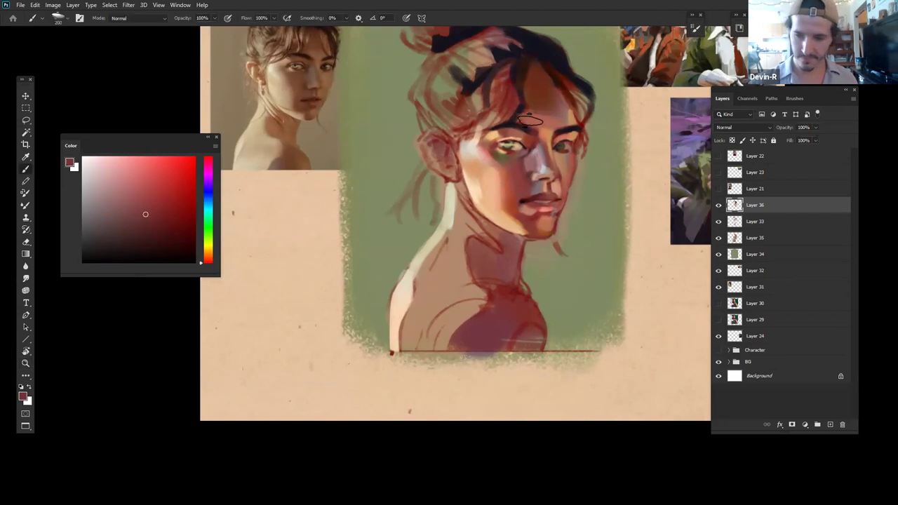
Step: Darken the inner corner and lid line of the near eye with a very dark maroon and a smaller brush
left_click(527, 141, "alt")
left_click_drag(525, 142, 515, 145)
left_click(513, 148, "alt")
left_click(172, 244)
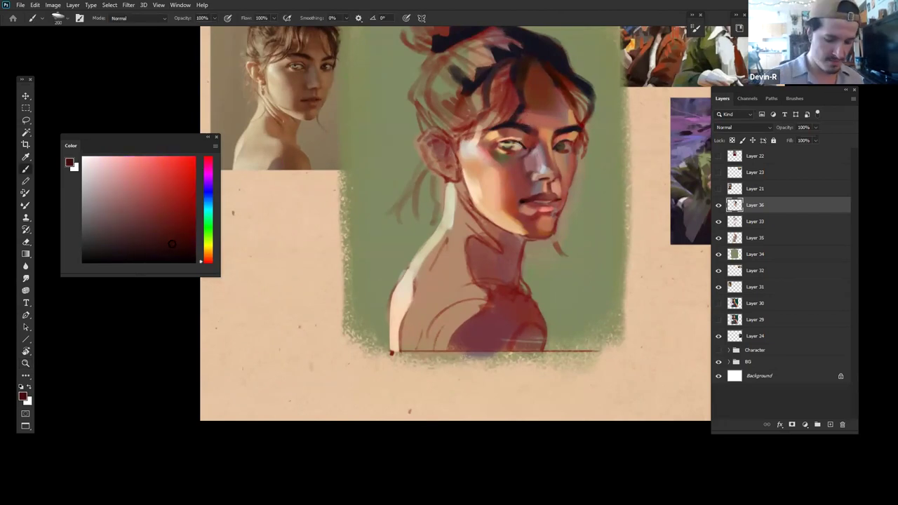
key("[")
key("[")
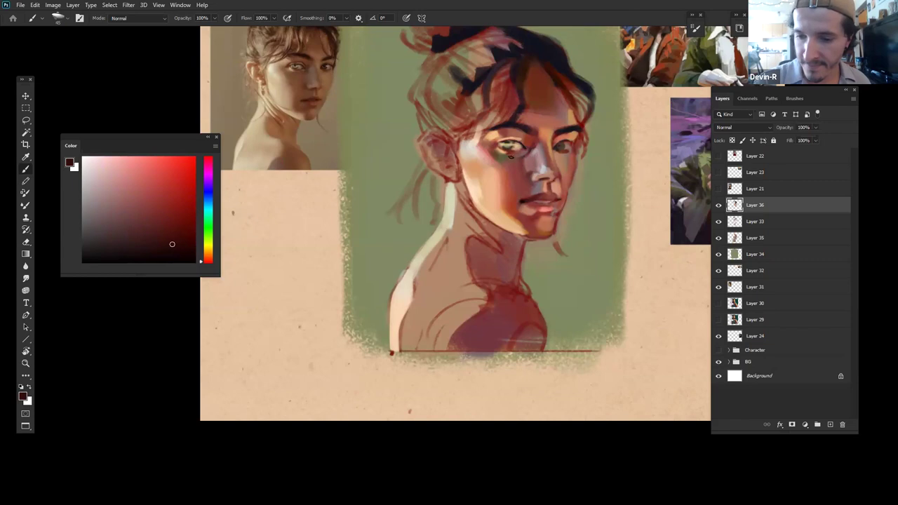
Step: Define the far eye's lash line and outer corner with sampled reddish and grayish browns, darkening the last to a deep brown
left_click(569, 149, "alt")
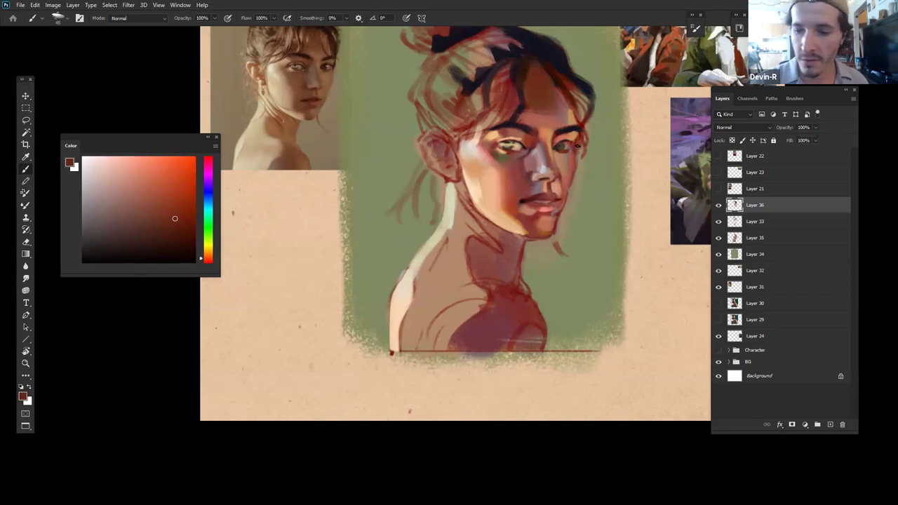
left_click(564, 144, "alt")
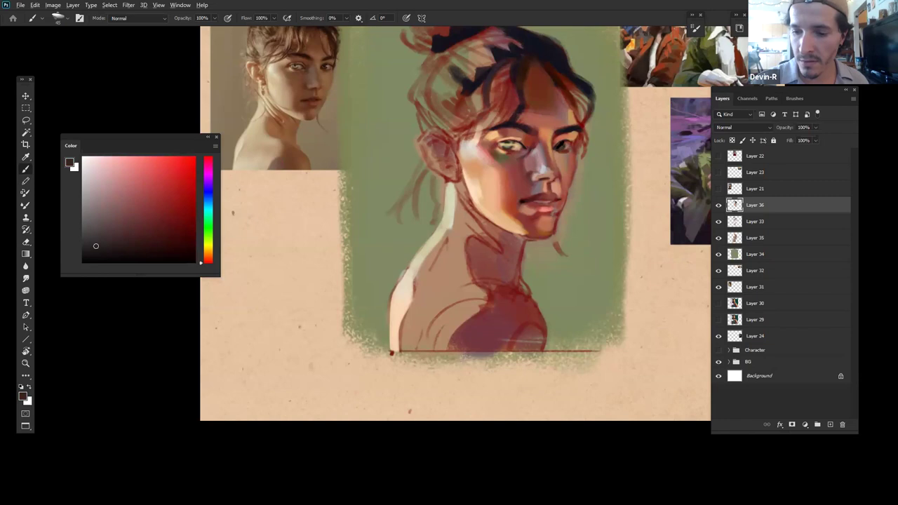
left_click(561, 146, "alt")
left_click_drag(573, 140, 580, 140)
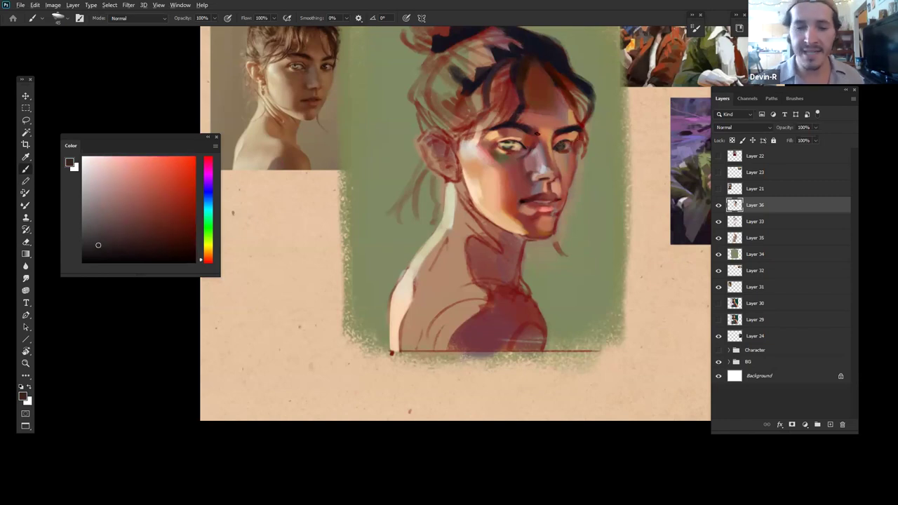
left_click(545, 149, "alt")
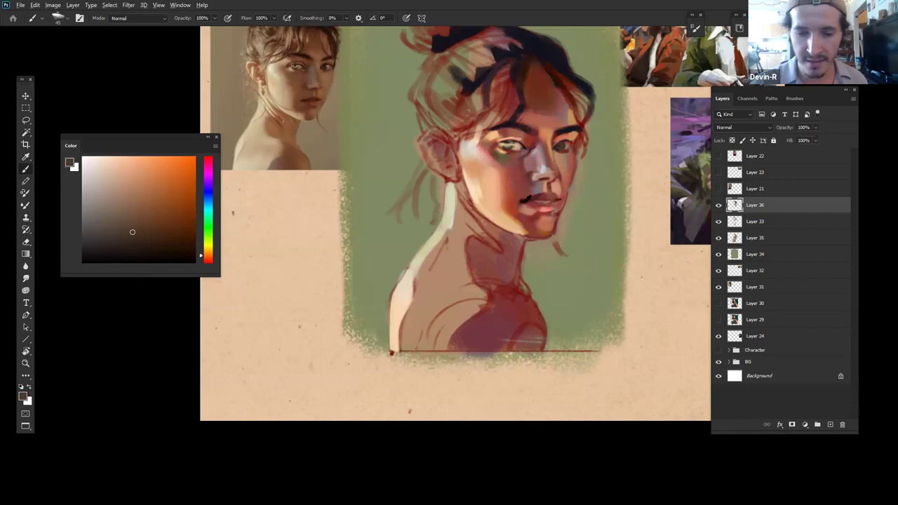
left_click(542, 152, "alt")
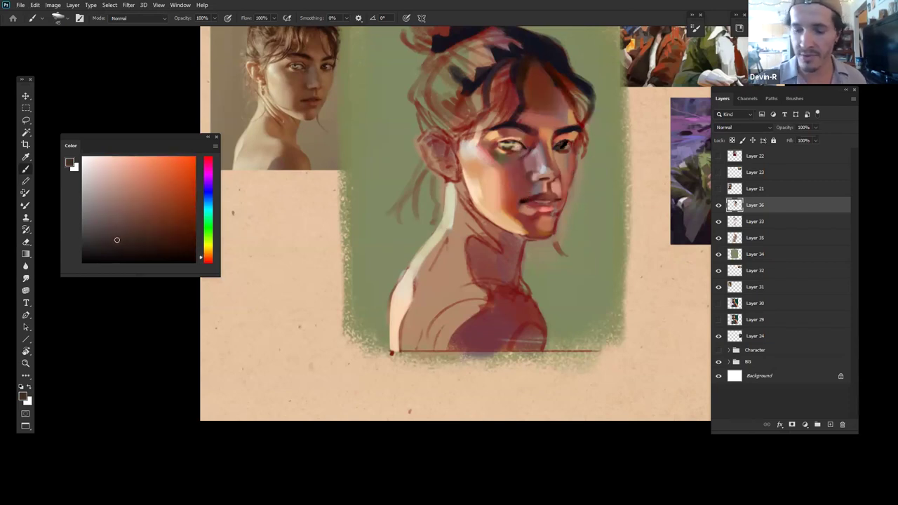
left_click_drag(117, 240, 122, 249)
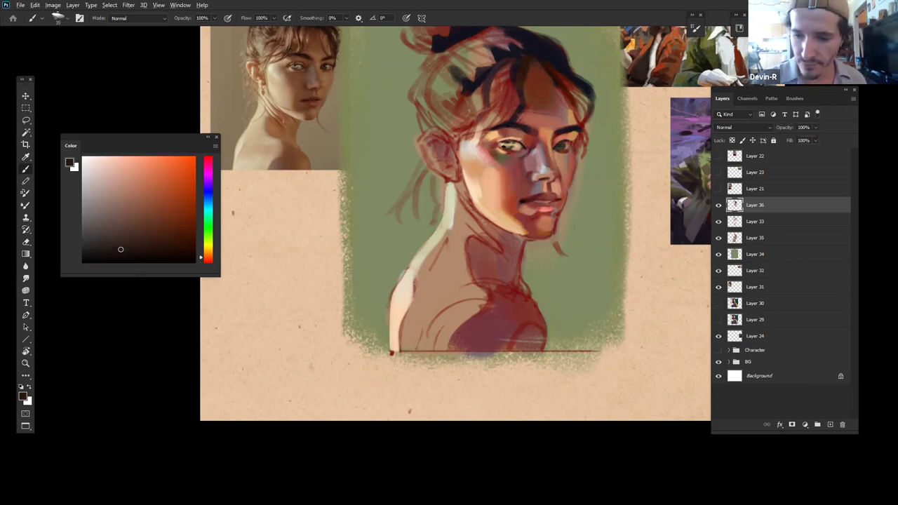
Step: Paint the far eye's upper lid with a deep wine red and refine around it with sampled muted red and dark brown
left_click(500, 142, "alt")
left_click(160, 225)
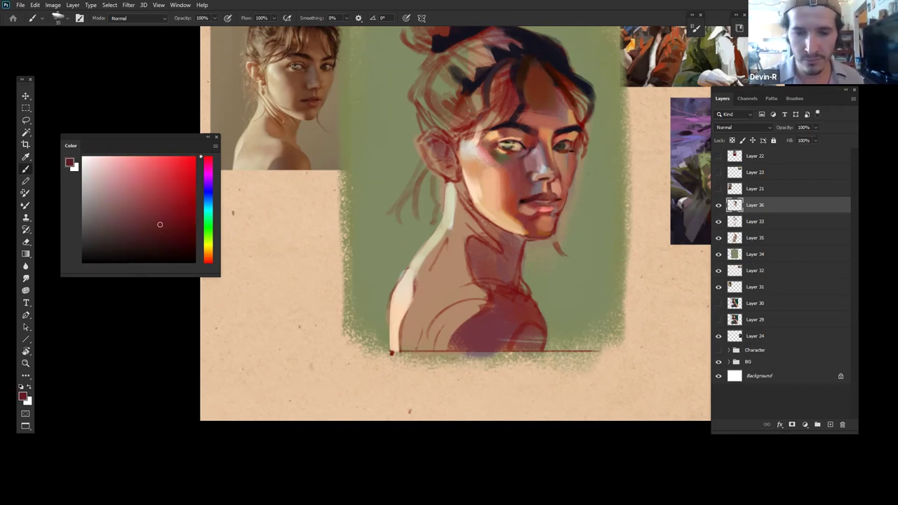
left_click_drag(574, 136, 563, 136)
left_click(571, 155, "alt")
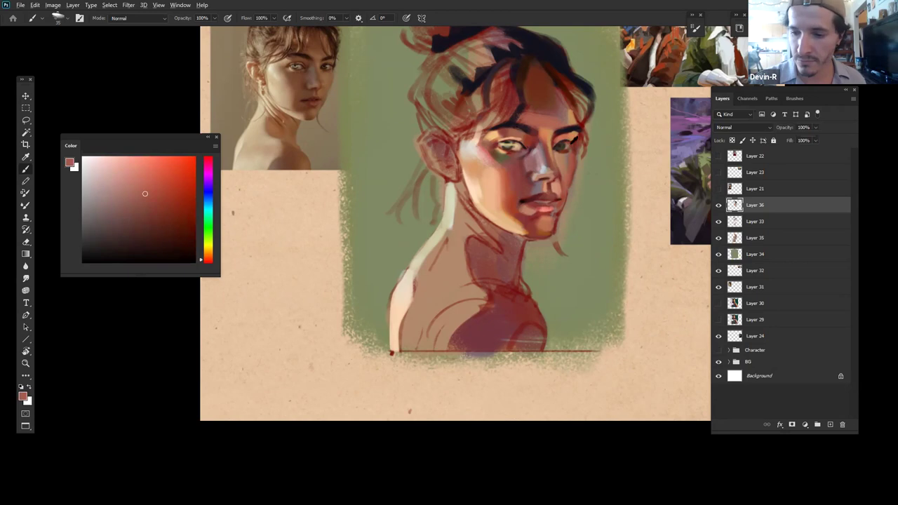
left_click(561, 129, "alt")
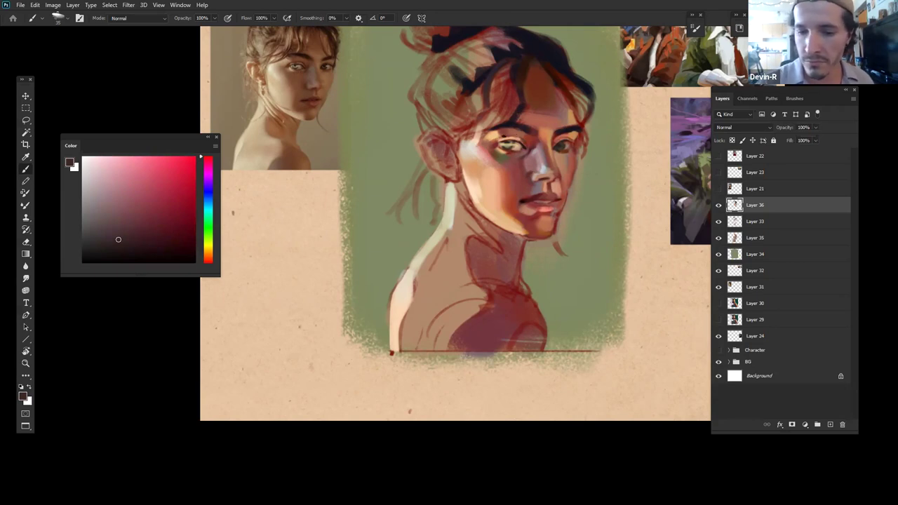
Step: Warm the near eye's upper lid and outer corner with sampled reddish brown and burnt orange
left_click(494, 137, "alt")
left_click(497, 119, "alt")
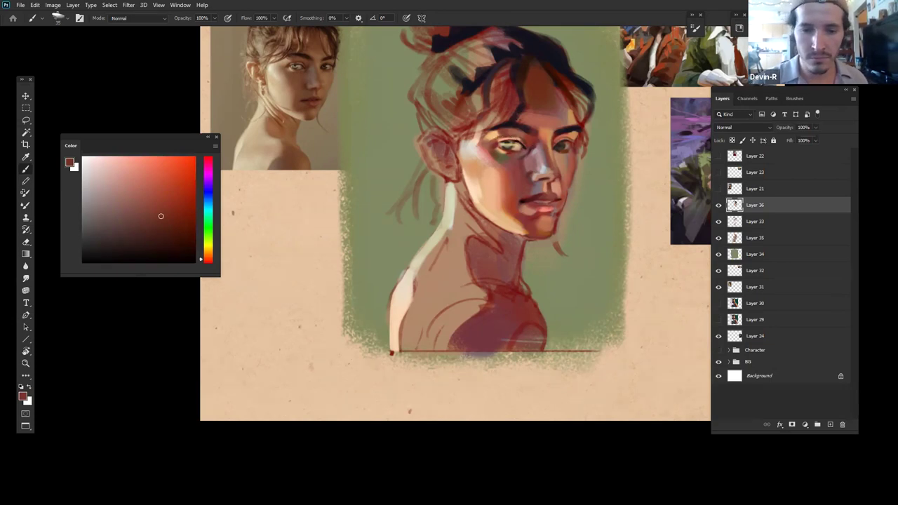
left_click(495, 135, "alt")
left_click(507, 189, "alt")
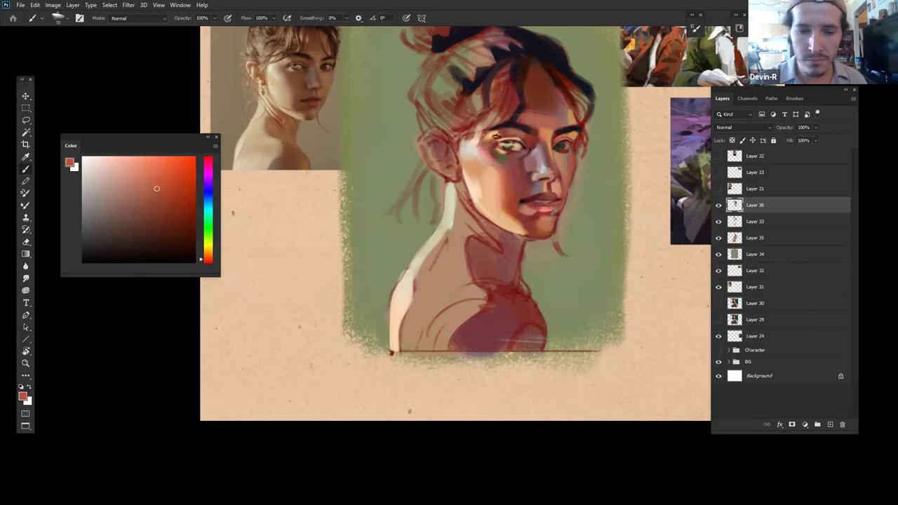
Step: Soften the color to a muted orange-brown and paint it over the lower nose and far cheek
key("z")
mouse_move(569, 197)
left_mouse_down()
mouse_move(529, 216)
mouse_move(562, 208)
left_mouse_up()
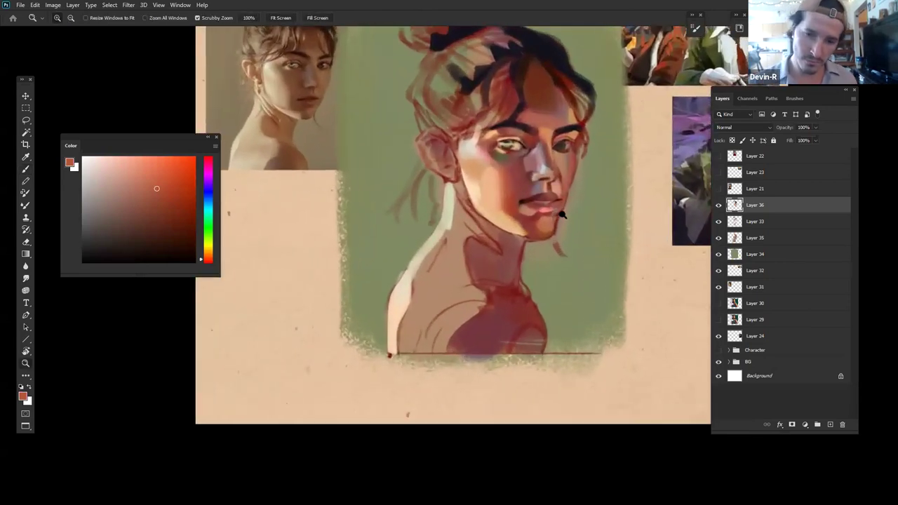
key("b")
left_click(133, 177)
left_click_drag(139, 189, 141, 190)
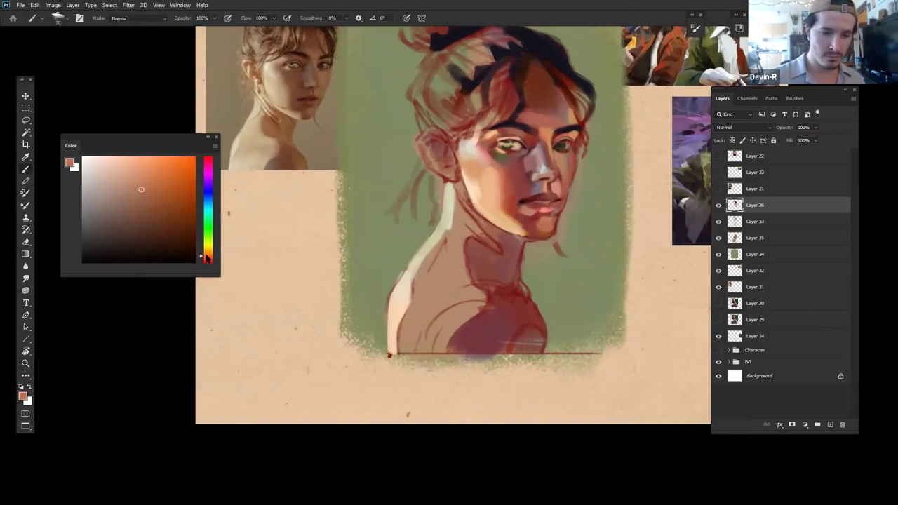
mouse_move(541, 172)
left_mouse_down()
mouse_move(562, 181)
mouse_move(551, 188)
mouse_move(555, 180)
left_mouse_up()
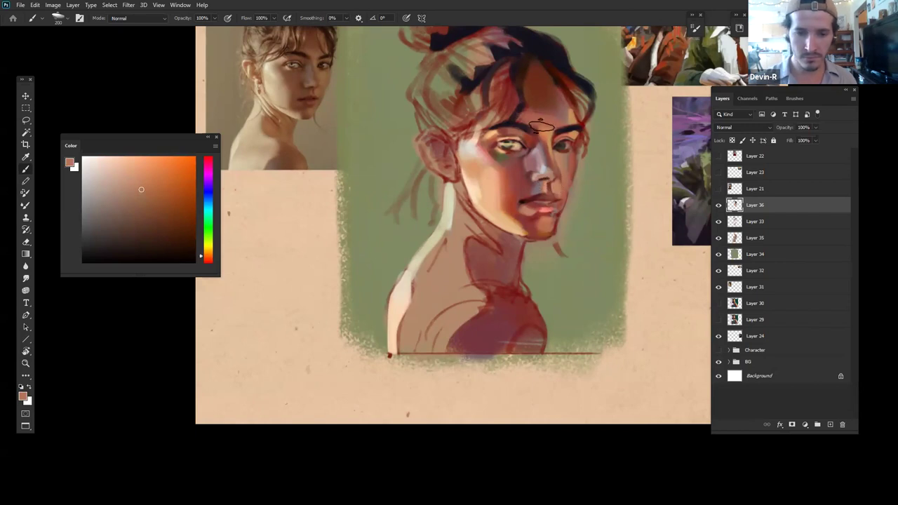
Step: Sample the near cheek's color, brighten it to a light coral, and blend the cheek and jaw with the brush enlarged to 400
left_click(504, 185, "alt")
mouse_move(141, 176)
left_mouse_down()
mouse_move(133, 171)
mouse_move(142, 169)
left_mouse_up()
key("bracketright")
key("bracketright")
key("bracketright")
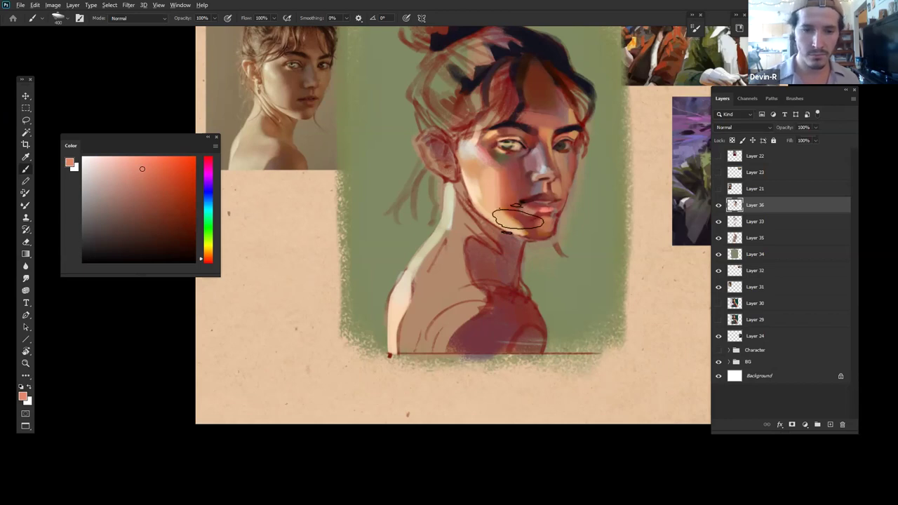
key("z")
mouse_move(555, 220)
left_mouse_down()
mouse_move(521, 232)
mouse_move(546, 222)
left_mouse_up()
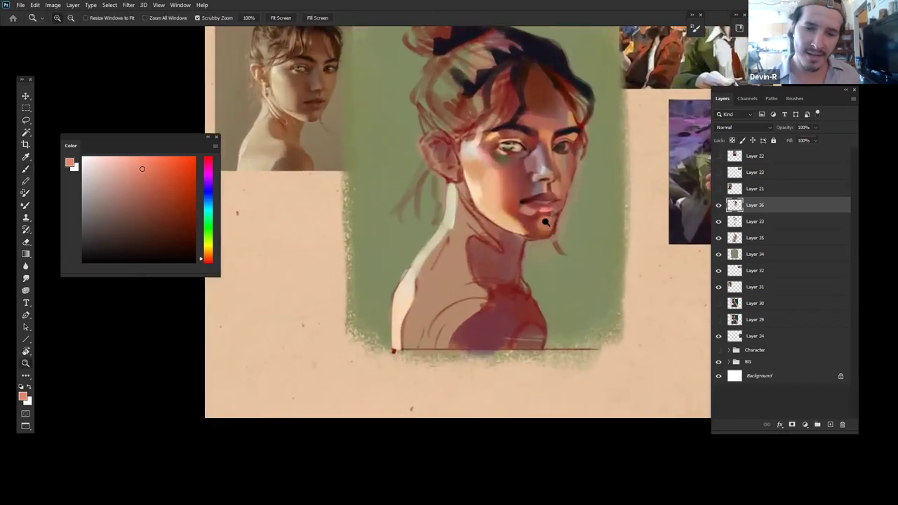
Step: Sample the color under the near eye, mute it to a gray-brown, and refine around it with the brush reduced to 160
key("b")
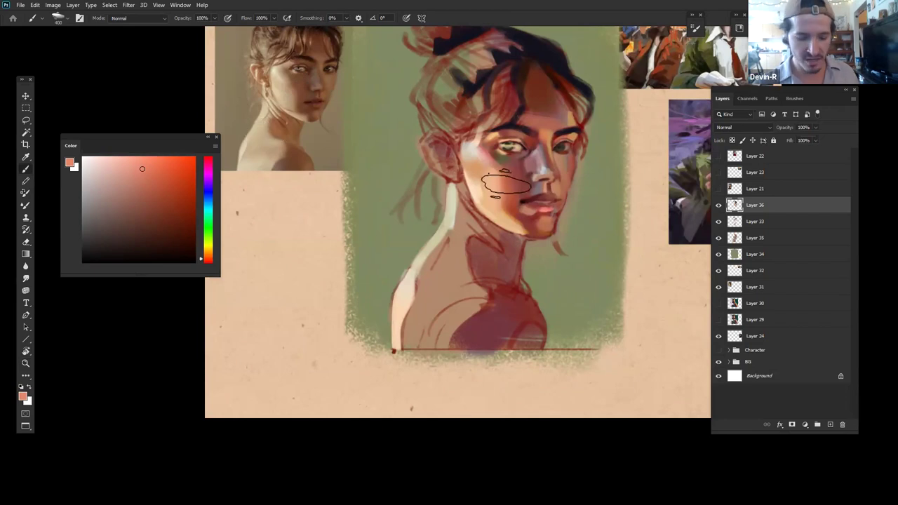
left_click(500, 157, "alt")
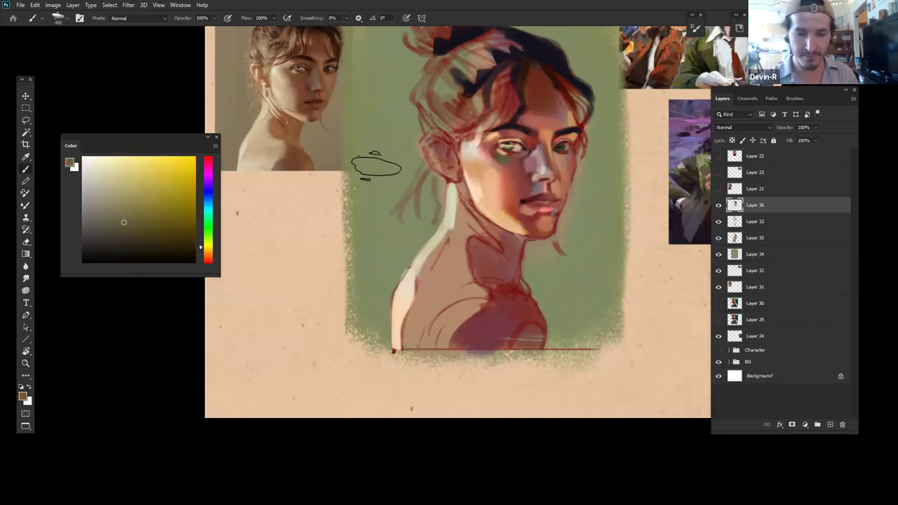
left_click_drag(125, 213, 112, 214)
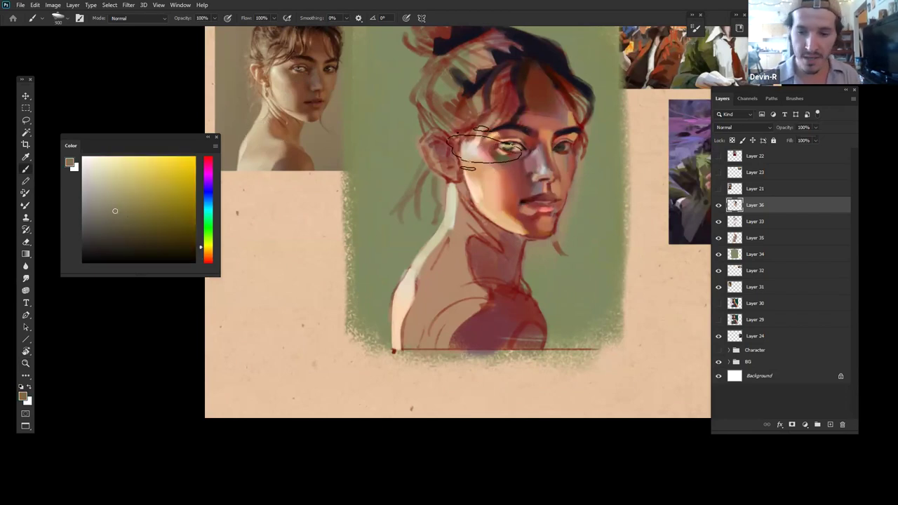
key("bracketleft")
key("bracketleft")
key("bracketleft")
key("bracketleft")
key("bracketleft")
key("bracketleft")
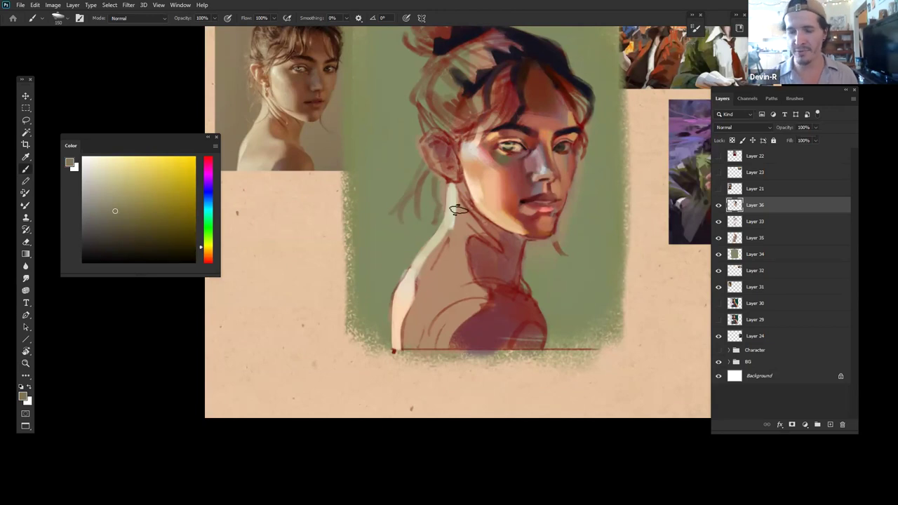
Step: Sample the shadow colors of both eyes, darken to a deep reddish brown, and refine the eye shadows with it
left_click(562, 149)
left_click(560, 153, "alt")
left_click(502, 152, "alt")
left_click_drag(169, 213, 166, 243)
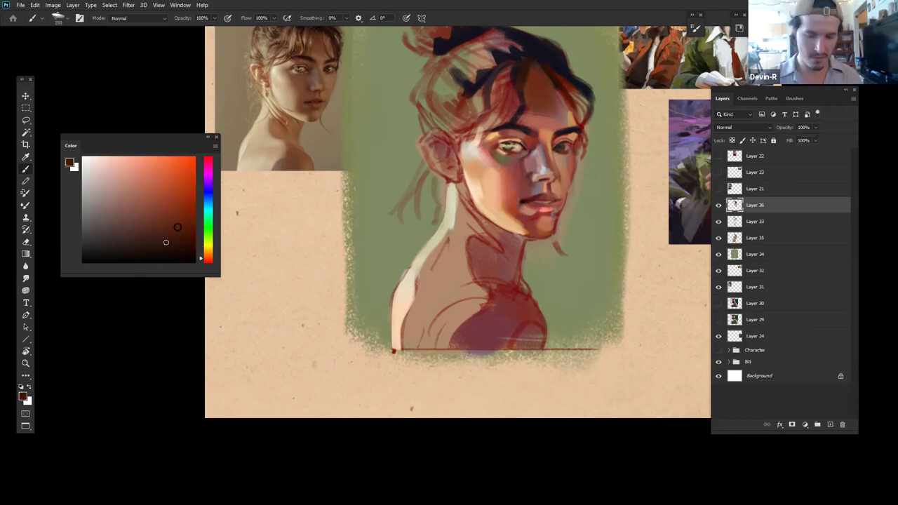
left_click(166, 242)
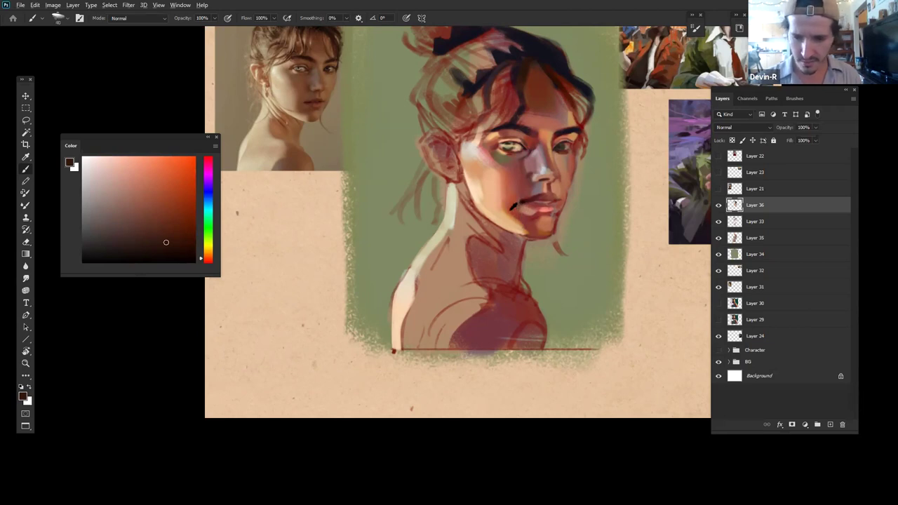
Step: Refine the near mouth corner with a sampled brick red, a muted reddish brown and a sampled near-black
left_click(516, 208, "alt")
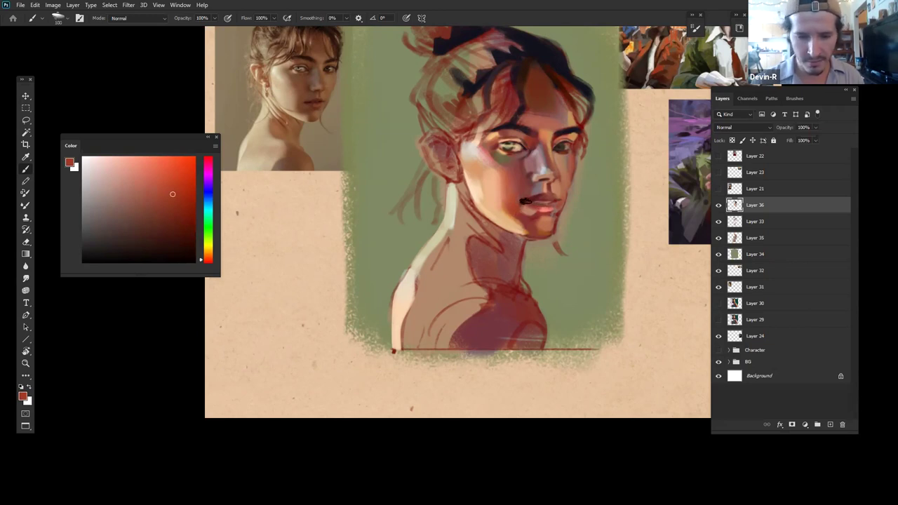
left_click(529, 214, "alt")
mouse_move(135, 186)
left_mouse_down()
mouse_move(132, 200)
mouse_move(139, 200)
left_mouse_up()
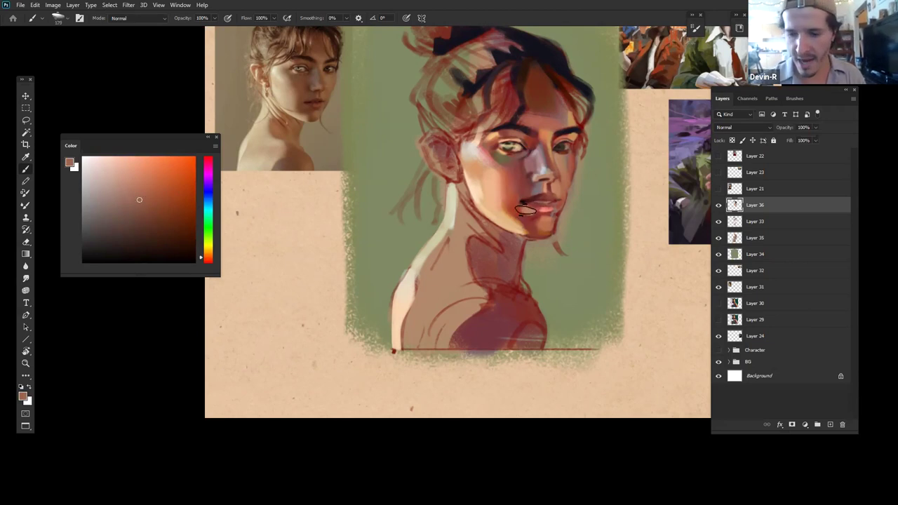
key("[")
key("[")
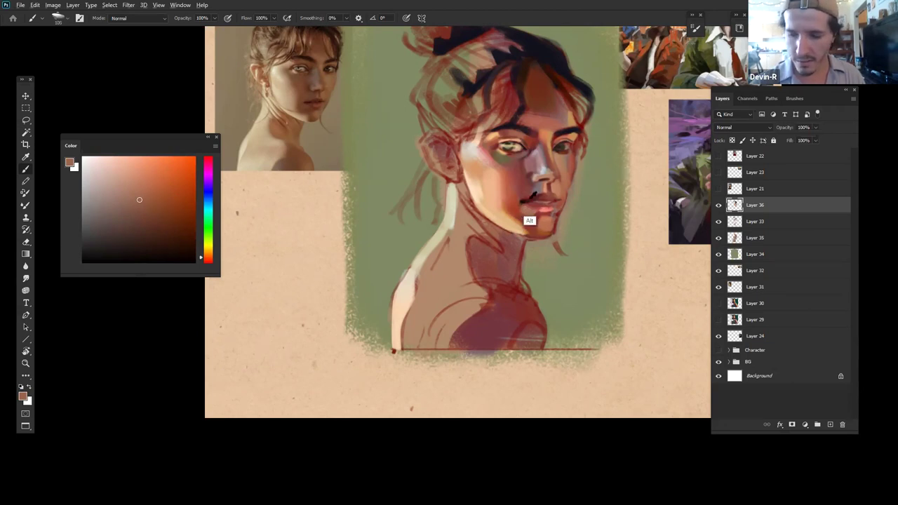
left_click(525, 199, "alt")
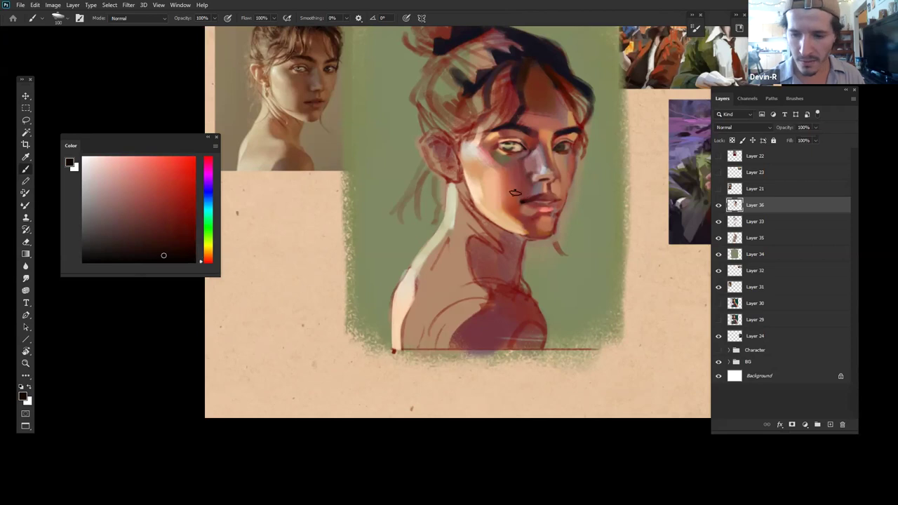
Step: Sample a light peach from the near cheek and paint it over the upper back and shoulder with the brush at 200
left_click(512, 173, "alt")
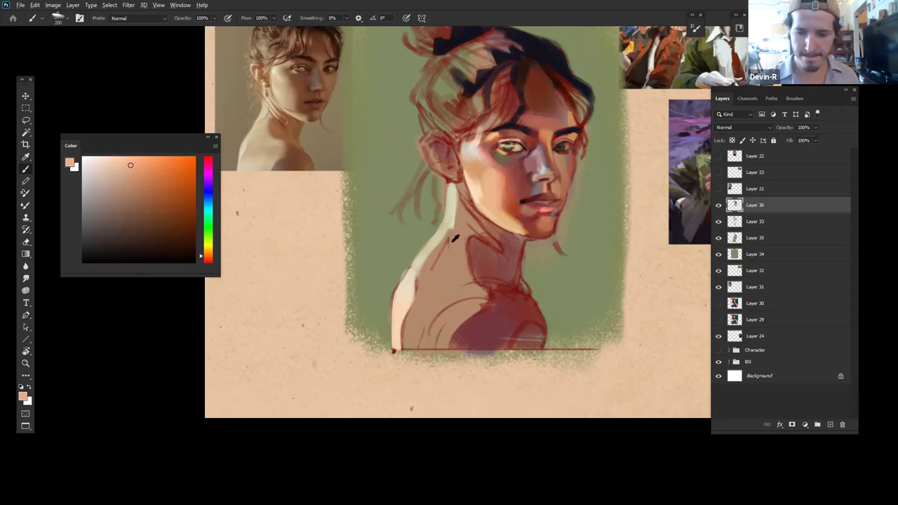
mouse_move(459, 234)
left_mouse_down()
mouse_move(428, 287)
mouse_move(451, 250)
left_mouse_up()
left_click_drag(451, 300, 477, 257)
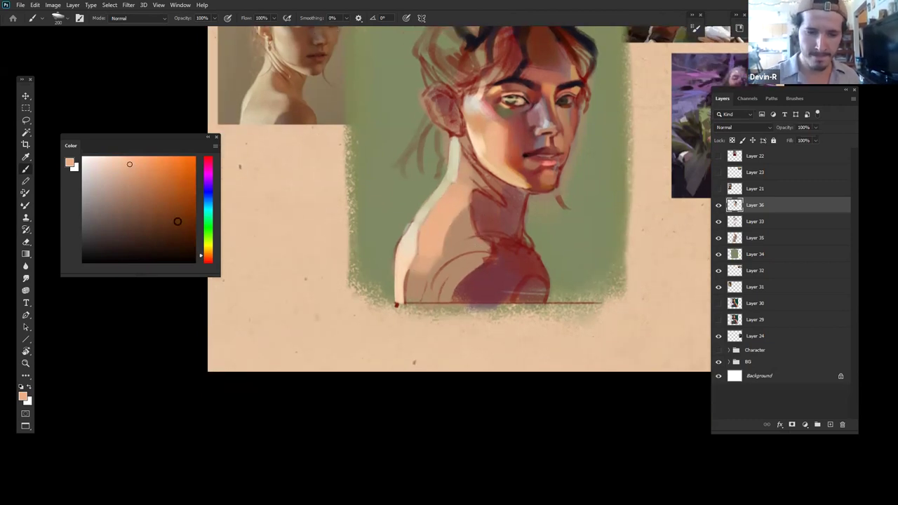
Step: Paint a pink band across the shoulder, brighten it, and fill the upper back above it with the sampled peach
left_click_drag(206, 260, 198, 263)
mouse_move(140, 178)
left_mouse_down()
mouse_move(145, 191)
mouse_move(146, 177)
mouse_move(137, 188)
left_mouse_up()
mouse_move(419, 266)
left_mouse_down()
mouse_move(443, 246)
mouse_move(459, 249)
mouse_move(454, 265)
mouse_move(489, 242)
left_mouse_up()
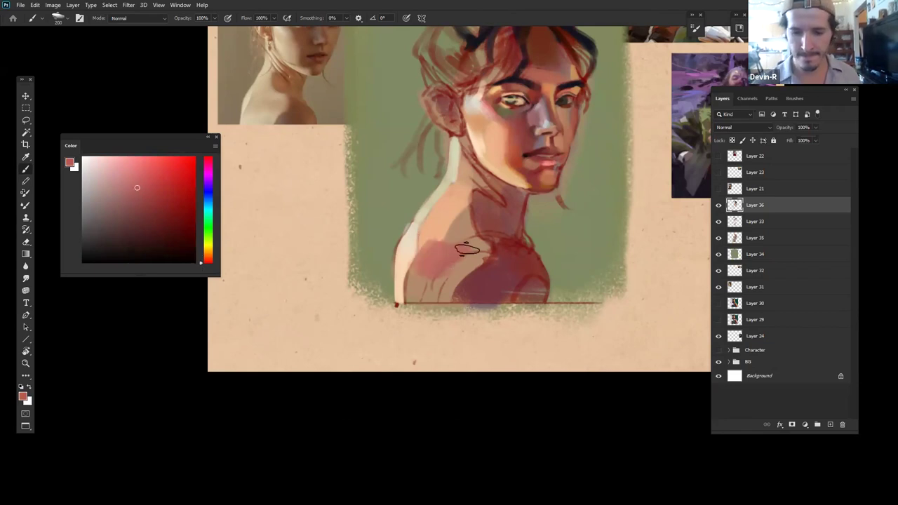
left_click_drag(136, 184, 134, 168)
mouse_move(442, 258)
left_mouse_down()
mouse_move(445, 249)
mouse_move(429, 267)
mouse_move(488, 244)
left_mouse_up()
left_click(443, 229, "alt")
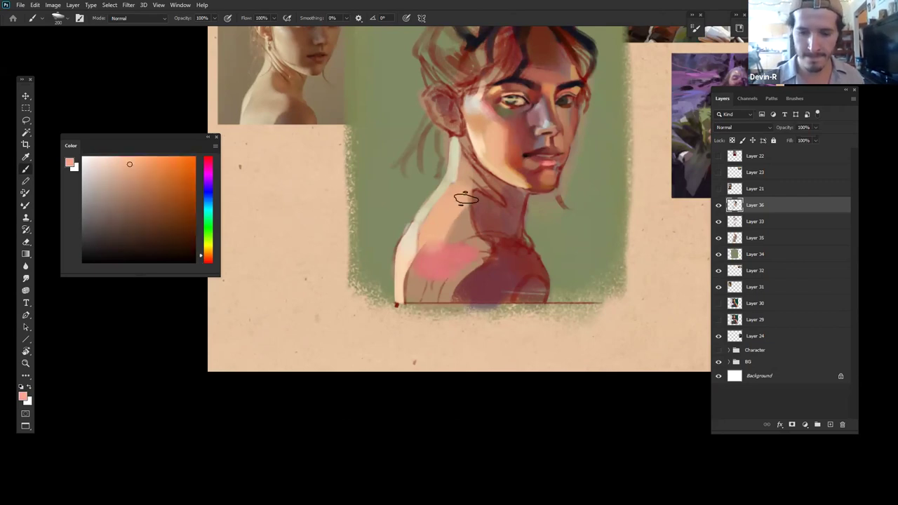
mouse_move(462, 204)
left_mouse_down()
mouse_move(447, 239)
mouse_move(456, 218)
mouse_move(461, 246)
left_mouse_up()
Step: Sample a pale cream from the neck, shrink the brush, and paint a highlight along the shadow edge at the neck's base
left_click(467, 156, "alt")
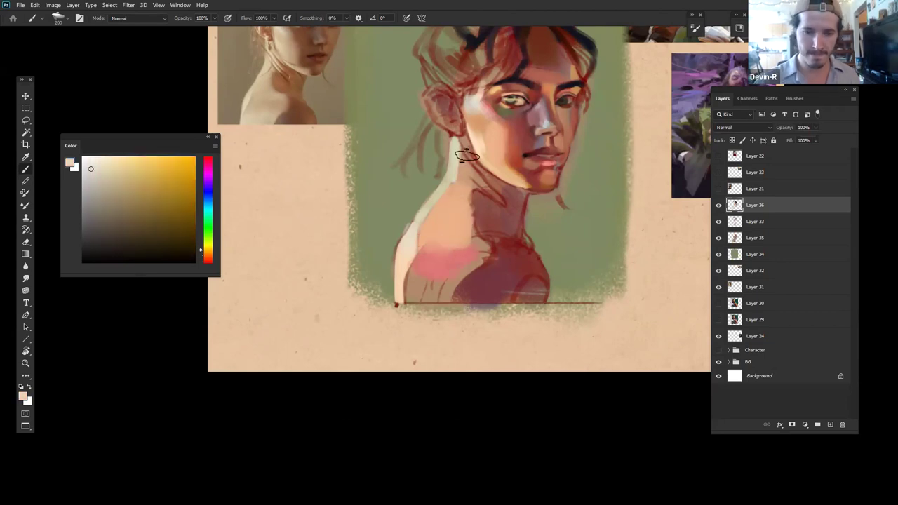
key("bracketleft")
key("bracketleft")
key("bracketleft")
key("bracketleft")
key("bracketleft")
key("bracketleft")
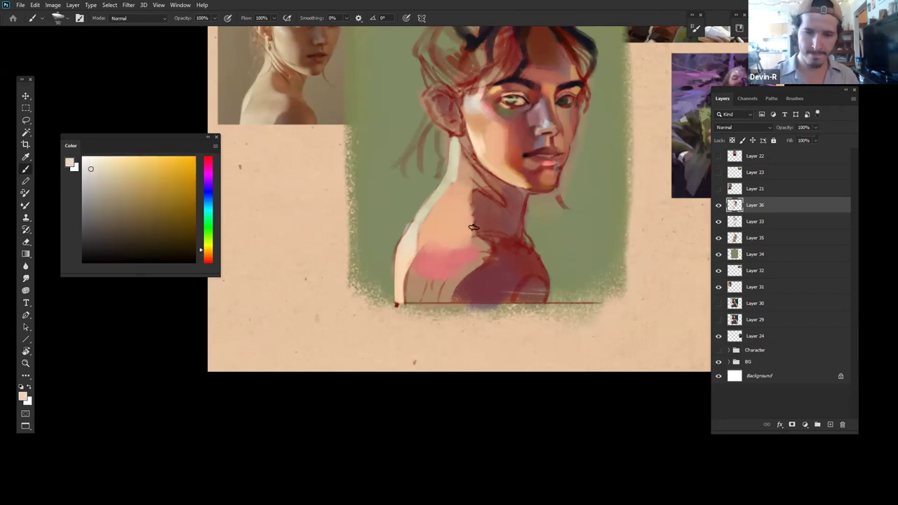
left_click_drag(469, 227, 483, 242)
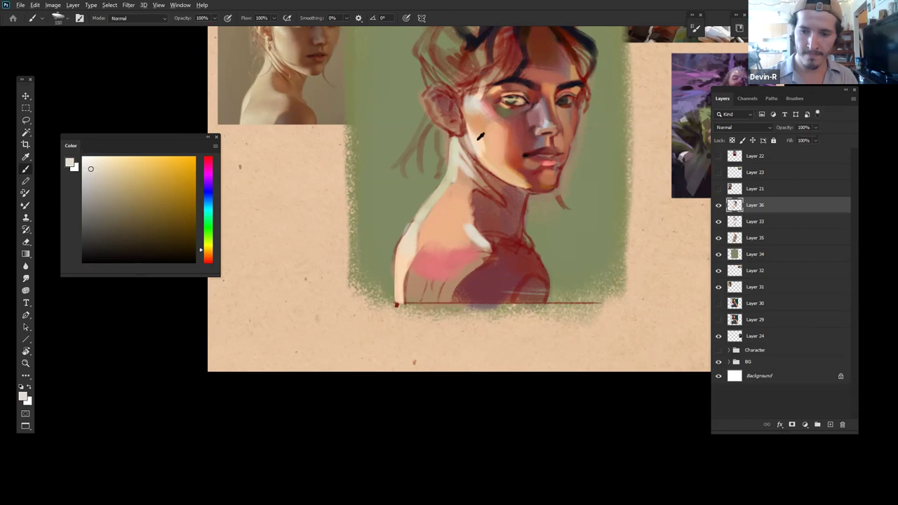
Step: Blend the lit side of the neck and jaw below the ear with sampled light peach and pale cream, varying the brush size
left_click(478, 139, "alt")
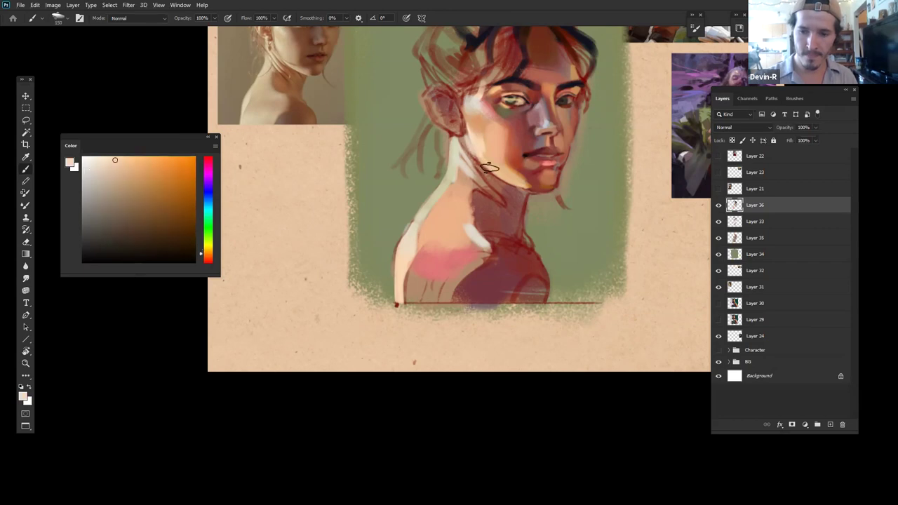
left_click(491, 163, "alt")
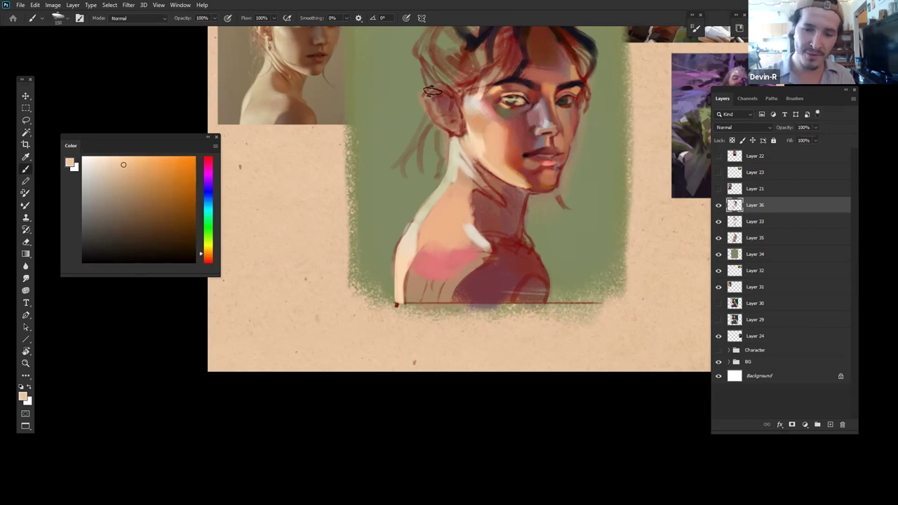
left_click(456, 148, "alt")
left_click(102, 164)
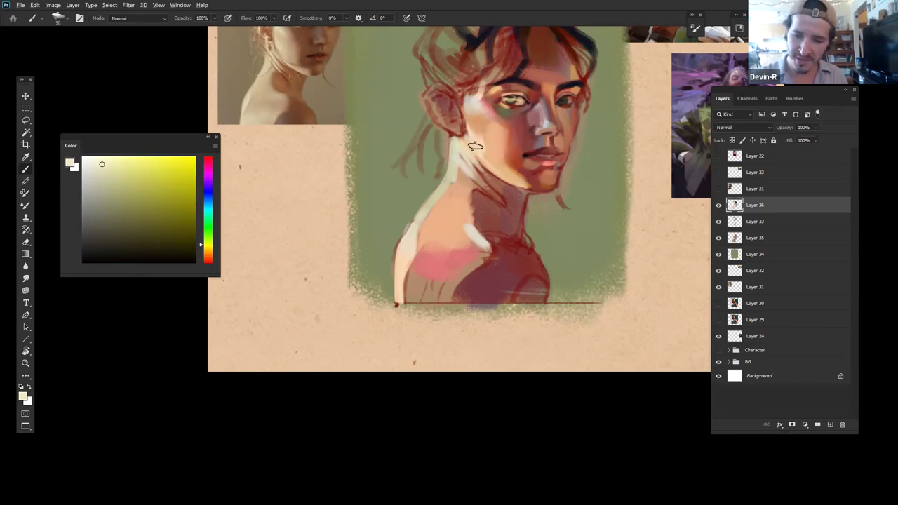
left_click(479, 156, "alt")
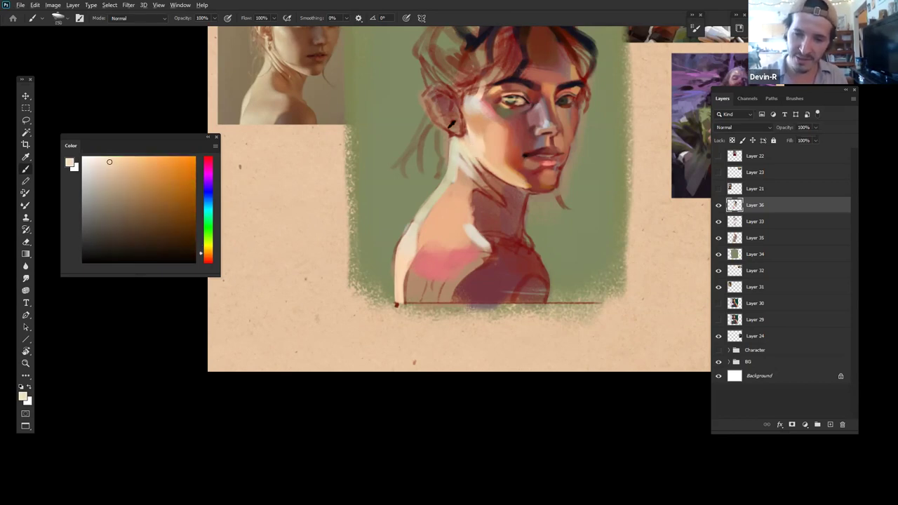
left_click(467, 149, "alt")
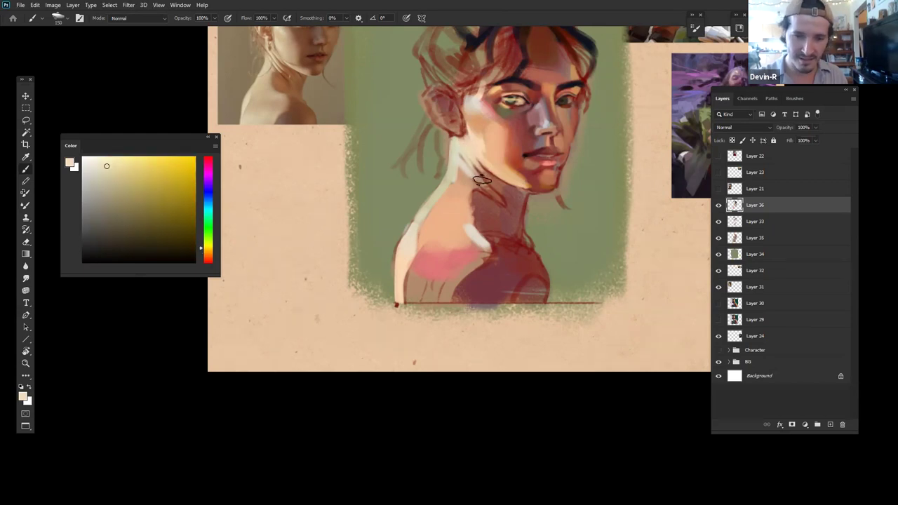
left_click(460, 145, "alt")
key("bracketright")
key("bracketright")
key("bracketright")
key("bracketright")
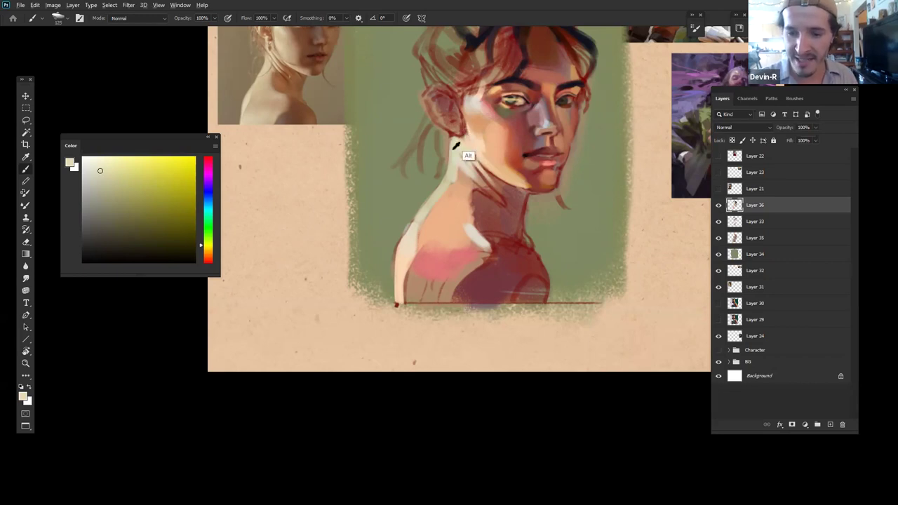
Step: Sample the background green and clean up the neck's outer edge below the ear with a smaller brush
left_click(419, 187, "alt")
key("bracketleft")
key("bracketleft")
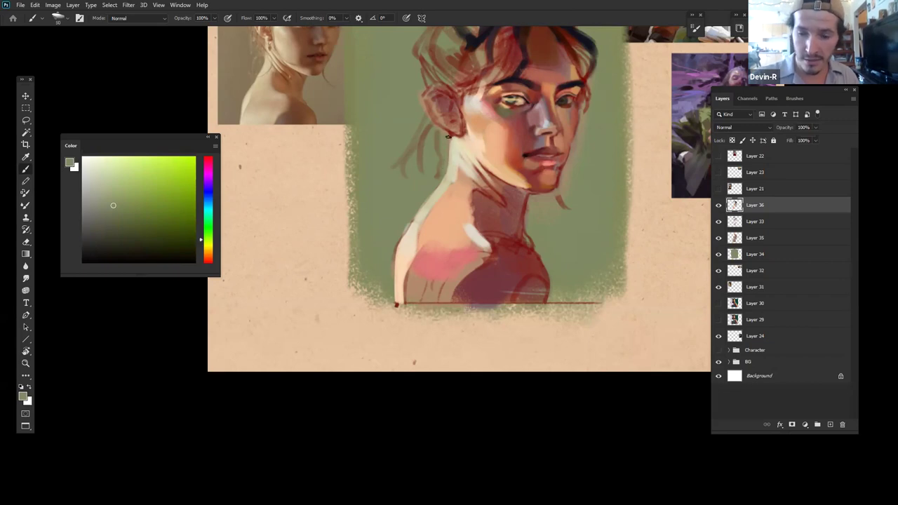
Step: Refine the edge beneath the chin and neck with sampled gray-tan tones and a darkened reddish brown
key("z")
mouse_move(586, 197)
left_mouse_down()
mouse_move(524, 200)
mouse_move(588, 202)
left_mouse_up()
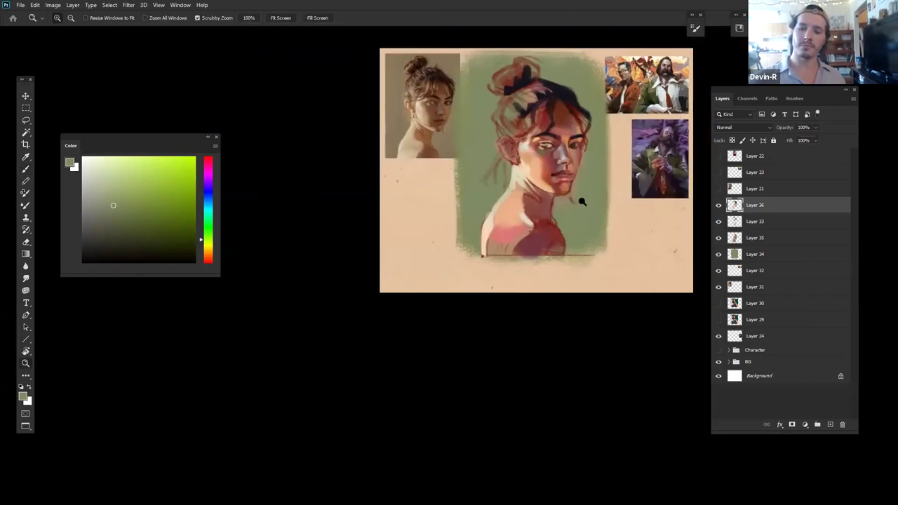
left_click(575, 200)
key("b")
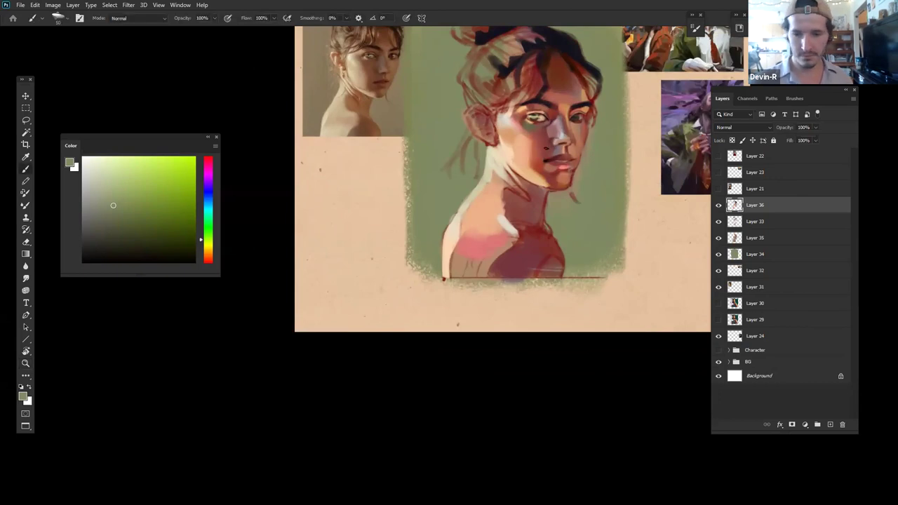
left_click(555, 202, "alt")
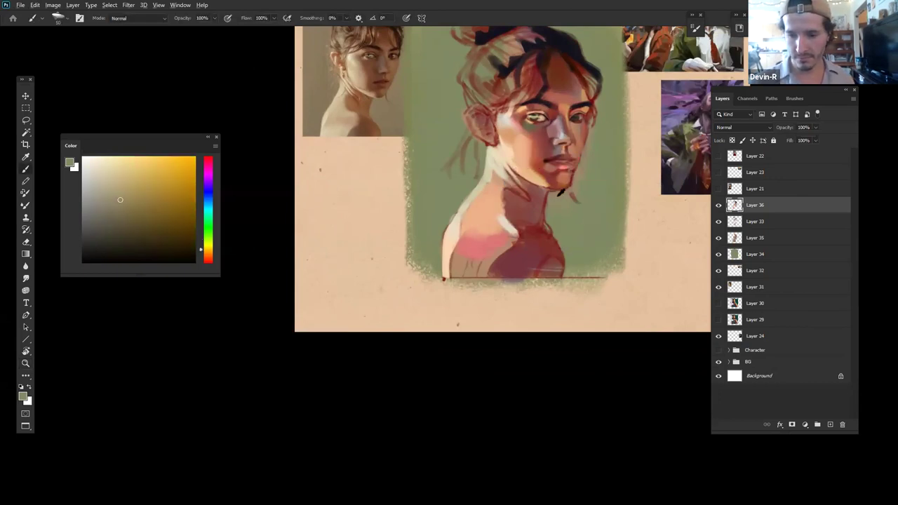
left_click(548, 203, "alt")
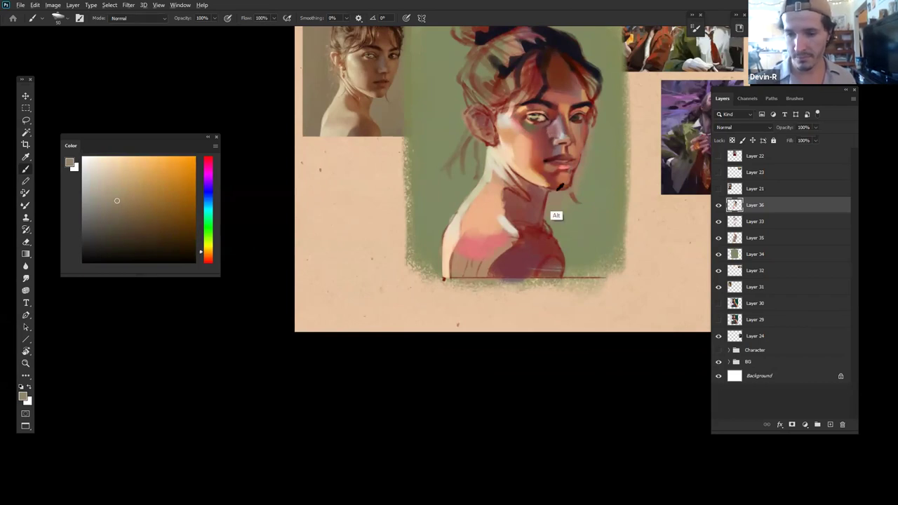
left_click(570, 137, "alt")
left_click_drag(156, 206, 157, 223)
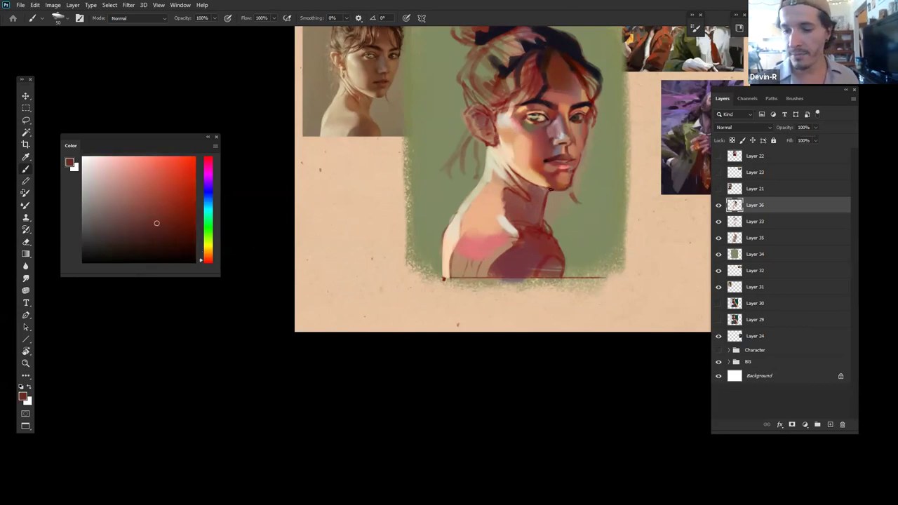
Step: Toggle the visibility of Layer 35 off and on to compare the portrait with and without it
key("z")
mouse_move(600, 225)
left_mouse_down()
mouse_move(569, 204)
mouse_move(617, 217)
mouse_move(554, 258)
left_mouse_up()
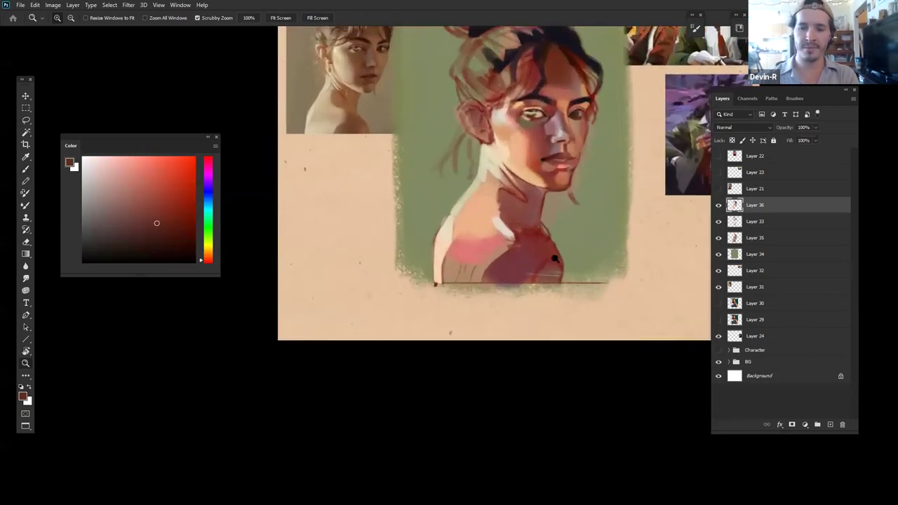
left_click(719, 238)
left_click(718, 238)
left_click(718, 239)
left_click(718, 238)
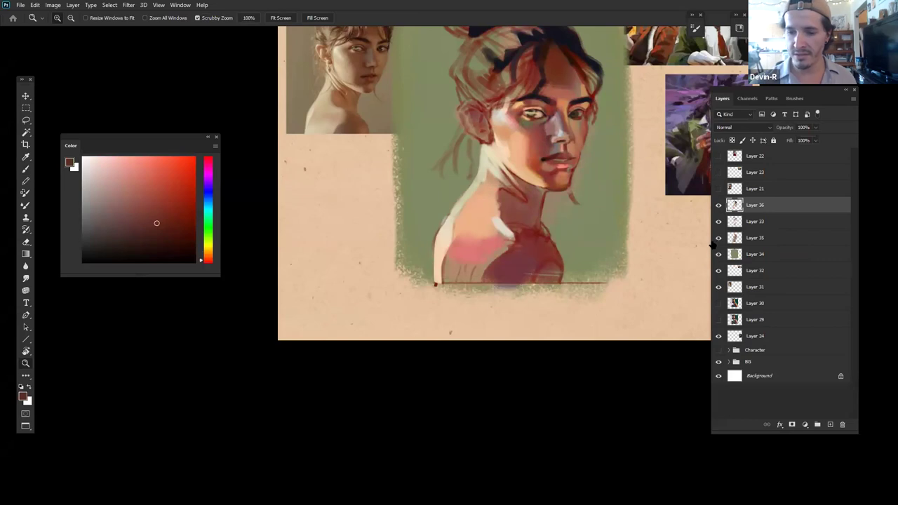
Step: Refine the area around the mouth and chin with sampled background green, light tan and dark reddish brown
mouse_move(601, 220)
left_mouse_down()
mouse_move(552, 267)
mouse_move(541, 260)
left_mouse_up()
key("b")
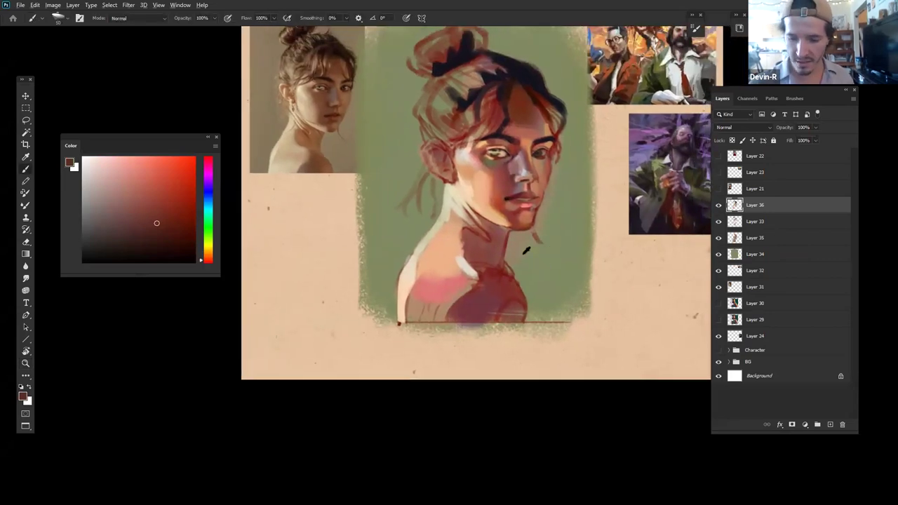
left_click(526, 254, "alt")
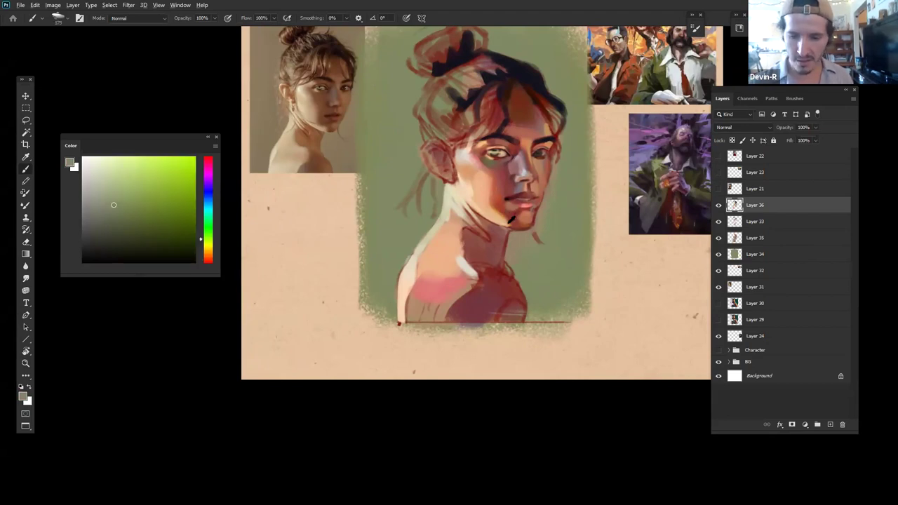
left_click(508, 203, "alt")
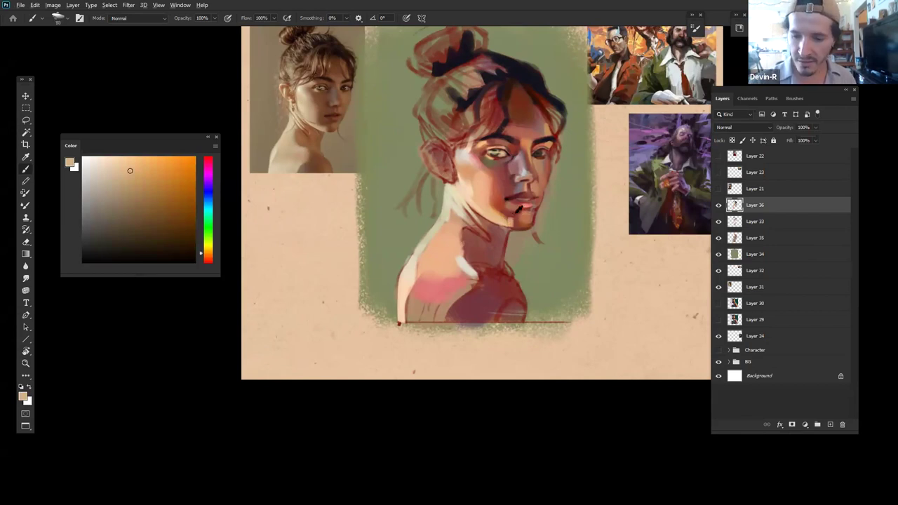
left_click(514, 210, "alt")
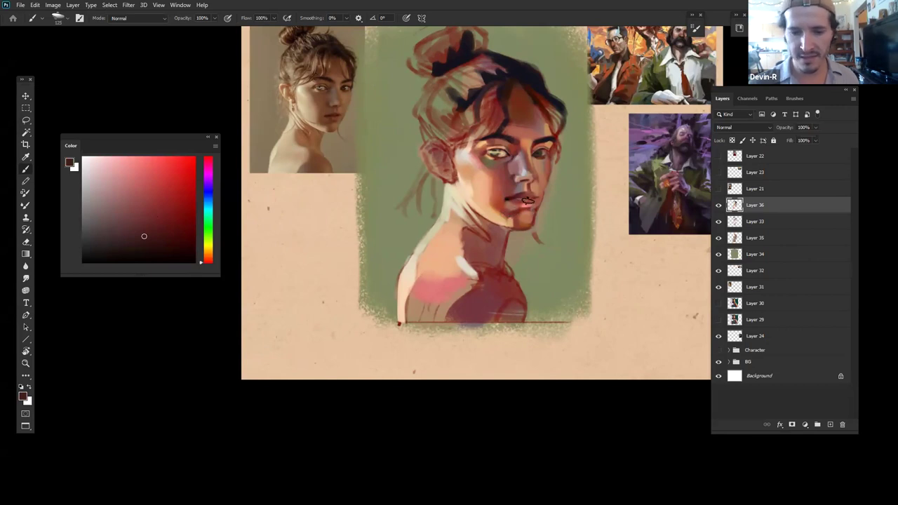
Step: Darken the corner and parting line of the mouth with a deep dark red and a smaller brush
left_click(531, 195, "alt")
left_click(155, 237)
key("bracketleft")
key("bracketleft")
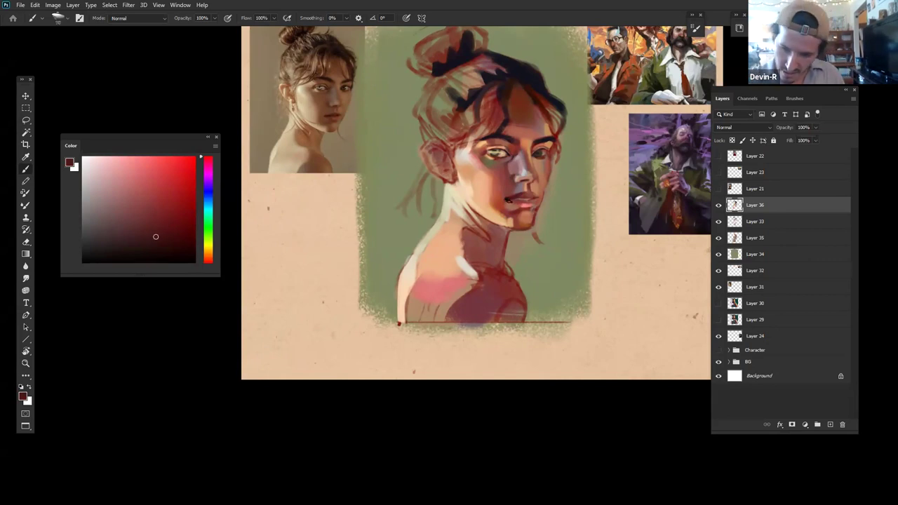
left_click_drag(510, 192, 512, 196)
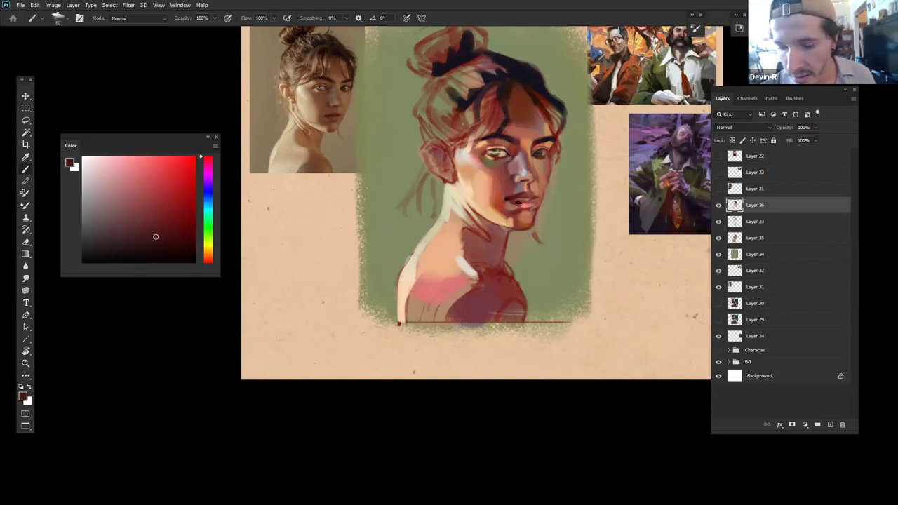
Step: Lighten the lower lip with soft pink and refine the lips with sampled reddish brown and near-black tones
left_click_drag(165, 190, 120, 181)
left_click(520, 204)
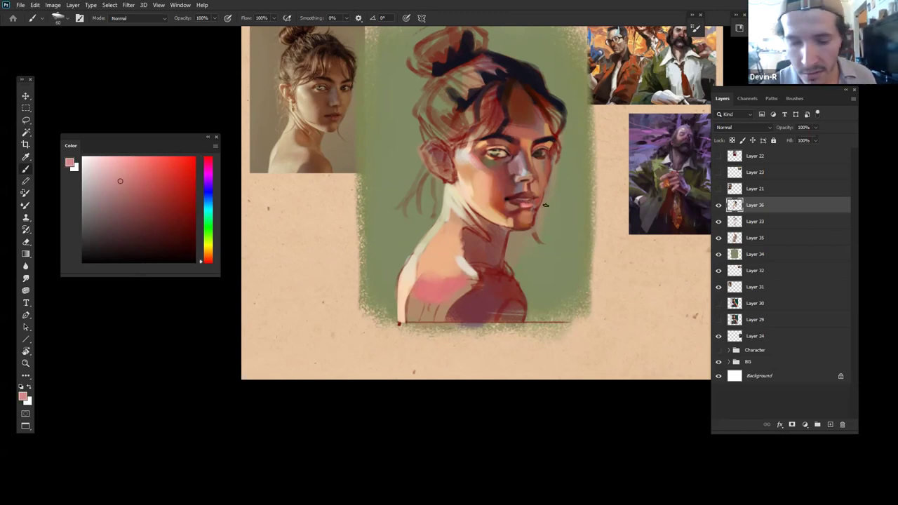
left_click(524, 198, "alt")
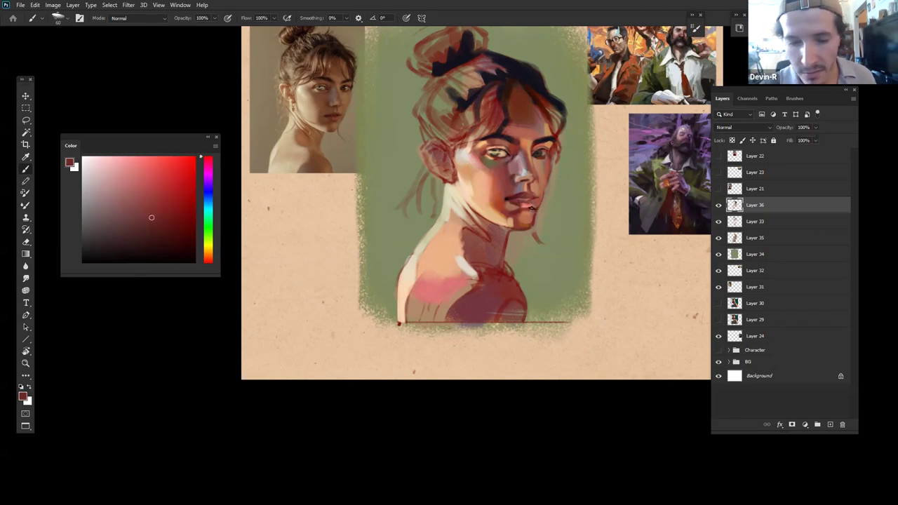
left_click(524, 187, "alt")
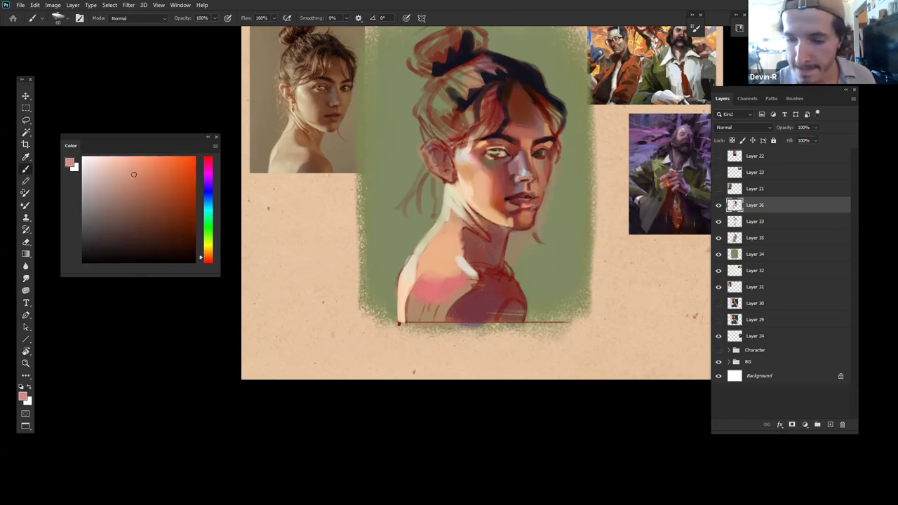
left_click(528, 196, "alt")
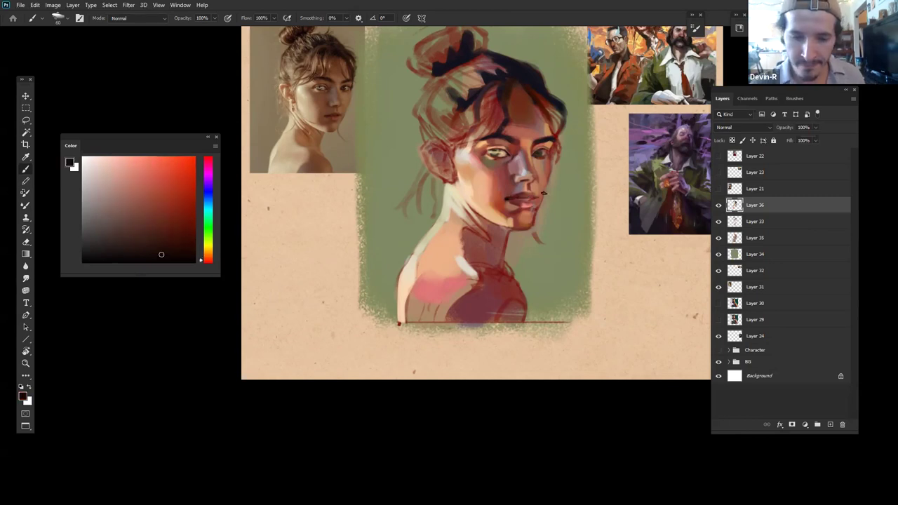
Step: Refine the far cheek and its outer edge with sampled peach, reddish-brown and gray-tan tones, reducing the brush to 50
left_click(536, 189, "alt")
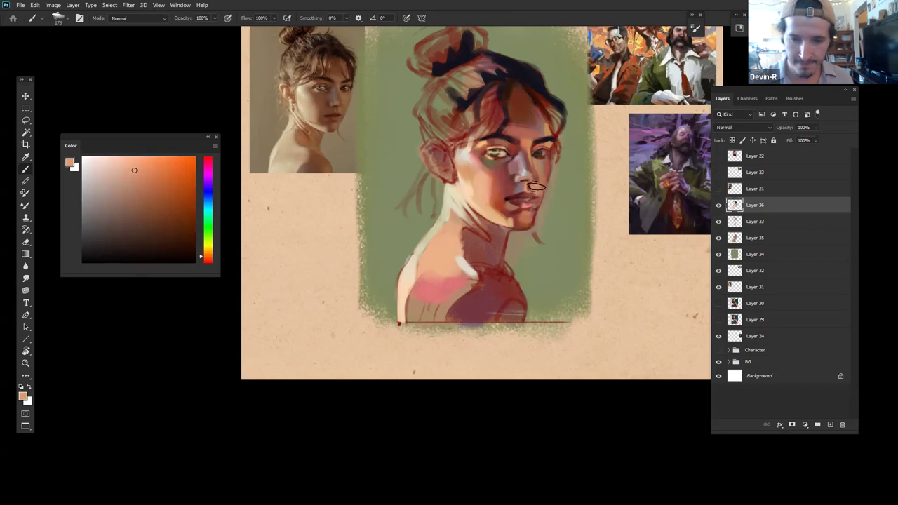
left_click(539, 181, "alt")
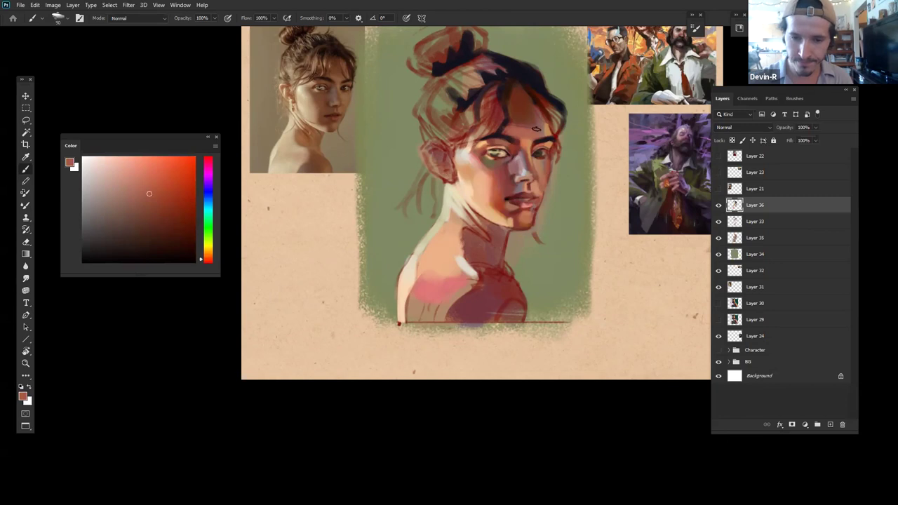
left_click_drag(134, 214, 137, 228)
key("bracketleft")
key("bracketleft")
key("bracketleft")
key("bracketleft")
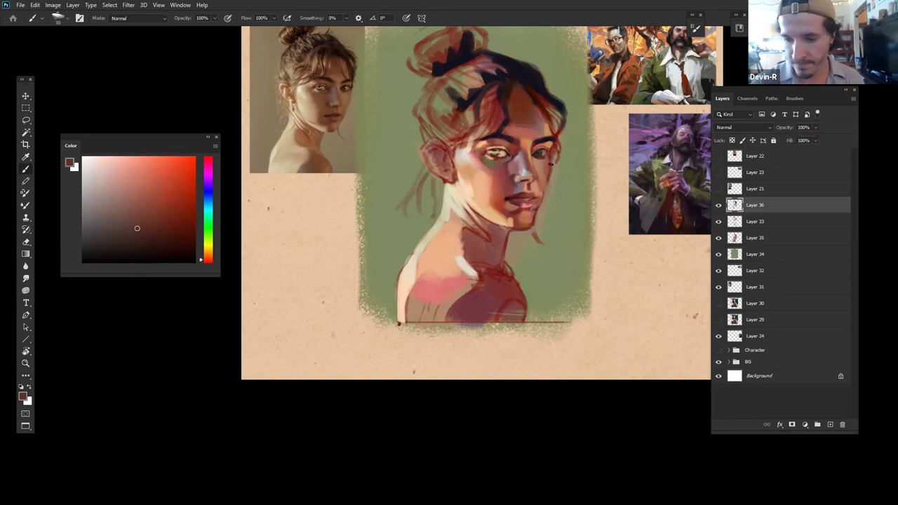
left_click(558, 165, "alt")
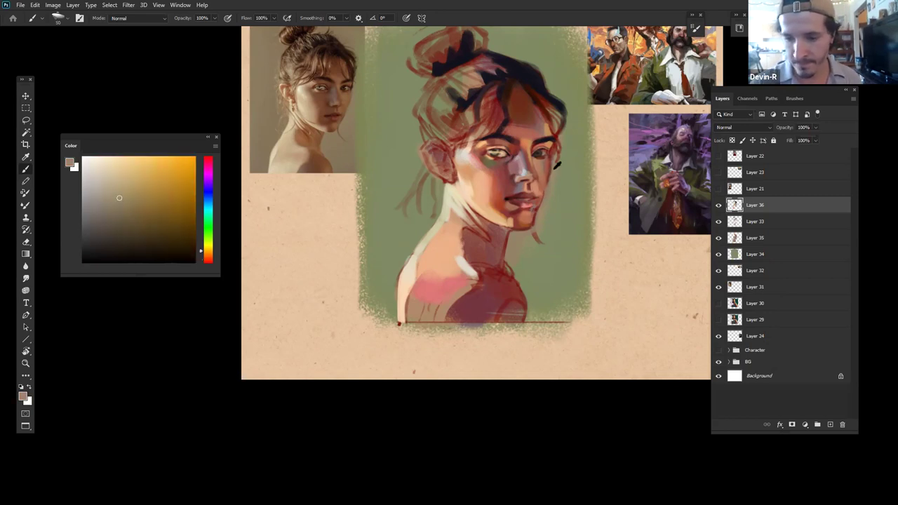
left_click(546, 169, "alt")
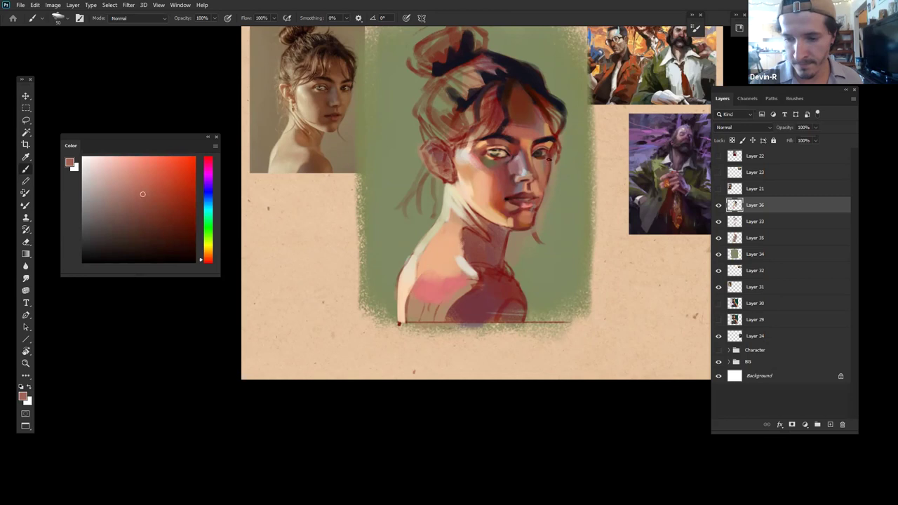
left_click(555, 173, "alt")
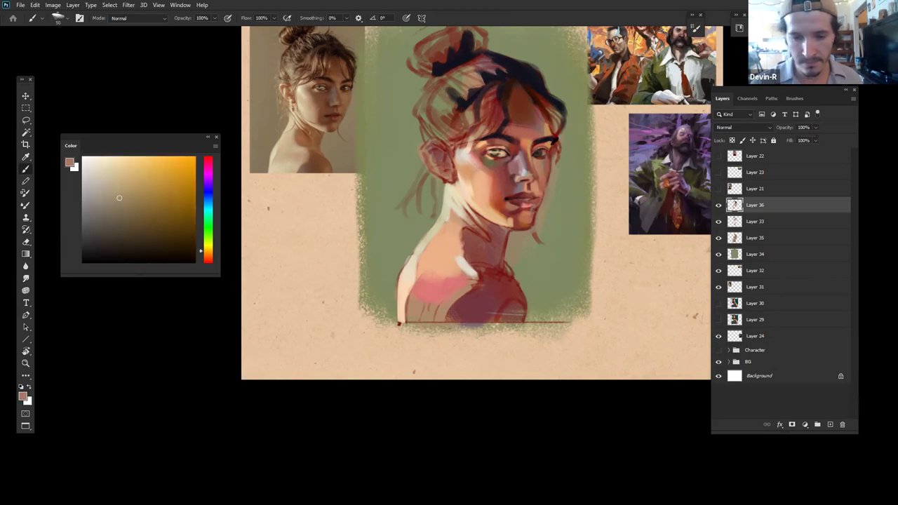
Step: Reshape the lower lip and the line between the lips with sampled dark reds, muted pink and near-black
left_click(525, 203, "alt")
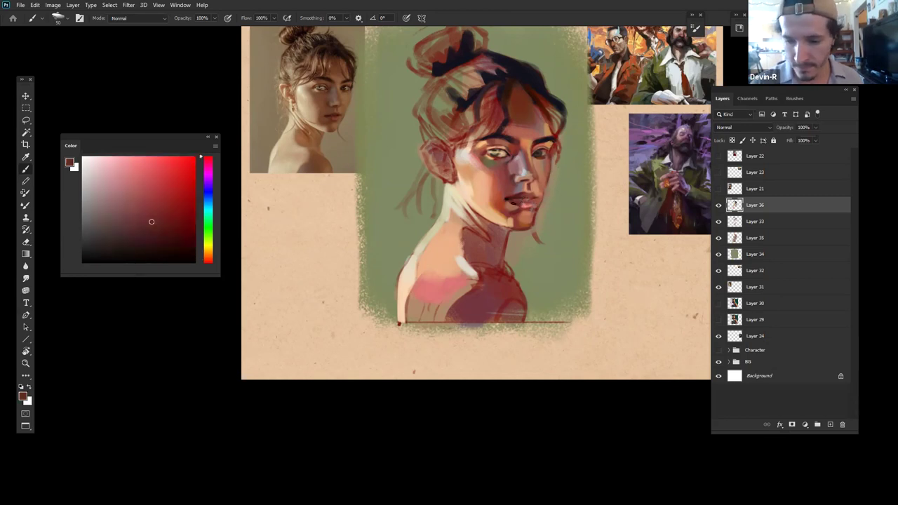
left_click(519, 204, "alt")
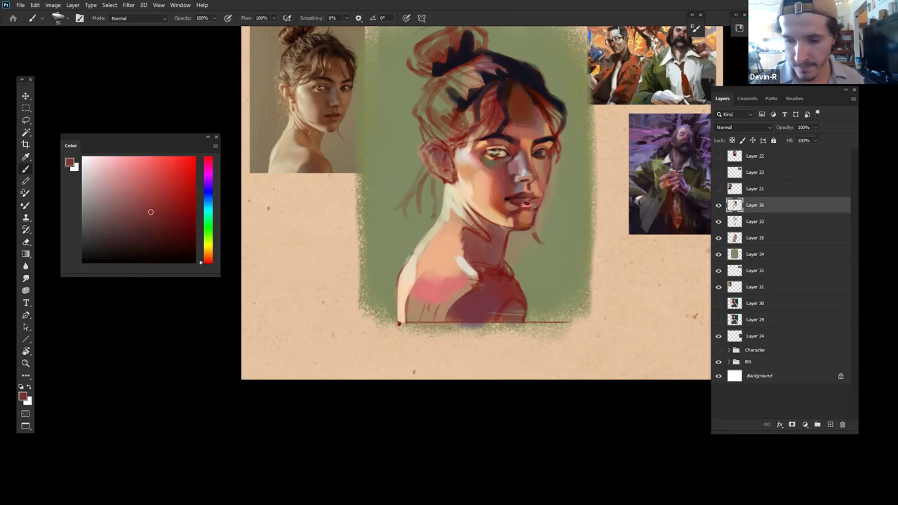
left_click(520, 204, "alt")
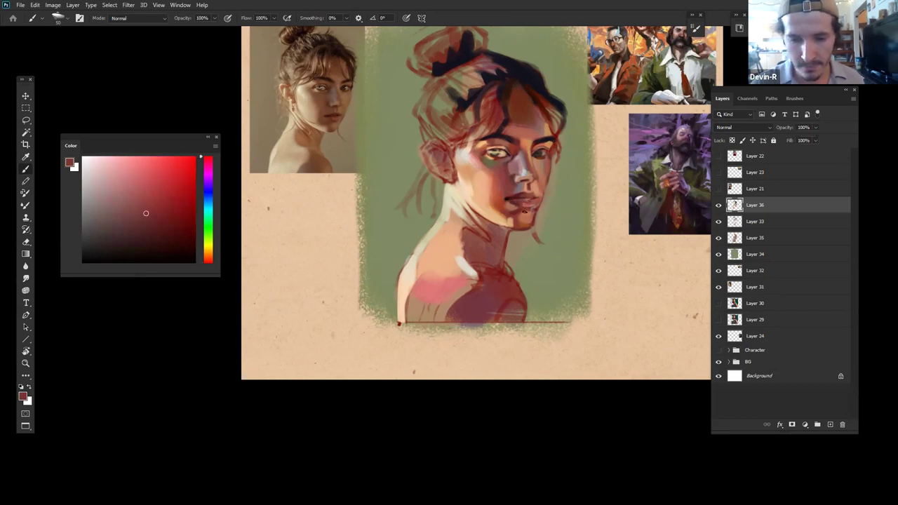
left_click(519, 206, "alt")
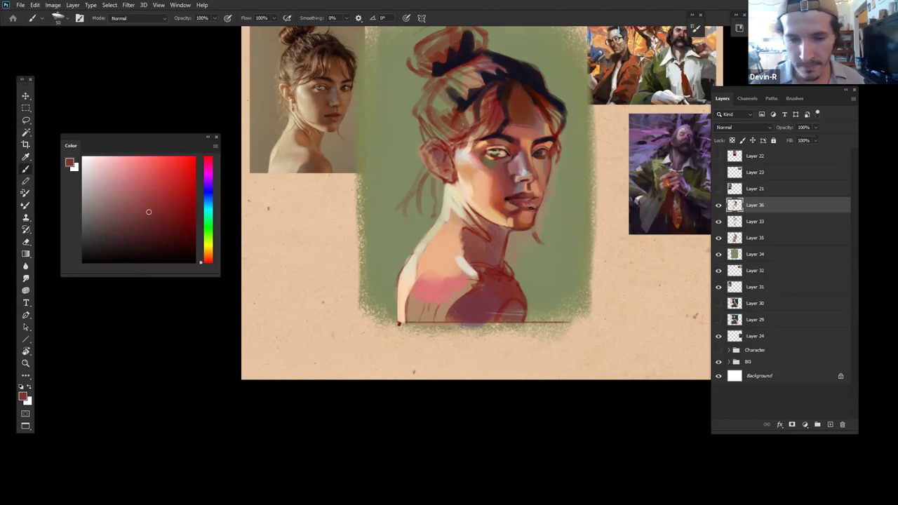
left_click(538, 199, "alt")
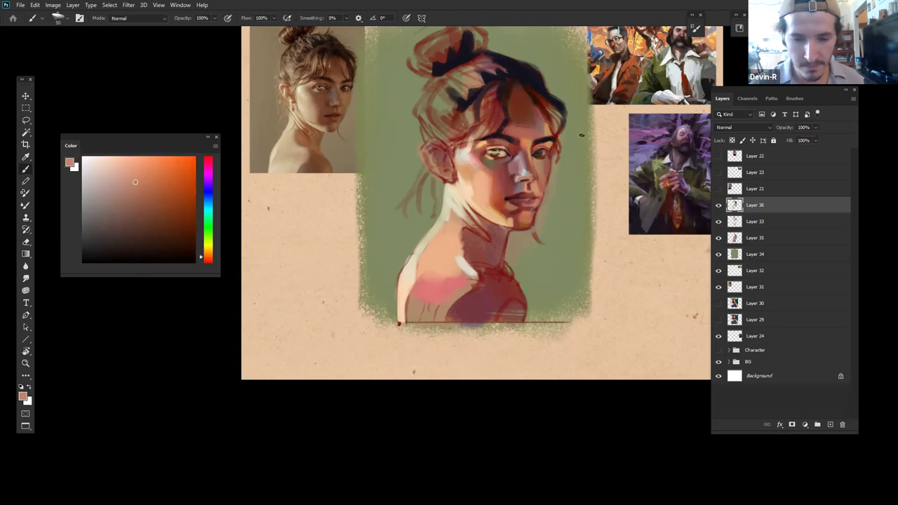
left_click(532, 198, "alt")
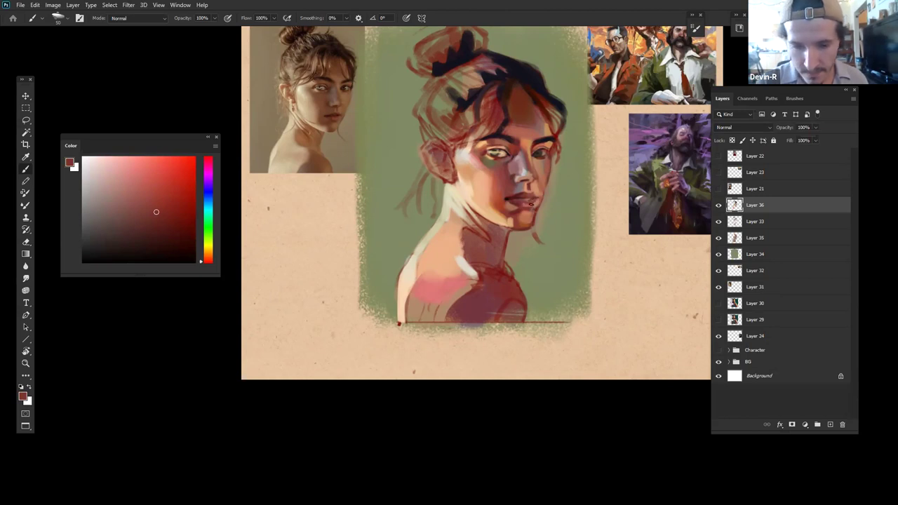
left_click(514, 194, "alt")
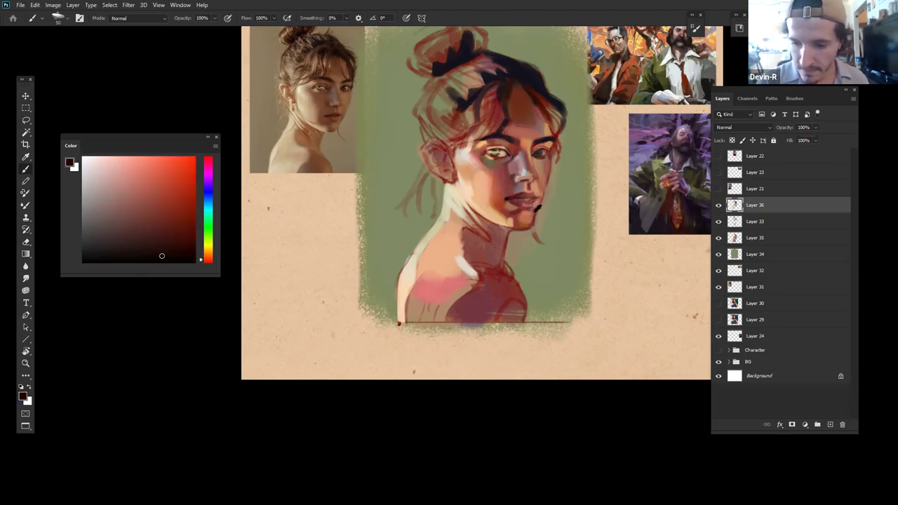
left_click(532, 210, "alt")
key("[")
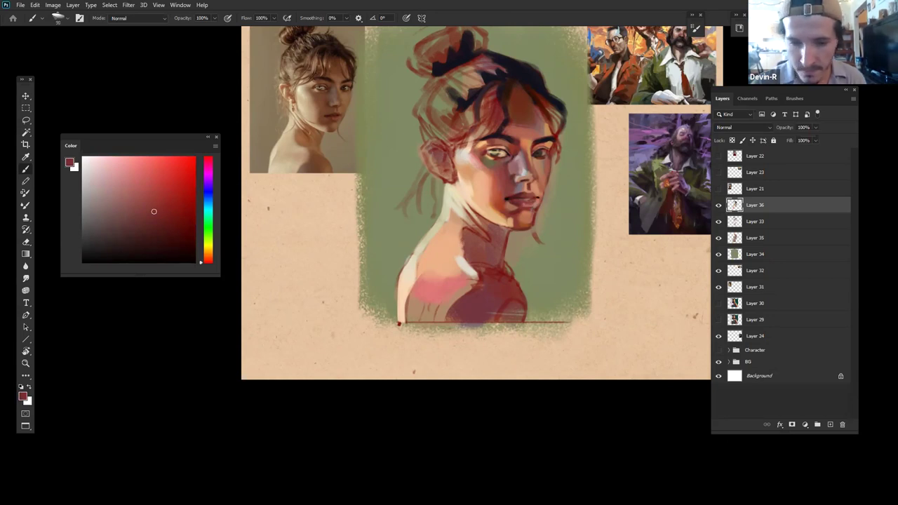
Step: Clean up the near corner of the mouth with light peach and a sampled dull dark red
left_click(544, 162, "alt")
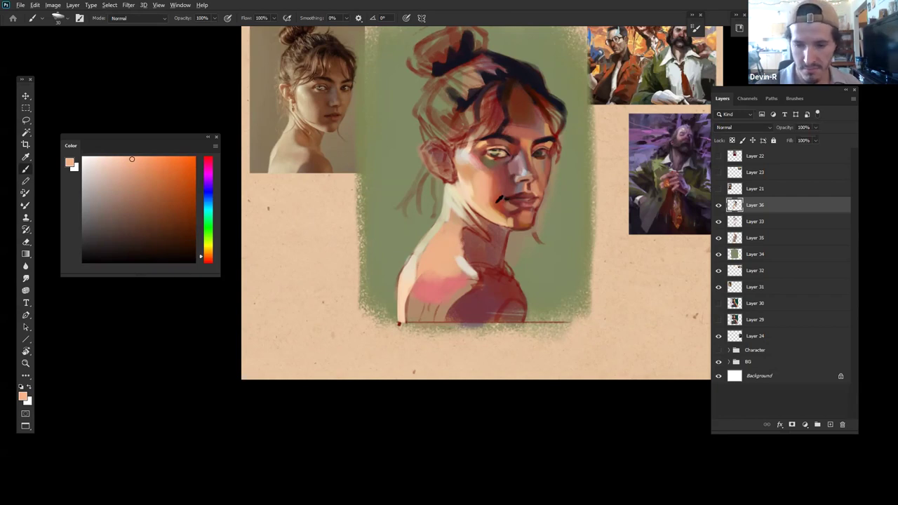
mouse_move(499, 204)
left_mouse_down()
mouse_move(468, 242)
mouse_move(495, 234)
left_mouse_up()
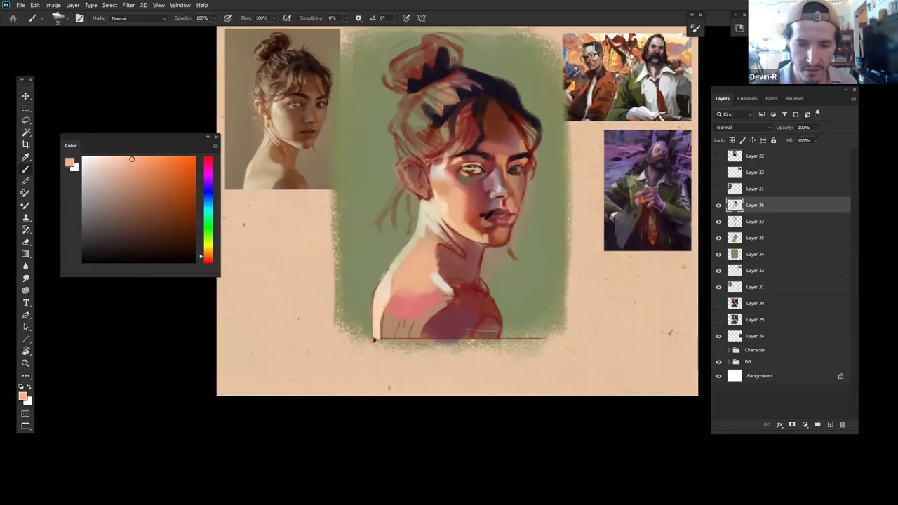
left_click(497, 218, "alt")
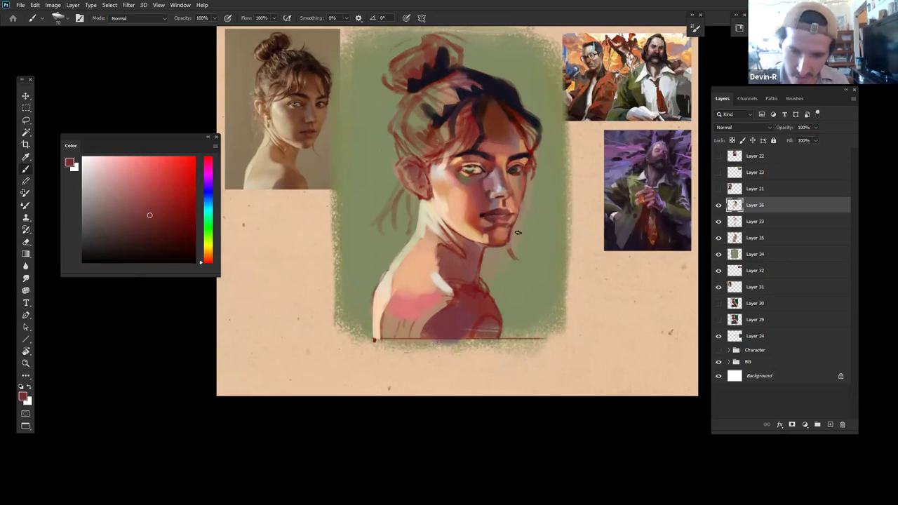
Step: Sample a dark red from the face and enlarge the brush to rework the midface shadows
left_click(504, 179, "alt")
key("bracketright")
key("bracketright")
key("bracketright")
key("bracketright")
key("bracketright")
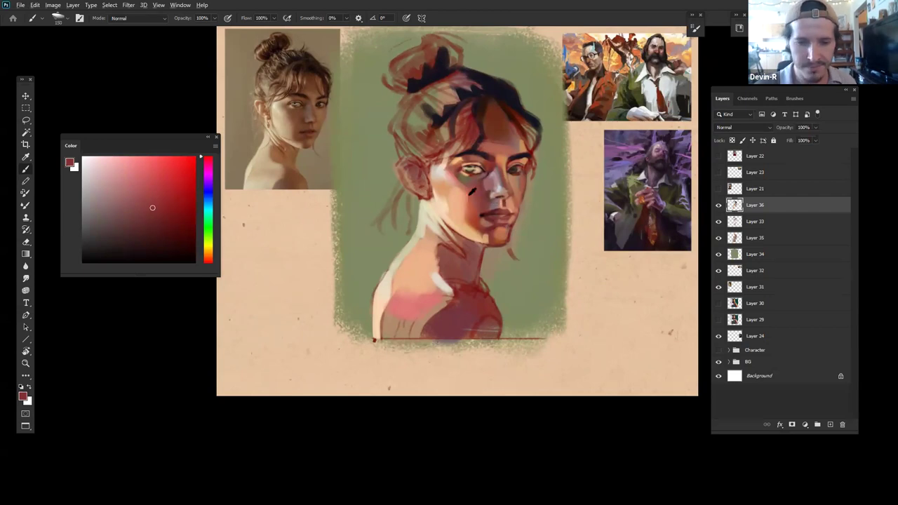
Step: Blend the shadow between the near cheek and the side of the nose with sampled muted reds, using a 150 brush
left_click(471, 193, "alt")
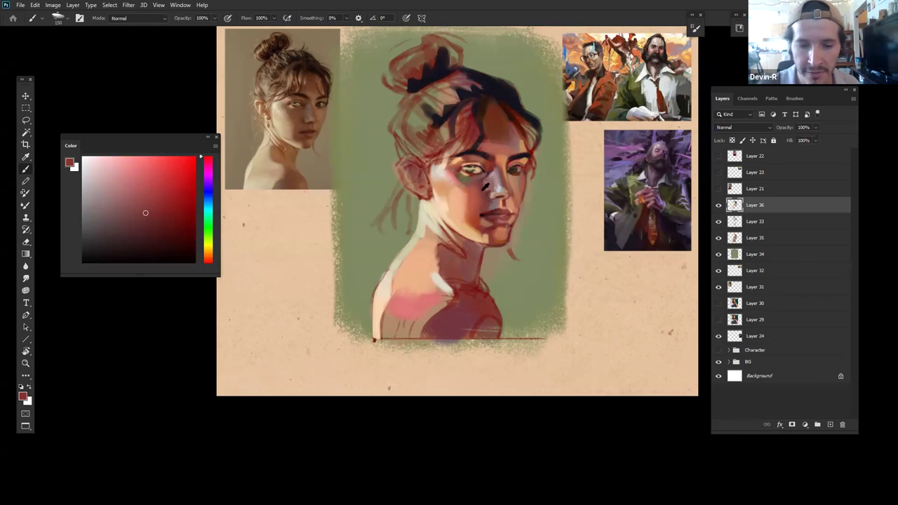
left_click(491, 189, "alt")
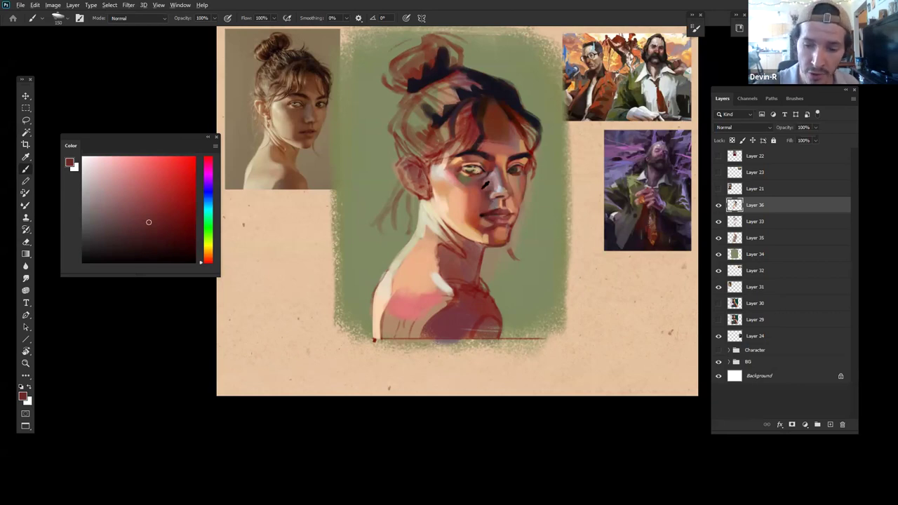
left_click(480, 183, "alt")
left_click(484, 182, "alt")
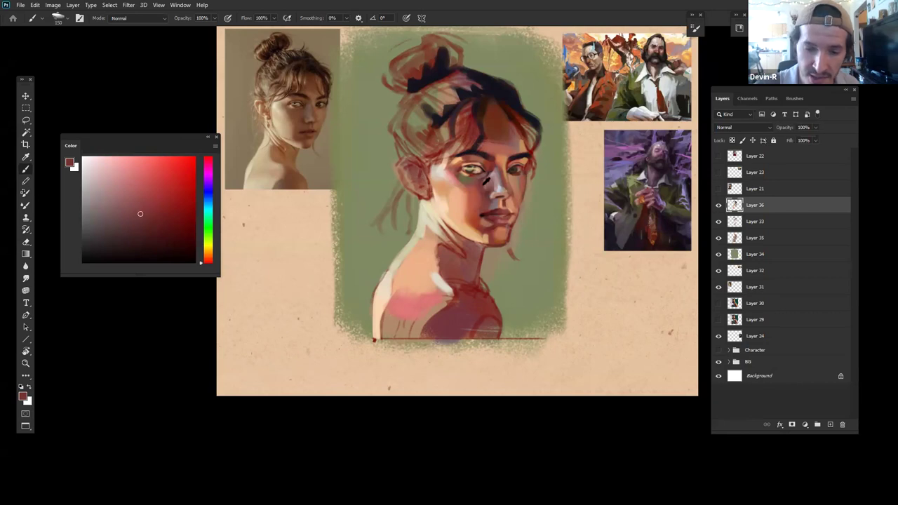
left_click(487, 183, "alt")
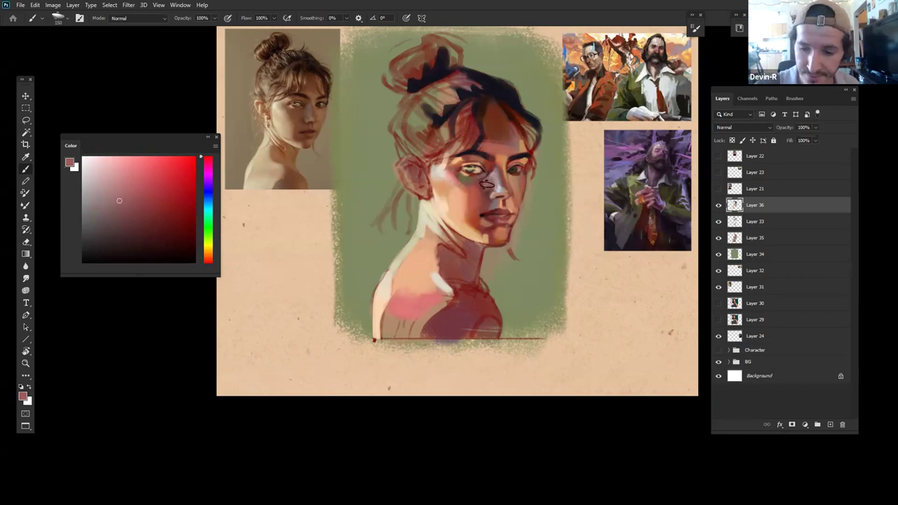
left_click(483, 183, "alt")
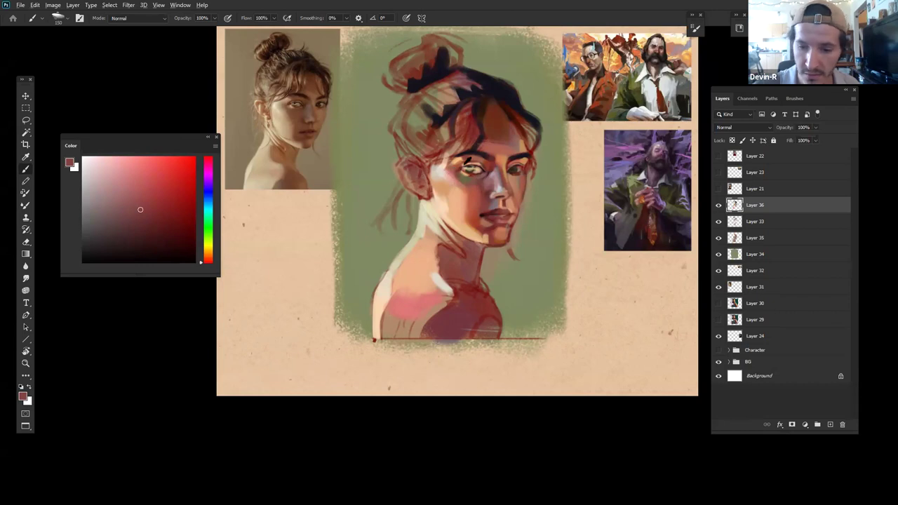
Step: Tone the area around the eyes and nose bridge with a dark, desaturated gray-brown
left_click(449, 169, "alt")
left_click_drag(127, 220, 99, 223)
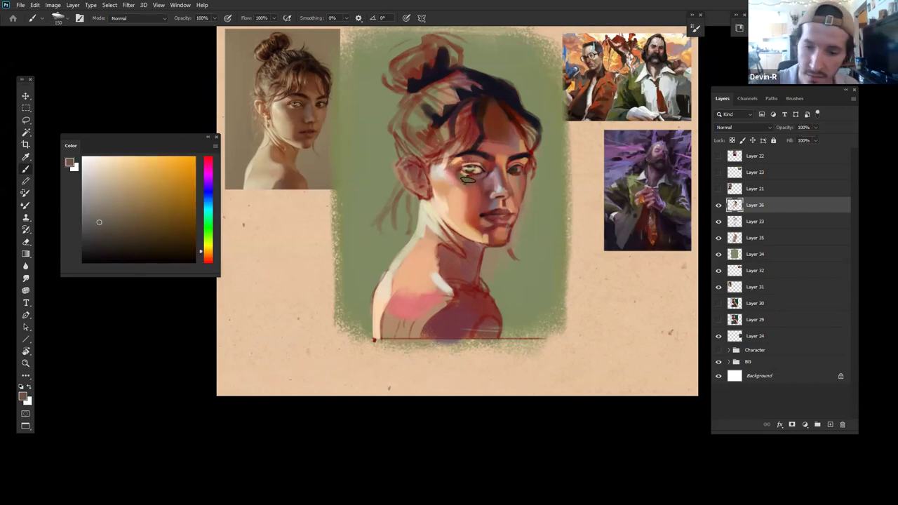
left_click_drag(487, 168, 500, 164)
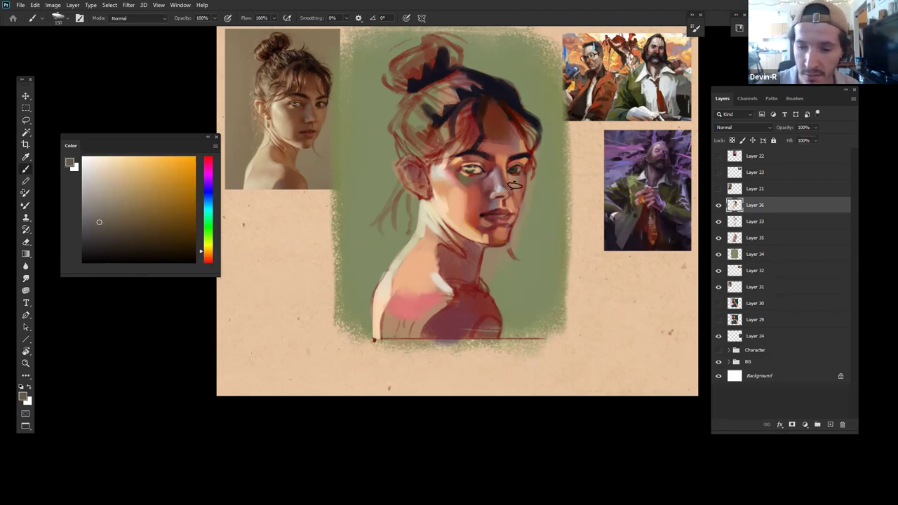
Step: Rework the forehead shadow with a sampled warm tan and a brighter reddish brown below the hairline
left_click(498, 182, "alt")
left_click(132, 181)
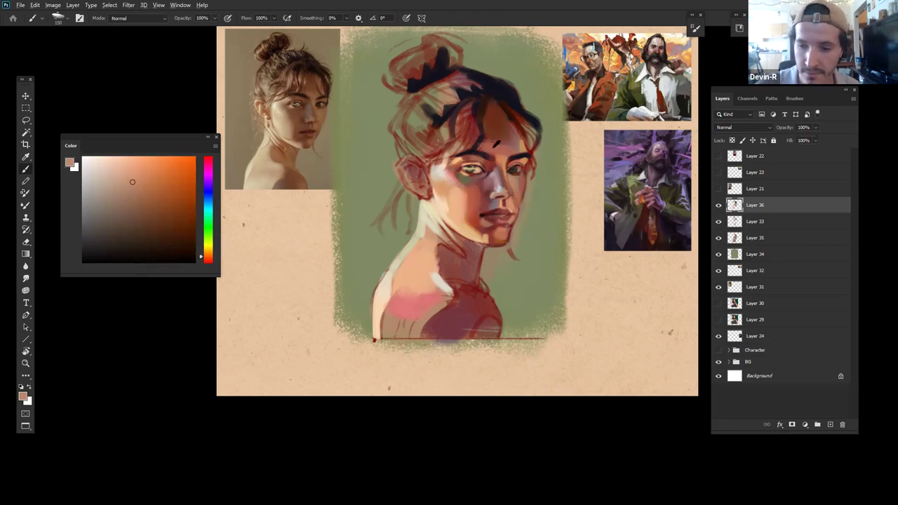
left_click(496, 143, "alt")
left_click(509, 111, "alt")
left_click(494, 108, "alt")
left_click(161, 209)
left_click(154, 203)
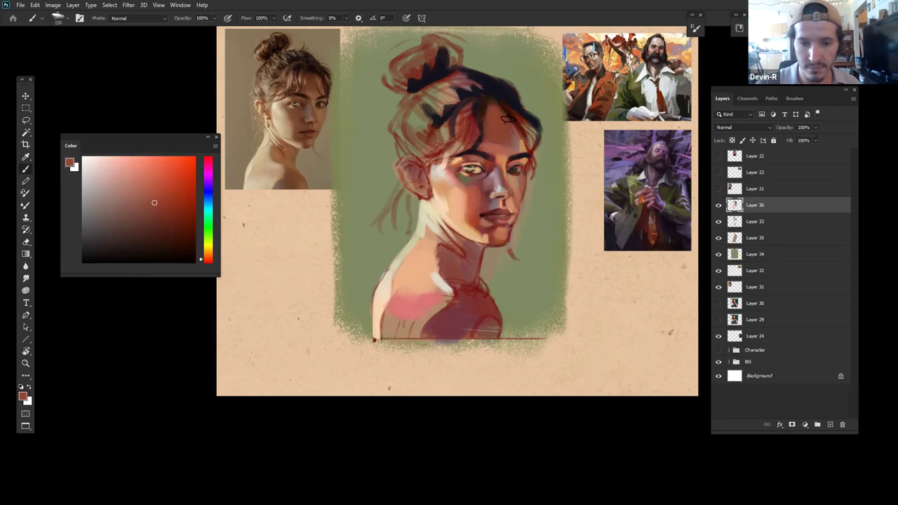
Step: Try a pale pink highlight on the forehead with the brush reduced to size 70
left_click(489, 142, "alt")
left_click_drag(121, 176, 117, 160)
key("bracketleft")
key("bracketleft")
key("bracketleft")
key("bracketleft")
key("bracketleft")
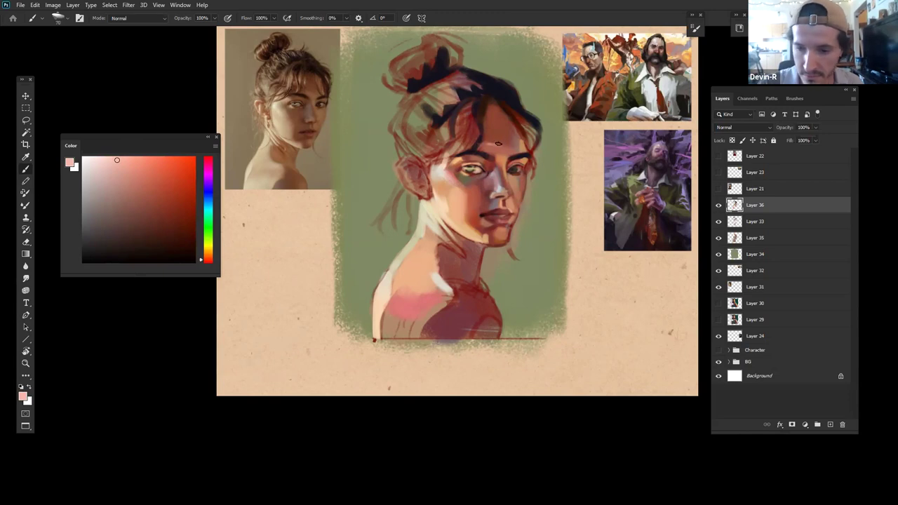
key("ctrl+z")
Step: Warm the forehead and nose bridge with a pale yellowish tan at brush size 125, adding tan and brown tones sampled from the face
key("bracketright")
key("bracketright")
key("bracketright")
key("bracketright")
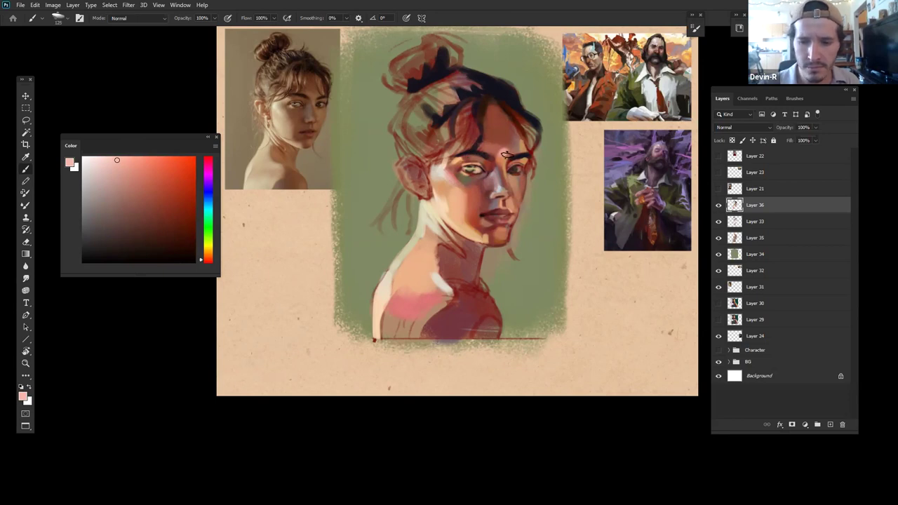
left_click(207, 250)
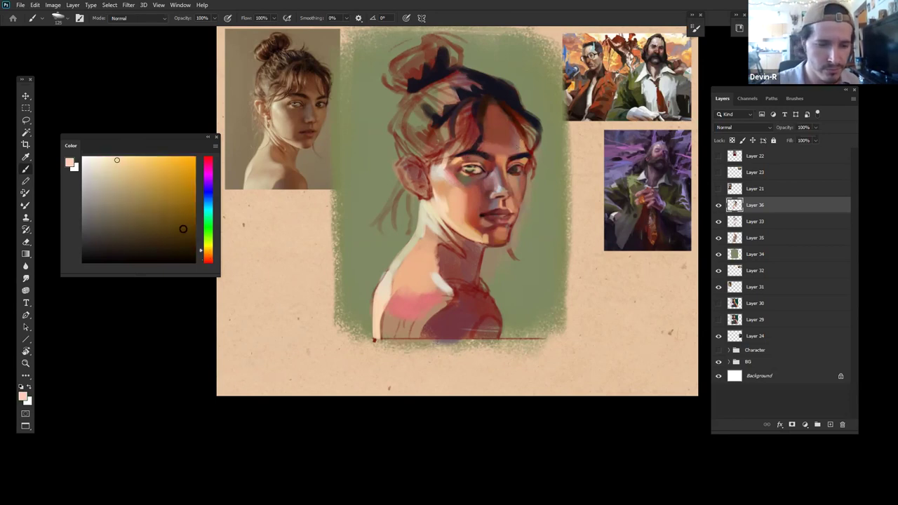
left_click(121, 171)
left_click_drag(121, 171, 115, 171)
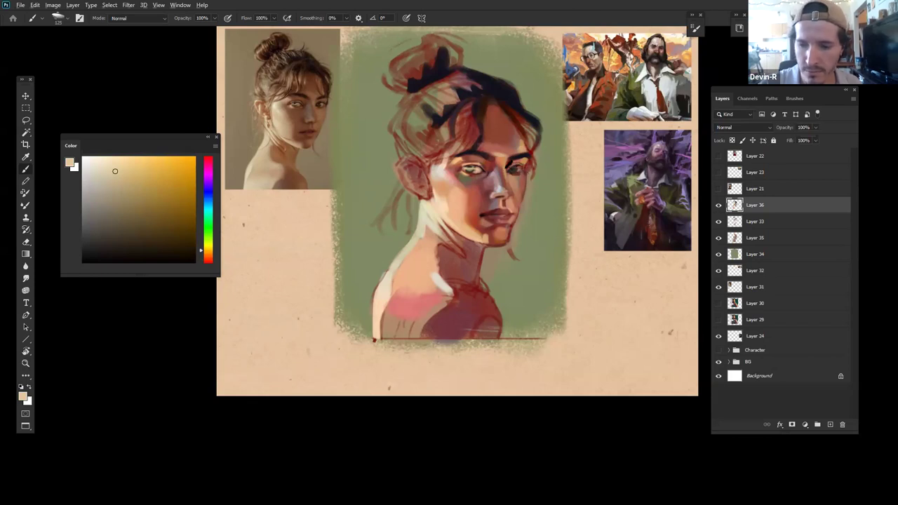
left_click(506, 167, "alt")
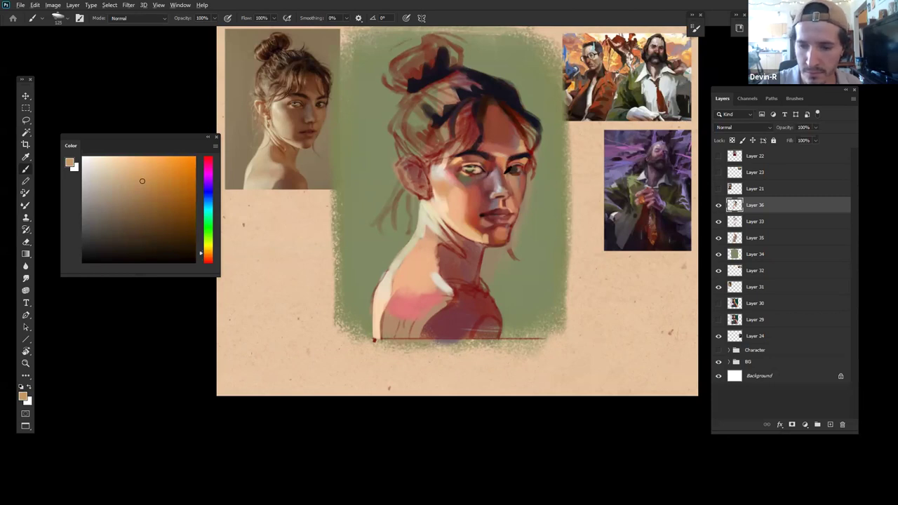
left_click(503, 174, "alt")
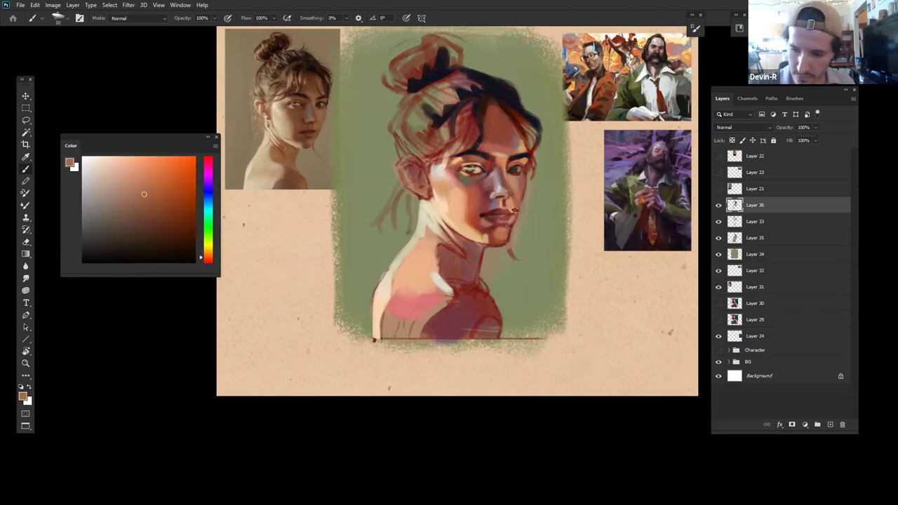
Step: Paint pale cream light along the ear's outer rim with a color sampled from the lit neck, using a 60 brush
key("z")
left_click_drag(561, 257, 467, 258)
mouse_move(552, 250)
left_mouse_down()
mouse_move(585, 232)
mouse_move(566, 249)
left_mouse_up()
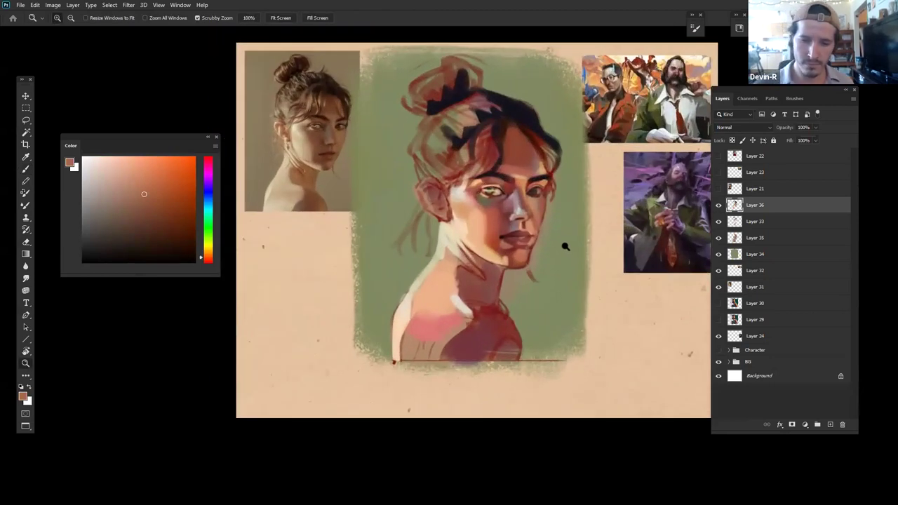
key("b")
left_click(444, 244, "alt")
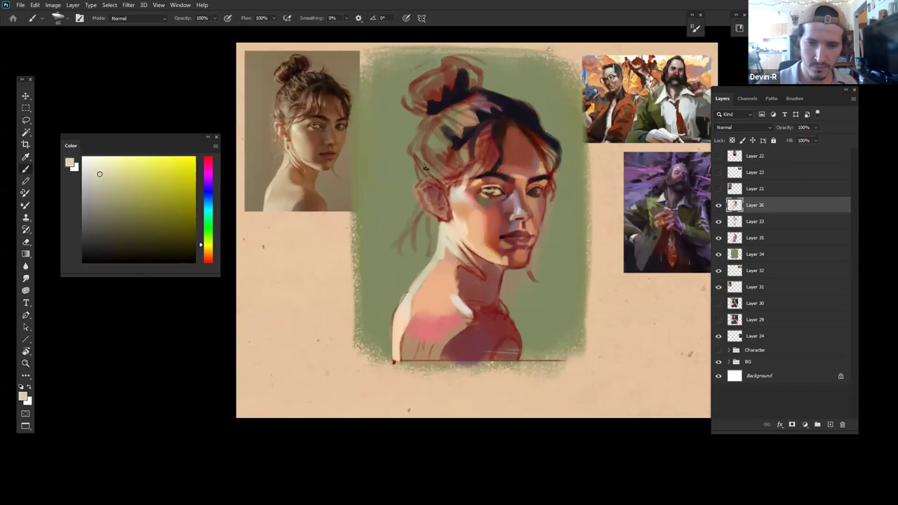
mouse_move(427, 180)
left_mouse_down()
mouse_move(419, 185)
mouse_move(441, 214)
mouse_move(423, 203)
mouse_move(437, 214)
left_mouse_up()
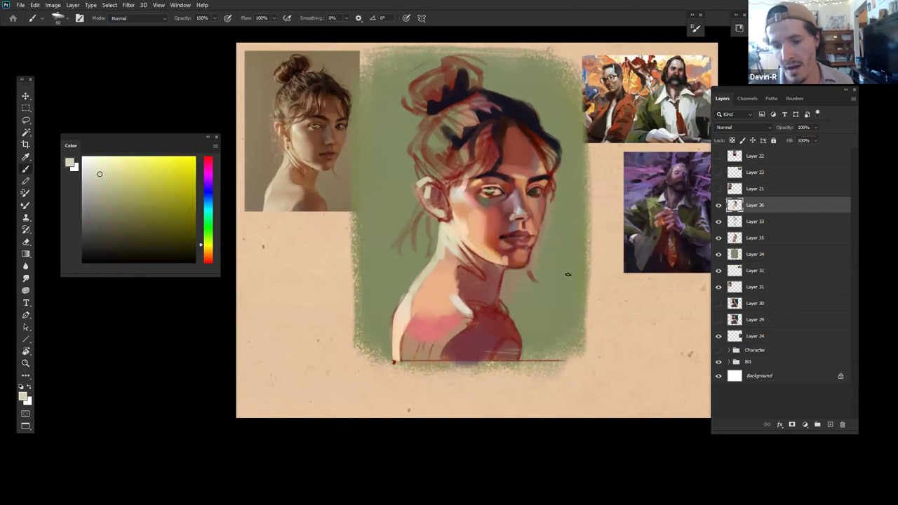
Step: Deepen the hairline along the far side of the forehead with dark reddish browns sampled around it
left_click_drag(574, 287, 587, 243)
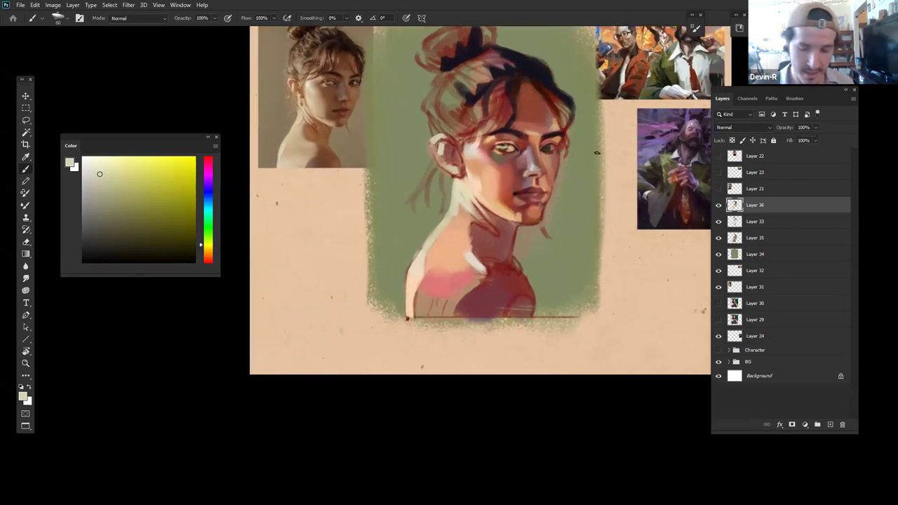
left_click(554, 212, "alt")
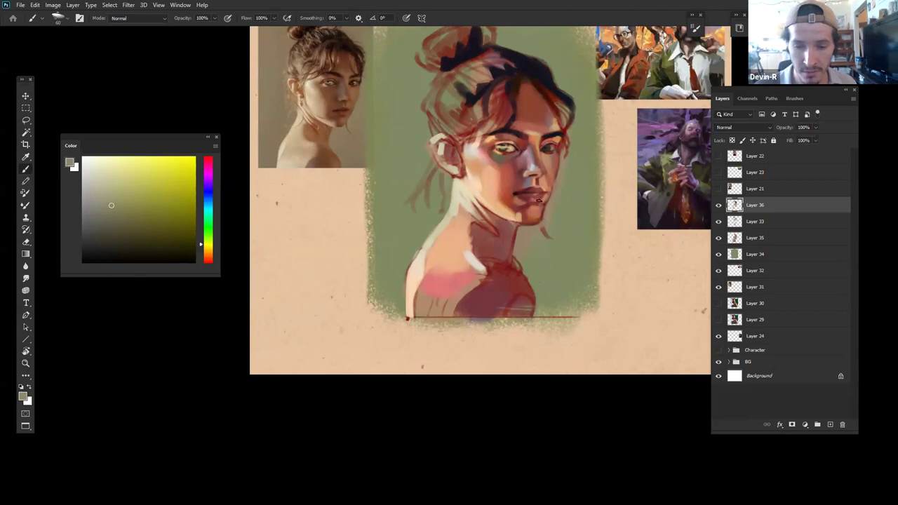
left_click(539, 100, "alt")
left_click(526, 83, "alt")
left_click(543, 79, "alt")
left_click(550, 95, "alt")
left_click(548, 96, "alt")
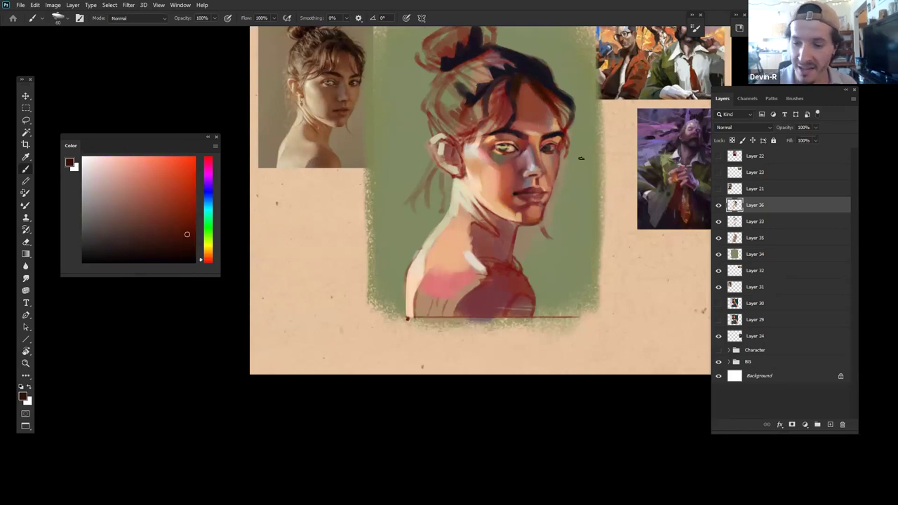
Step: Clean up the far contour of the cheek and chin with sampled background gray-green, covering the loose red strand beside the chin
left_click(555, 215, "alt")
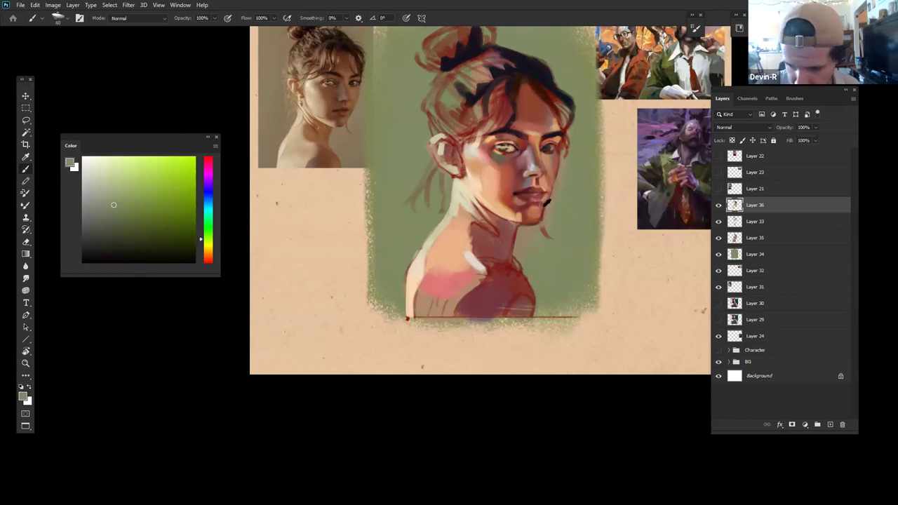
left_click(554, 197, "alt")
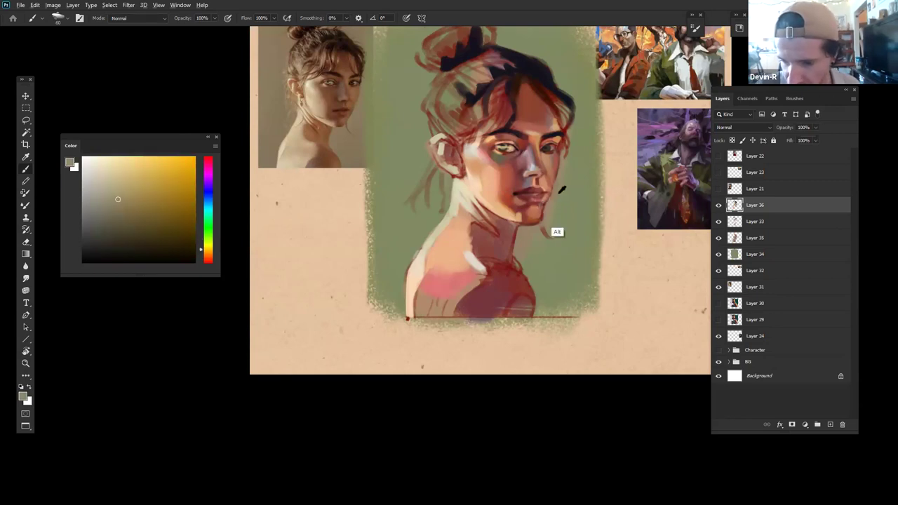
left_click(559, 182, "alt")
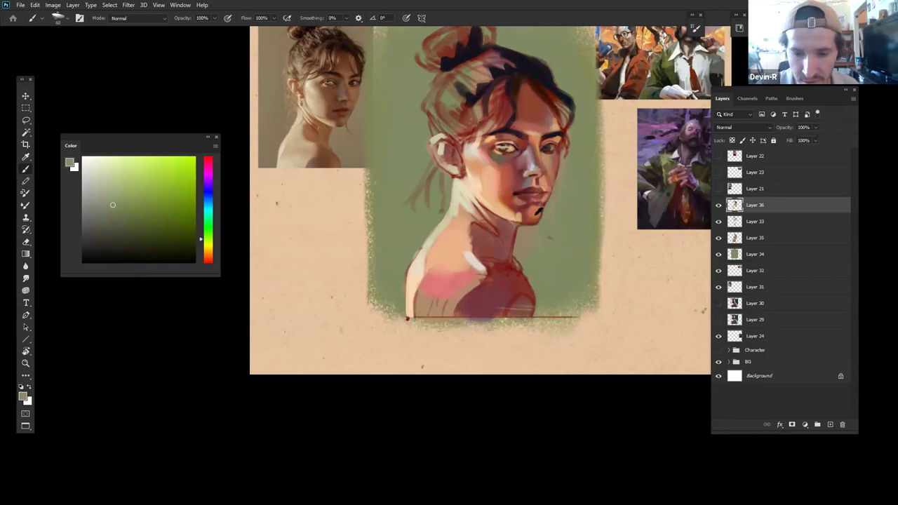
Step: Model the chin with muted reds, a brighter orange-red and a pale peach highlight, using a 100 brush
left_click(527, 187, "alt")
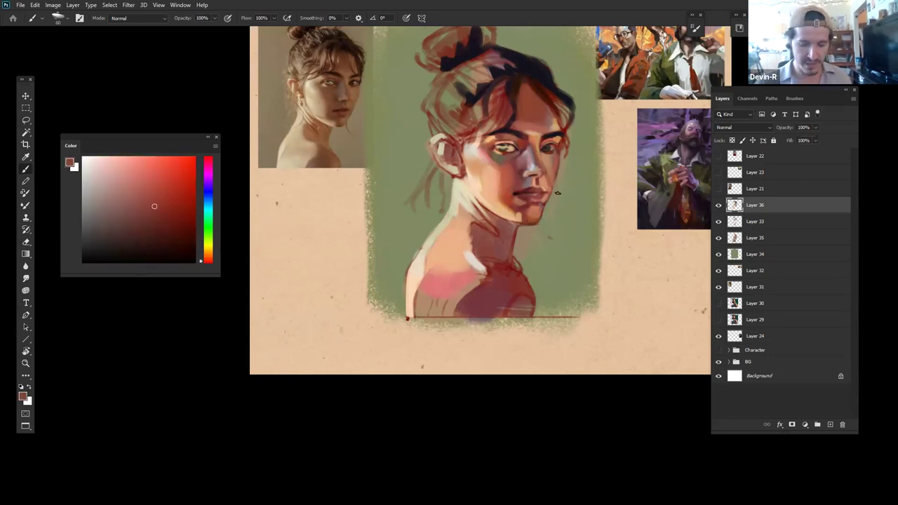
mouse_move(154, 206)
left_mouse_down()
mouse_move(116, 192)
mouse_move(144, 187)
left_mouse_up()
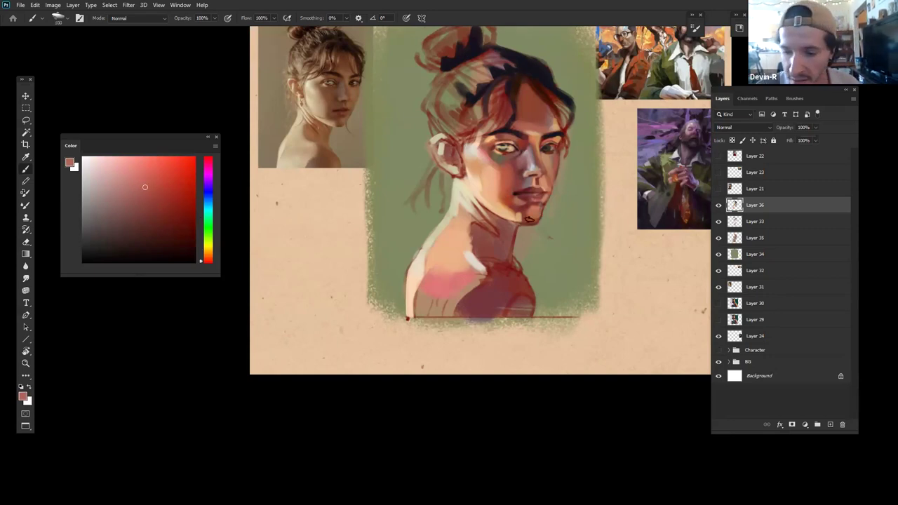
left_click_drag(143, 204, 153, 209)
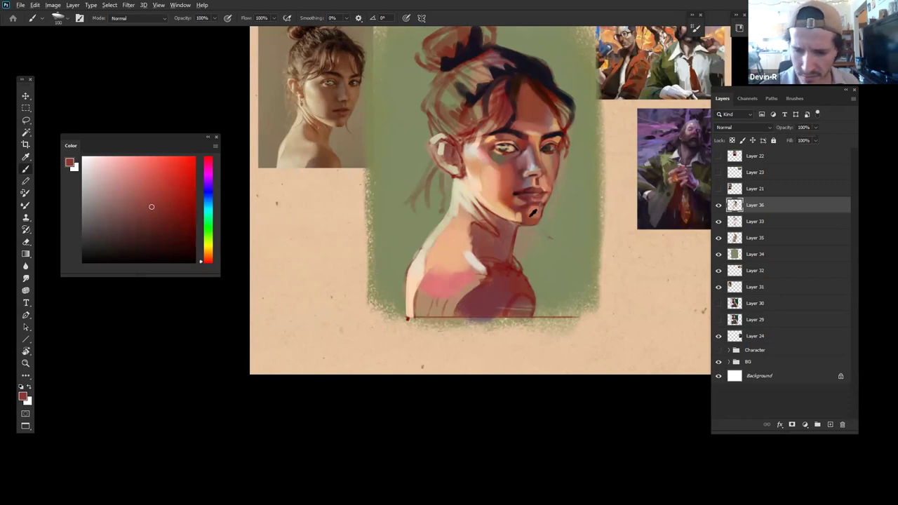
left_click(166, 177)
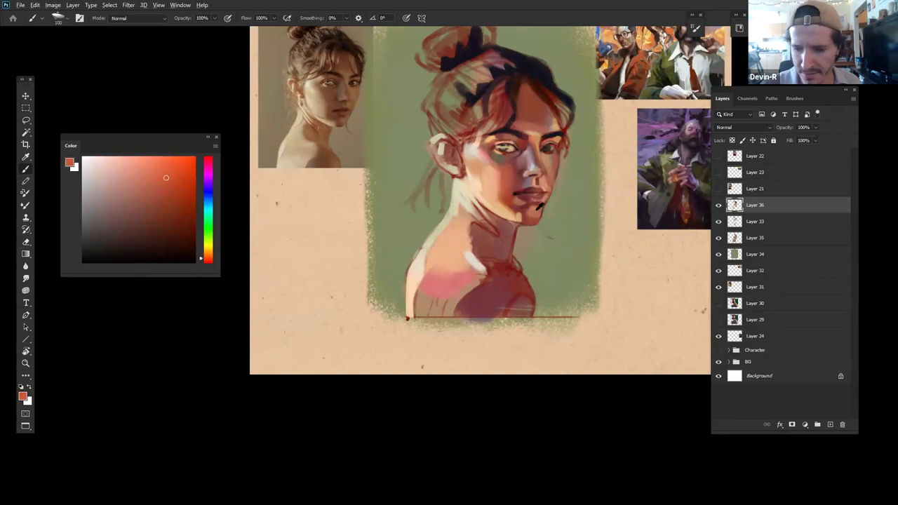
left_click_drag(147, 184, 121, 174)
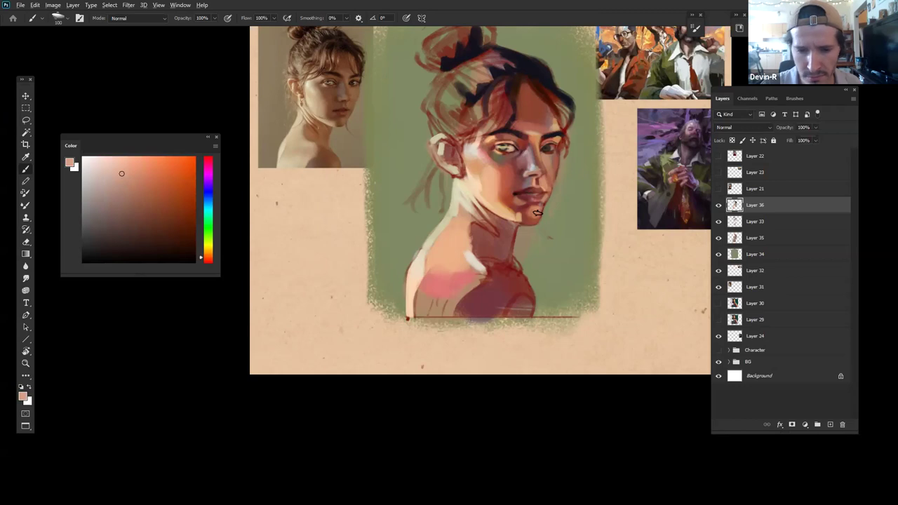
Step: Refine the lips and far mouth corner with sampled salmon and dark reddish browns, adding a brighter pink on the lips
left_click(534, 200, "alt")
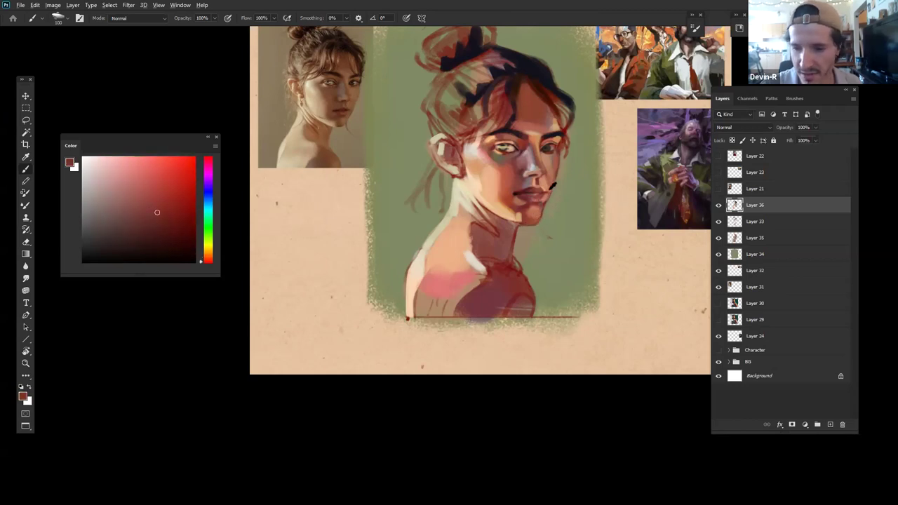
left_click(551, 188, "alt")
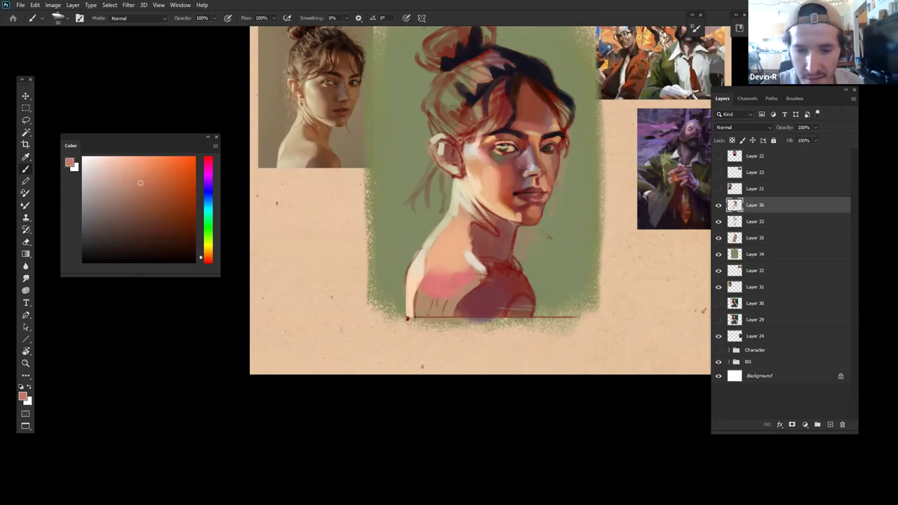
left_click(540, 196, "alt")
left_click(140, 218)
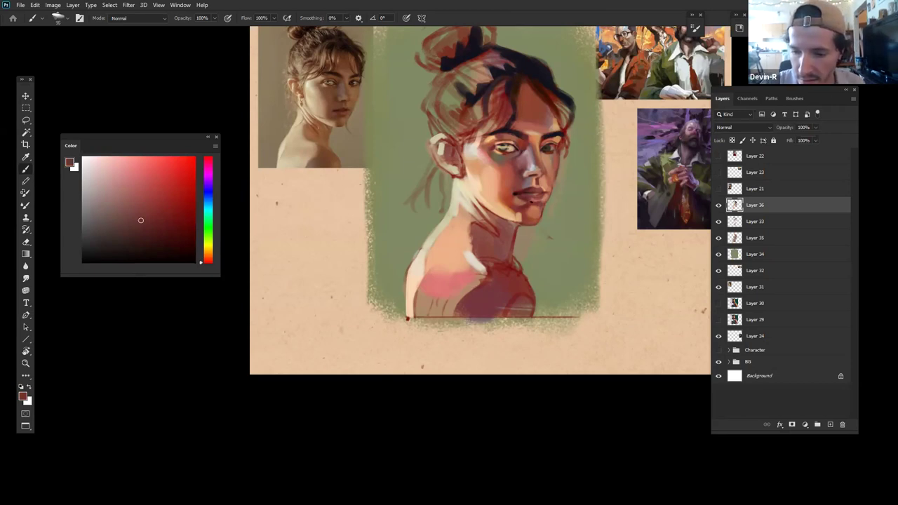
left_click_drag(141, 223, 147, 235)
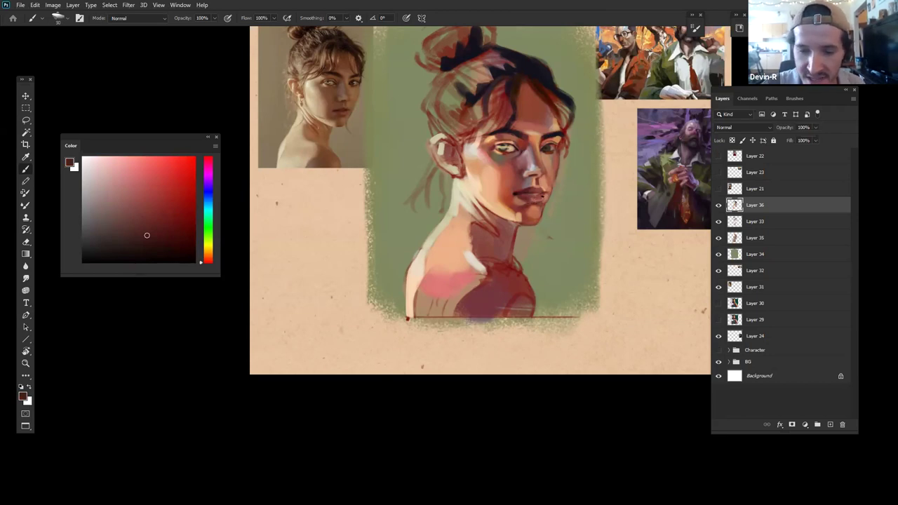
left_click(538, 193, "alt")
left_click_drag(143, 190, 144, 170)
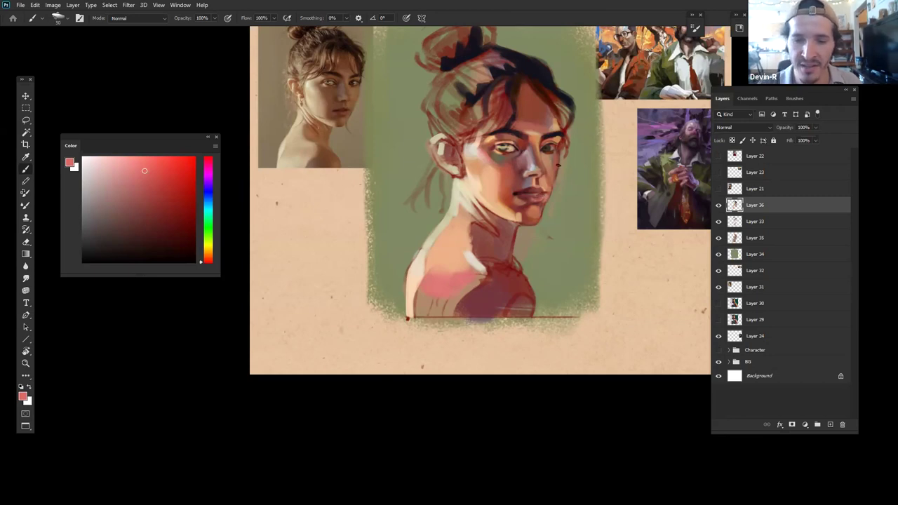
Step: Accent the far eye with a sampled near-black, and lighten the skin beneath the nose with sampled red and light peach
left_click(541, 149, "alt")
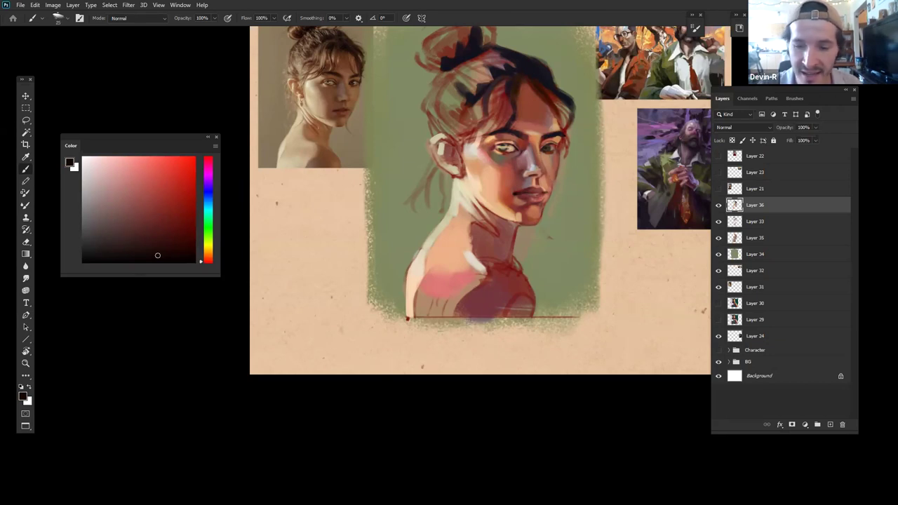
left_click(539, 180, "alt")
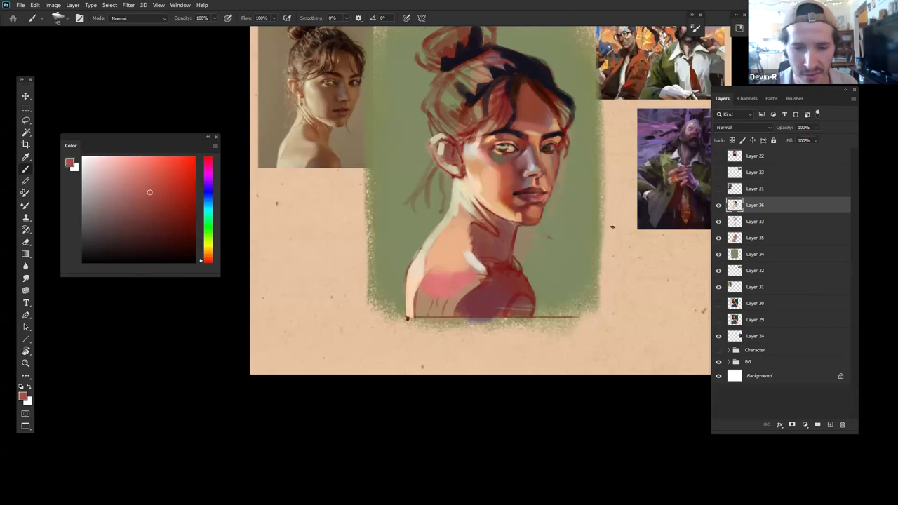
left_click(532, 174, "alt")
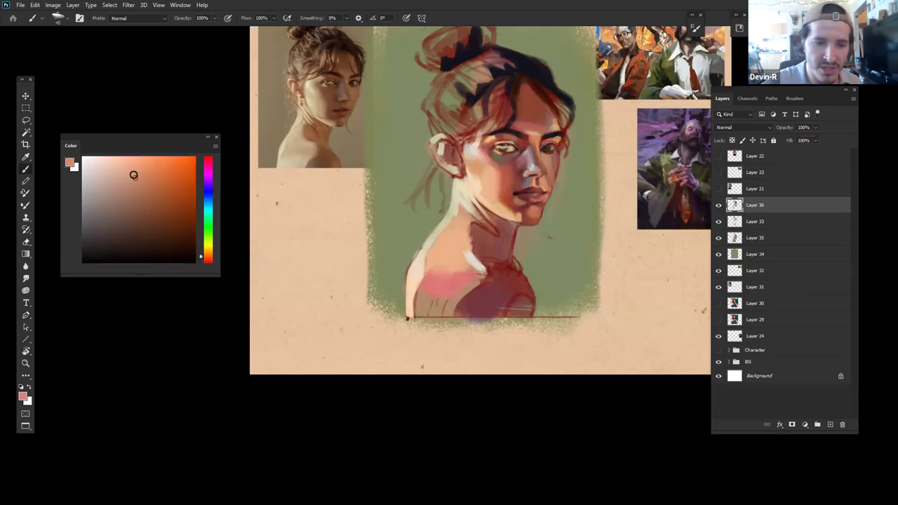
left_click(136, 164)
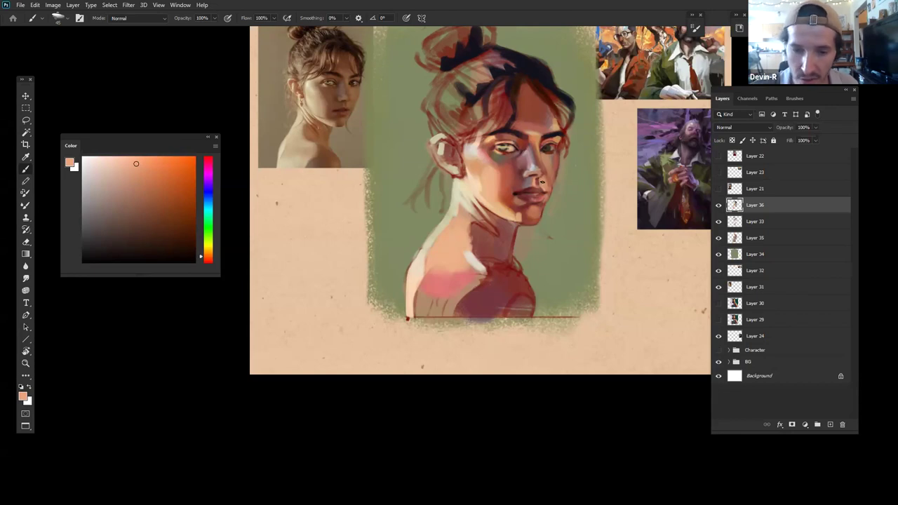
Step: Rework the far side of the nose with a dark reddish brown, a sampled muted mauve-brown and a light peach
left_click(543, 170, "alt")
left_click(148, 224)
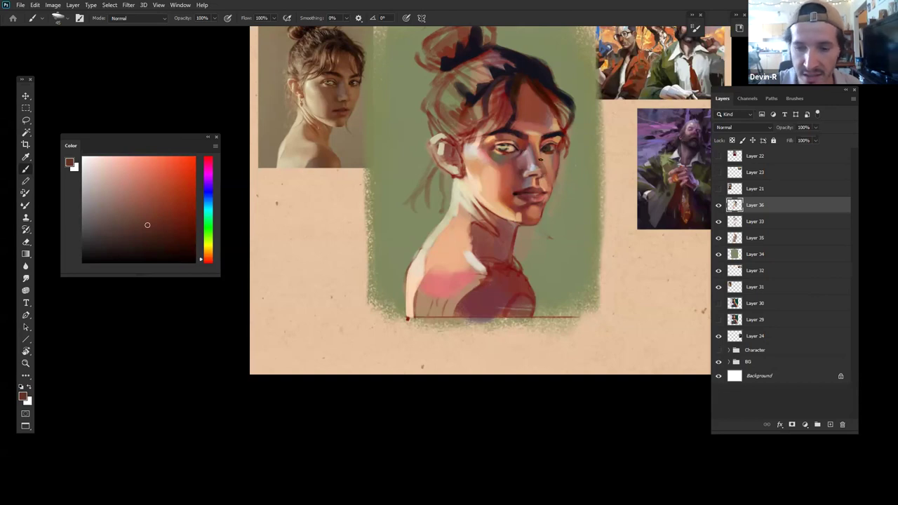
left_click(535, 162, "alt")
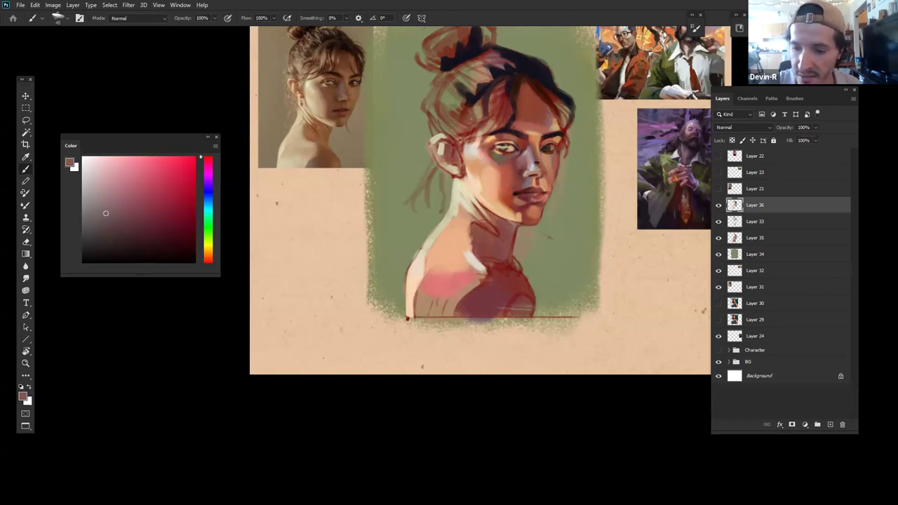
left_click(537, 169, "alt")
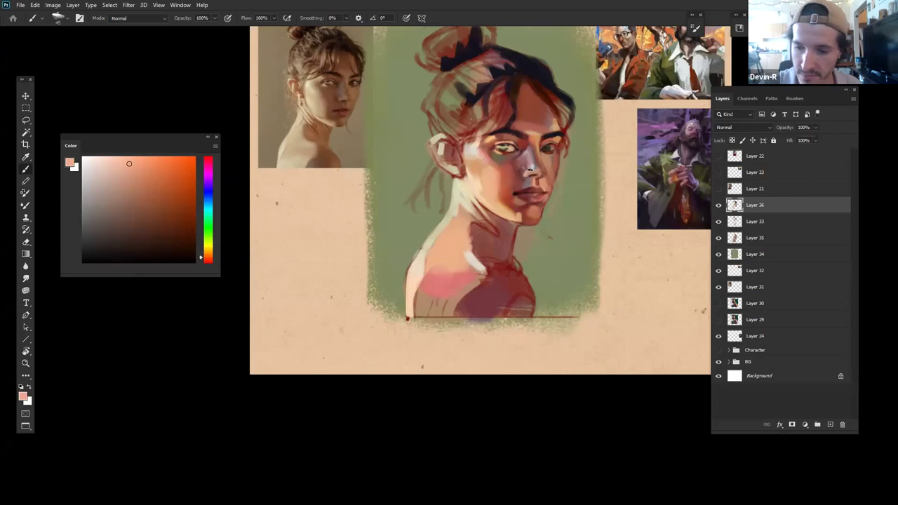
Step: Refine the chin, jaw and near mouth corner with sampled reddish brown, tan, burnt orange and light peach tones
key("bracketright")
key("bracketright")
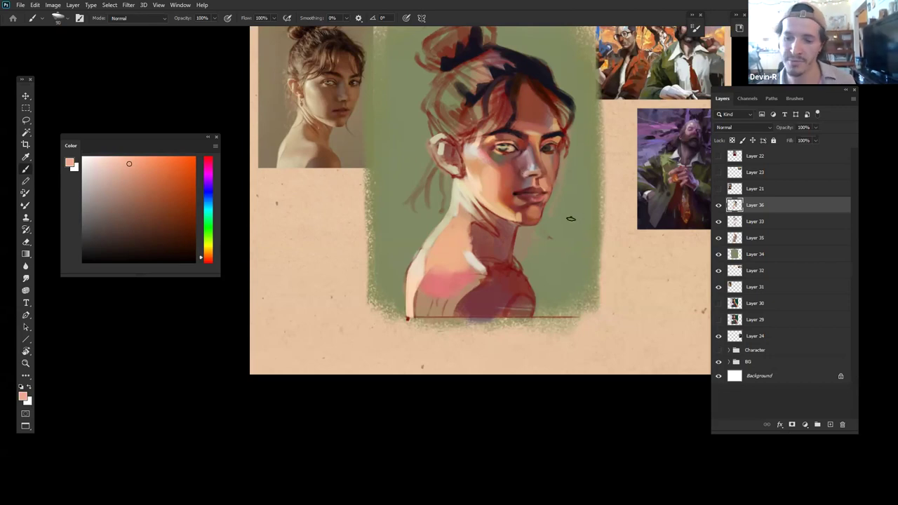
left_click(533, 220, "alt")
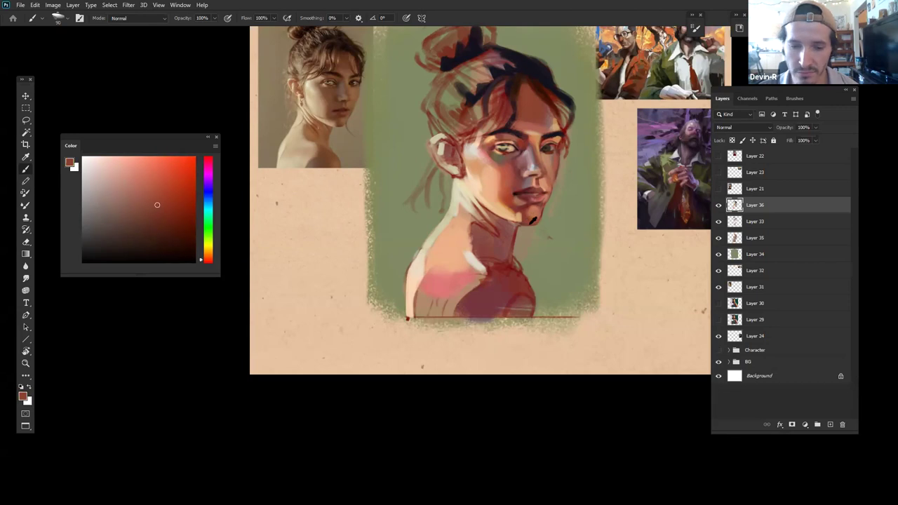
left_click(525, 232, "alt")
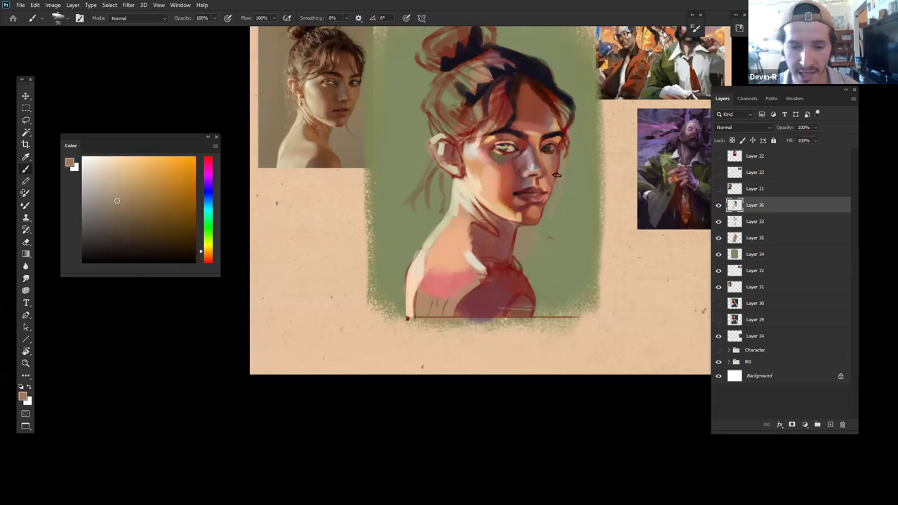
left_click(501, 214, "alt")
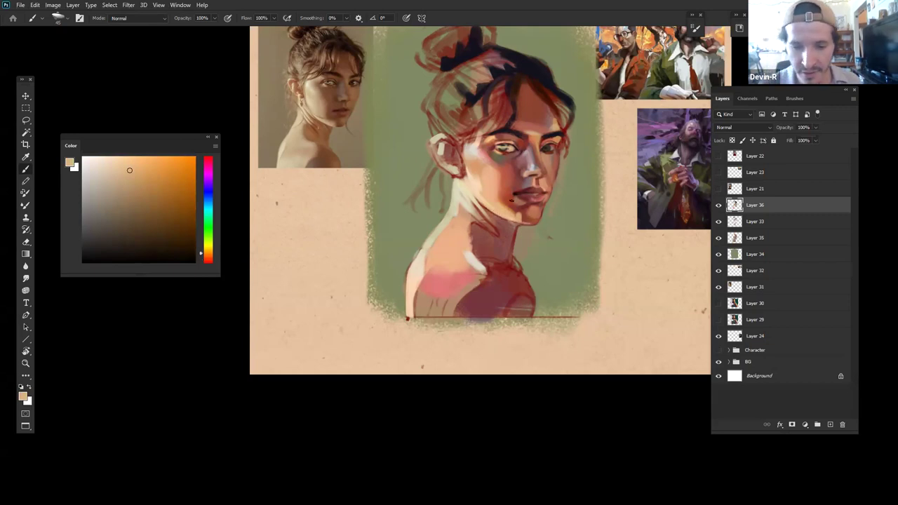
left_click(512, 208, "alt")
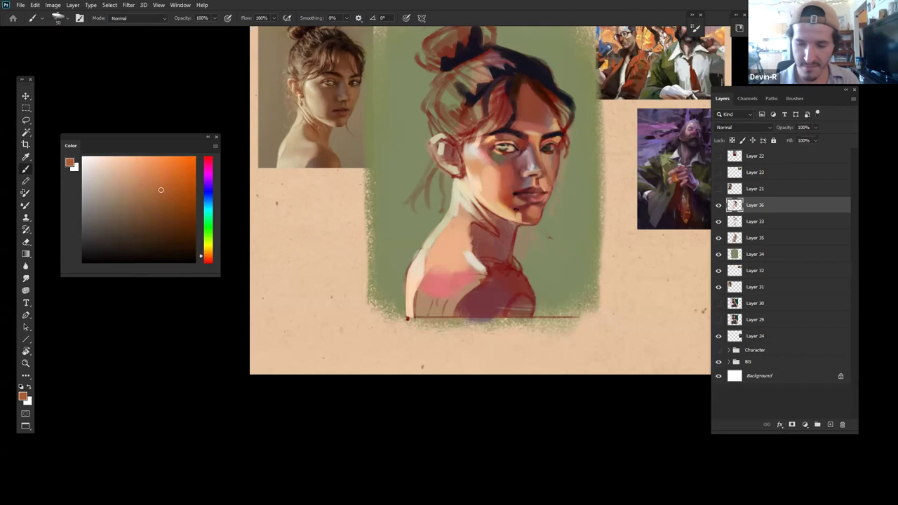
left_click(513, 214, "alt")
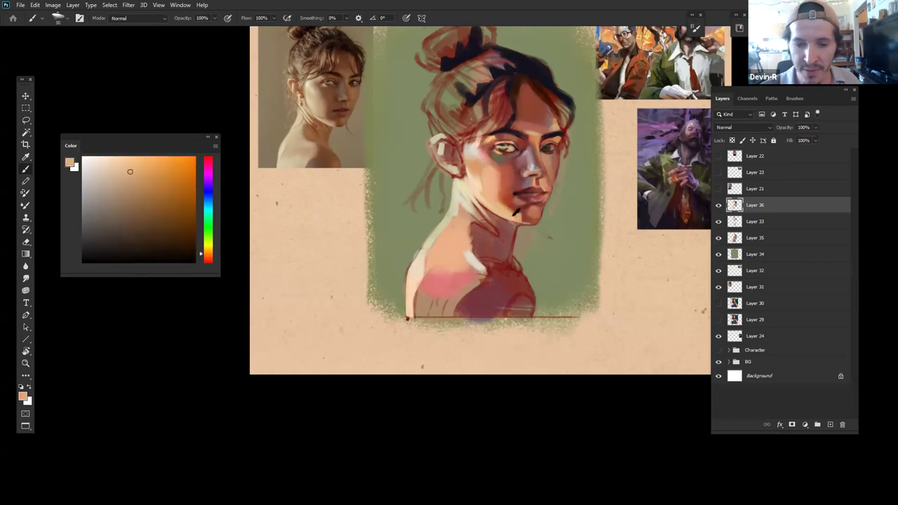
left_click(472, 148, "alt")
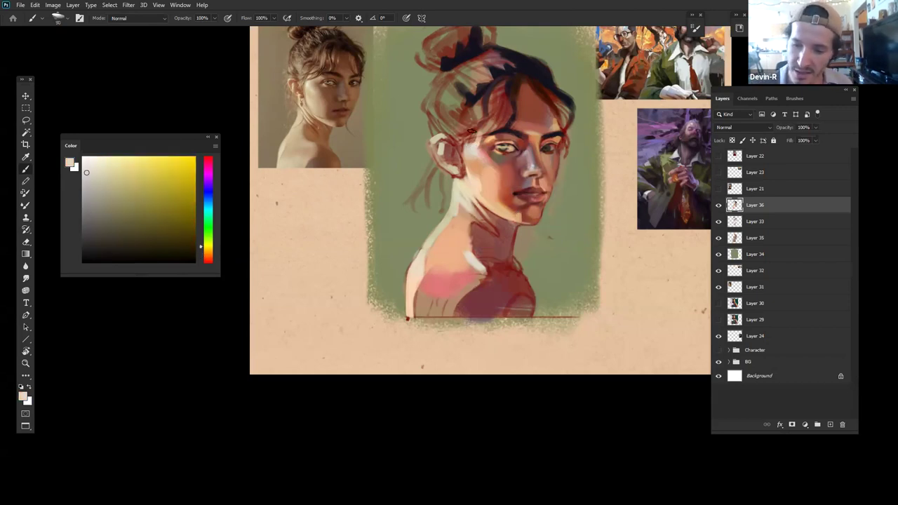
Step: Try a pale grey-green background stroke along the far side of the face and undo it
left_click_drag(571, 263, 571, 184)
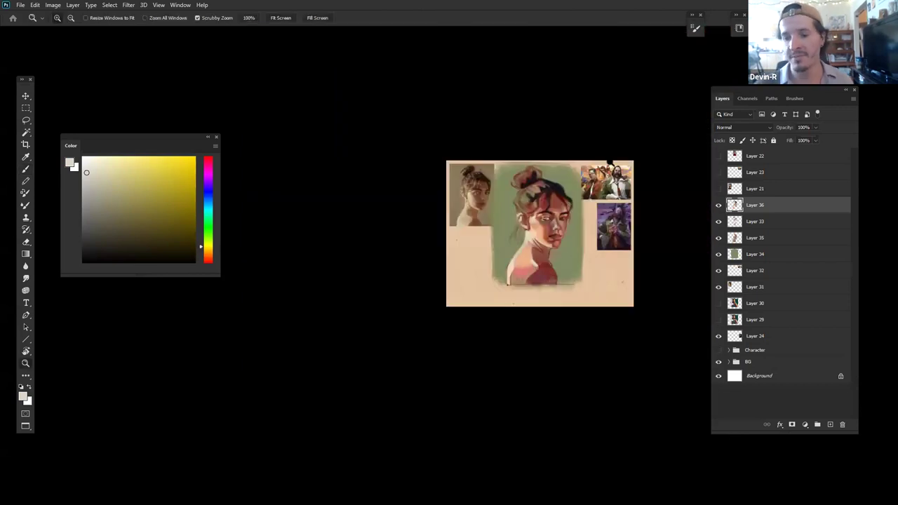
mouse_move(586, 237)
left_mouse_down()
mouse_move(563, 241)
mouse_move(588, 254)
left_mouse_up()
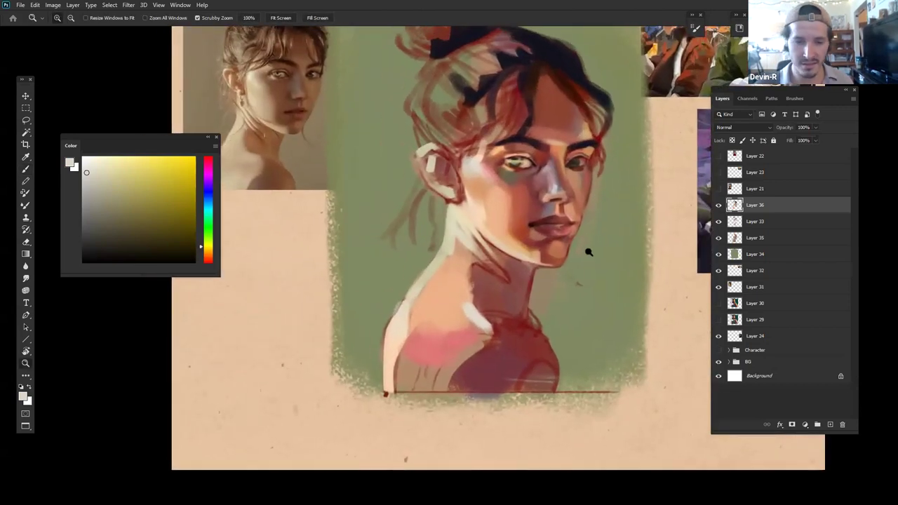
key("b")
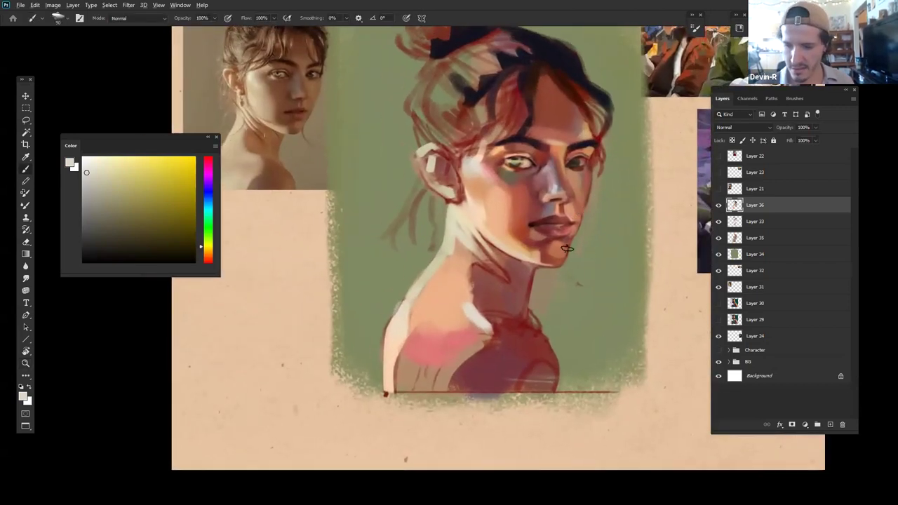
left_click(581, 209, "alt")
left_click(597, 198, "alt")
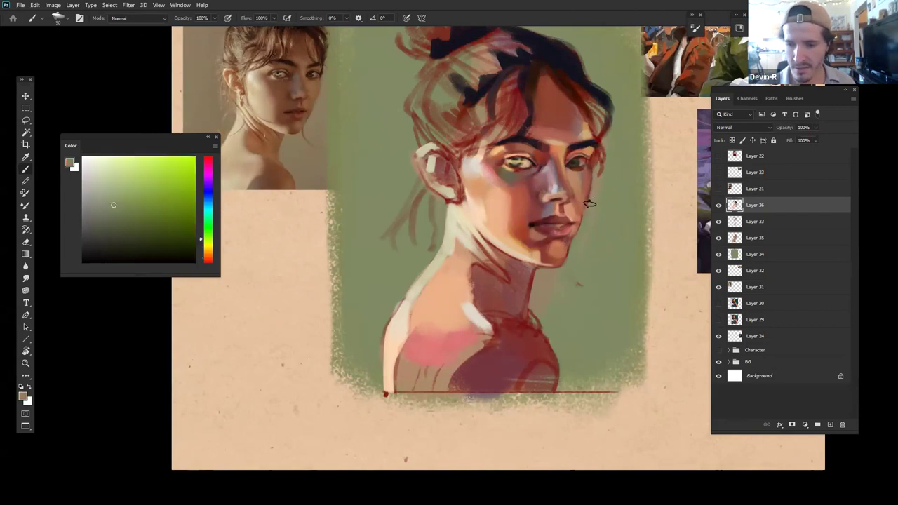
left_click(97, 186)
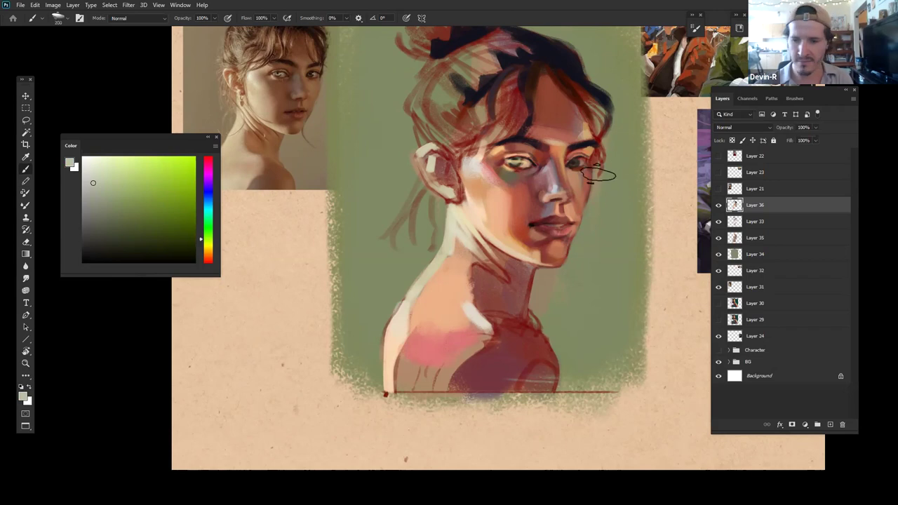
left_click_drag(612, 162, 590, 279)
key("ctrl+z")
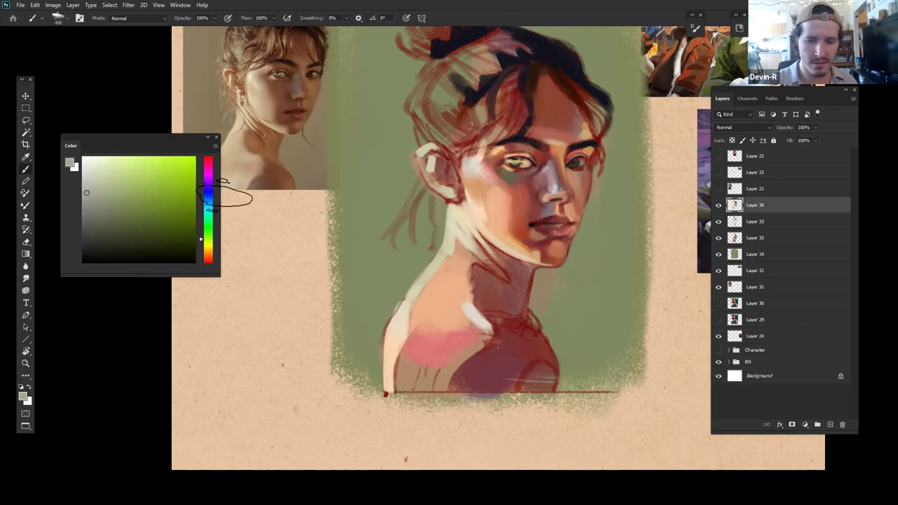
Step: Paint a blue-grey patch on the background beside the far cheek with a 400 brush, varying the grey from darker to lighter
left_click(210, 207)
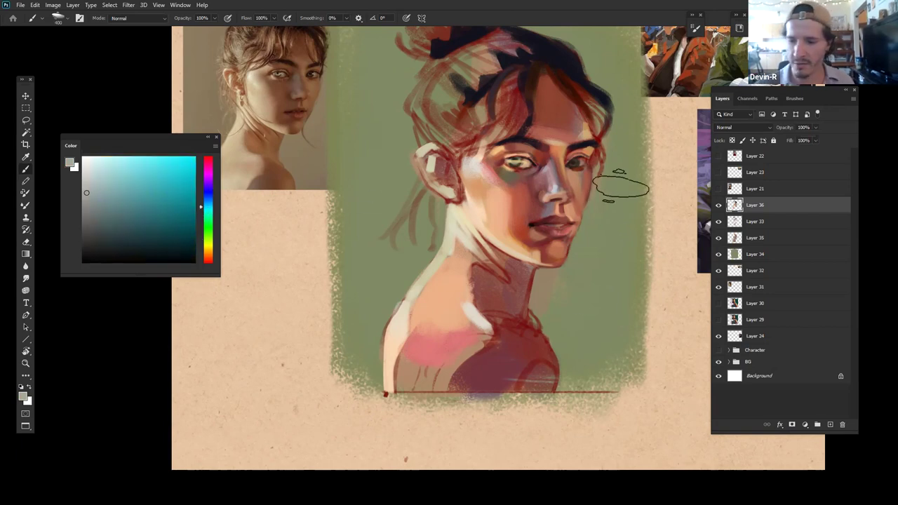
left_click_drag(618, 184, 588, 291)
left_click(86, 212)
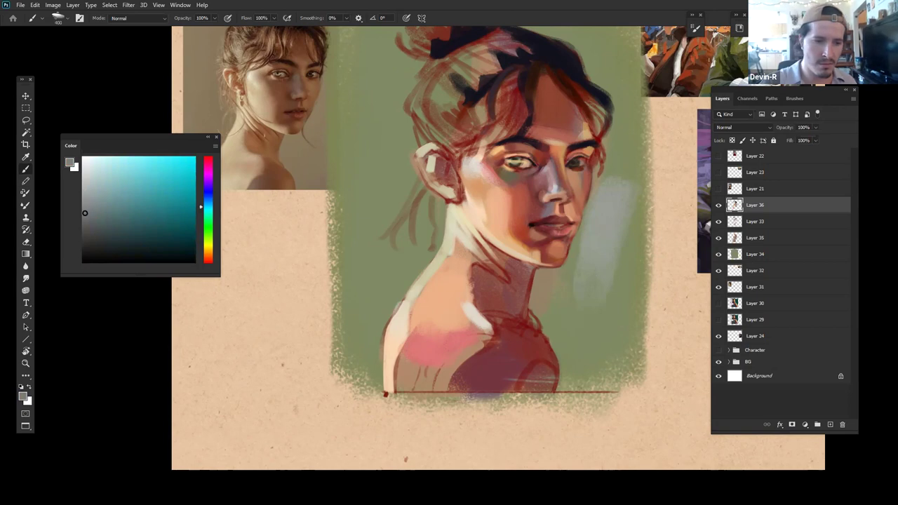
left_click_drag(601, 180, 581, 281)
left_click_drag(614, 190, 588, 285)
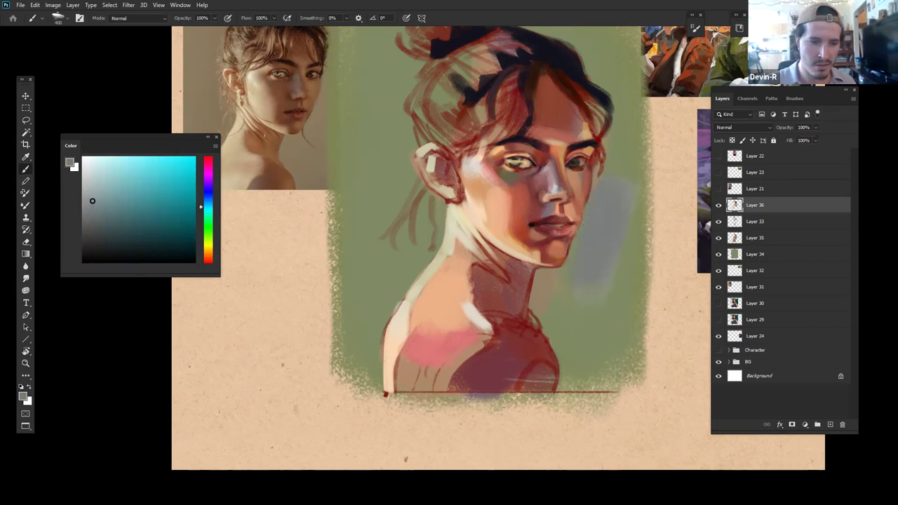
left_click_drag(621, 170, 581, 306)
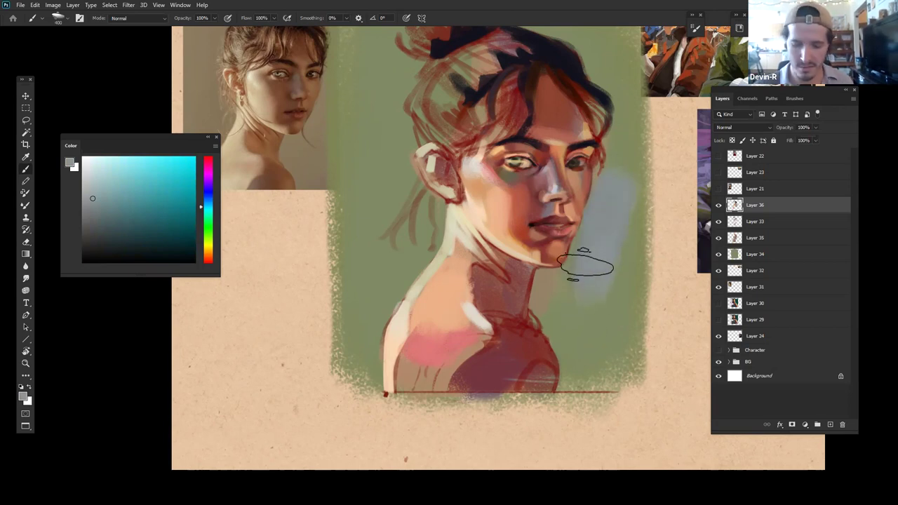
Step: Warm the skin beneath the nose with sampled salmon and muted red, and redden the neck shadow with a saturated red
key("[")
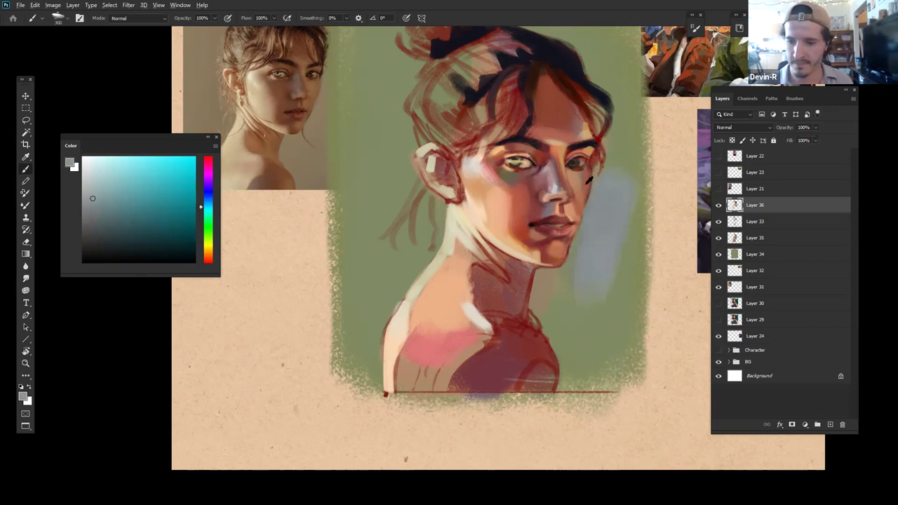
left_click(577, 200, "alt")
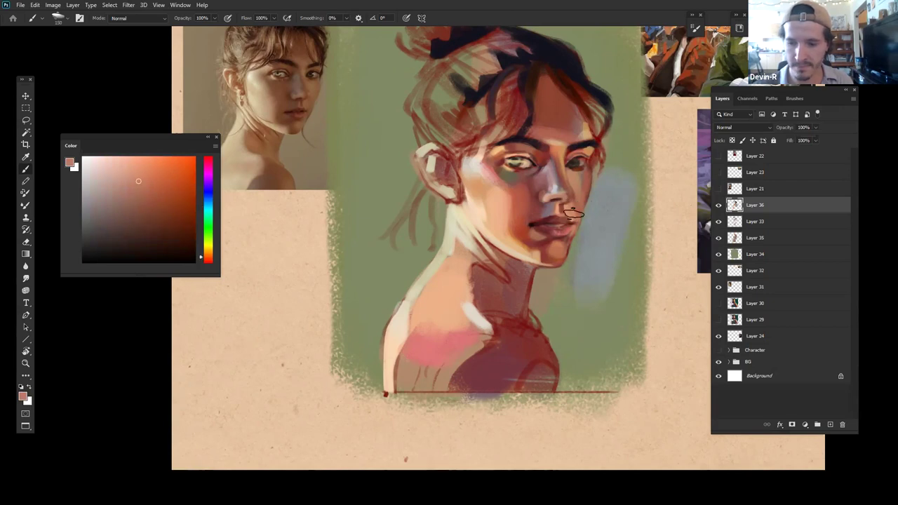
left_click(569, 216, "alt")
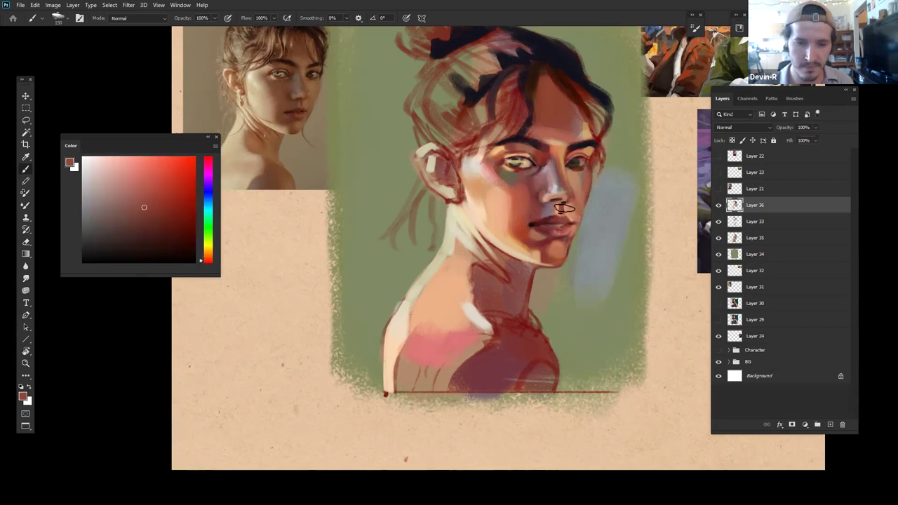
left_click(164, 180)
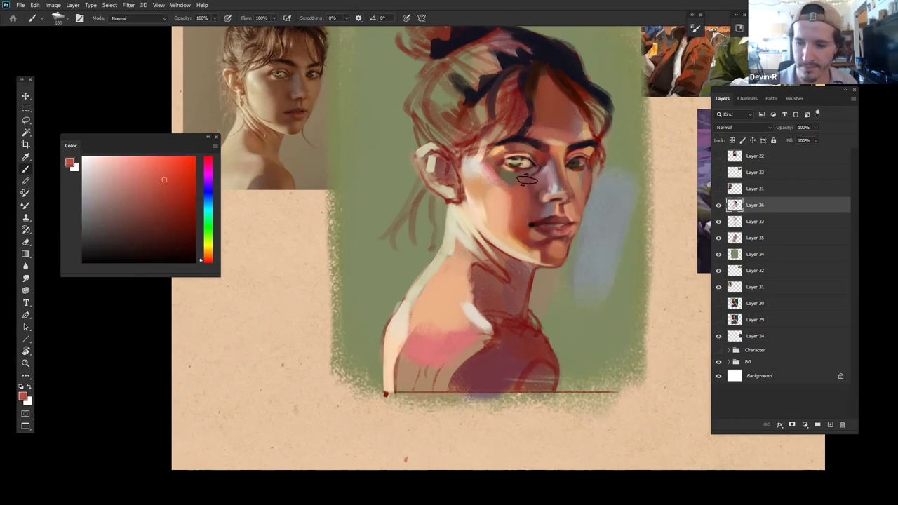
left_click_drag(598, 230, 618, 237)
mouse_move(578, 244)
left_mouse_down()
mouse_move(593, 238)
mouse_move(571, 243)
mouse_move(567, 236)
left_mouse_up()
left_click(494, 254, "alt")
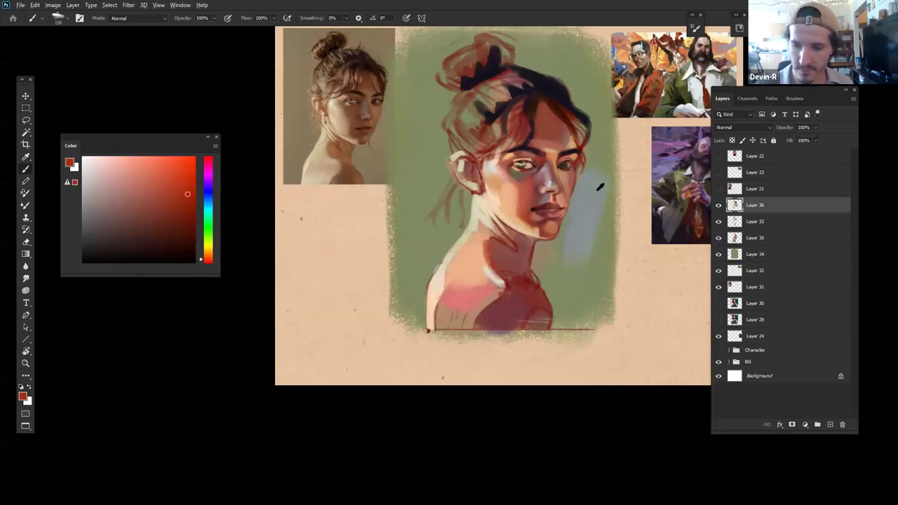
Step: Shift the background patch beside the face to a pale grey-green and extend it along the jaw, sampling a dark reddish brown at the hairline
left_click(593, 116, "alt")
left_click(205, 219)
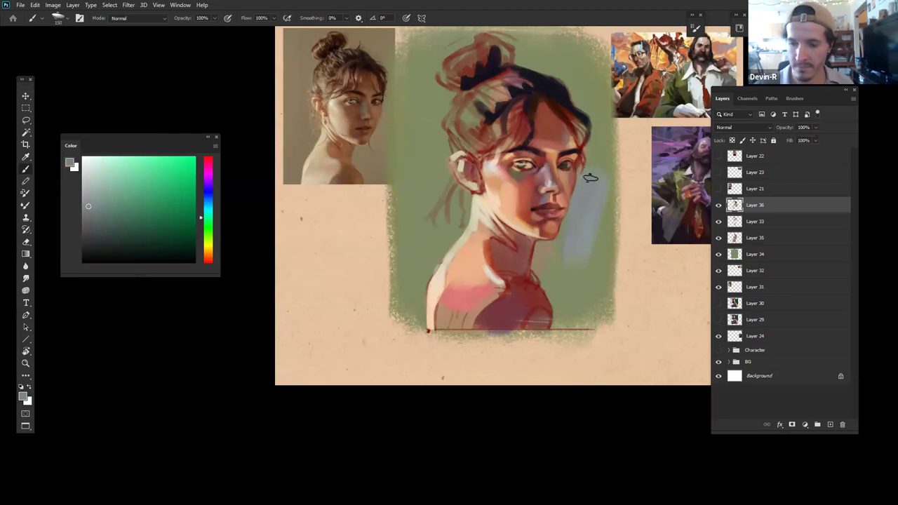
left_click(92, 191)
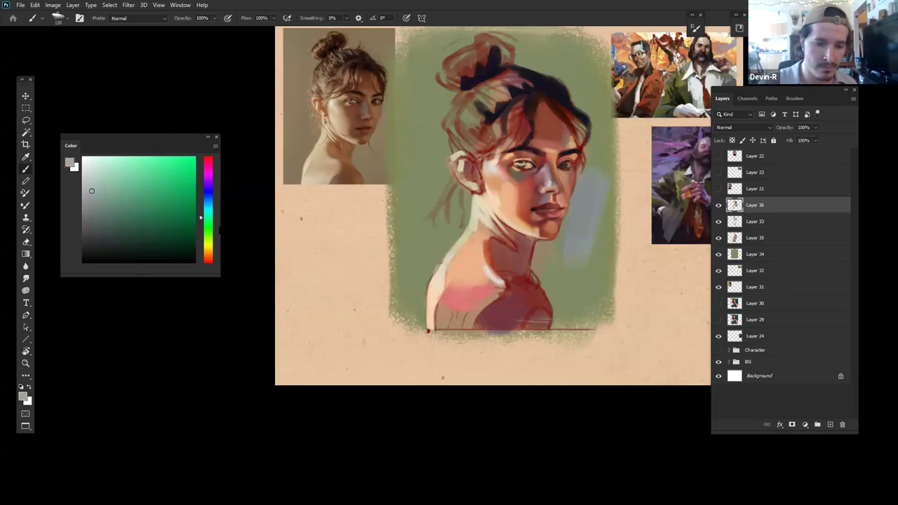
left_click(206, 229)
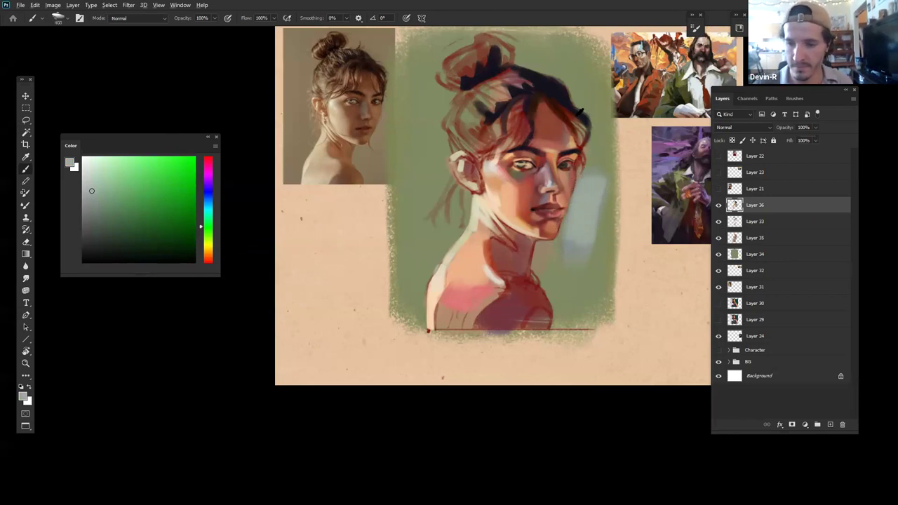
left_click(571, 124, "alt")
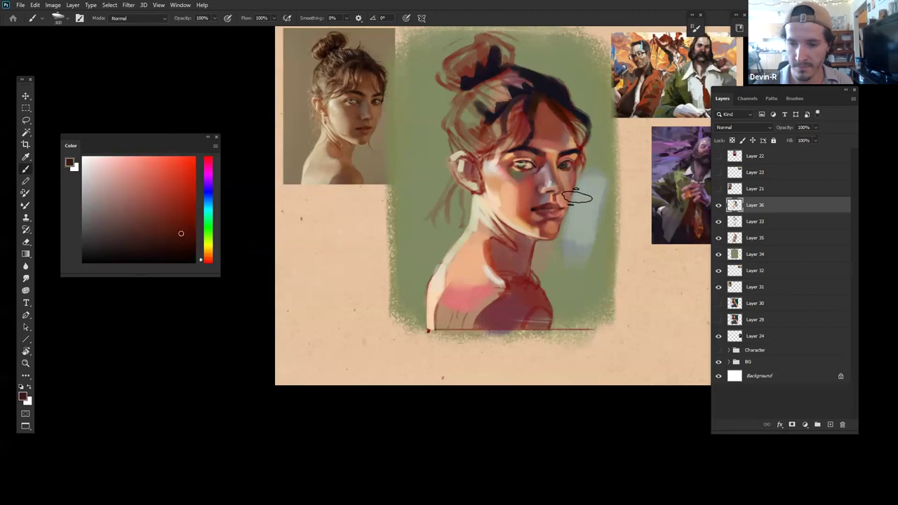
left_click(574, 203, "alt")
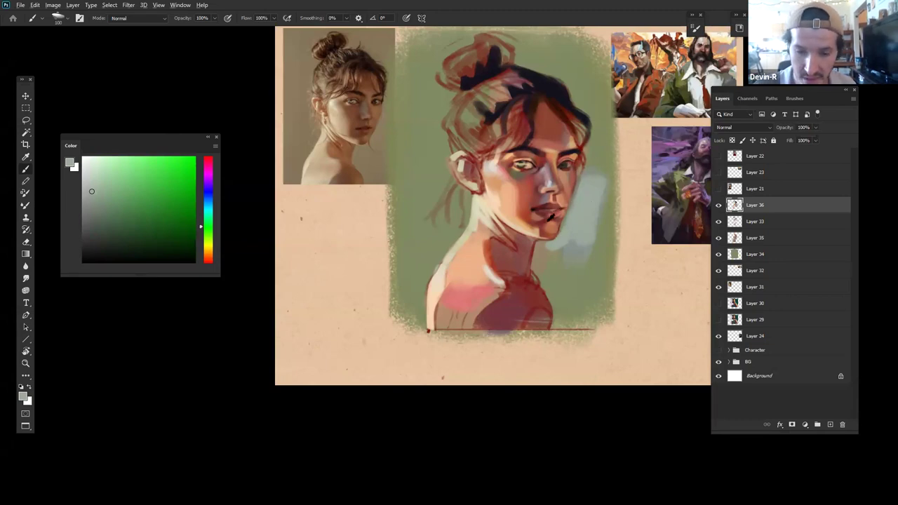
Step: Model the chin with a sampled muted red, a lighter rose and a sampled orange-brown, using a 100 brush
left_click(547, 222, "alt")
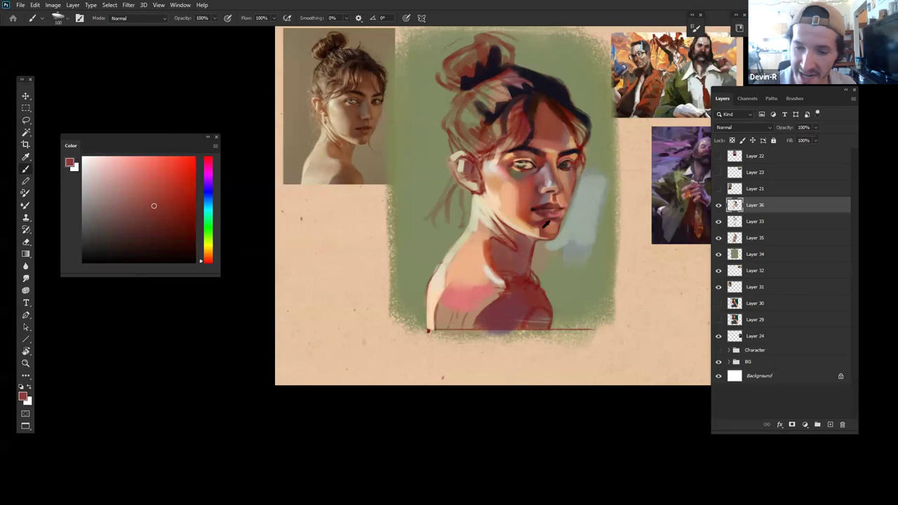
left_click(143, 196)
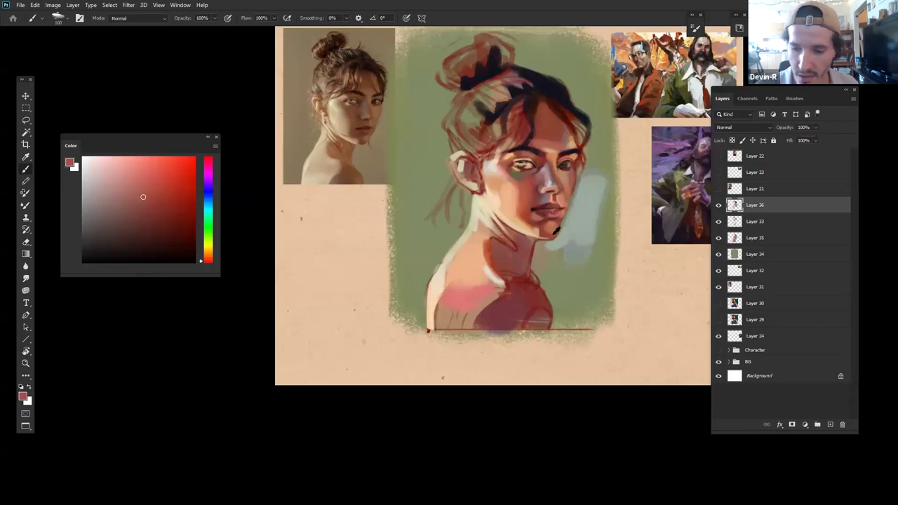
left_click(547, 234, "alt")
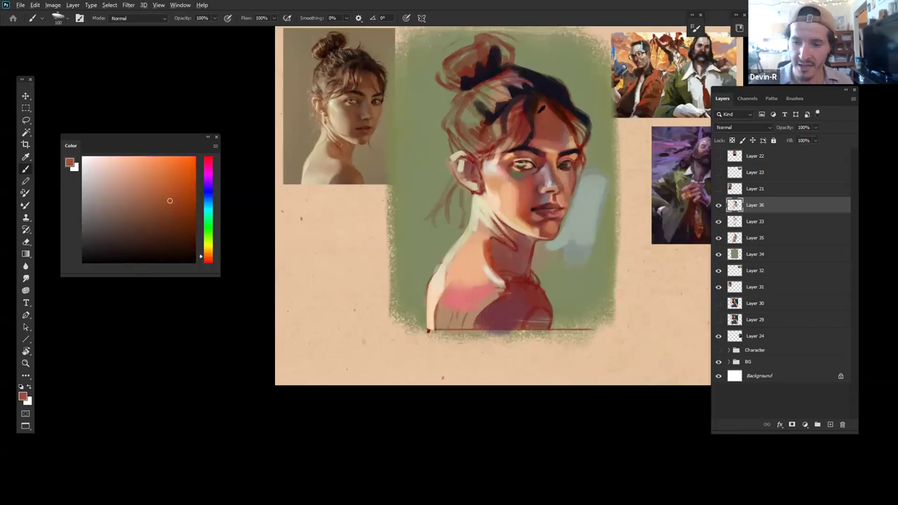
Step: Fill the background beyond the face, neck and far shoulder with the sampled pale grey-green, using a smaller brush around the contours
left_click(593, 195, "alt")
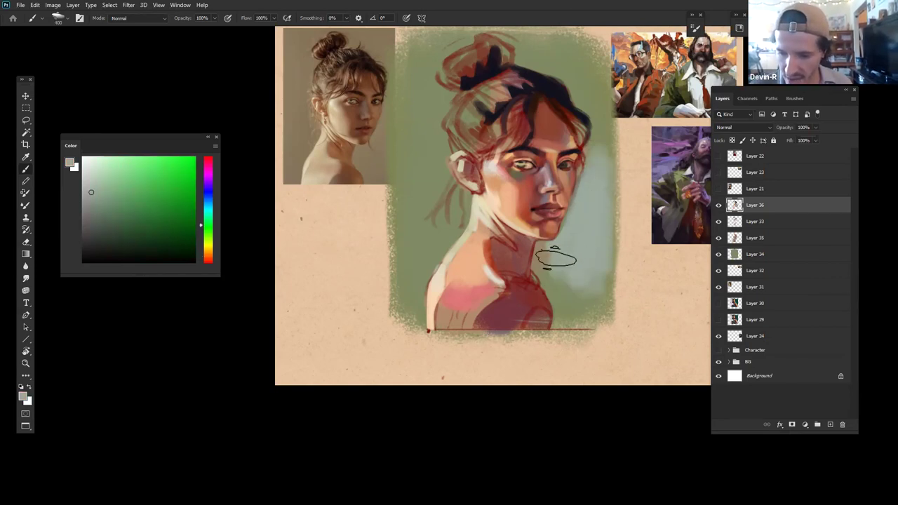
key("[")
key("[")
key("[")
key("[")
key("[")
key("[")
left_click_drag(540, 245, 539, 270)
left_click_drag(571, 300, 571, 309)
mouse_move(594, 167)
left_mouse_down()
mouse_move(601, 120)
mouse_move(612, 171)
left_mouse_up()
left_click_drag(611, 290, 571, 251)
mouse_move(556, 291)
left_mouse_down()
mouse_move(546, 287)
mouse_move(566, 262)
mouse_move(580, 304)
mouse_move(594, 313)
mouse_move(599, 297)
left_mouse_up()
Step: Tone the background beyond the face with a darker muted olive-grey and a sampled in-between grey-green, using a 600 brush
key("ctrl+space")
mouse_move(615, 226)
left_mouse_down()
mouse_move(547, 237)
mouse_move(597, 241)
mouse_move(590, 249)
left_mouse_up()
key("b")
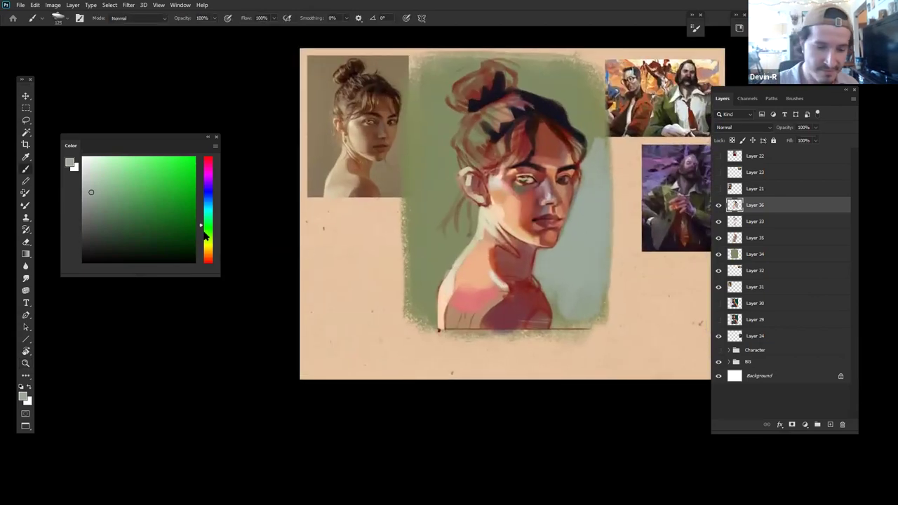
left_click_drag(208, 244, 207, 240)
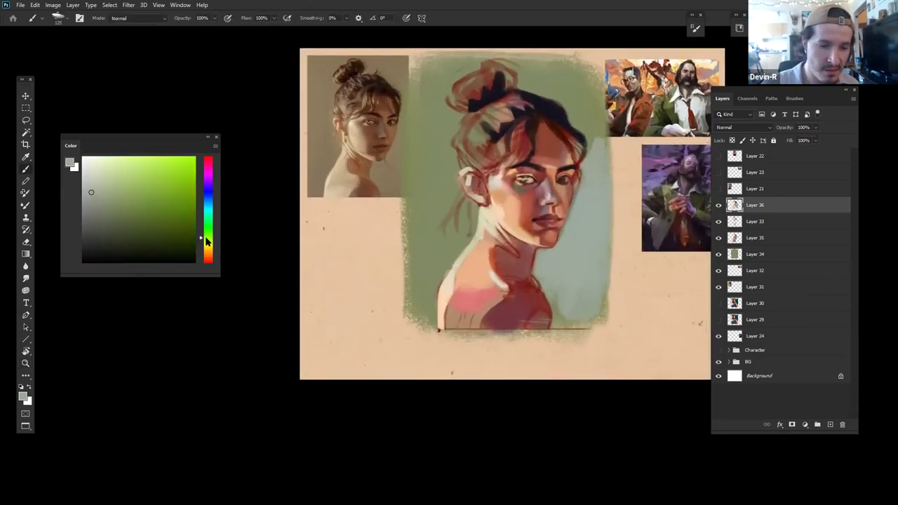
left_click_drag(96, 196, 97, 206)
key("bracketright")
key("bracketright")
key("bracketright")
key("bracketright")
key("bracketright")
key("bracketright")
left_click_drag(597, 156, 590, 291)
key("bracketright")
key("bracketright")
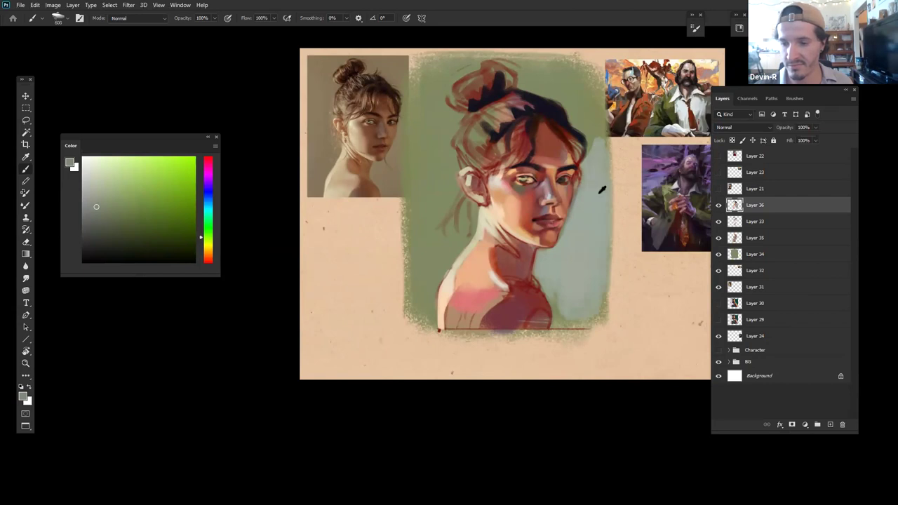
left_click_drag(601, 161, 597, 243)
left_click(593, 191, "alt")
left_click_drag(591, 199, 587, 267)
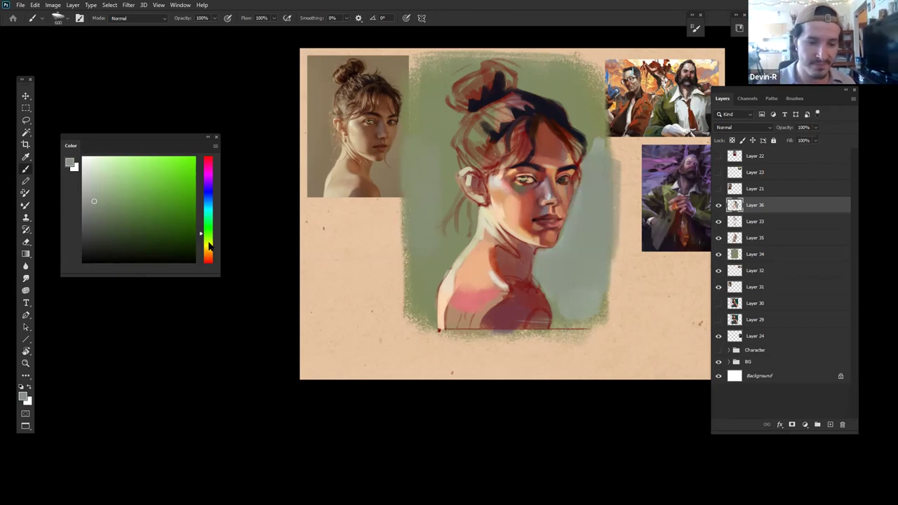
Step: Paint the background behind the head and back in a yellow-hued grey, with a smaller brush around the nape
left_click(209, 242)
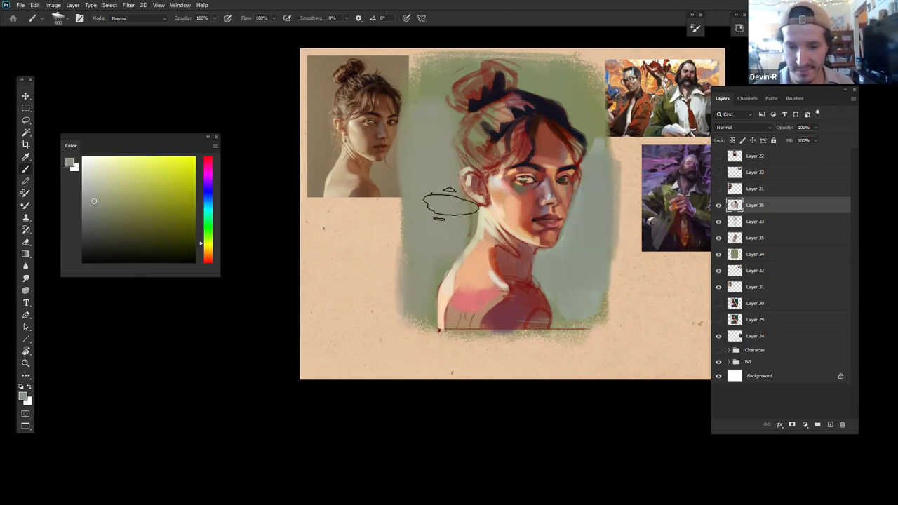
key("bracketleft")
key("bracketleft")
key("bracketleft")
key("bracketleft")
key("bracketleft")
key("bracketleft")
key("bracketleft")
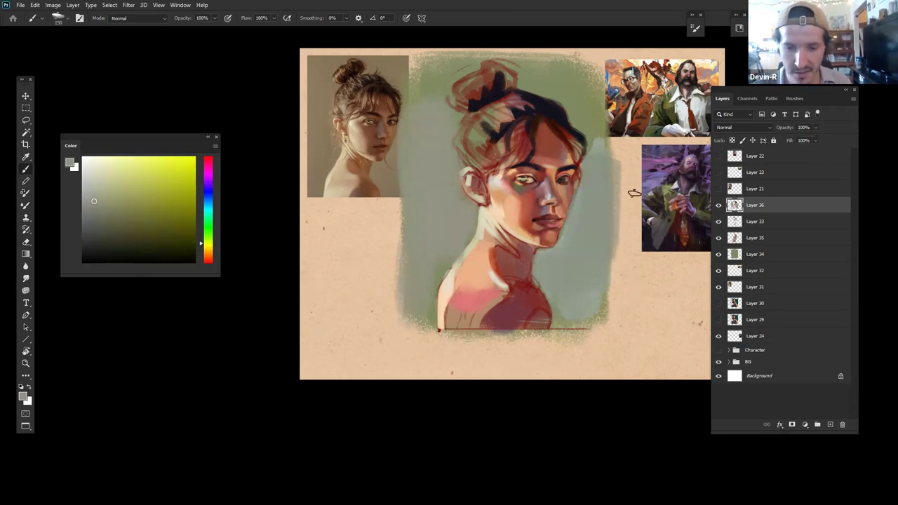
Step: Tint the background beside the face with a warm grey based on the sampled background color, testing reddish and orange hues
left_click(588, 222, "alt")
left_click(208, 258)
left_click_drag(206, 254, 206, 258)
key("bracketright")
key("bracketright")
key("bracketright")
left_click_drag(591, 185, 570, 249)
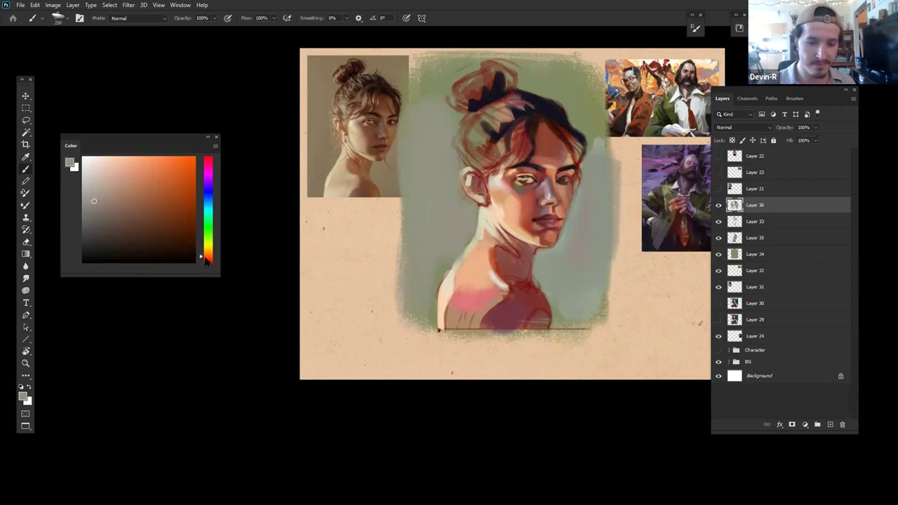
left_click_drag(206, 257, 204, 260)
left_click_drag(103, 200, 100, 204)
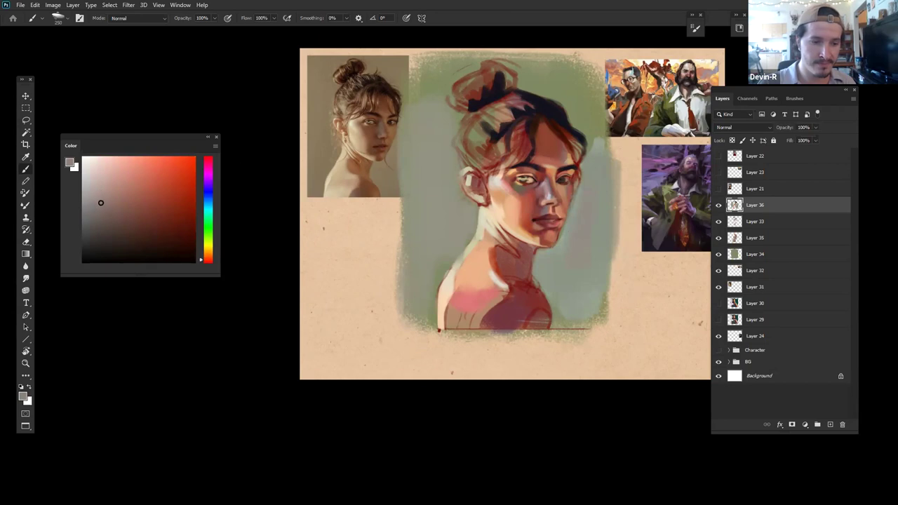
left_click_drag(206, 259, 206, 255)
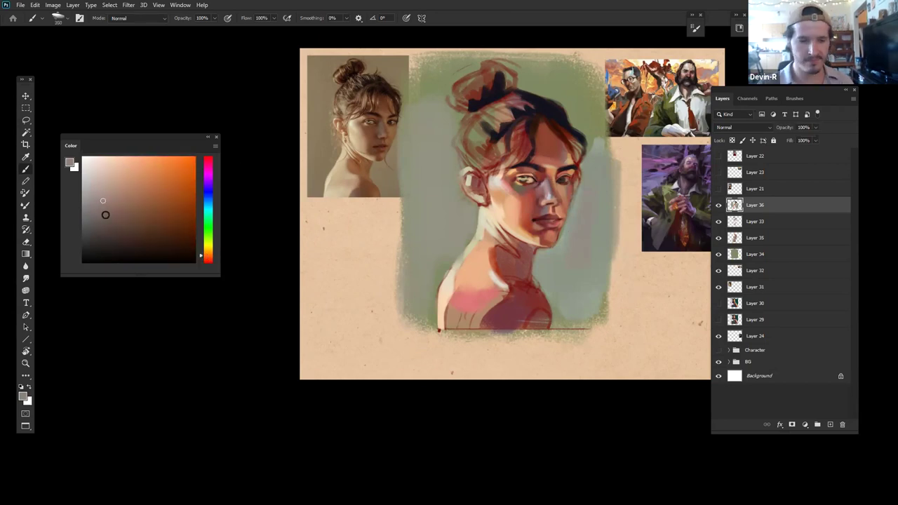
key("bracketright")
key("bracketright")
key("bracketright")
key("bracketright")
mouse_move(590, 198)
left_mouse_down()
mouse_move(600, 211)
mouse_move(576, 285)
left_mouse_up()
key("bracketright")
key("ctrl+z")
Step: Fill the background beyond the face, neck and shoulder with a warm brownish grey, using a 300 brush and sampled in-between tones
key("bracketleft")
key("bracketleft")
key("bracketleft")
key("bracketleft")
key("bracketleft")
mouse_move(589, 225)
left_mouse_down()
mouse_move(589, 195)
mouse_move(575, 245)
mouse_move(581, 217)
left_mouse_up()
left_click(116, 202)
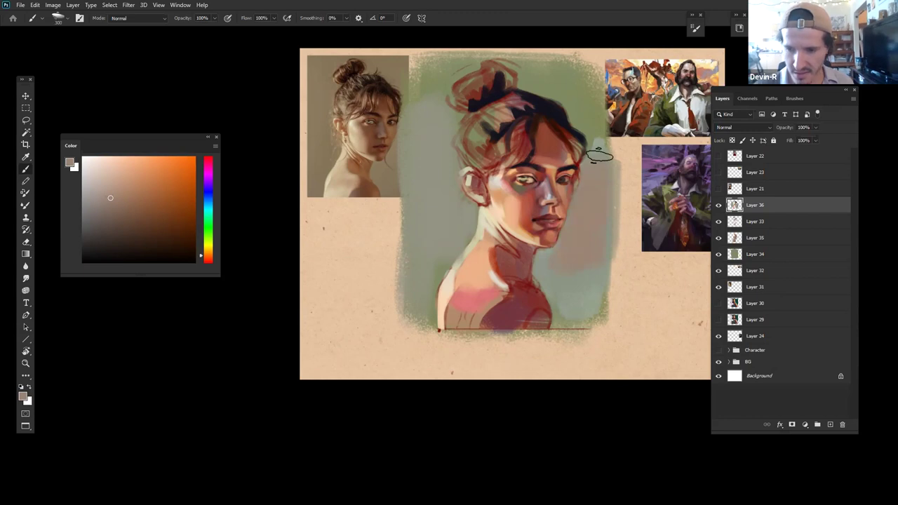
left_click(579, 85, "alt")
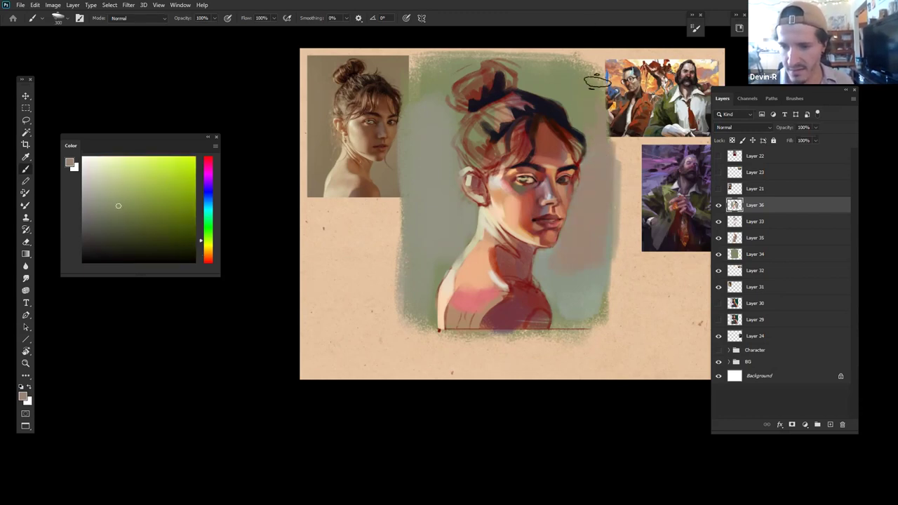
left_click(601, 115, "alt")
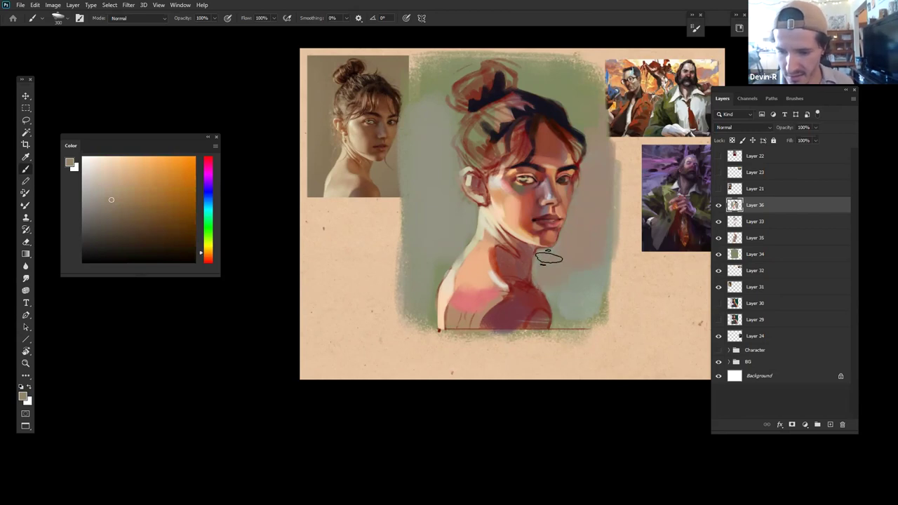
key("z")
mouse_move(608, 280)
left_mouse_down()
mouse_move(578, 283)
mouse_move(607, 273)
mouse_move(597, 274)
mouse_move(587, 295)
mouse_move(581, 291)
left_mouse_up()
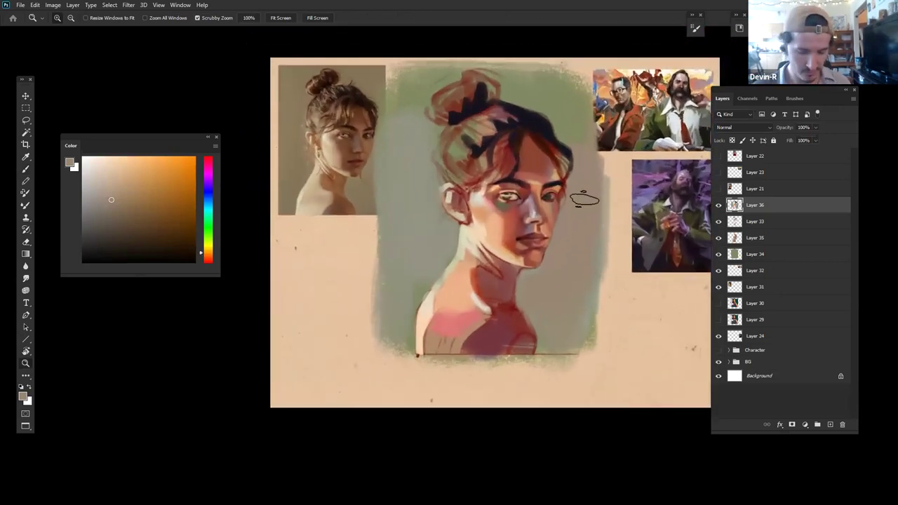
Step: Refine the near cheek with a sampled muted red and the eye area with a darker, desaturated red, using smaller brushes
key("b")
left_click(509, 238, "alt")
left_click_drag(166, 191, 149, 190)
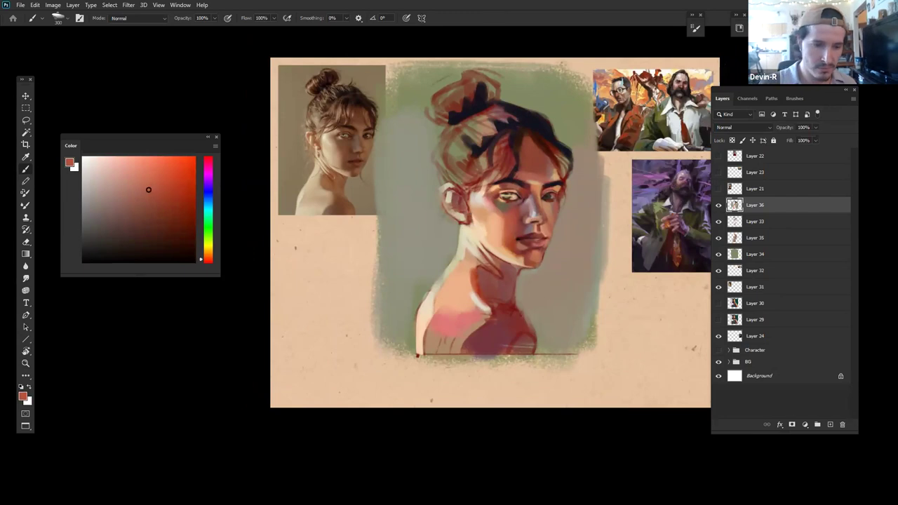
left_click_drag(504, 239, 501, 237)
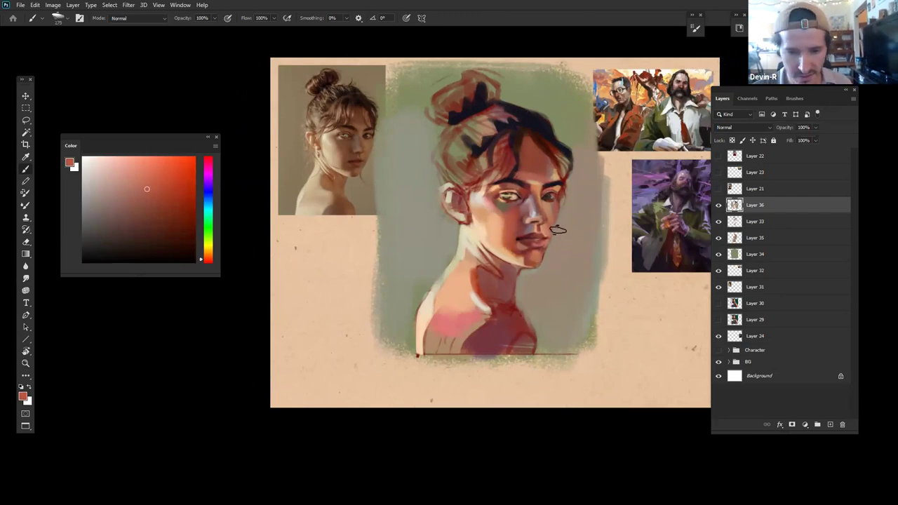
left_click(525, 191, "alt")
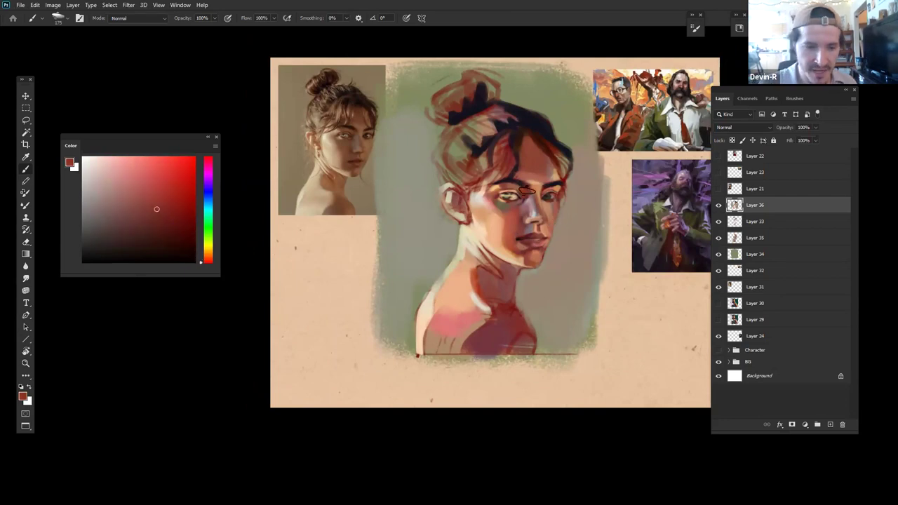
left_click(144, 216)
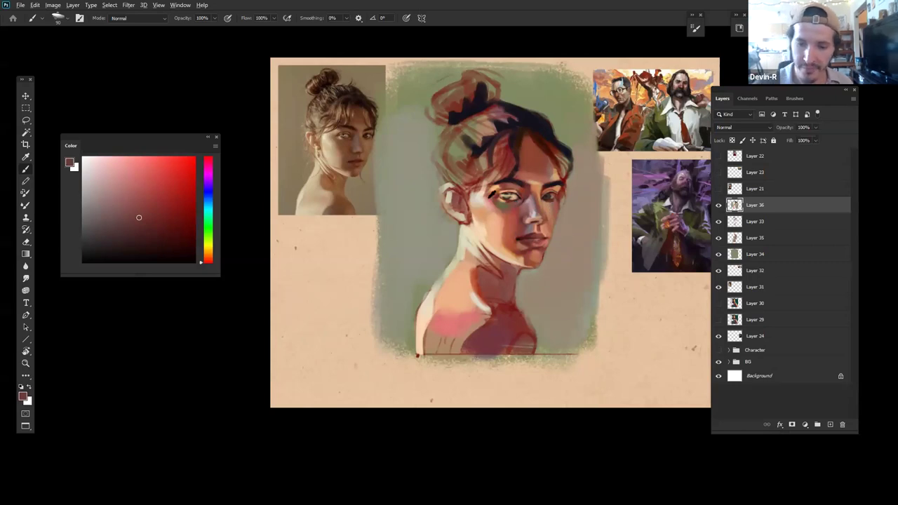
Step: Brighten the light along the neck and ear with near-white cream and sampled pale tones, using a 90 brush
left_click(478, 196, "alt")
left_click_drag(93, 169, 92, 154)
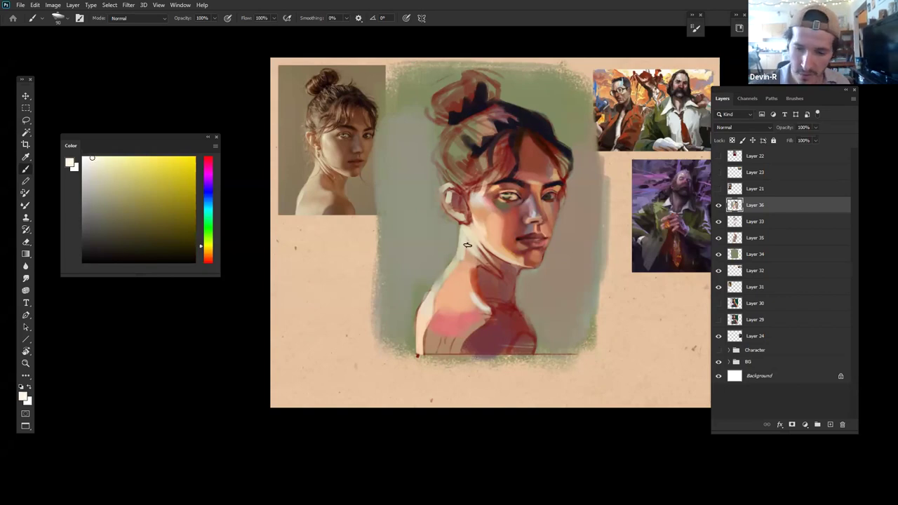
mouse_move(473, 250)
left_mouse_down()
mouse_move(488, 271)
mouse_move(475, 251)
left_mouse_up()
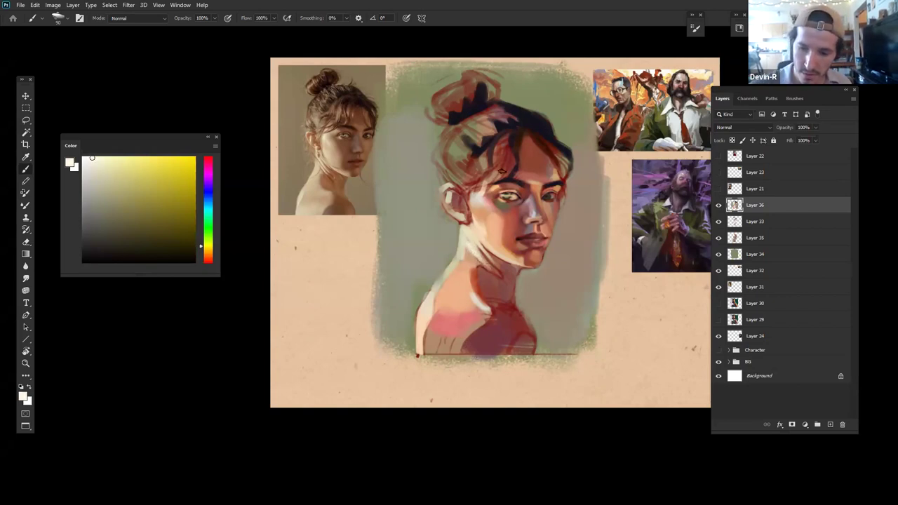
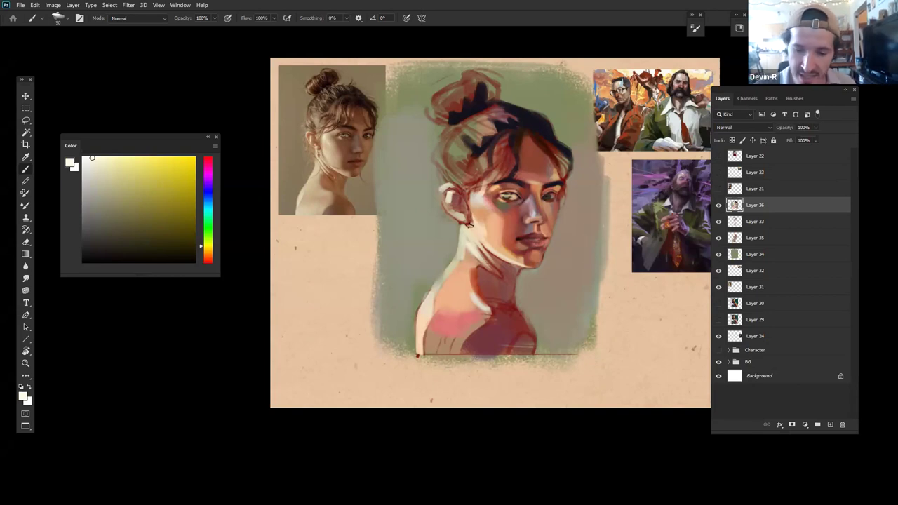
left_click(455, 228, "alt")
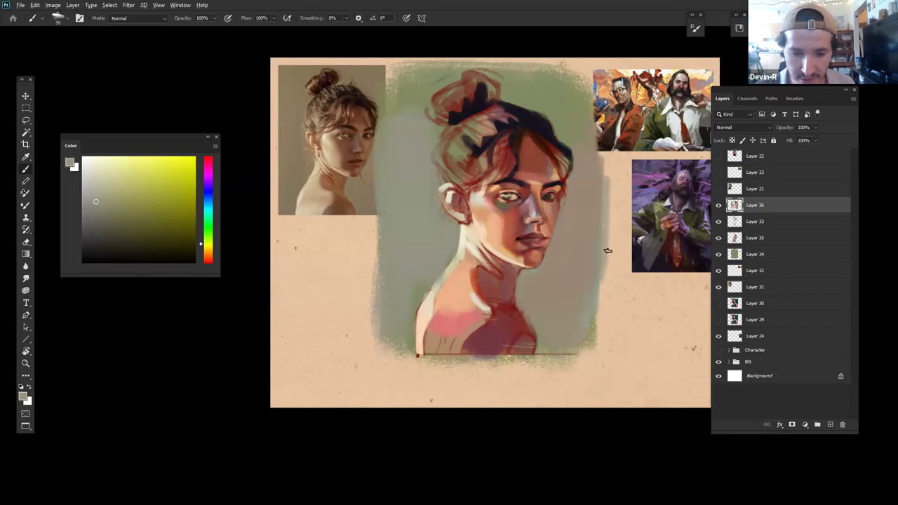
left_click(442, 278, "alt")
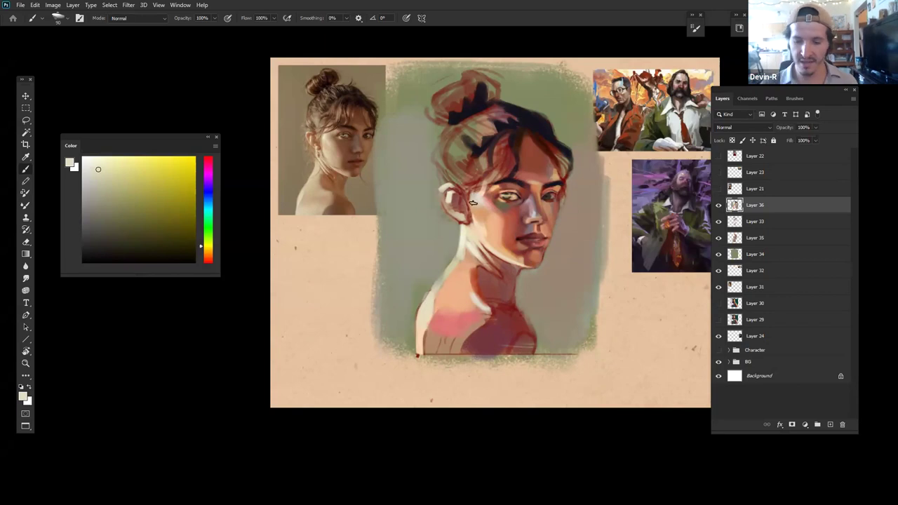
Step: Cover the pink and brown area of the near shoulder with a sampled pale greenish cream, using a 250 brush
left_click(443, 317, "alt")
left_click_drag(134, 172, 114, 192)
key("bracketright")
key("bracketright")
key("bracketright")
key("bracketright")
key("bracketright")
key("bracketright")
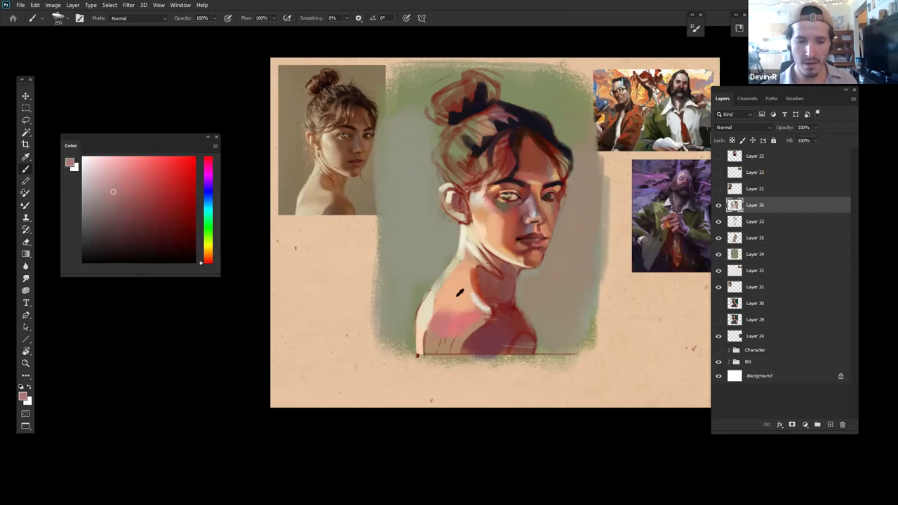
left_click(456, 265, "alt")
left_click(449, 276, "alt")
mouse_move(443, 309)
left_mouse_down()
mouse_move(442, 333)
mouse_move(451, 339)
mouse_move(442, 351)
mouse_move(446, 331)
mouse_move(469, 326)
mouse_move(440, 361)
mouse_move(480, 321)
mouse_move(448, 352)
left_mouse_up()
Step: Add a blue-violet shadow edge down the near shoulder with a 125 brush and soften it with a greyer lavender
left_click(474, 344, "alt")
left_click(209, 186)
left_click(147, 186)
left_click(138, 182)
key("[")
key("[")
key("[")
key("[")
left_click_drag(461, 357, 490, 324)
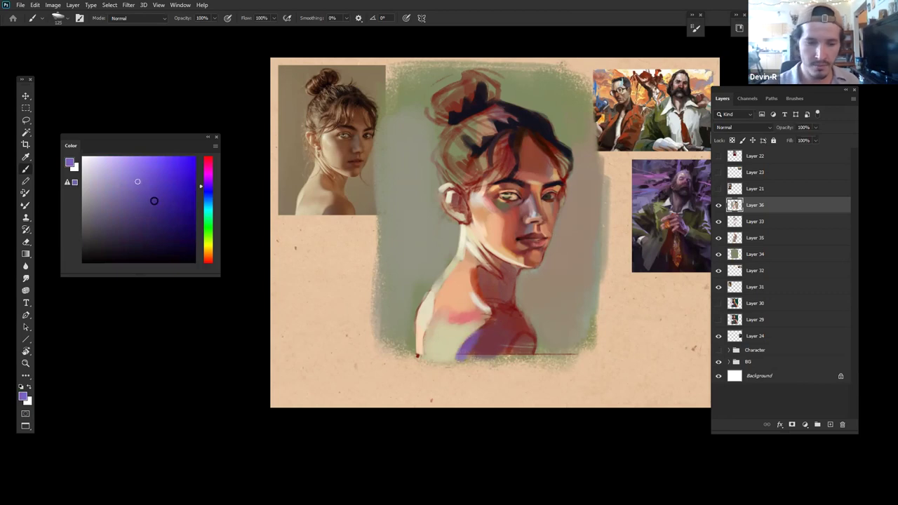
left_click(94, 187)
left_click_drag(468, 337, 459, 355)
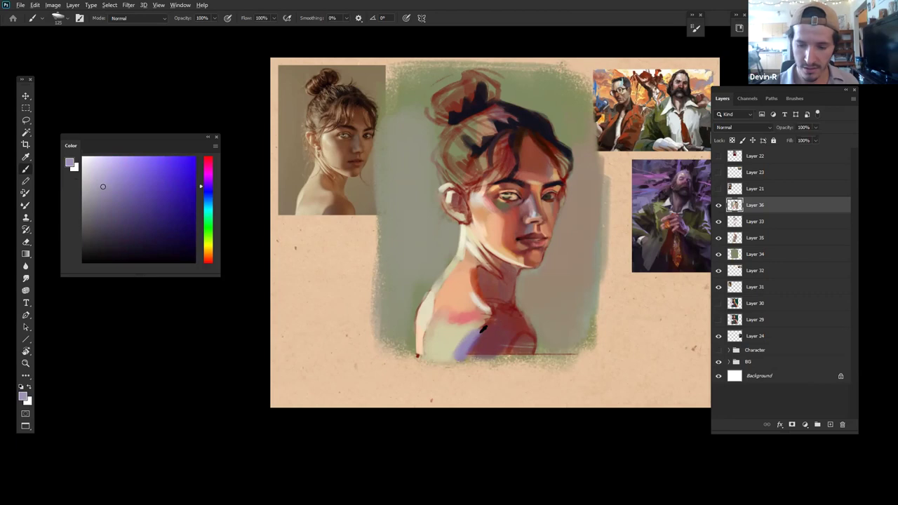
Step: Broaden the shoulder's violet edge with the sampled lavender and a 300 brush, and blend the upper shoulder with sampled skin tones
left_click(484, 329, "alt")
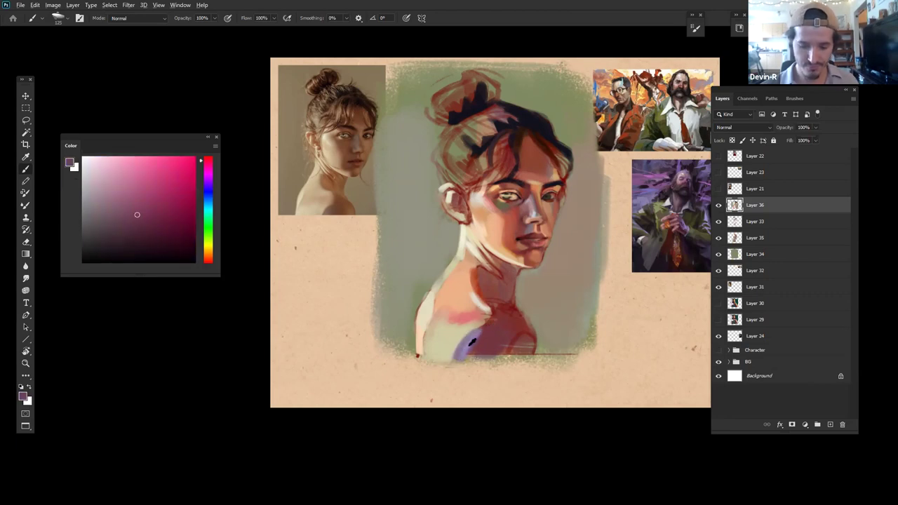
left_click(472, 342, "alt")
key("bracketright")
key("bracketright")
key("bracketright")
key("bracketright")
key("bracketright")
mouse_move(493, 329)
left_mouse_down()
mouse_move(460, 366)
mouse_move(489, 334)
mouse_move(459, 365)
mouse_move(485, 340)
mouse_move(474, 351)
mouse_move(510, 334)
left_mouse_up()
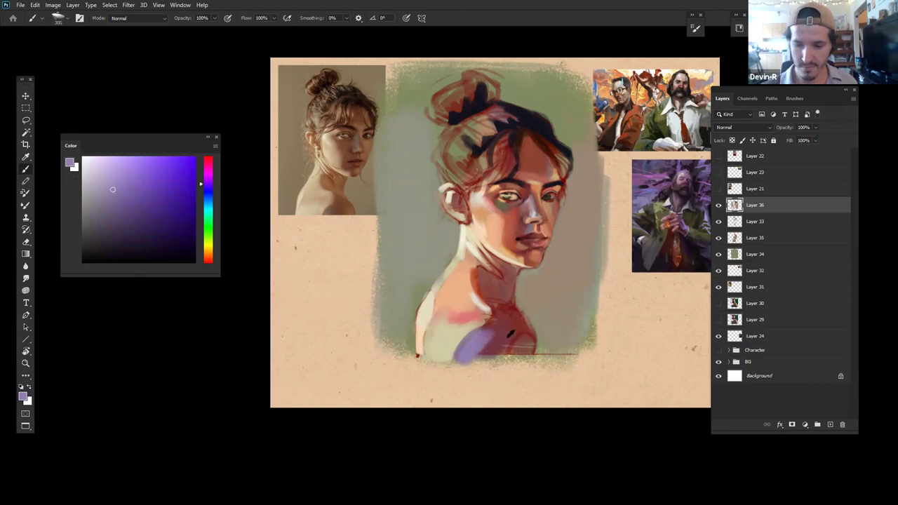
left_click(466, 294, "alt")
left_click(451, 327, "alt")
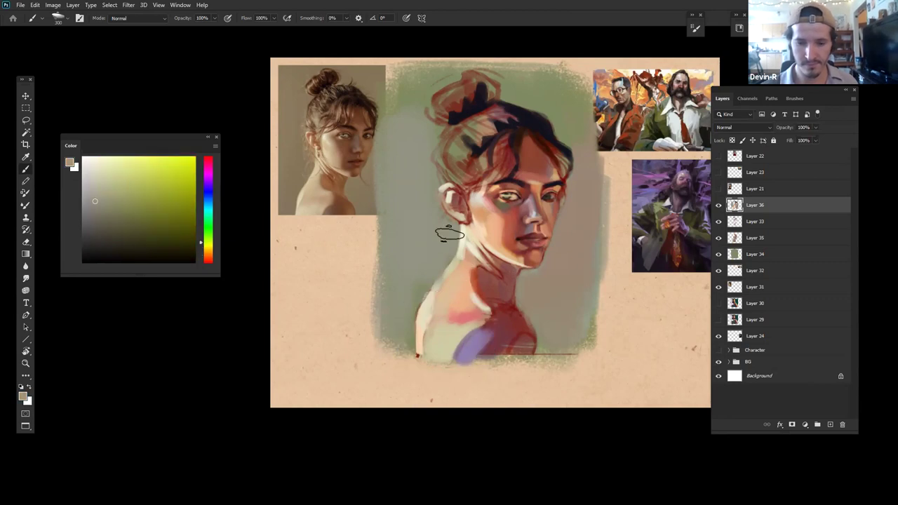
Step: Paint the background behind the head with the sampled warm grey, and restate the back's lit edge in sampled cream with a 90 brush
left_click(559, 235, "alt")
mouse_move(391, 184)
left_mouse_down()
mouse_move(407, 285)
mouse_move(419, 270)
left_mouse_up()
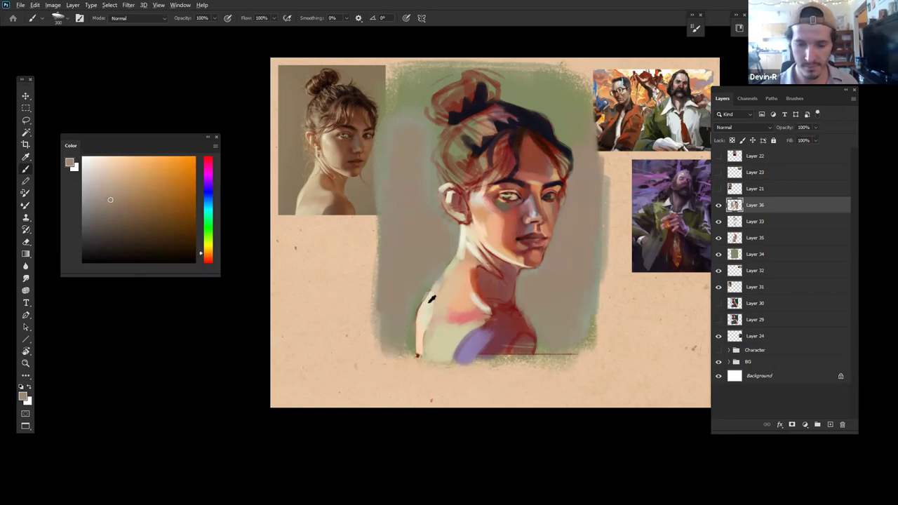
left_click(429, 300, "alt")
key("bracketleft")
key("bracketleft")
key("bracketleft")
key("bracketleft")
key("bracketleft")
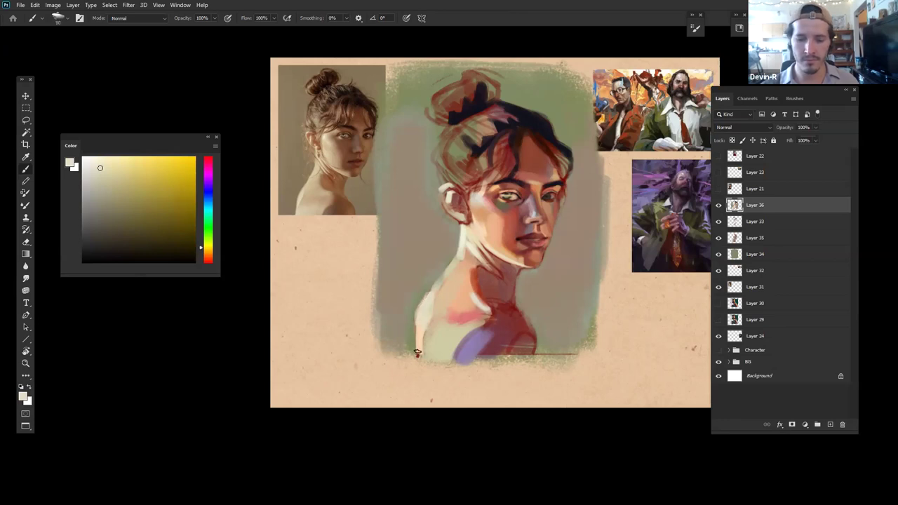
Step: Draw a sampled dark red contour down the back of the shoulder and strengthen the neck's lit edge with sampled off-white
left_click(491, 307, "alt")
left_click_drag(440, 295, 422, 362)
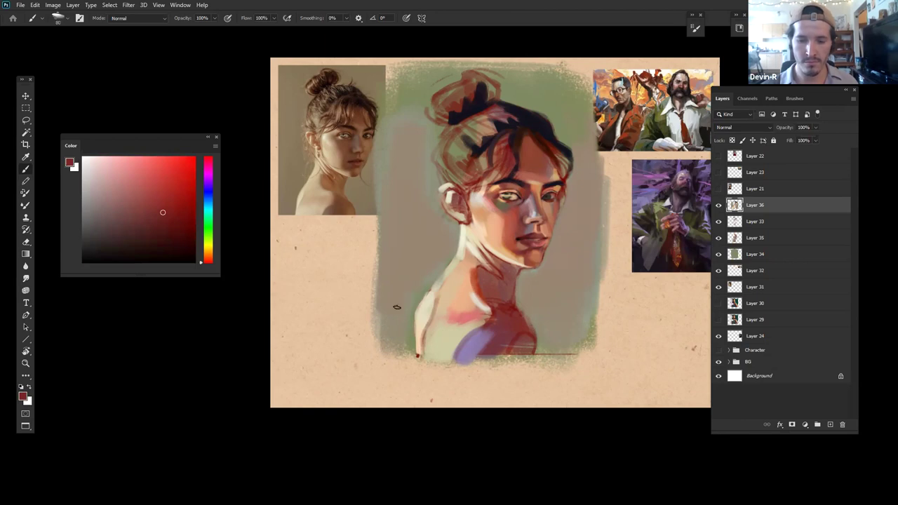
left_click(466, 241, "alt")
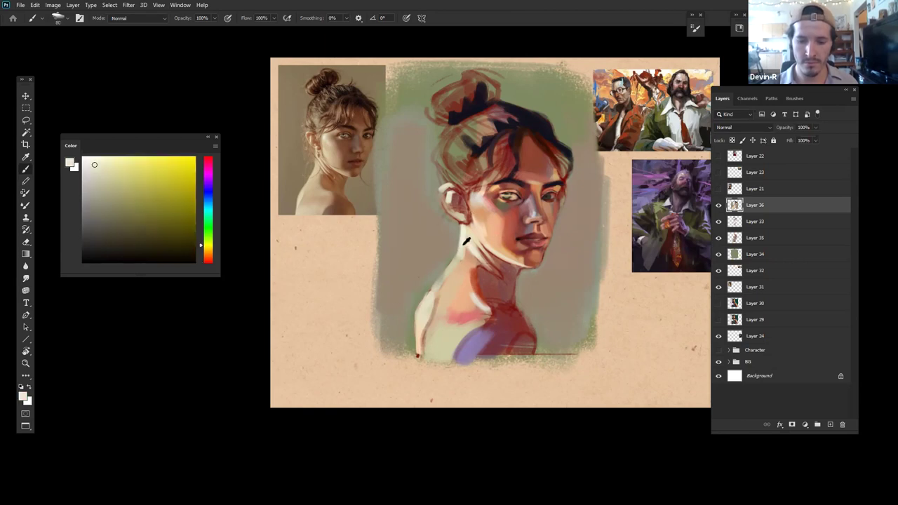
left_click_drag(422, 302, 462, 249)
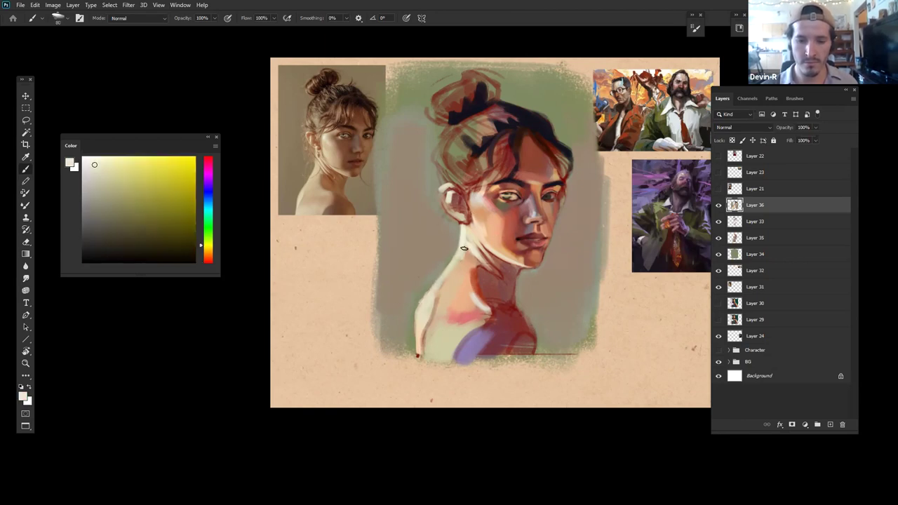
Step: Soften the near cheek with sampled peach and orange skin tones, using a 250 brush
left_click_drag(464, 322, 403, 299)
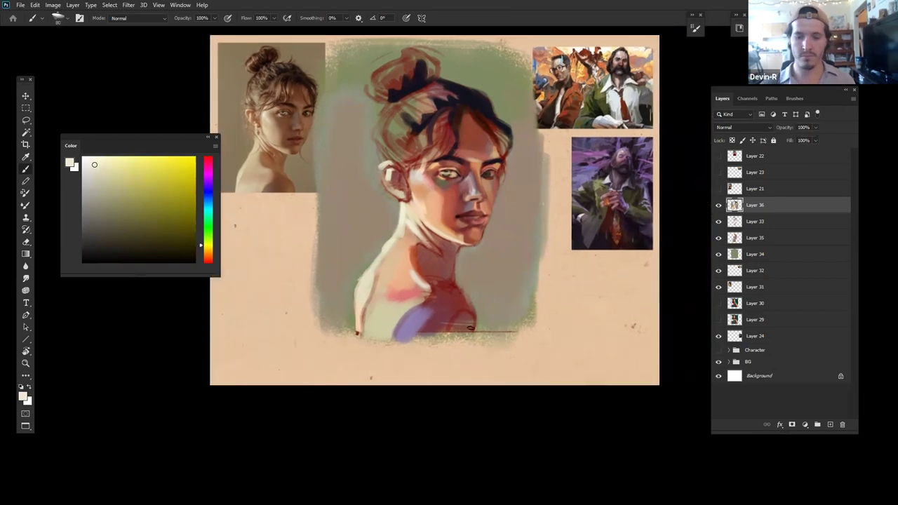
mouse_move(455, 332)
left_mouse_down()
mouse_move(411, 353)
mouse_move(453, 357)
left_mouse_up()
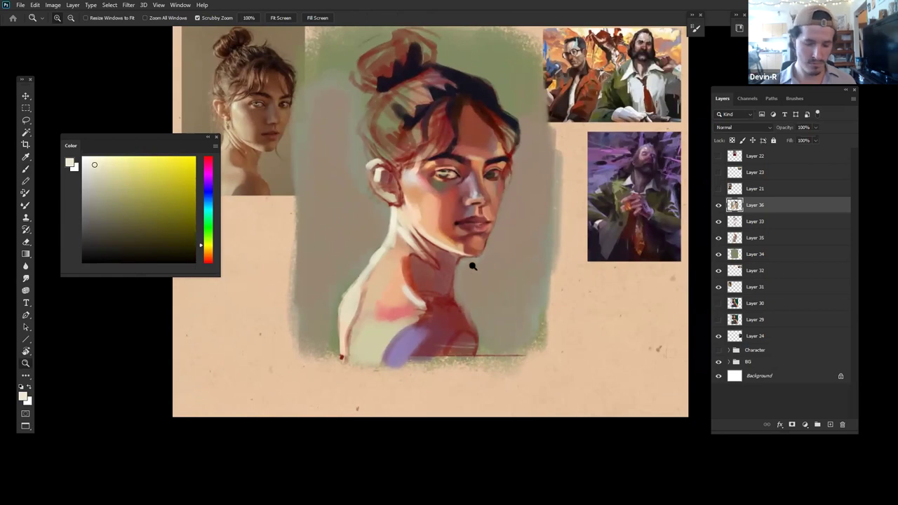
left_click_drag(459, 217, 454, 223)
left_click(436, 214, "alt")
key("bracketright")
key("bracketright")
key("bracketright")
key("bracketright")
key("bracketright")
key("bracketright")
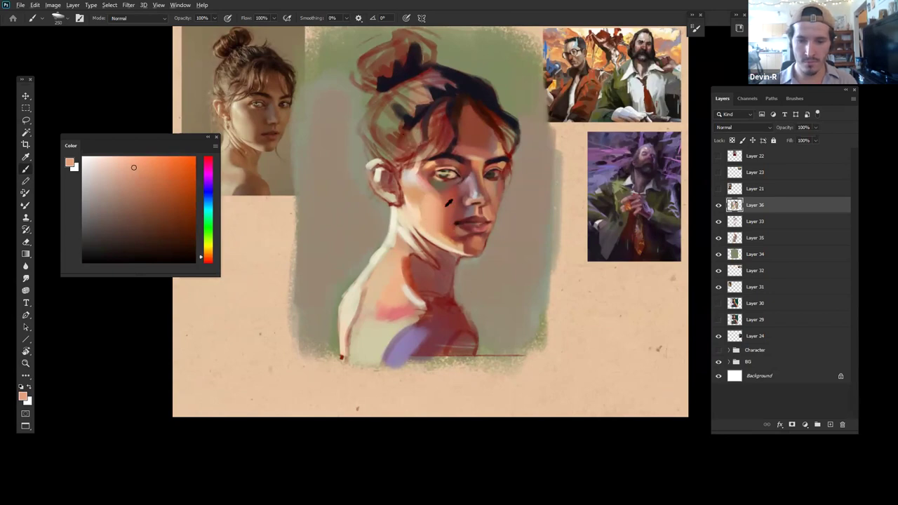
left_click(446, 206, "alt")
left_click(443, 215, "alt")
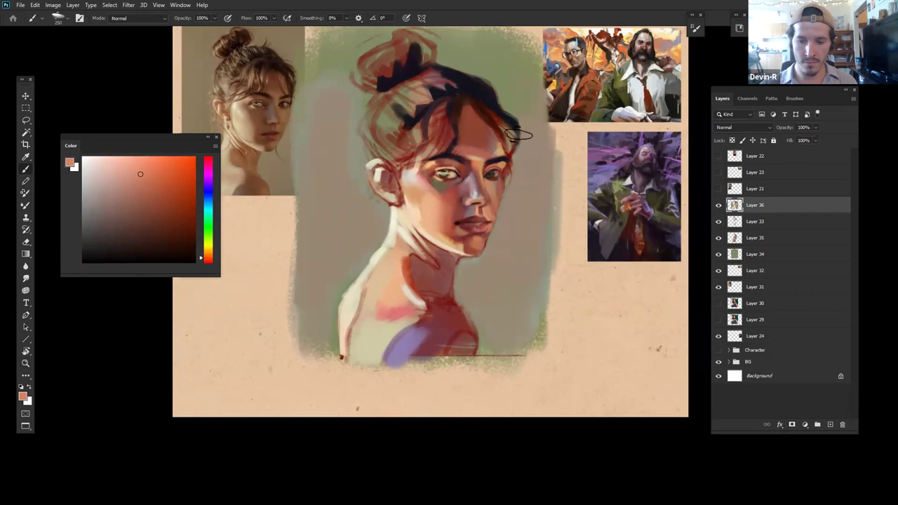
Step: Blend the cheek toward the nose and under the eye with sampled neighboring tones, down to a muted reddish brown
left_click(449, 205, "alt")
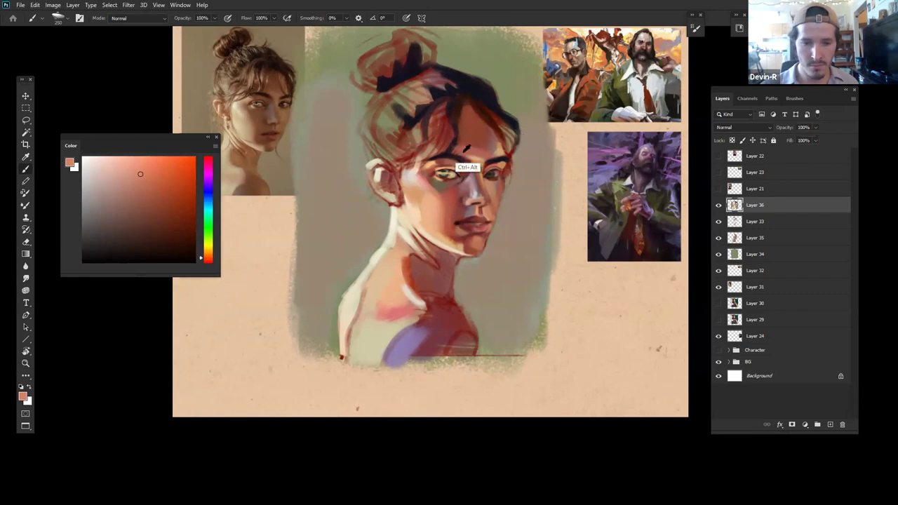
left_click(450, 202, "alt")
left_click(457, 197, "alt")
left_click(461, 194, "alt")
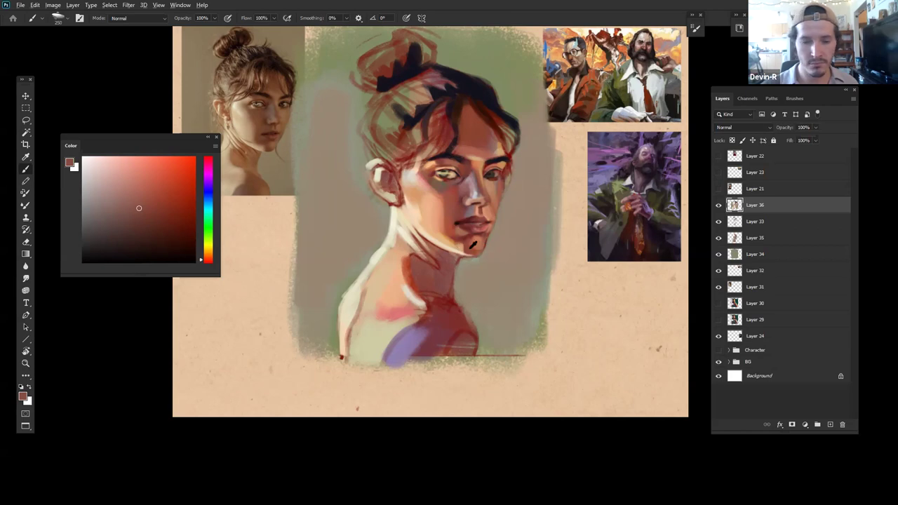
Step: Deepen the shadow under the chin and along the jaw with a sampled skin tone shifted to a darker muted red
left_click(412, 227, "alt")
left_click_drag(155, 217, 135, 216)
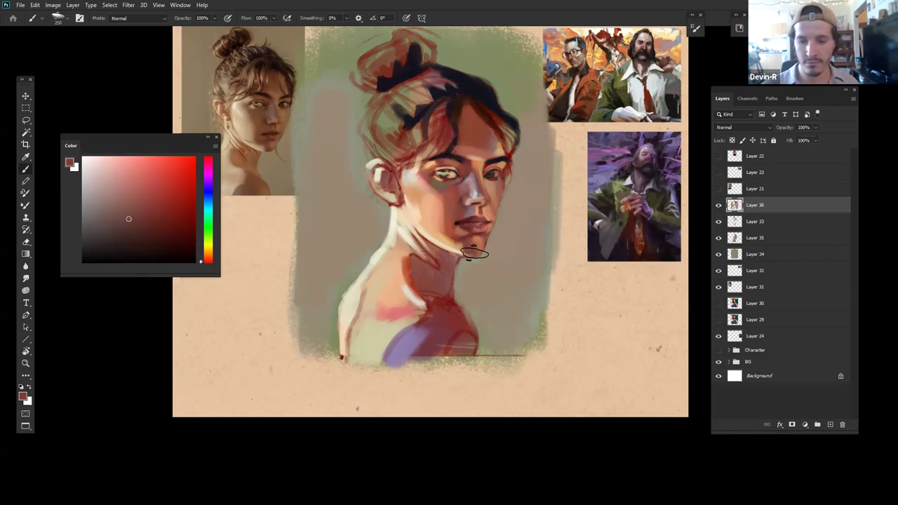
key("z")
mouse_move(533, 275)
left_mouse_down()
mouse_move(505, 282)
mouse_move(549, 269)
mouse_move(533, 273)
mouse_move(538, 267)
left_mouse_up()
key("b")
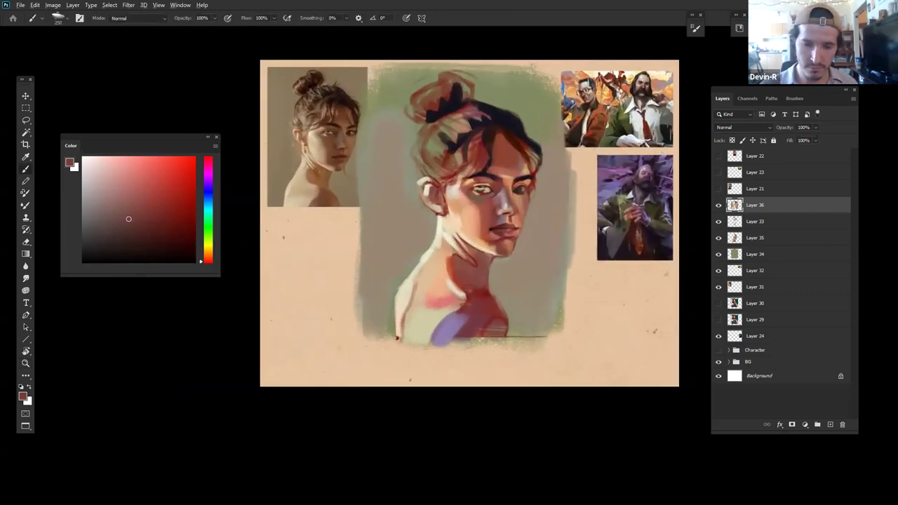
Step: Lighten the near cheek with sampled cream and peach tones, and add a teal-blue accent around the near eye with a 200 brush
left_click(450, 223, "alt")
left_click(208, 240)
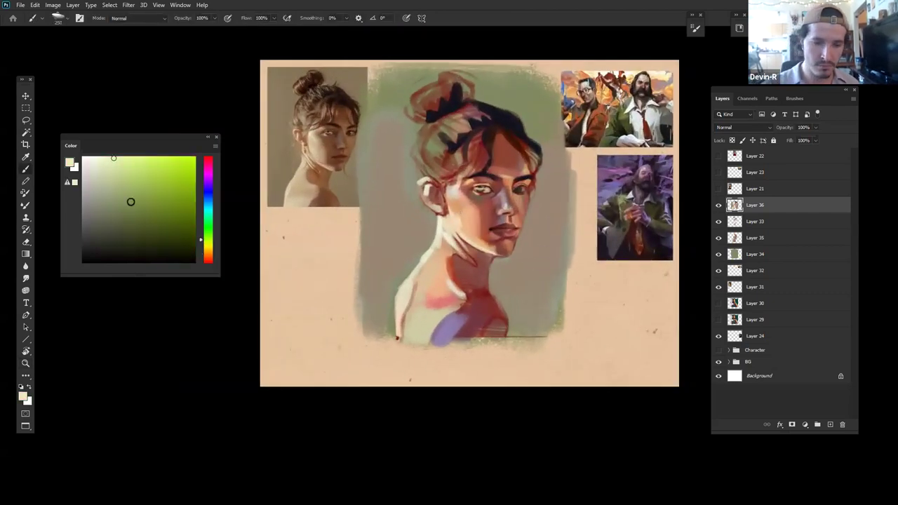
left_click(457, 208, "alt")
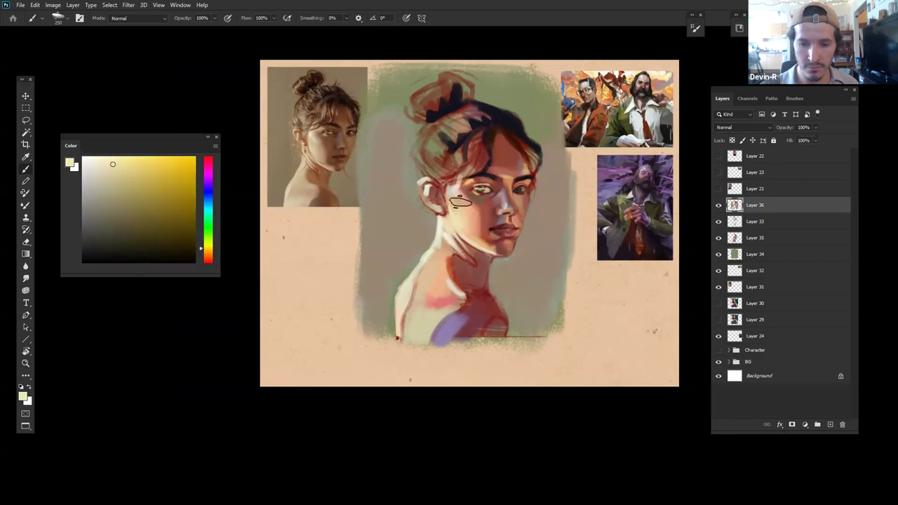
left_click(469, 208, "alt")
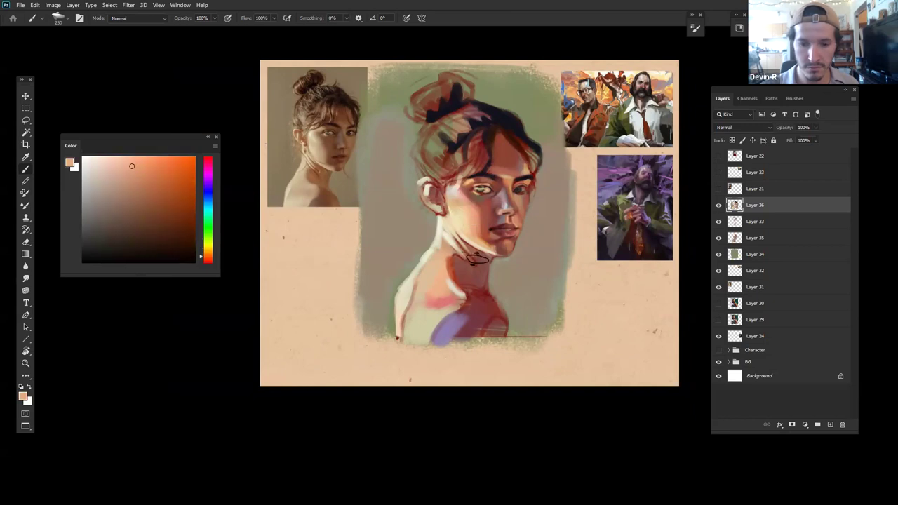
left_click(475, 203, "alt")
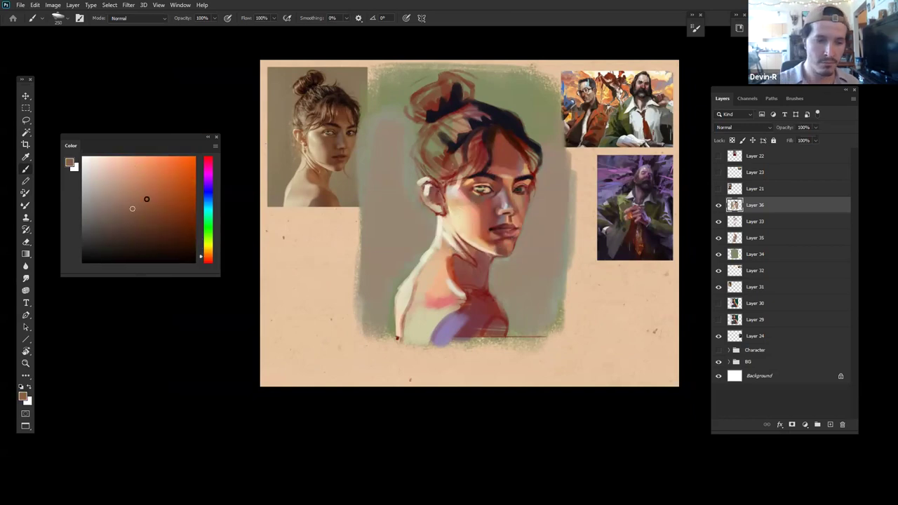
left_click(208, 206)
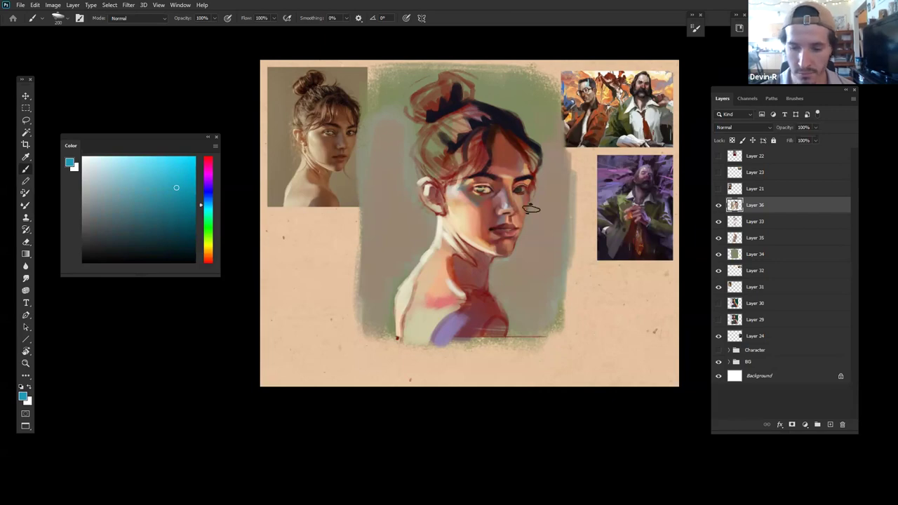
Step: Work sampled orange-red and reddish-brown accents around the far eye with a 100 brush, ending on a muted reddish tone
left_click(483, 236, "alt")
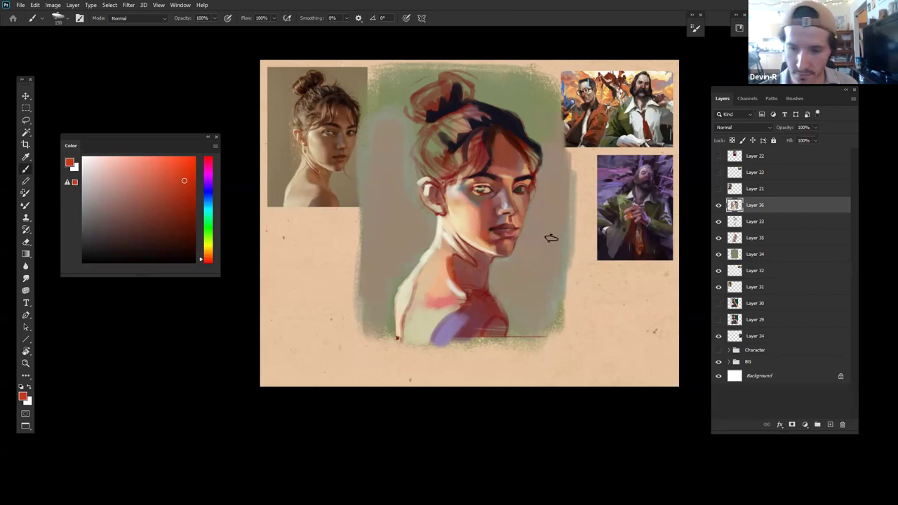
mouse_move(523, 176)
left_mouse_down()
mouse_move(531, 174)
mouse_move(524, 189)
left_mouse_up()
left_click(519, 193, "alt")
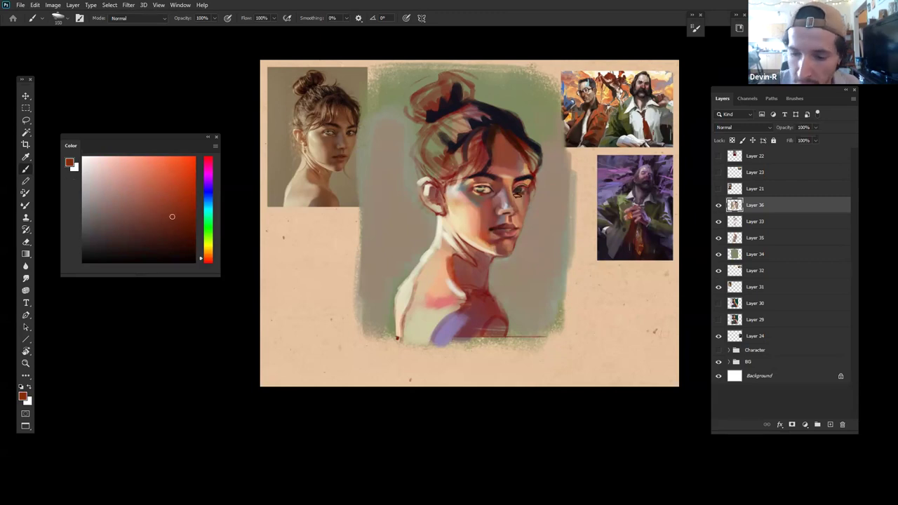
left_click_drag(170, 216, 142, 199)
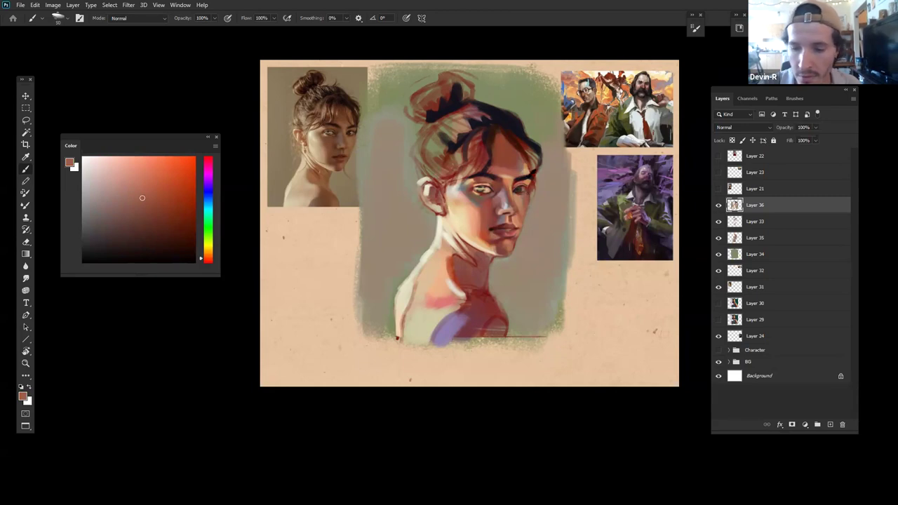
Step: Blend the far cheek below the eye with sampled muted pinks, and warm it with a saturated orange-red using a 125 brush
left_click(520, 204, "alt")
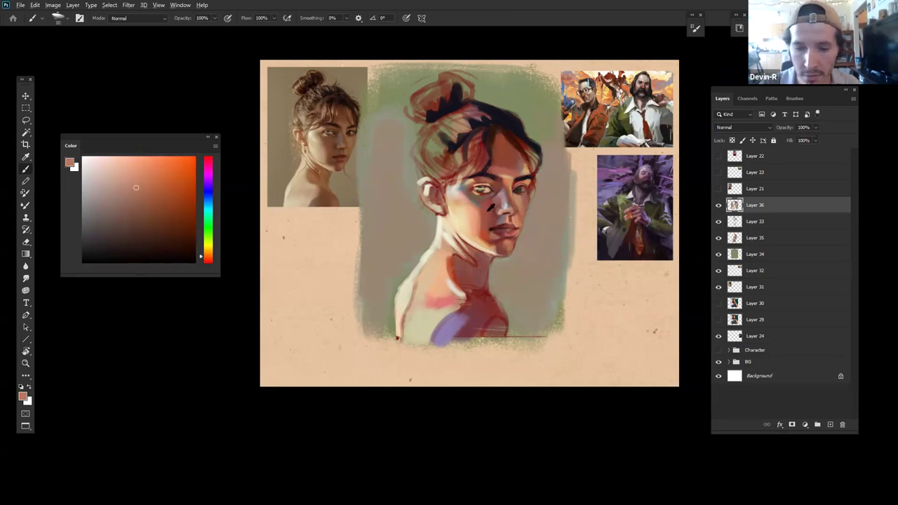
left_click(519, 210, "alt")
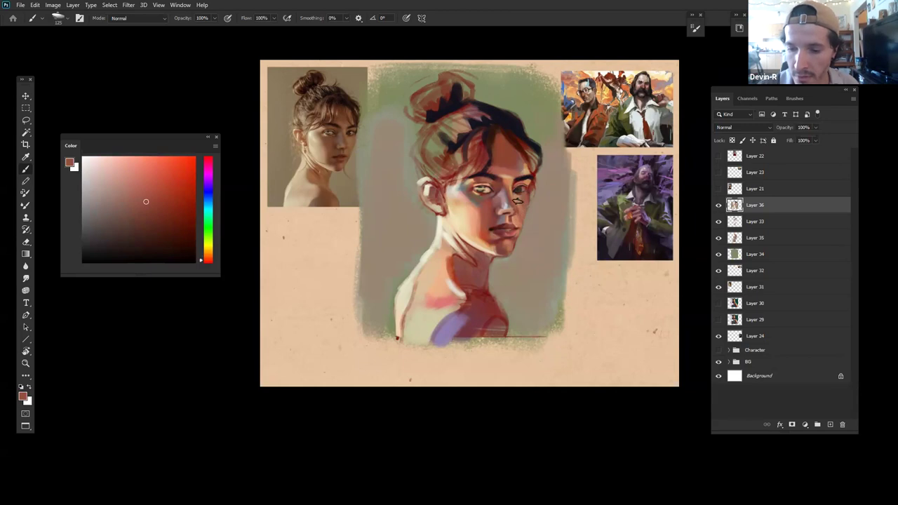
left_click(519, 196, "alt")
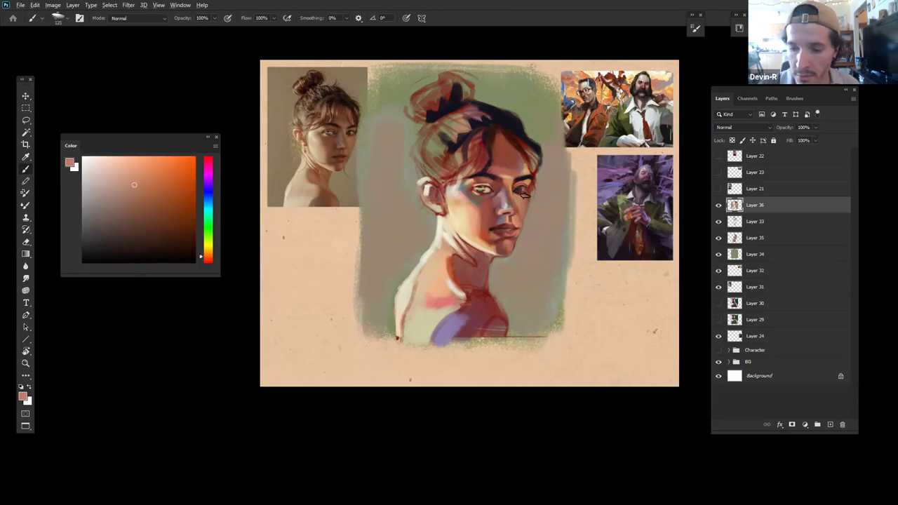
left_click(523, 195, "alt")
left_click_drag(145, 194, 176, 185)
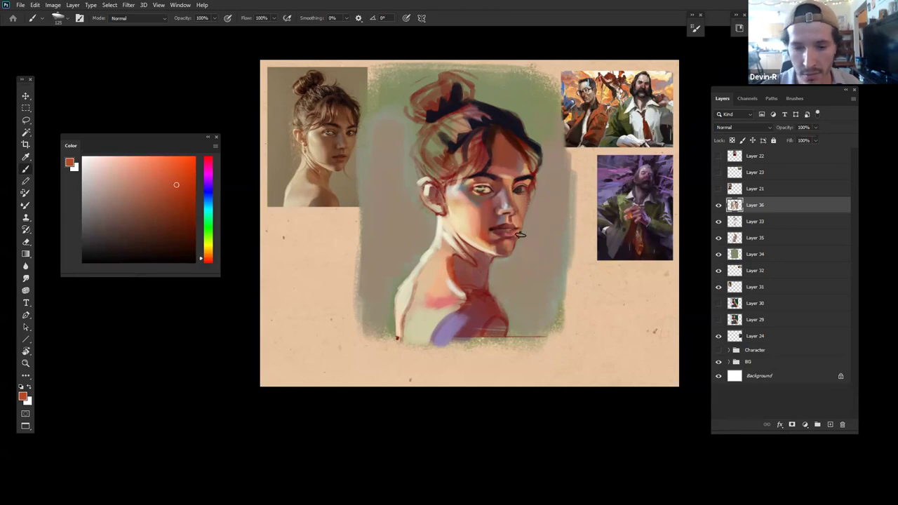
Step: Refine the far temple's contour and hair edge with sampled warm grey, near-black and dark brown, using a 125 brush
left_click(539, 190, "alt")
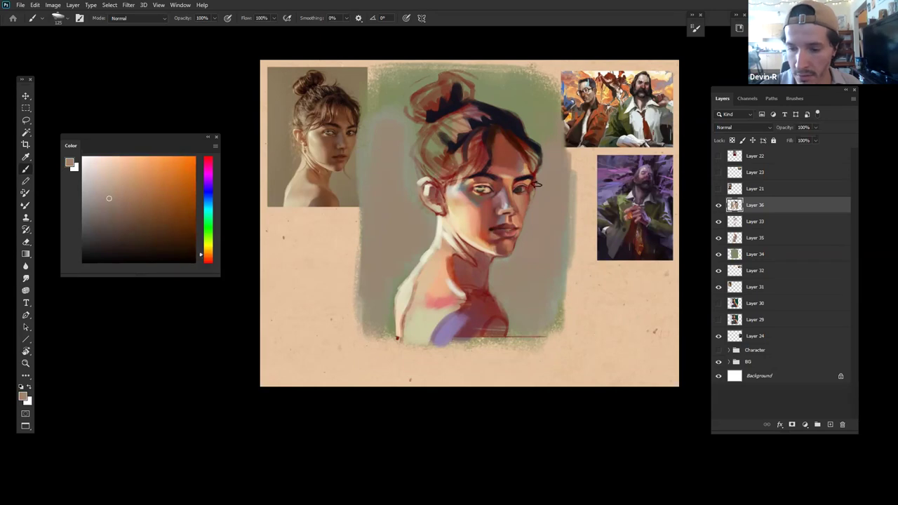
left_click_drag(533, 177, 540, 169)
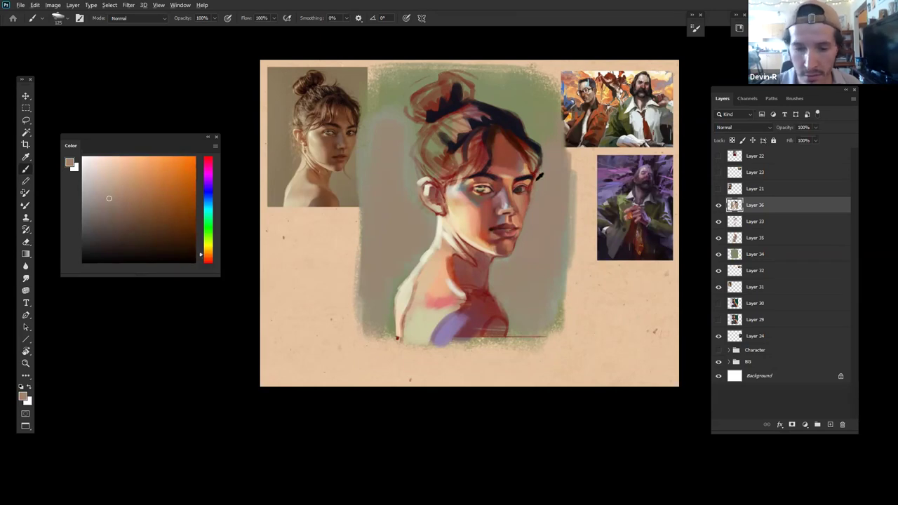
left_click(534, 177, "alt")
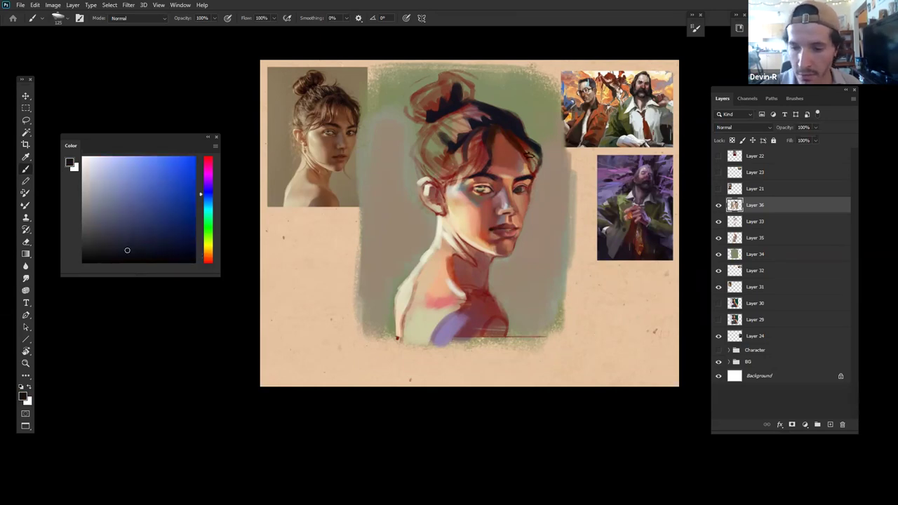
left_click(533, 167, "alt")
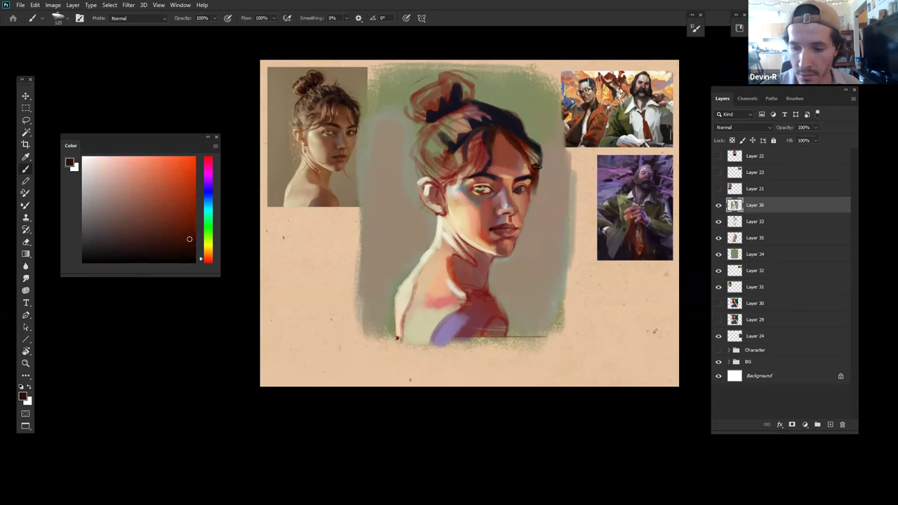
left_click_drag(533, 176, 540, 171)
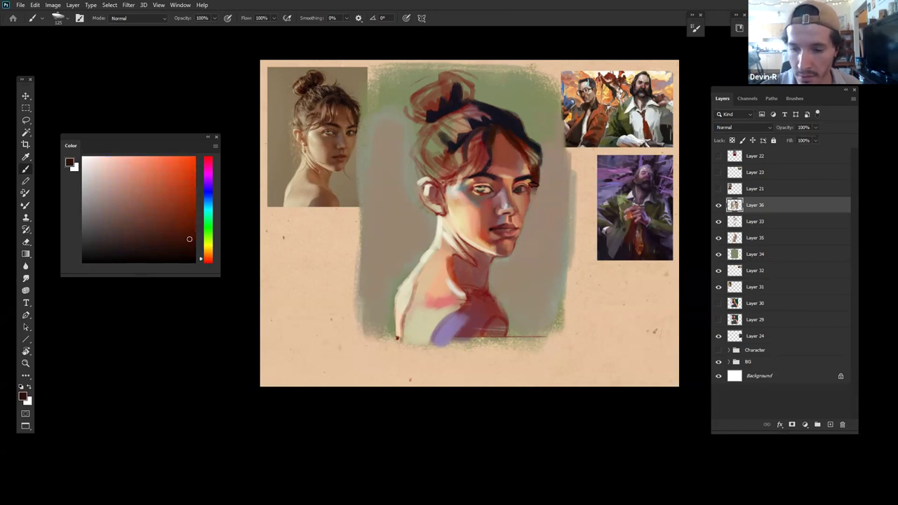
Step: Touch up the far side of the face with sampled tan, a darker brown and a light peach, using a 70 brush
left_click(528, 189, "alt")
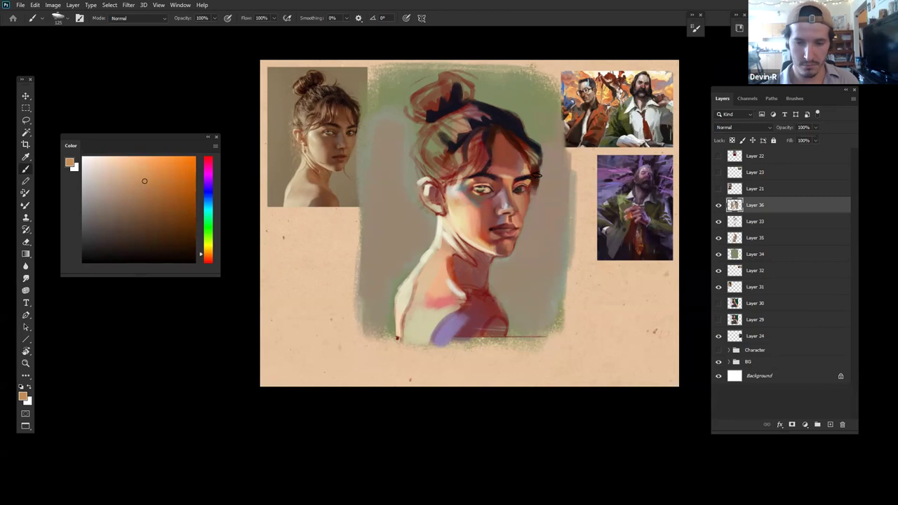
key("bracketleft")
key("bracketleft")
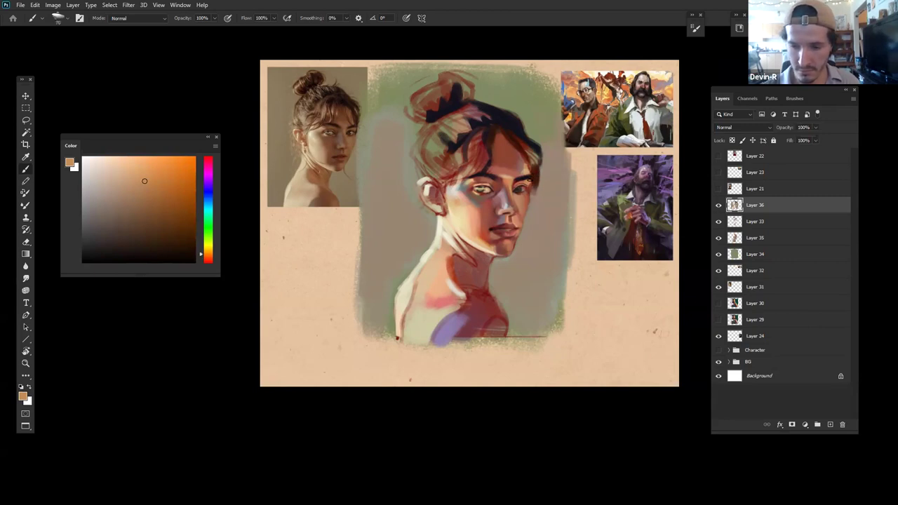
left_click(133, 201)
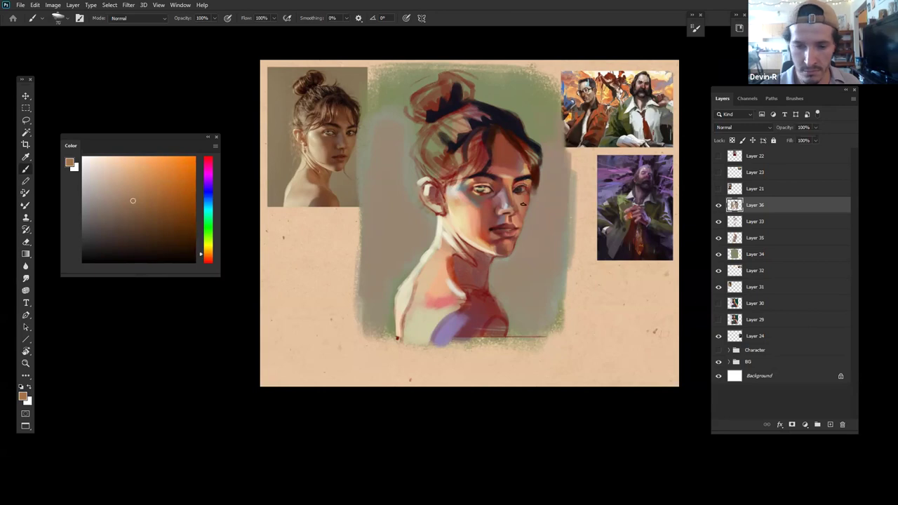
left_click(123, 174)
left_click(126, 172)
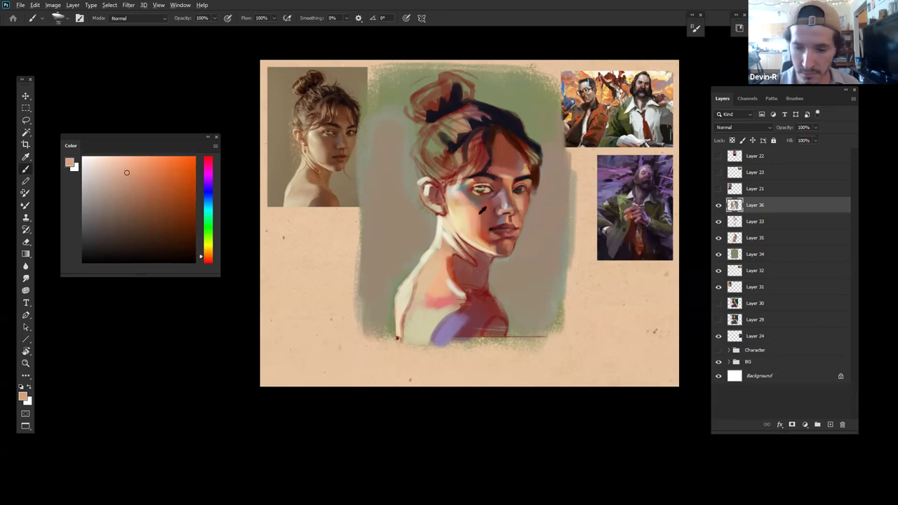
Step: Choose a bright coral red for the area around the brows and enlarge the brush to 200
left_click(160, 172)
left_click_drag(204, 259, 206, 264)
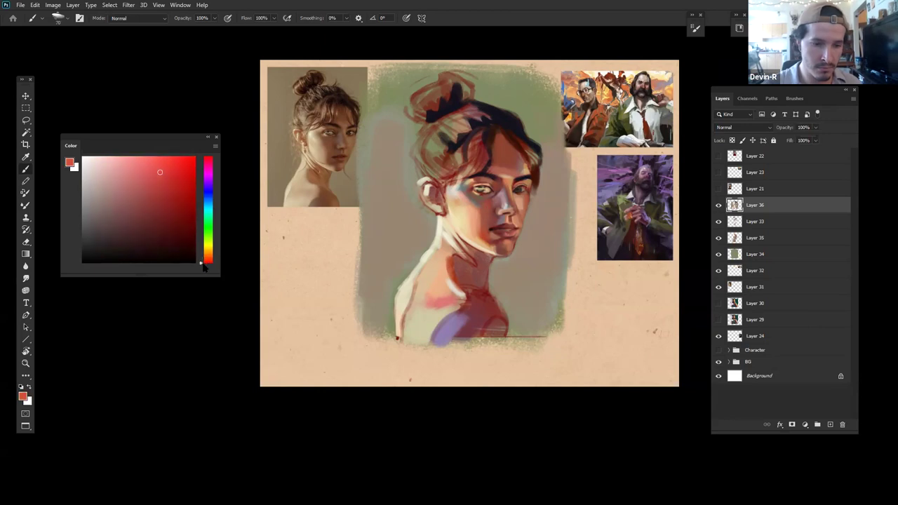
key("]")
key("]")
key("]")
key("]")
key("]")
key("]")
key("]")
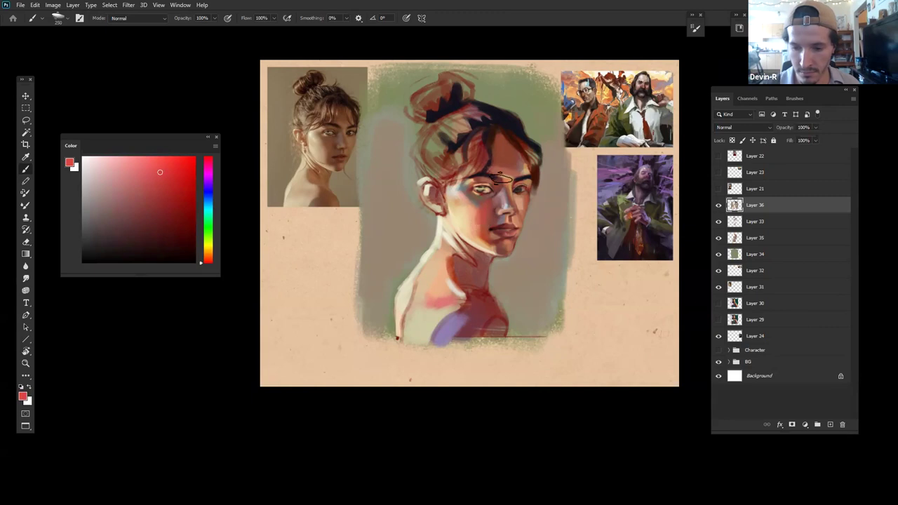
Step: Refine the lit cheek and jaw of the portrait with sampled peach, pale orange and muted red skin tones
left_click(477, 222, "alt")
left_click(472, 227, "alt")
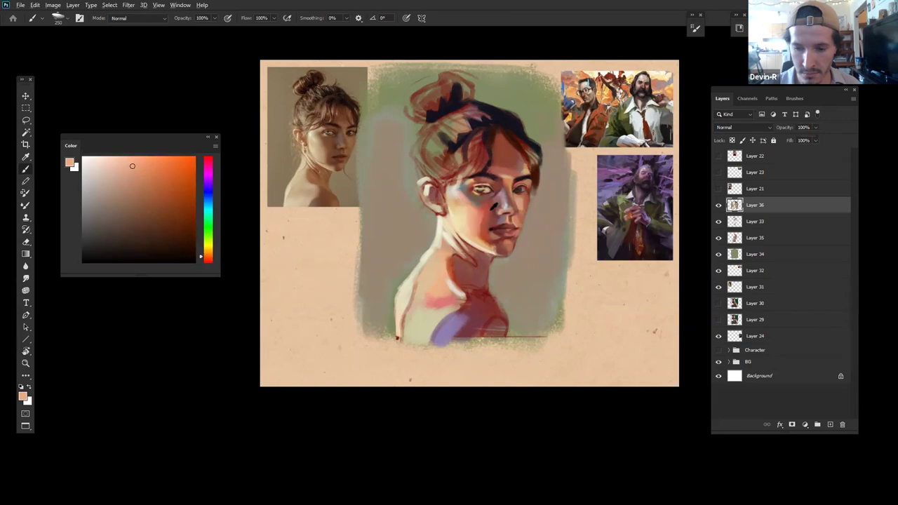
left_click(474, 228, "alt")
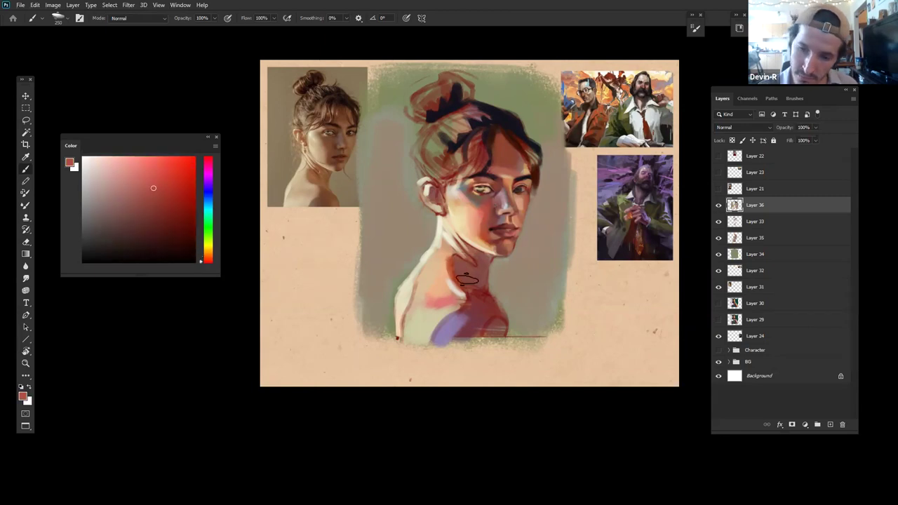
left_click(471, 224, "alt")
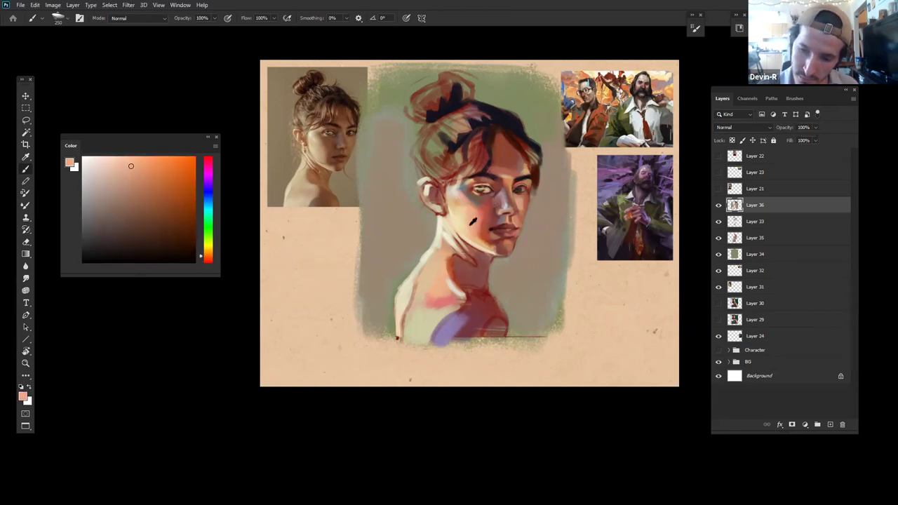
left_click(467, 235, "alt")
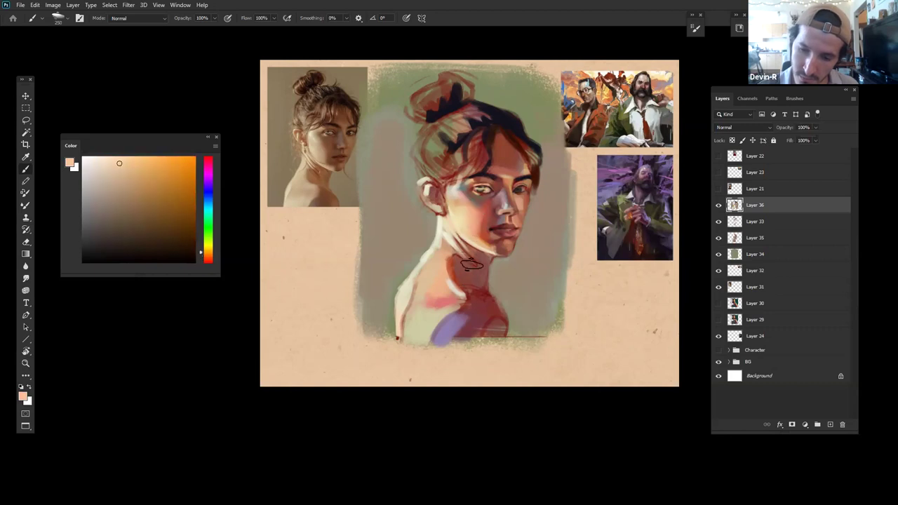
left_click(473, 242, "alt")
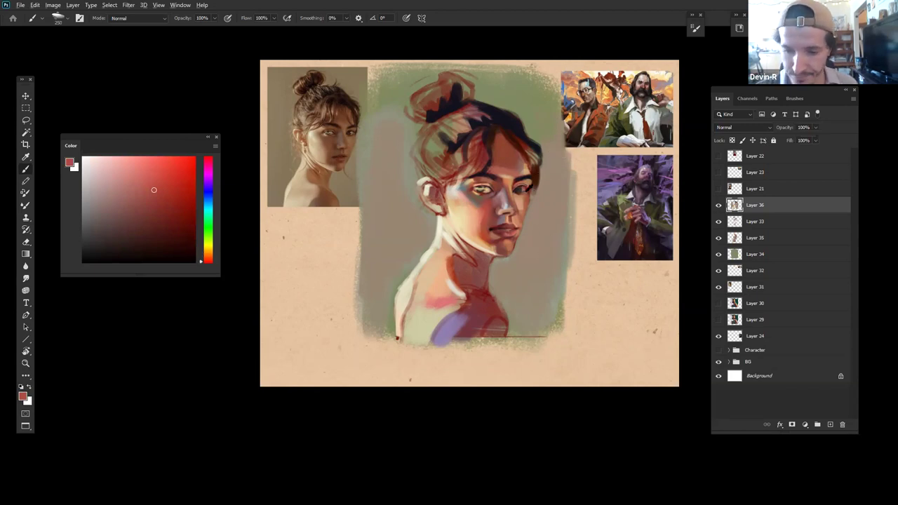
Step: Blend the forehead above the brows with sampled dusty pink and a darker reddish brown
left_click(520, 198, "alt")
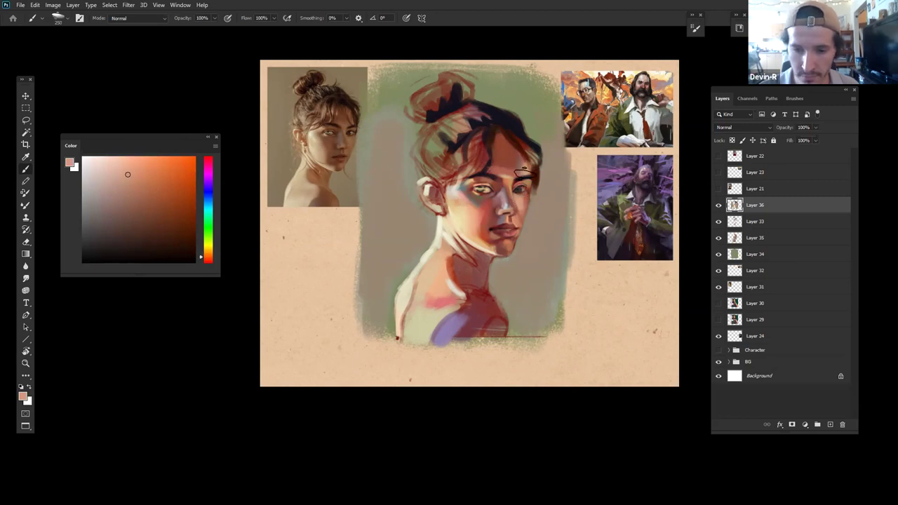
left_click(512, 161, "alt")
left_click(145, 222)
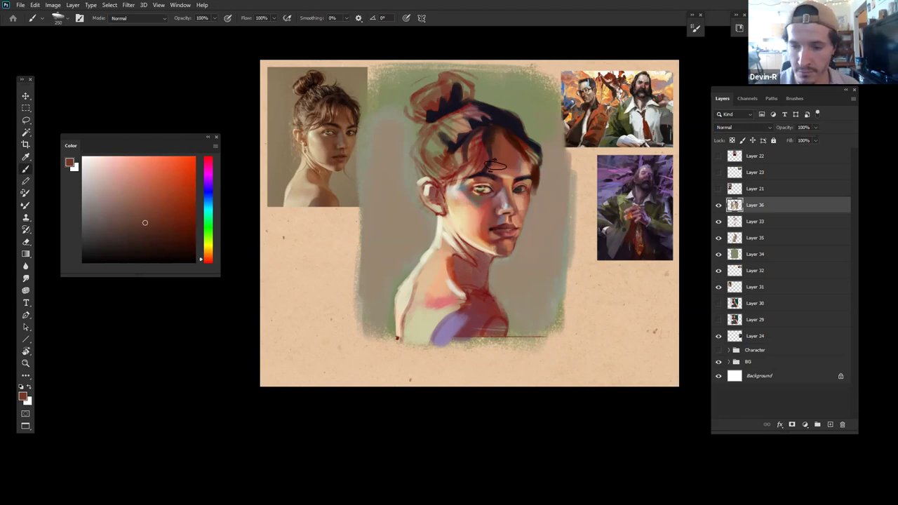
left_click(508, 163, "alt")
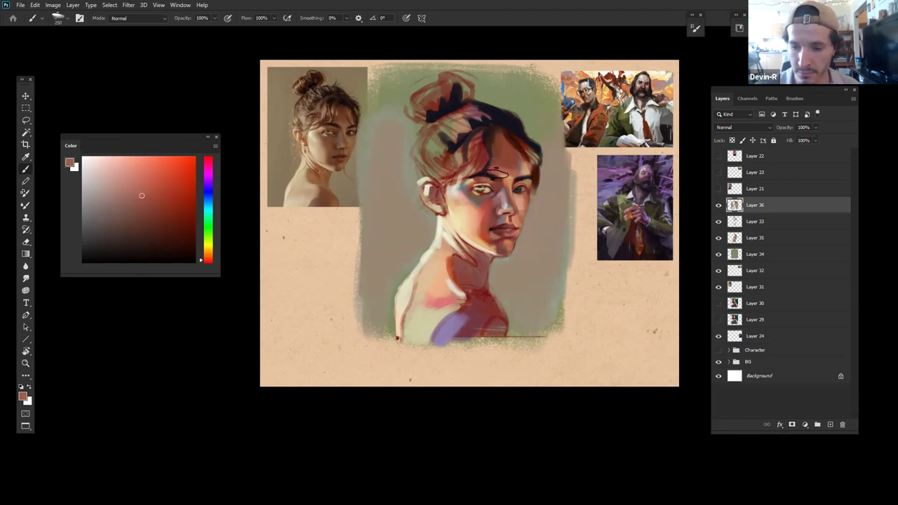
Step: Rework the far temple and hairline with sampled near-black, beige and a darker tan
left_click(535, 167, "alt")
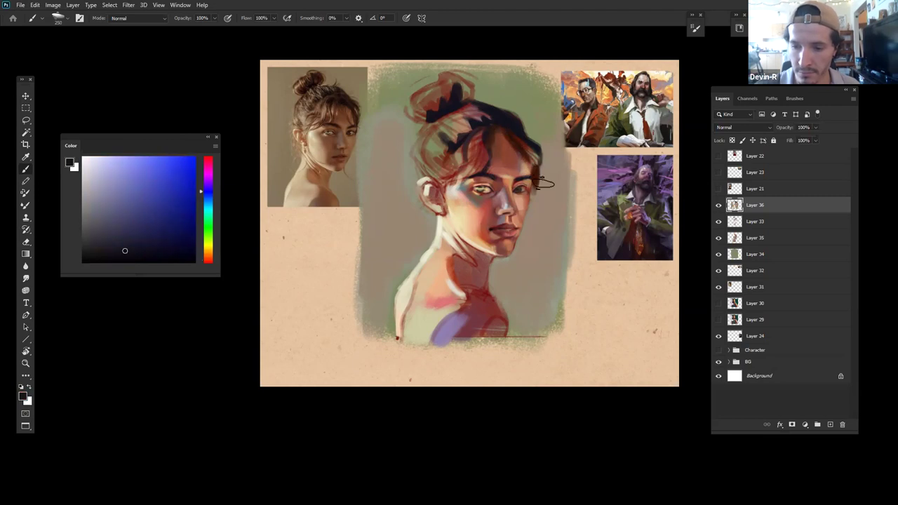
left_click(527, 167, "alt")
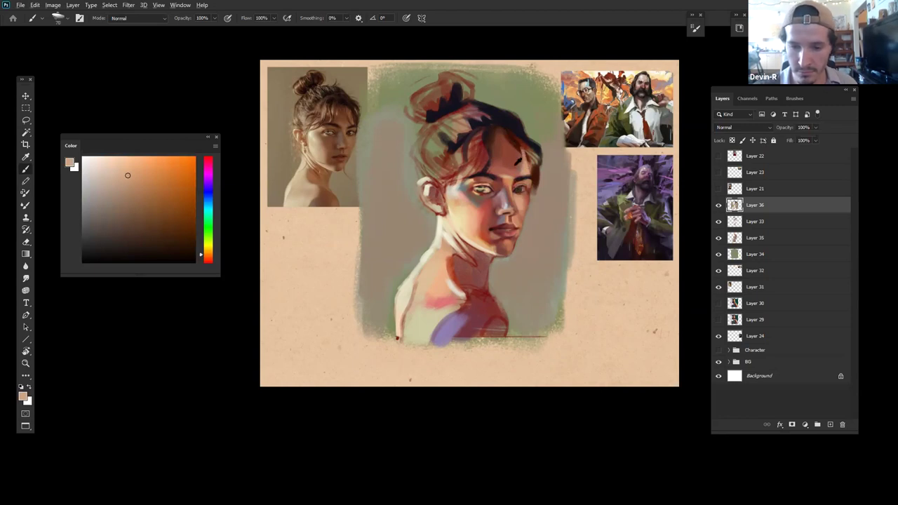
left_click(521, 169, "alt")
left_click(523, 161, "alt")
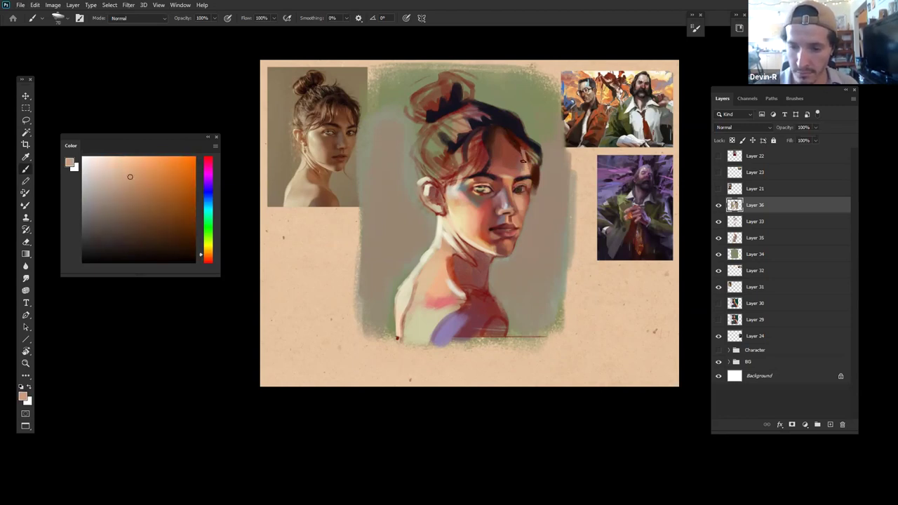
left_click(131, 194)
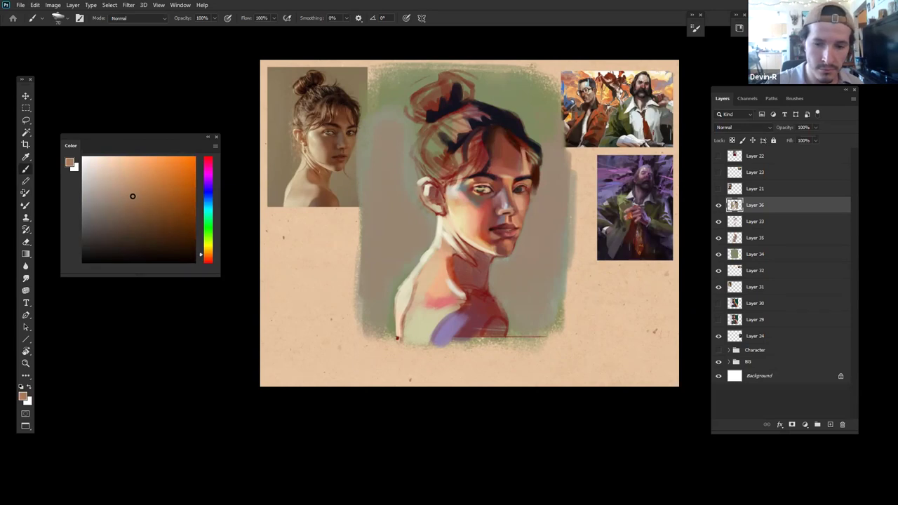
left_click_drag(524, 153, 529, 169)
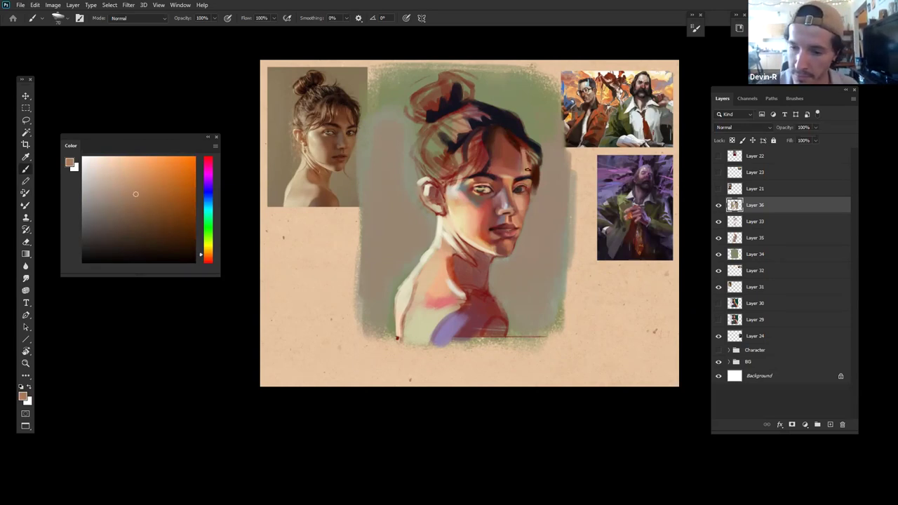
left_click(515, 166, "alt")
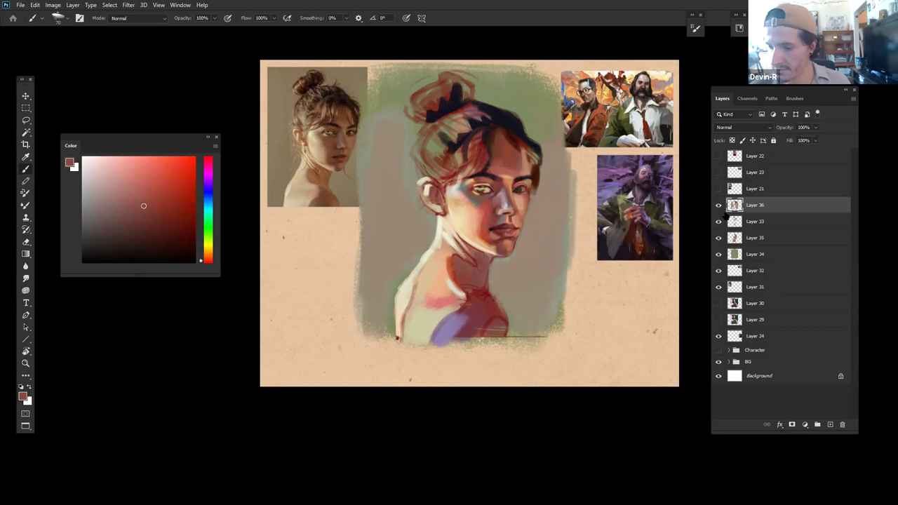
Step: Toggle the visibility of Layer 36, Layer 33 and Layer 35 to review the rendering, line sketch and color block-in separately
left_click(719, 205)
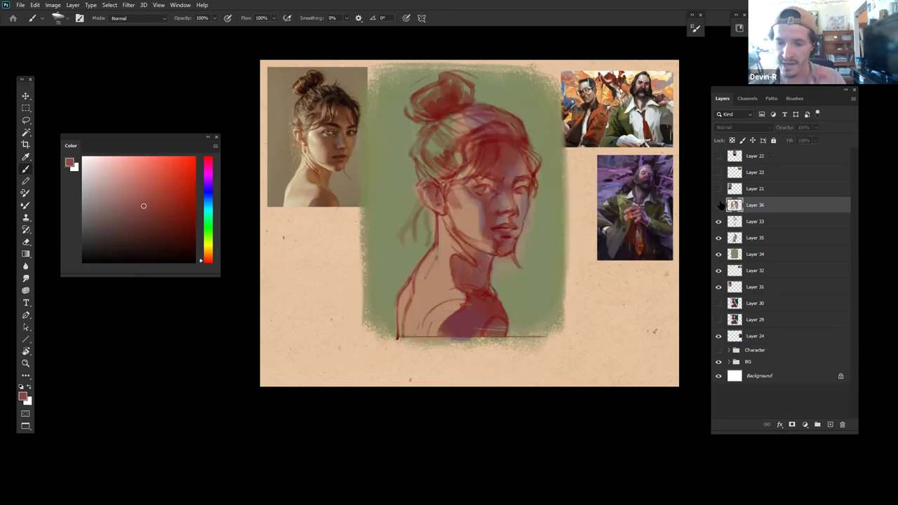
left_click(718, 221)
left_click(718, 222)
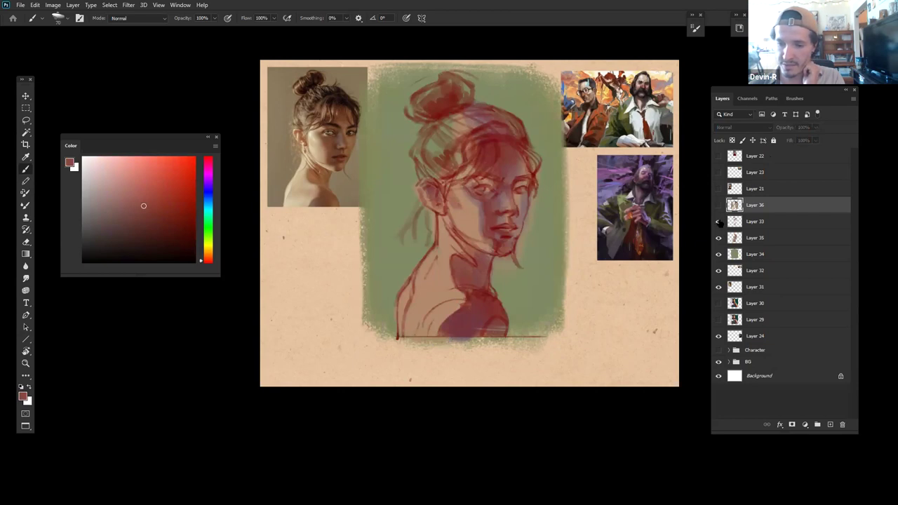
left_click(719, 221)
left_click(718, 222)
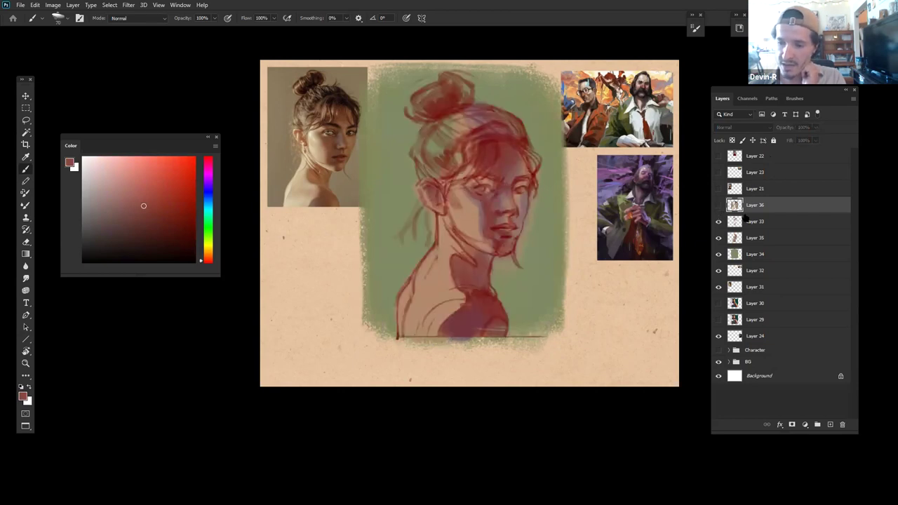
left_click(718, 222)
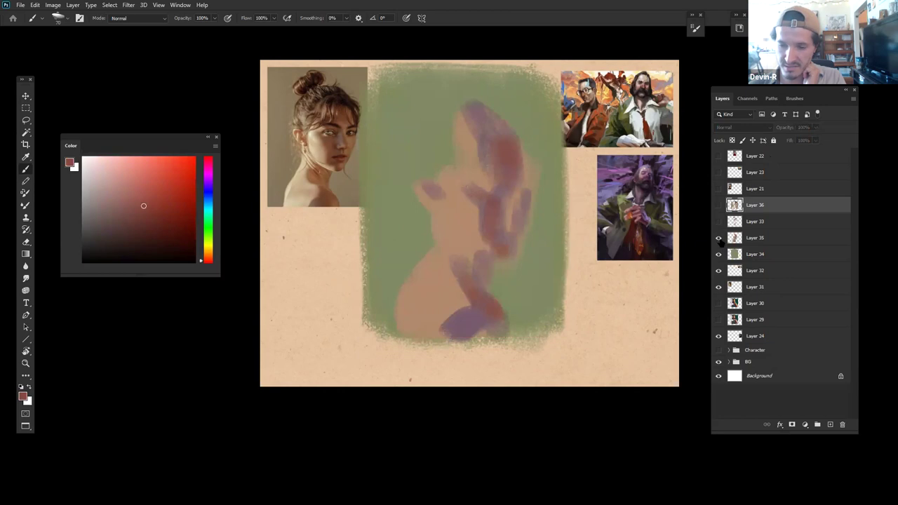
left_click(718, 238)
left_click(718, 238)
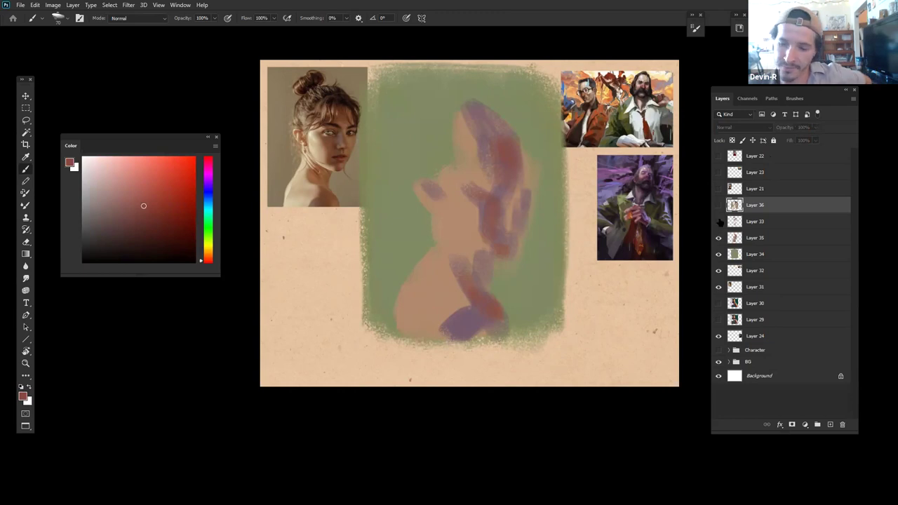
left_click(718, 222)
left_click_drag(718, 222, 719, 237)
left_click(718, 205)
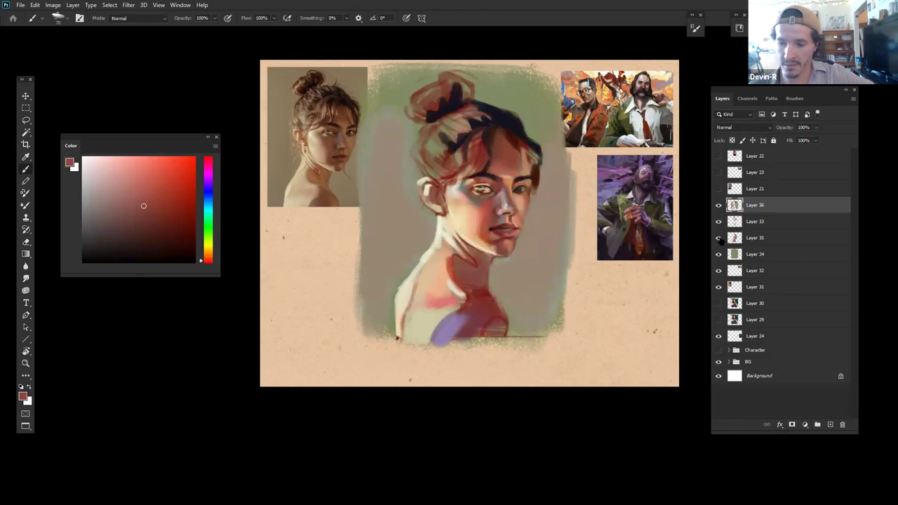
Step: Group Layer 36, Layer 33 and Layer 35 together
key("z")
left_click(538, 211)
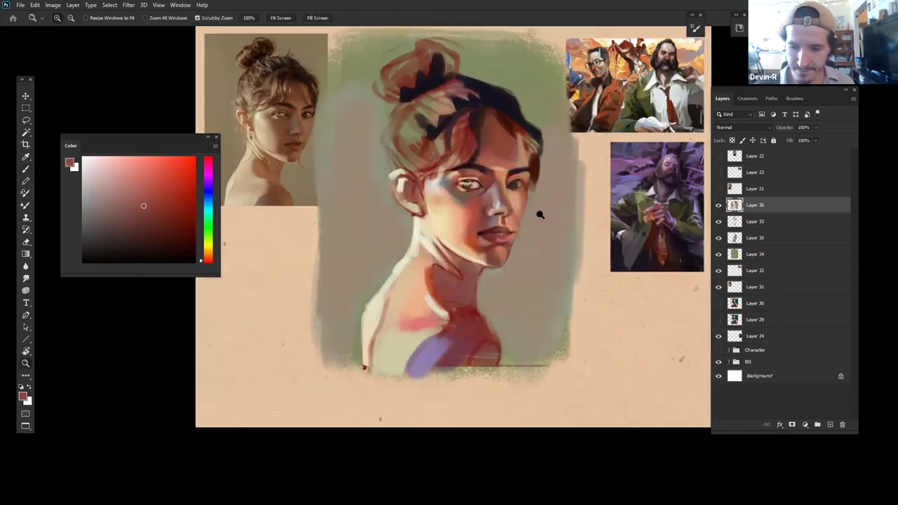
left_click(760, 237, "shift")
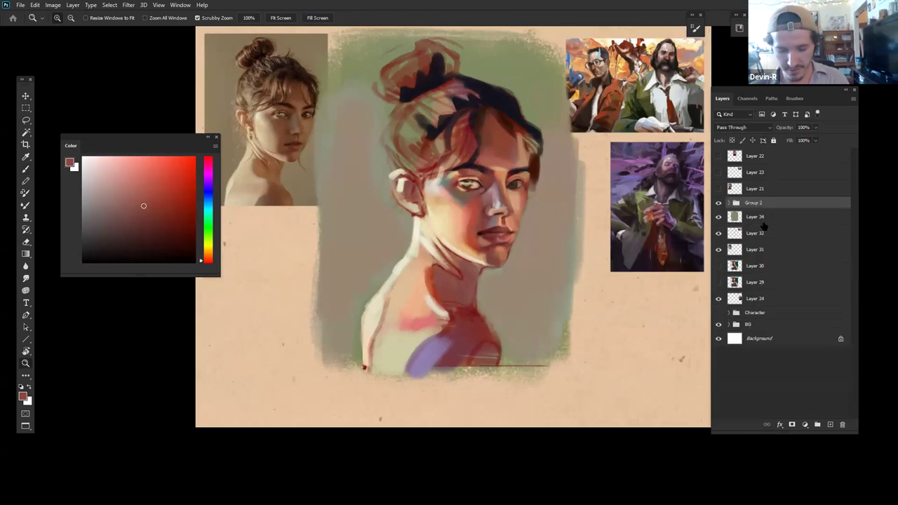
key("ctrl+g")
key("ctrl+shift+h")
key("h")
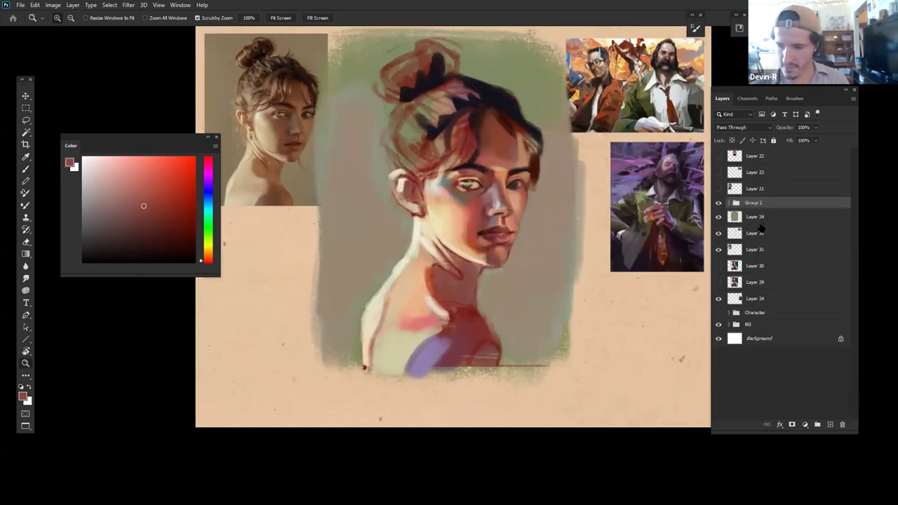
Step: Duplicate the new portrait group, merge the copy into a single layer and hide the original group
key("ctrl+j")
right_click(765, 203)
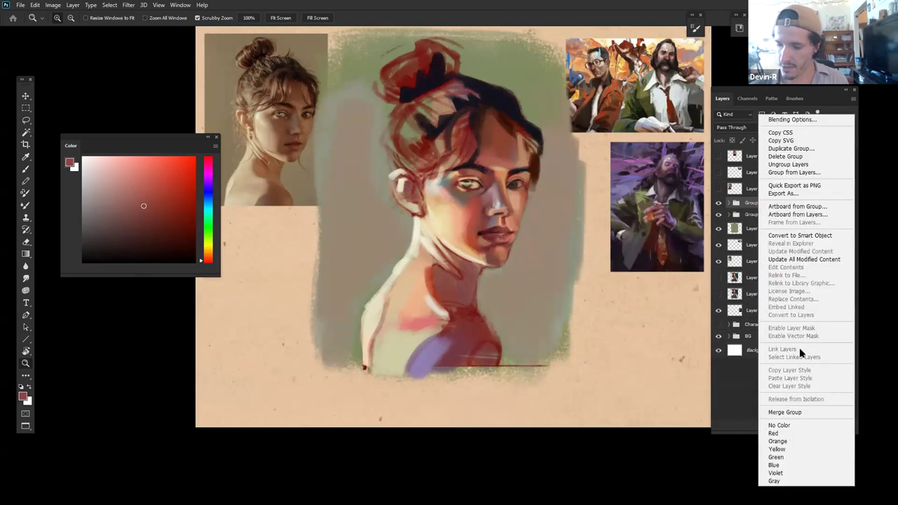
left_click(786, 412)
left_click(719, 219)
Step: Erase stray paint along the upper edge of the painted backdrop between the reference photo and the figure
scroll(541, 228, "down", 1)
mouse_move(541, 229)
left_mouse_down()
mouse_move(566, 220)
mouse_move(553, 228)
left_mouse_up()
key("e")
left_click_drag(355, 94, 354, 217)
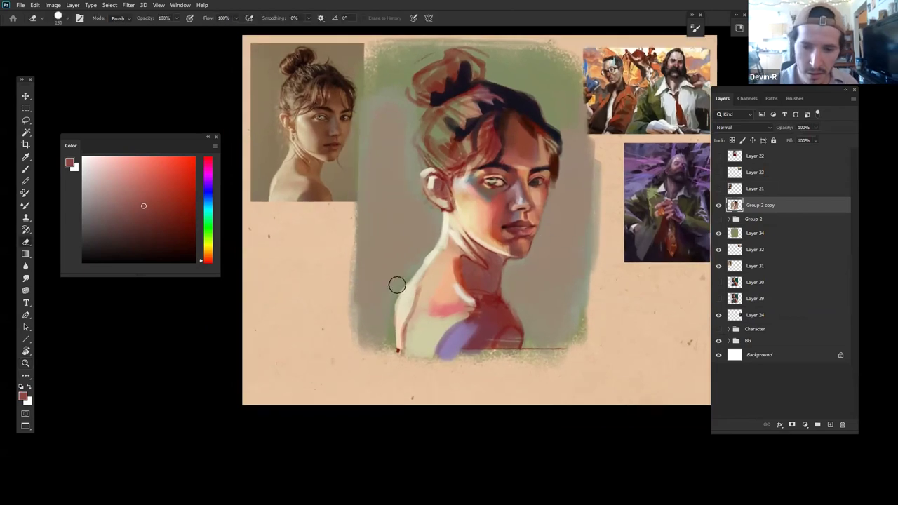
scroll(506, 280, "down", 1)
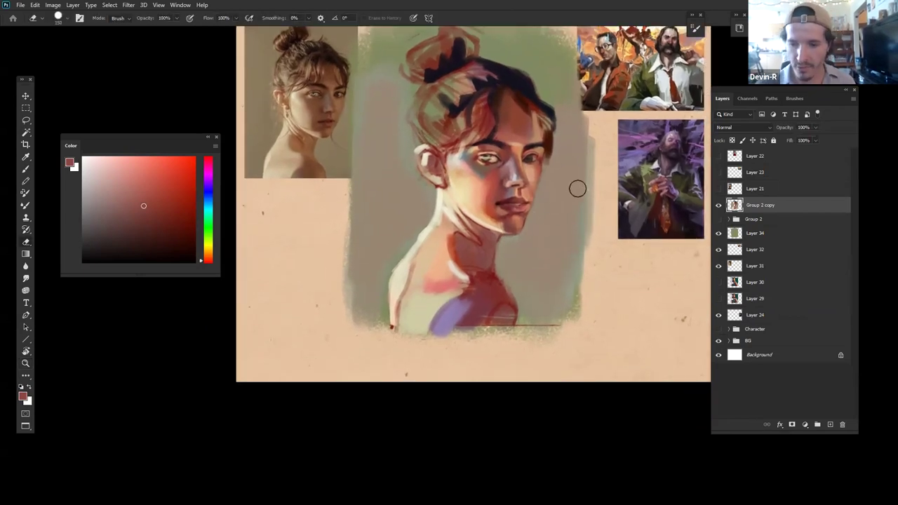
Step: Touch up the area around the far eye with warm brown and pale beige, reducing the brush size to 70
key("b")
left_click(539, 168, "alt")
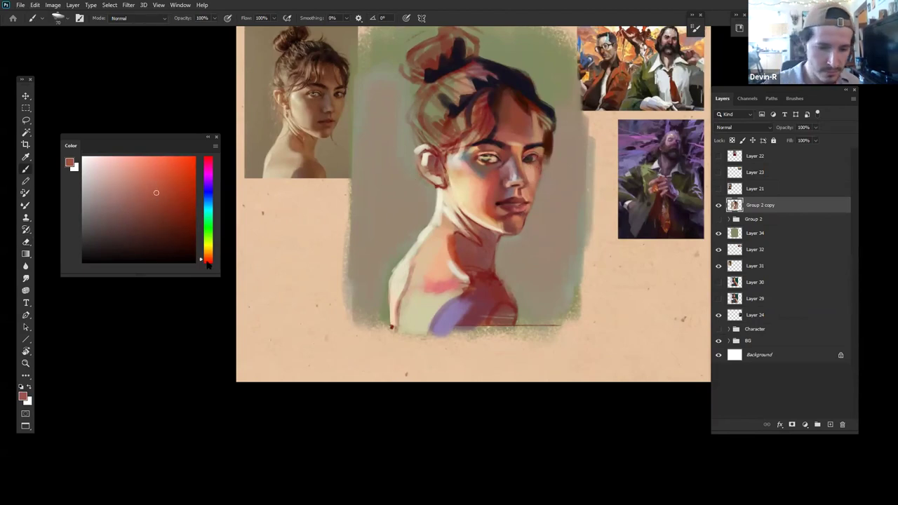
left_click_drag(206, 263, 206, 257)
left_click(140, 204)
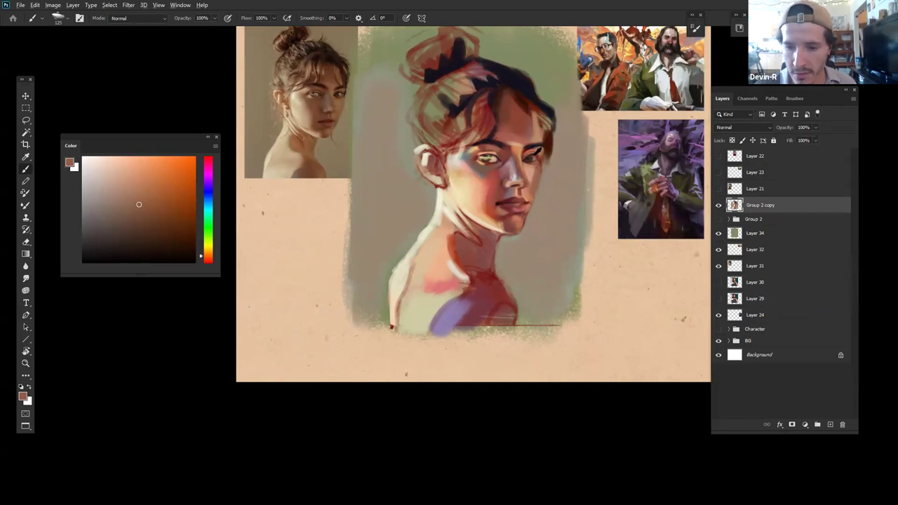
left_click_drag(126, 194, 111, 177)
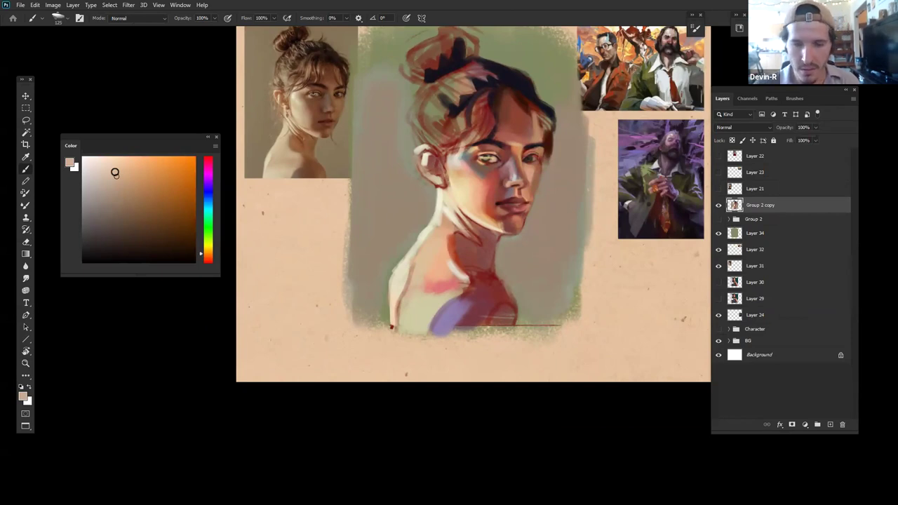
key("bracketleft")
key("bracketleft")
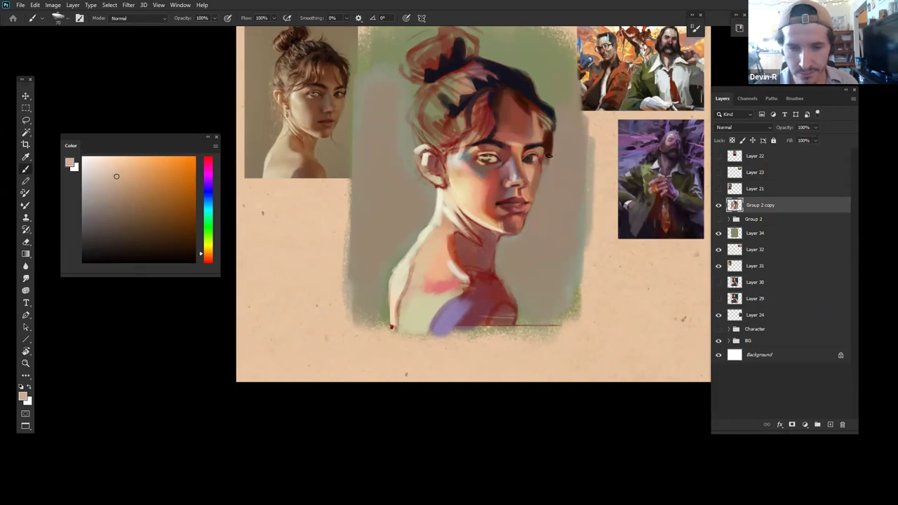
Step: Paint dark brown hair strands falling from the hairline over the far temple toward the eye
left_click(553, 135, "alt")
left_click_drag(537, 113, 542, 138)
left_click_drag(521, 99, 541, 138)
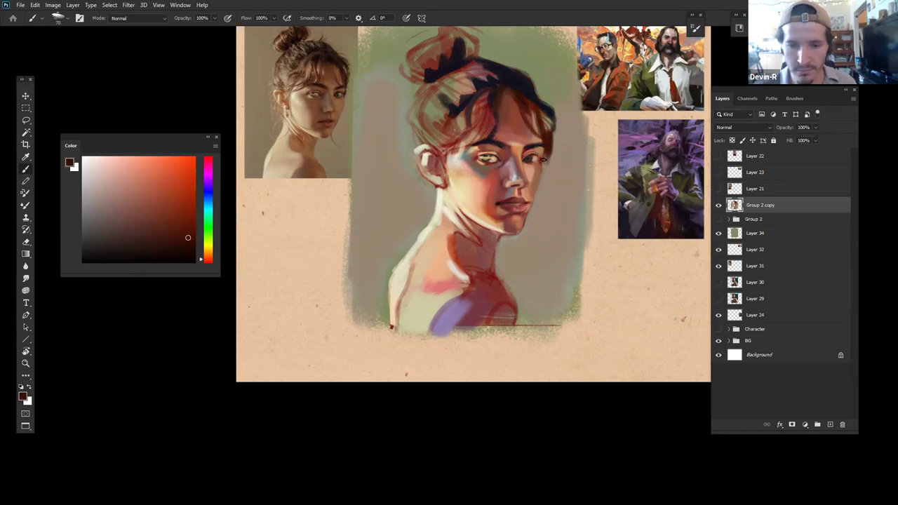
left_click_drag(544, 152, 534, 143)
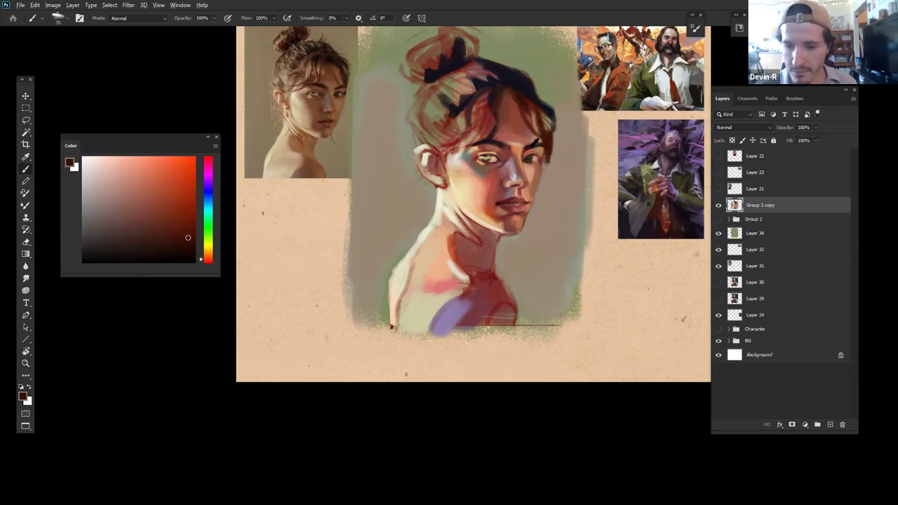
left_click(551, 143, "alt")
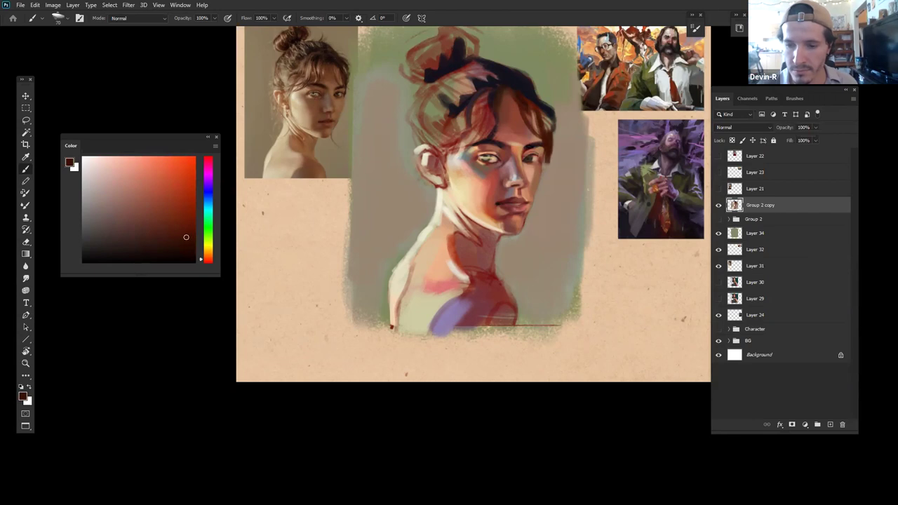
Step: Touch up the skin around the far eye with sampled browns, tan and light peach
mouse_move(525, 150)
left_mouse_down()
mouse_move(541, 146)
mouse_move(519, 158)
left_mouse_up()
left_click(539, 151, "alt")
left_click(538, 153, "alt")
left_click(528, 152, "alt")
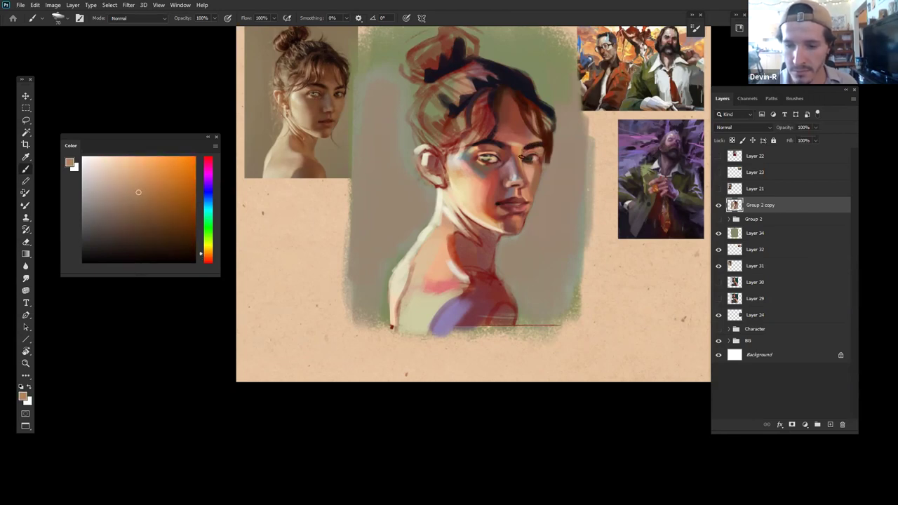
left_click(138, 181)
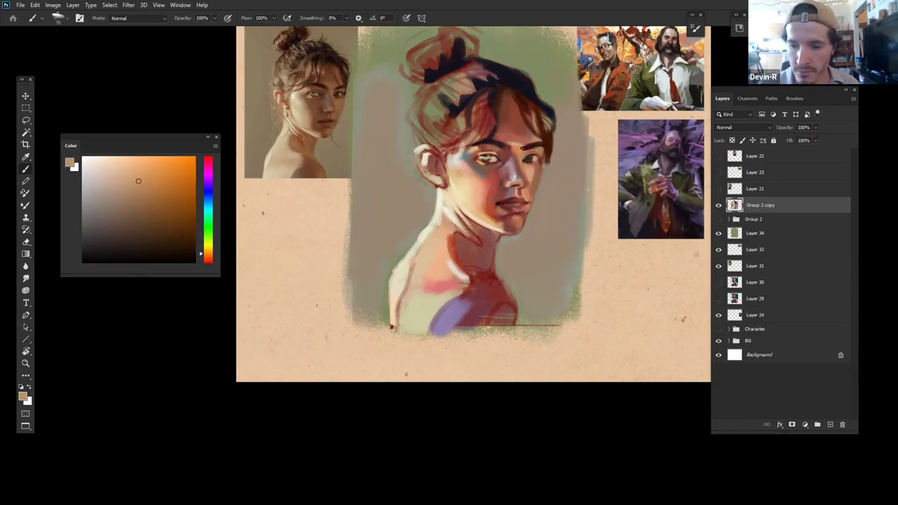
left_click(134, 161)
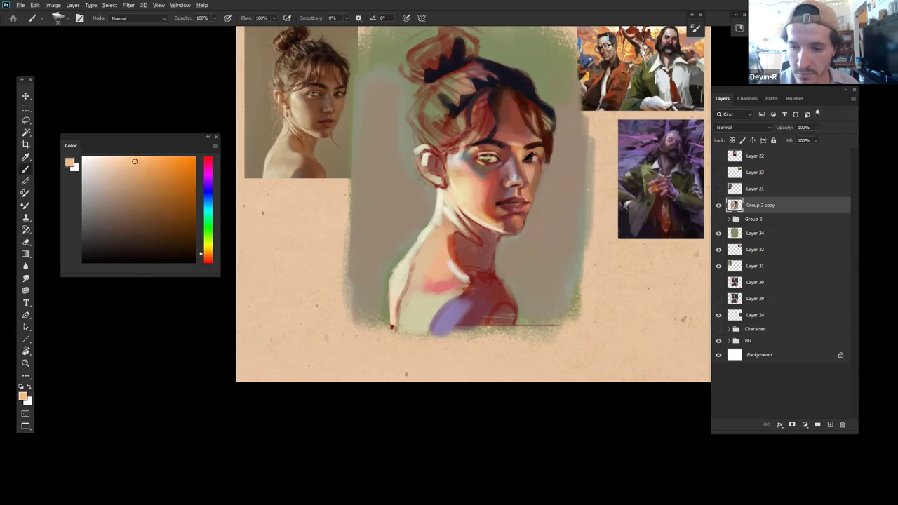
Step: Darken the iris and lower lid of the far eye with a sampled dark brown
left_click(525, 161, "alt")
key("z")
mouse_move(572, 186)
left_mouse_down()
mouse_move(533, 186)
mouse_move(623, 184)
left_mouse_up()
mouse_move(564, 194)
left_mouse_down()
mouse_move(579, 225)
mouse_move(595, 226)
left_mouse_up()
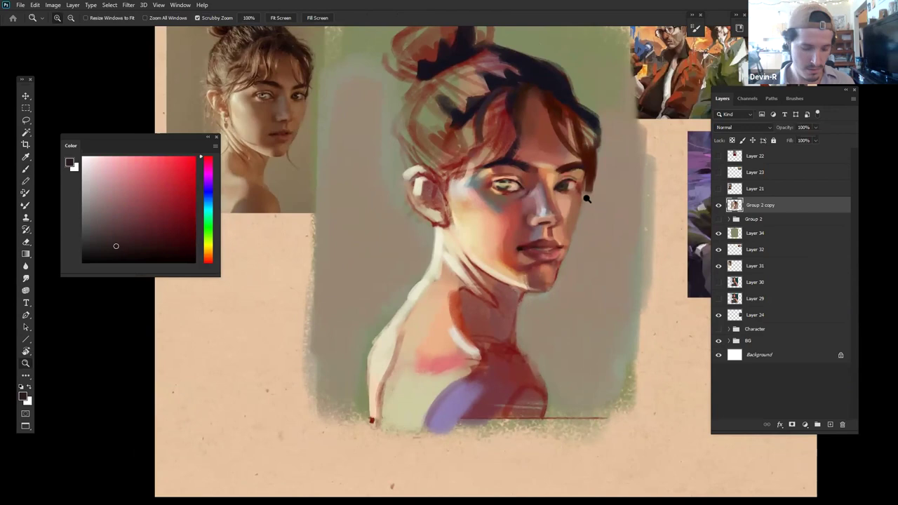
key("b")
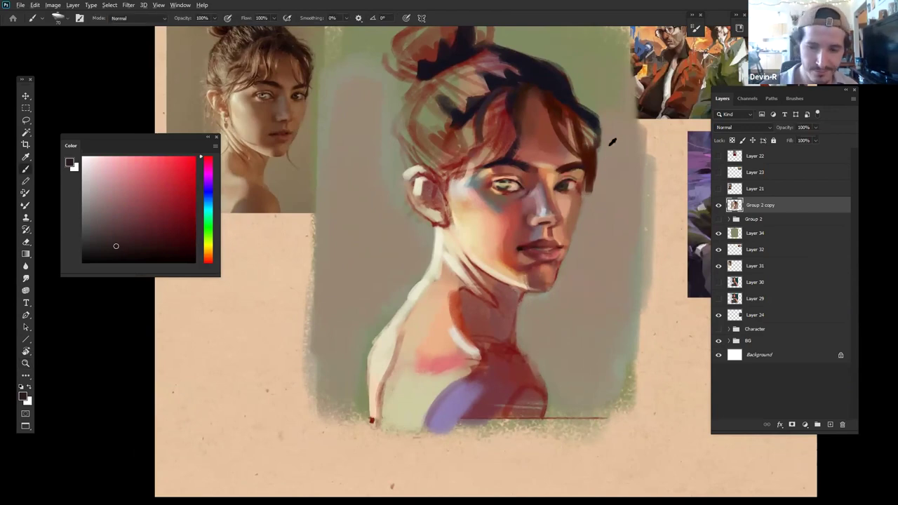
left_click_drag(572, 186, 566, 189)
Step: Paint the lower lid and upper cheek beneath the far eye with light orange and rust brown
left_click(571, 188, "alt")
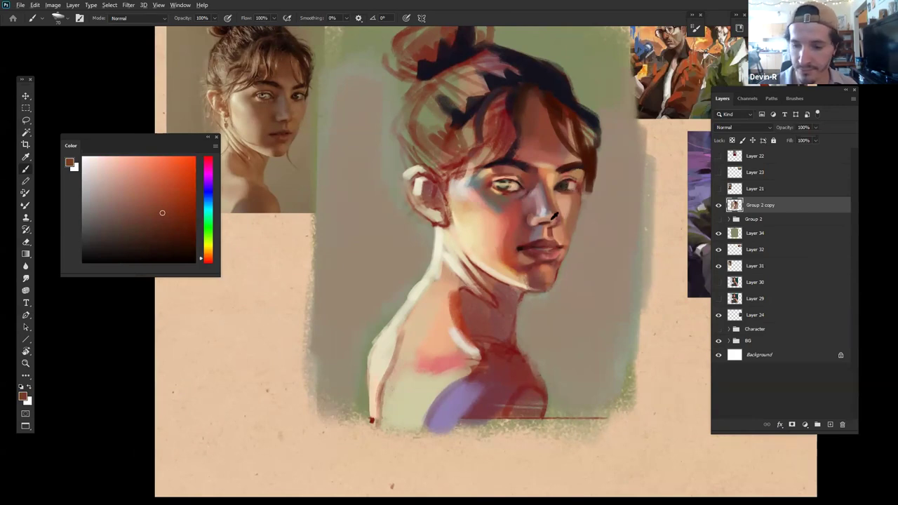
left_click_drag(162, 213, 148, 167)
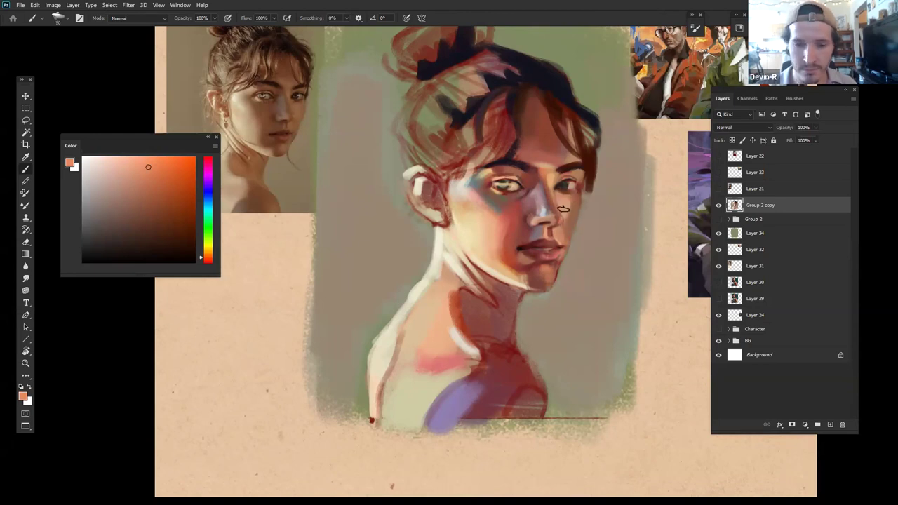
left_click(559, 180, "alt")
left_click(156, 198)
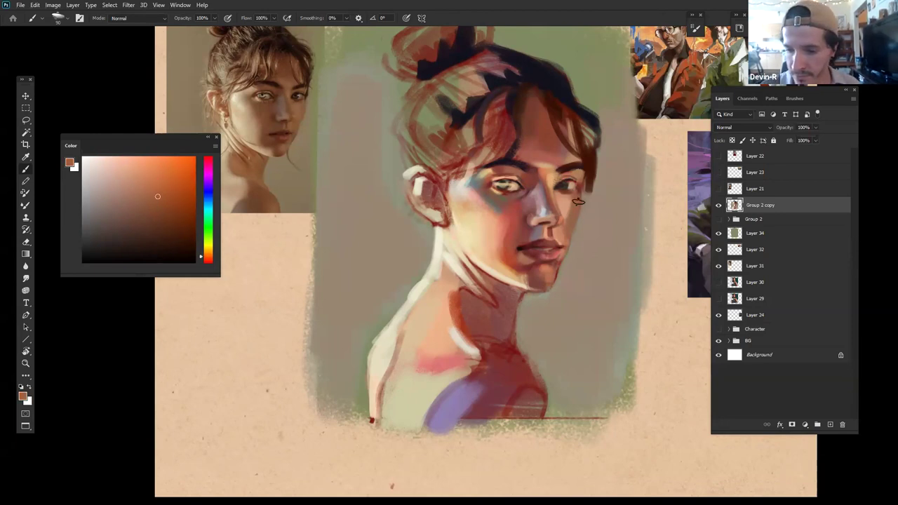
Step: Refine the edges of the far eye with sampled beige and dark brown using a smaller brush
left_click(573, 181, "alt")
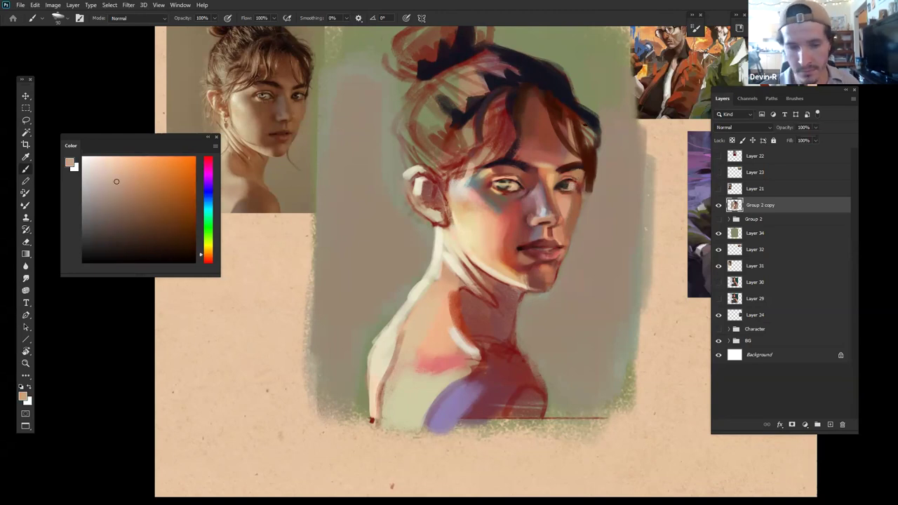
left_click(565, 183, "alt")
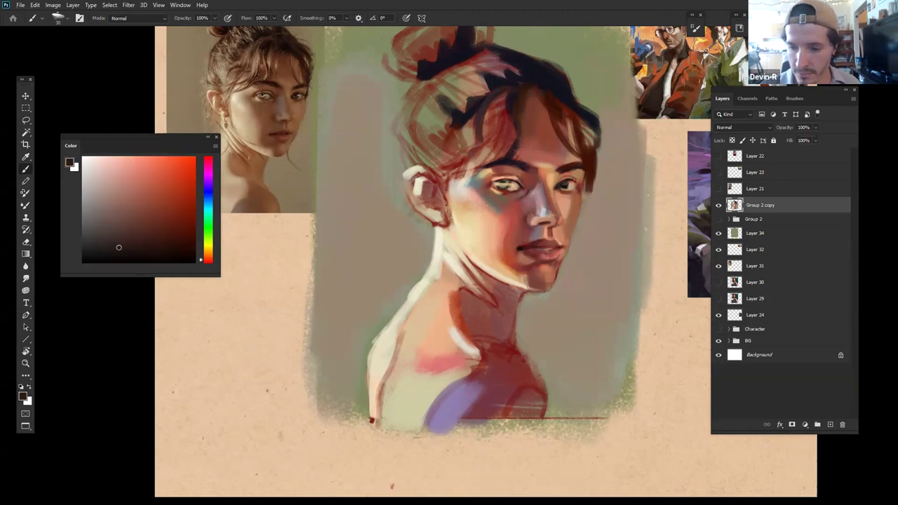
key("z")
mouse_move(611, 237)
left_mouse_down()
mouse_move(615, 169)
mouse_move(603, 204)
mouse_move(608, 226)
mouse_move(627, 210)
left_mouse_up()
key("b")
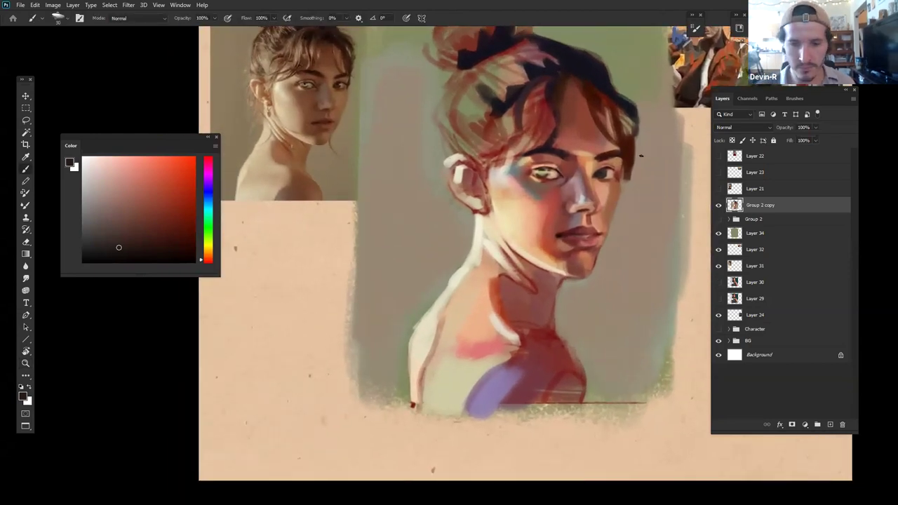
Step: Warm the cheek below the far eye with salmon and peach skin tones
left_click(609, 191, "alt")
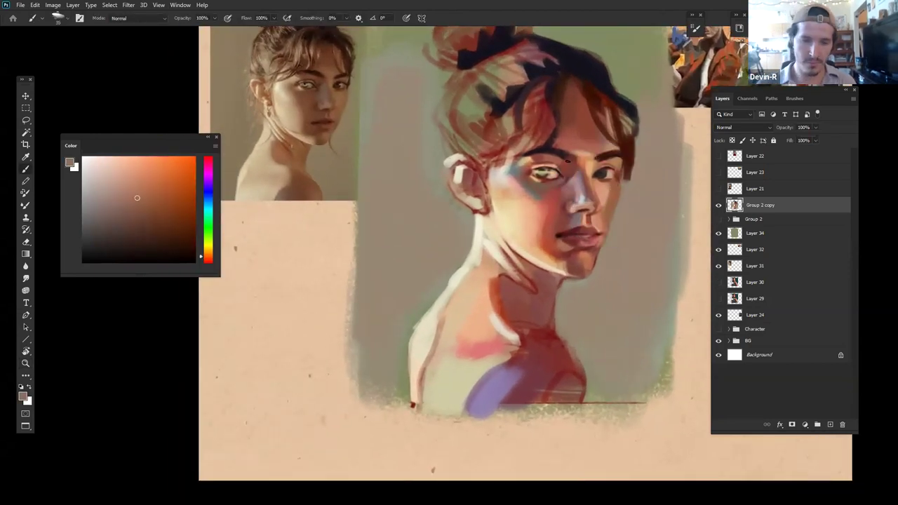
left_click_drag(134, 197, 157, 164)
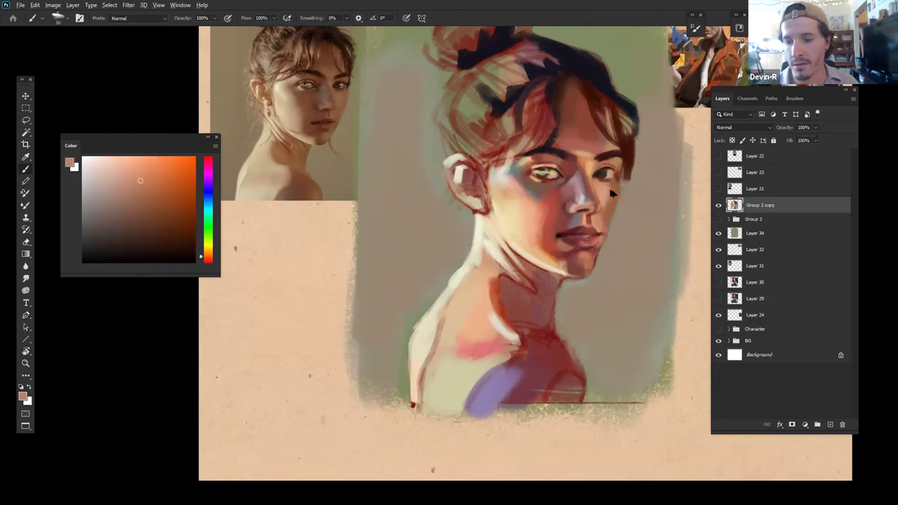
left_click(607, 186, "alt")
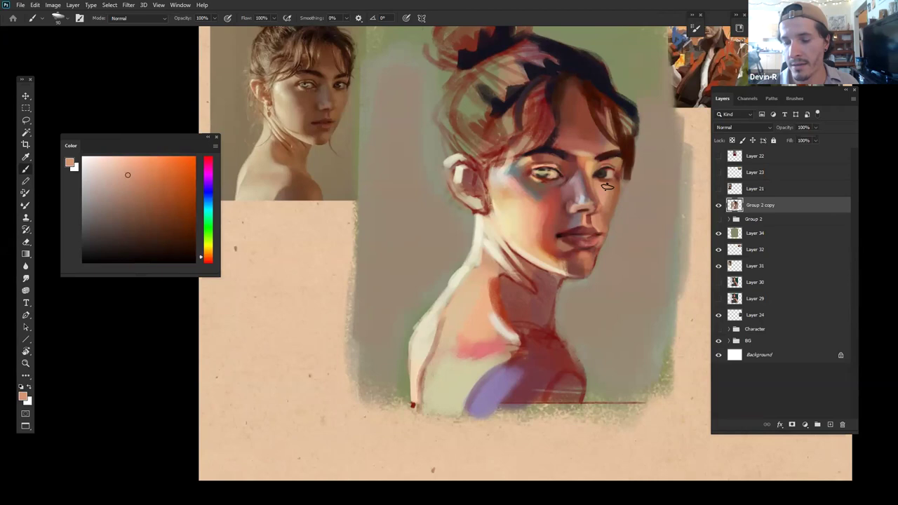
left_click(602, 234, "alt")
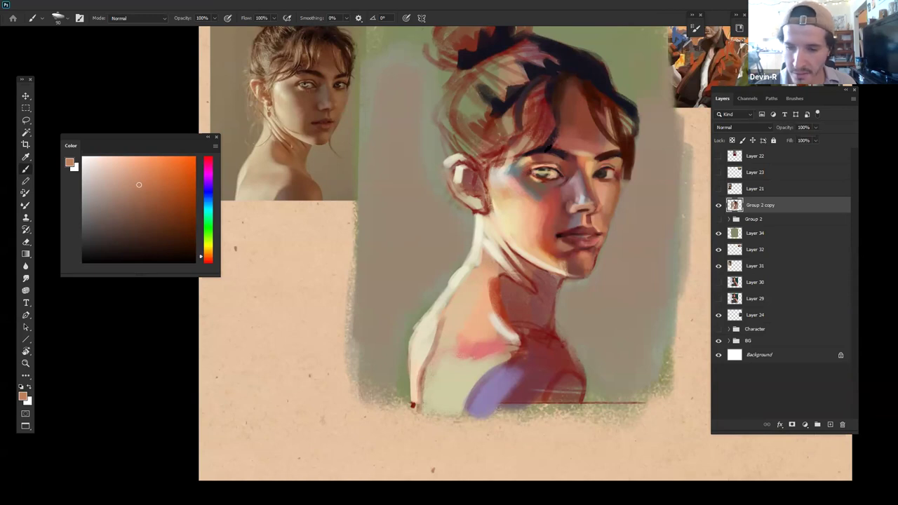
Step: Rework the inner end of the far eyebrow with a sampled dark reddish brown
left_click(536, 156, "alt")
left_click(583, 150, "alt")
left_click(615, 148, "alt")
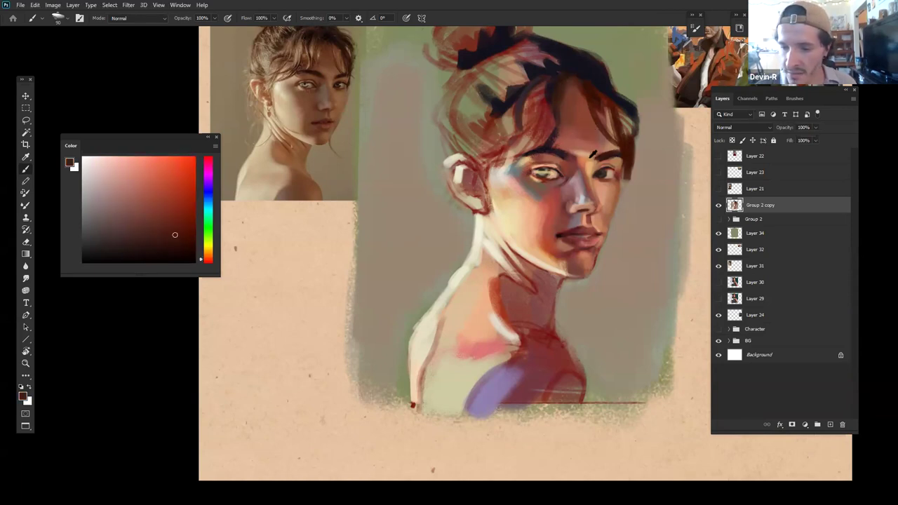
Step: Refine the nose bridge and tip with sampled peach and muted reddish brown
left_click(587, 170, "alt")
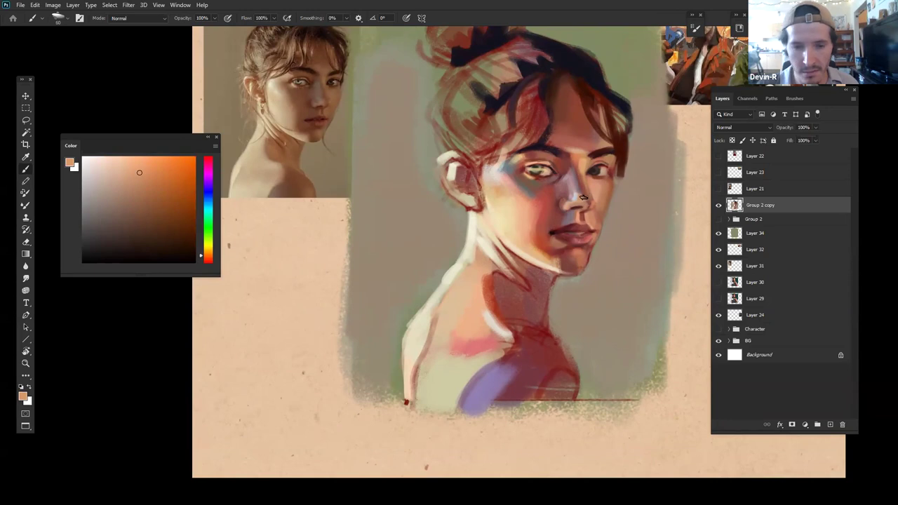
left_click(581, 192, "alt")
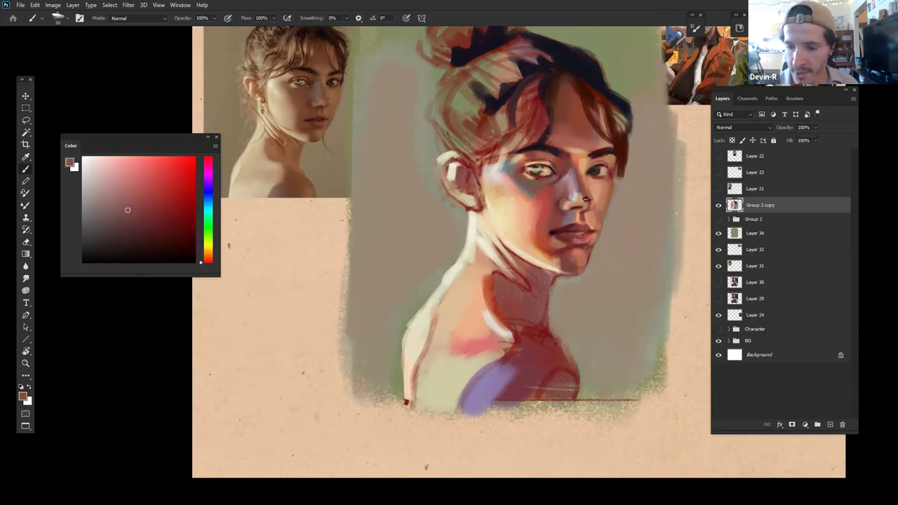
key("z")
left_click_drag(630, 223, 650, 213)
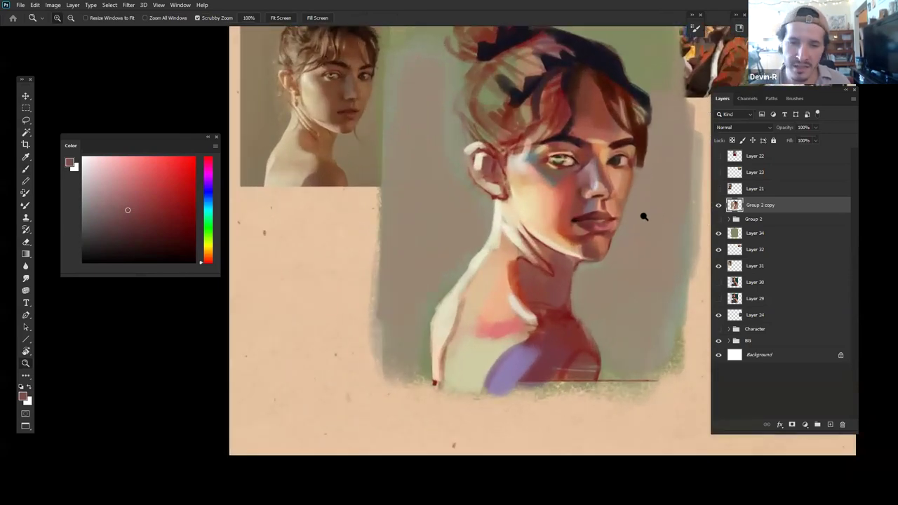
key("b")
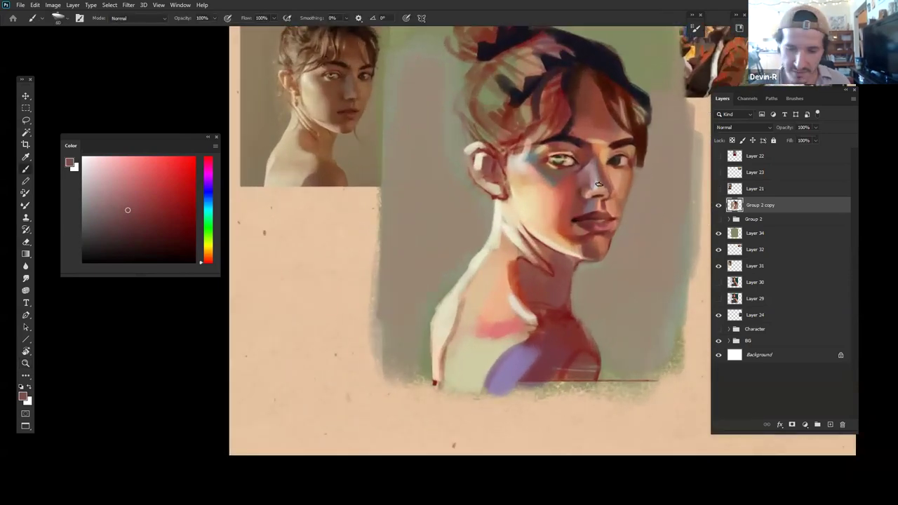
Step: Sample light pink from the near cheek and enlarge the brush to 200 for painting the skin beneath the near eye
left_click(546, 183, "alt")
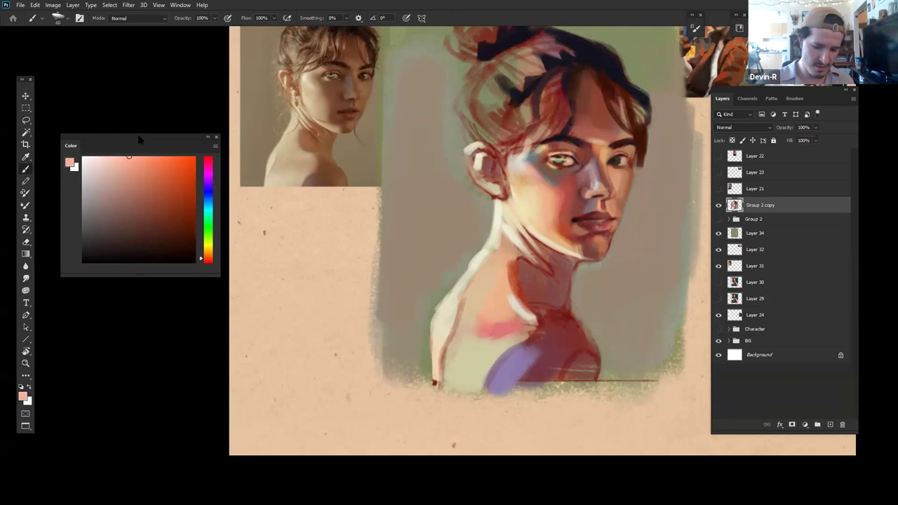
key("bracketright")
key("bracketright")
key("bracketright")
key("bracketright")
key("bracketright")
key("bracketright")
key("bracketright")
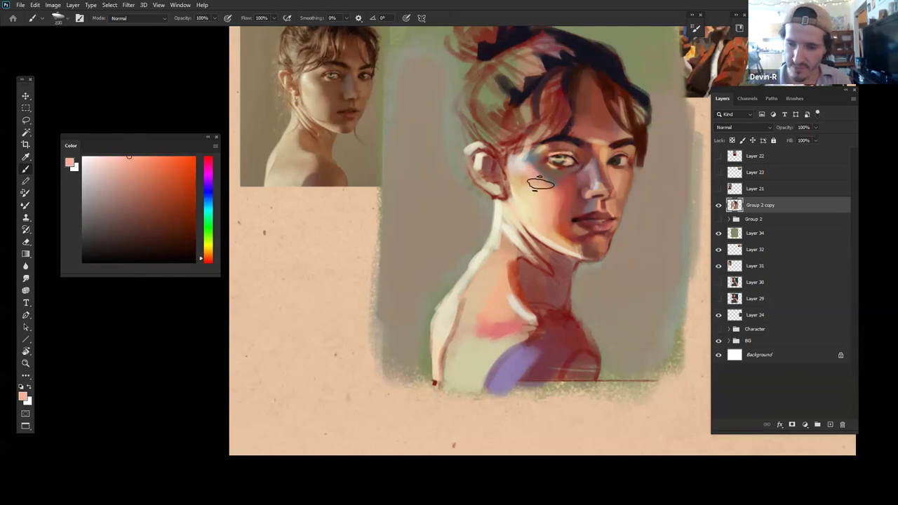
left_click_drag(622, 225, 611, 247)
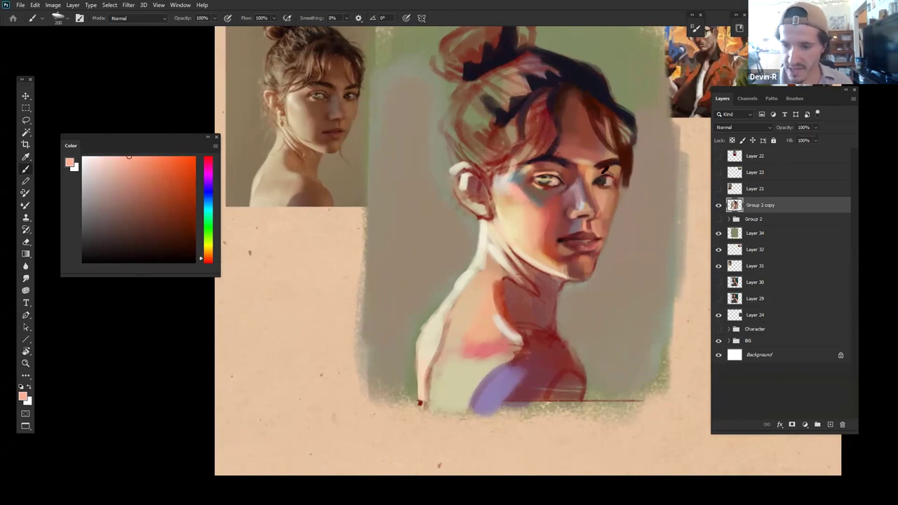
Step: Redefine the far eye's iris, lids and outer corner with very dark brown and muted purplish brown
left_click(603, 182, "alt")
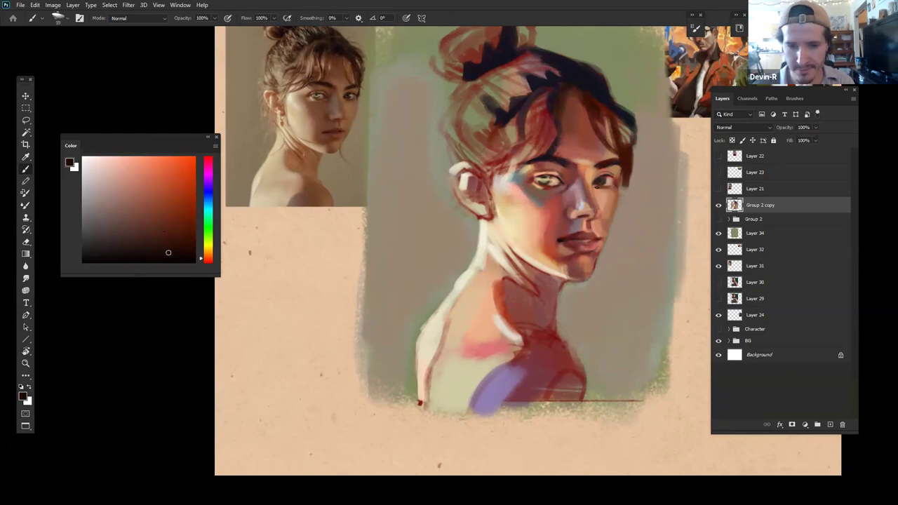
left_click_drag(610, 183, 615, 181)
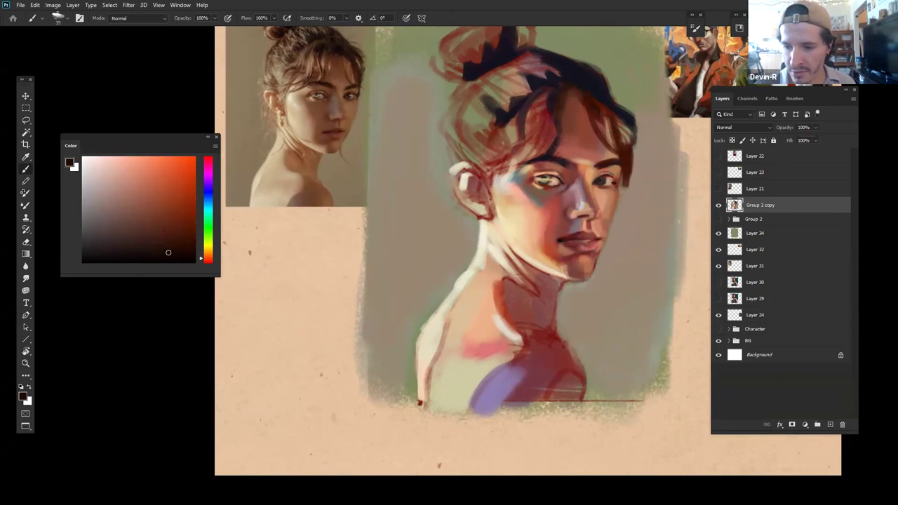
left_click_drag(611, 169, 604, 175)
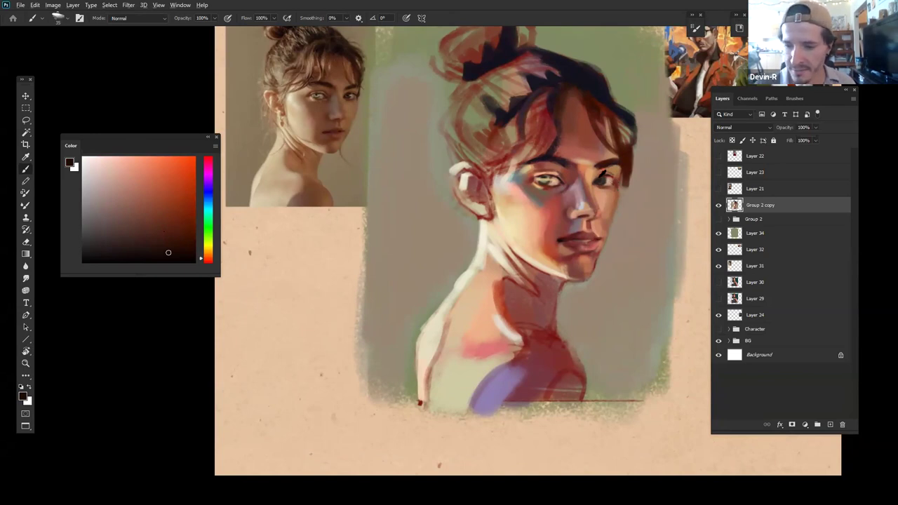
left_click(139, 225)
left_click(601, 183, "alt")
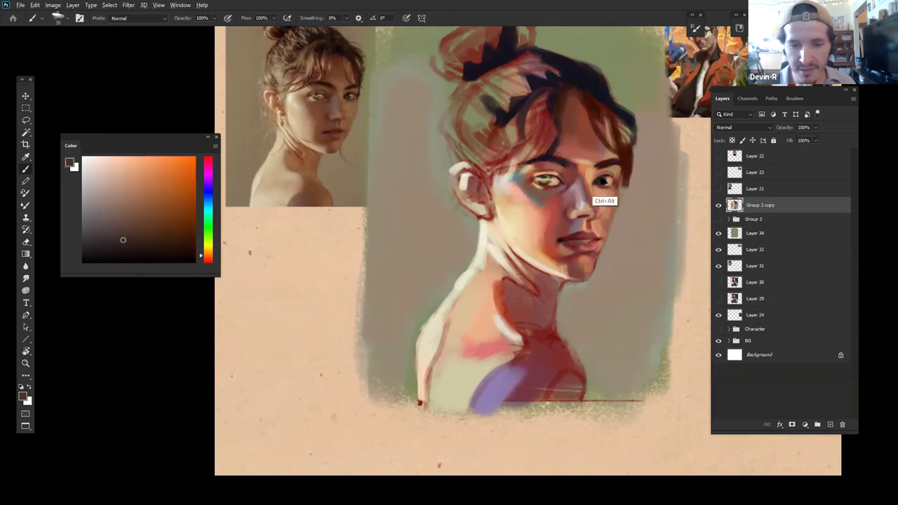
left_click(604, 176, "alt")
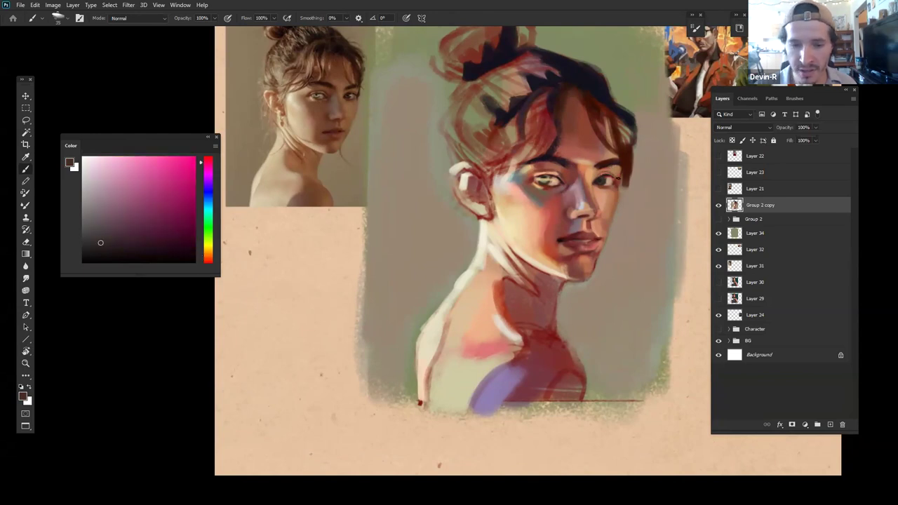
left_click_drag(611, 175, 625, 183)
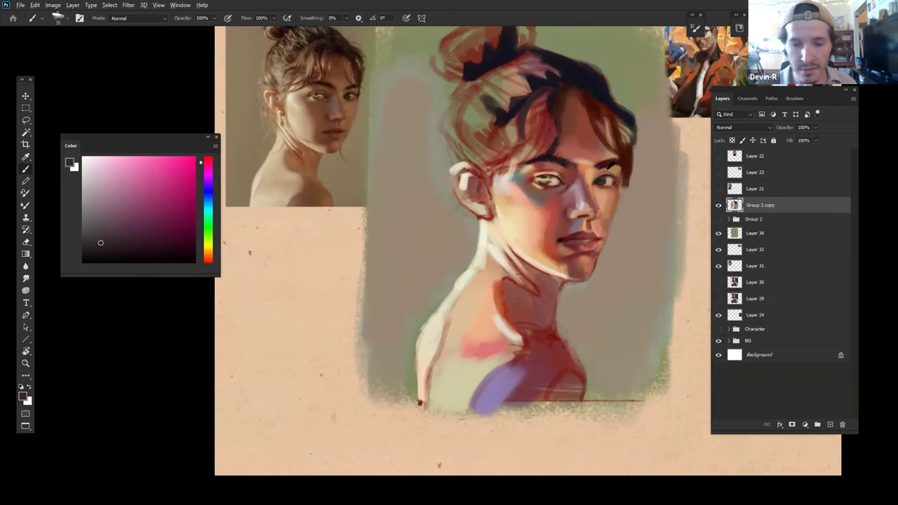
left_click_drag(610, 161, 595, 163)
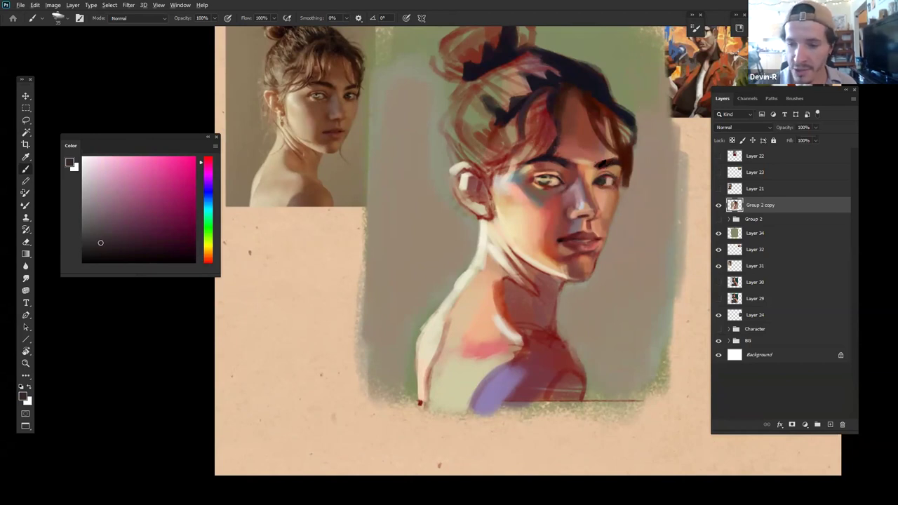
Step: Blend the skin between the eyebrows and along the nose bridge with sampled reddish brown, orange and peach tones
left_click(595, 168, "alt")
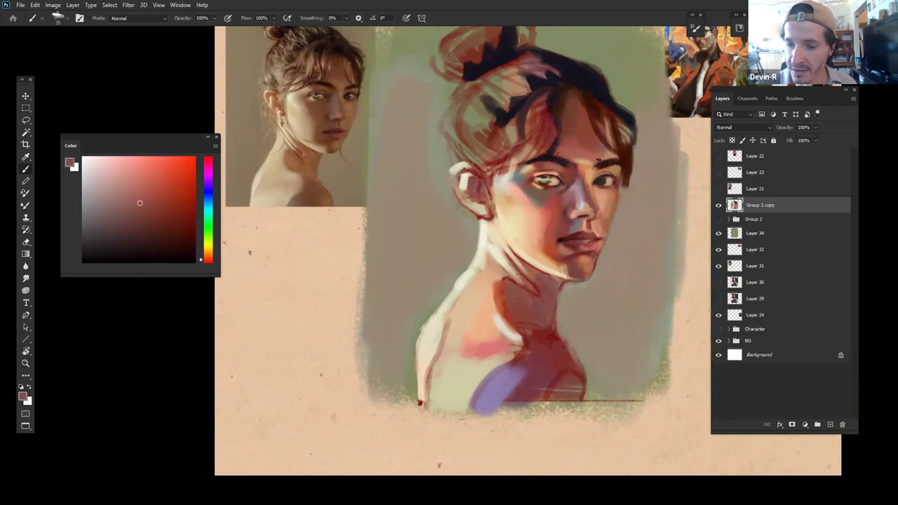
mouse_move(602, 166)
left_mouse_down()
mouse_move(591, 167)
mouse_move(600, 162)
left_mouse_up()
left_click(593, 166, "alt")
left_click(598, 162, "alt")
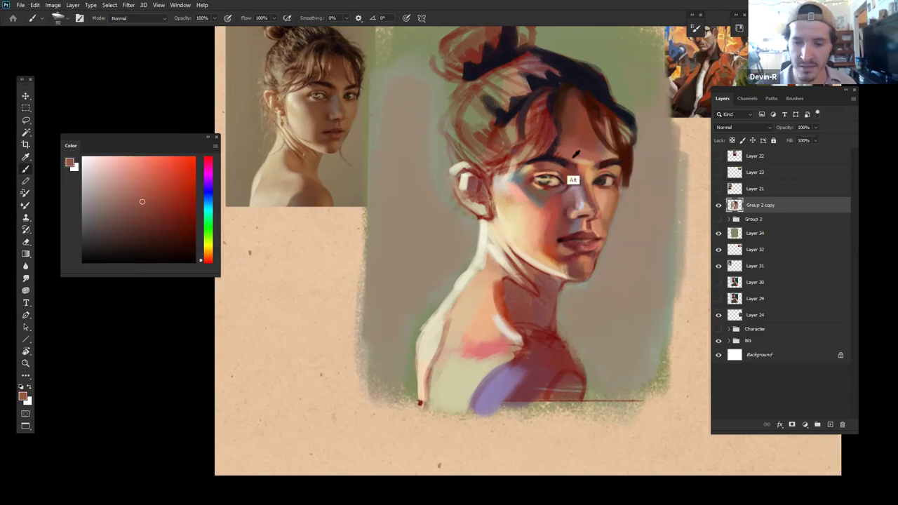
left_click(588, 169, "alt")
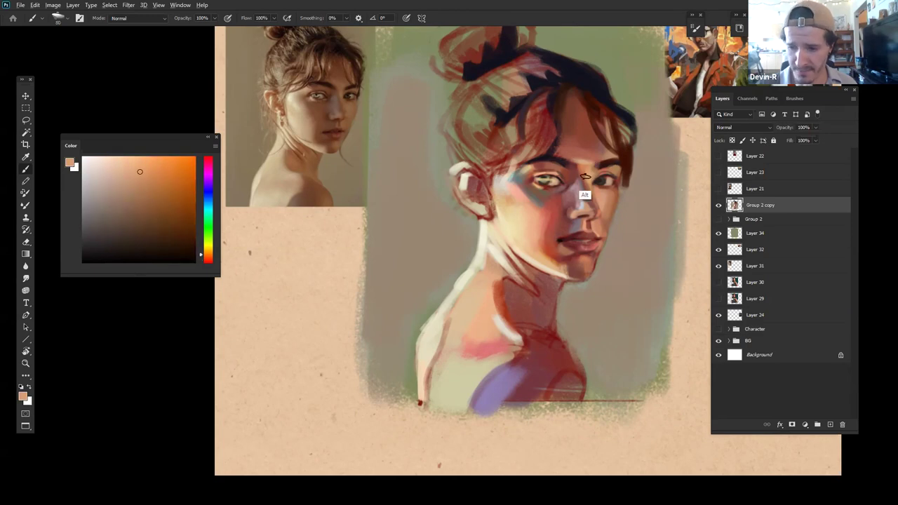
left_click(582, 176, "alt")
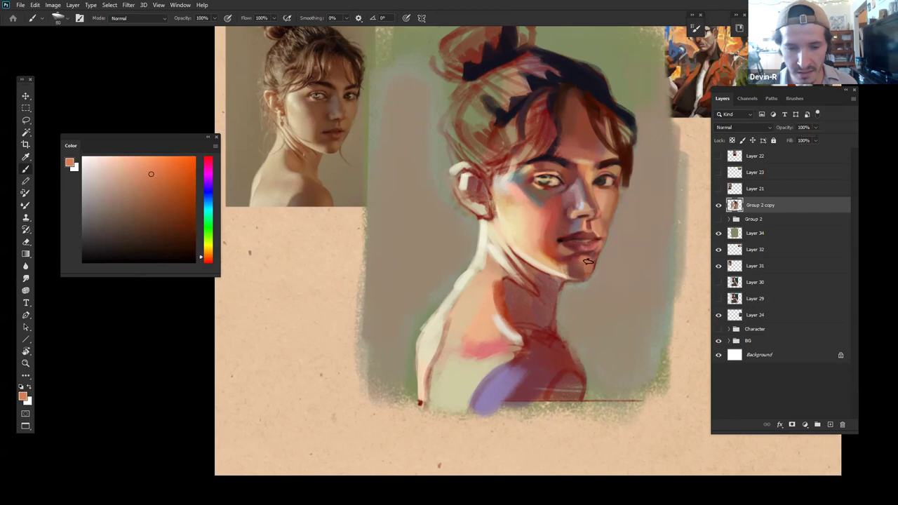
left_click(590, 170, "alt")
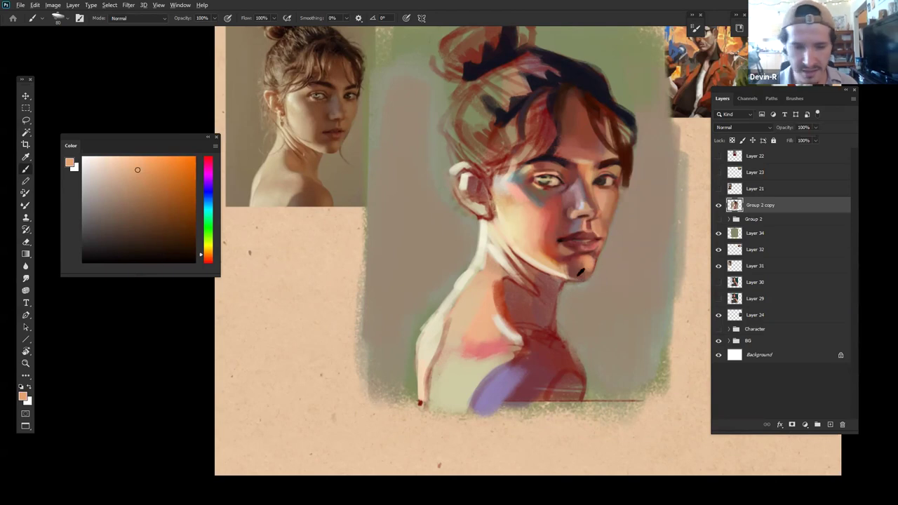
Step: Shape the chin's shadow with sampled dark brown and a more saturated, lighter reddish brown
left_click(580, 272, "alt")
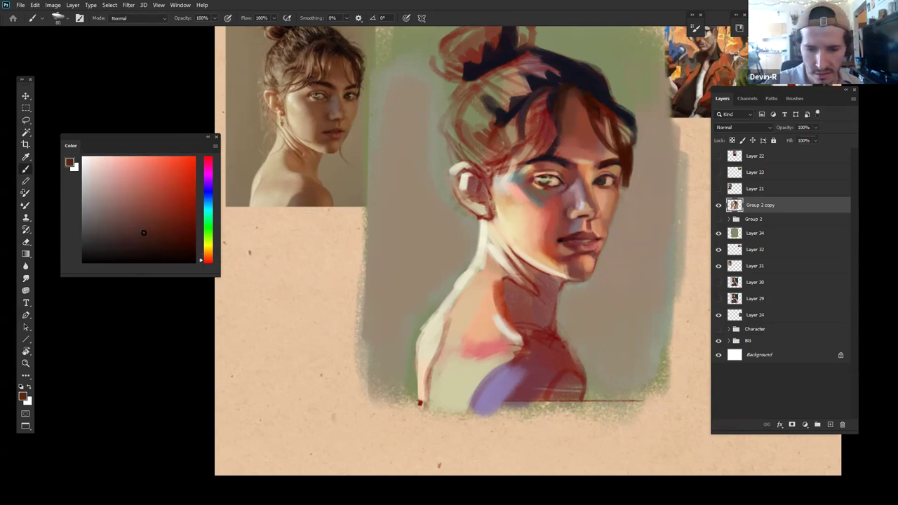
left_click(143, 233)
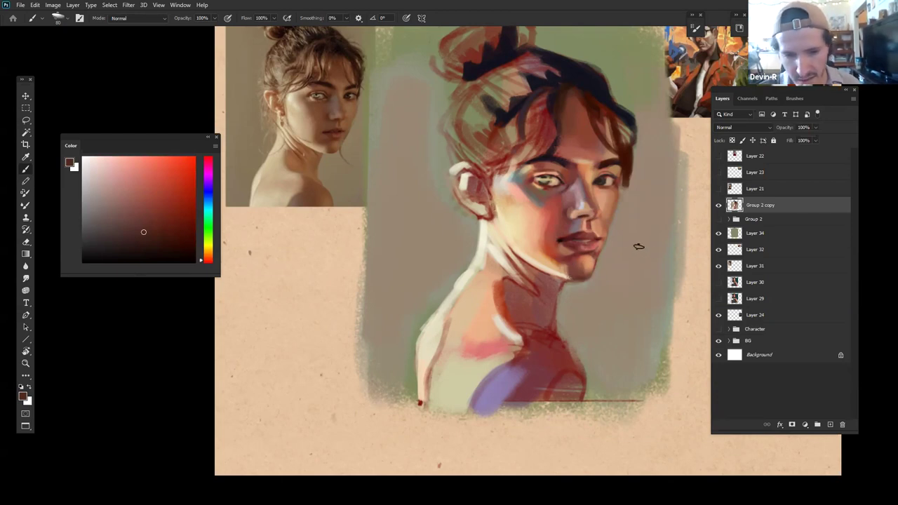
left_click(161, 213)
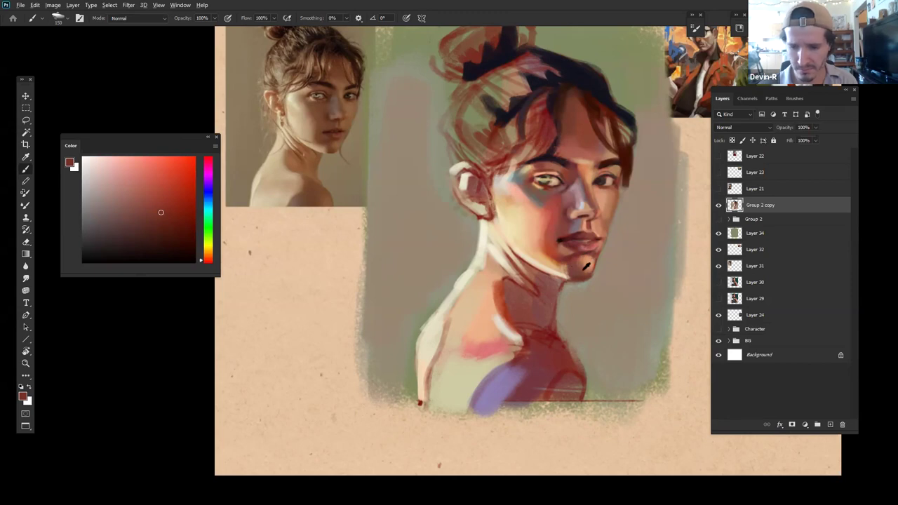
left_click(579, 265, "alt")
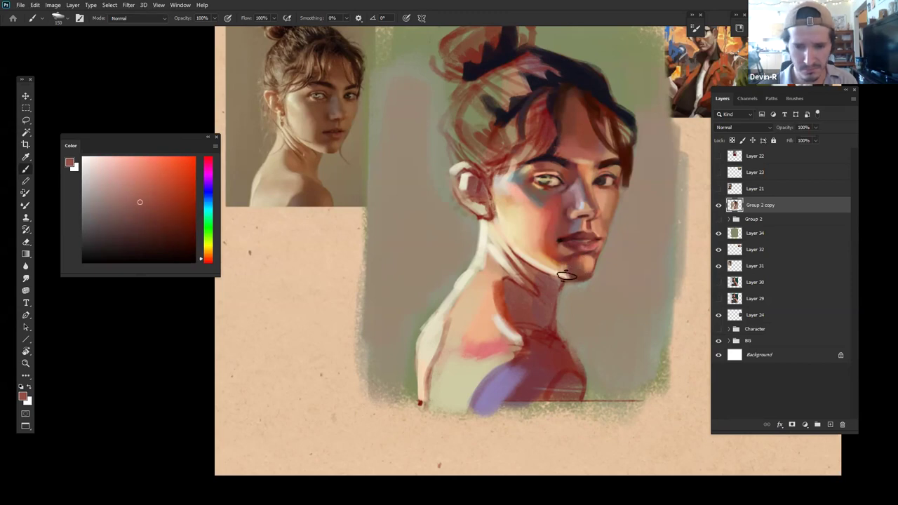
Step: Blend the skin above the lip and around the chin with sampled tan orange and muted reddish brown
left_click(570, 233, "alt")
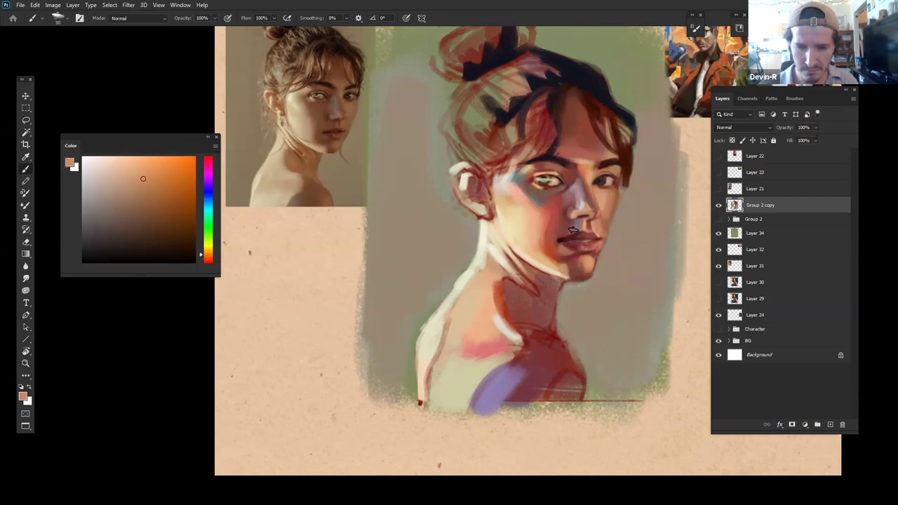
left_click(570, 263, "alt")
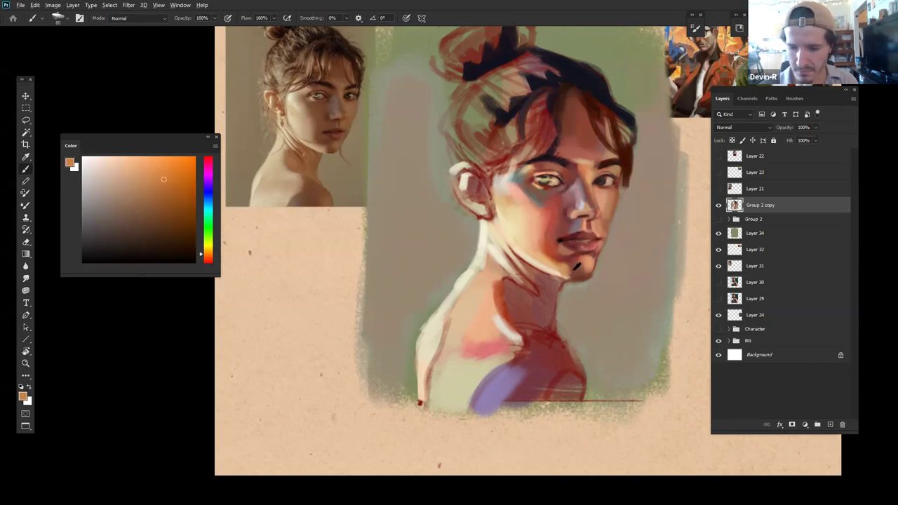
left_click(572, 265, "alt")
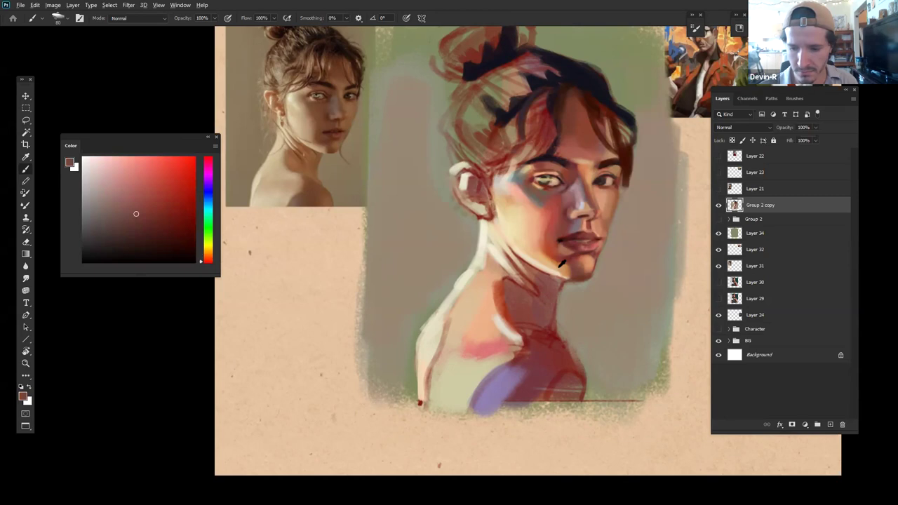
left_click(566, 276, "alt")
key("z")
left_click_drag(604, 284, 552, 307)
left_click(553, 307)
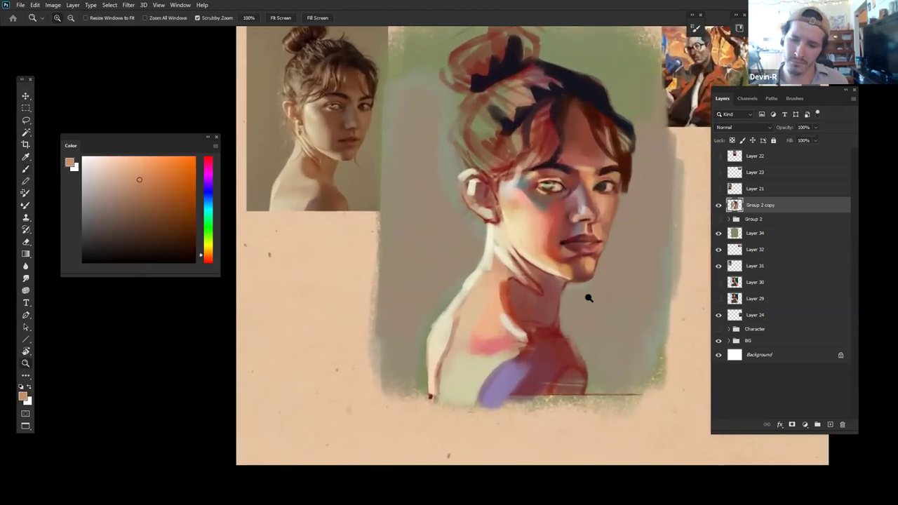
key("b")
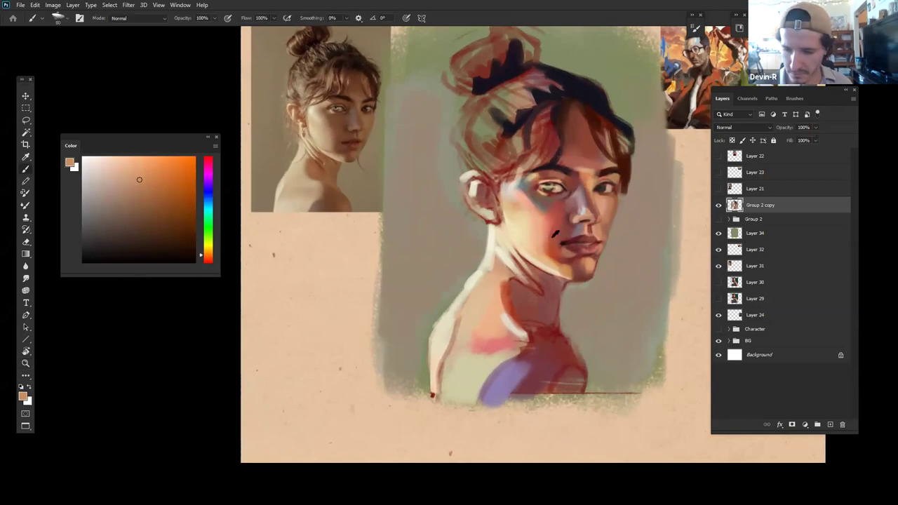
Step: Refine the shadow edge beside the mouth with sampled reddish browns, and choose a muted greyish mauve with the brush at 200
left_click(546, 237, "alt")
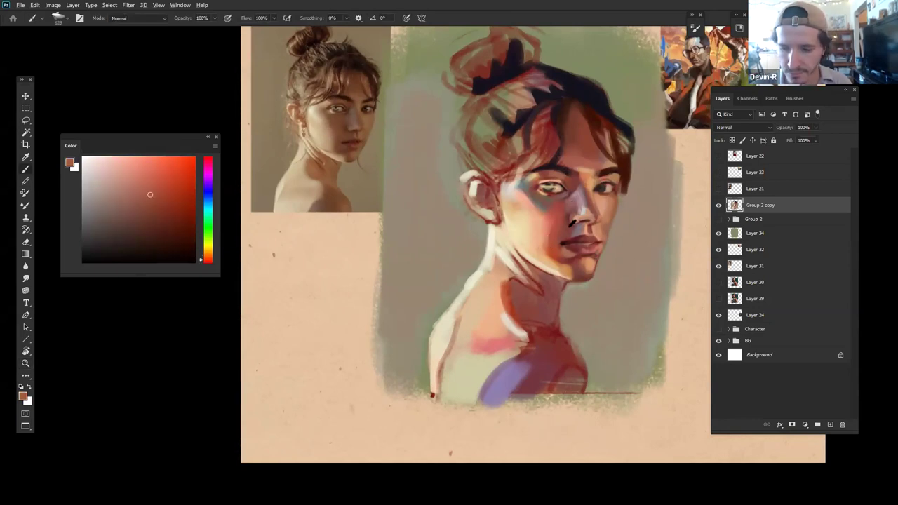
left_click(570, 225, "alt")
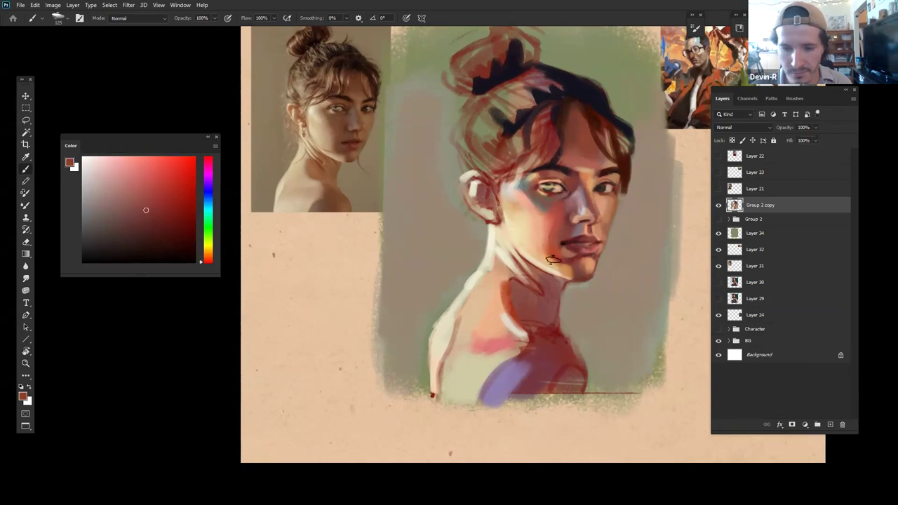
left_click(303, 204, "alt")
left_click(88, 211)
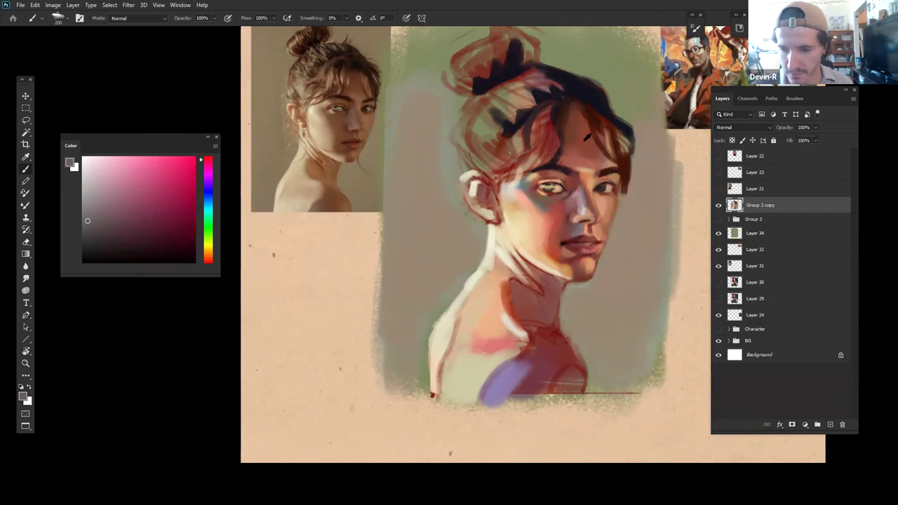
Step: Work the hair near the forehead with sampled dark brown and the lit neck and back with pale cream
left_click(499, 124, "alt")
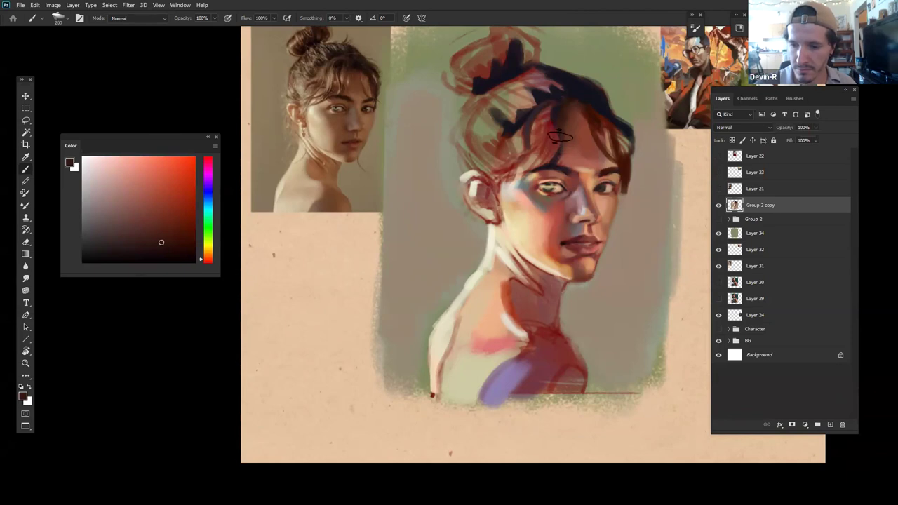
left_click_drag(611, 271, 588, 246)
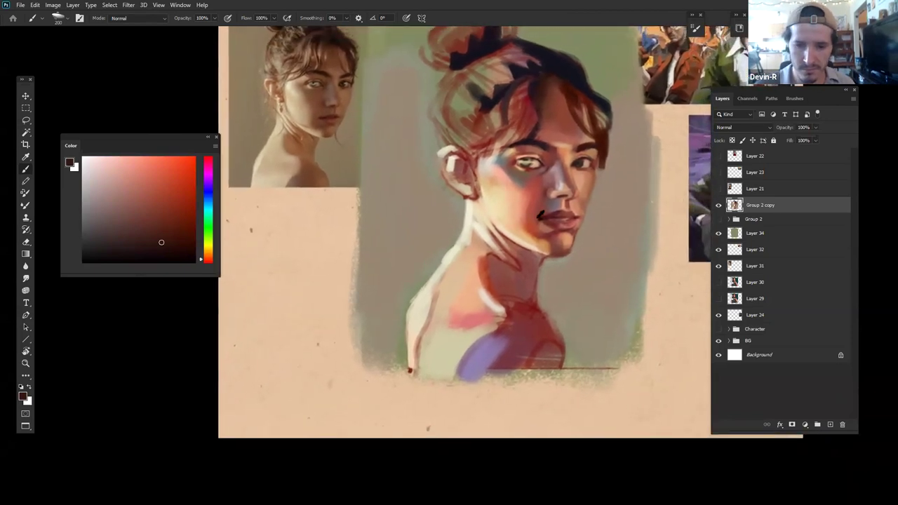
left_click(483, 189, "alt")
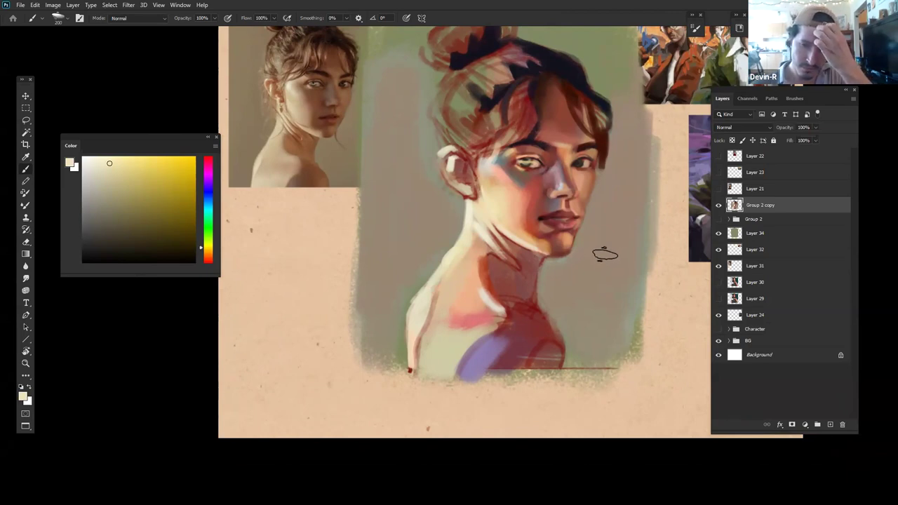
left_click_drag(564, 237, 558, 243)
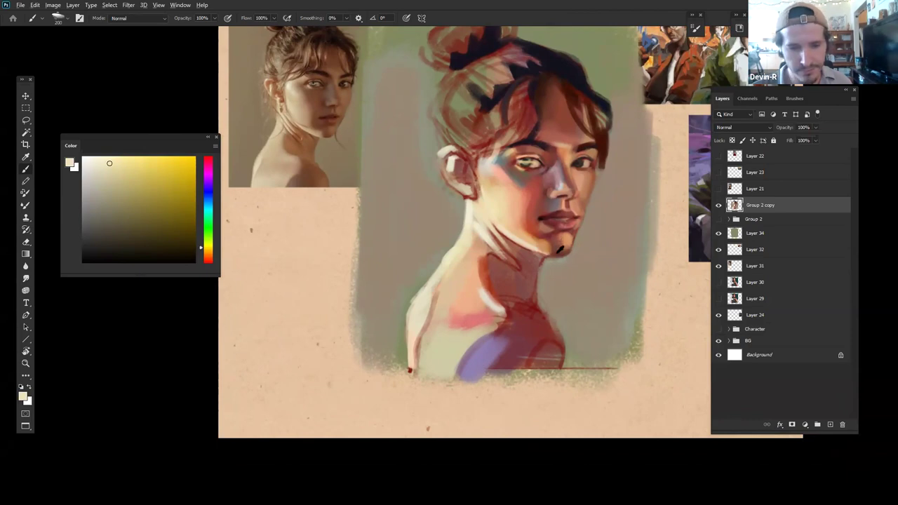
Step: Rework the chin with sampled peach and a lightened muted red, reducing the brush size to 125
left_click(560, 240, "alt")
left_click(561, 240, "alt")
key("bracketright")
key("bracketright")
key("bracketright")
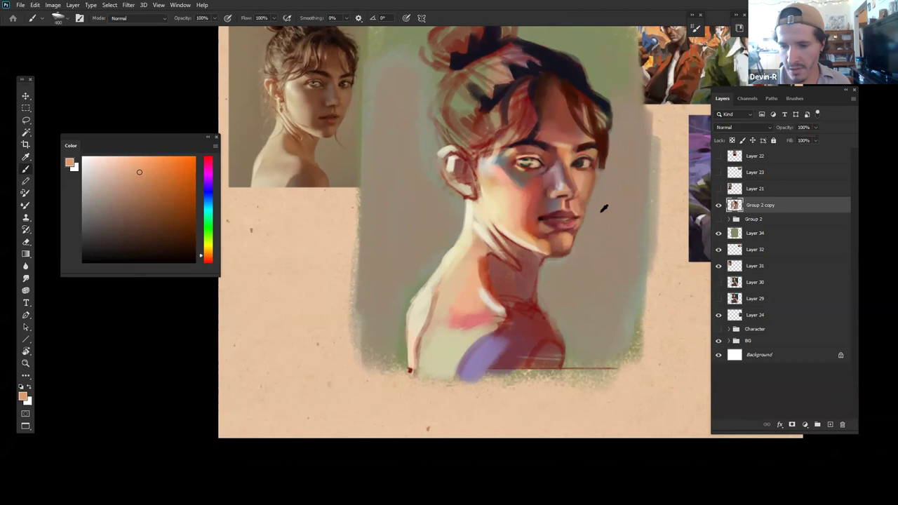
key("bracketleft")
key("bracketleft")
key("bracketleft")
key("bracketleft")
key("bracketleft")
key("bracketleft")
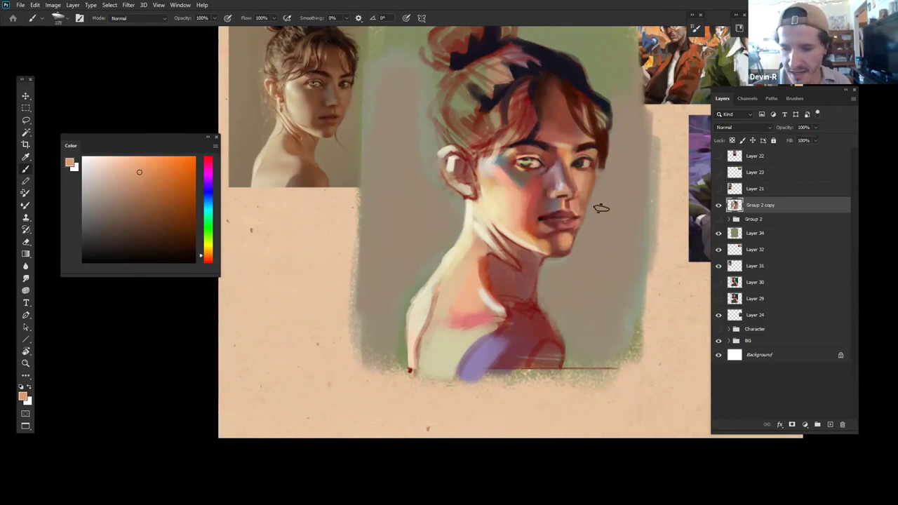
left_click(553, 245, "alt")
mouse_move(137, 207)
left_mouse_down()
mouse_move(149, 198)
mouse_move(137, 190)
left_mouse_up()
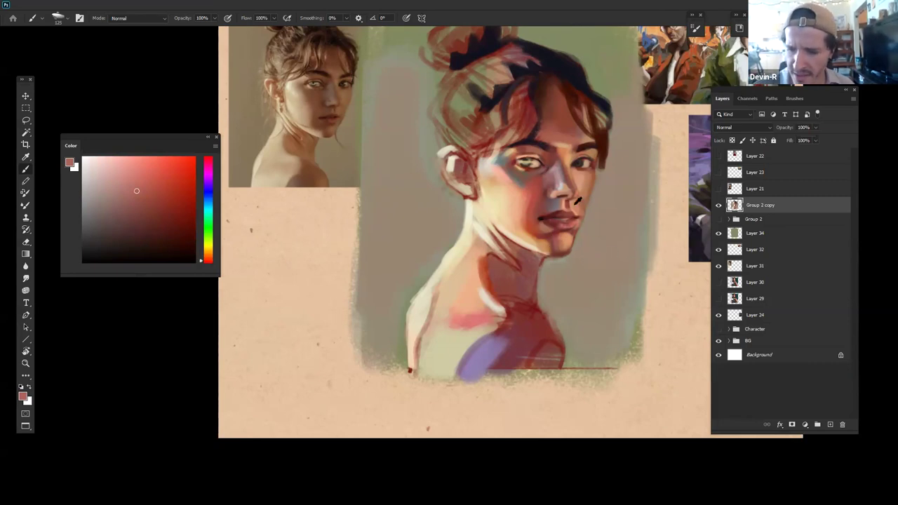
Step: Refine the skin beside the far nostril with sampled peach and a lightened, rosier reddish brown
left_click(572, 204, "alt")
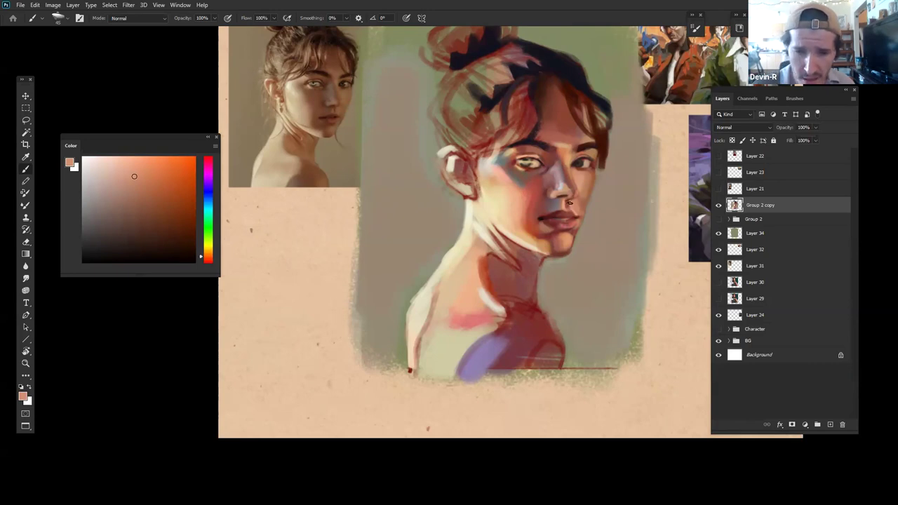
left_click(574, 188, "alt")
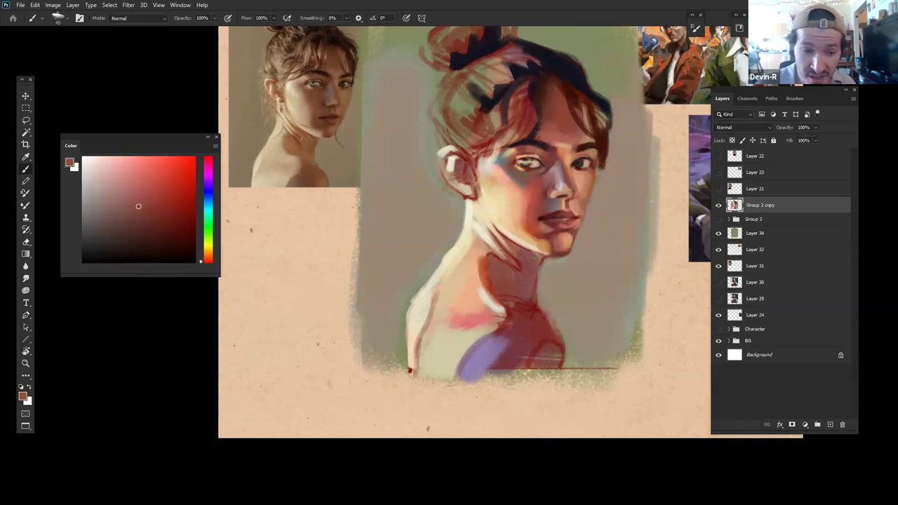
left_click_drag(135, 205, 139, 188)
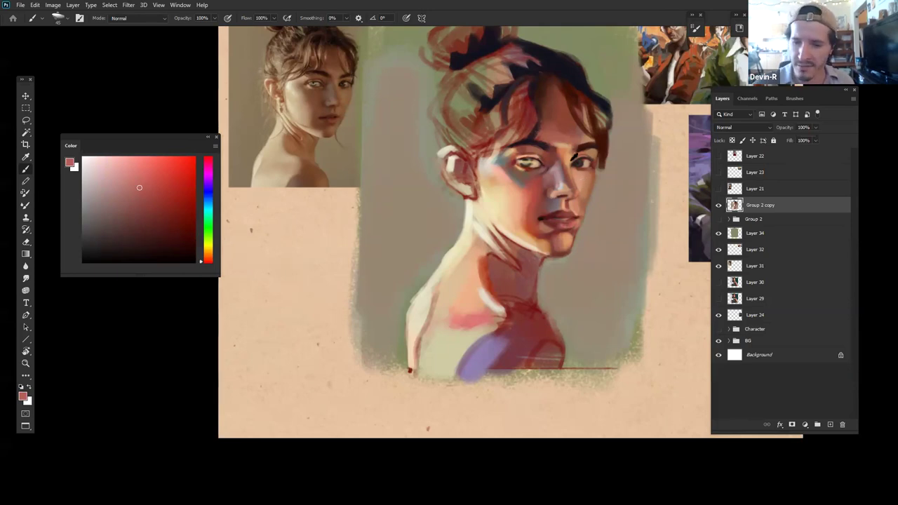
Step: Sample muted red near the nose bridge and darken it to a desaturated warm brown for the brow and hair
left_click(564, 171, "alt")
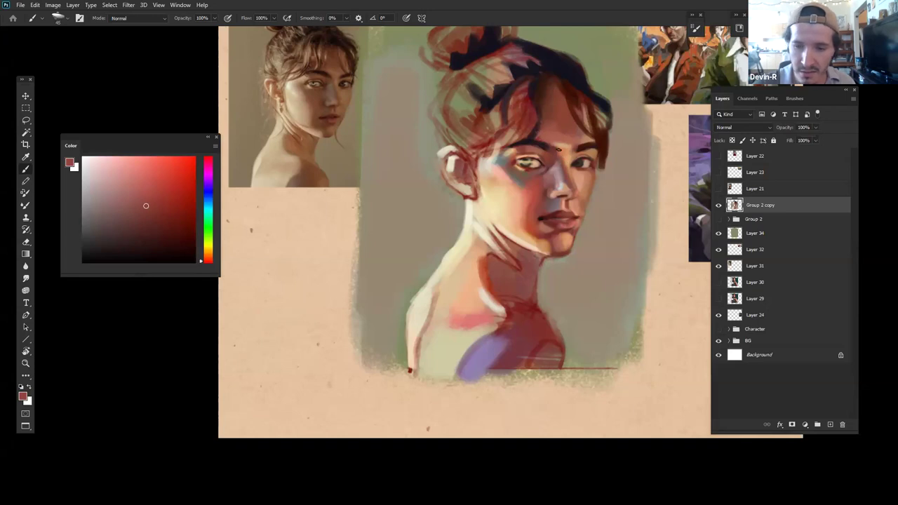
left_click(122, 232)
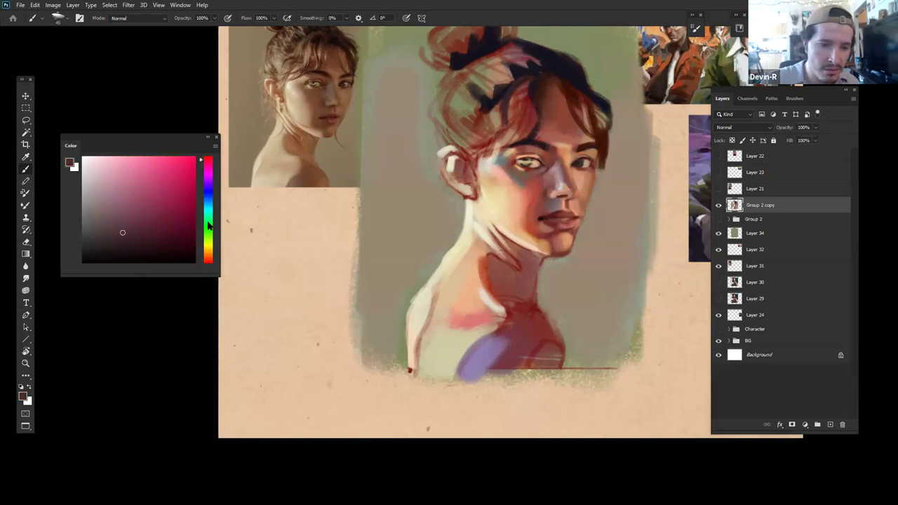
left_click(205, 258)
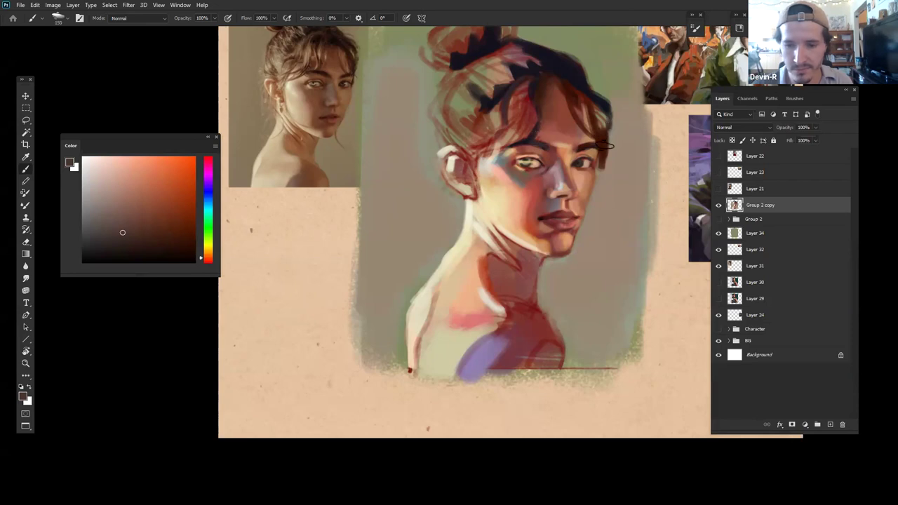
Step: Trim the hair lock beside the far temple with background taupe and add a thin loose strand in reddish brown
left_click(593, 166, "alt")
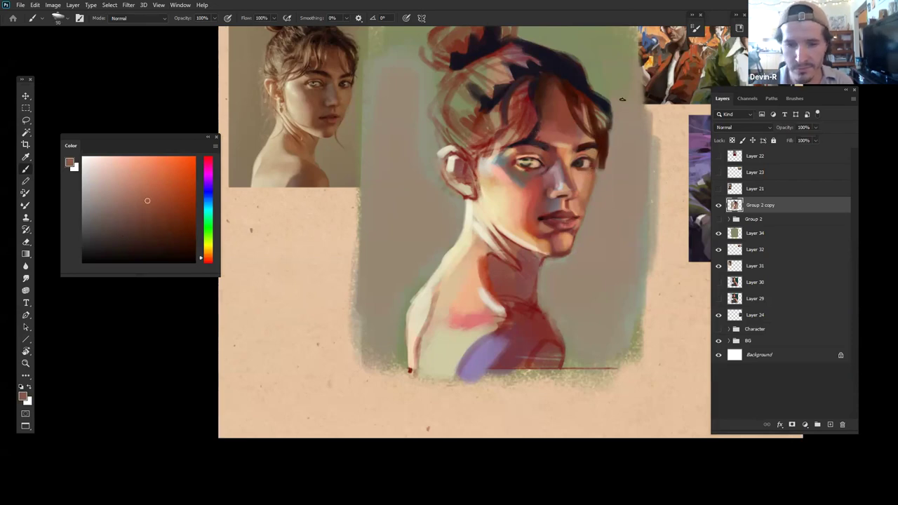
left_click(606, 153, "alt")
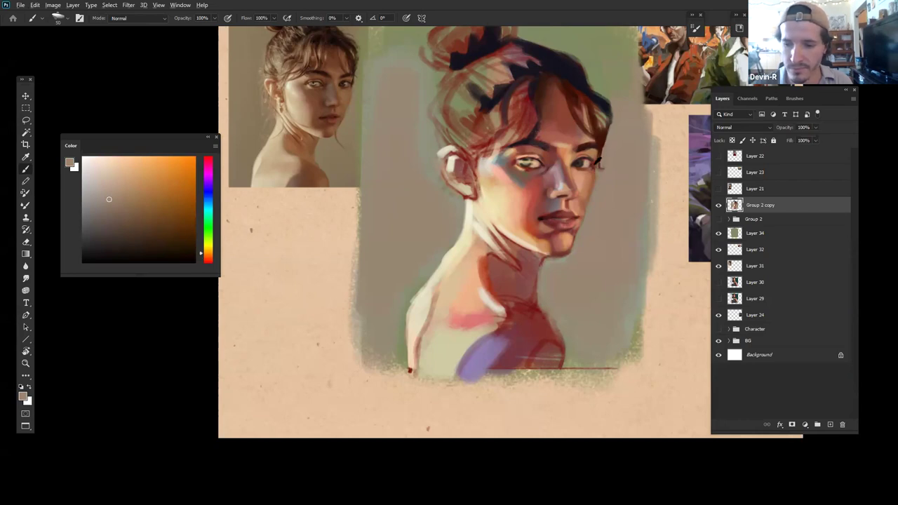
left_click(598, 162, "alt")
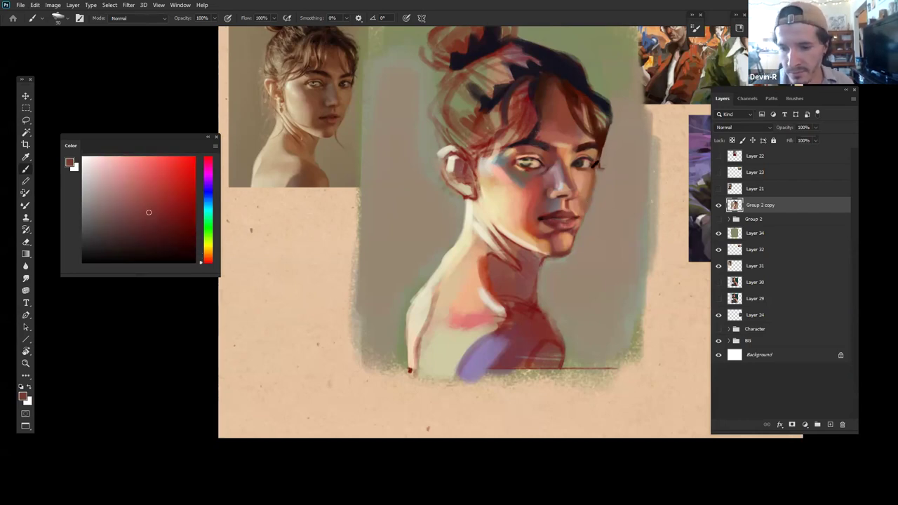
Step: Clean up the far cheek's contour with sampled background taupe and muted reddish brown
left_click(600, 187, "alt")
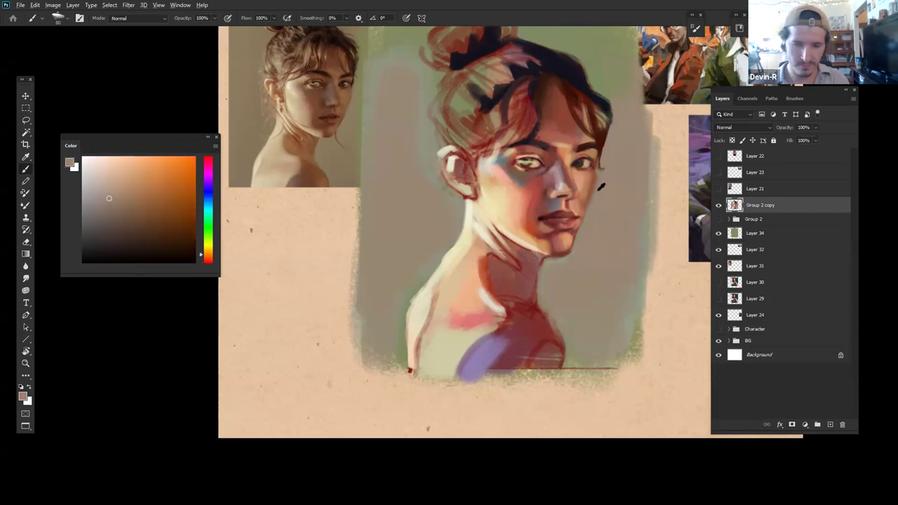
left_click(593, 181, "alt")
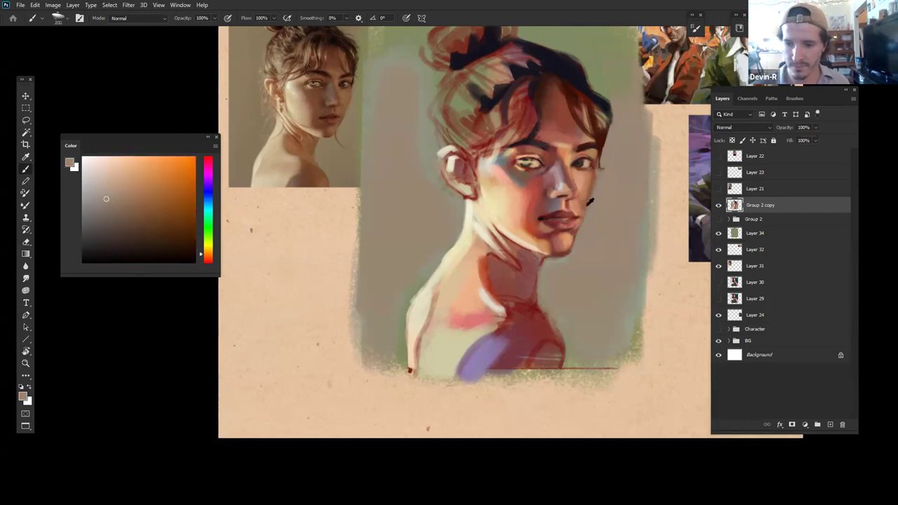
left_click(591, 177, "alt")
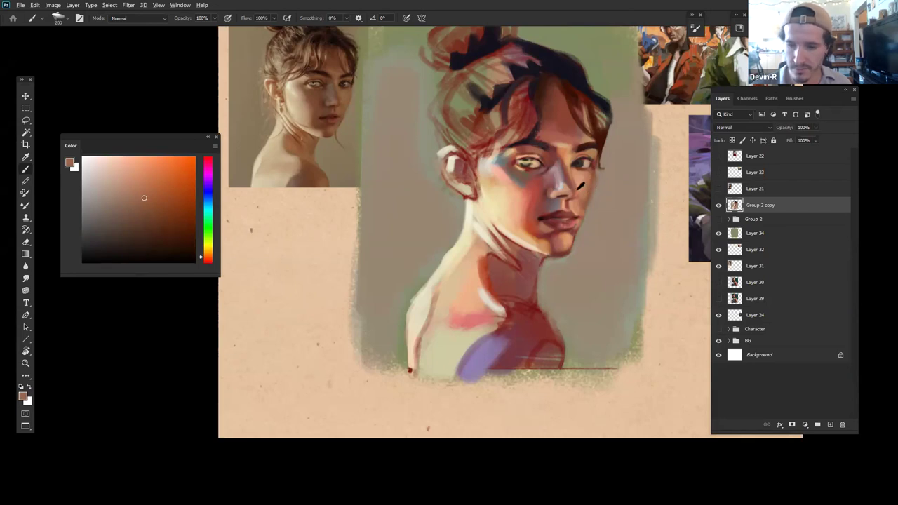
Step: Accent the far cheek beside the nose with a bright peach using a small brush
left_click(136, 156)
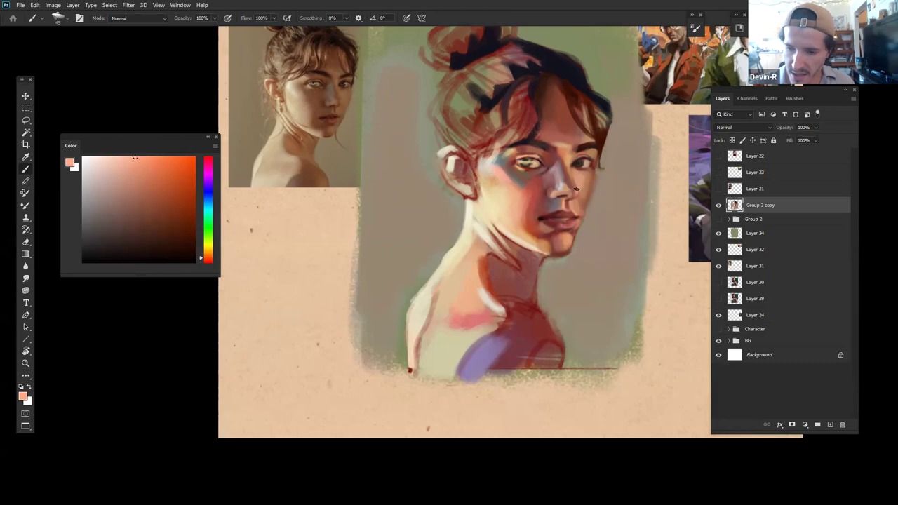
key("z")
left_click_drag(627, 227, 567, 225)
left_click_drag(627, 222, 667, 208)
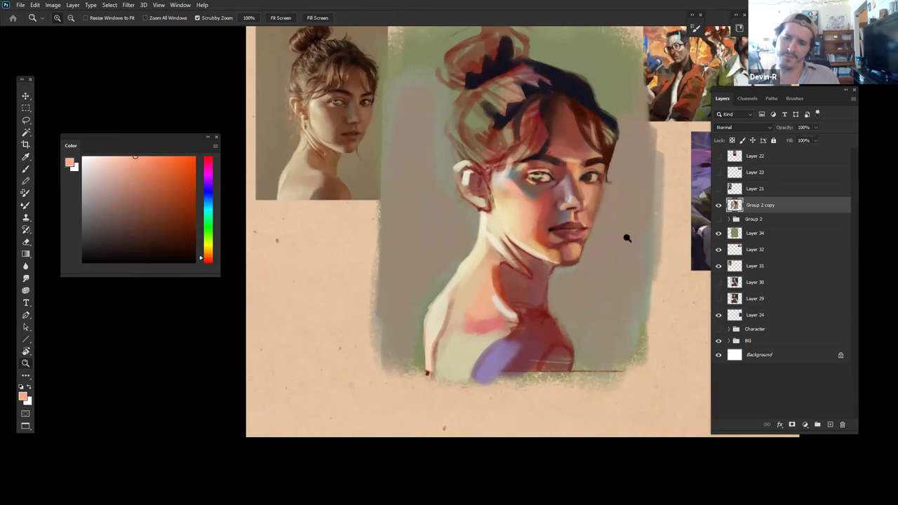
left_click_drag(610, 245, 611, 251)
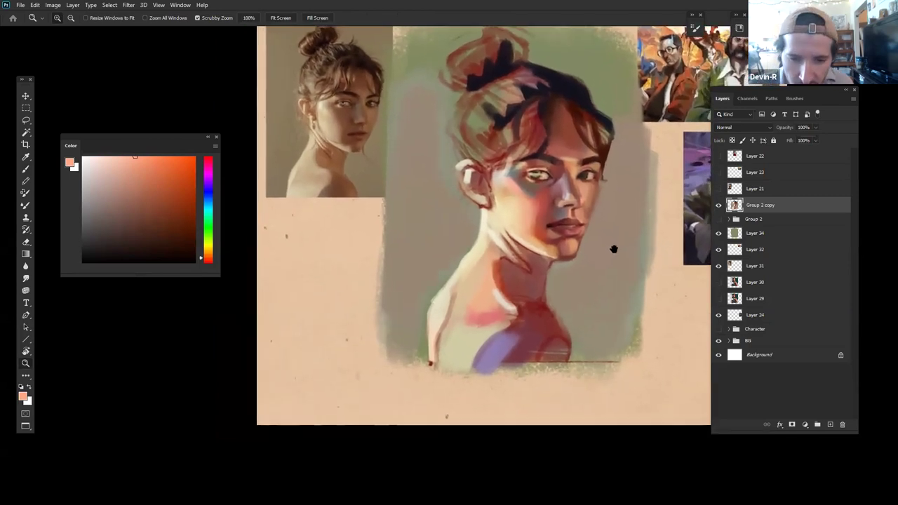
key("b")
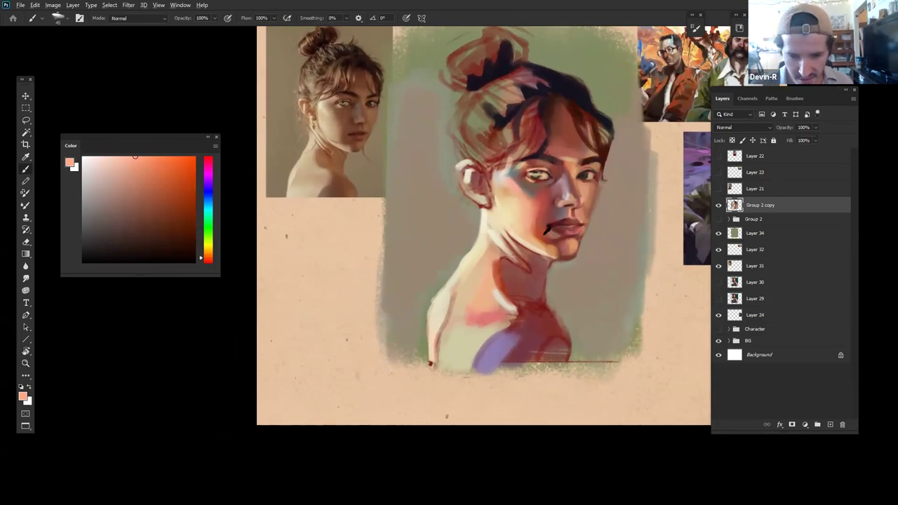
Step: Soften the skin around the near corner of the mouth with a sampled red desaturated to muted rose
left_click(546, 236, "alt")
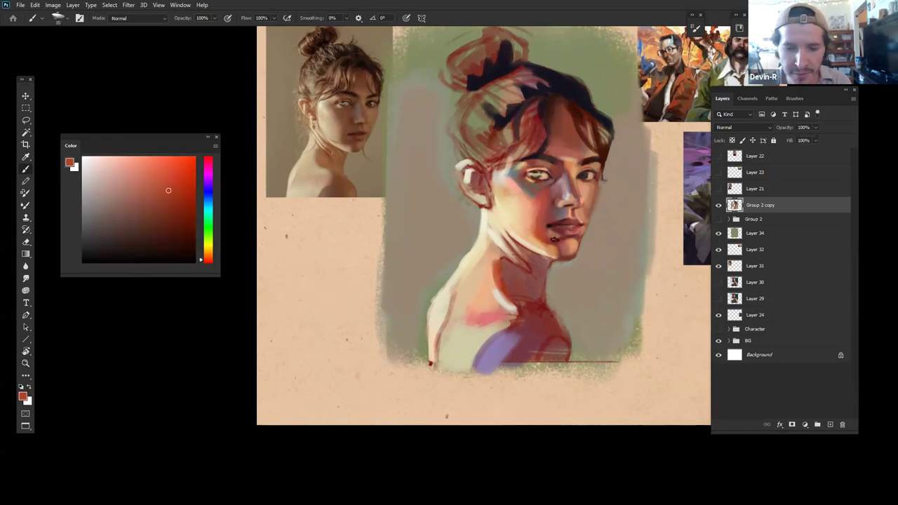
left_click_drag(164, 185, 137, 194)
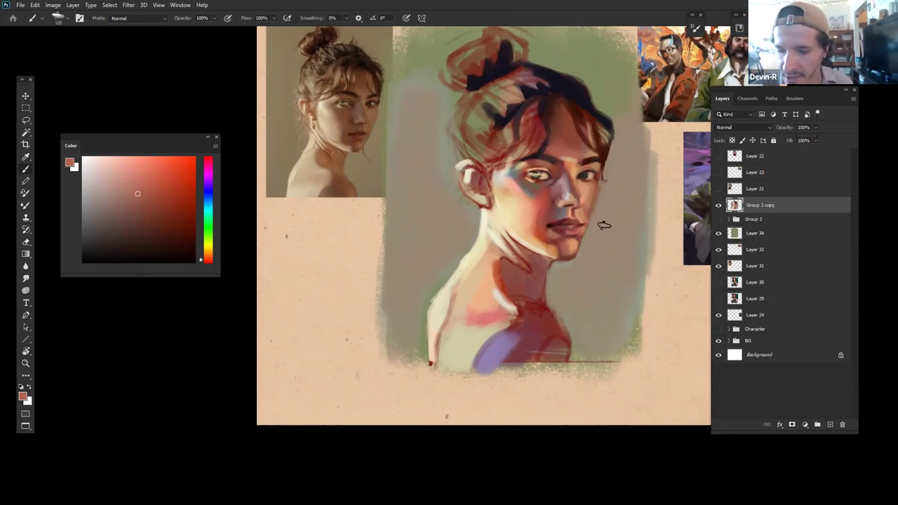
left_click(551, 237, "alt")
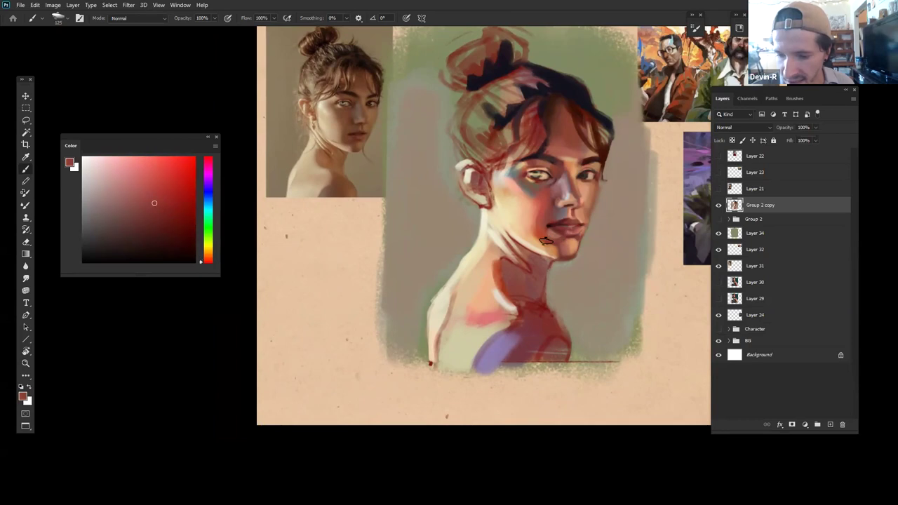
Step: Shade the chin below the lower lip, shifting sampled dark reds to a darker, desaturated reddish brown
left_click(566, 257, "alt")
left_click(558, 247, "alt")
left_click(557, 236, "alt")
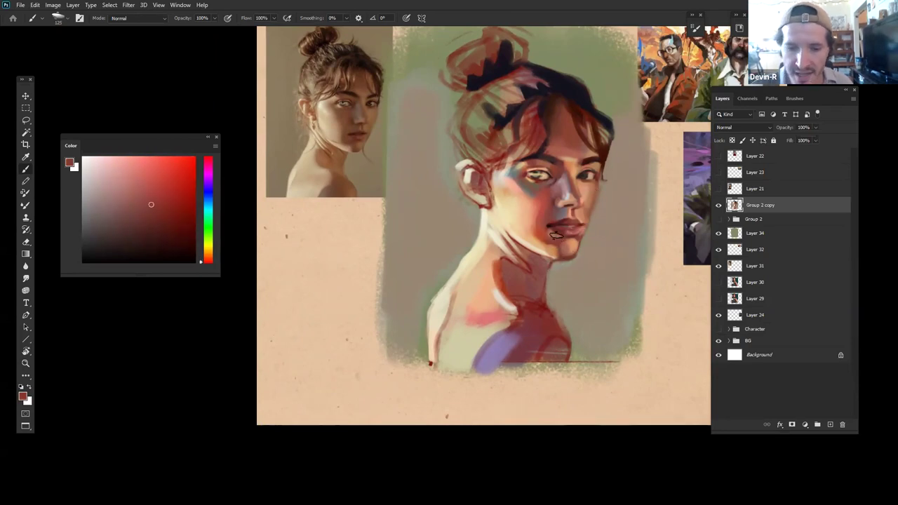
left_click(127, 226)
left_click_drag(127, 226, 124, 217)
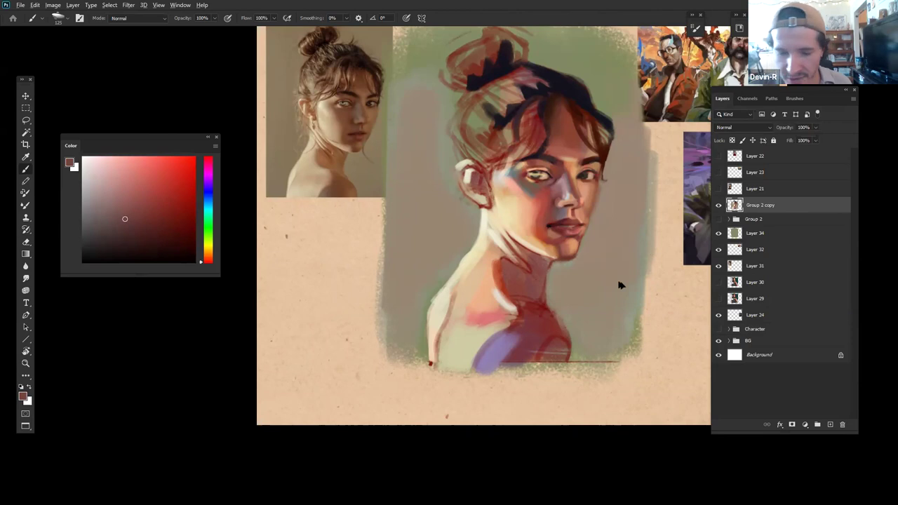
left_click_drag(561, 257, 564, 252)
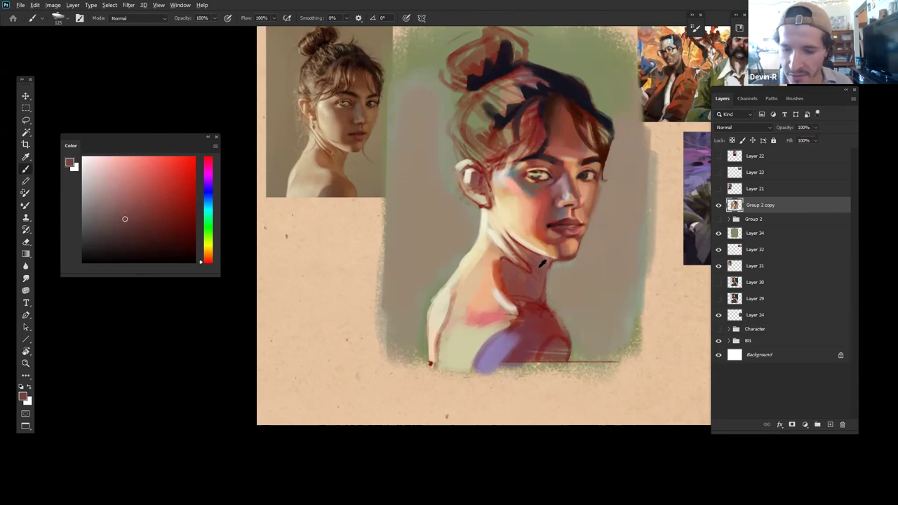
Step: Paint lighter skin on the neck below the jaw with a pale tan sampled from the lower cheek
left_click(527, 234, "alt")
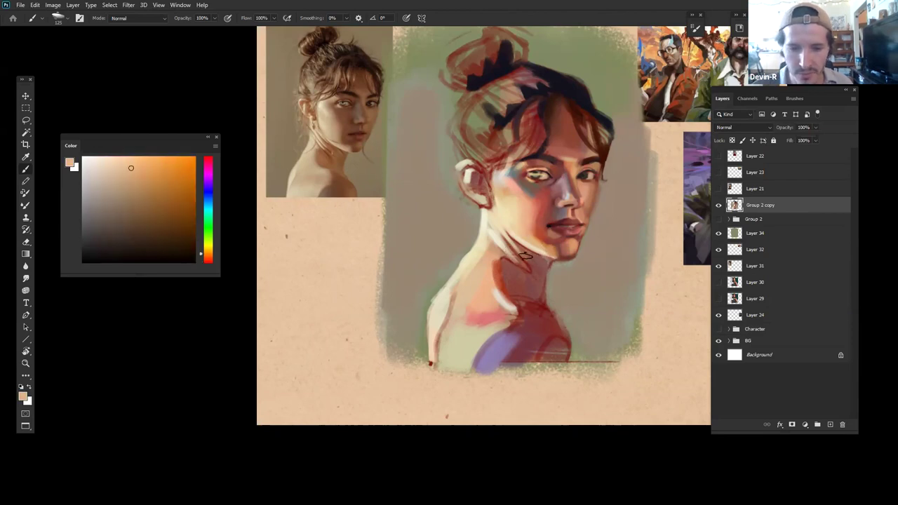
mouse_move(521, 248)
left_mouse_down()
mouse_move(537, 274)
mouse_move(527, 252)
mouse_move(540, 264)
mouse_move(517, 246)
mouse_move(537, 261)
mouse_move(545, 236)
mouse_move(540, 251)
mouse_move(508, 236)
mouse_move(543, 259)
mouse_move(510, 237)
mouse_move(536, 258)
mouse_move(511, 238)
mouse_move(531, 254)
mouse_move(527, 228)
mouse_move(516, 268)
mouse_move(529, 289)
mouse_move(539, 270)
mouse_move(534, 265)
mouse_move(533, 279)
mouse_move(519, 258)
mouse_move(530, 274)
mouse_move(503, 264)
mouse_move(506, 284)
mouse_move(503, 261)
mouse_move(507, 296)
mouse_move(501, 265)
mouse_move(496, 279)
mouse_move(508, 268)
mouse_move(516, 304)
mouse_move(523, 287)
mouse_move(537, 302)
mouse_move(559, 240)
mouse_move(581, 252)
mouse_move(583, 275)
mouse_move(541, 279)
mouse_move(614, 176)
mouse_move(584, 282)
mouse_move(592, 261)
left_mouse_up()
key("z")
key("b")
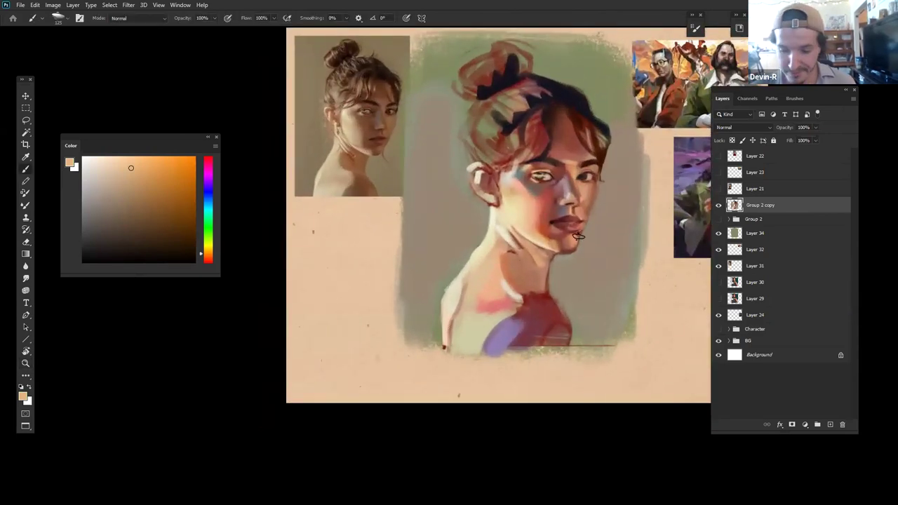
Step: Sample orange from the near cheek and deepen it to a saturated burnt orange for the neck shadow beneath the jaw
left_click(524, 186, "alt")
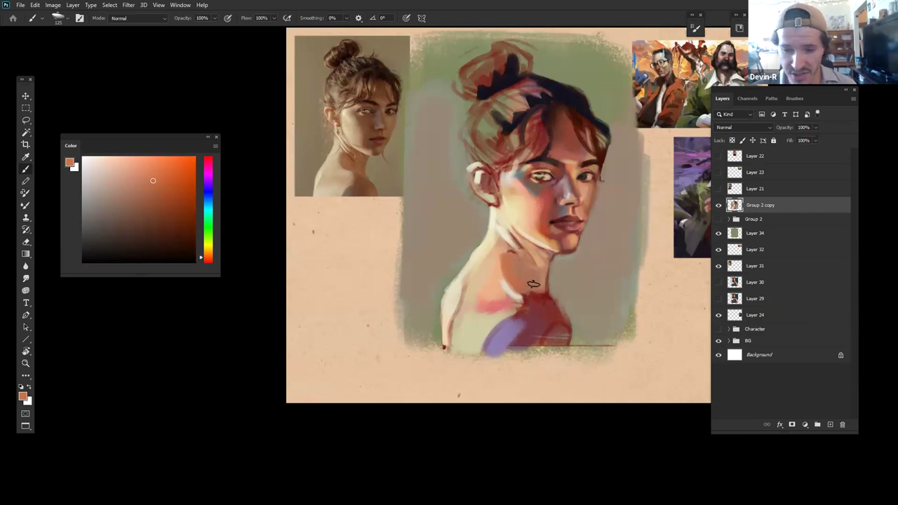
left_click_drag(153, 184, 158, 204)
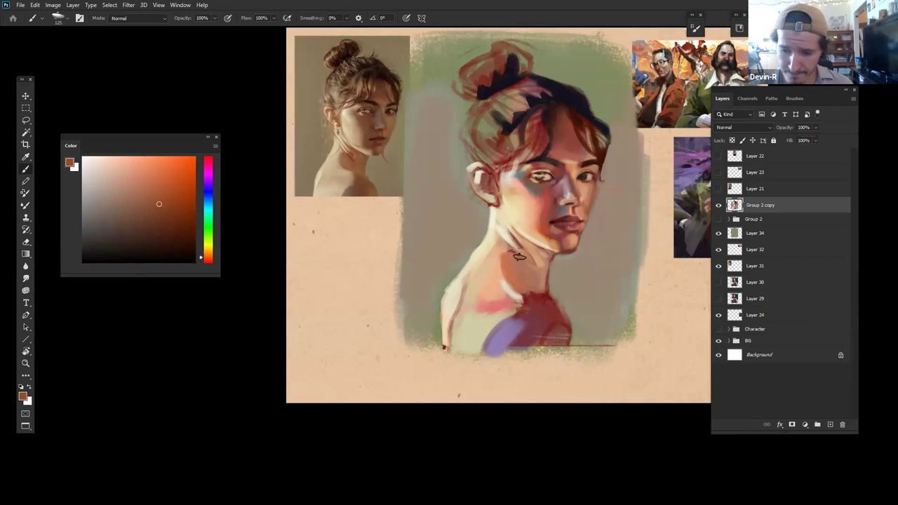
left_click(179, 197)
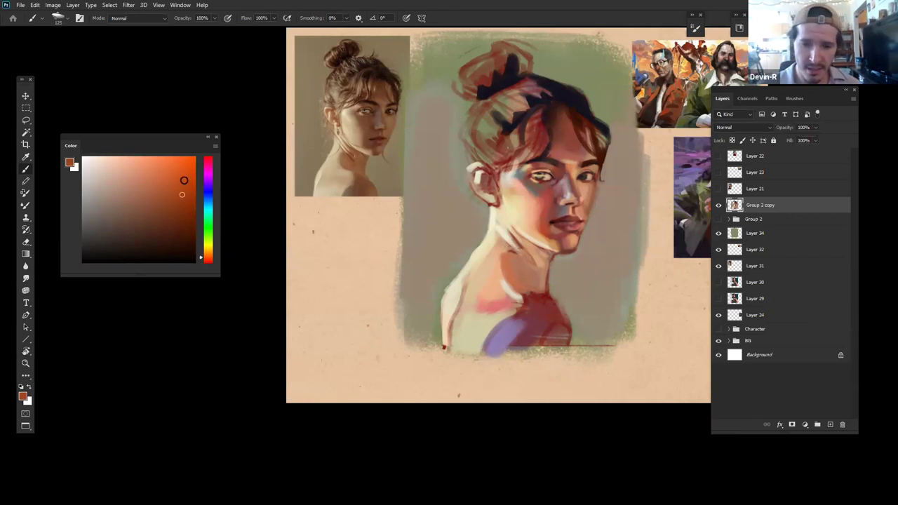
Step: Refine the neck planes beneath the jaw with a smaller brush, using sampled peach, light tan and burnt orange
left_click(500, 246, "alt")
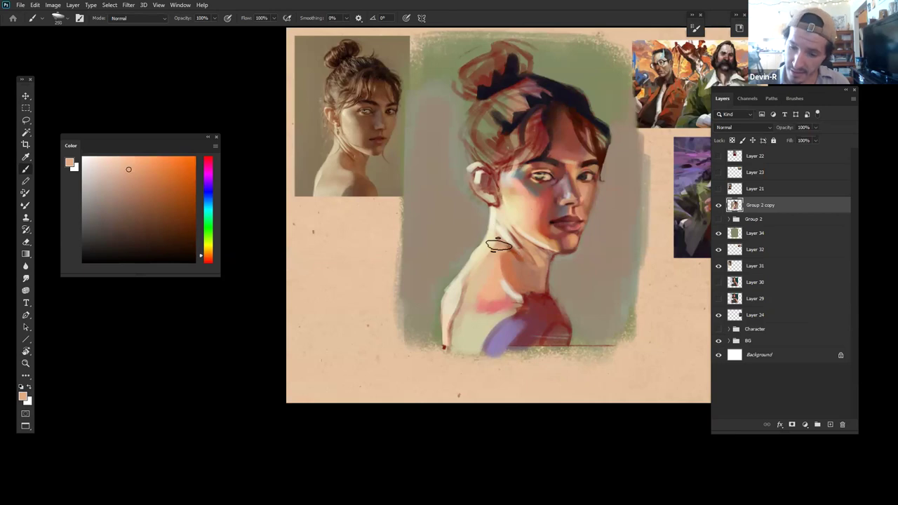
key("[")
key("[")
key("[")
key("[")
key("[")
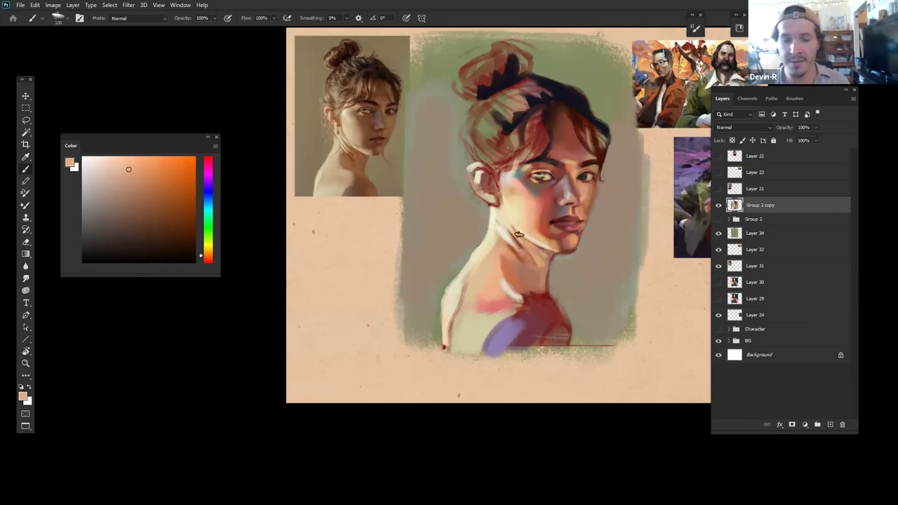
left_click(520, 244, "alt")
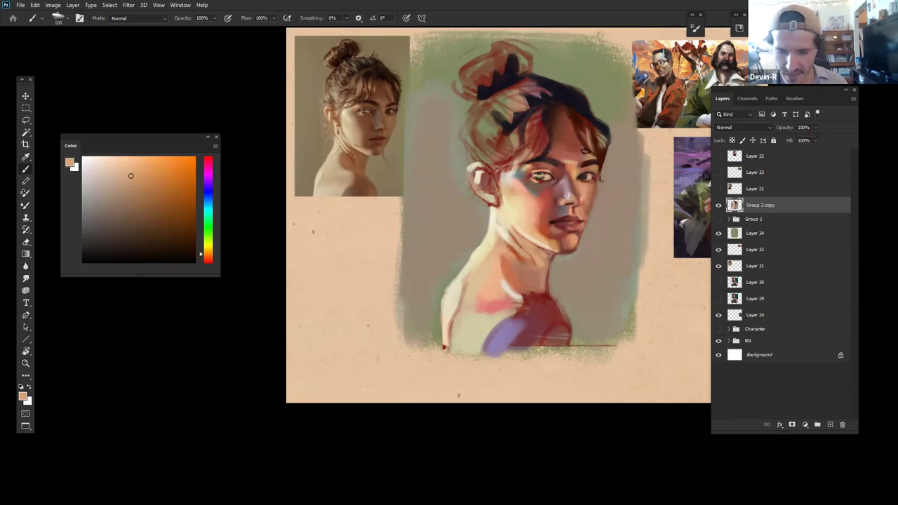
left_click(540, 260, "alt")
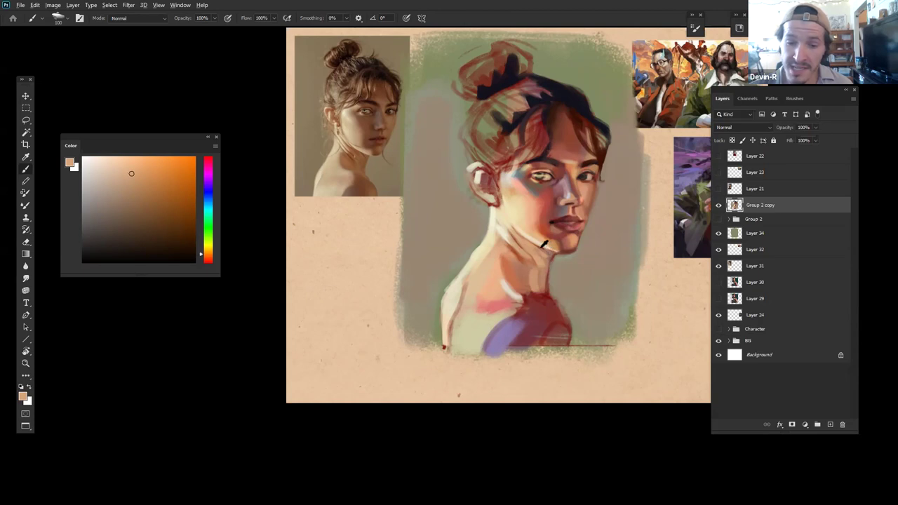
left_click(522, 254, "alt")
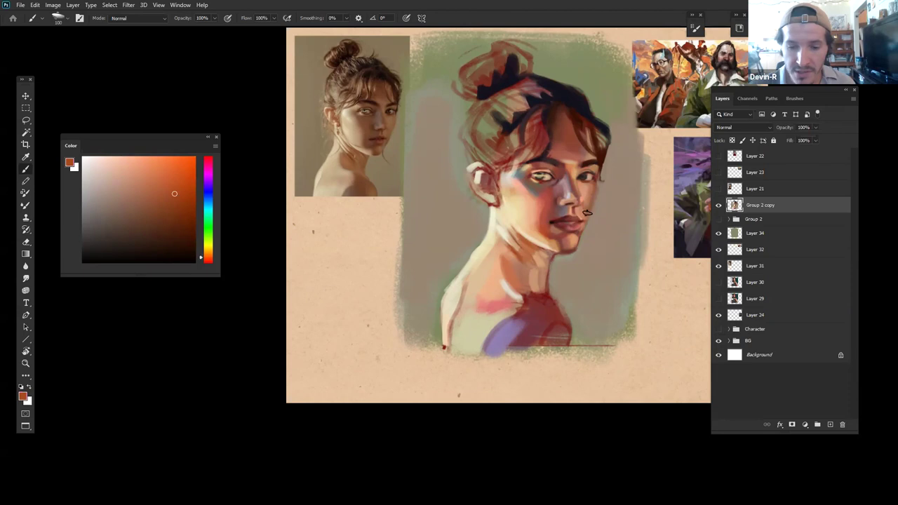
Step: Clean up the contour under the chin and along the front of the neck with sampled background taupe and terracotta
left_click(591, 230, "alt")
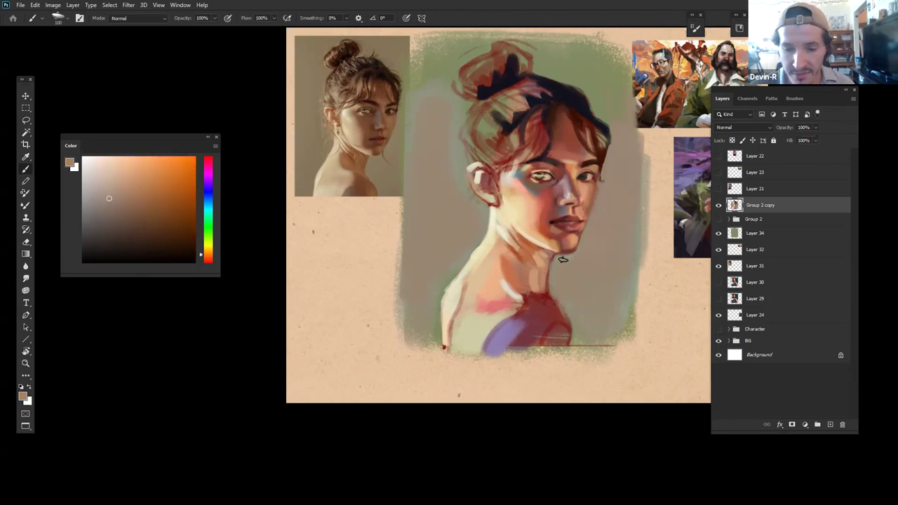
left_click(565, 258, "alt")
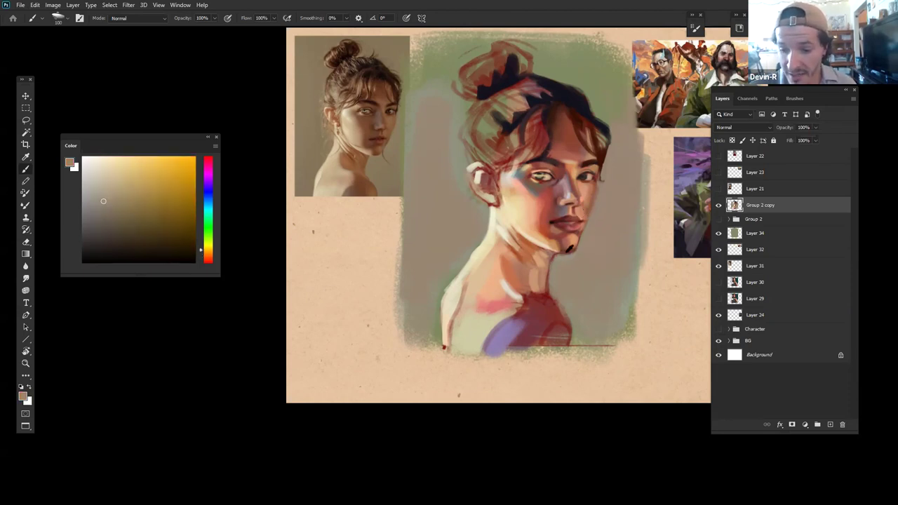
left_click(561, 256, "alt")
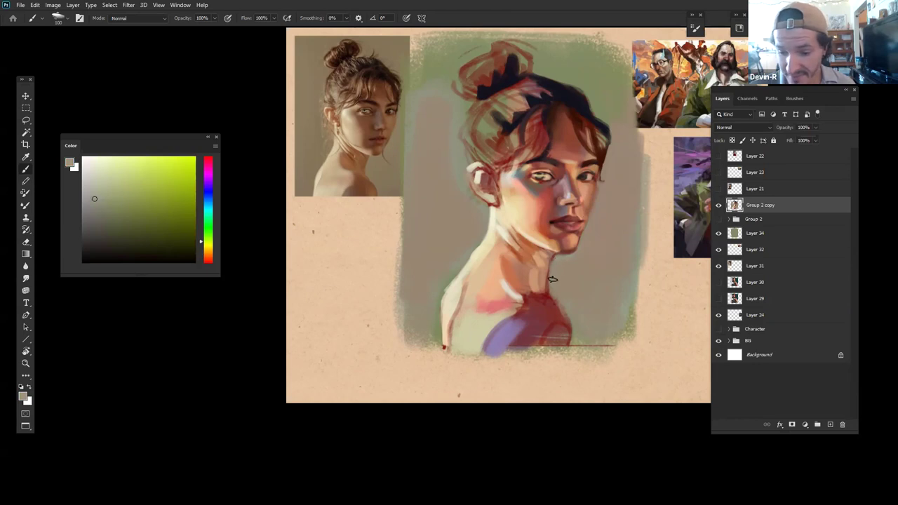
left_click(536, 245, "alt")
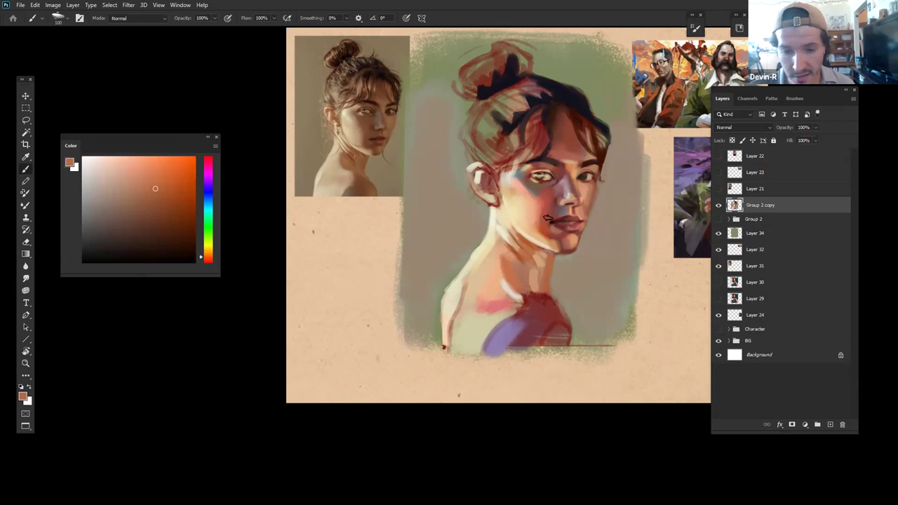
left_click(554, 268, "alt")
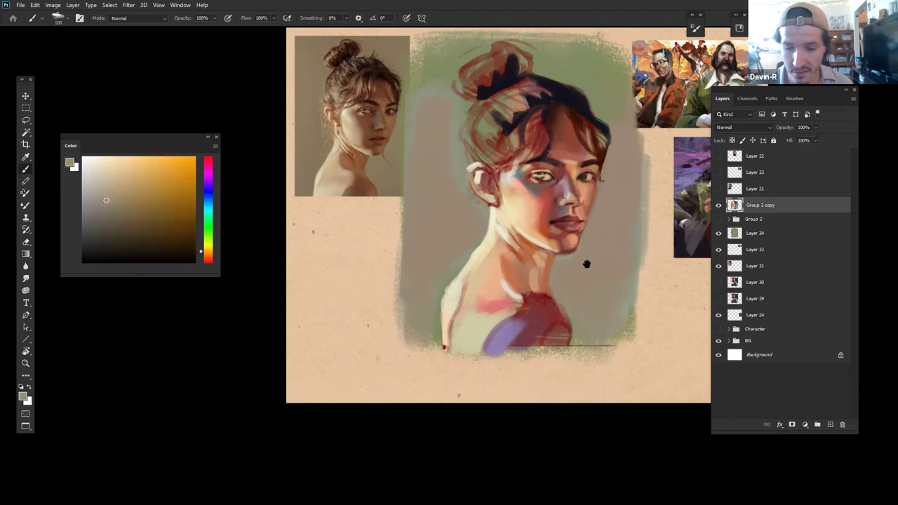
Step: Block in the dark red far shoulder with terracotta sampled from the neck, and tidy its contour with background taupe and muted red
left_click_drag(587, 264, 579, 234)
left_click(533, 252, "alt")
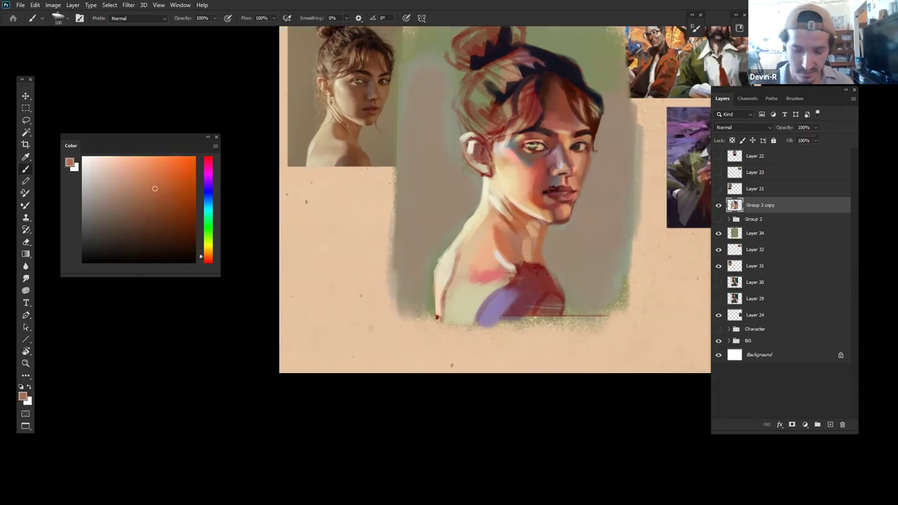
key("bracketright")
key("bracketright")
key("bracketright")
mouse_move(530, 270)
left_mouse_down()
mouse_move(521, 289)
mouse_move(527, 270)
mouse_move(512, 314)
mouse_move(538, 298)
mouse_move(568, 251)
mouse_move(543, 275)
mouse_move(534, 268)
mouse_move(560, 302)
left_mouse_up()
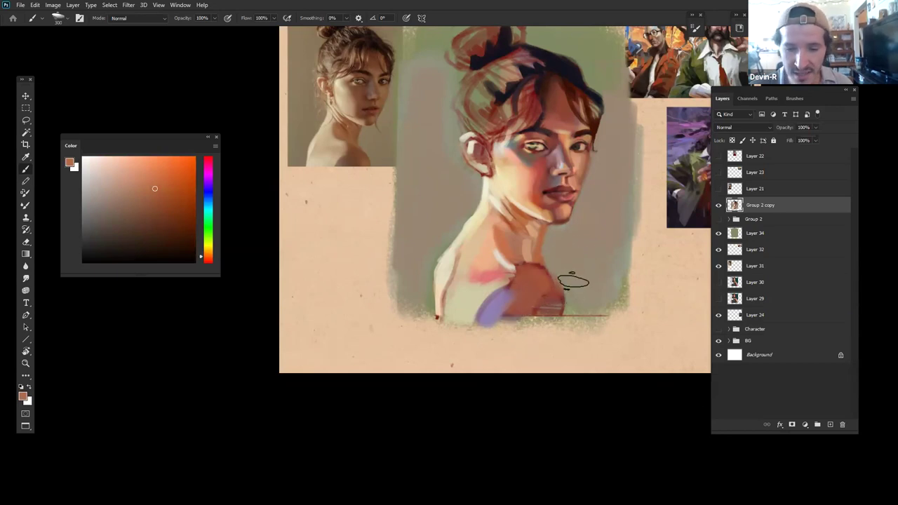
left_click(569, 275, "alt")
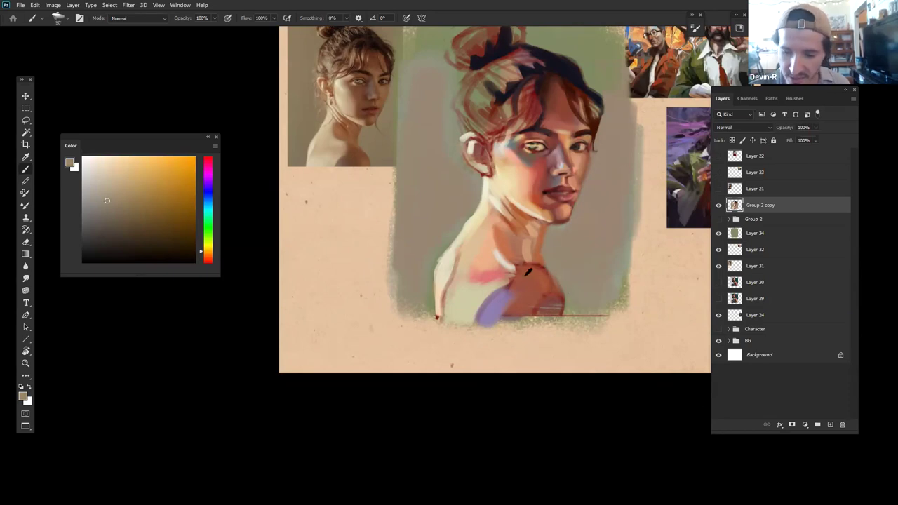
left_click(517, 269, "alt")
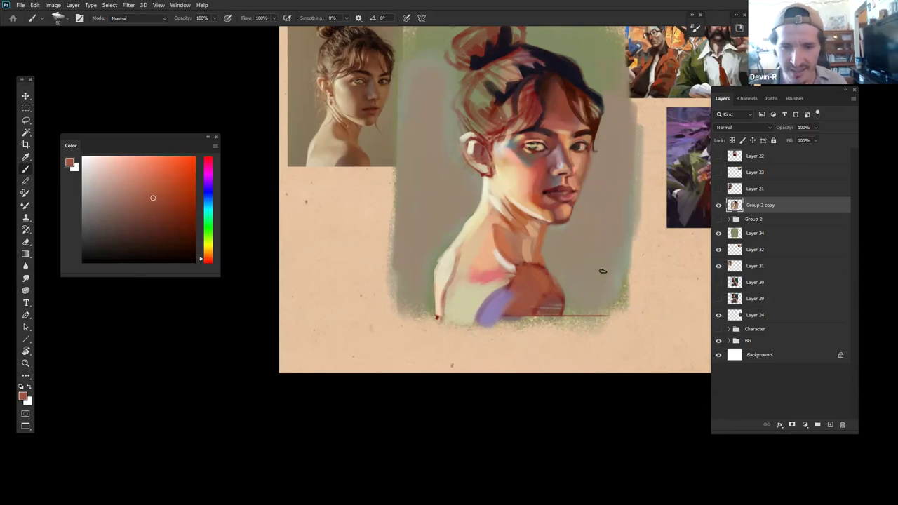
Step: Shade the lower shoulder beside the purple patch with a sampled red darkened to muted reddish brown, using a large brush
mouse_move(599, 295)
left_mouse_down()
mouse_move(587, 258)
mouse_move(591, 288)
left_mouse_up()
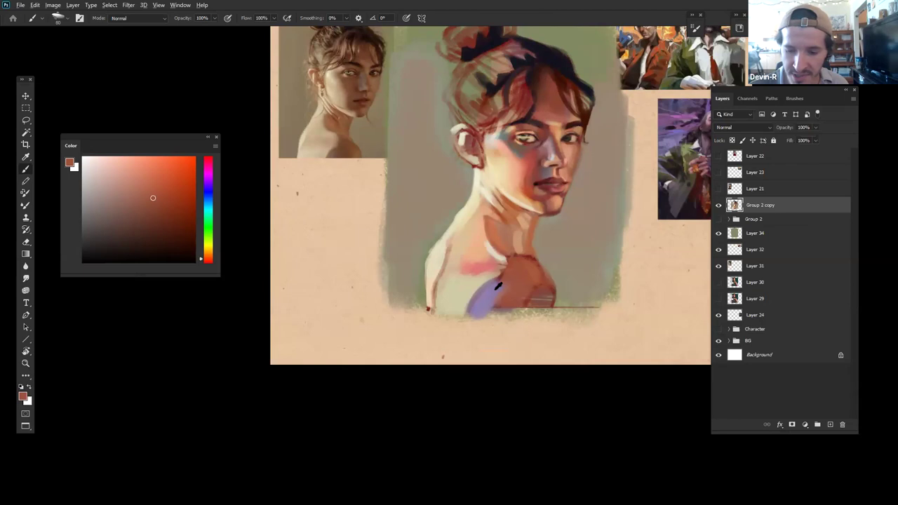
left_click(494, 289, "alt")
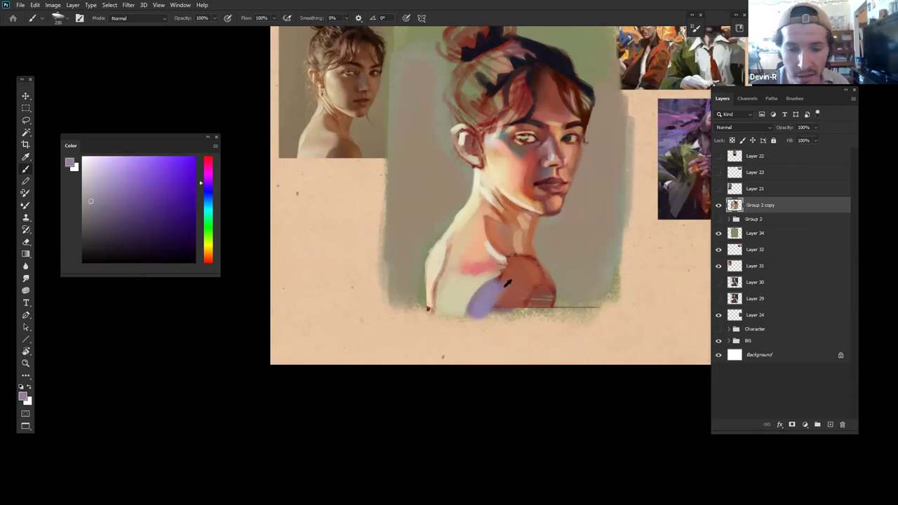
left_click(509, 283, "alt")
left_click_drag(133, 229, 139, 232)
left_click_drag(499, 293, 491, 305)
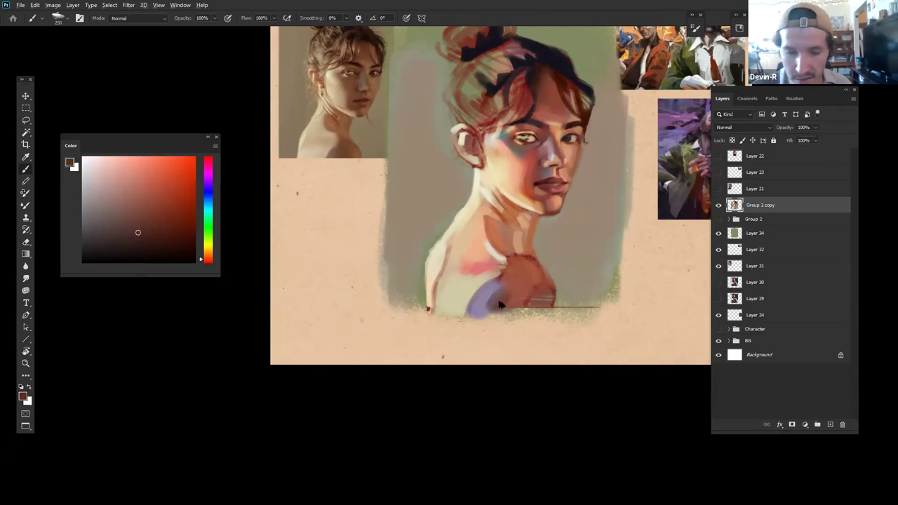
left_click(148, 212)
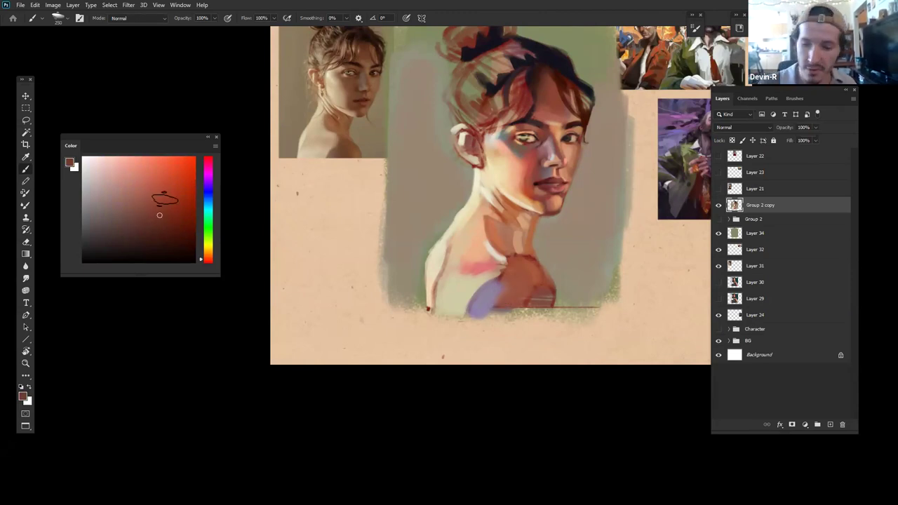
key("bracketright")
key("bracketright")
key("bracketright")
key("bracketright")
mouse_move(517, 289)
left_mouse_down()
mouse_move(497, 312)
mouse_move(491, 304)
left_mouse_up()
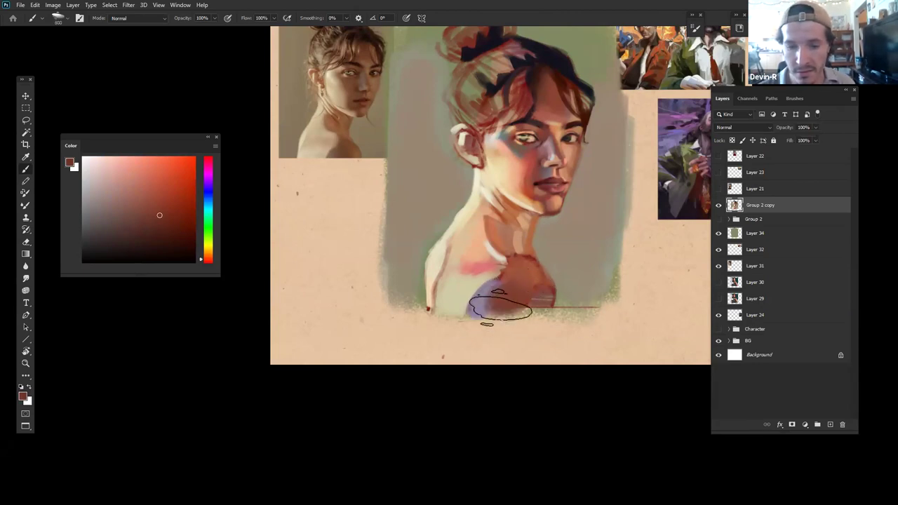
Step: Lighten the outer side of the far shoulder with a sampled warm orange-brown and a smaller brush
left_click(562, 225, "alt")
key("bracketleft")
key("bracketleft")
key("bracketleft")
key("bracketleft")
left_click_drag(545, 293, 540, 310)
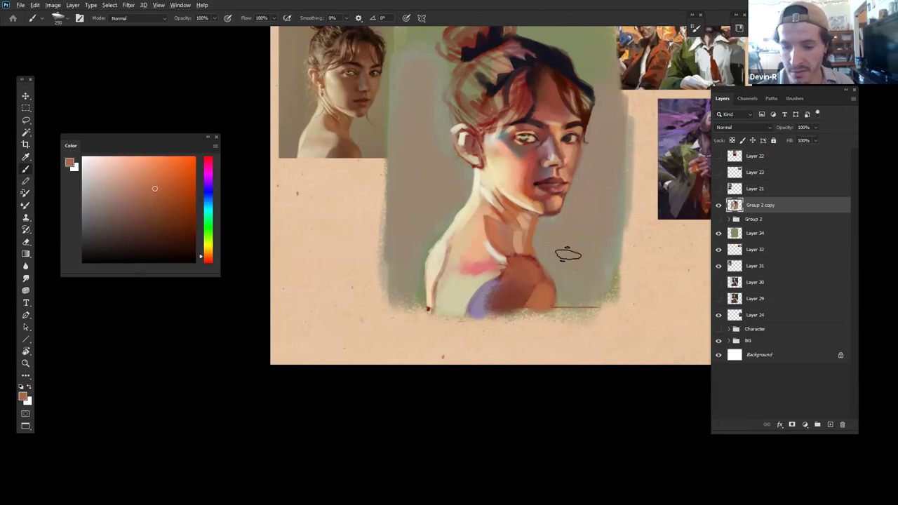
Step: Round off the far shoulder's outer edge with sampled reddish brown and background taupe, and review the whole portrait
left_click(568, 277, "alt")
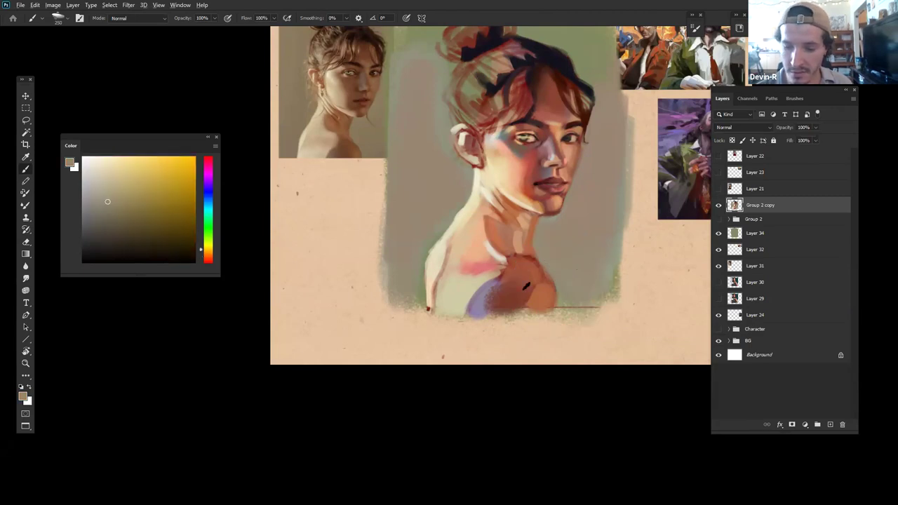
left_click(543, 265, "alt")
left_click_drag(550, 273, 554, 308)
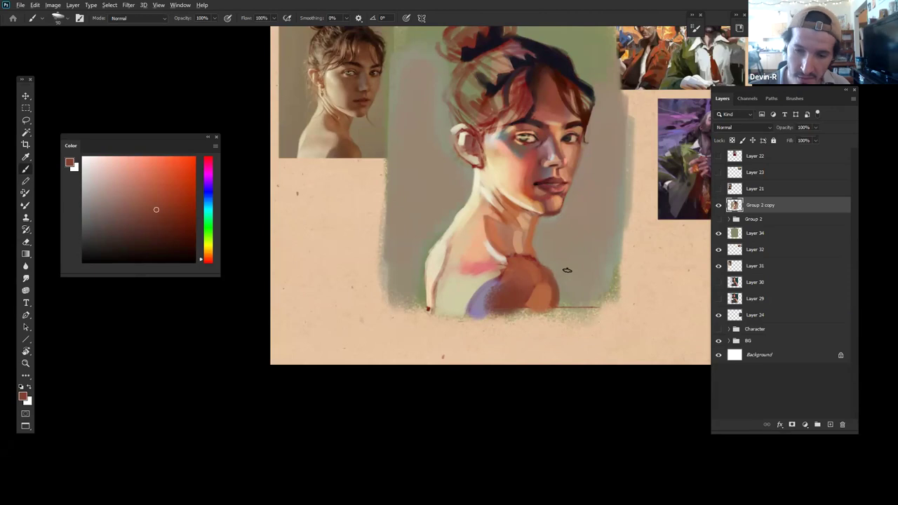
left_click(565, 270, "alt")
mouse_move(544, 260)
left_mouse_down()
mouse_move(562, 288)
mouse_move(560, 307)
left_mouse_up()
key("z")
left_click_drag(603, 262, 526, 263)
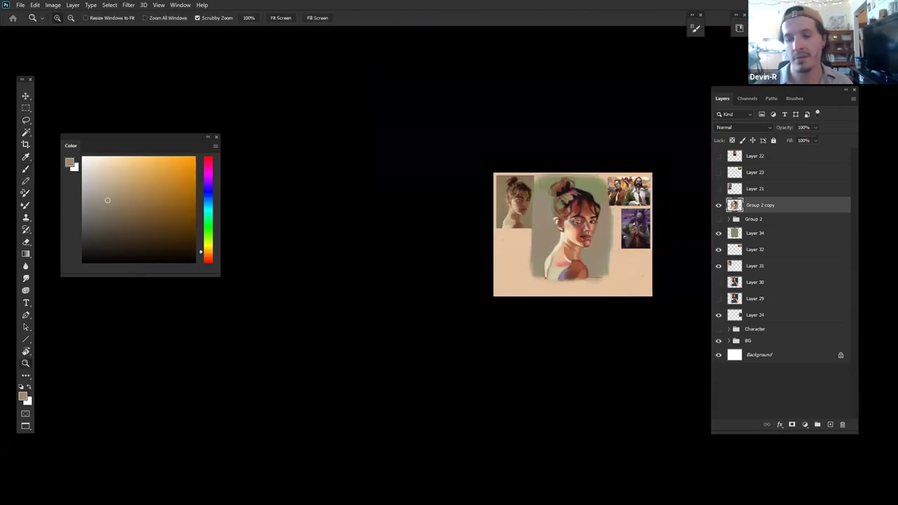
left_click_drag(601, 257, 605, 235)
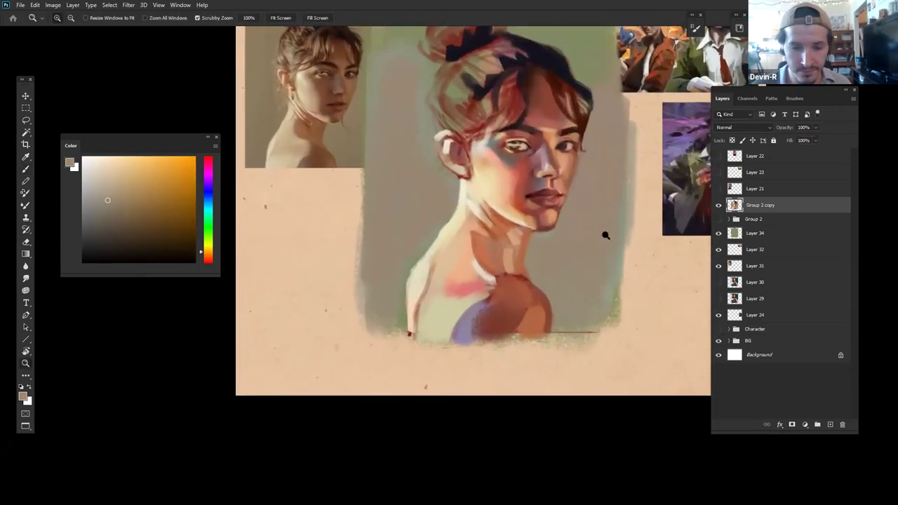
Step: Shade the front of the neck below the chin with a sampled muted red darkened to deep reddish brown, using a smaller brush
key("b")
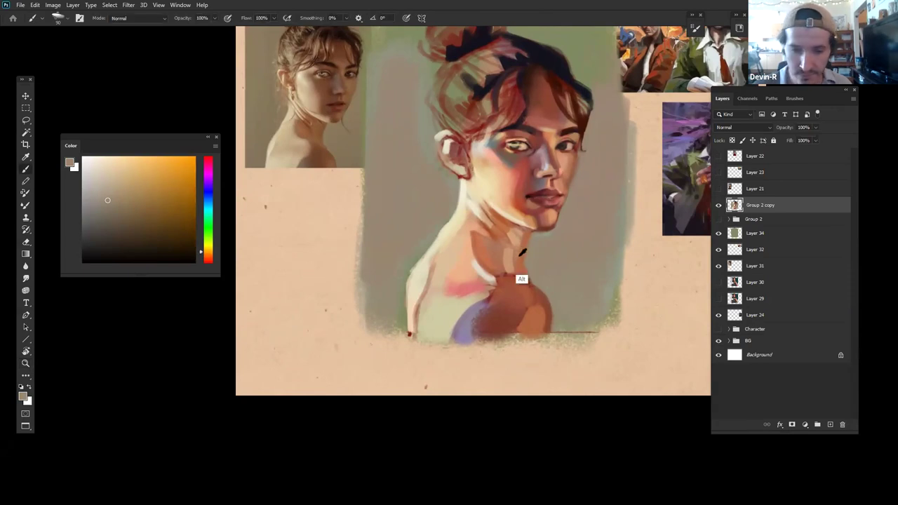
left_click(523, 251, "alt")
left_click(516, 249, "alt")
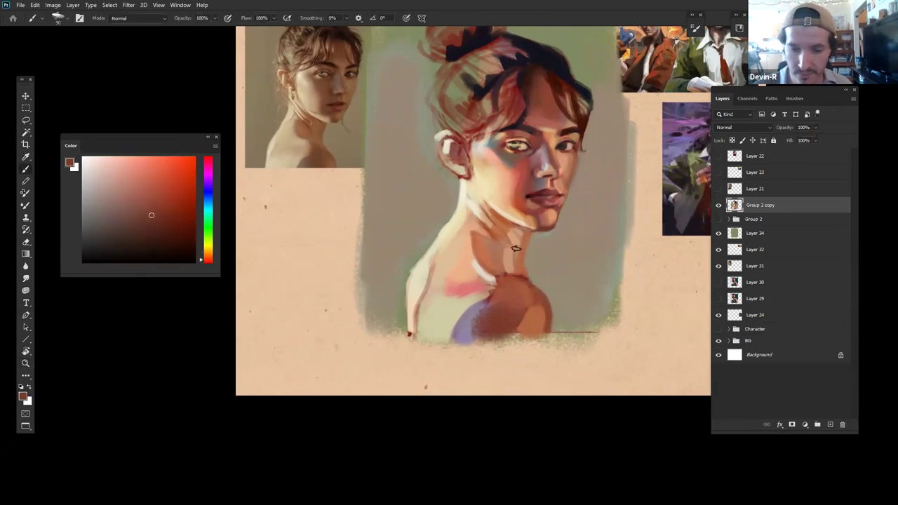
left_click_drag(149, 211, 134, 195)
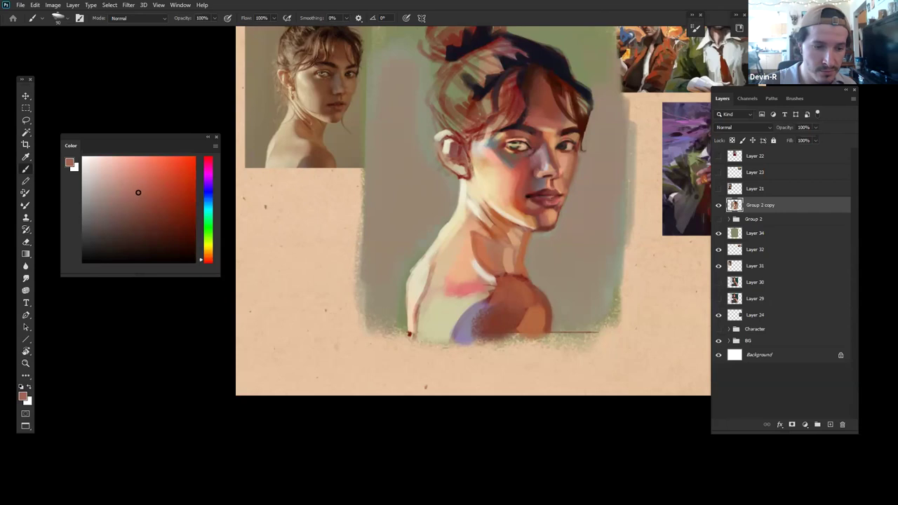
left_click_drag(208, 260, 205, 259)
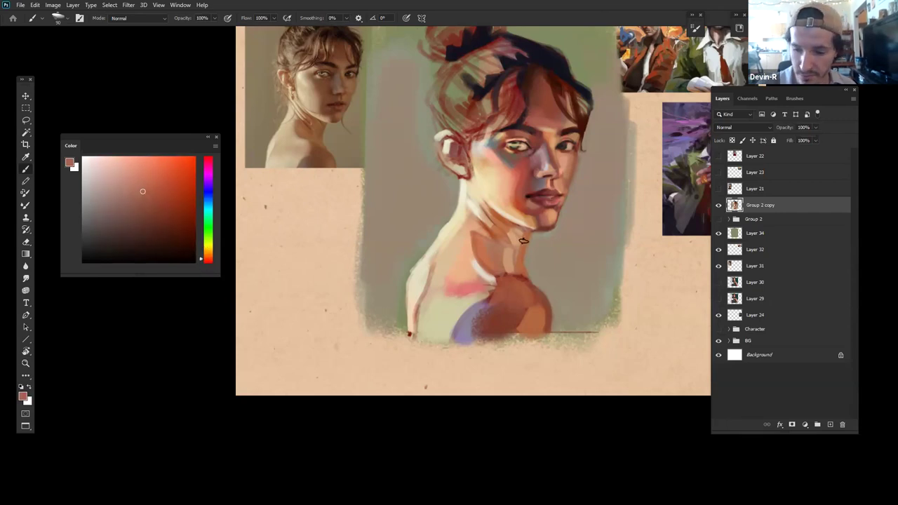
left_click(143, 205)
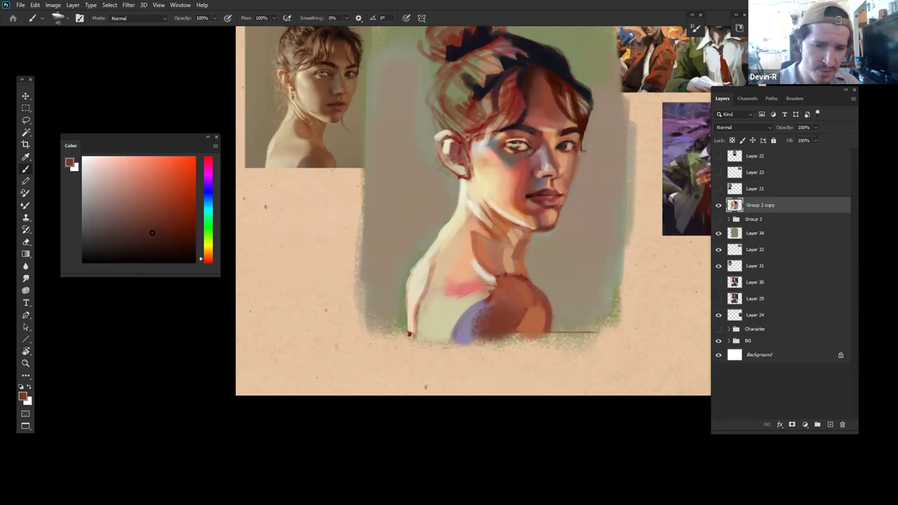
left_click(153, 237)
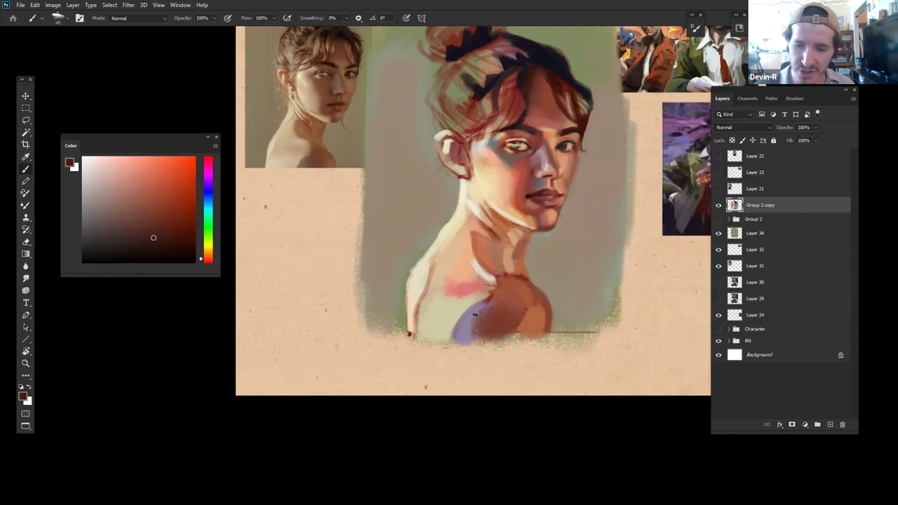
Step: Deepen the neck crease below the jaw with a color sampled from the neck and shifted to saturated dark rust red
left_click(495, 218, "alt")
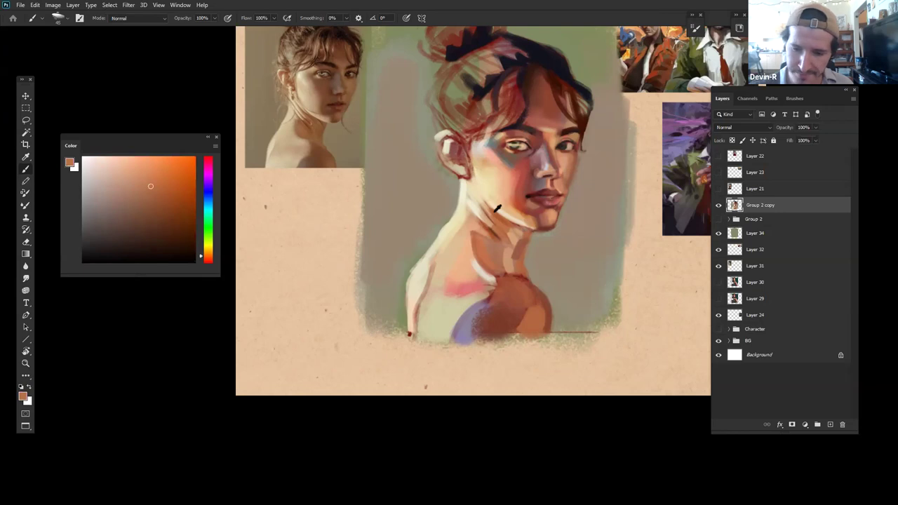
left_click(498, 227, "alt")
left_click(496, 229, "alt")
left_click(493, 232, "alt")
left_click(156, 241)
left_click(186, 201)
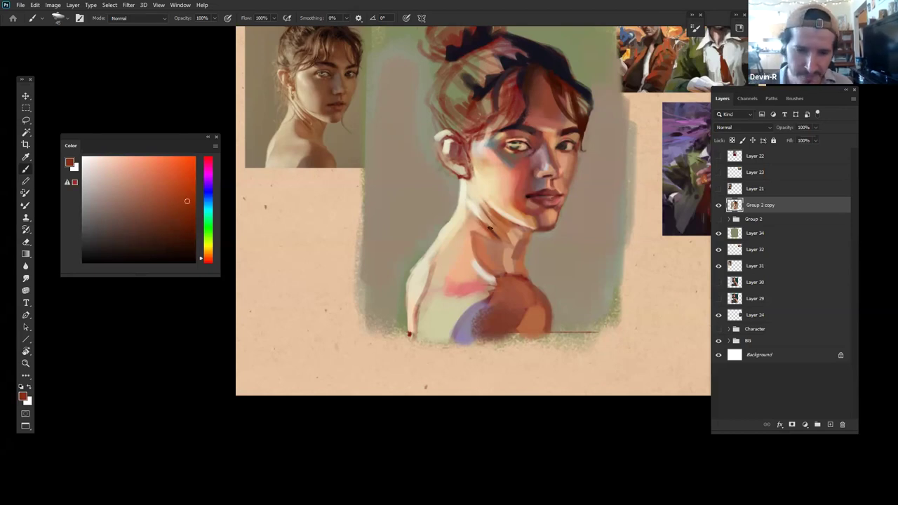
Step: Break up the neck folds with beige, cream and terracotta tones sampled from the surrounding skin
left_click(477, 204, "alt")
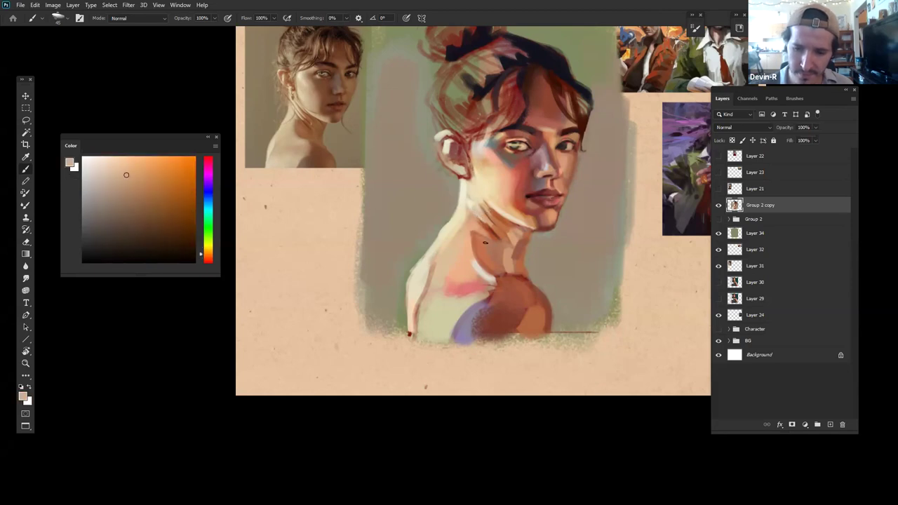
left_click(472, 227, "alt")
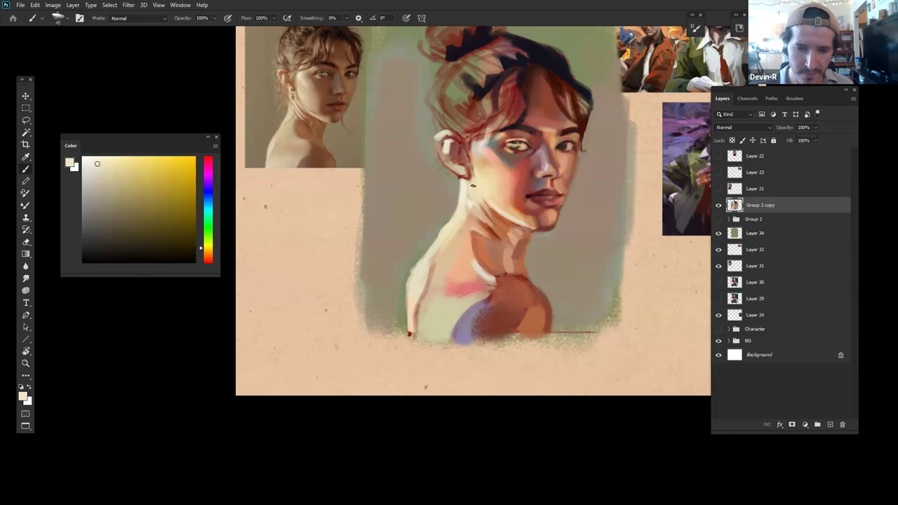
left_click(495, 232, "alt")
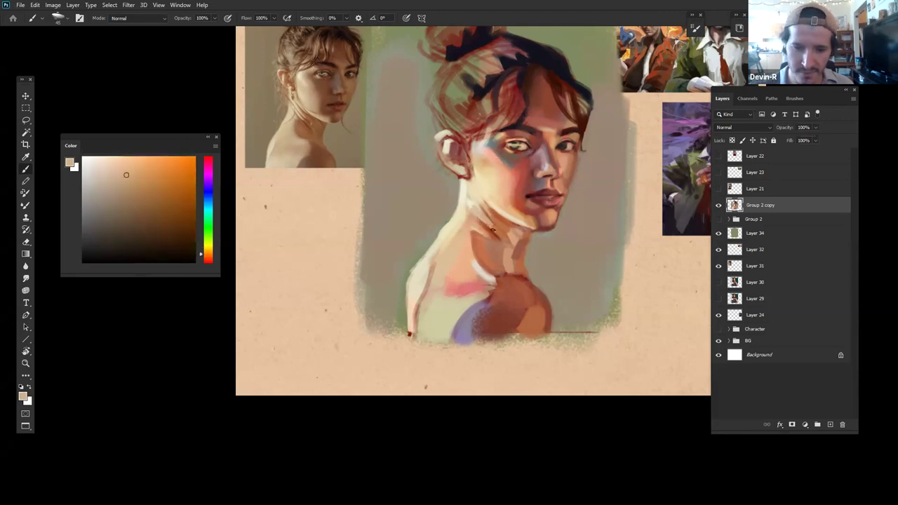
left_click(501, 234, "alt")
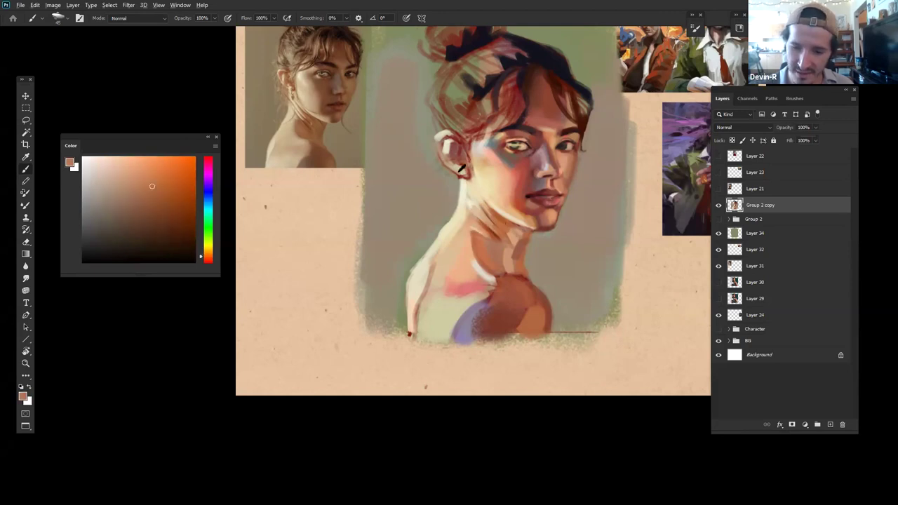
left_click(483, 210, "alt")
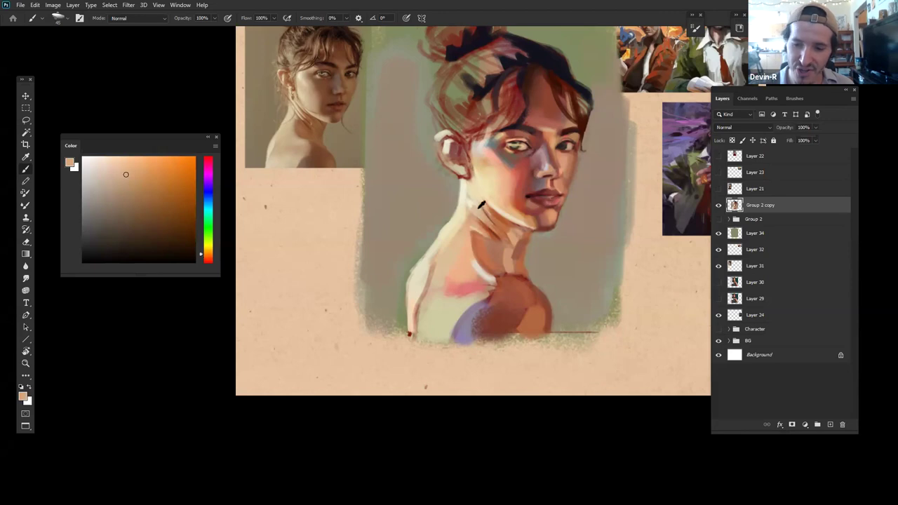
Step: Blend the lit skin between the ear and the neck folds with sampled pale cream and beige
left_click(464, 199, "alt")
left_click(464, 190, "alt")
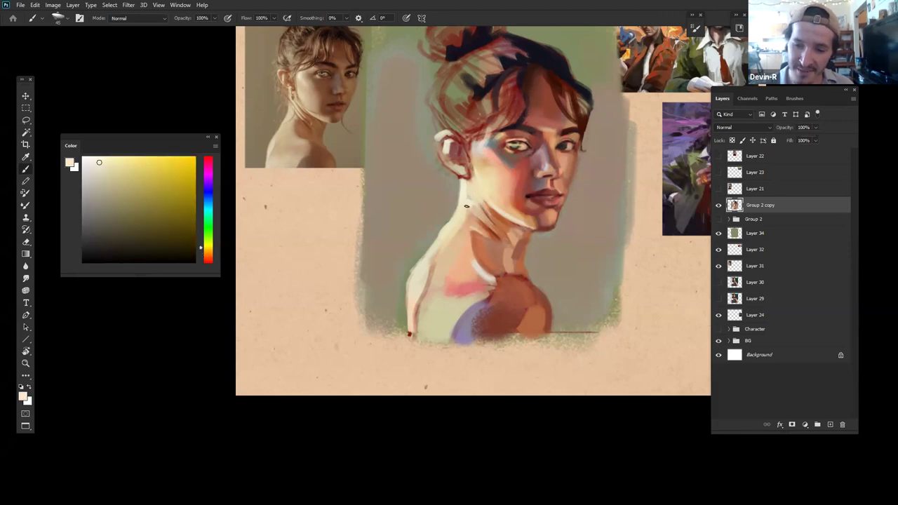
left_click(470, 194, "alt")
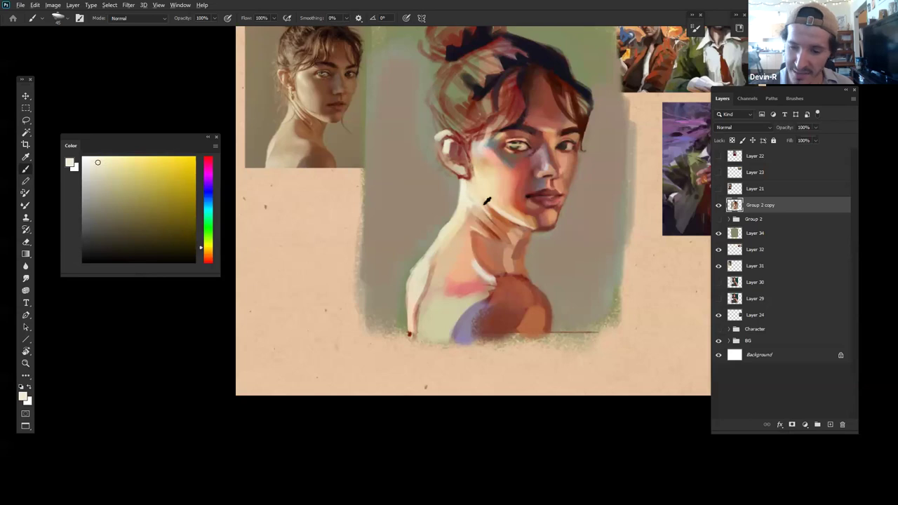
left_click(486, 208, "alt")
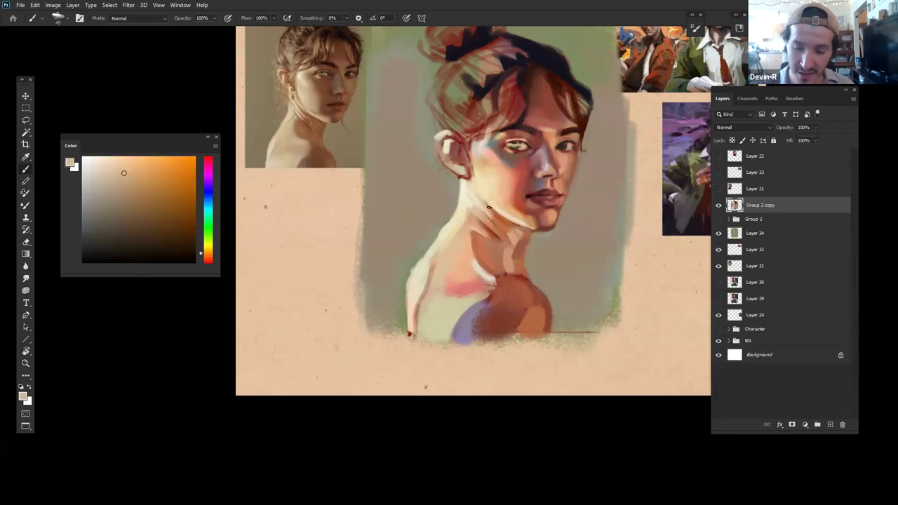
left_click(466, 191, "alt")
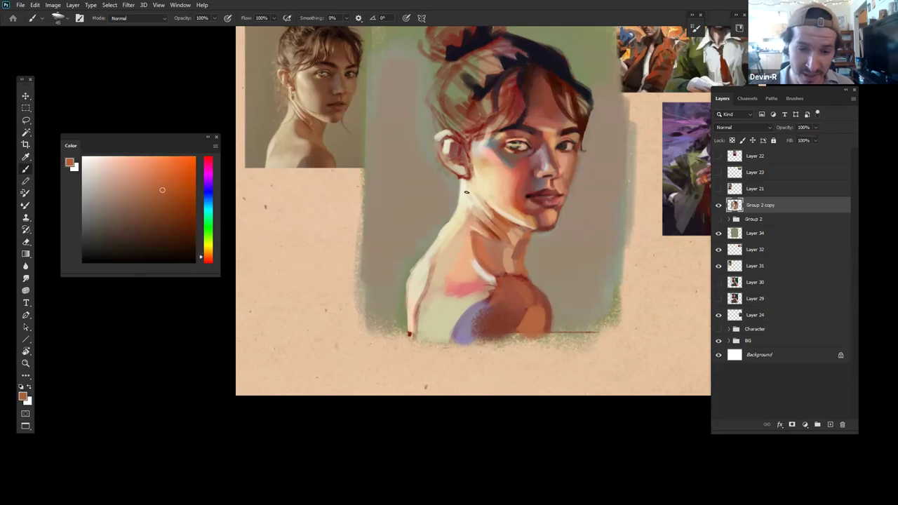
Step: Warm the shadow beneath the jaw with orange-brown sampled from the neck and a larger brush
left_click(495, 216, "alt")
left_click(494, 215, "alt")
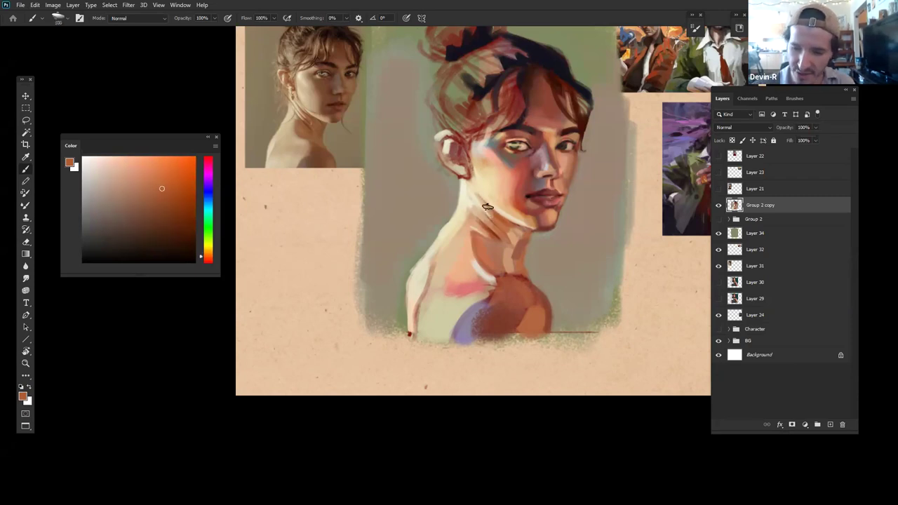
left_click_drag(568, 245, 604, 227)
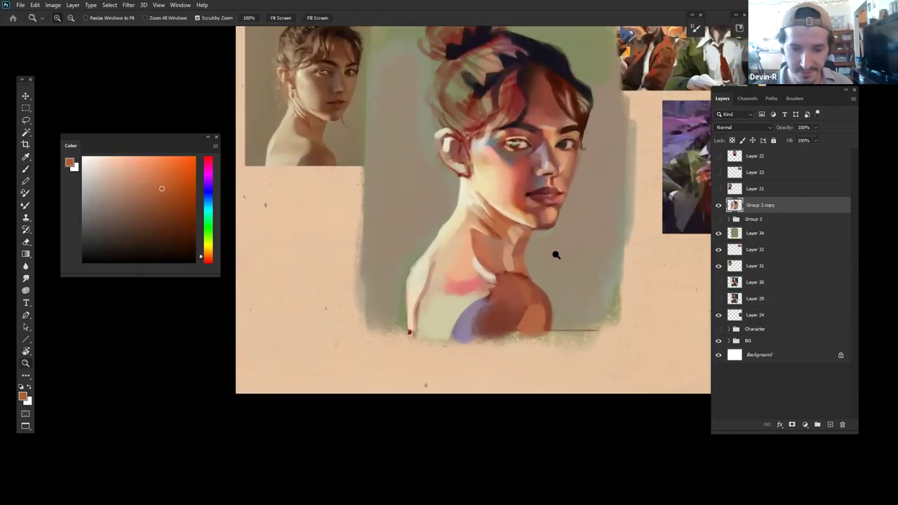
key("b")
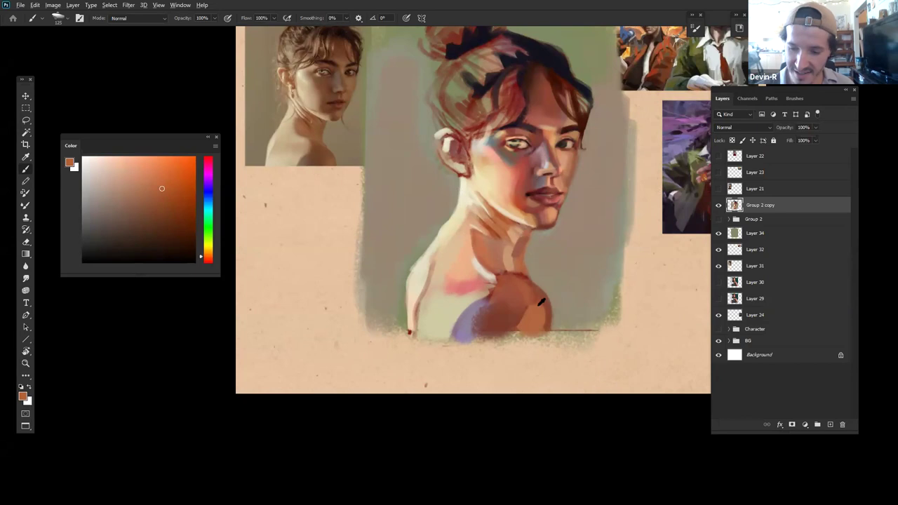
Step: Work on the cheek and jaw with sampled dark red and golden tan, enlarging the brush to 175
left_click(512, 270, "alt")
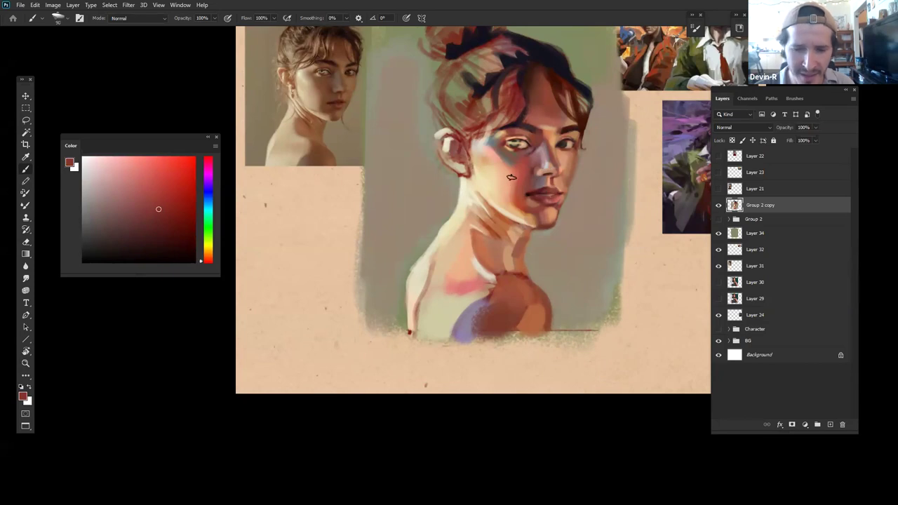
left_click(513, 203, "alt")
key("bracketright")
key("bracketright")
key("bracketright")
key("bracketright")
key("bracketright")
key("bracketright")
key("bracketright")
key("bracketright")
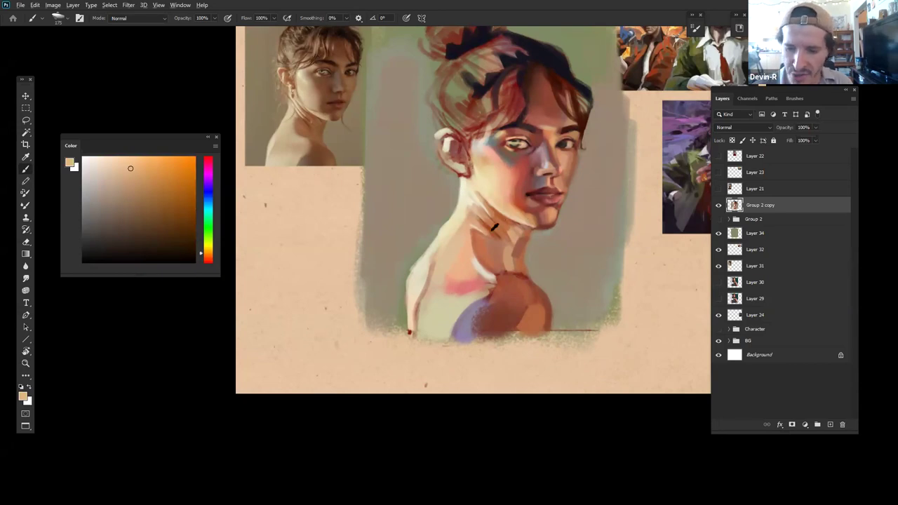
Step: Blend the neck folds into the front of the neck with sampled rust orange and light peach, enlarging the brush to 200
left_click(495, 228, "alt")
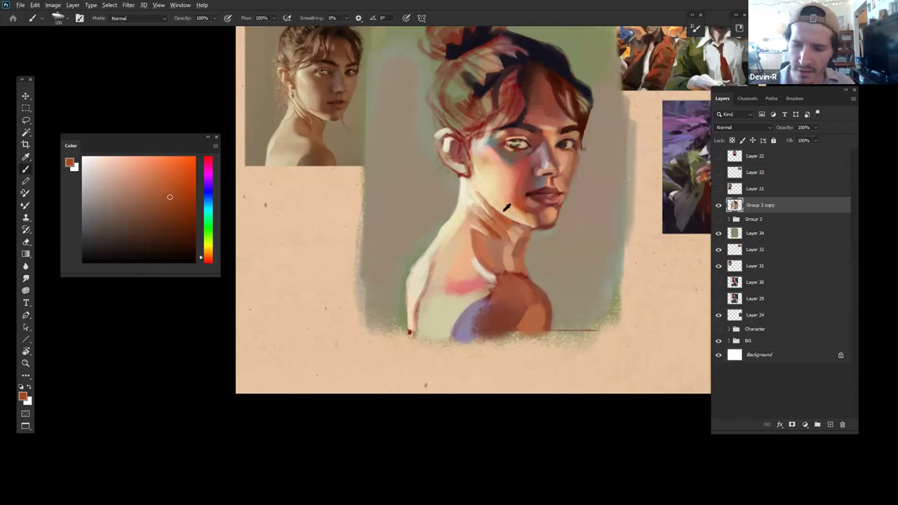
left_click(474, 197, "alt")
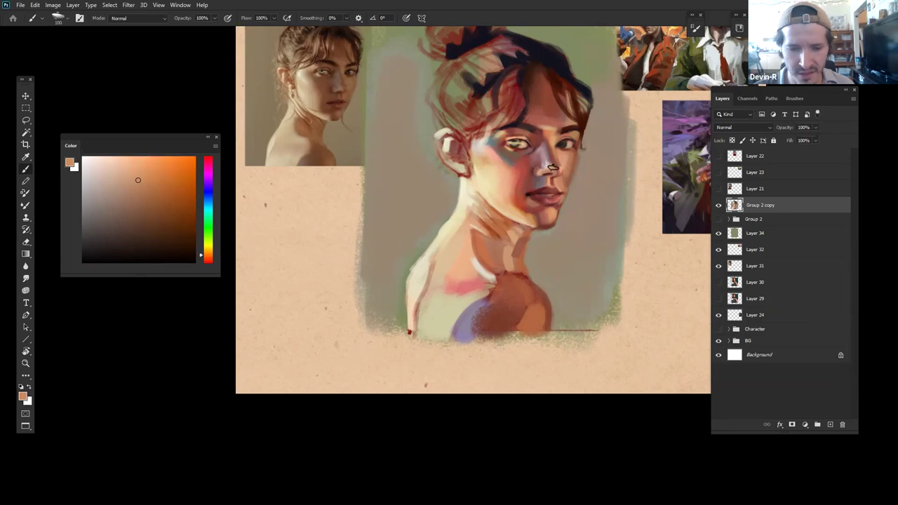
left_click(511, 233, "alt")
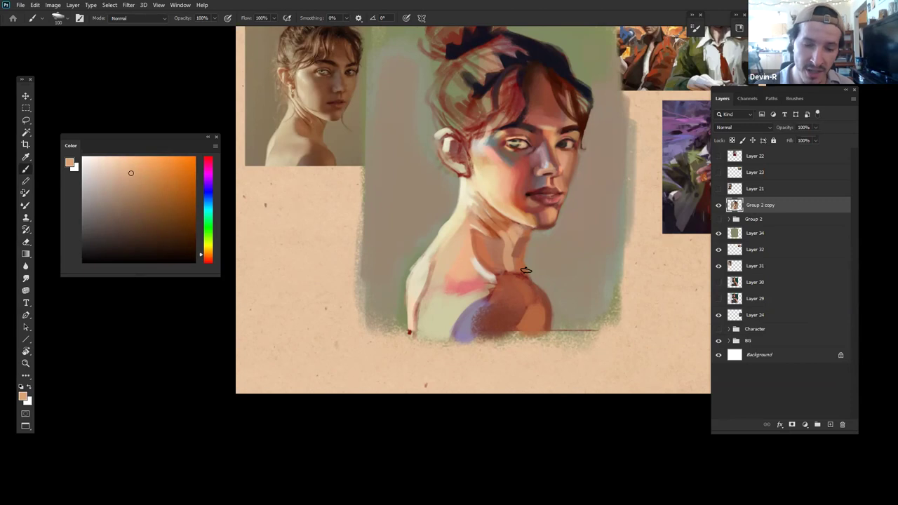
key("bracketright")
key("bracketright")
key("bracketright")
key("bracketright")
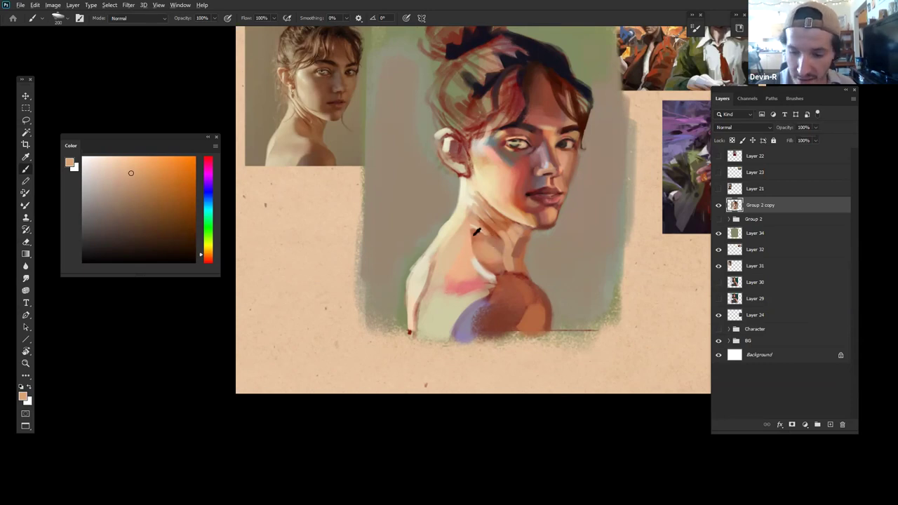
Step: Refine the side of the neck with reddish brown sampled from the shoulder and terracotta from the neck, using a size 90 brush
left_click(474, 235, "alt")
left_click(506, 301, "alt")
key("[")
key("[")
key("[")
key("[")
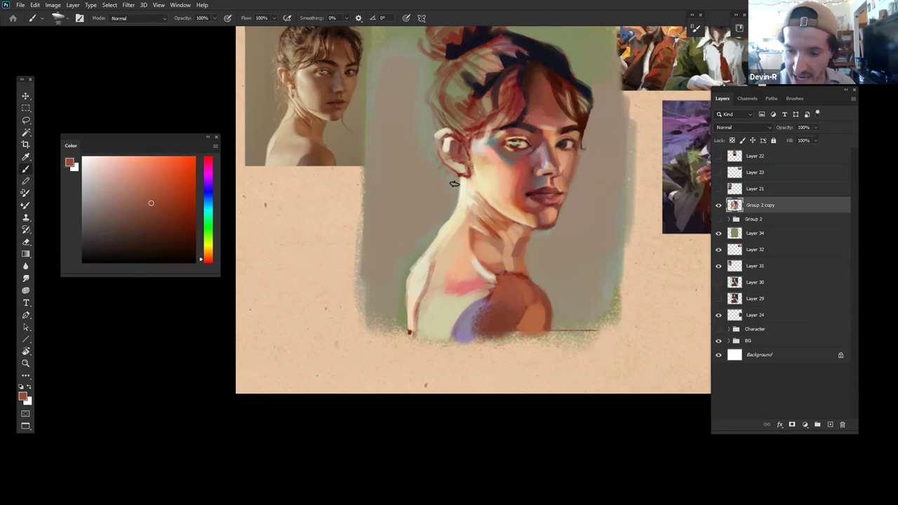
left_click(473, 242, "alt")
left_click(471, 227, "alt")
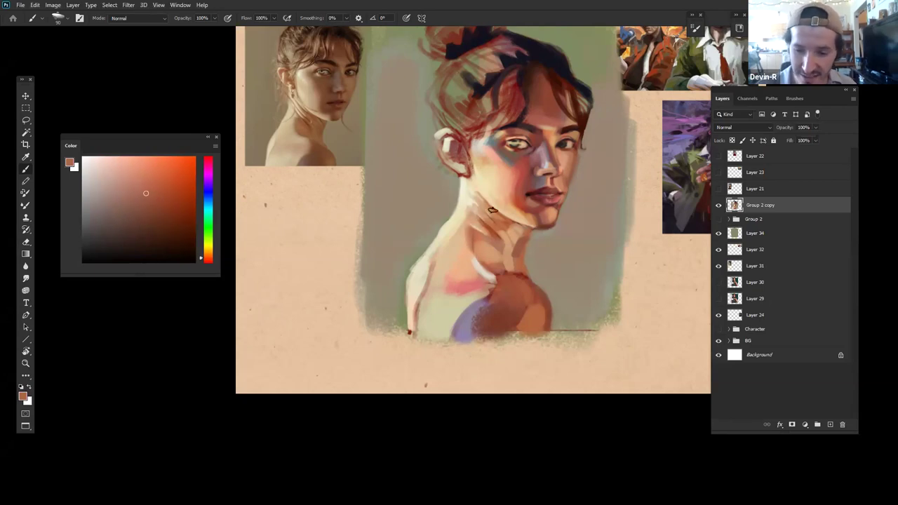
Step: Reshape the front contour of the neck under the chin with sampled reddish brown and background taupe
key("z")
left_click_drag(563, 258, 579, 251)
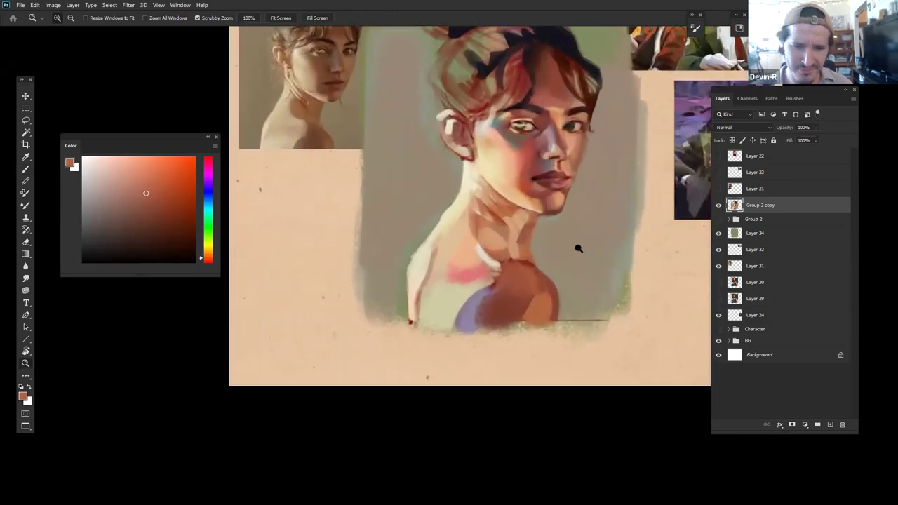
key("b")
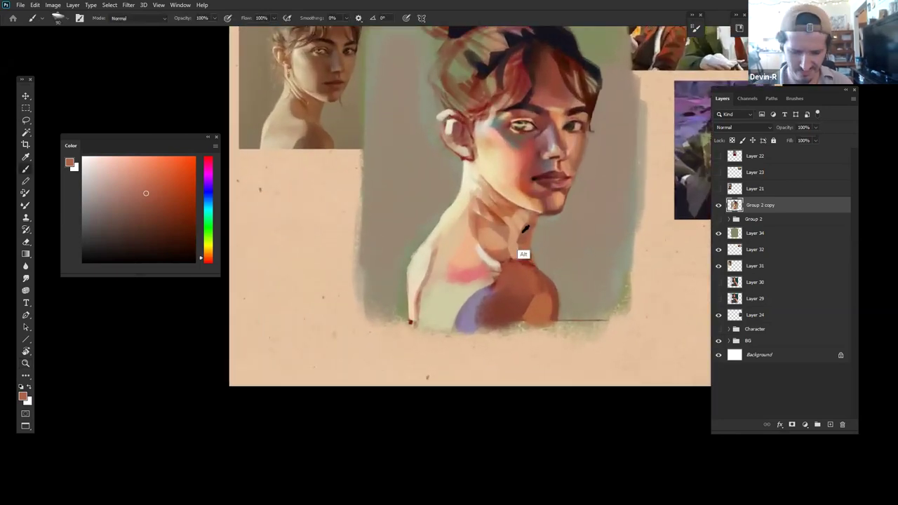
left_click(526, 234, "alt")
key("bracketright")
key("bracketright")
key("bracketright")
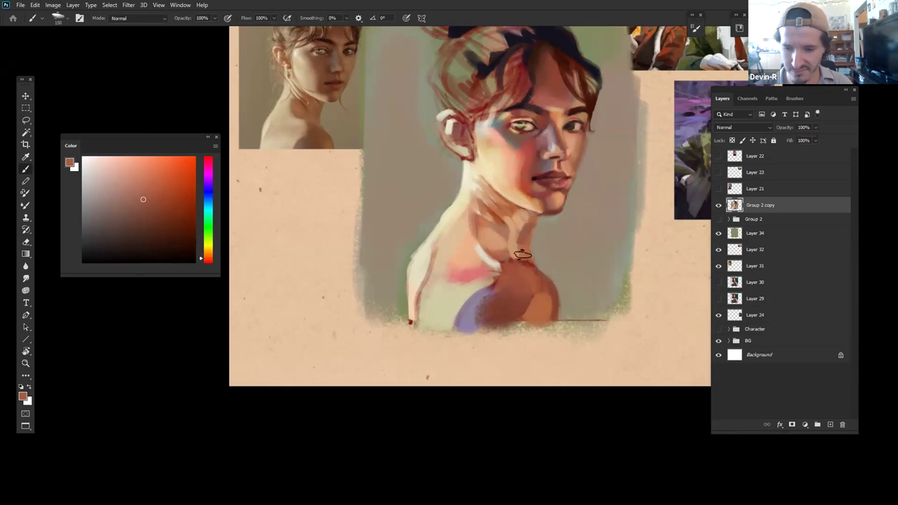
left_click(542, 223, "alt")
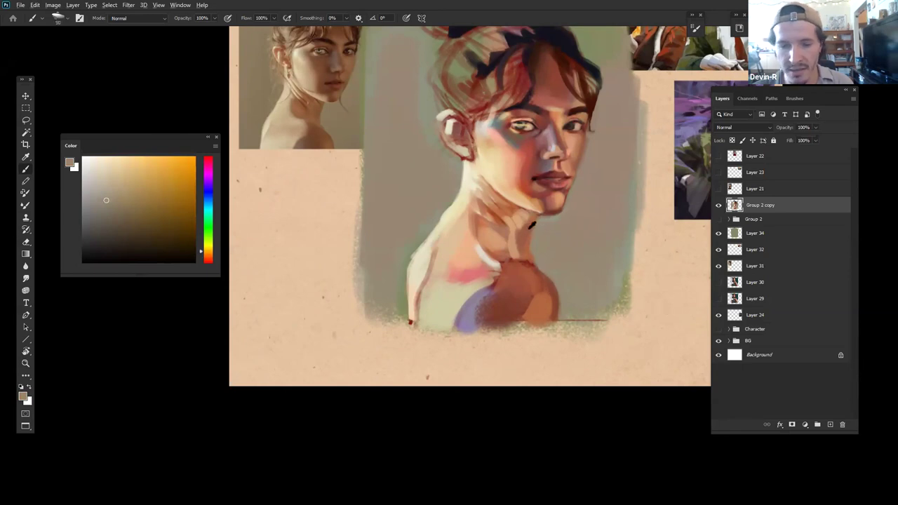
left_click(530, 223, "alt")
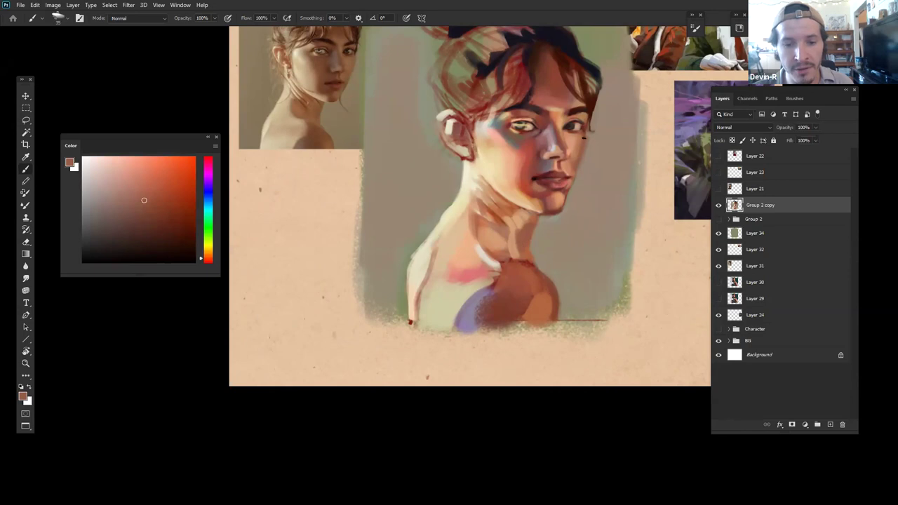
Step: Rework the chin below the lower lip with sampled reddish brown and orange tan, enlarging the brush to 300
left_click(559, 165, "alt")
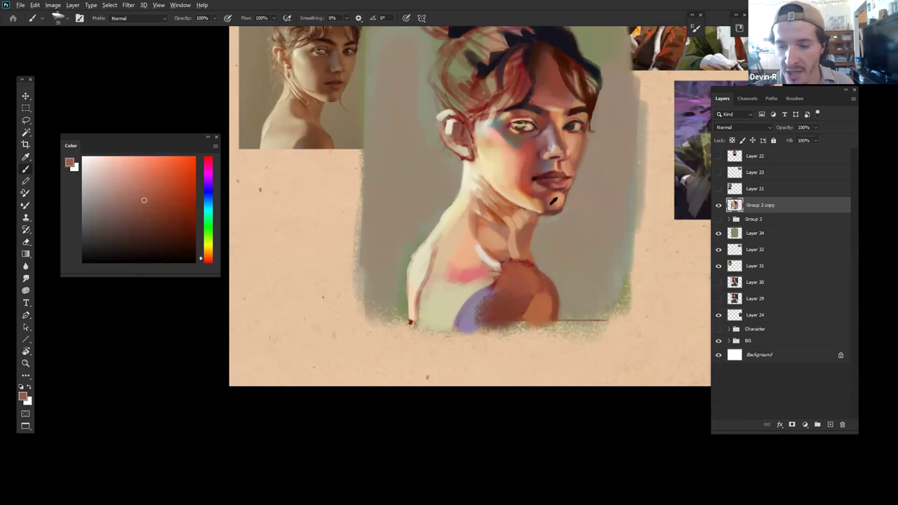
left_click(553, 201, "alt")
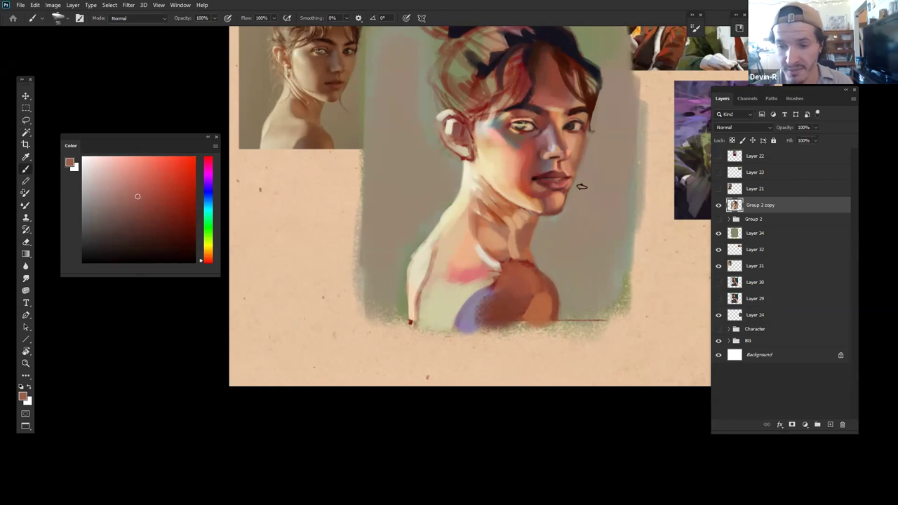
left_click(551, 207, "alt")
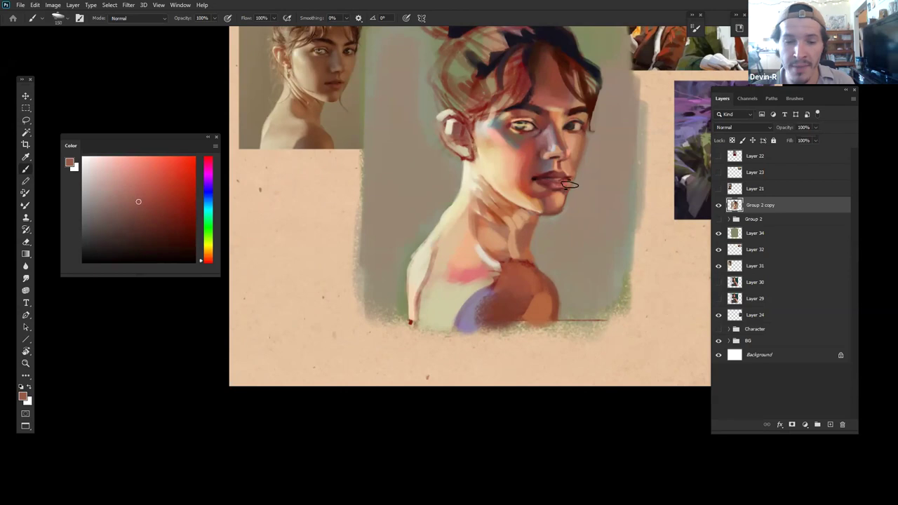
left_click(557, 197, "alt")
left_click_drag(556, 199, 553, 205)
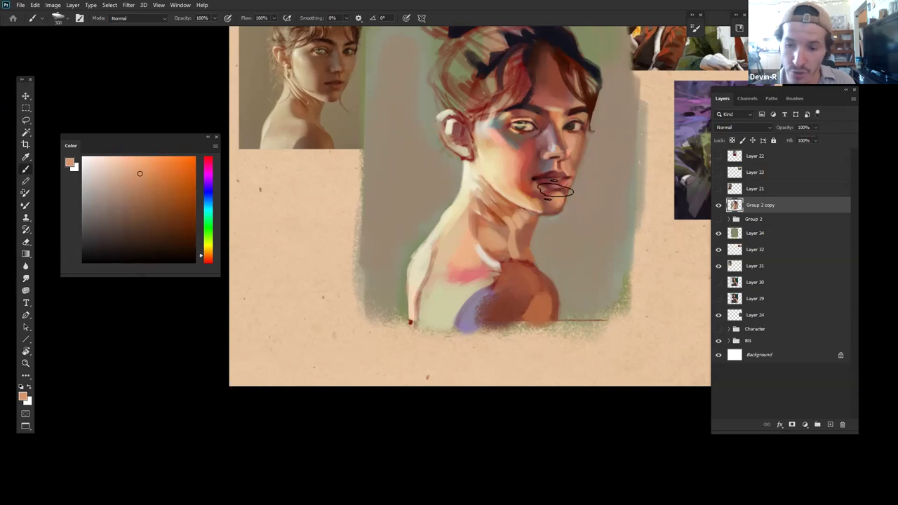
Step: Mute the shadow tone of the chin with a slightly desaturated reddish brown, using a smaller brush
left_click(546, 195, "alt")
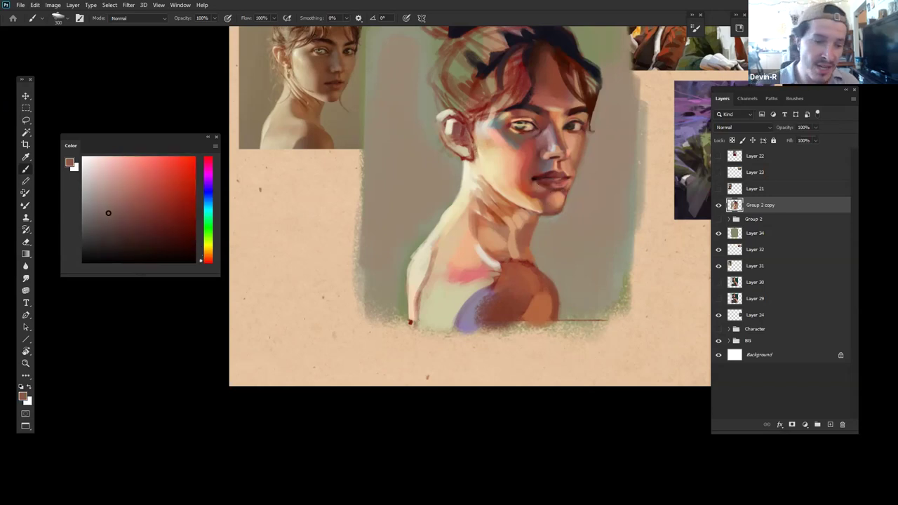
left_click_drag(127, 200, 131, 209)
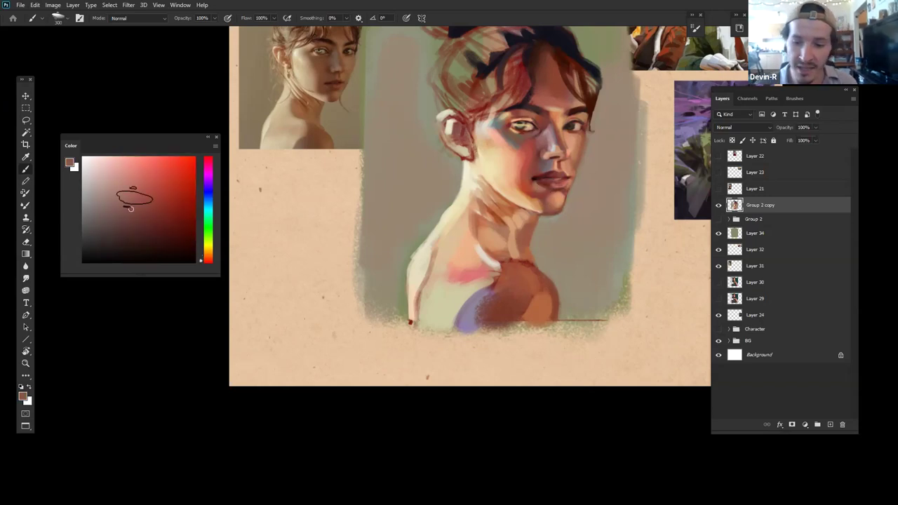
right_click(543, 204, "alt")
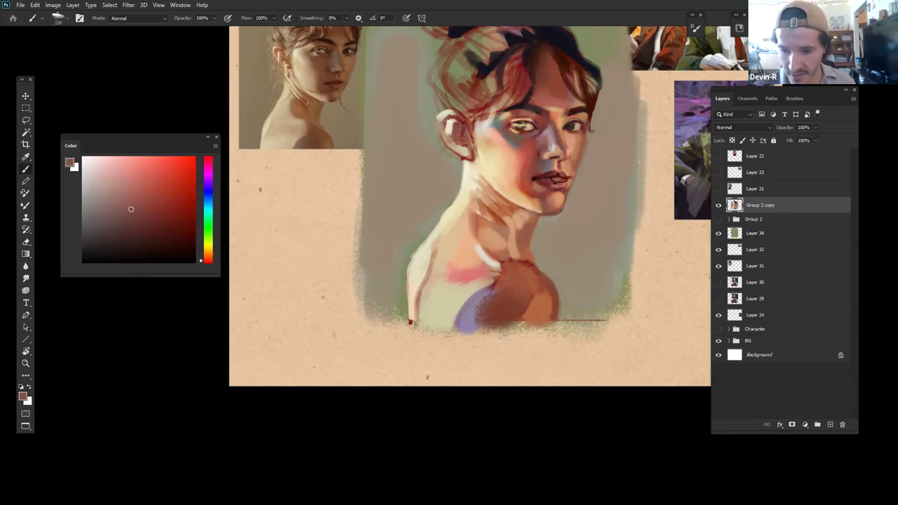
Step: Blend the edge between the chin and the lit jaw with sampled light tan and muted brown, reducing the brush to 150
left_click(534, 203, "alt")
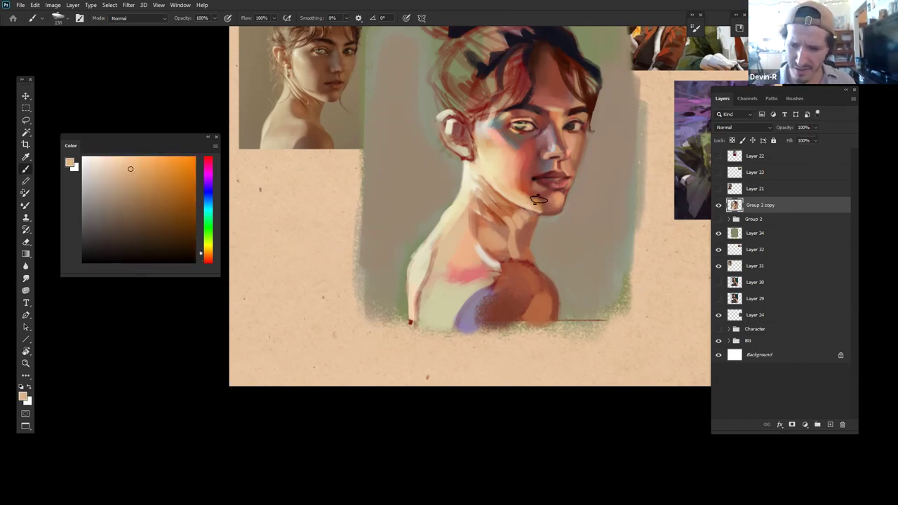
left_click(541, 204, "alt")
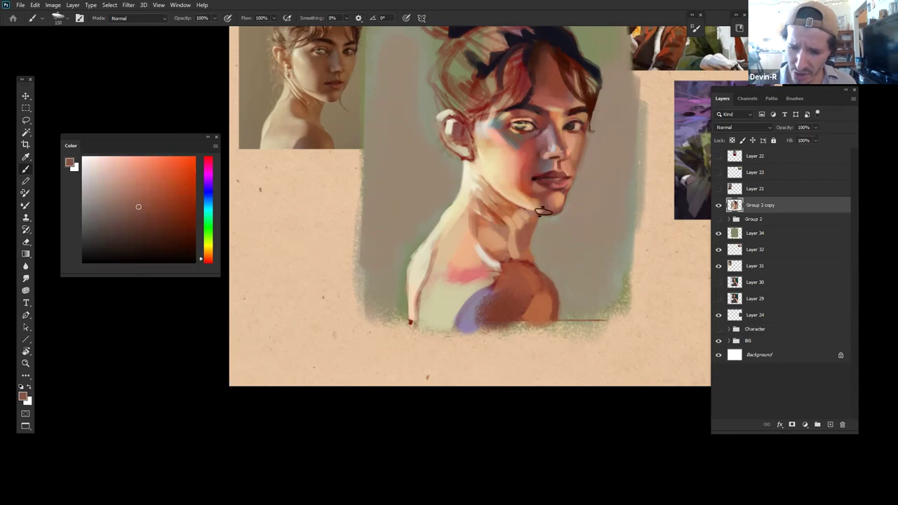
key("bracketleft")
key("bracketleft")
key("bracketleft")
left_click(538, 200, "alt")
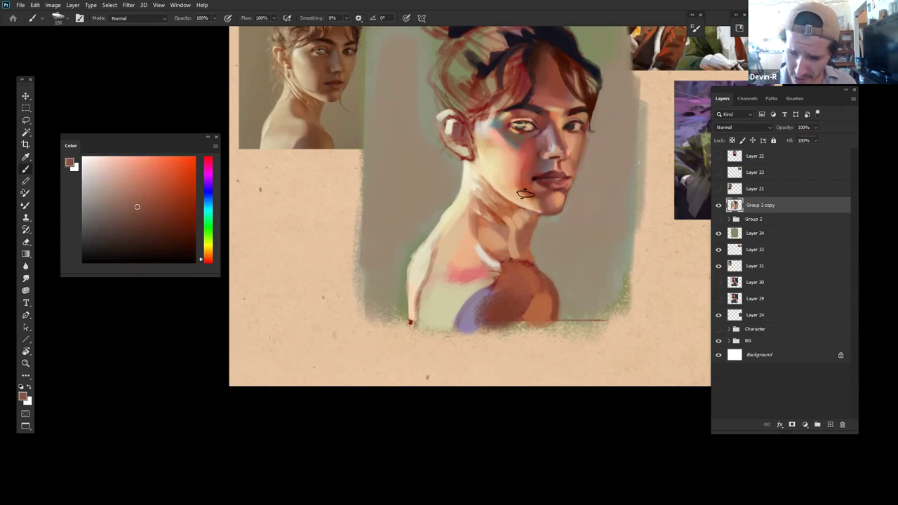
left_click(543, 197, "alt")
left_click(543, 197, "alt")
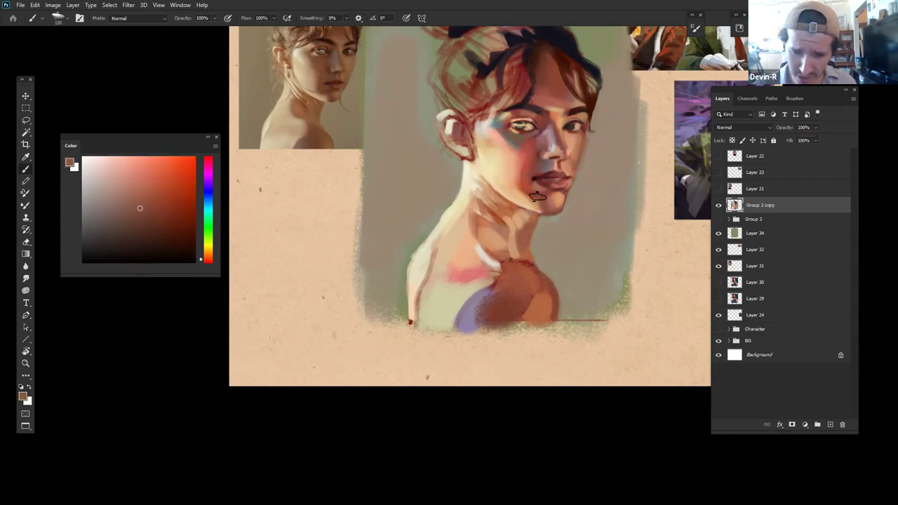
Step: Soften the transition from the mouth corner into the lower cheek with sampled reds, orange tan and salmon
left_click(536, 193, "alt")
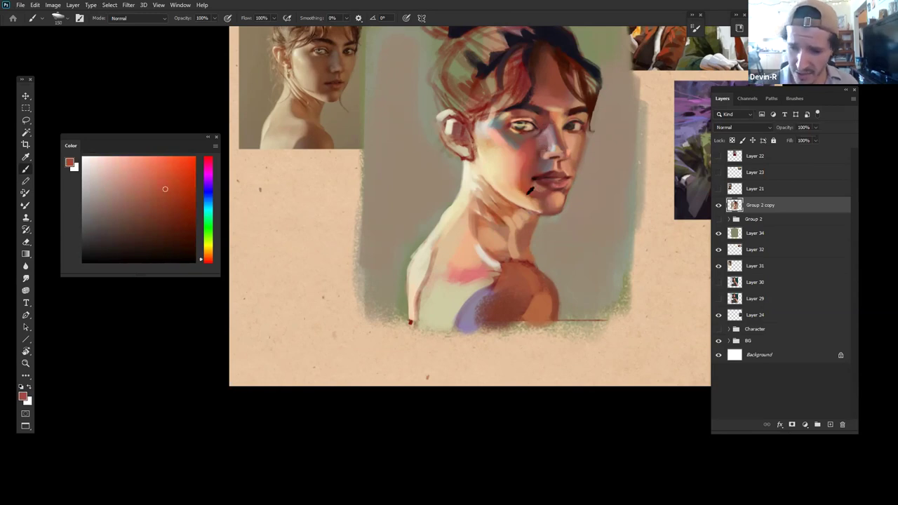
left_click(531, 190, "alt")
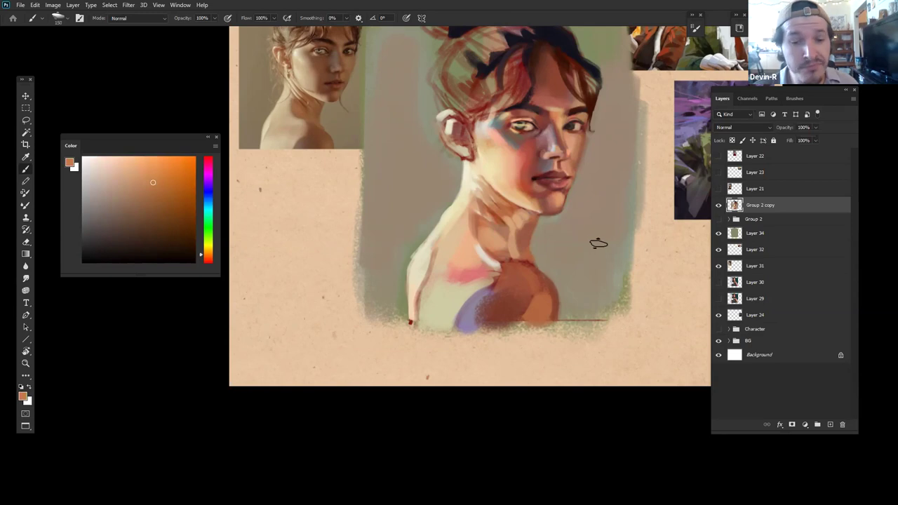
left_click(518, 186, "alt")
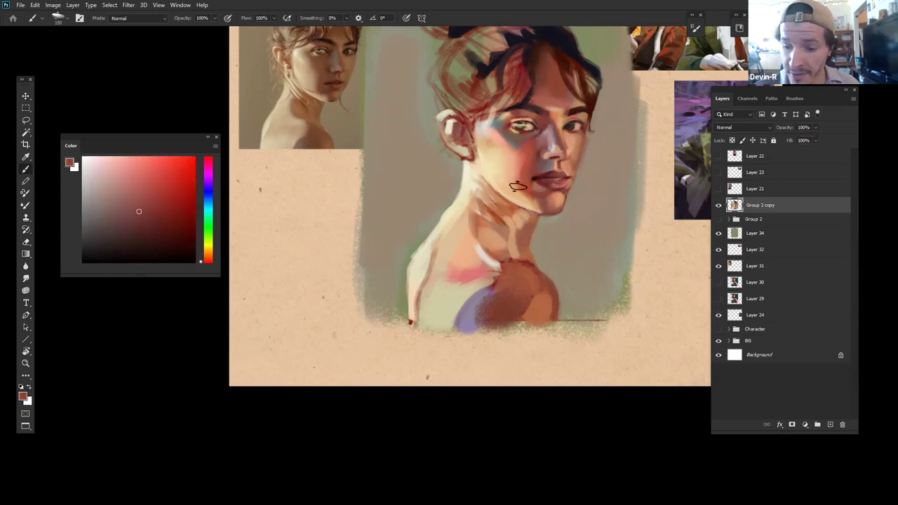
left_click(531, 186, "alt")
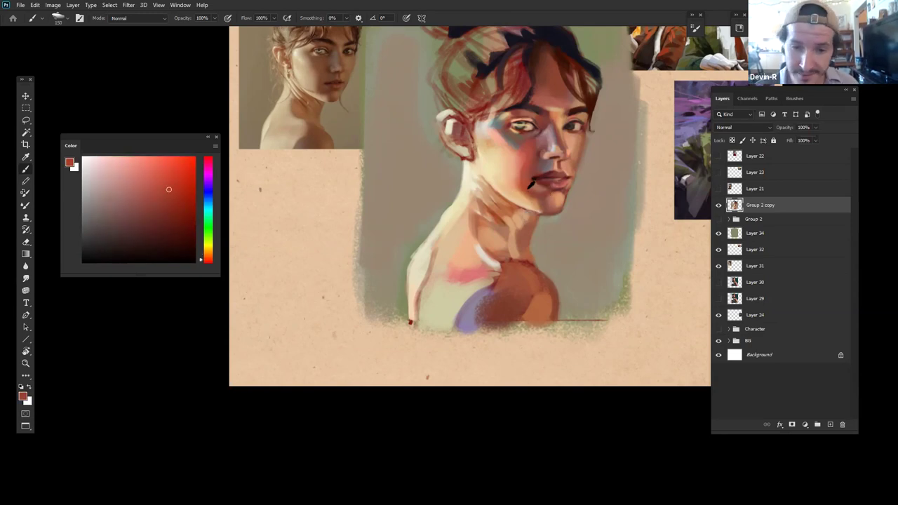
left_click(527, 185, "alt")
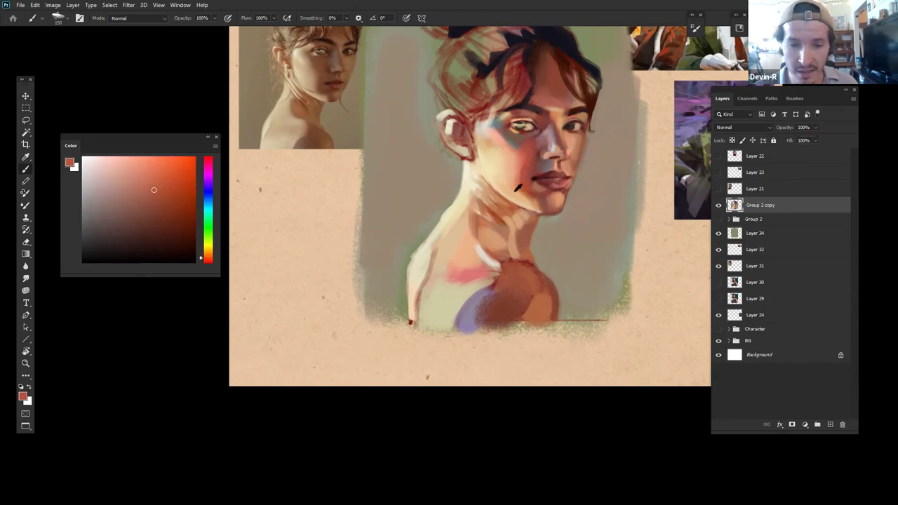
left_click(520, 178, "alt")
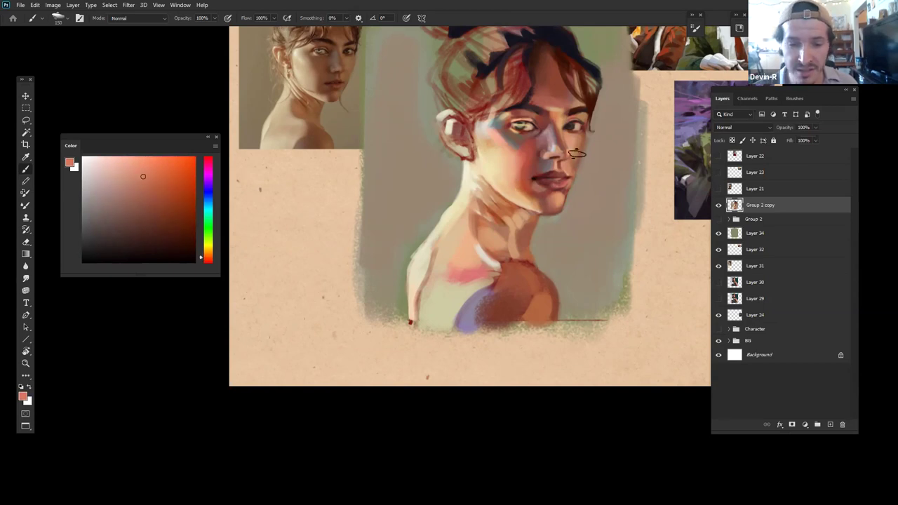
Step: Touch up the jaw and mouth area with sampled light tan, burnt orange and vivid orange, reducing the brush to 80
left_click(528, 195, "alt")
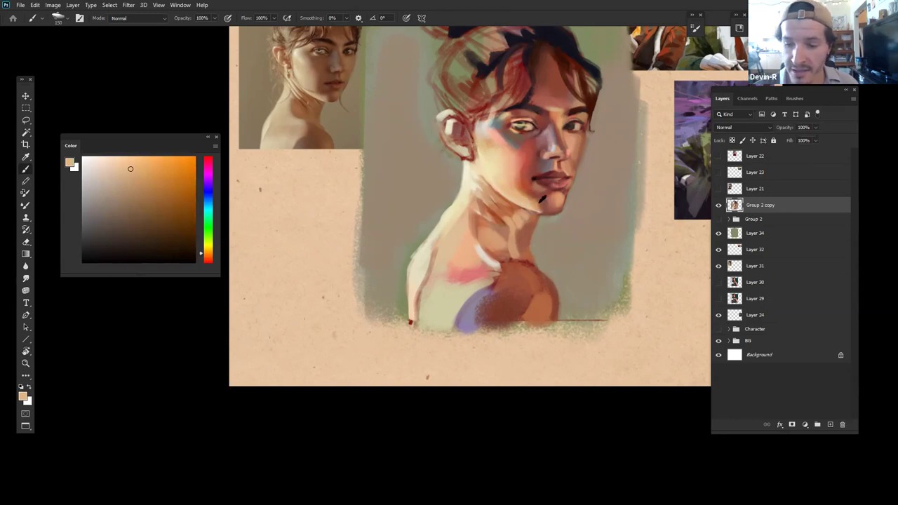
left_click(481, 198, "alt")
left_click_drag(167, 200, 181, 201)
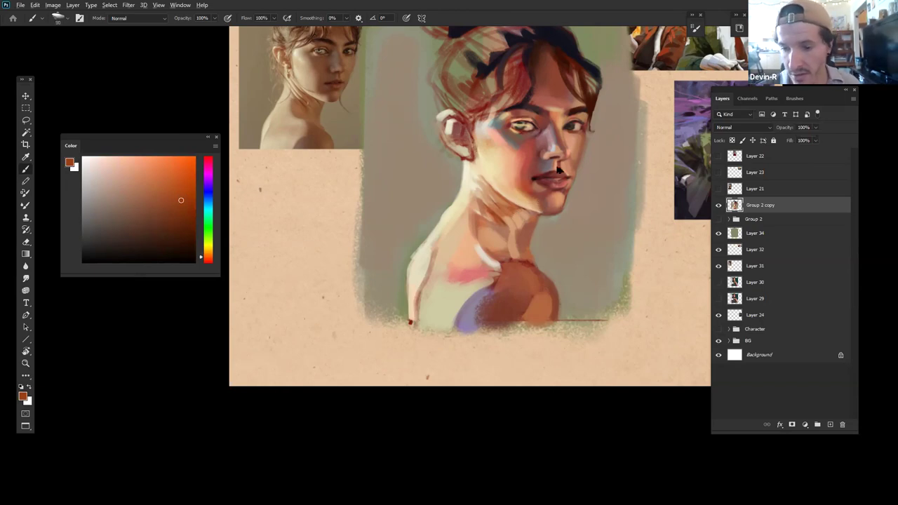
left_click_drag(174, 203, 186, 178)
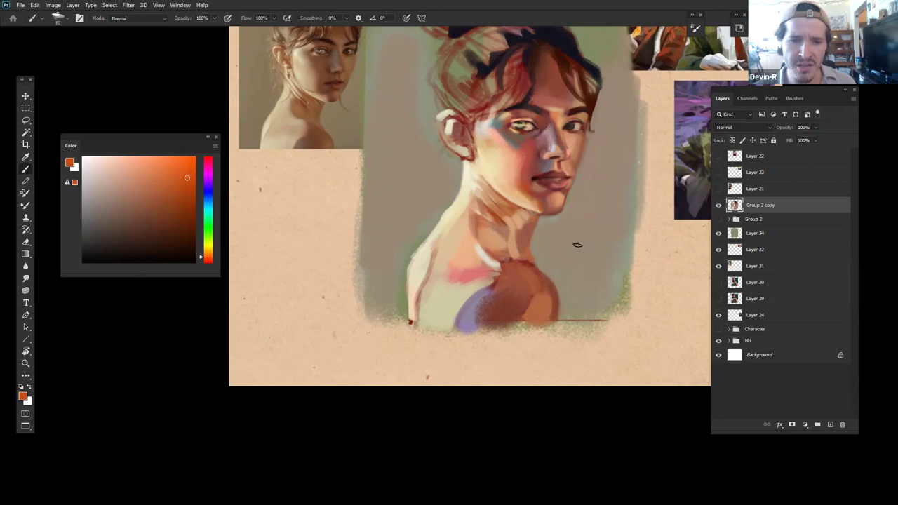
Step: Add off-white and warm cream highlights at the temple and the outer brow of the nearer eye, enlarging the brush to 125
left_click_drag(190, 175, 91, 155)
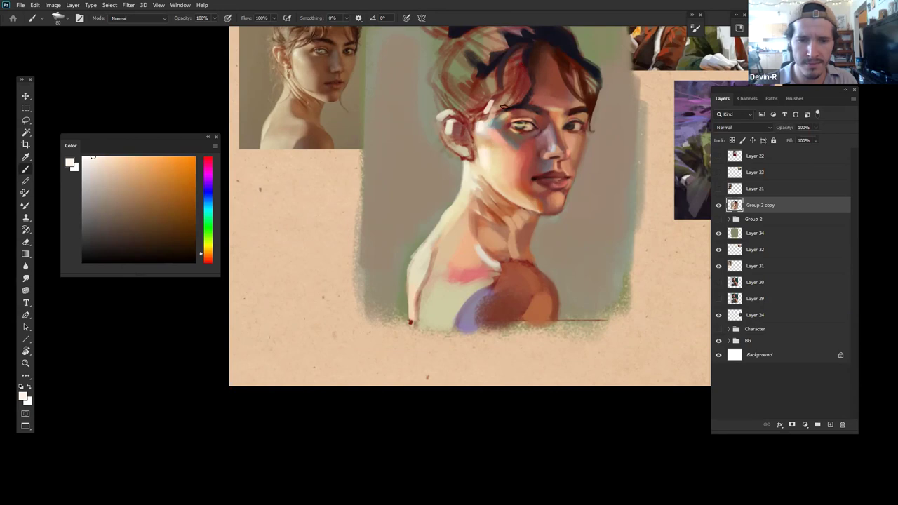
left_click(508, 136, "alt")
left_click_drag(104, 172, 112, 164)
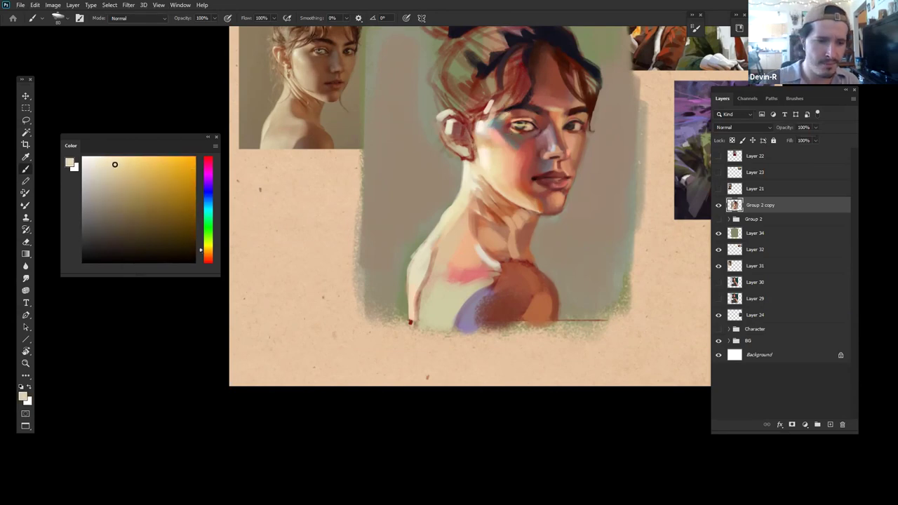
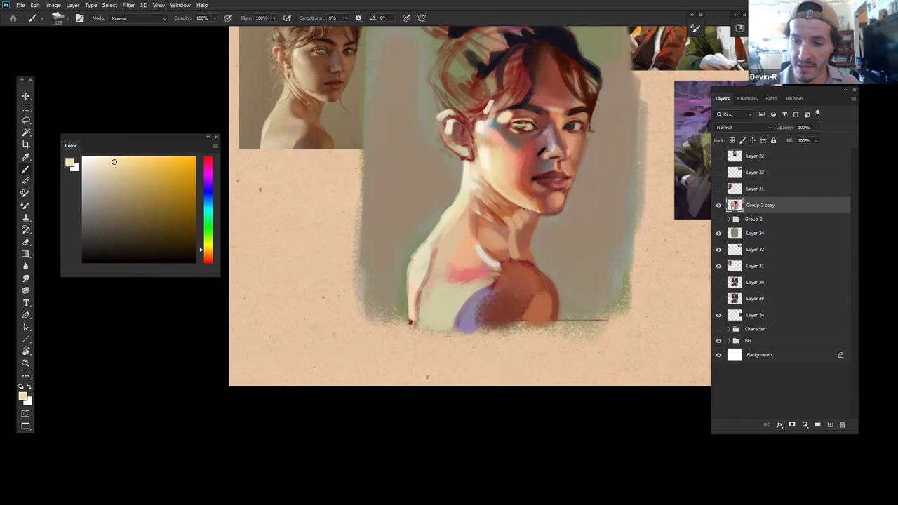
Step: Refine the shadows around the nostril and nose wing with sampled dark maroon and deep red, using a size 50 brush
left_click(543, 150, "alt")
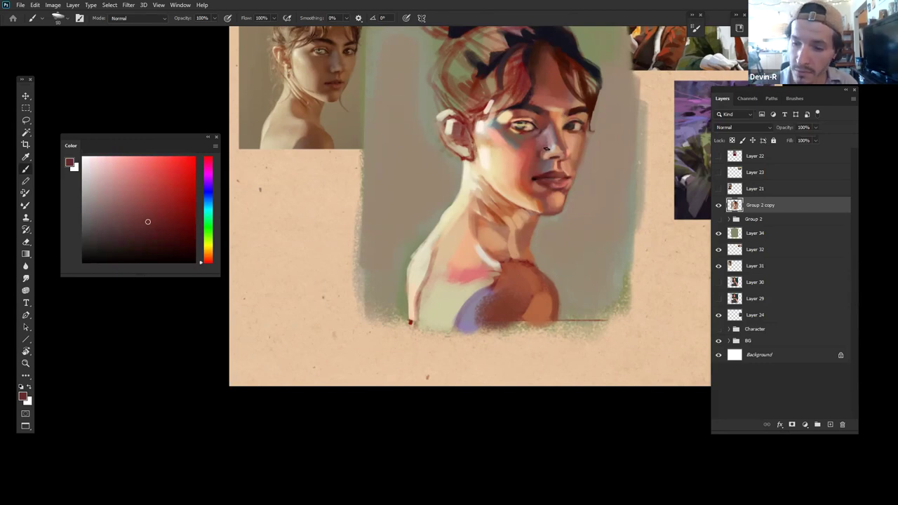
key("ctrl+space")
left_click_drag(607, 200, 644, 183)
left_click_drag(604, 211, 580, 214)
key("b")
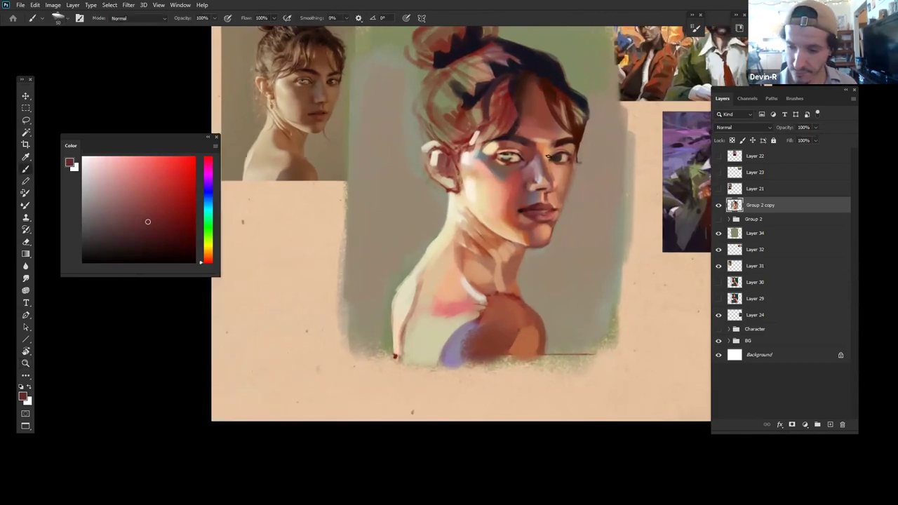
left_click(548, 189, "alt")
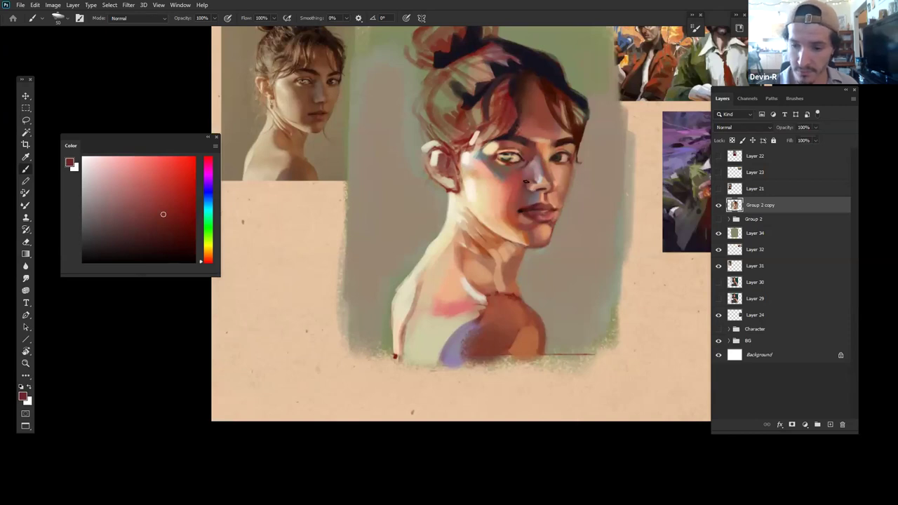
left_click(527, 182, "alt")
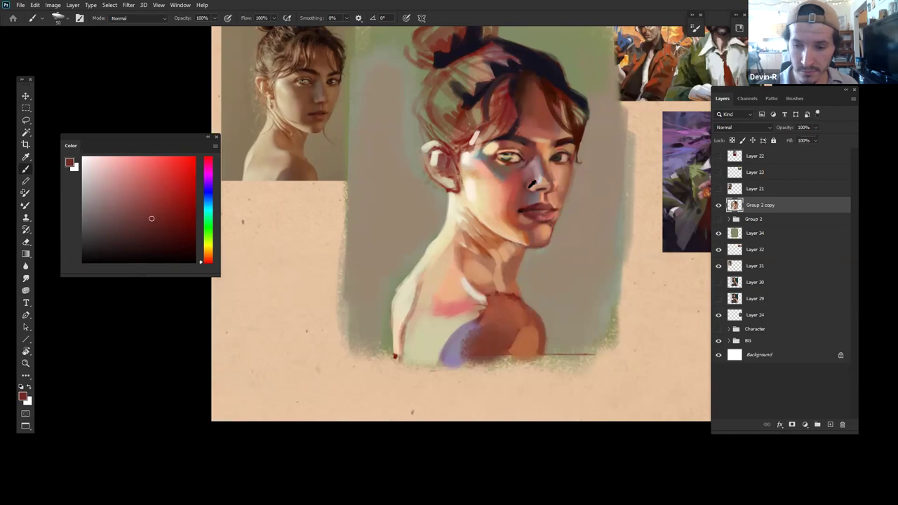
Step: Model the side of the nose with sampled pinkish beige and brown, plus dusty rose and salmon pink
left_click(533, 182, "alt")
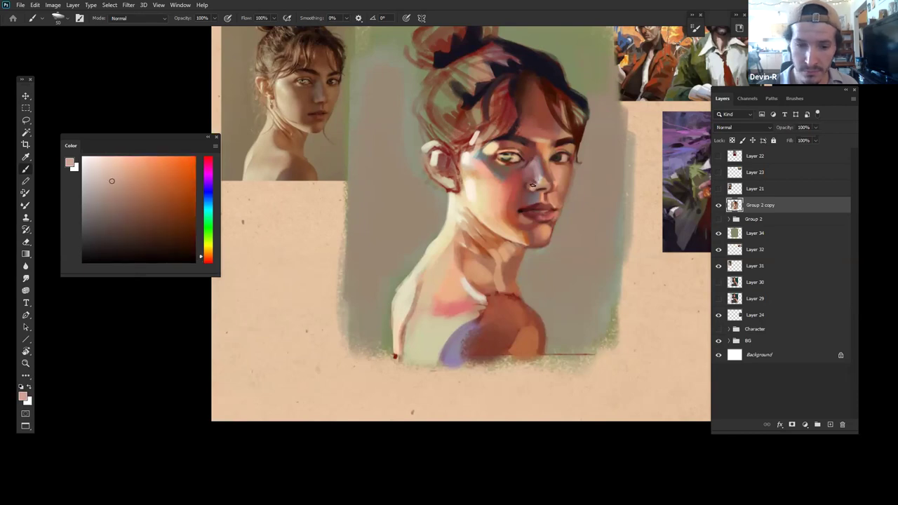
left_click(531, 181, "alt")
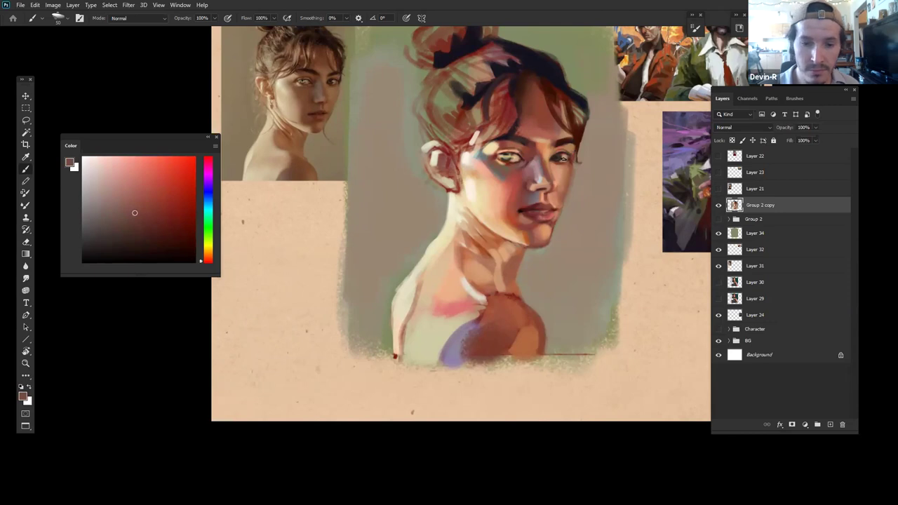
left_click(132, 196)
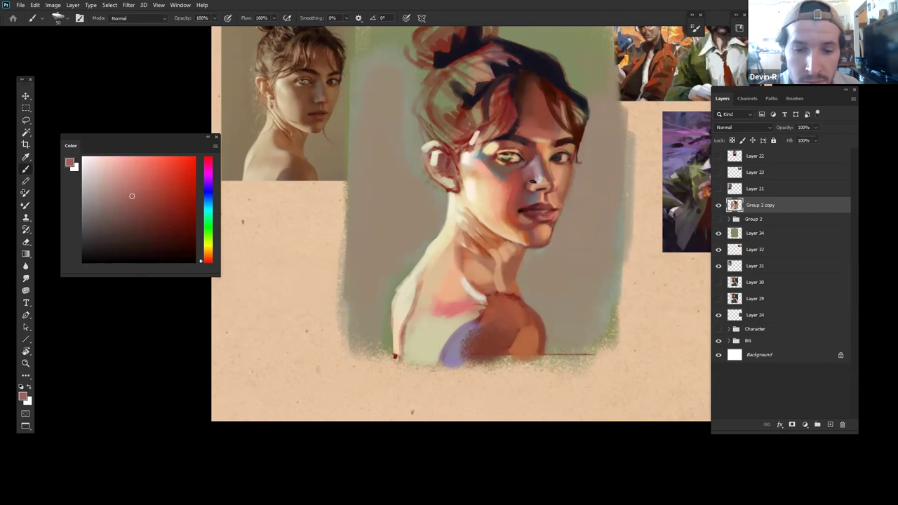
left_click(131, 173)
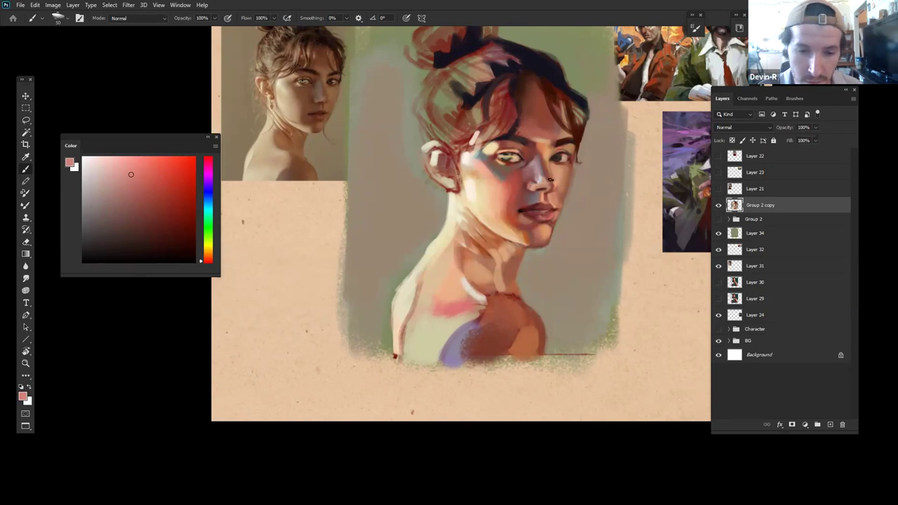
Step: Refine the mouth corner and lips with deep red and sampled reddish brown tones
left_click_drag(152, 227, 170, 209)
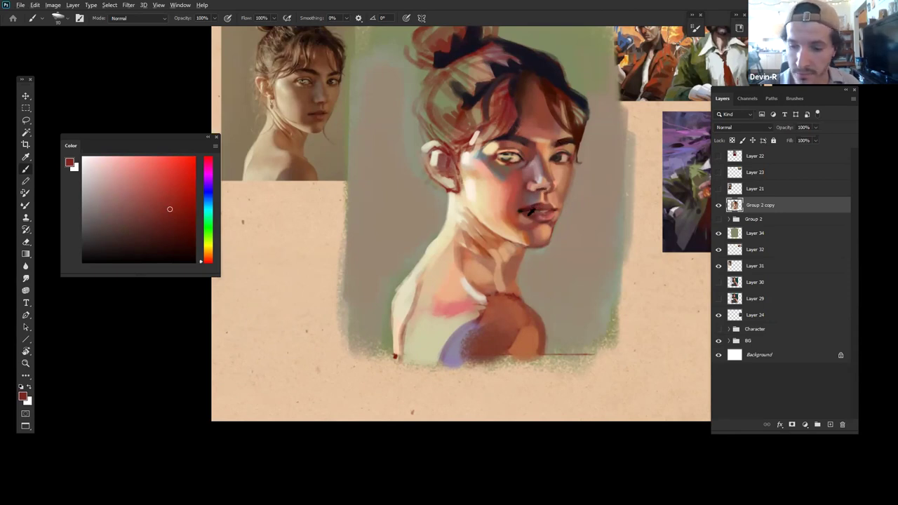
left_click(528, 215, "alt")
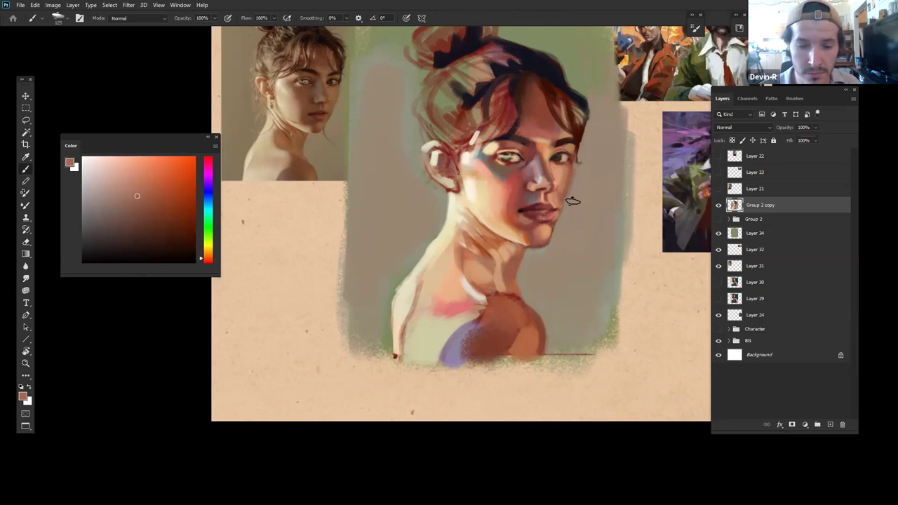
left_click(535, 211, "alt")
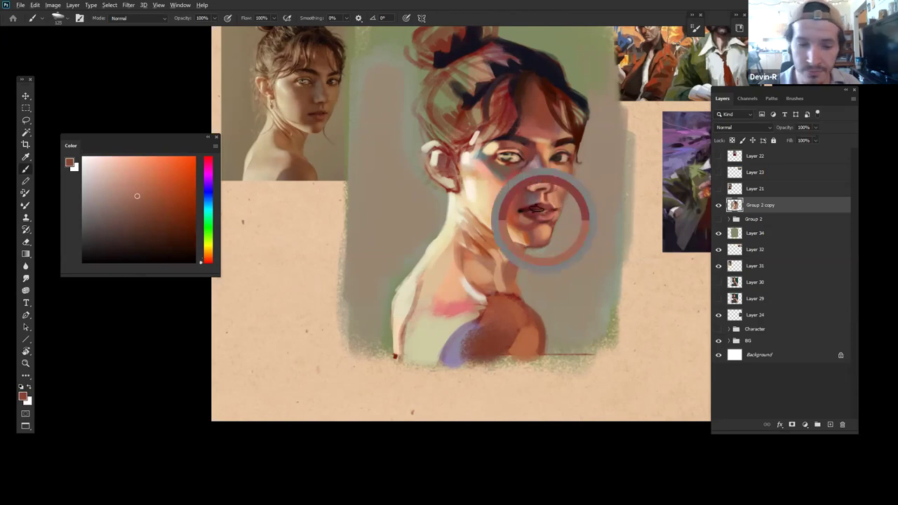
mouse_move(147, 207)
left_mouse_down()
mouse_move(164, 209)
mouse_move(157, 191)
mouse_move(156, 213)
left_mouse_up()
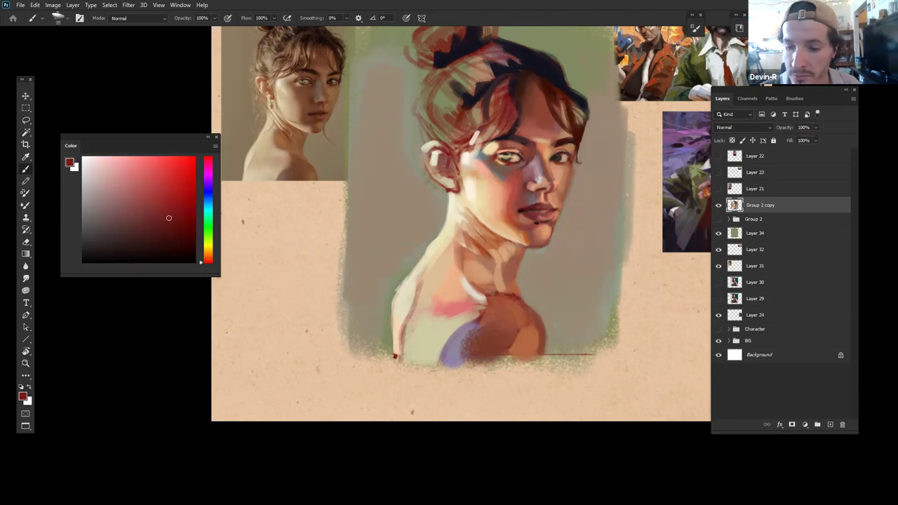
Step: Refine the lips and mouth area with muted red, dark red and light pink, plus a sampled reddish brown
left_click(156, 194)
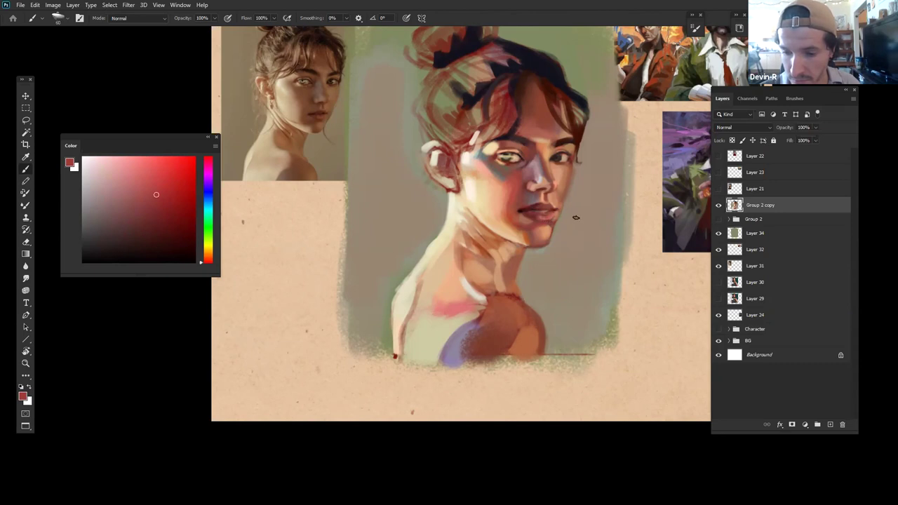
left_click(162, 211)
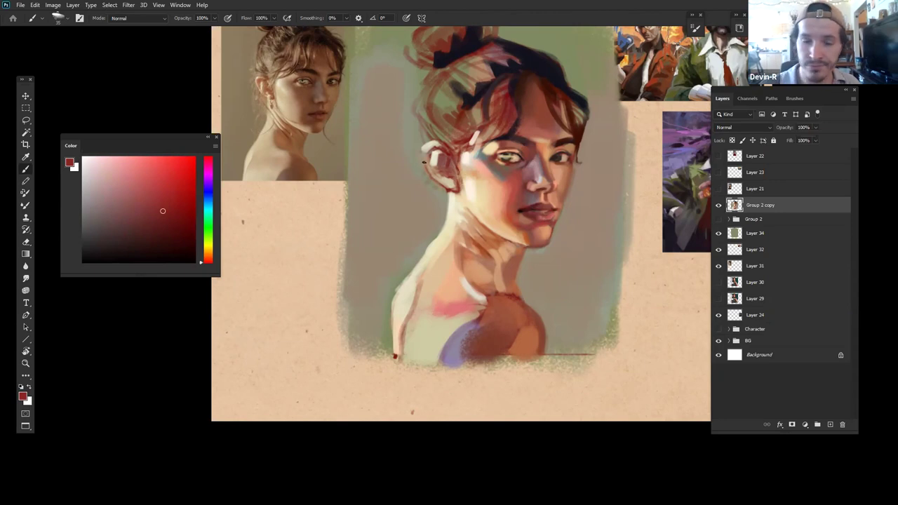
left_click(127, 165)
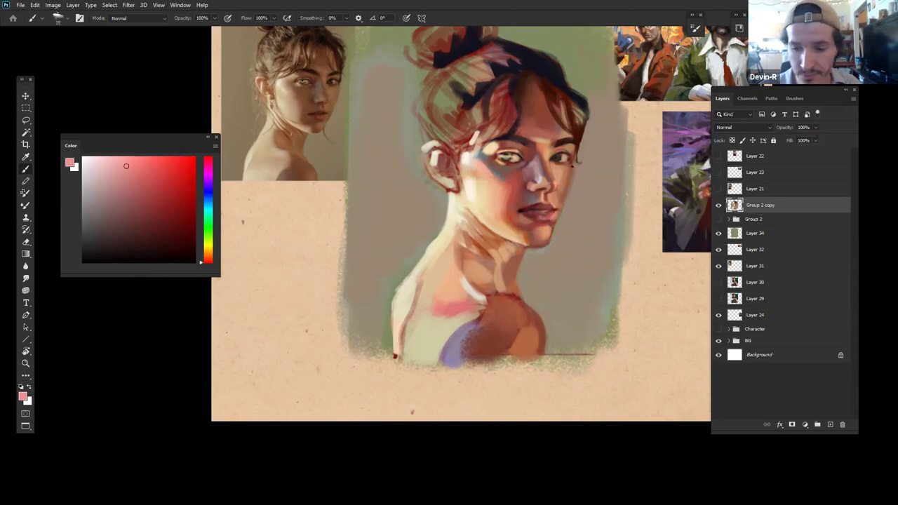
left_click(553, 207, "alt")
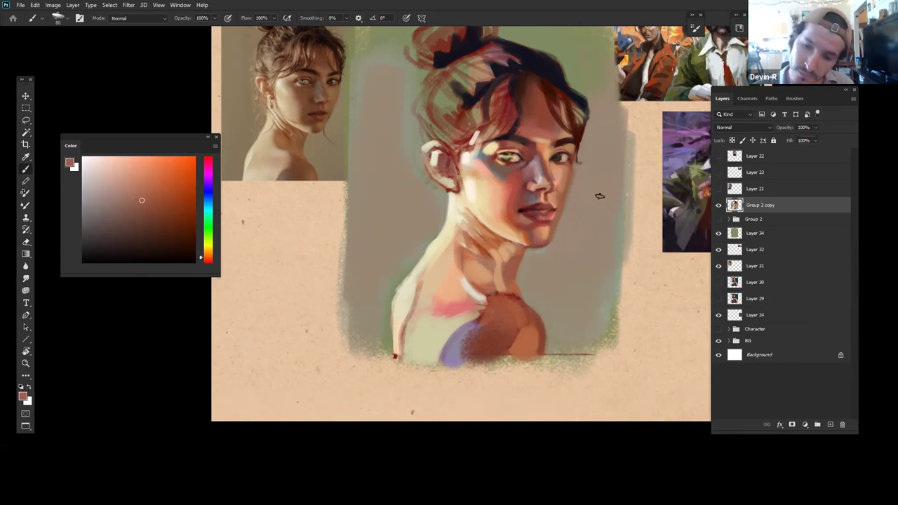
Step: Shade the far side of the face with an orange-brown and sampled skin browns, enlarging the brush to 125
key("bracketright")
key("bracketright")
key("bracketright")
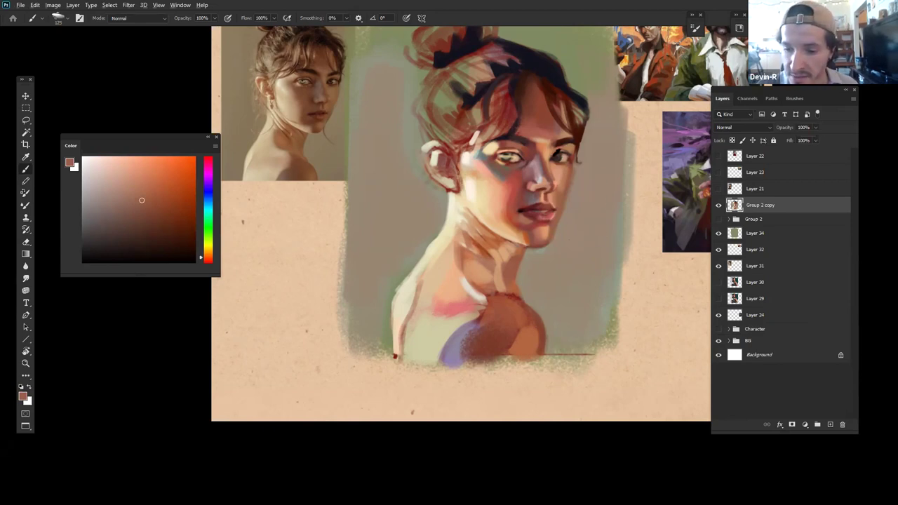
left_click(552, 149, "alt")
left_click_drag(142, 208, 152, 196)
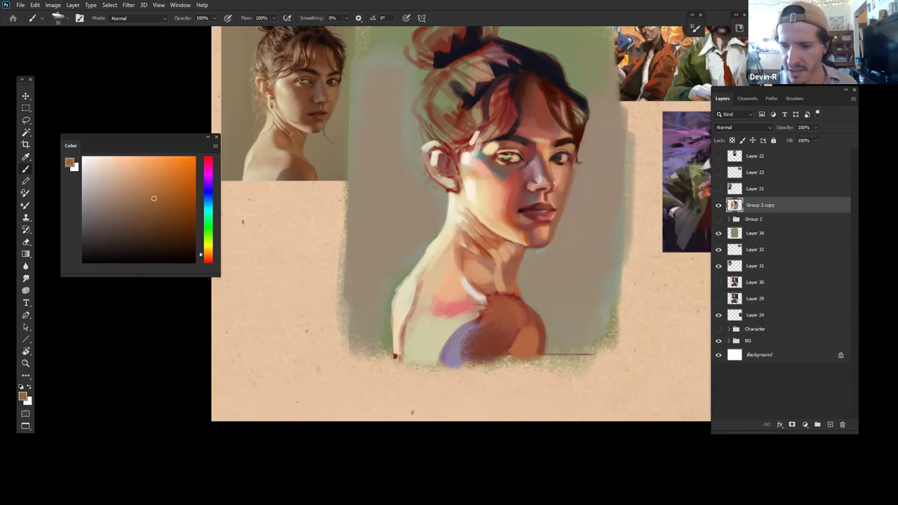
left_click(561, 198, "alt")
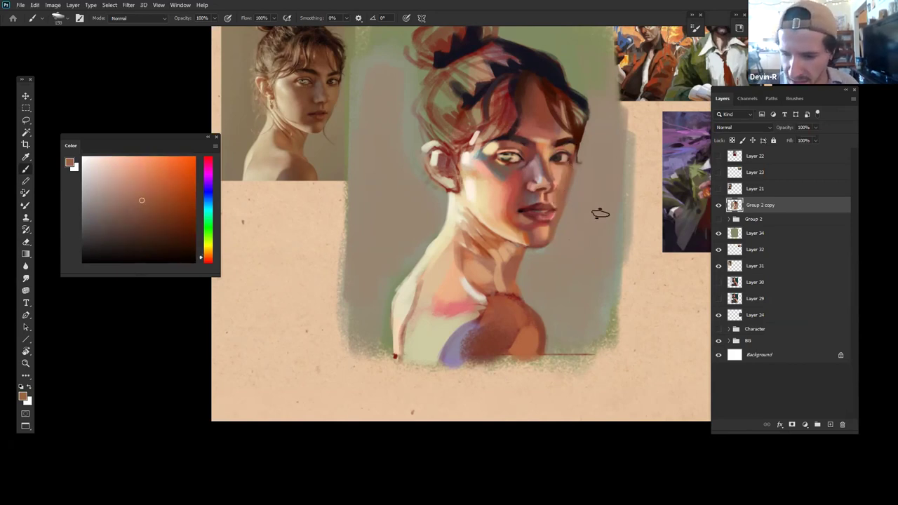
Step: Rework the chin and its lower edge with a more saturated reddish brown, undoing the first stroke
key("z")
left_click_drag(586, 250, 646, 225)
mouse_move(600, 247)
left_mouse_down()
mouse_move(591, 279)
mouse_move(597, 259)
left_mouse_up()
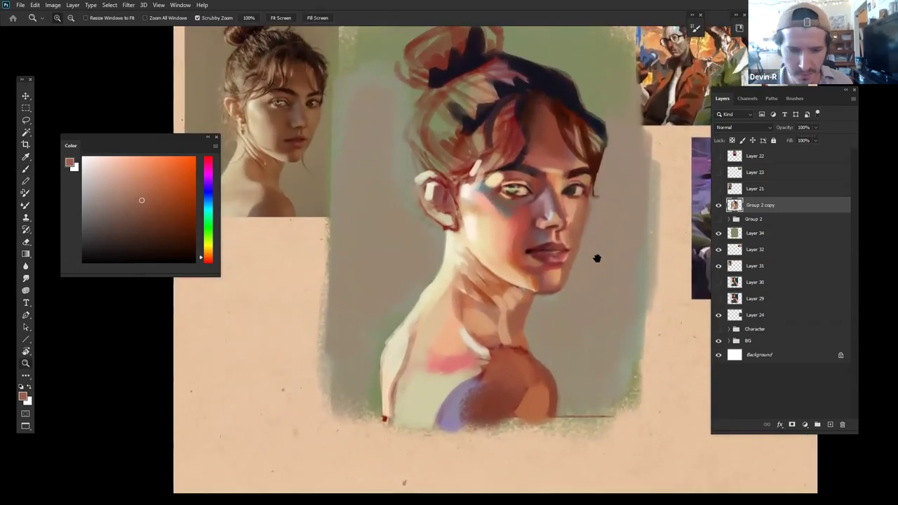
key("b")
left_click_drag(549, 275, 552, 284)
key("ctrl+z")
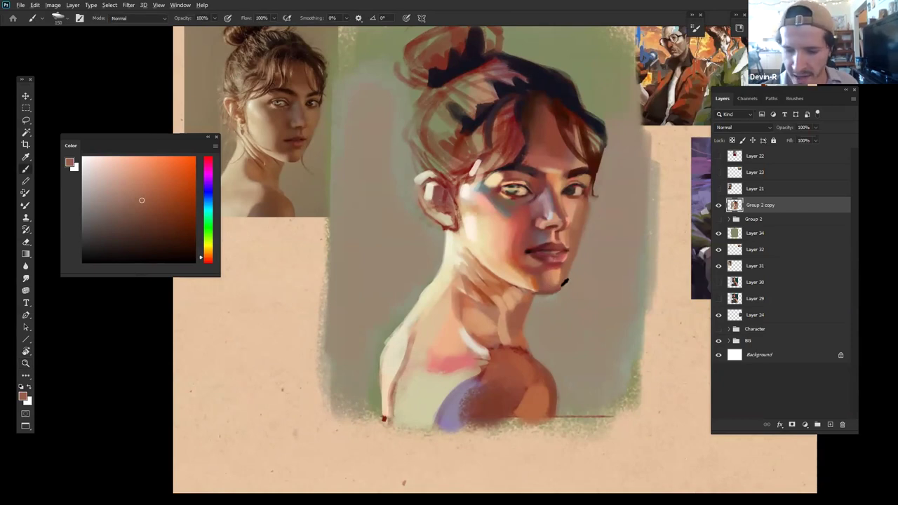
left_click_drag(160, 205, 179, 191)
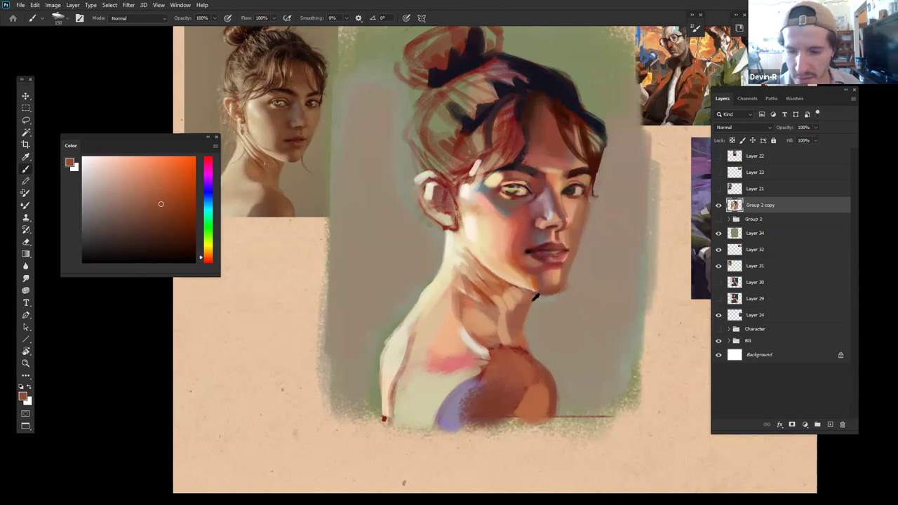
Step: Deepen the shadow along the lower lip with dark maroon, using a size 40 brush
left_click(551, 262, "alt")
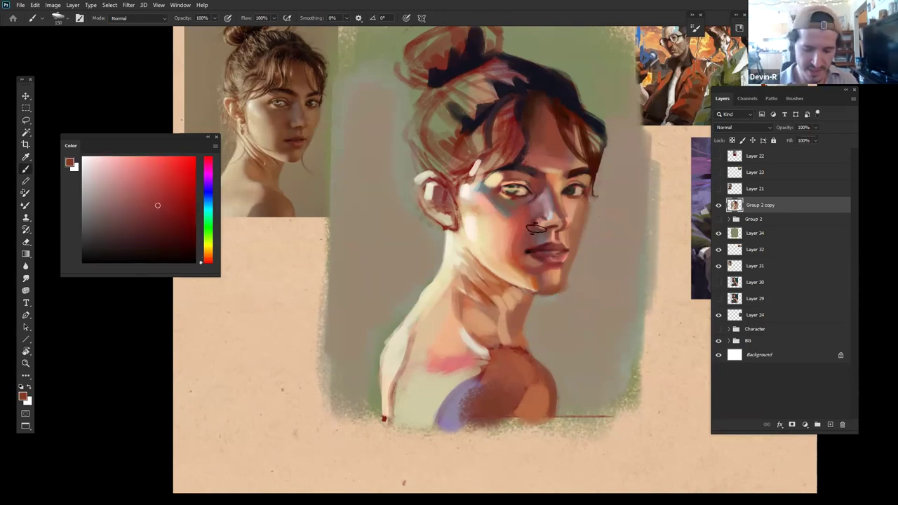
left_click(192, 220)
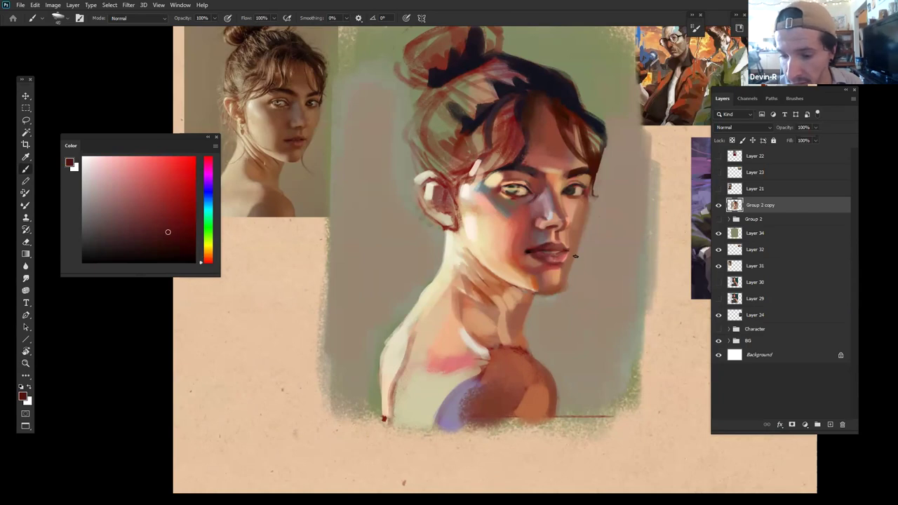
left_click_drag(564, 264, 548, 264)
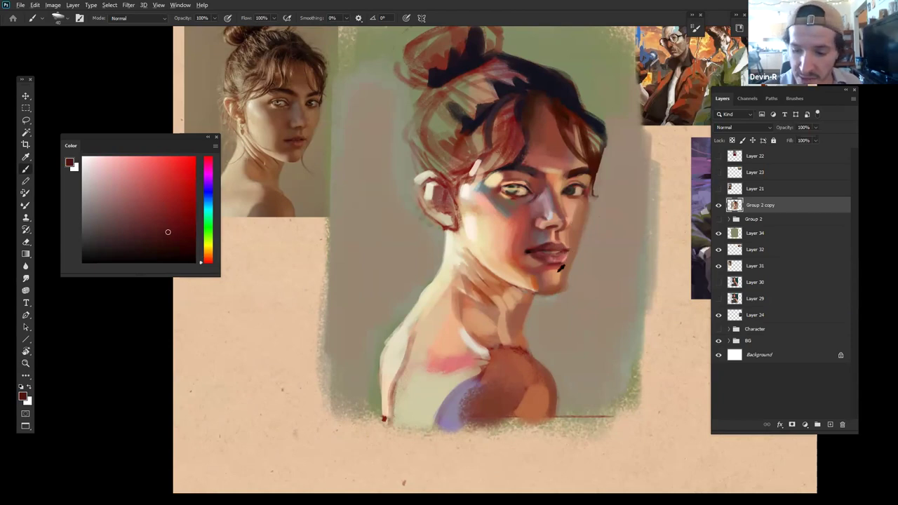
Step: Warm the chin and the area below the lower lip with light orange, sampled salmon and saturated orange tones
left_click(569, 257, "alt")
left_click(150, 170)
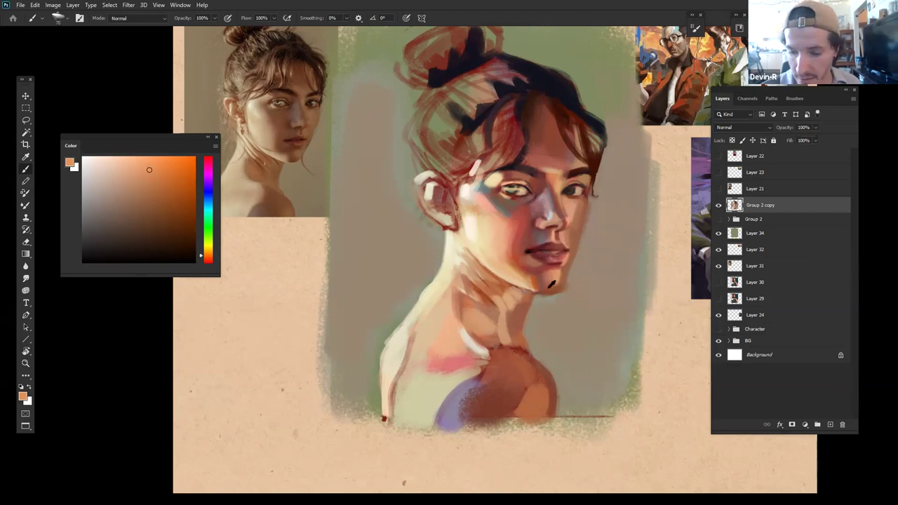
left_click(545, 287, "alt")
left_click(554, 281, "alt")
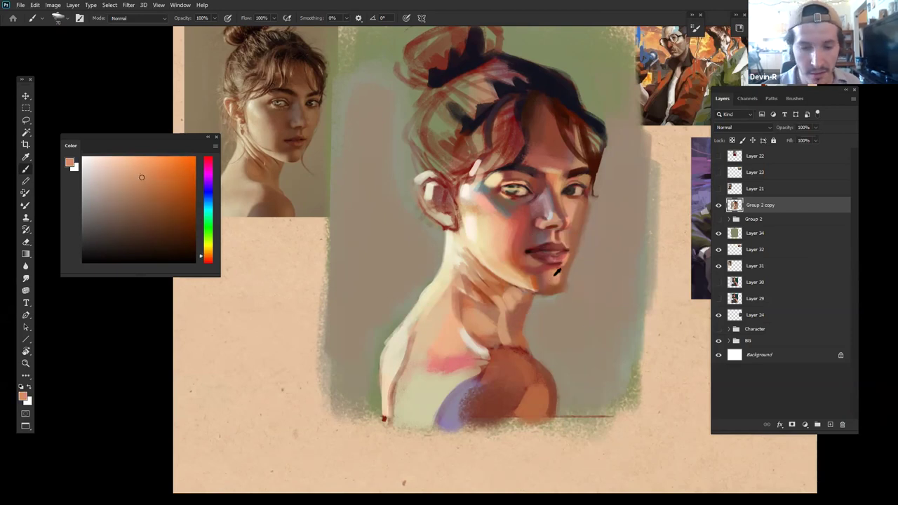
left_click(160, 175)
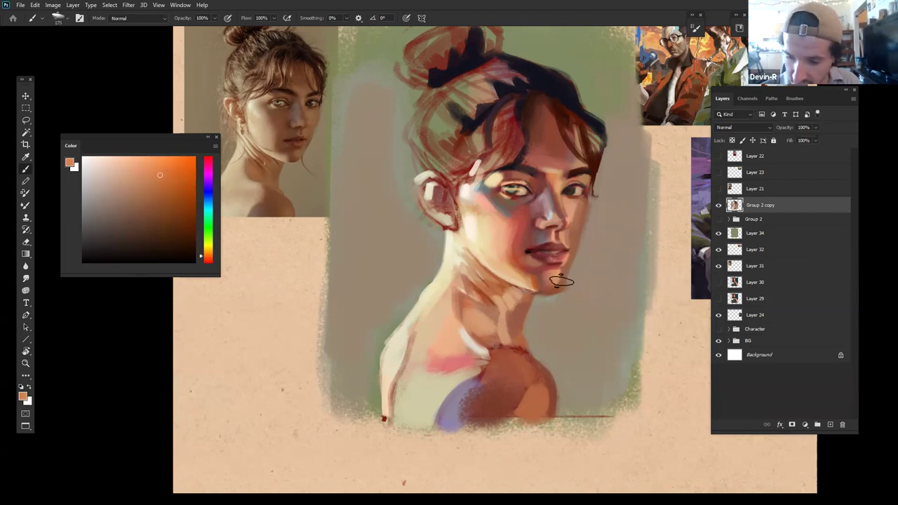
Step: Paint coral orange and sampled light salmon over the upper cheek below the nearer eye
left_click(487, 201, "alt")
left_click(160, 173)
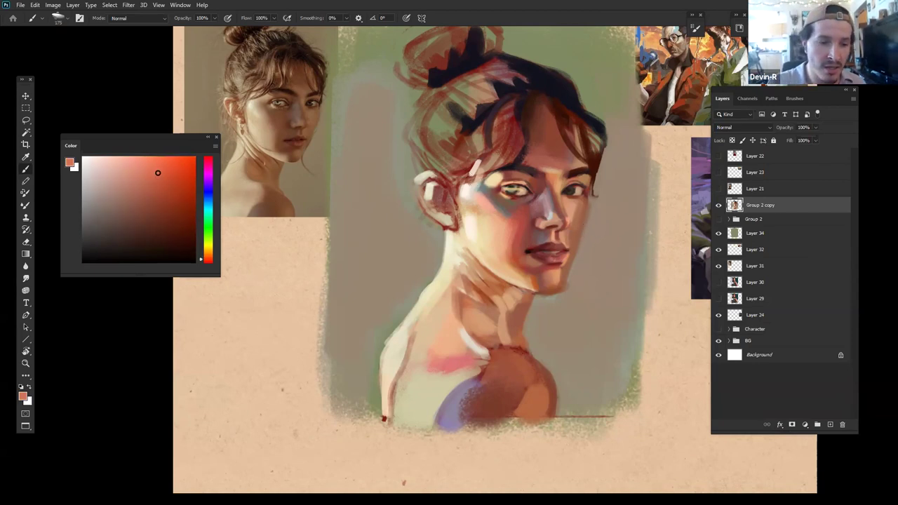
left_click_drag(484, 193, 503, 215)
left_click(491, 208, "alt")
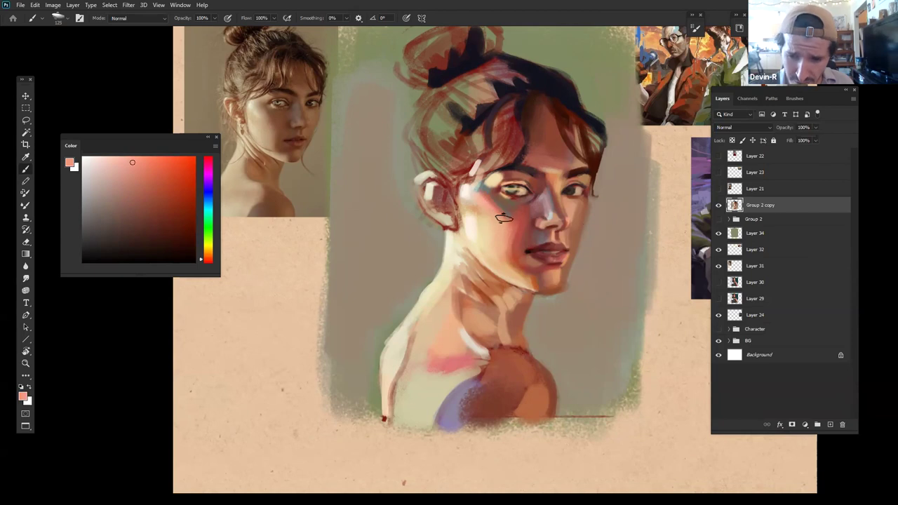
Step: Refine the brow and lid shadows of the nearer eye with sampled tones and a dark reddish brown
key("z")
left_click_drag(619, 252, 601, 248)
left_click_drag(567, 222, 575, 213)
key("b")
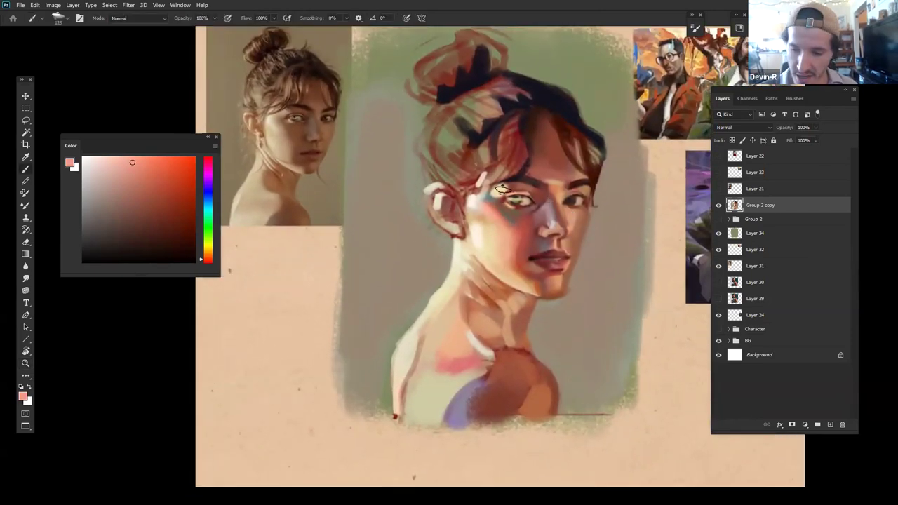
left_click(502, 198, "alt")
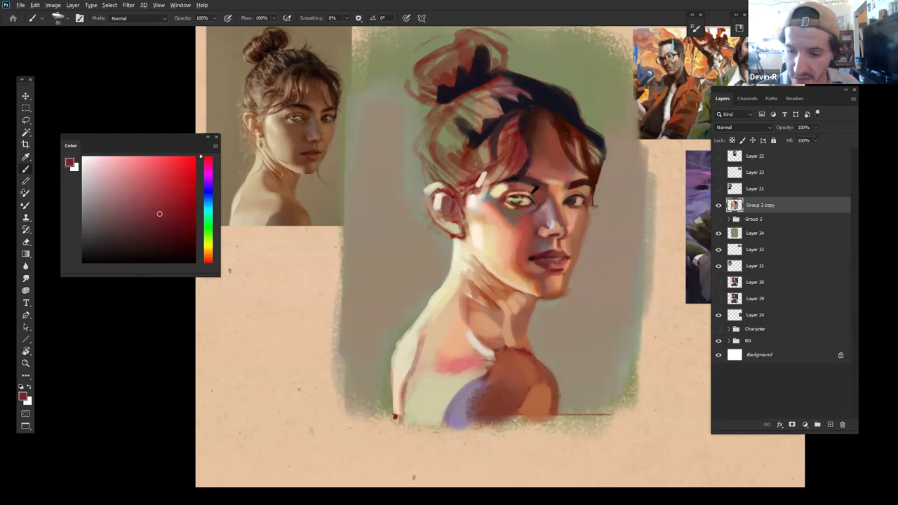
left_click(515, 195, "alt")
left_click(167, 233)
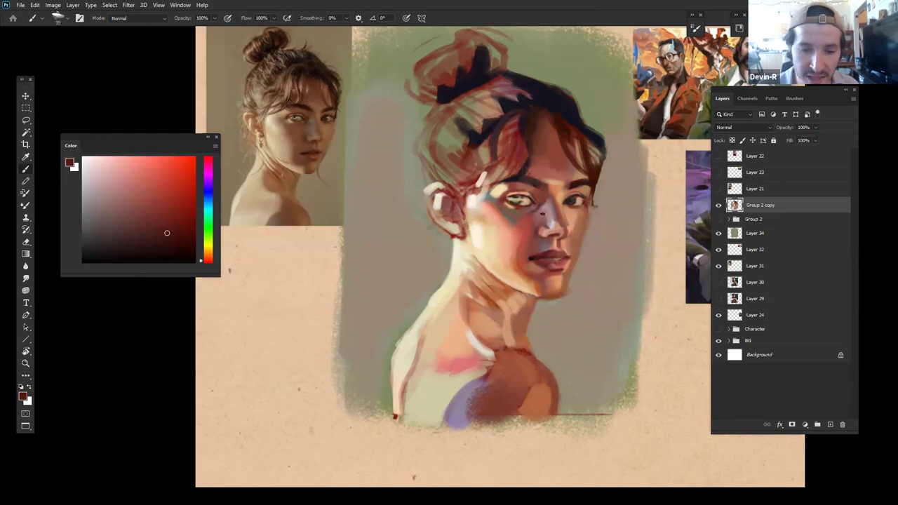
Step: Lighten the nearer eye with a warm tan mixed from a sampled beige
left_click(514, 202, "alt")
mouse_move(121, 187)
left_mouse_down()
mouse_move(114, 171)
mouse_move(125, 173)
left_mouse_up()
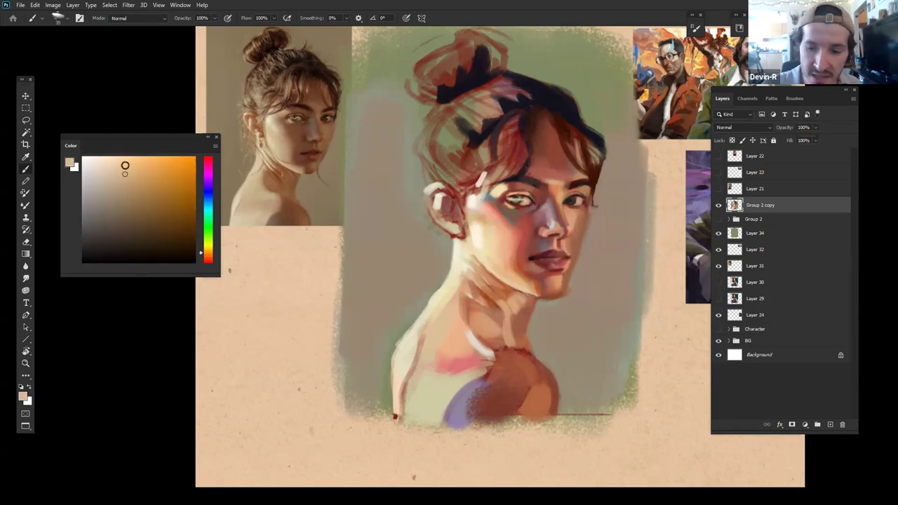
left_click_drag(517, 201, 507, 202)
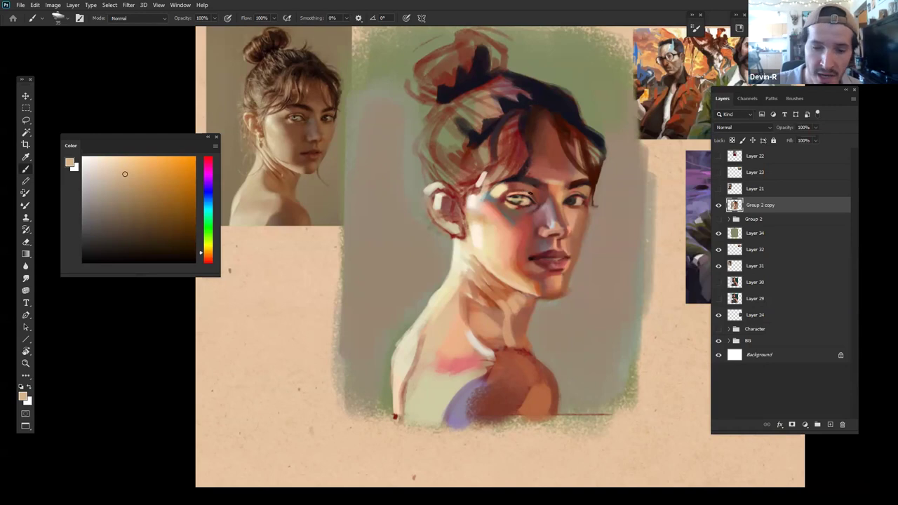
Step: Try a dark maroon-brown accent at the inner upper lid of the nearer eye, undoing the stroke
left_click(536, 204, "alt")
left_click(532, 193, "alt")
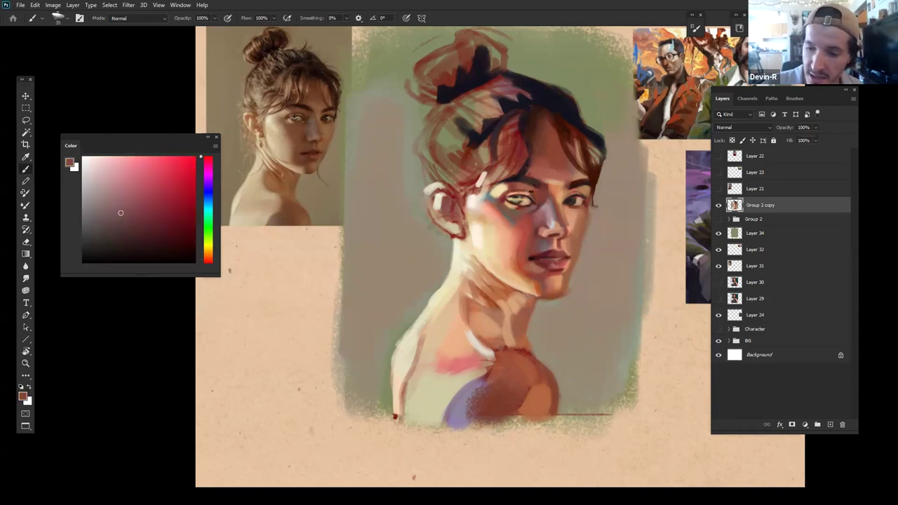
left_click_drag(134, 227, 152, 243)
left_click_drag(526, 192, 536, 198)
key("ctrl+z")
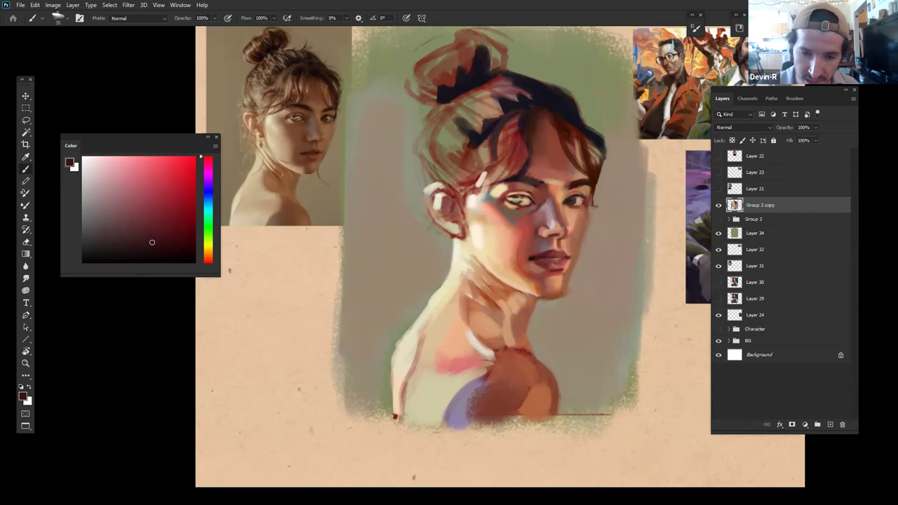
Step: Refine the highlights on the nose tip and bridge with pale pink and a sampled salmon
left_click(531, 195, "alt")
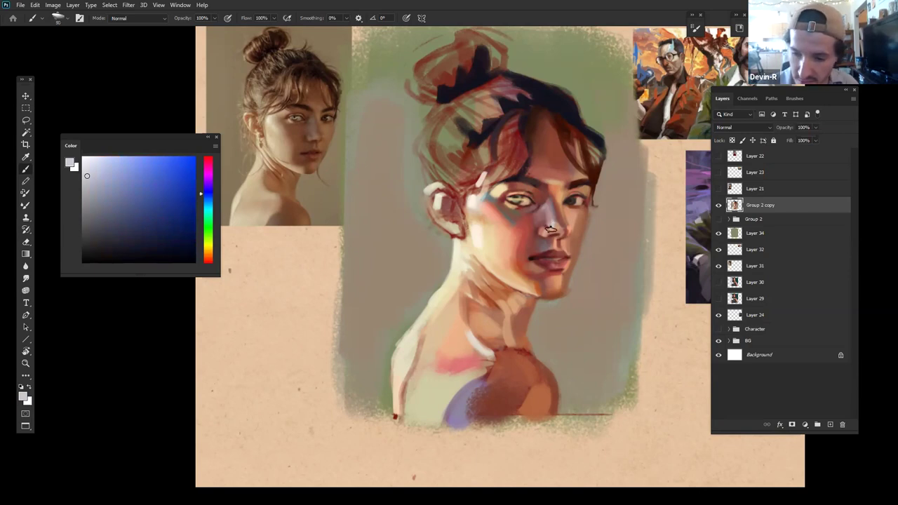
left_click_drag(209, 199, 204, 163)
left_click_drag(89, 176, 99, 169)
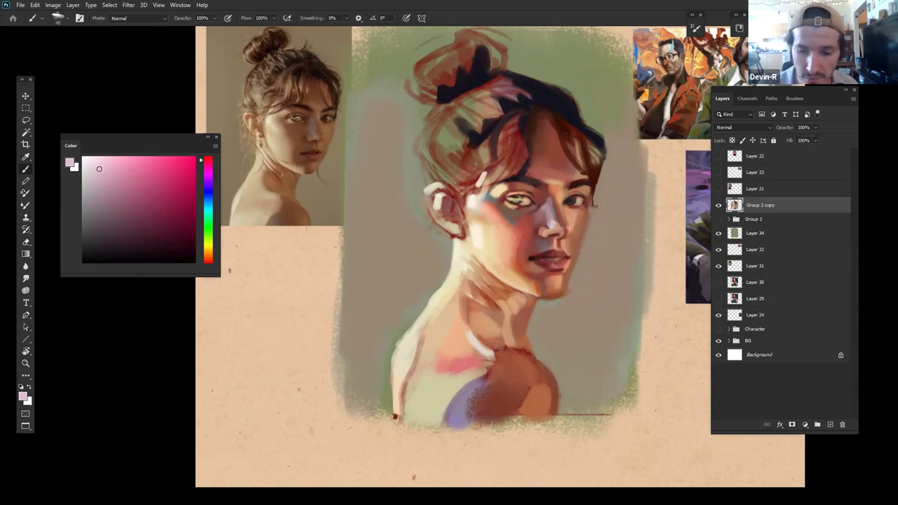
left_click(566, 216, "alt")
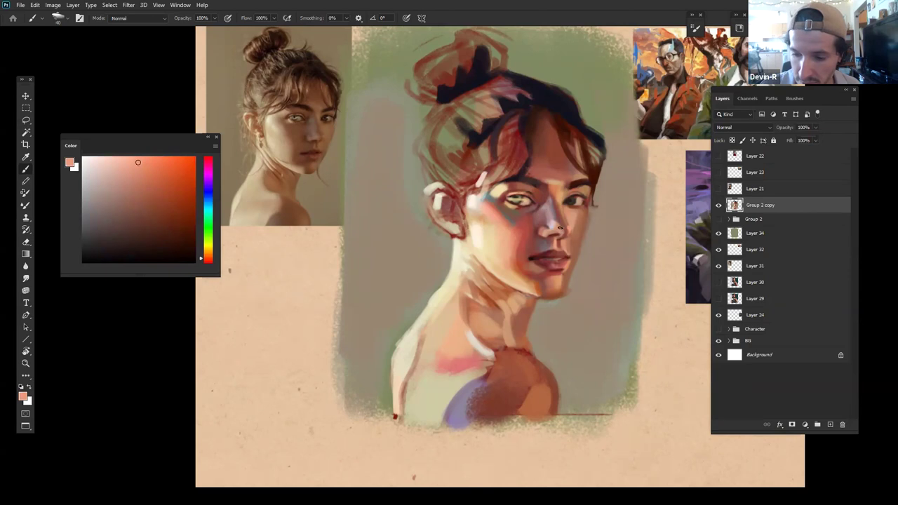
Step: Refine the far eye and its surroundings with sampled greyish brown, dark brown, reddish brown and dusty pink
key("z")
left_click(593, 255, "alt")
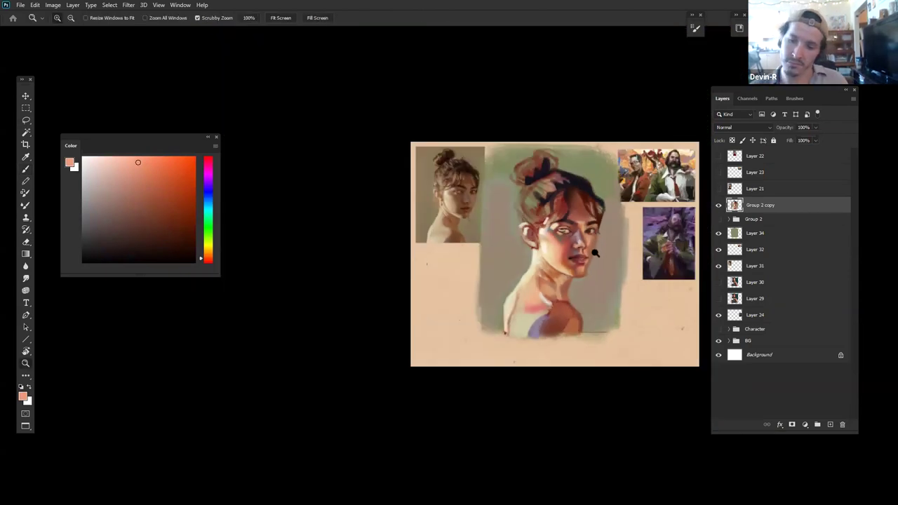
left_click_drag(592, 259, 613, 246)
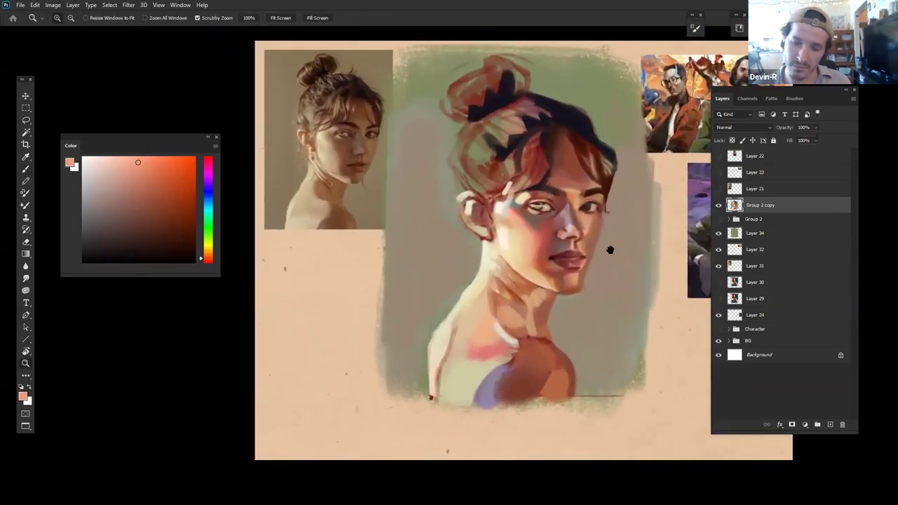
key("b")
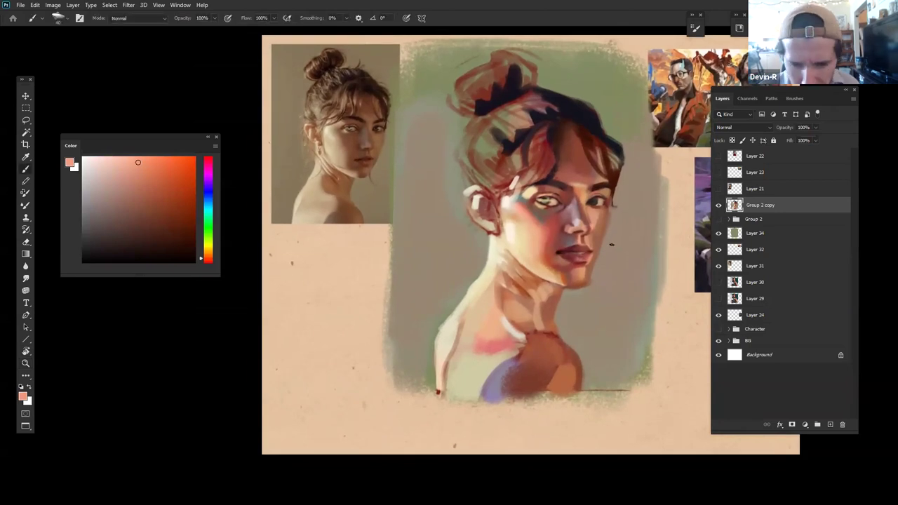
left_click(594, 273, "alt")
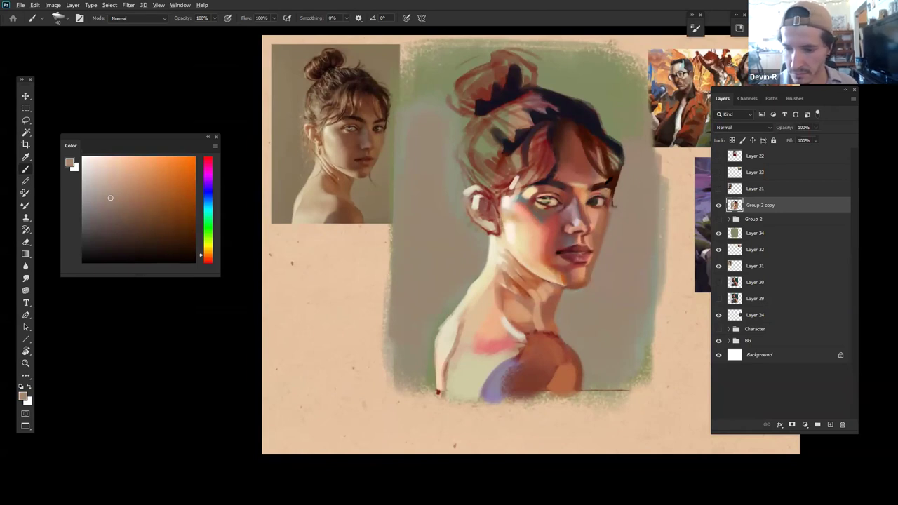
left_click(608, 183, "alt")
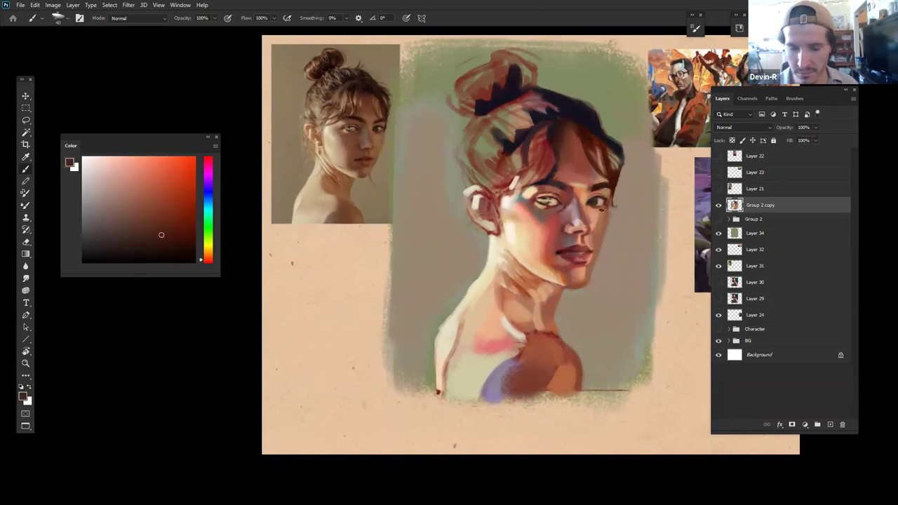
left_click(601, 204, "alt")
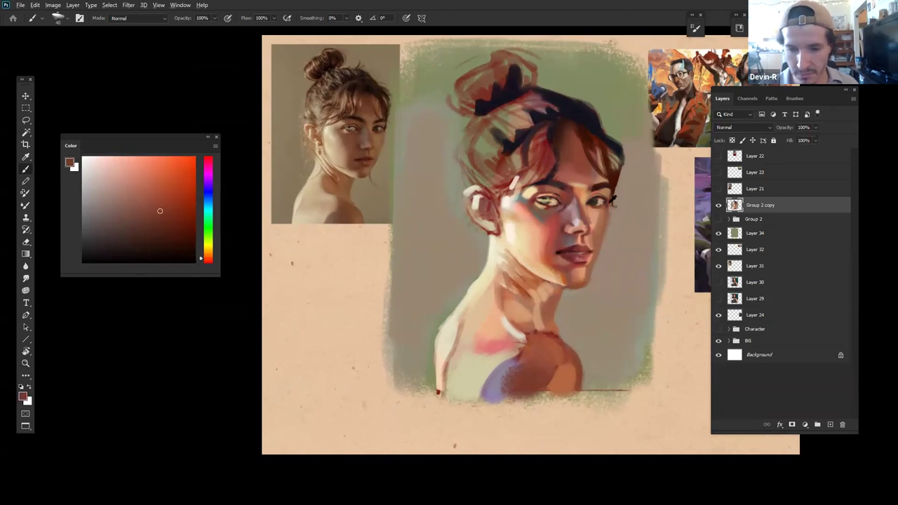
left_click(601, 207, "alt")
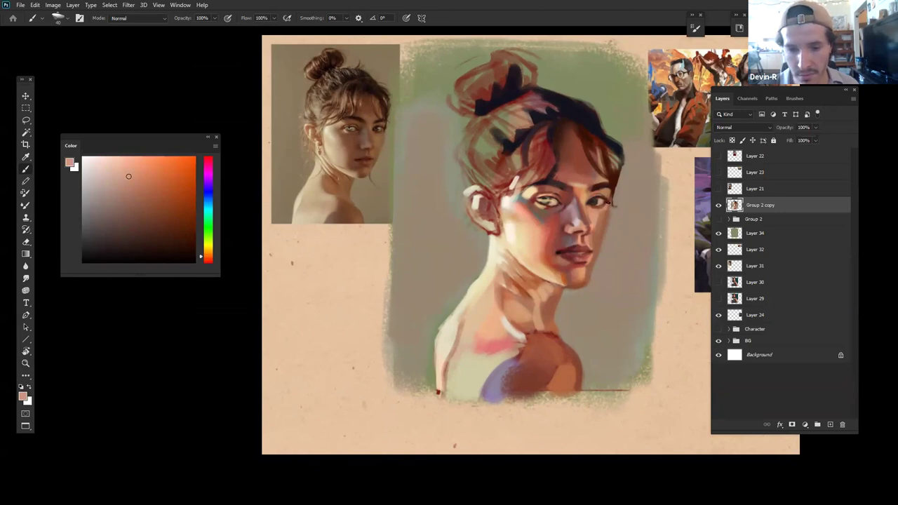
Step: Refine the far eyebrow and the loose hair strand beside it with sampled dark brown and greyish red-brown
left_click(620, 192, "alt")
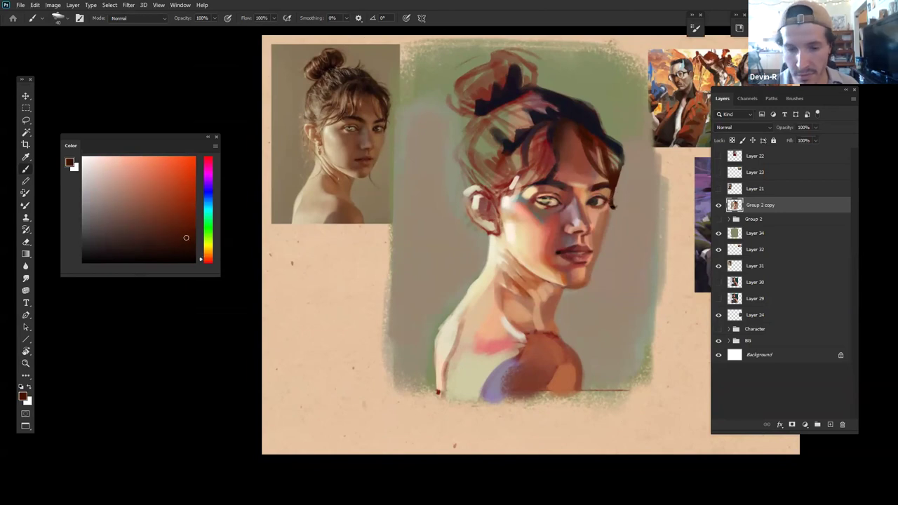
left_click_drag(605, 182, 594, 185)
left_click(595, 187, "alt")
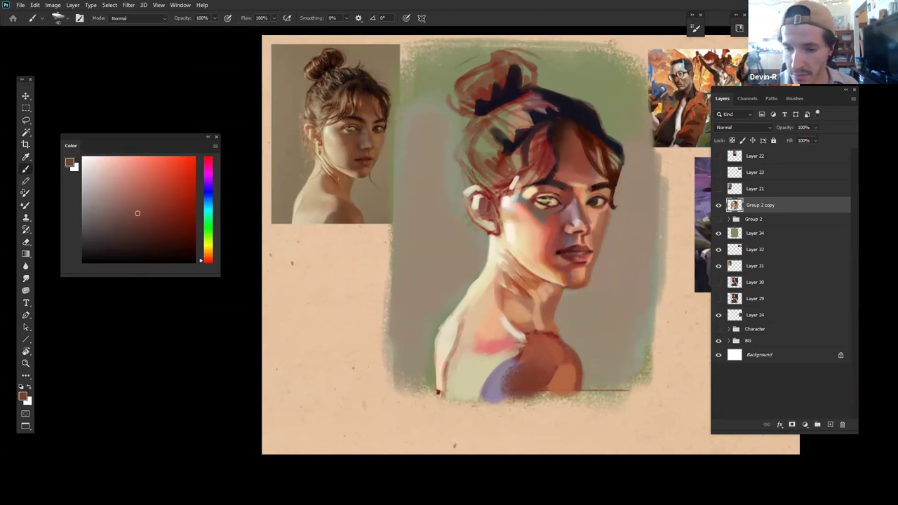
left_click(605, 182, "alt")
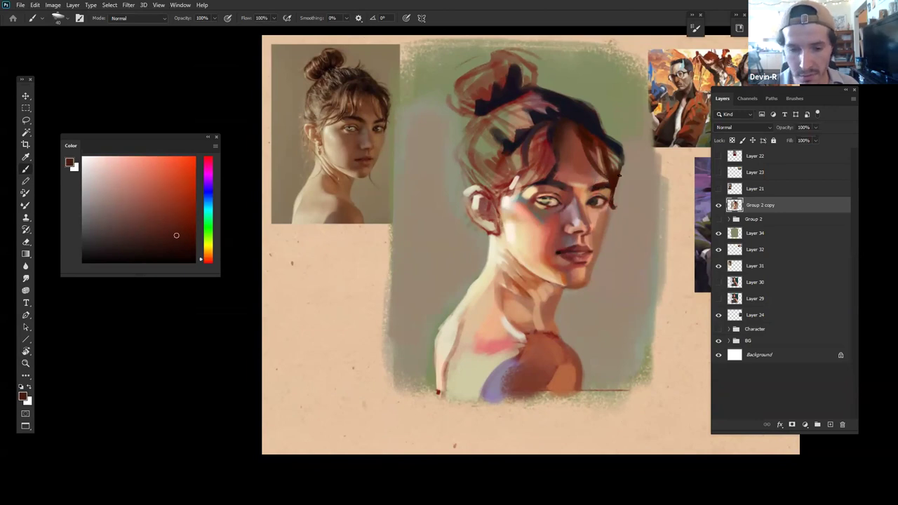
Step: Refine the skin between the eyebrows and on the lower forehead with sampled beige, peach, reddish brown and orange
left_click(583, 183, "alt")
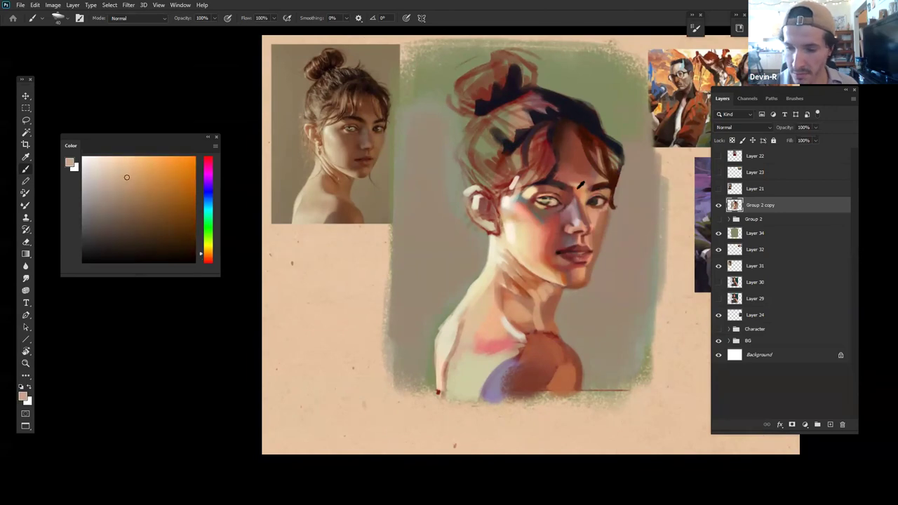
left_click(581, 188, "alt")
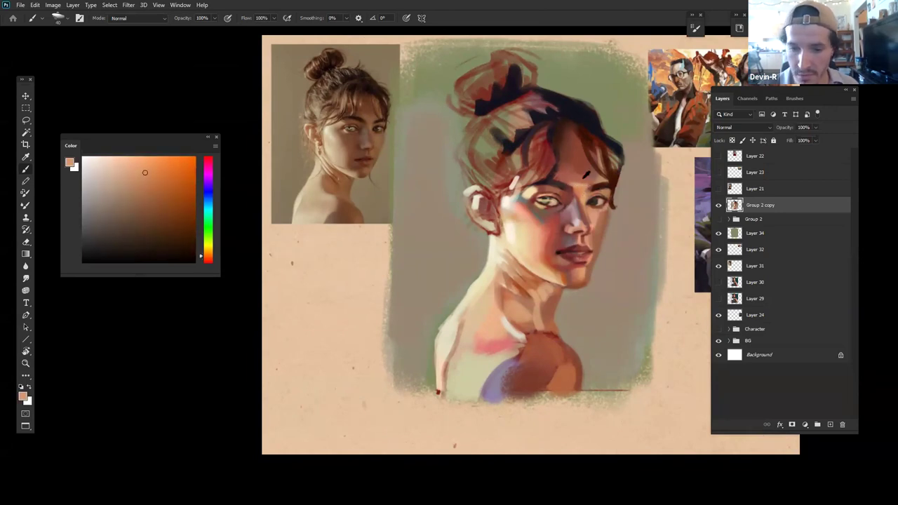
left_click(580, 179, "alt")
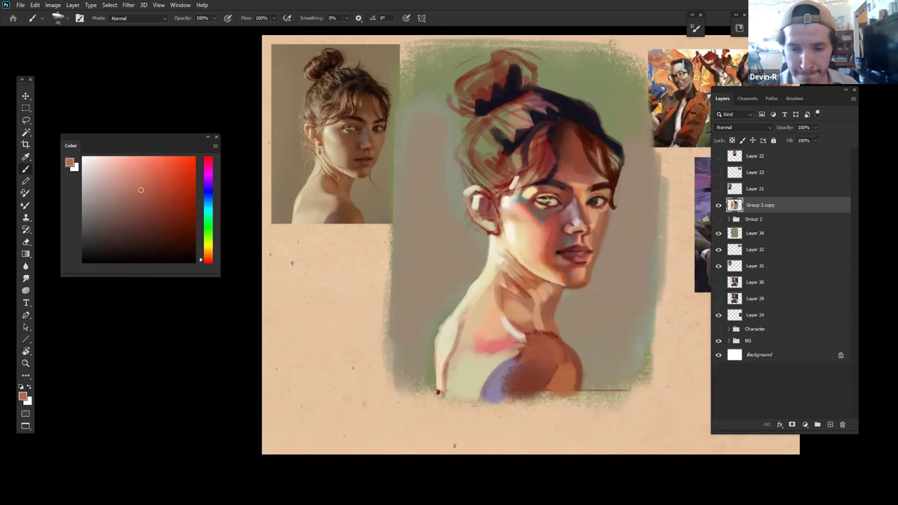
left_click(595, 181, "alt")
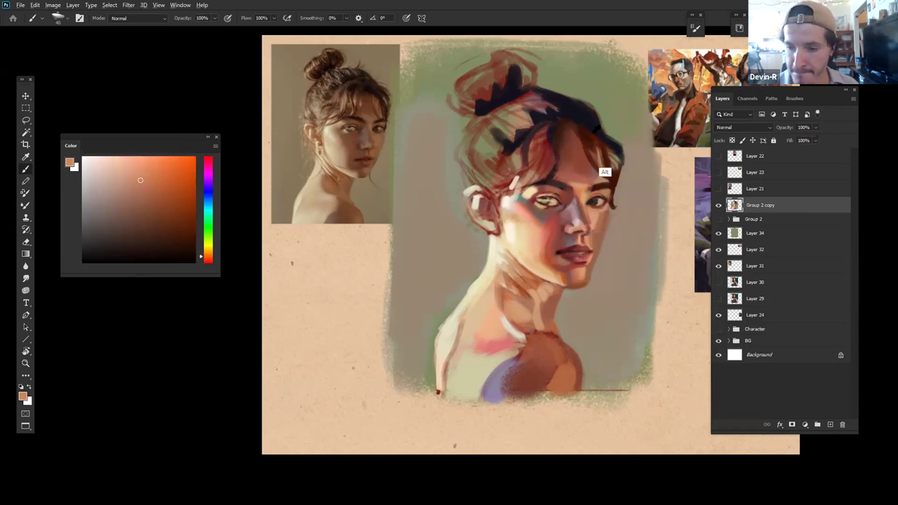
Step: Rework the hair edge at the far temple with sampled near-black and brown, and mix a light orange for the adjoining skin
left_click(594, 91, "alt")
left_click_drag(610, 151, 622, 170)
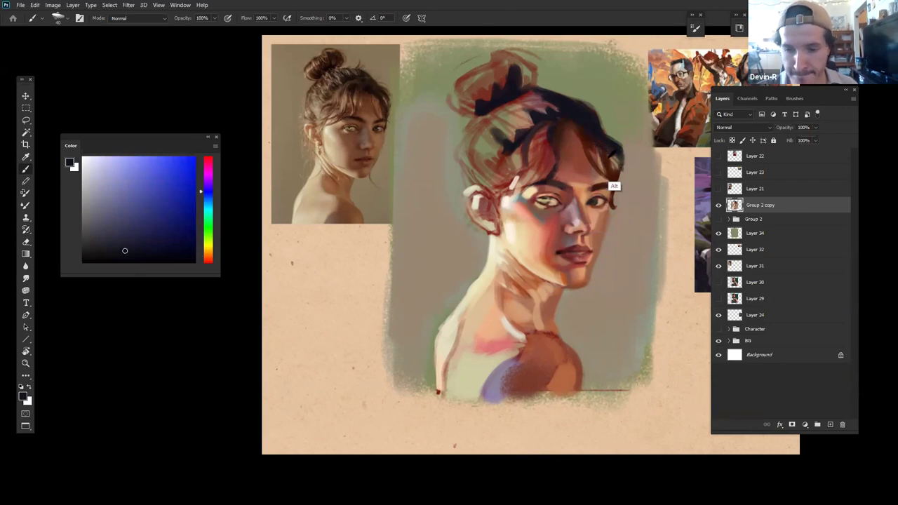
left_click(615, 186, "alt")
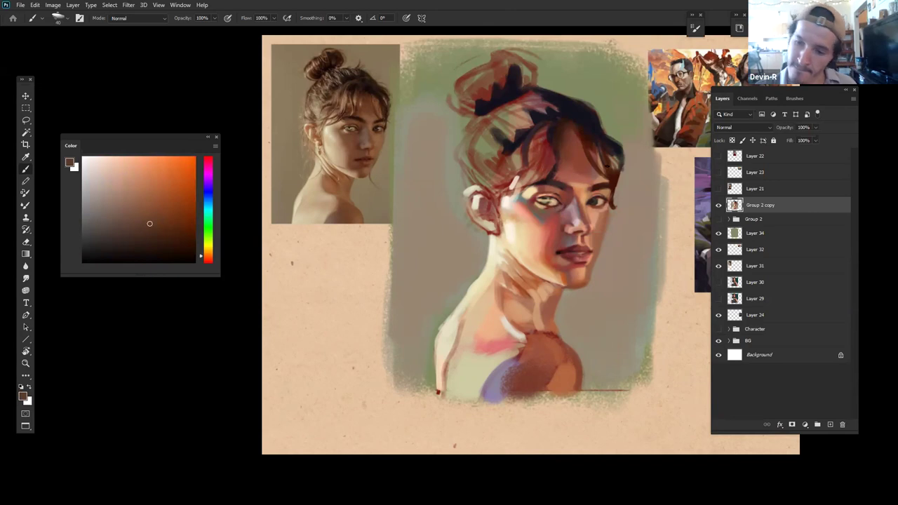
left_click(615, 156, "alt")
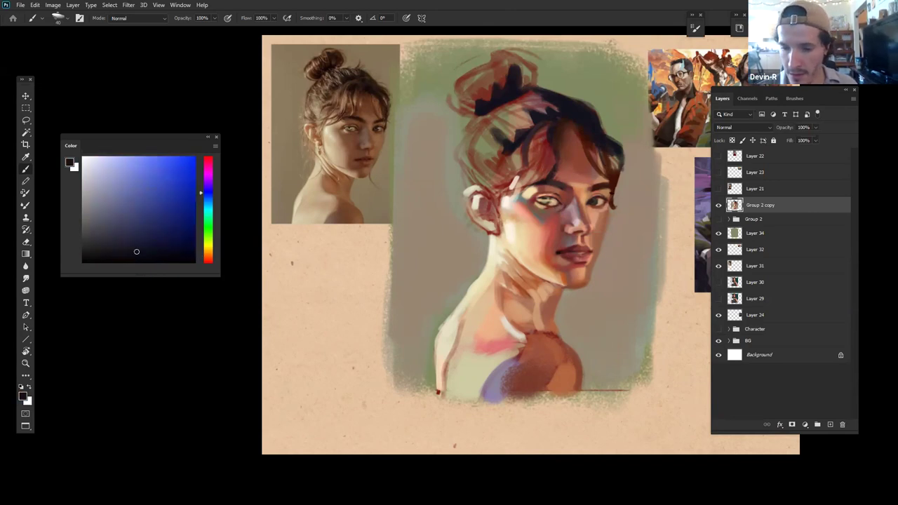
left_click(615, 187, "alt")
mouse_move(142, 192)
left_mouse_down()
mouse_move(141, 171)
mouse_move(156, 164)
left_mouse_up()
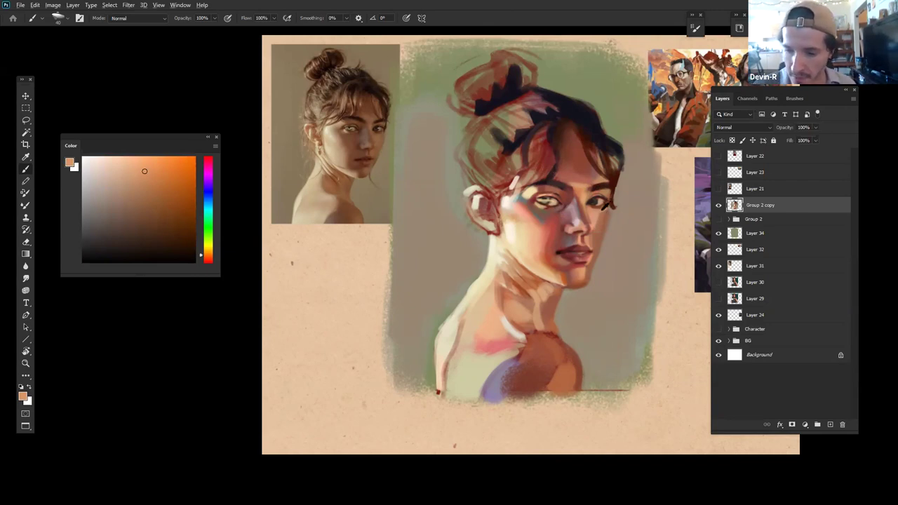
Step: Refine the far eye's lower lid and the skin beside the nose with sampled reddish brown, dusty pink and salmon tones
left_click(602, 209, "alt")
left_click_drag(601, 209, 597, 207)
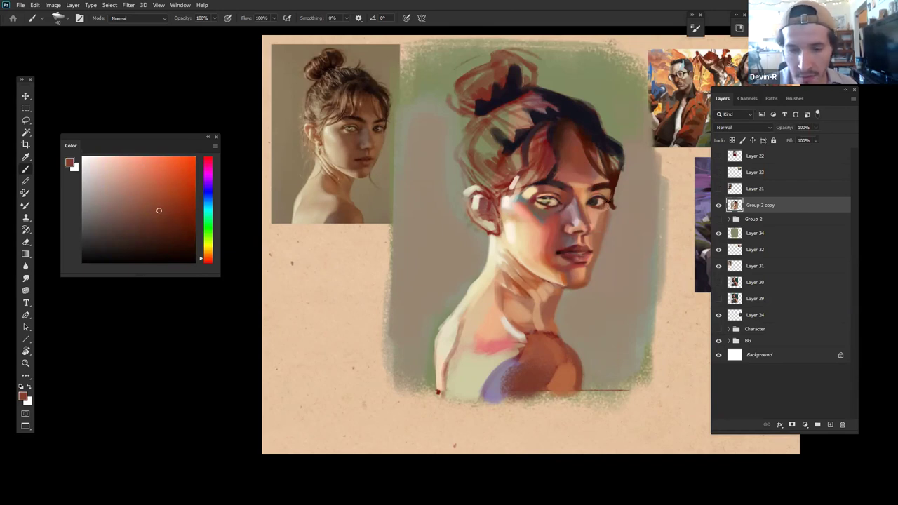
left_click(611, 203, "alt")
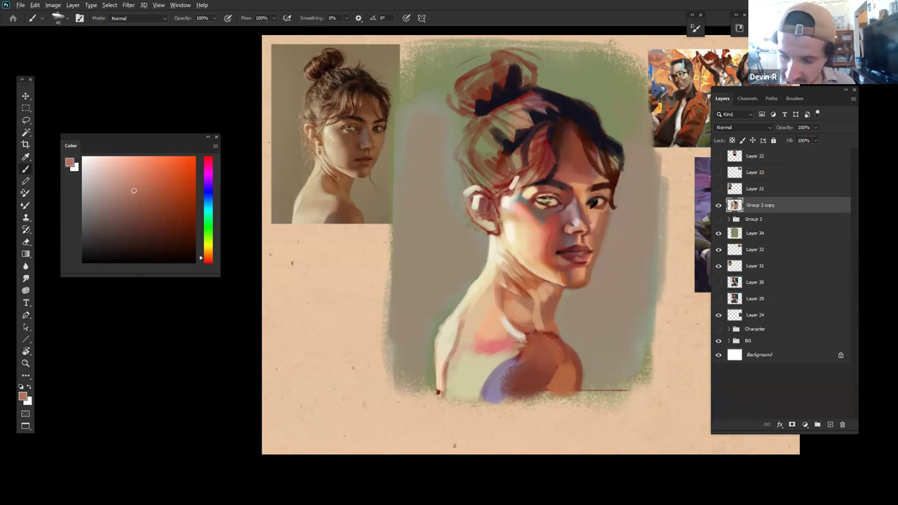
left_click(588, 214, "alt")
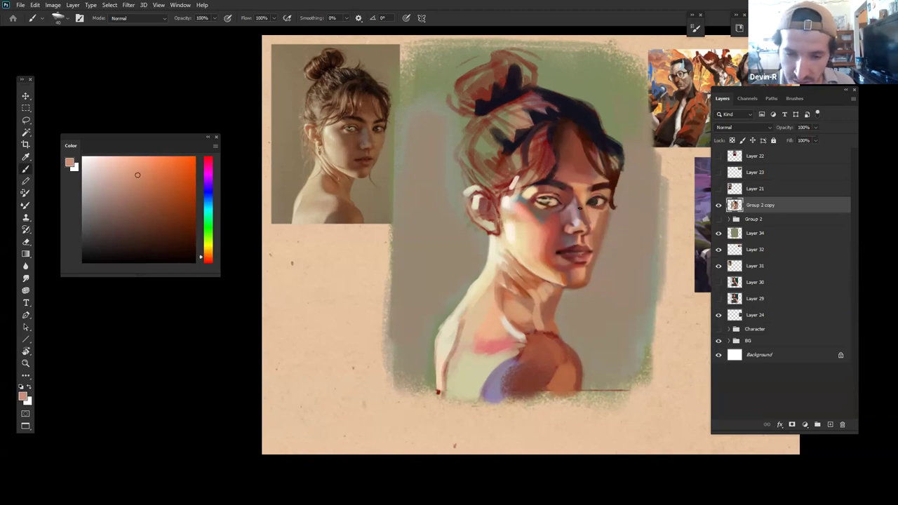
left_click(582, 205, "alt")
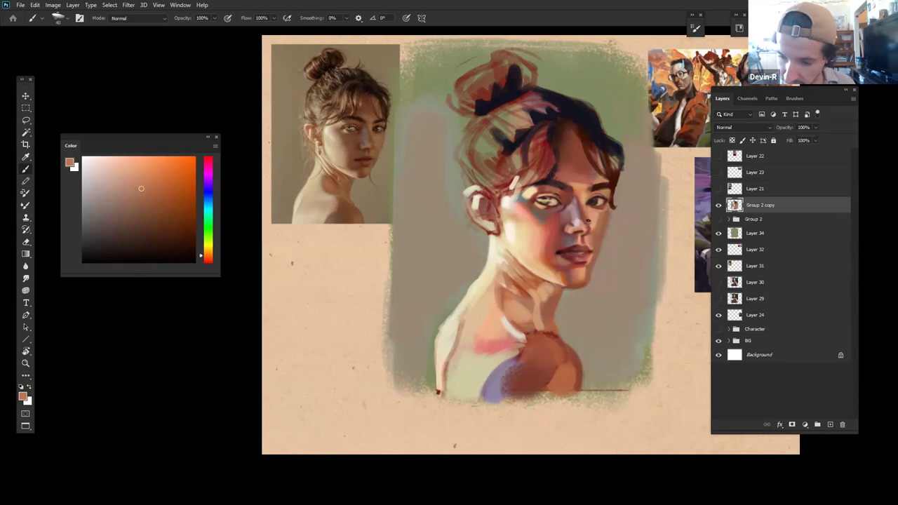
left_click(590, 216, "alt")
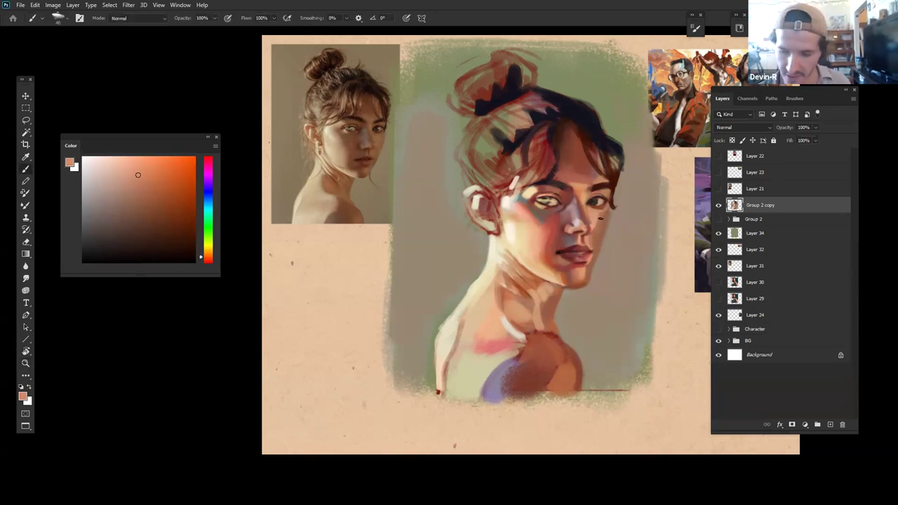
left_click(595, 220, "alt")
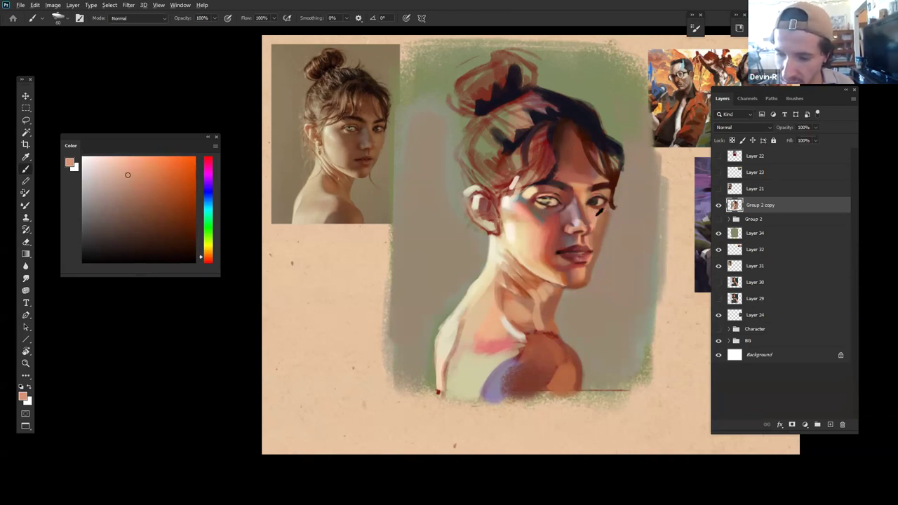
Step: Adjust the far cheek below the eye with a muted olive and a light orange mixed from a sampled brown
left_click(208, 244)
left_click(121, 165)
left_click_drag(122, 165, 114, 197)
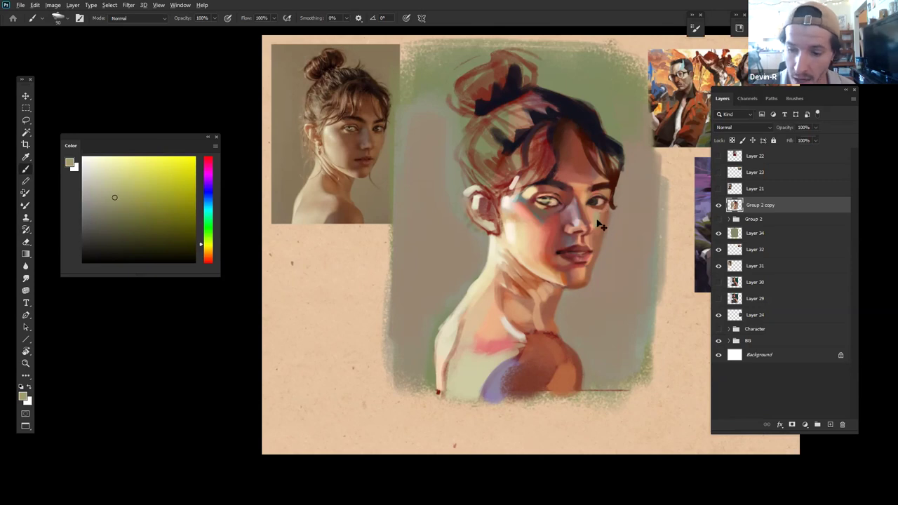
left_click(597, 221, "alt")
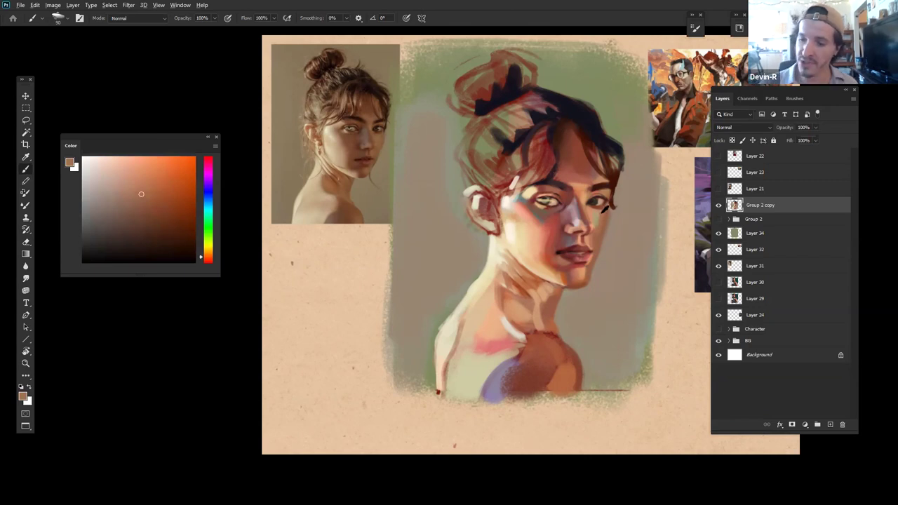
left_click(148, 170)
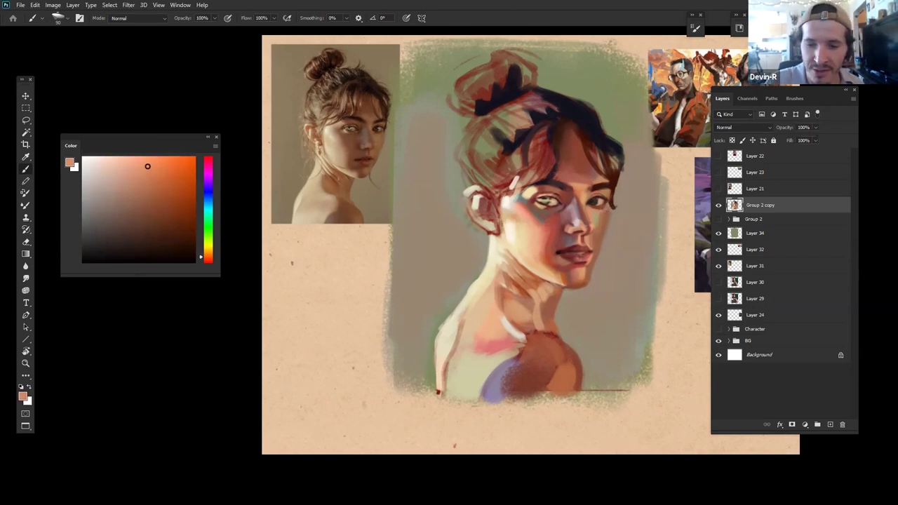
mouse_move(147, 170)
left_mouse_down()
mouse_move(136, 170)
mouse_move(150, 167)
left_mouse_up()
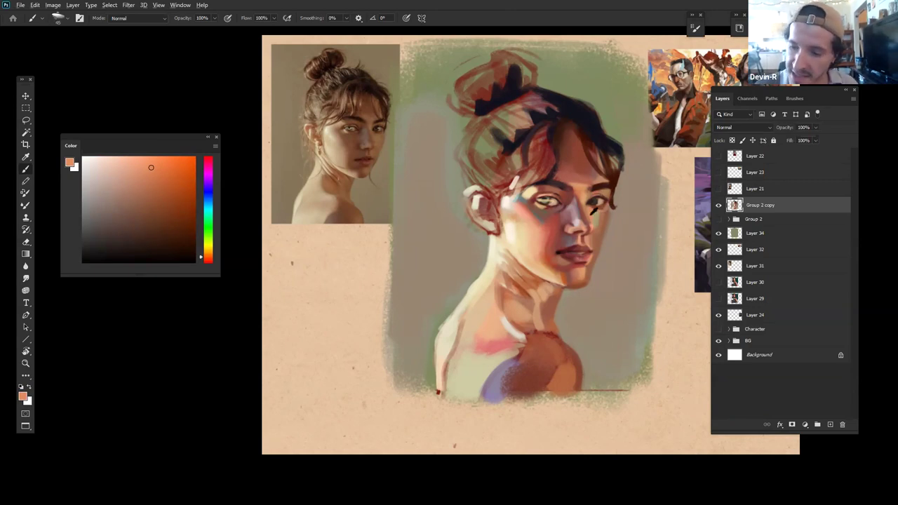
Step: Refine the area between the far eye and nose bridge with a sampled tan brightened to light peach
left_click(596, 210, "alt")
left_click(582, 198, "alt")
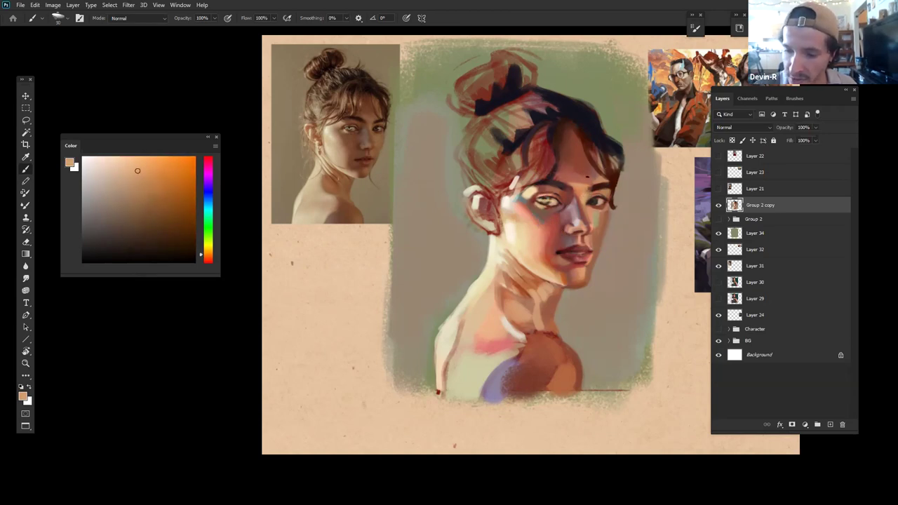
left_click(138, 158)
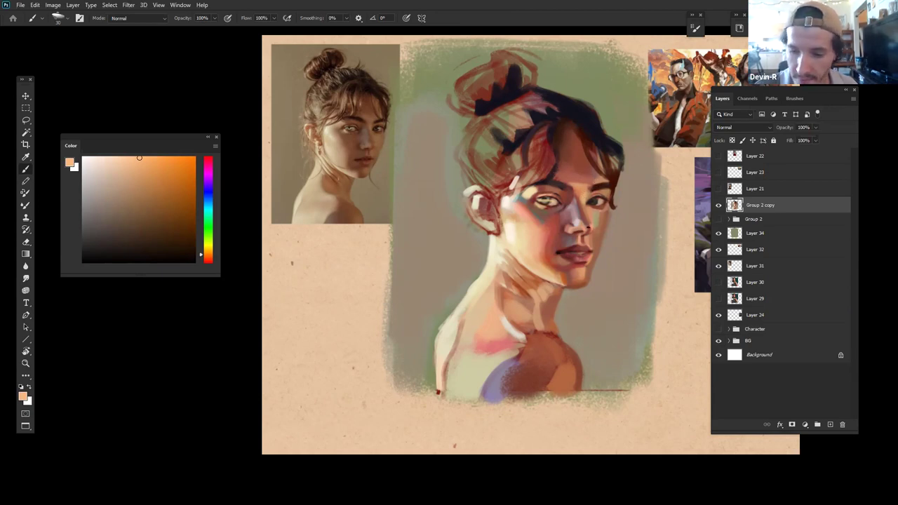
Step: Mix a dark reddish brown from a sampled dusty red and enlarge the brush to 125 to deepen the chin shadow
left_click(590, 226, "alt")
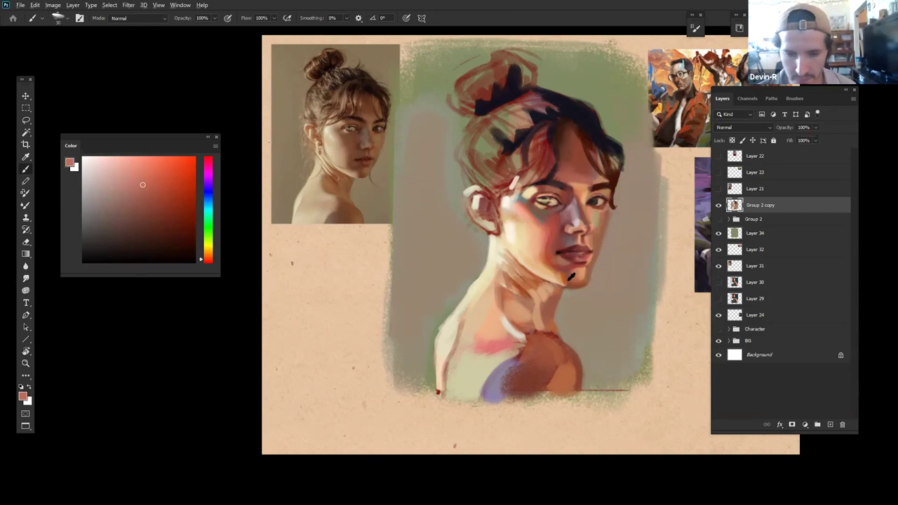
left_click(136, 228)
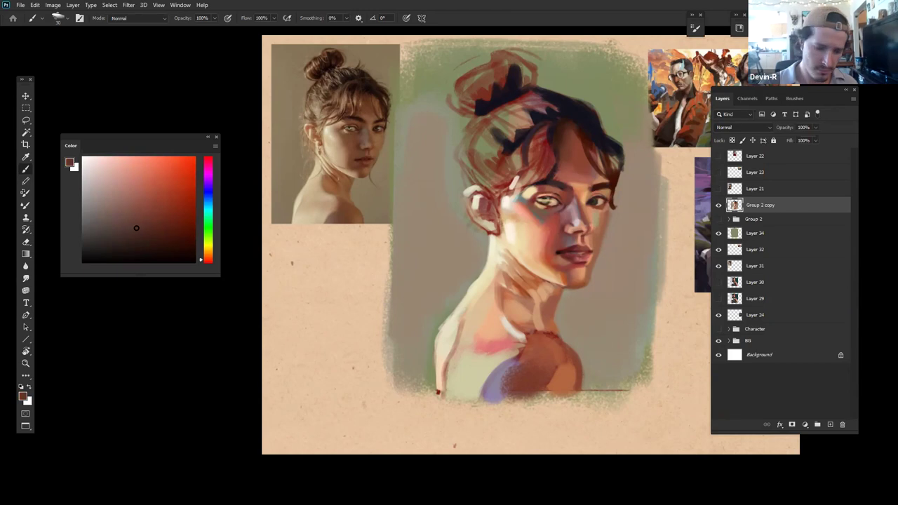
key("bracketright")
key("bracketright")
key("bracketright")
key("bracketright")
key("bracketright")
key("bracketright")
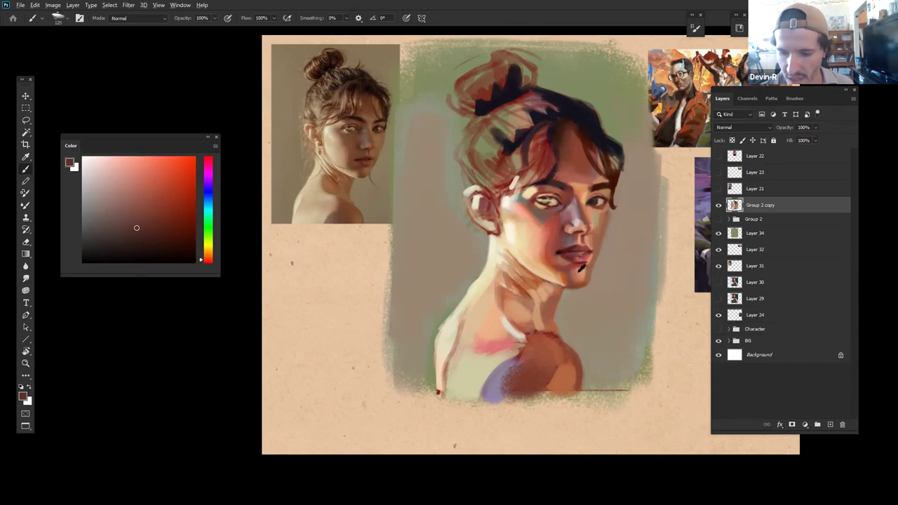
Step: Refine the jawline and underside of the chin with sampled pale beige, warm tan and muted reddish brown
left_click(556, 242, "alt")
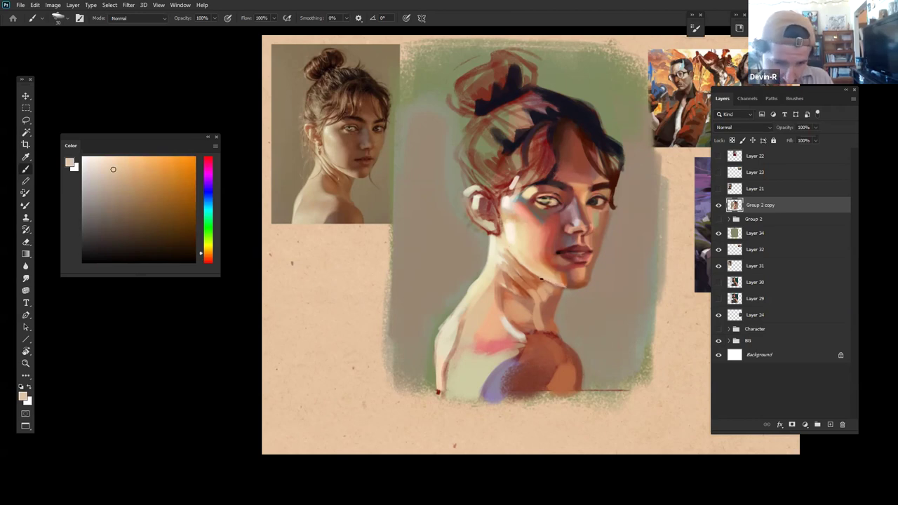
left_click(543, 271, "alt")
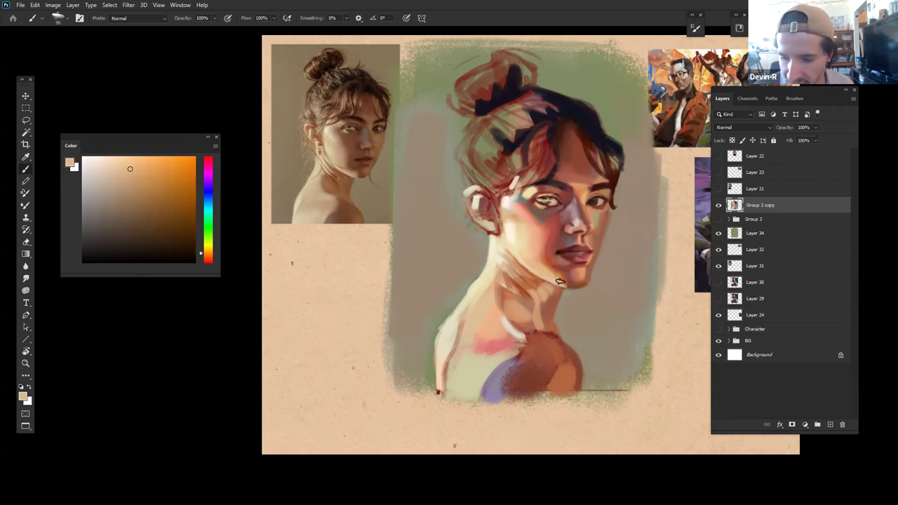
left_click(574, 257, "ctrl+alt")
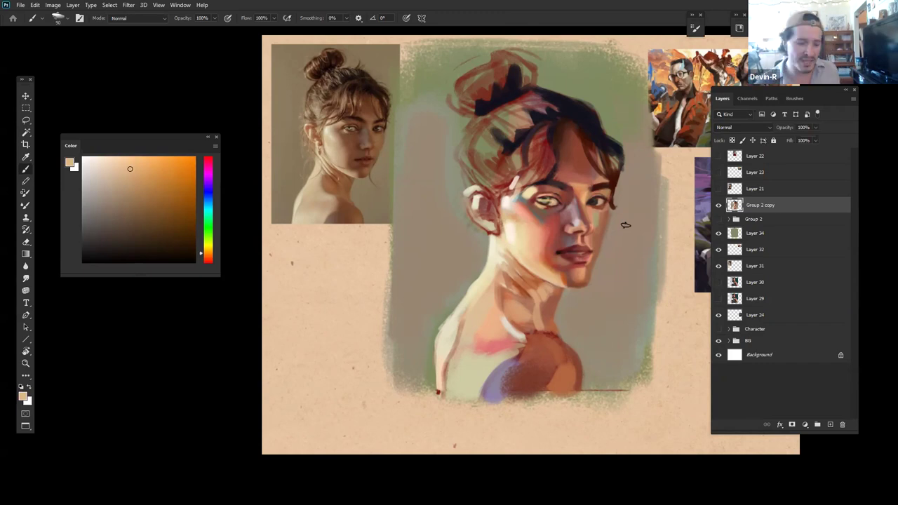
key("z")
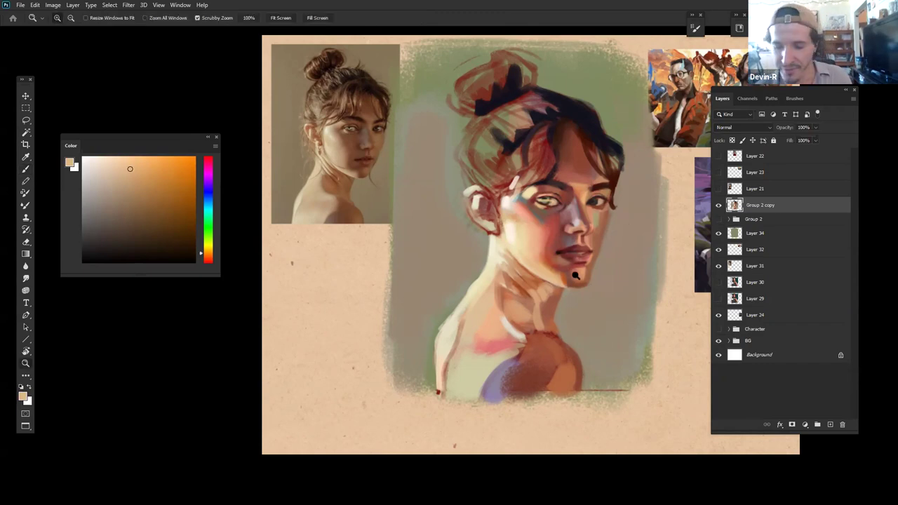
left_click(570, 274)
key("b")
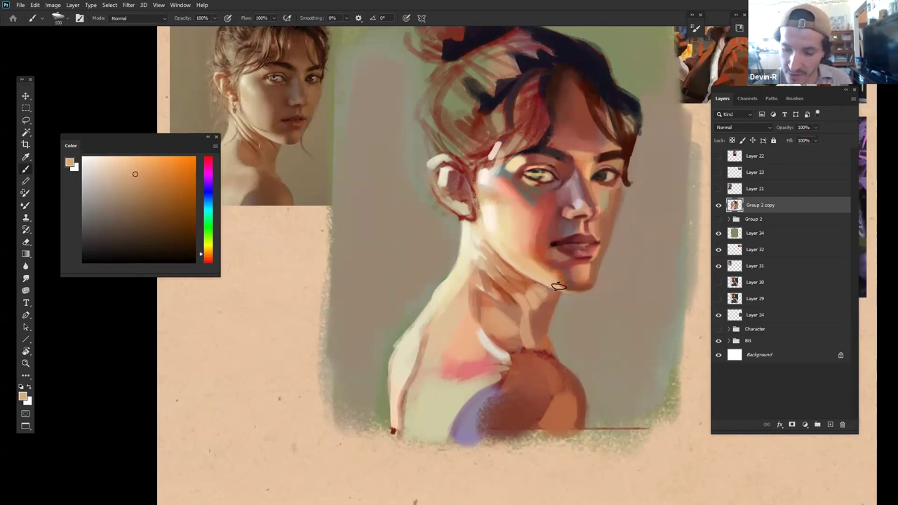
left_click(565, 293, "alt")
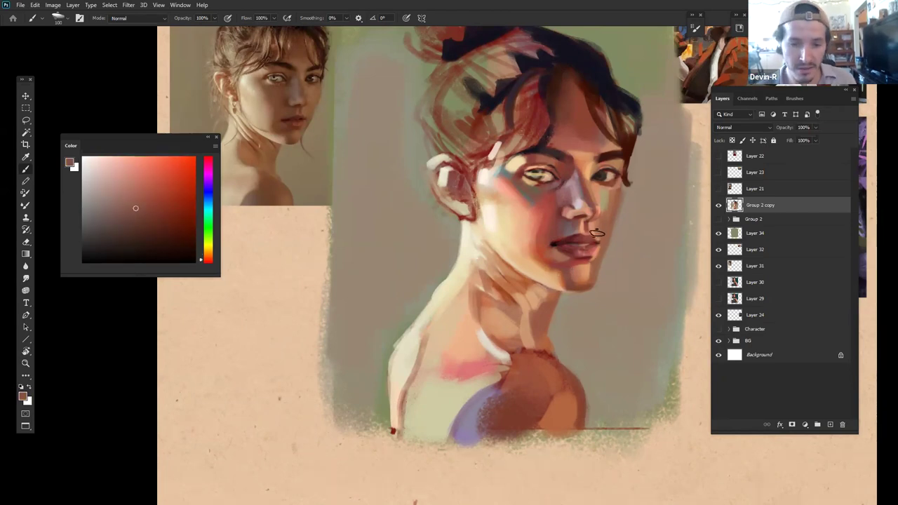
Step: Reshape the far corner and lower edge of the lips with sampled reddish brown, deep red and orange
left_click_drag(591, 244, 587, 249)
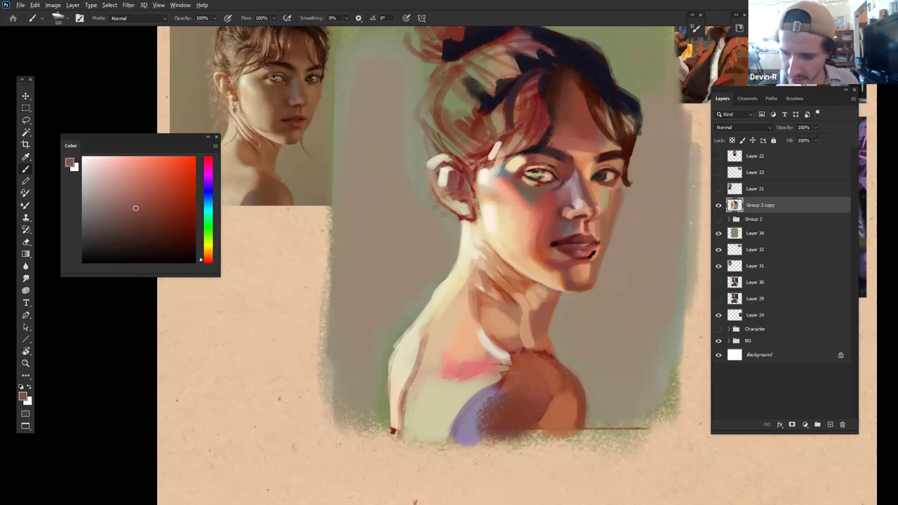
left_click(586, 254, "alt")
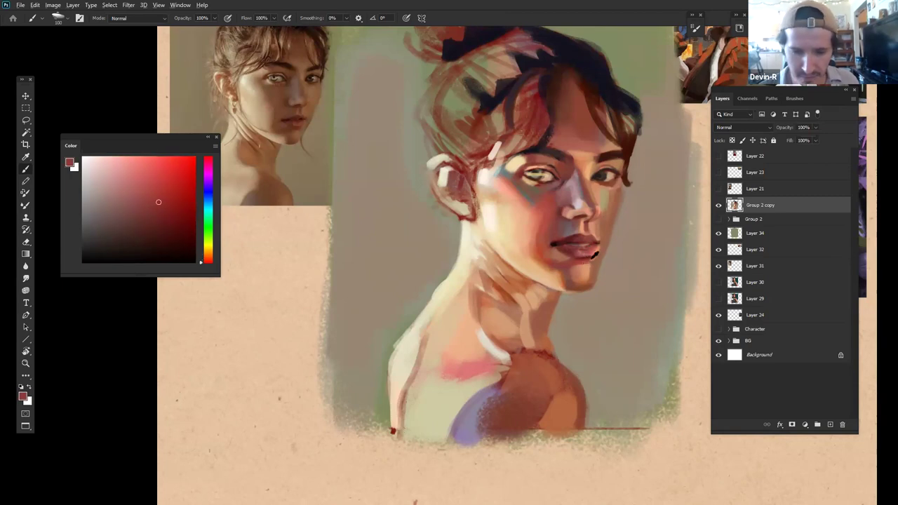
left_click(595, 251, "alt")
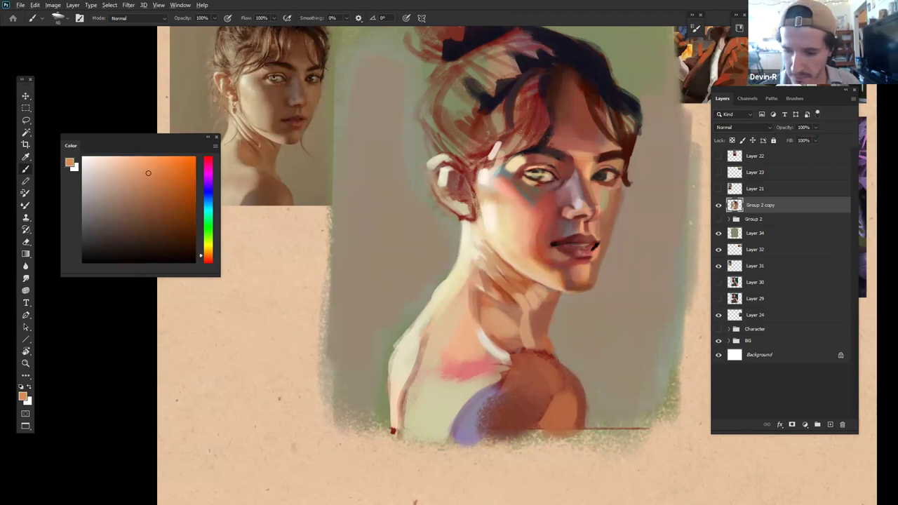
Step: Refine the skin around the far mouth corner with sampled dusty red, reddish brown and a brightened light peach
left_click(589, 259, "alt")
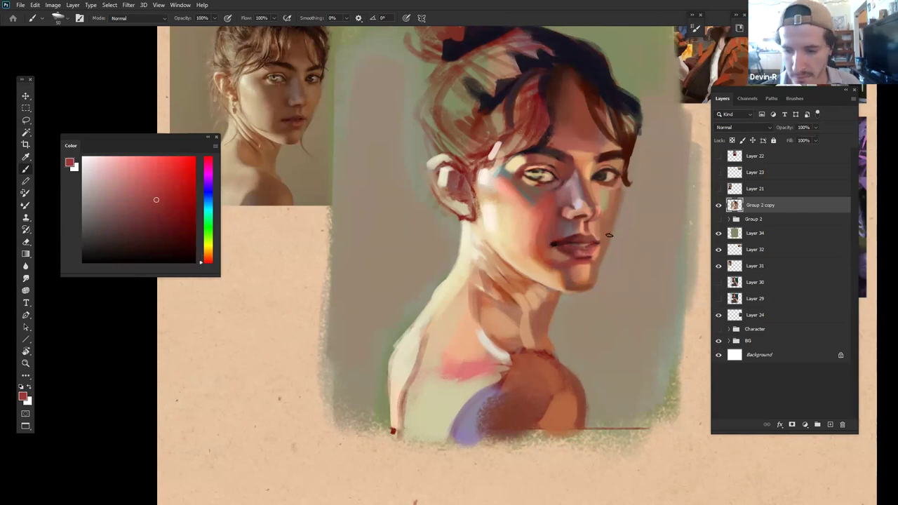
left_click(606, 239, "alt")
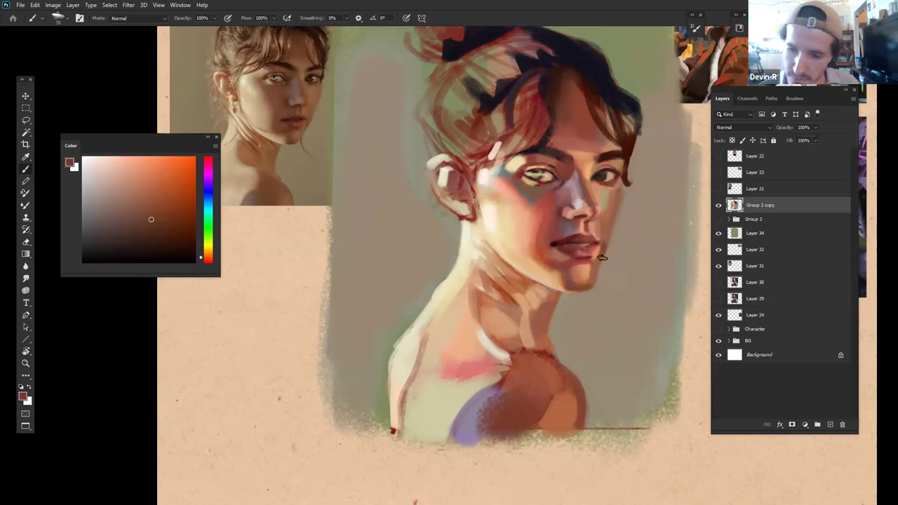
left_click(597, 224, "alt")
left_click(136, 172)
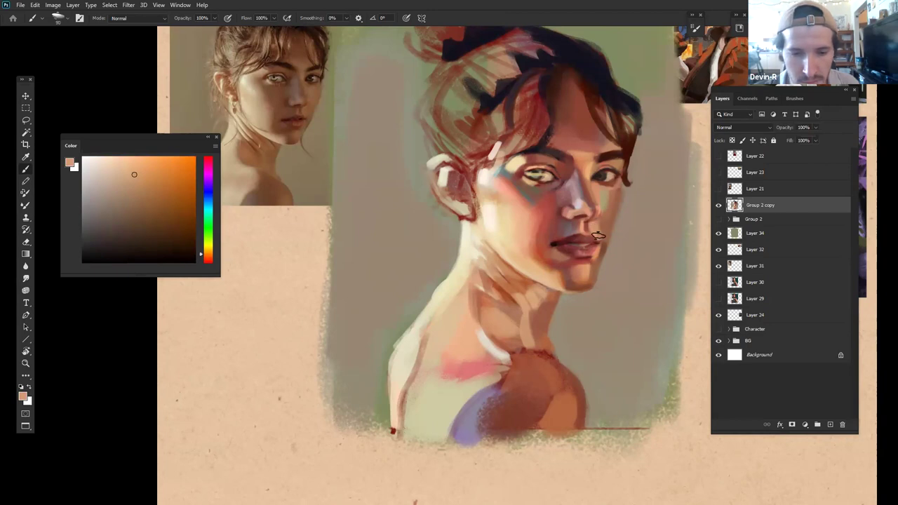
left_click_drag(134, 174, 154, 162)
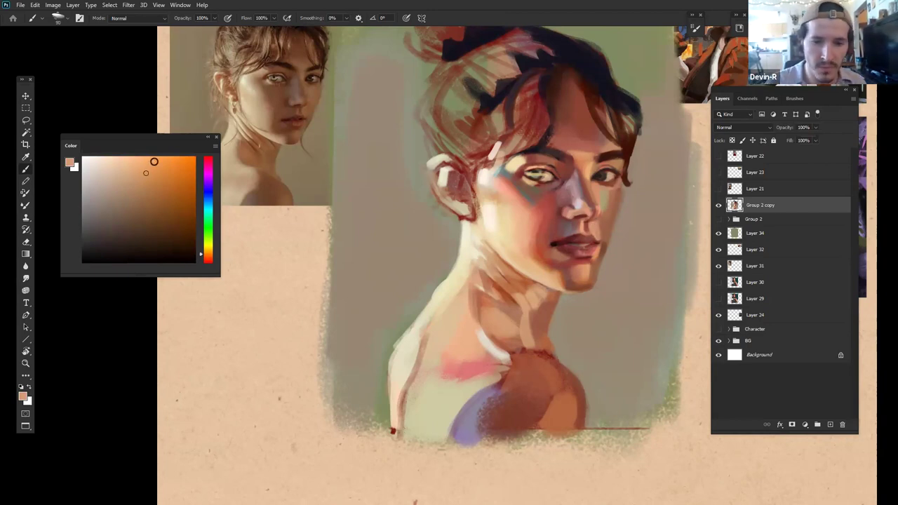
Step: Adjust the far cheek's skin tone with sampled brown and a muted tan mixed from peach sampled on the near cheek
left_click(601, 225, "alt")
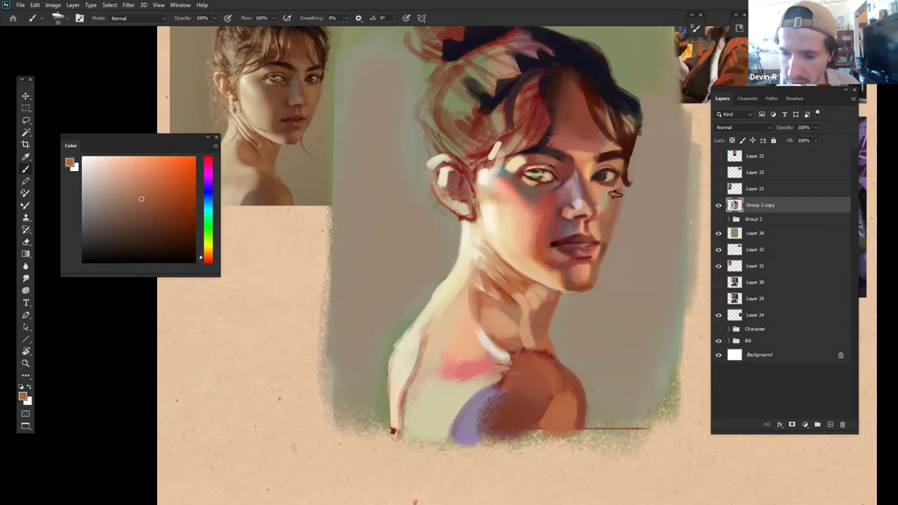
left_click(499, 196, "alt")
left_click(136, 197)
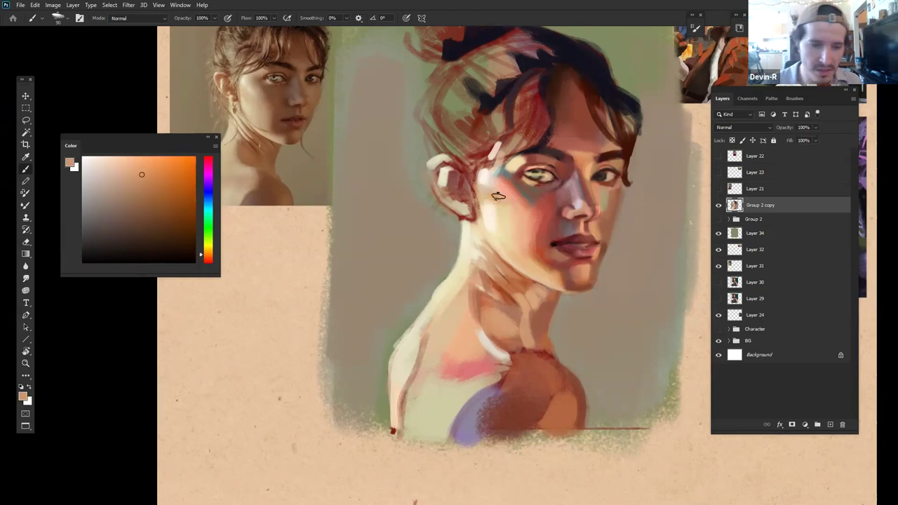
left_click_drag(136, 197, 154, 190)
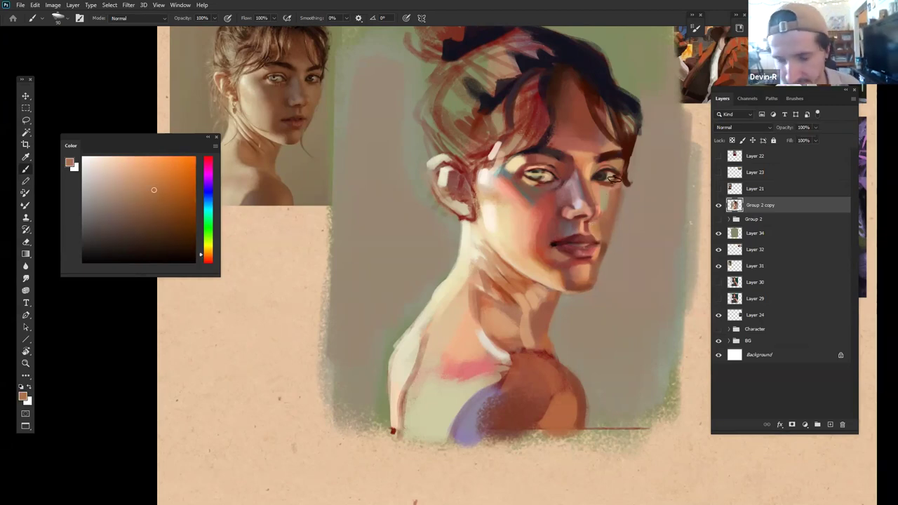
left_click_drag(125, 192, 131, 188)
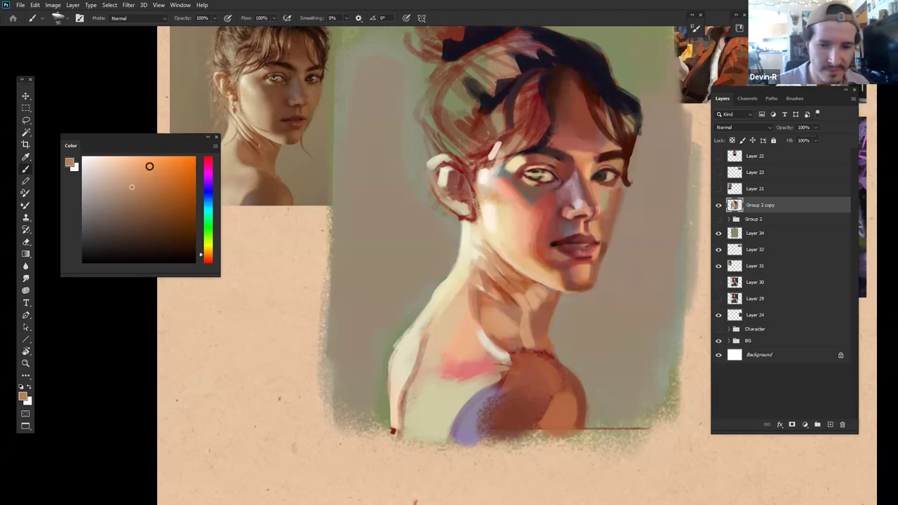
Step: Refine the skin between the nose and the far upper lip with sampled brown, pinkish peach and brightened orange-peach
left_click(591, 238, "alt")
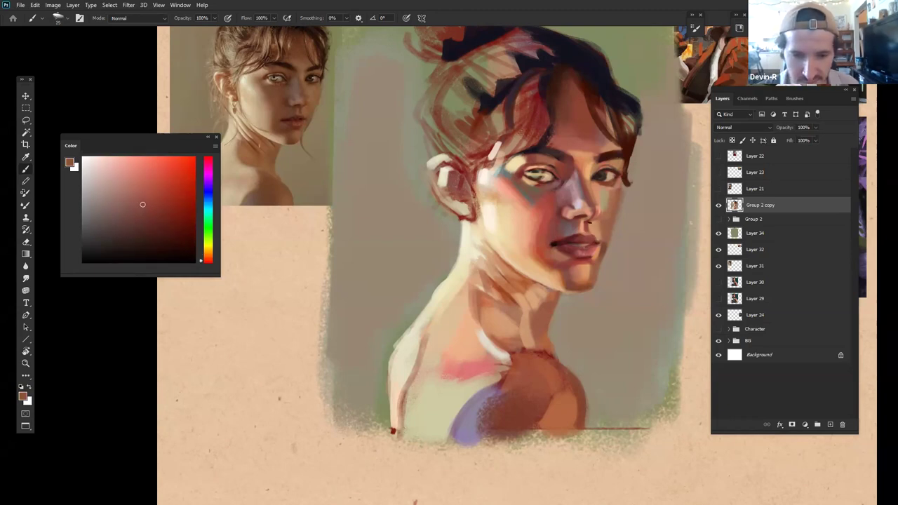
left_click(592, 232, "alt")
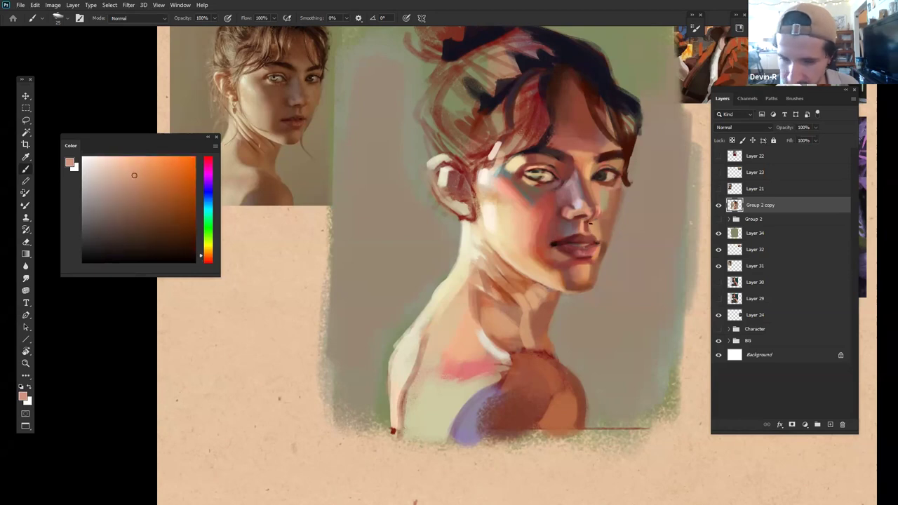
left_click(134, 163)
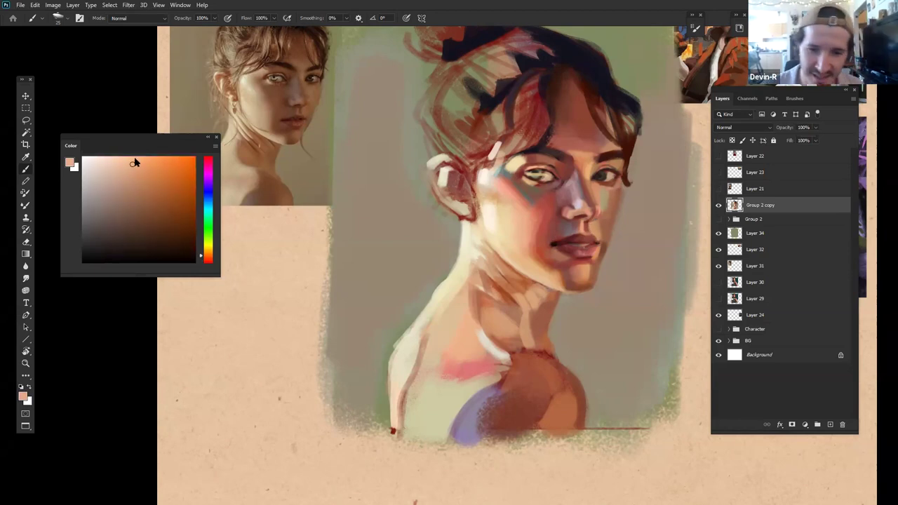
left_click(602, 223, "alt")
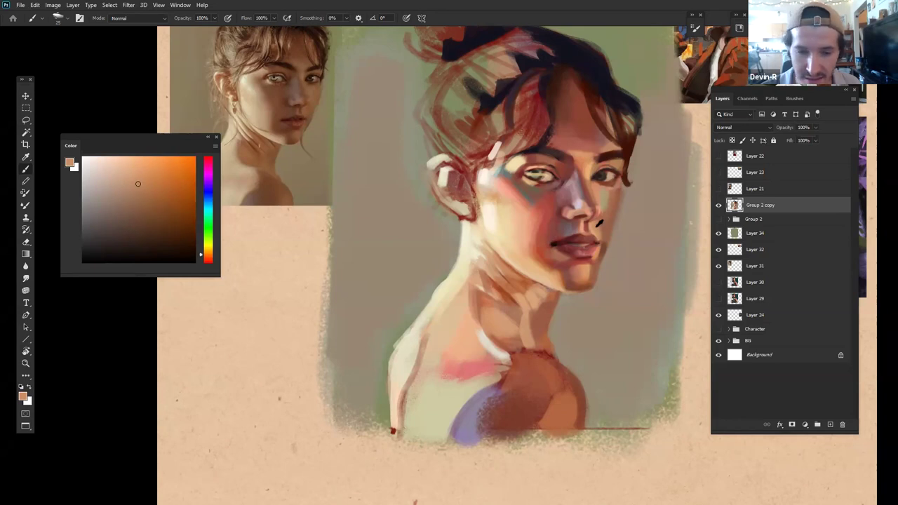
left_click(143, 165)
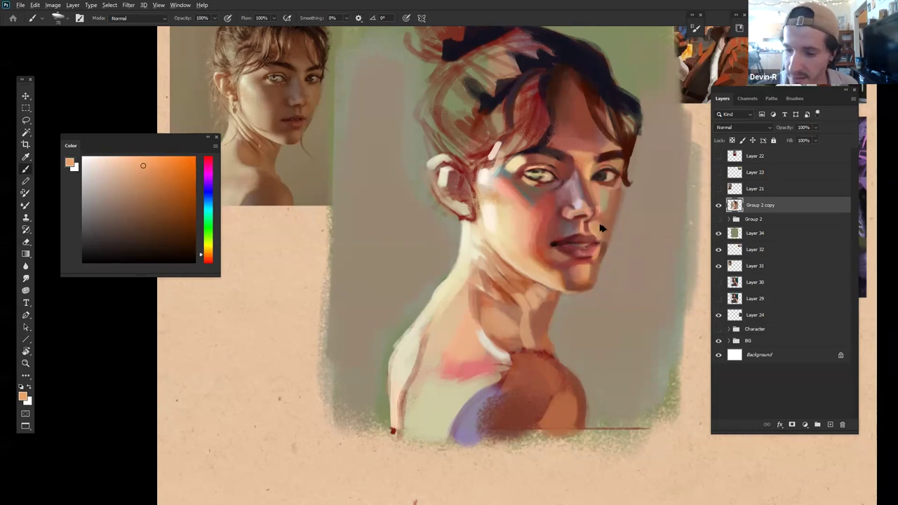
Step: Blend the skin beside the far mouth corner and up the far cheek with sampled tan darkened to reddish brown
left_click(599, 252, "alt")
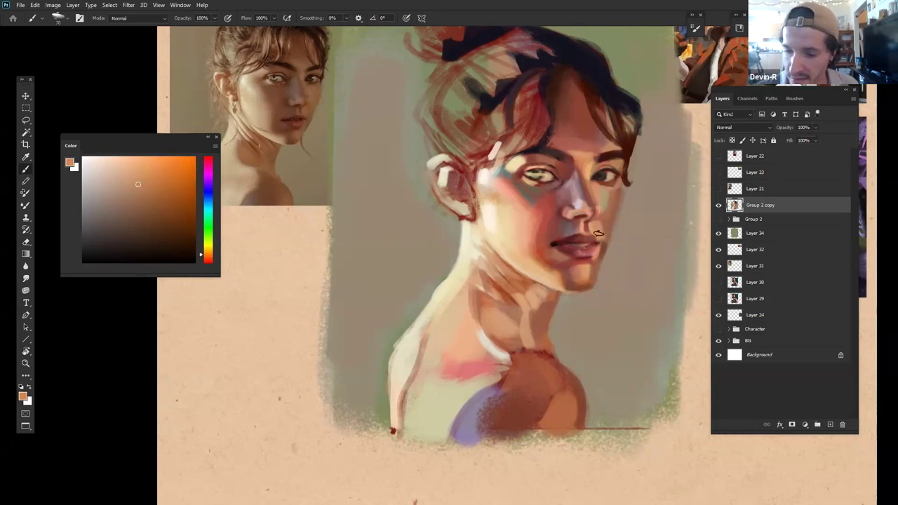
left_click(601, 228, "alt")
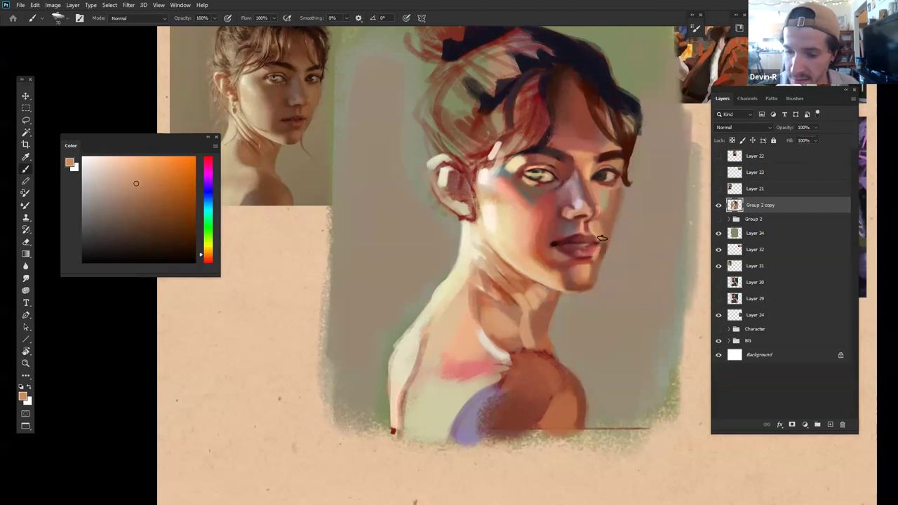
left_click_drag(141, 191, 150, 207)
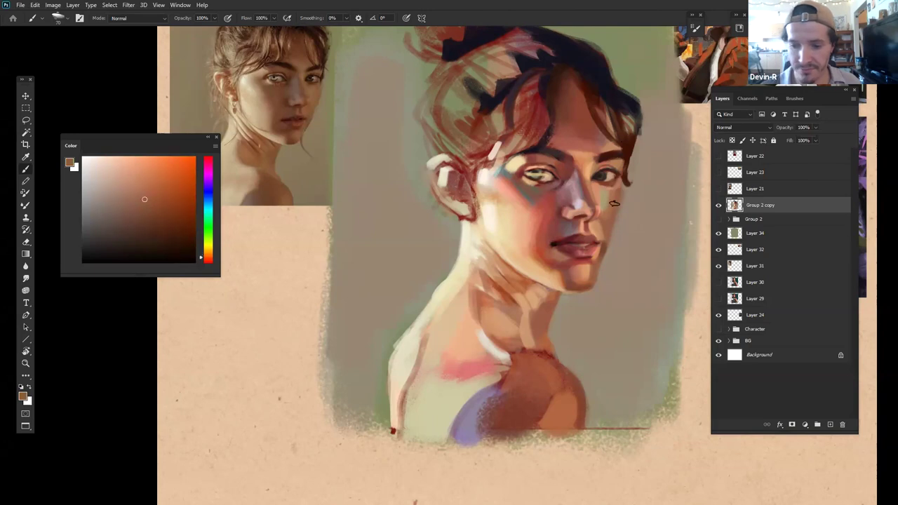
left_click(155, 209)
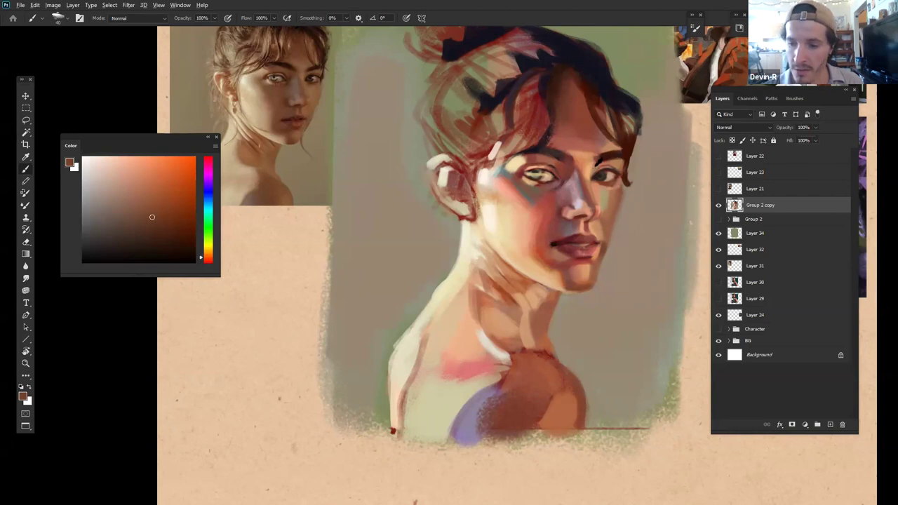
Step: Refine the skin between the brows and on the lower forehead with sampled peach, tan and reddish brown, enlarging the brush to 125
left_click(596, 164, "alt")
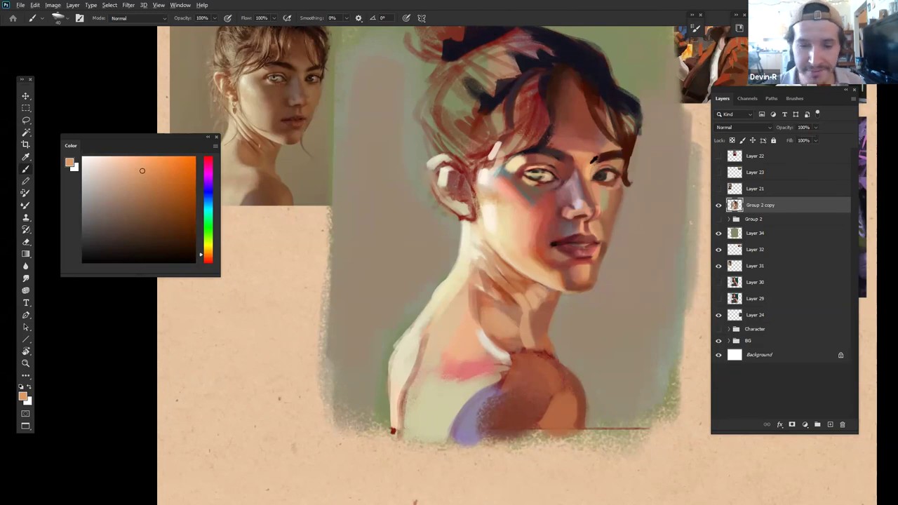
left_click(606, 164, "alt")
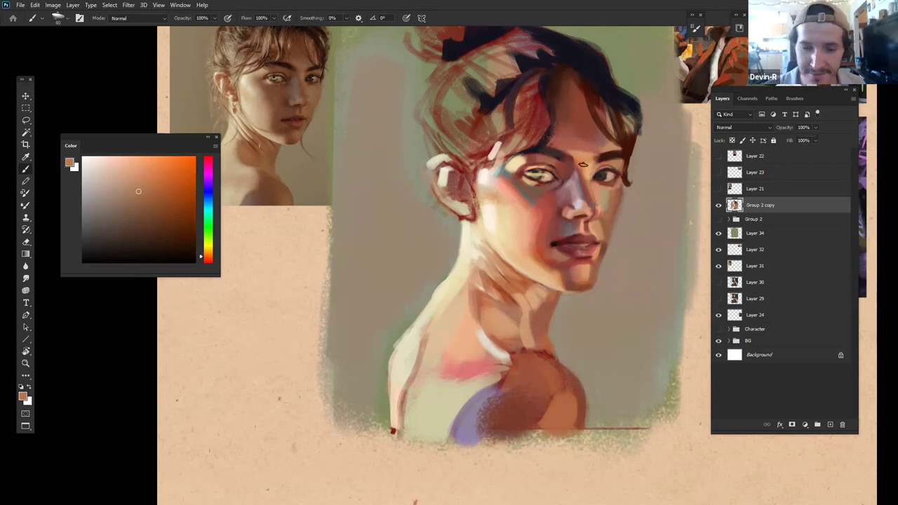
left_click(580, 172, "alt")
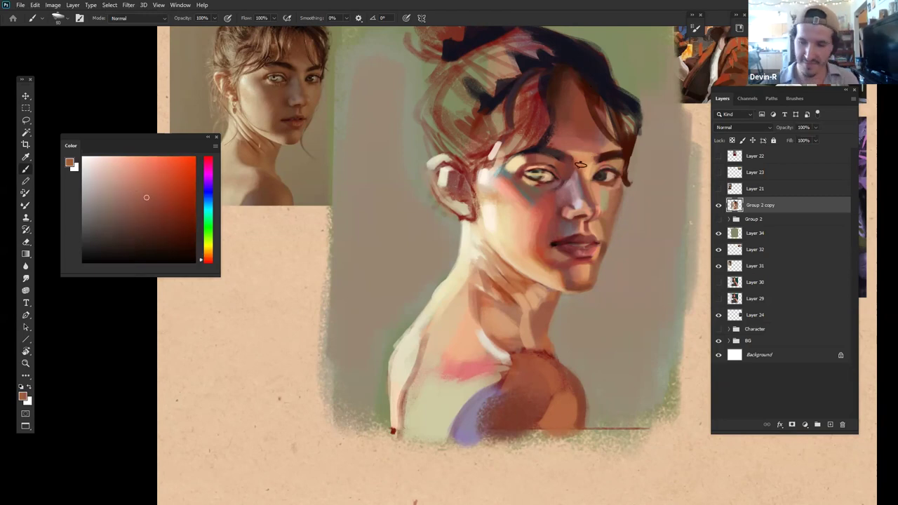
key("bracketright")
key("bracketright")
key("bracketright")
key("bracketright")
key("bracketright")
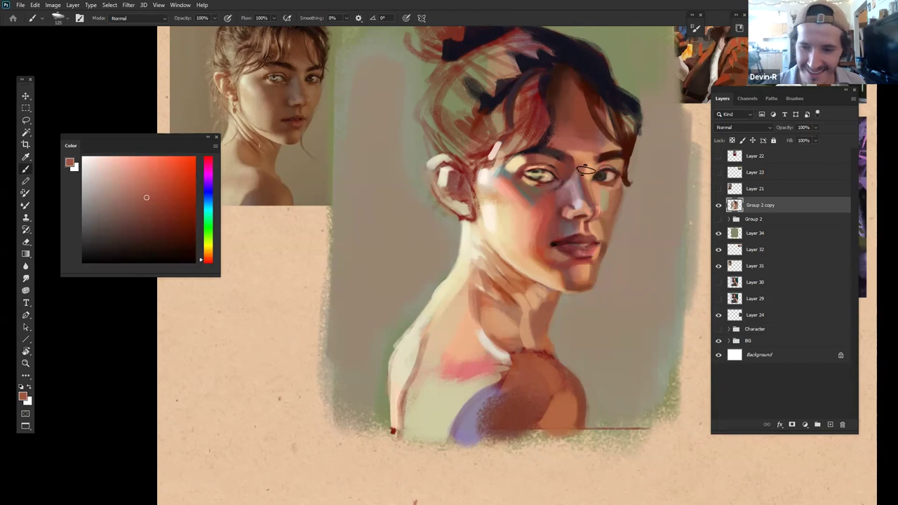
left_click(586, 171, "alt")
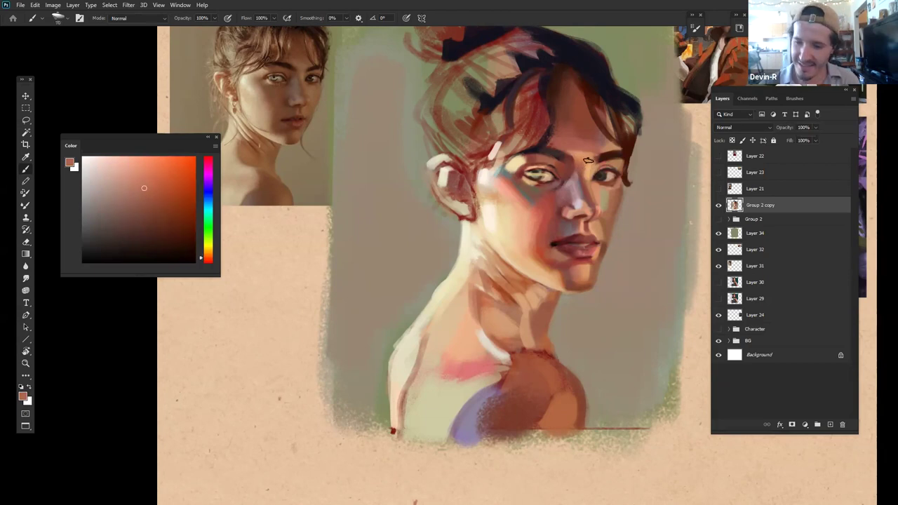
left_click_drag(572, 131, 576, 137)
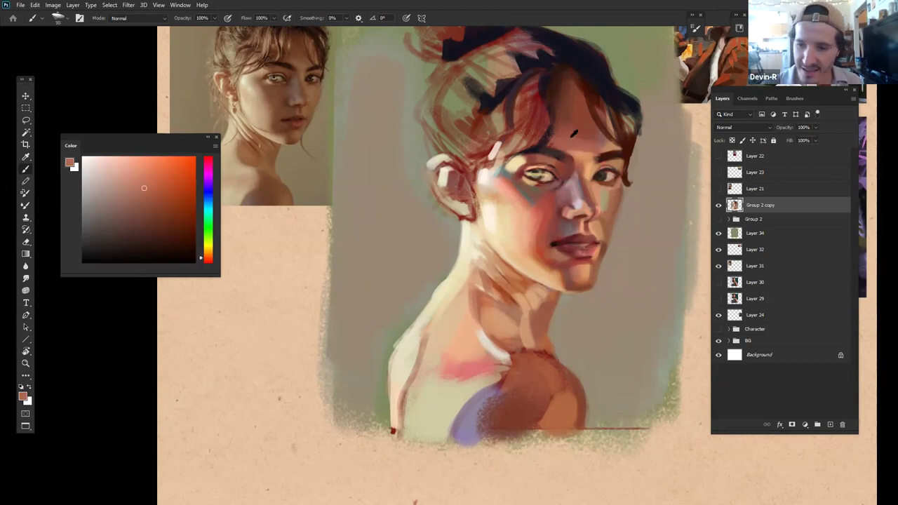
Step: Rework the shaded far side of the nose bridge with tones sampled along it
left_click(586, 180, "alt")
left_click(588, 186, "alt")
left_click(588, 189, "alt")
left_click(589, 187, "alt")
mouse_move(585, 178)
left_mouse_down()
mouse_move(593, 200)
mouse_move(590, 192)
left_mouse_up()
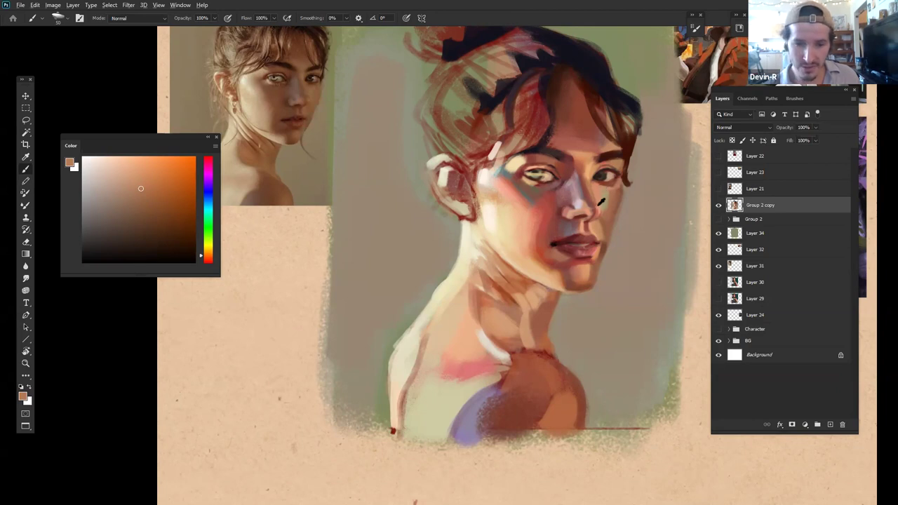
Step: Soften the cheek below the far eye with sampled peach shifted toward orange-tan and a larger brush
left_click(596, 191, "alt")
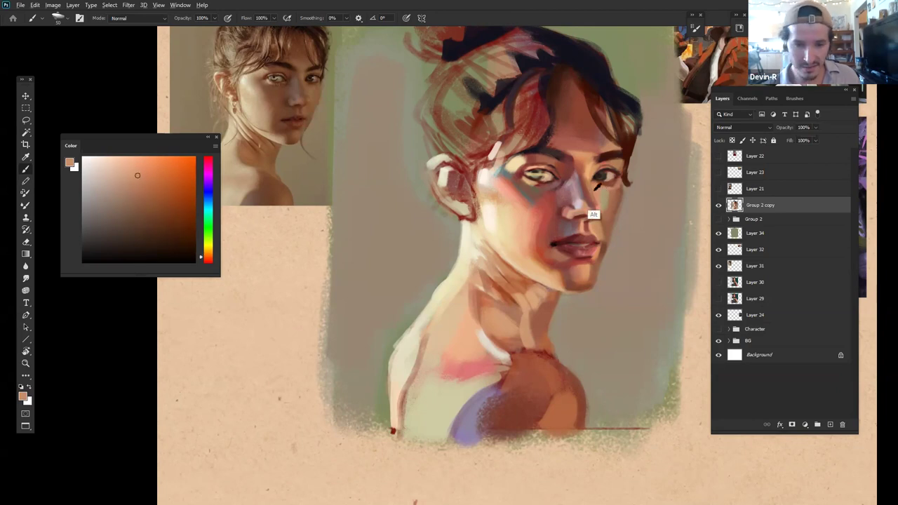
left_click(598, 186, "alt")
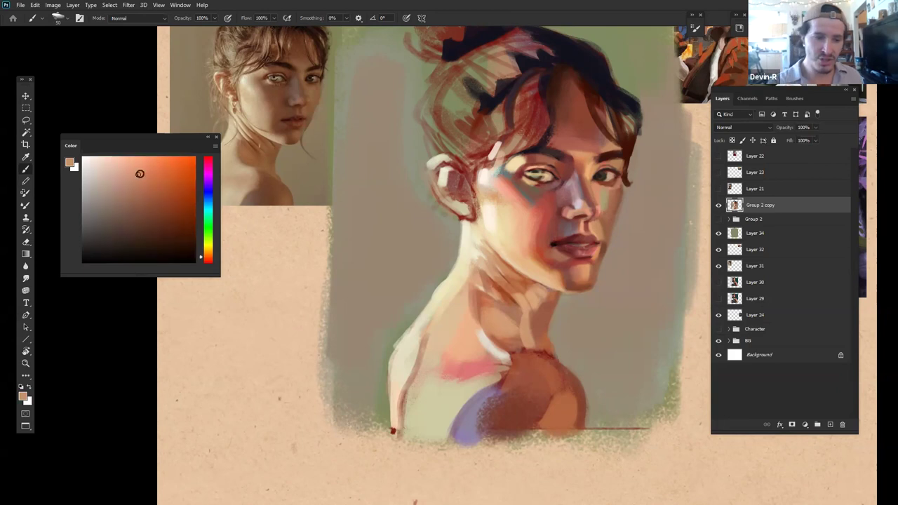
left_click(207, 256)
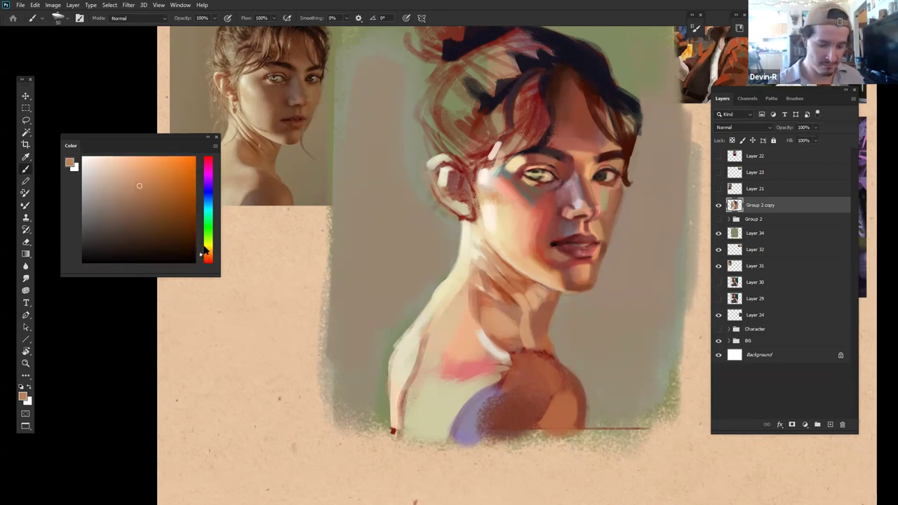
key("bracketright")
key("bracketright")
key("bracketright")
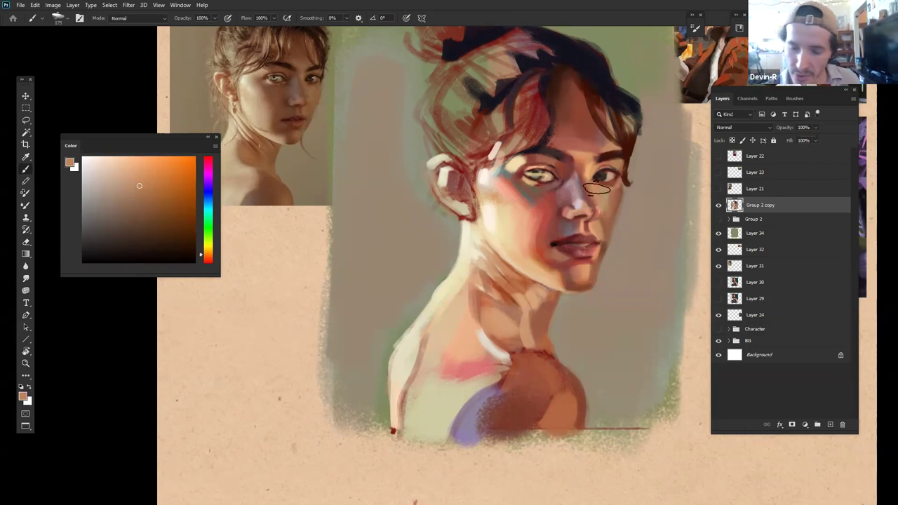
Step: Darken the outer edge of the far cheek with mixed dark reddish brown and deep brown, reducing the brush to 40
left_click(591, 204, "alt")
left_click_drag(135, 209, 147, 235)
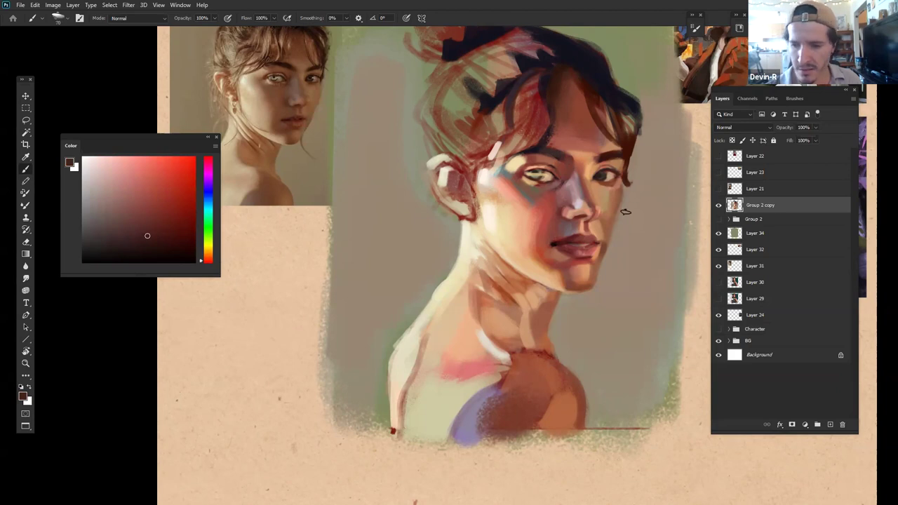
left_click_drag(623, 200, 621, 192)
left_click(619, 199, "alt")
left_click(162, 244)
key("bracketleft")
key("bracketleft")
key("bracketleft")
key("bracketleft")
left_click_drag(622, 190, 615, 219)
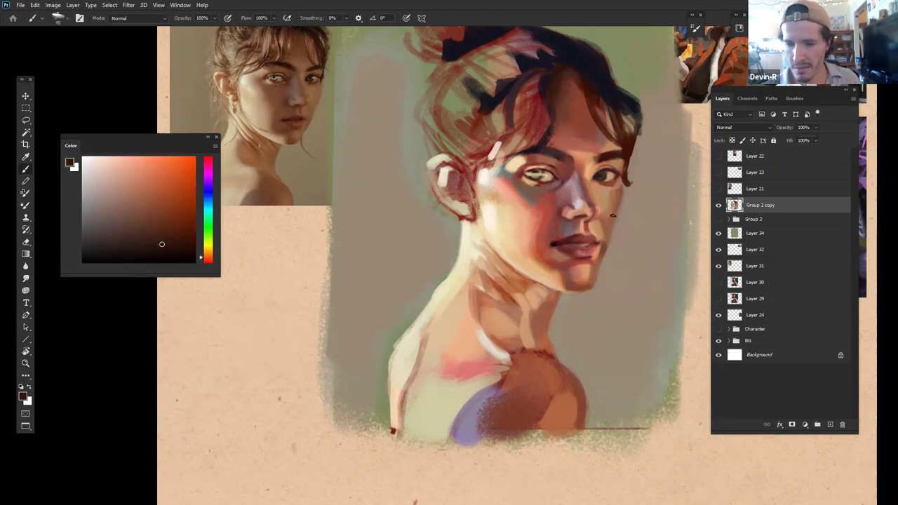
Step: Refine the outer corner of the far eye and the adjoining temple edge with sampled beige, muted pink-brown and dark brown tones
left_click(616, 172, "alt")
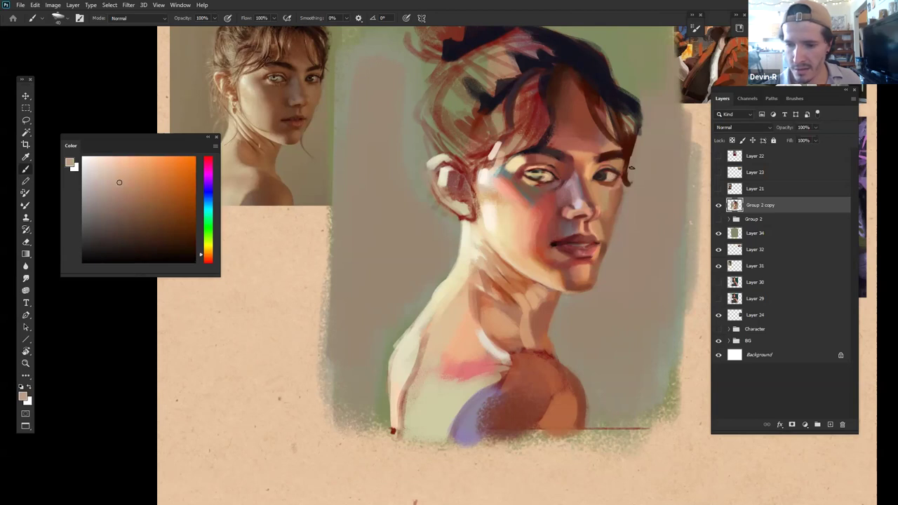
left_click(617, 168, "alt")
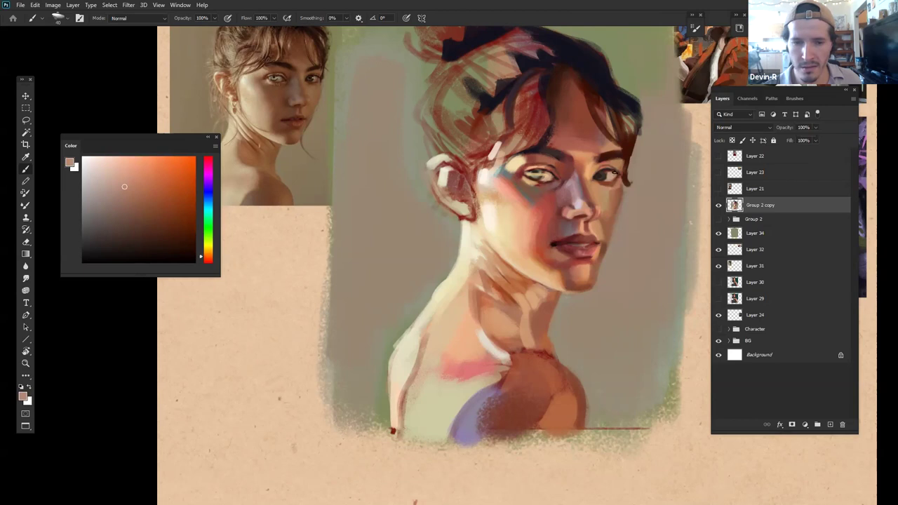
left_click(615, 172, "alt")
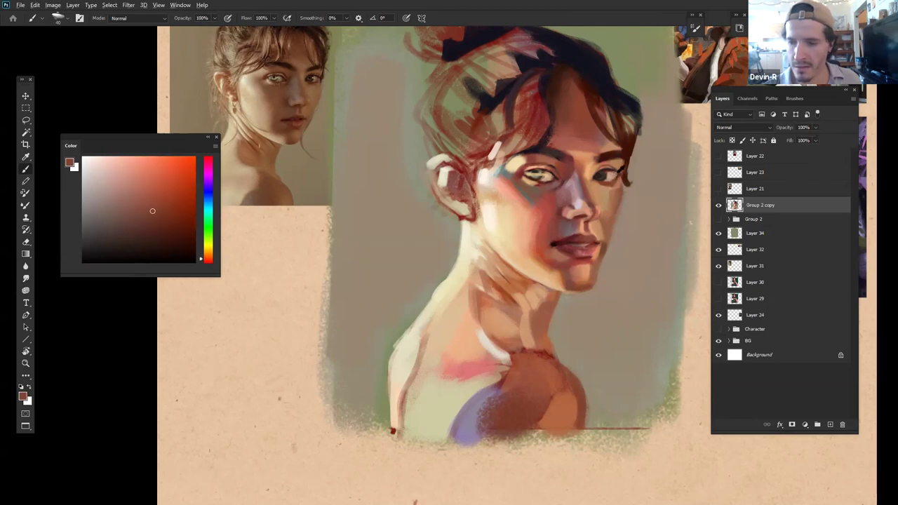
left_click(616, 170, "alt")
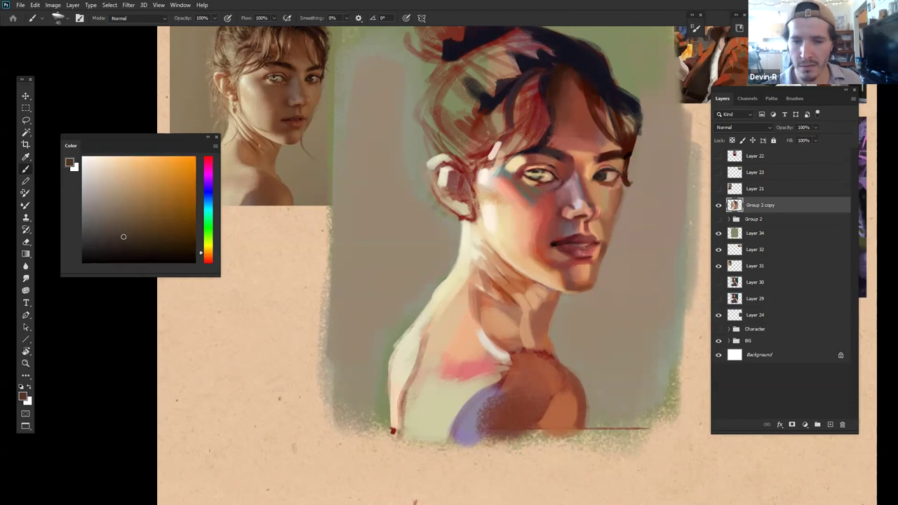
left_click(623, 161, "alt")
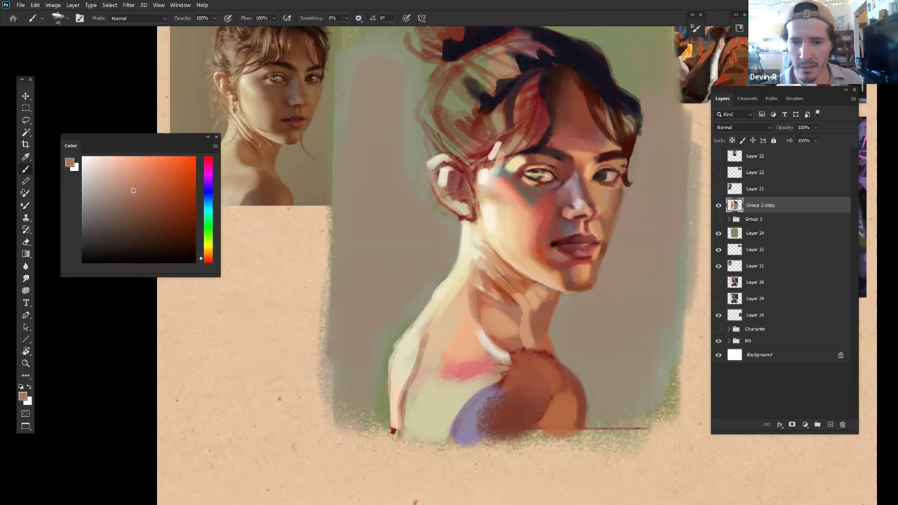
left_click(626, 177, "alt")
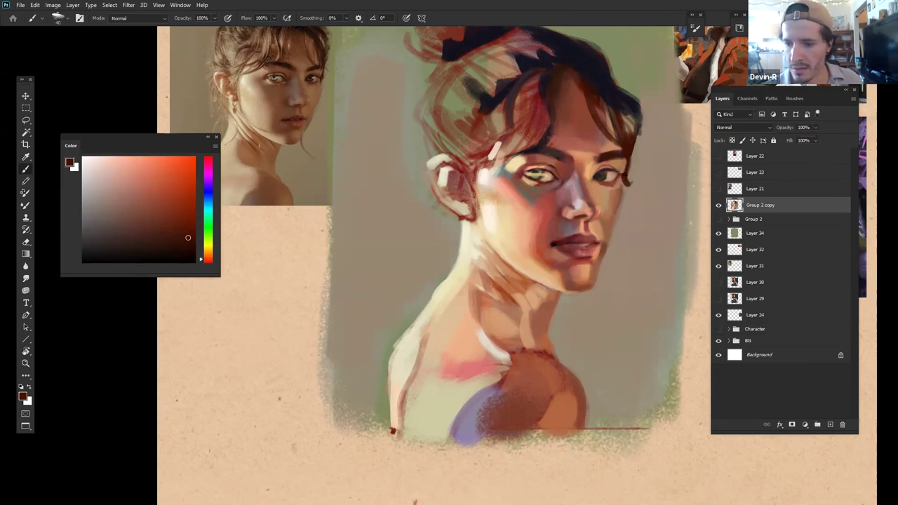
Step: Deepen the accents of the far eye with a mixed dark red and a sampled dark brown
left_click(616, 193, "alt")
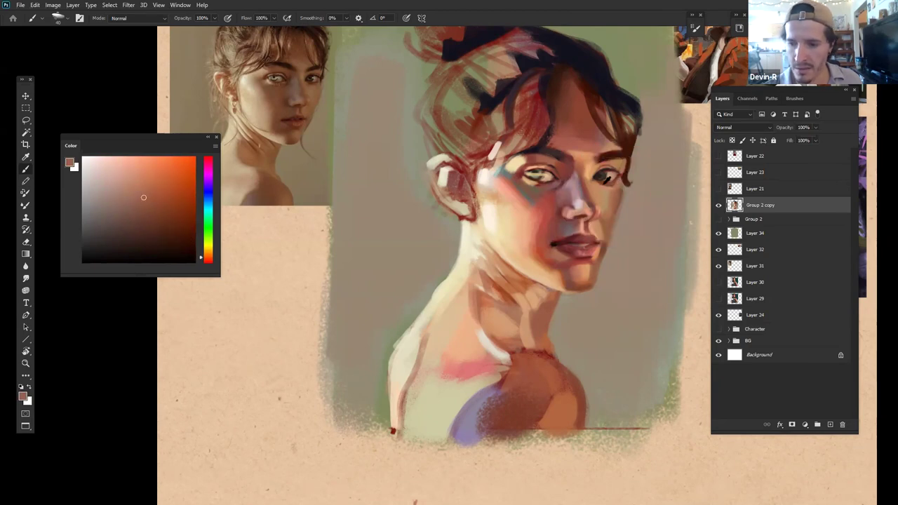
left_click_drag(160, 214, 187, 219)
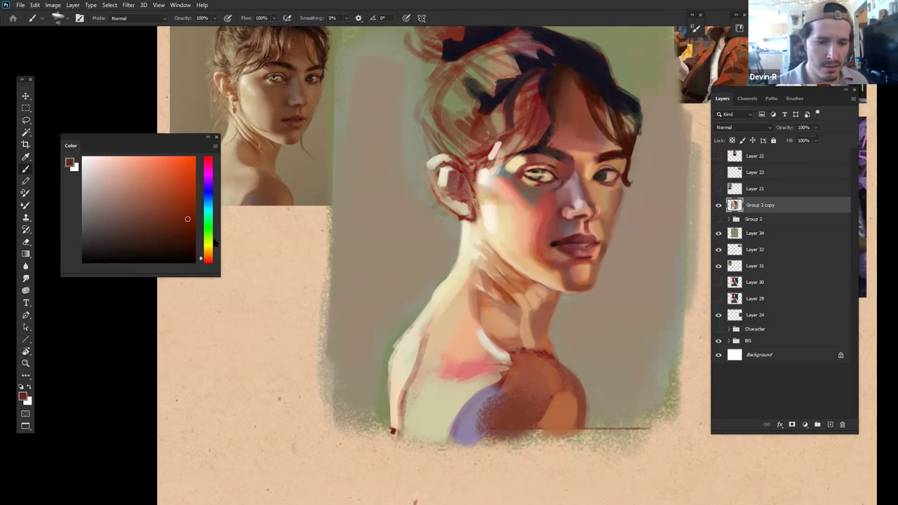
left_click(208, 263)
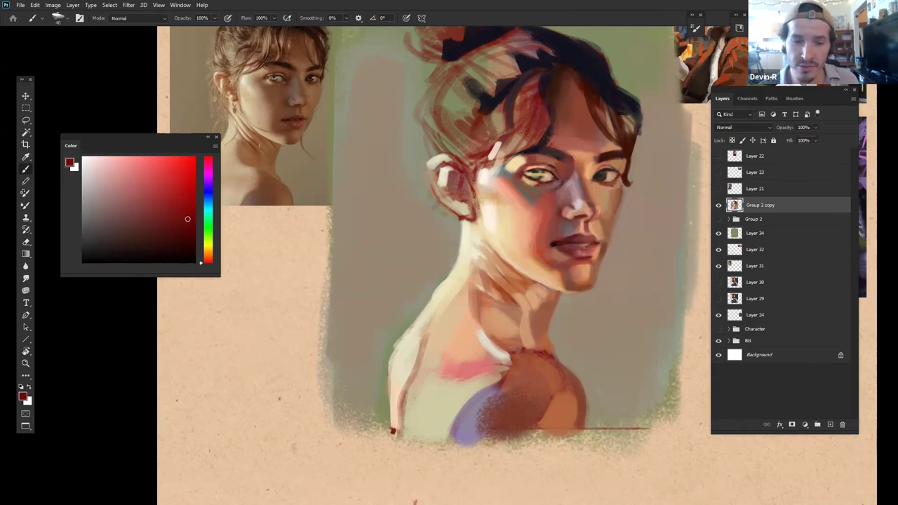
left_click(599, 172, "alt")
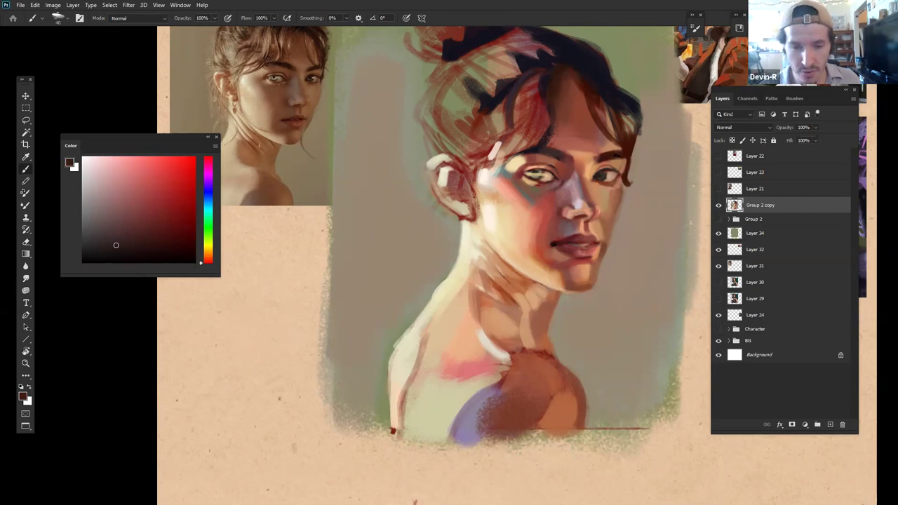
Step: Reshape the inner part of the far eyebrow and the skin around it with sampled dark brown, tan and reddish brown
left_click(611, 153, "alt")
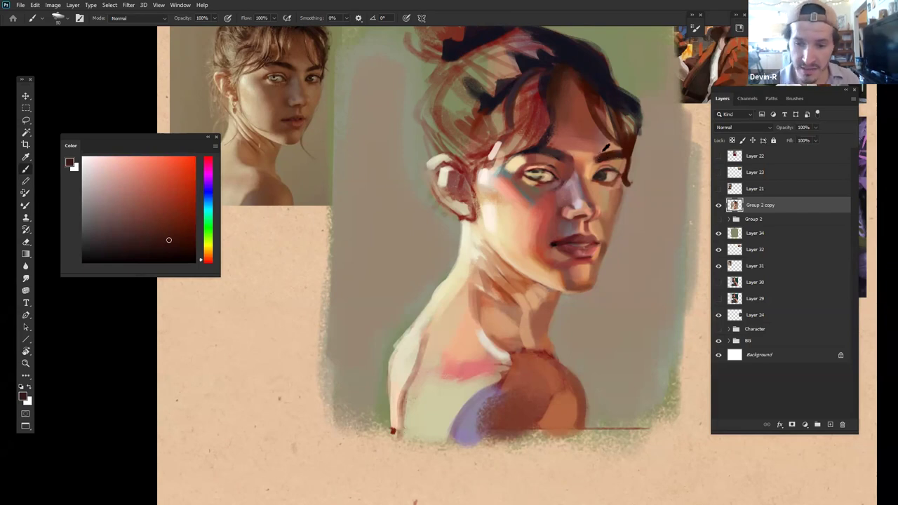
left_click(593, 156, "alt")
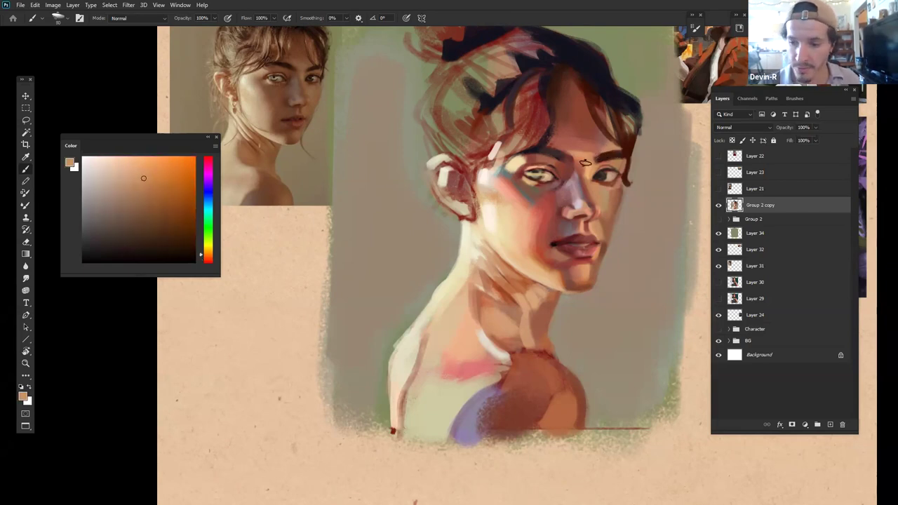
left_click(609, 148, "alt")
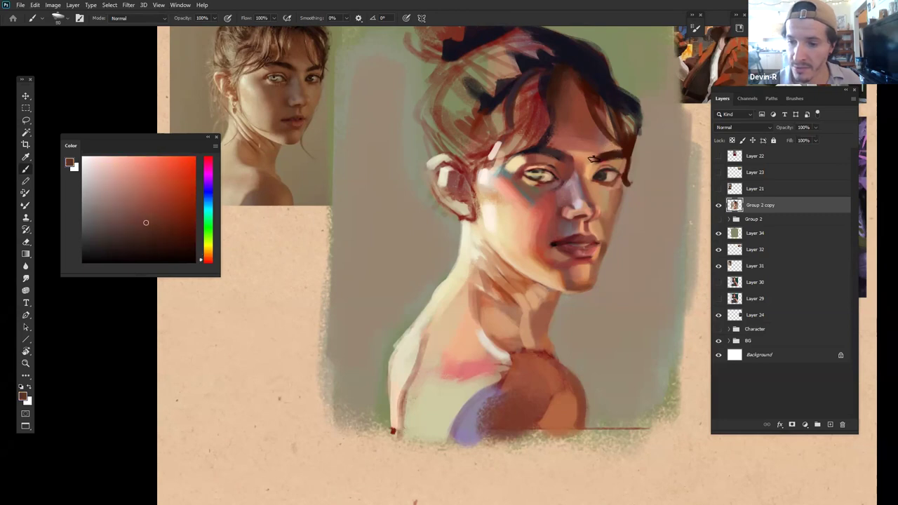
left_click(591, 159, "alt")
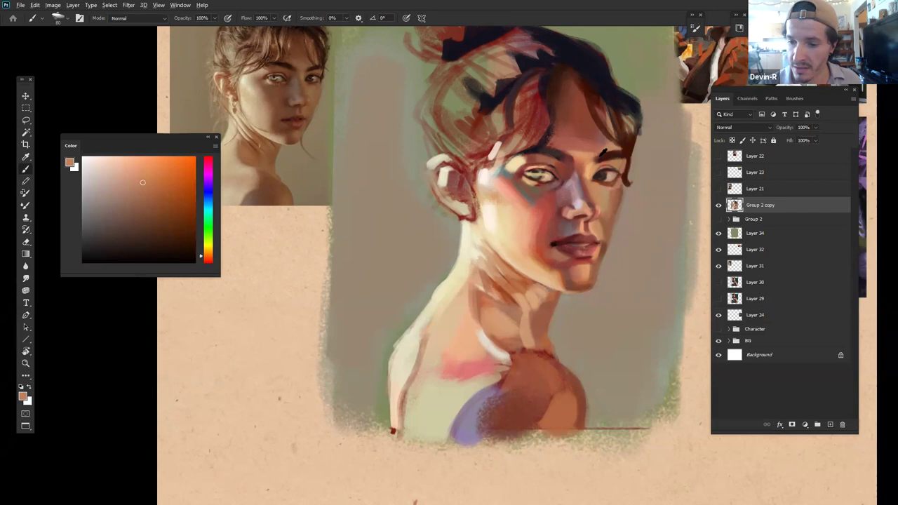
left_click(609, 177, "alt")
left_click(600, 160, "alt")
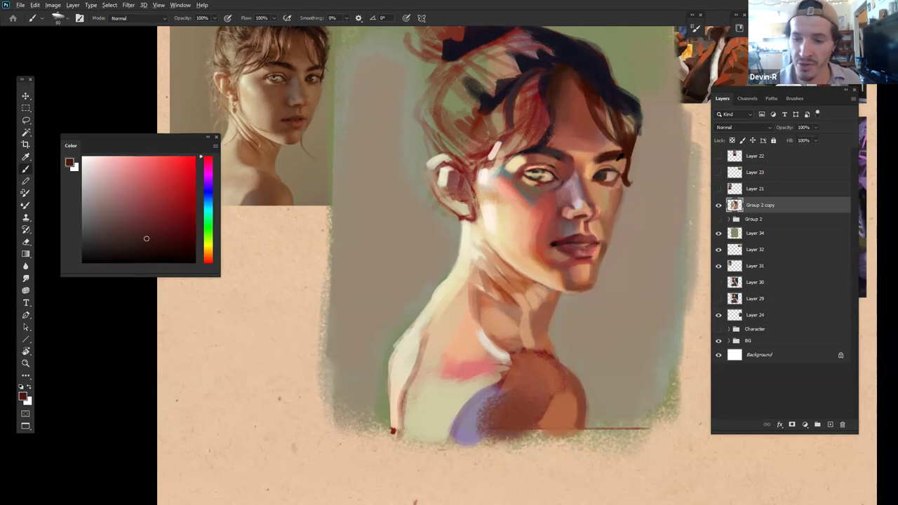
Step: Refine the skin between the far eyebrow's outer end and the eye corner with sampled tan and reddish brown, using a smaller brush
left_click(616, 160, "alt")
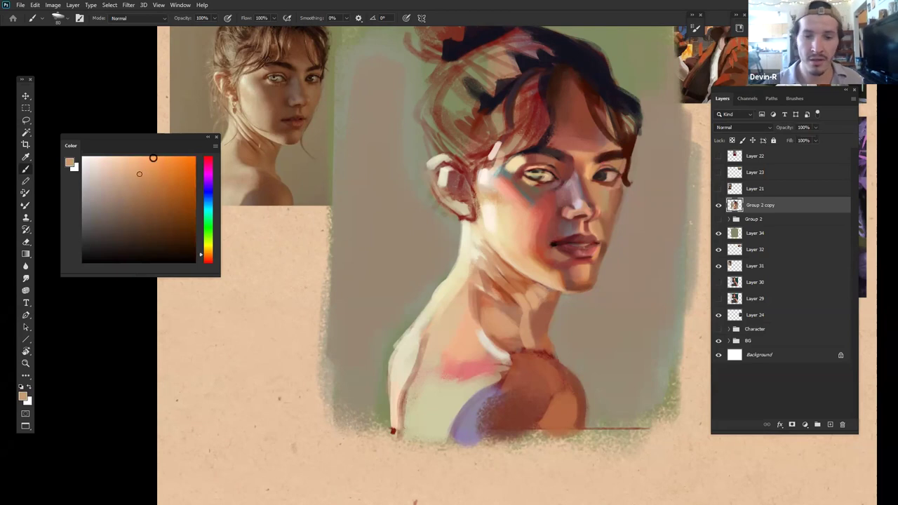
left_click(617, 153, "alt")
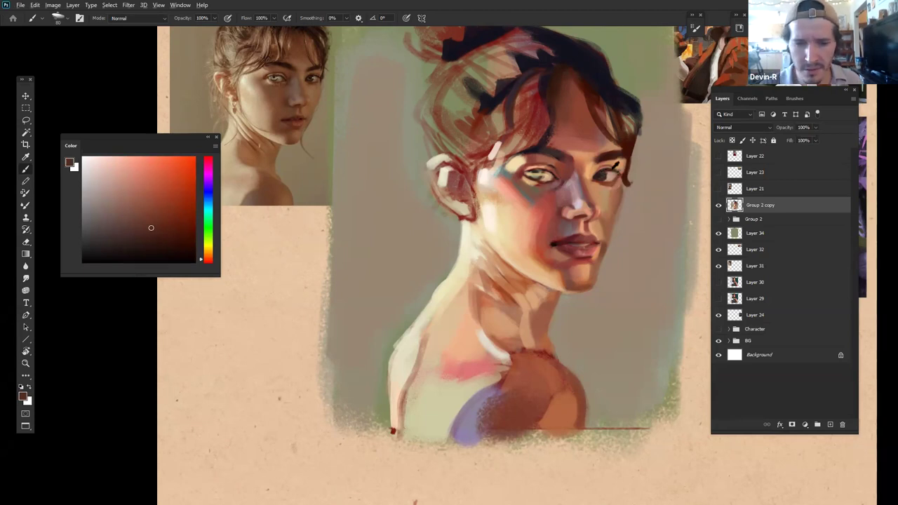
left_click(616, 179, "alt")
key("[")
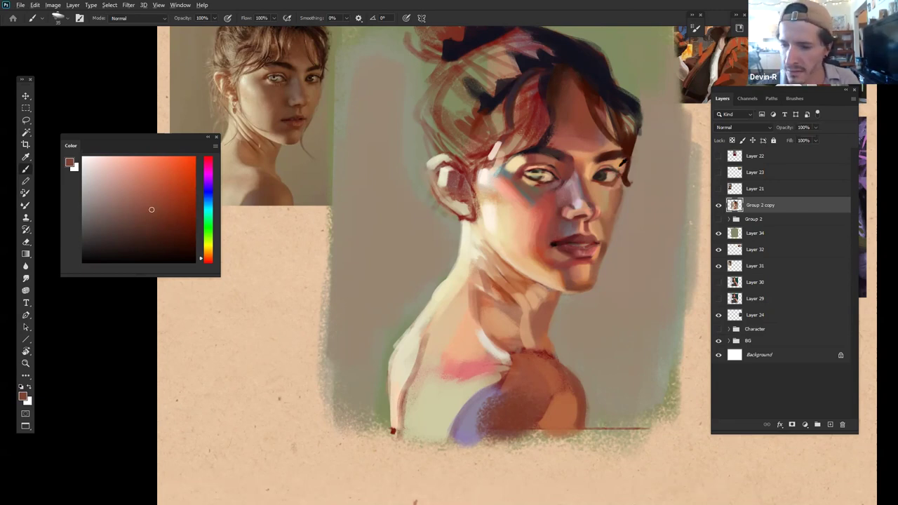
left_click(622, 177, "alt")
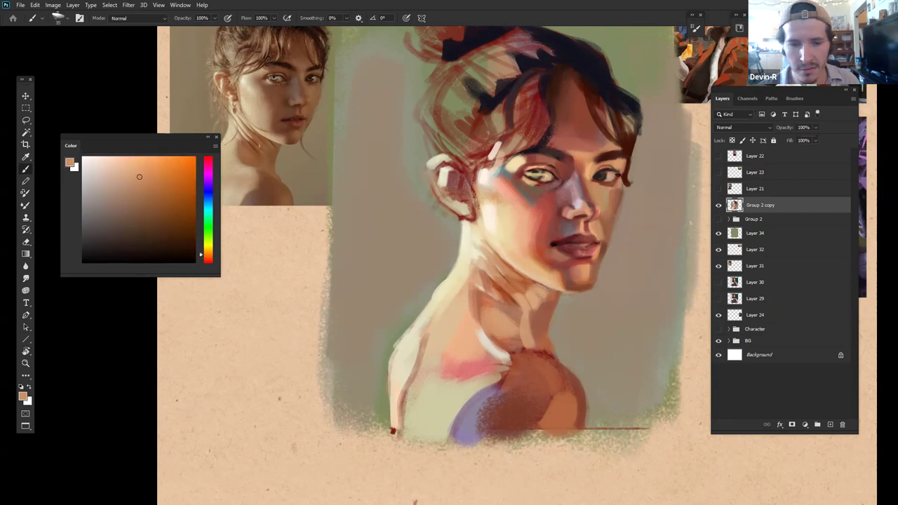
Step: Clean up the far cheek's contour beside the mouth with the sampled background taupe and brown skin tones
key("z")
left_click_drag(649, 199, 596, 199)
left_click(647, 205)
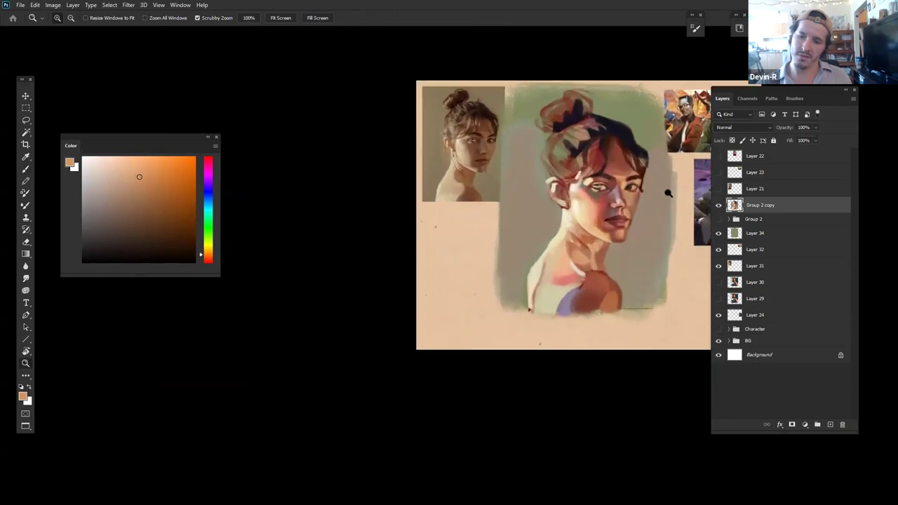
key("b")
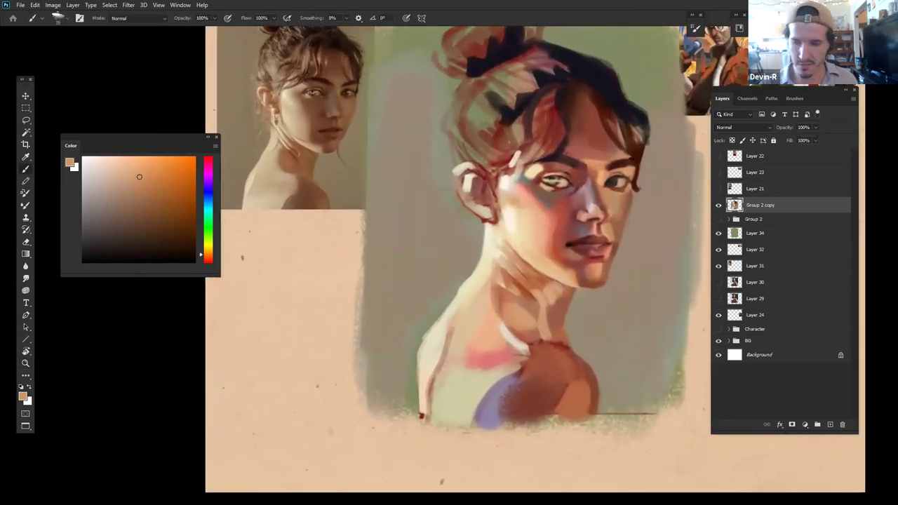
left_click(611, 267, "alt")
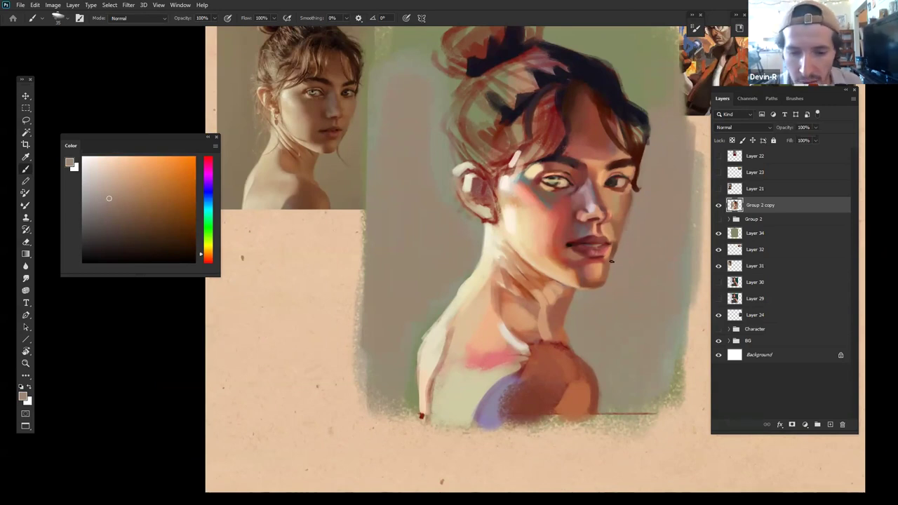
left_click(619, 235, "alt")
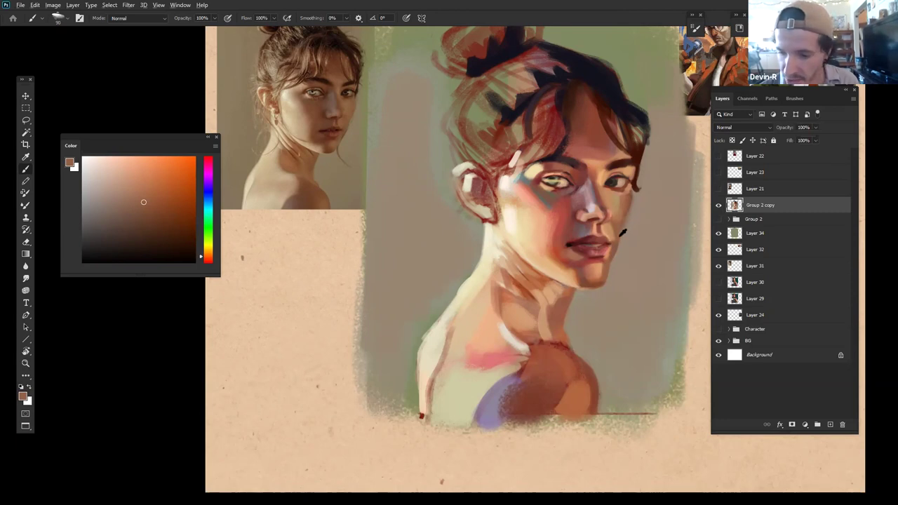
left_click(623, 233, "alt")
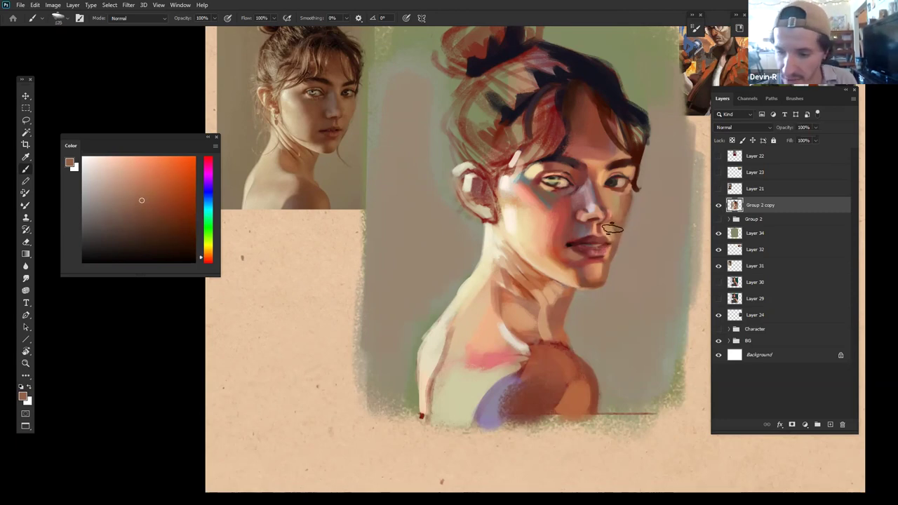
left_click(614, 237, "alt")
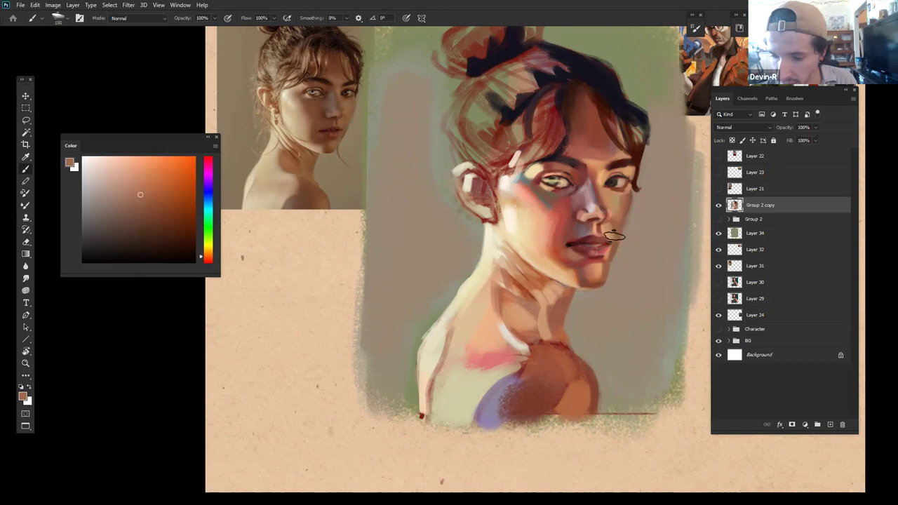
left_click(628, 242, "alt")
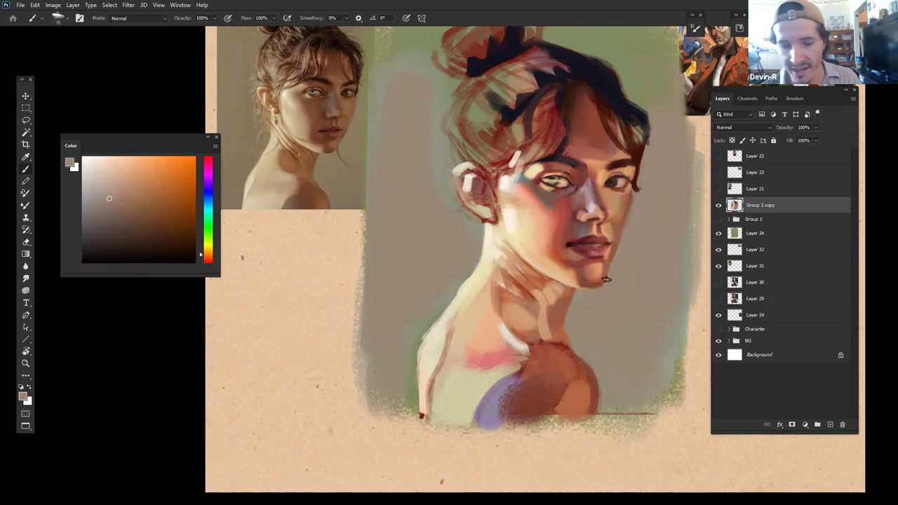
Step: Rework the skin and face edge beside the far mouth corner with sampled orange-tan, brown and background taupe, enlarging the brush to 125
left_click(605, 252, "alt")
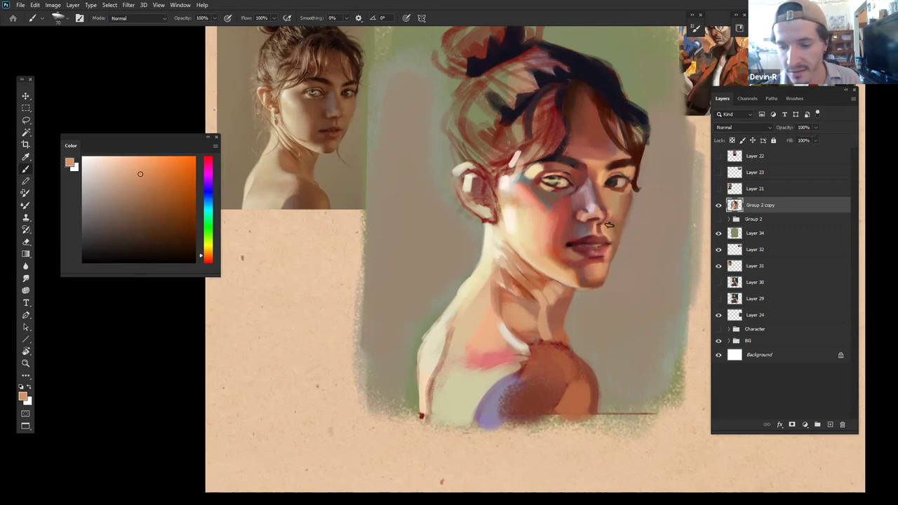
left_click(612, 252, "alt")
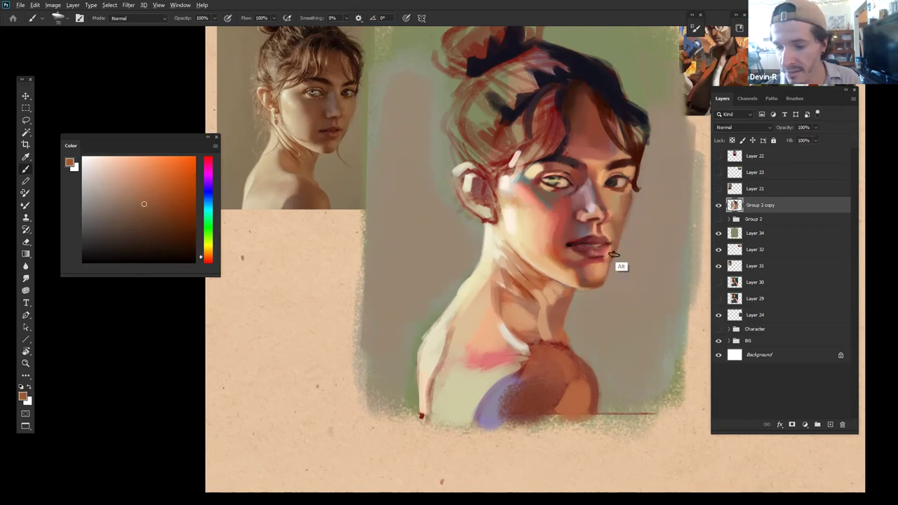
left_click(611, 255, "alt")
key("bracketright")
key("bracketright")
key("bracketright")
key("bracketright")
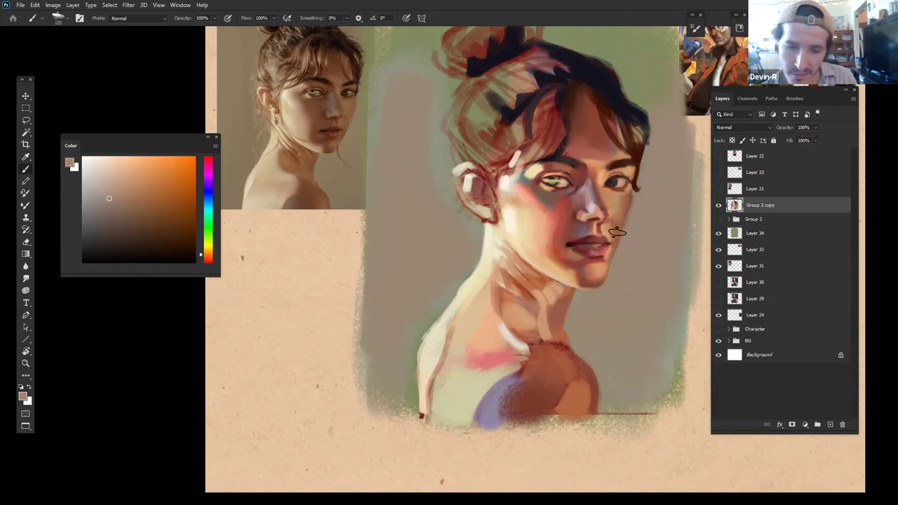
Step: Blend the chin and the lower cheek below the near mouth corner with sampled pinkish brown, orange-tan and light peach
left_click(588, 271, "alt")
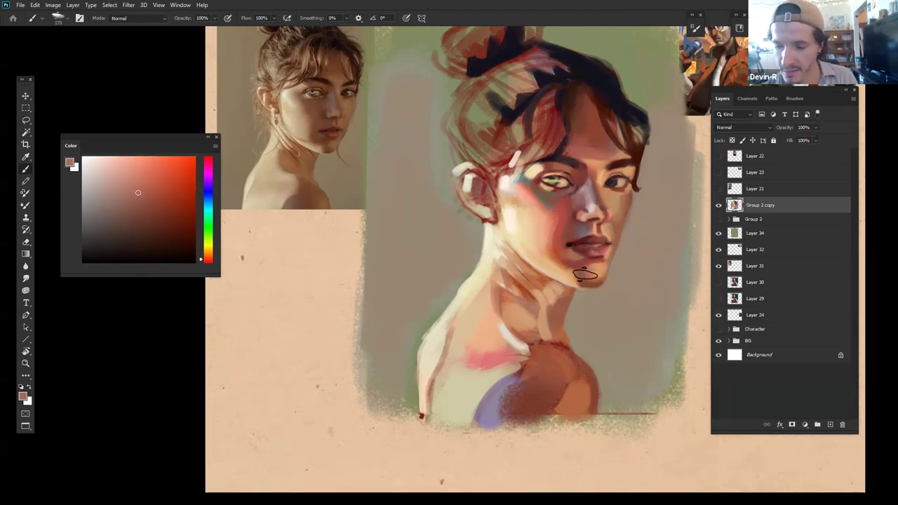
left_click(602, 300, "alt")
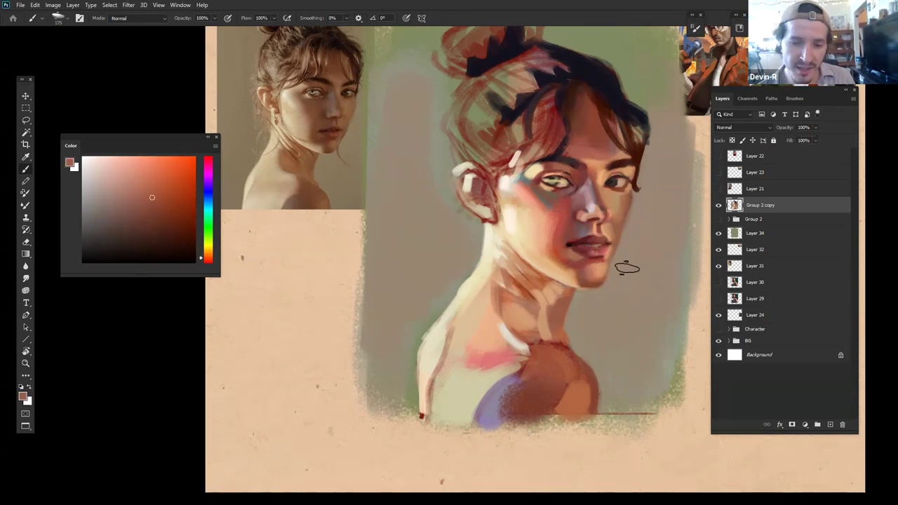
left_click(578, 268, "alt")
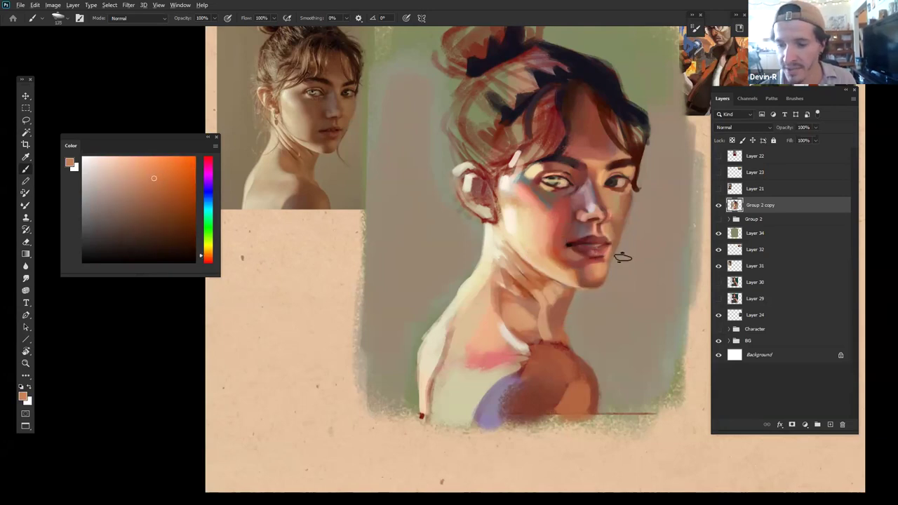
left_click(567, 271, "alt")
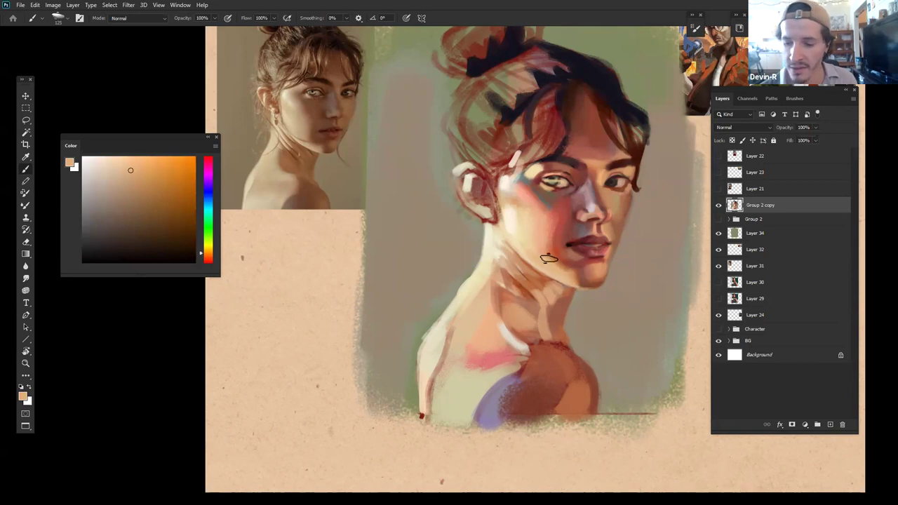
left_click(573, 272, "alt")
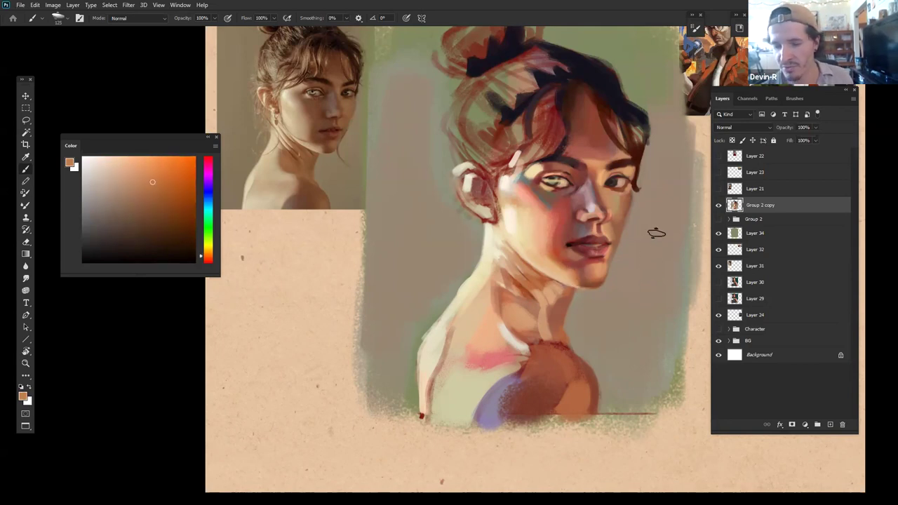
left_click(582, 265, "alt")
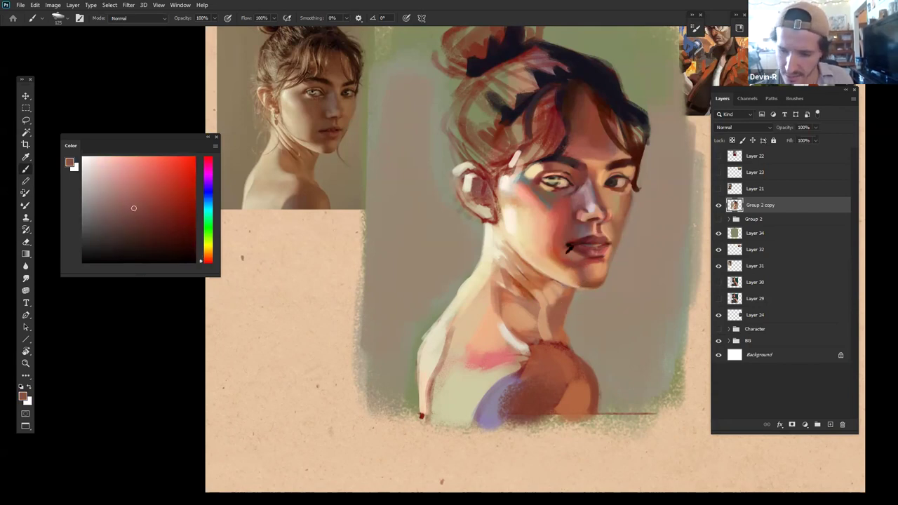
Step: Touch up the skin between the nose bridge and the far eye with sampled tan and light orange, reducing the brush to 15
left_click(171, 212)
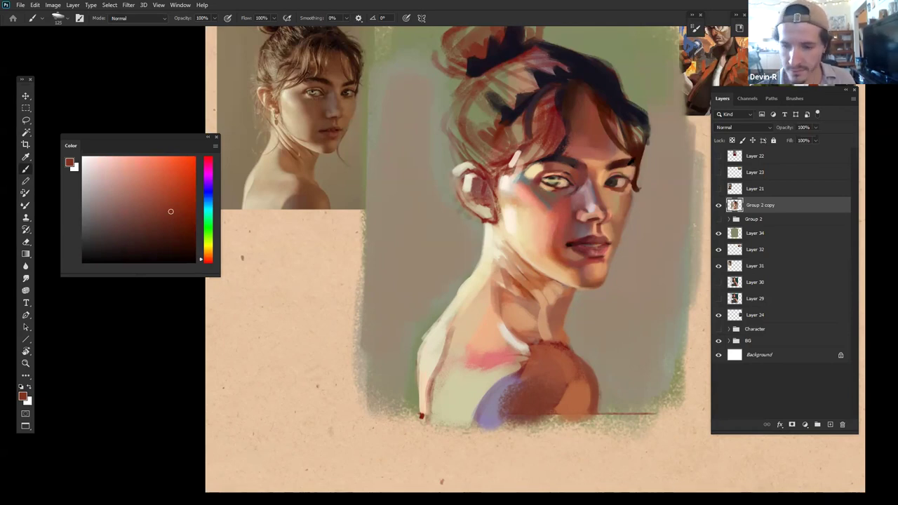
left_click(616, 196, "alt")
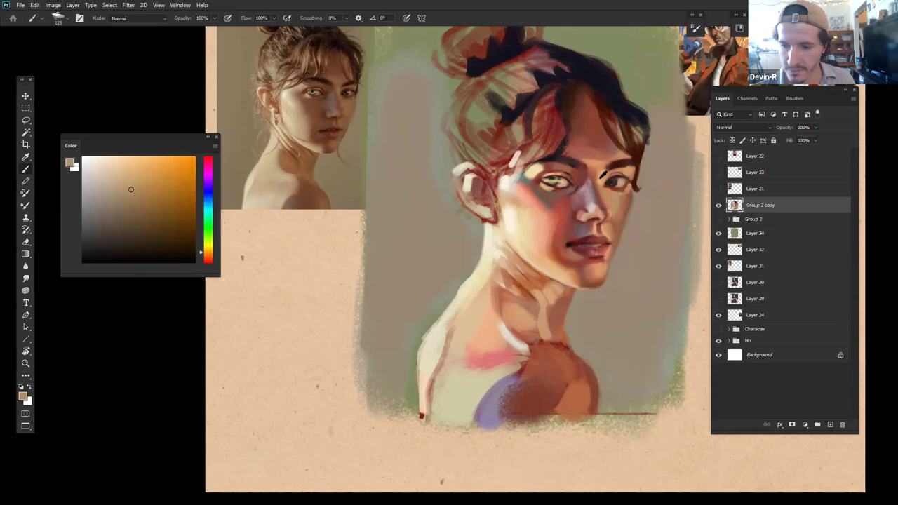
left_click(598, 181, "alt")
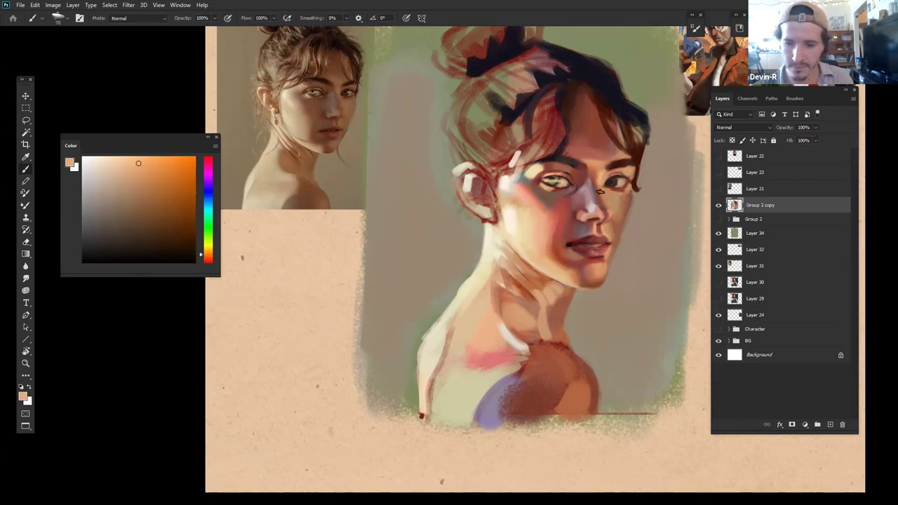
key("bracketleft")
key("bracketleft")
key("bracketleft")
key("bracketleft")
key("bracketleft")
key("bracketleft")
key("bracketleft")
key("bracketleft")
key("bracketleft")
key("bracketleft")
key("bracketleft")
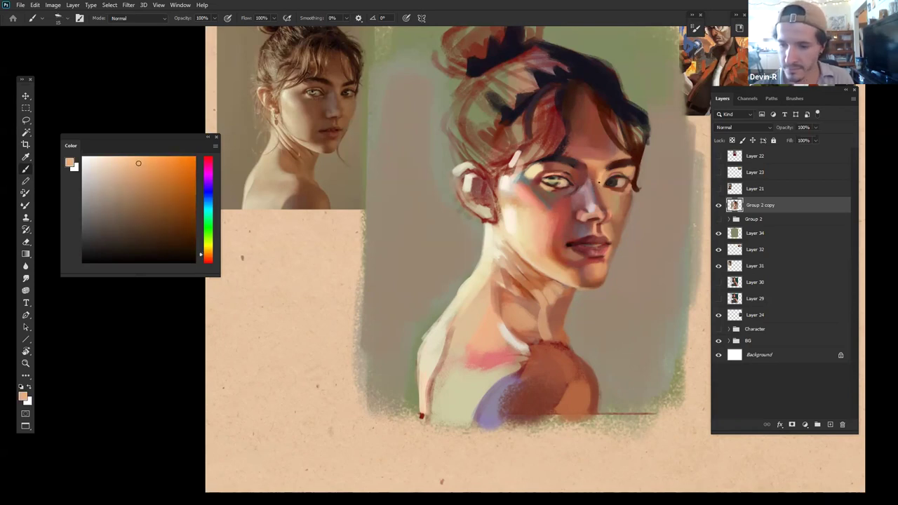
Step: Rework the near temple and the skin below the near eyebrow's outer end with sampled cream, reddish brown, dusty red and off-white
mouse_move(636, 267)
left_mouse_down()
mouse_move(655, 255)
mouse_move(637, 265)
mouse_move(629, 257)
left_mouse_up()
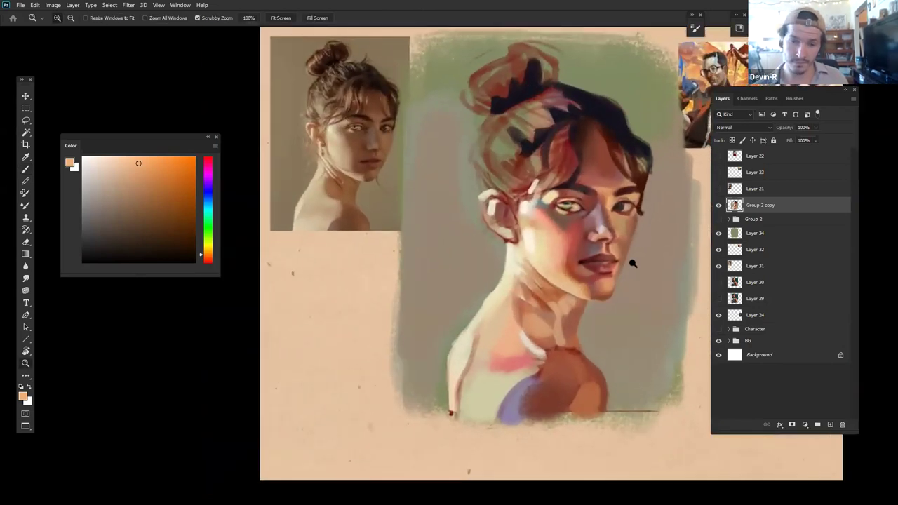
key("b")
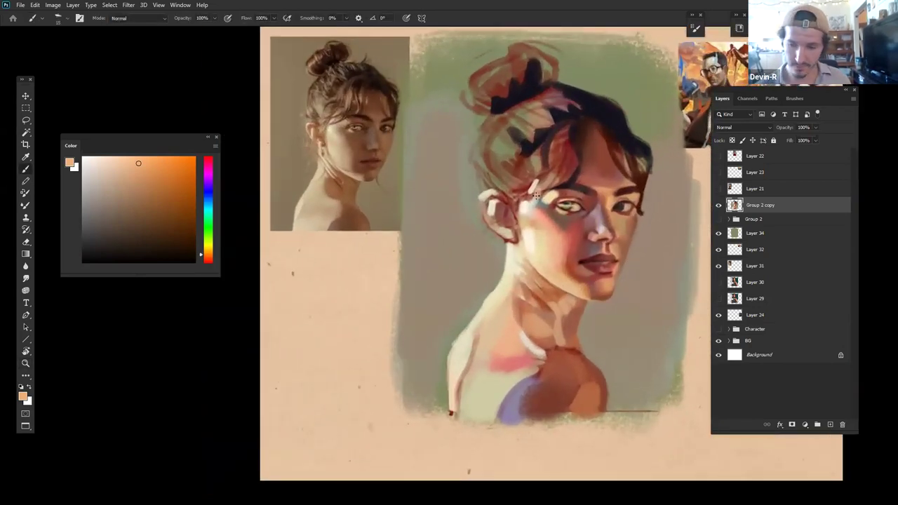
left_click(537, 240, "alt")
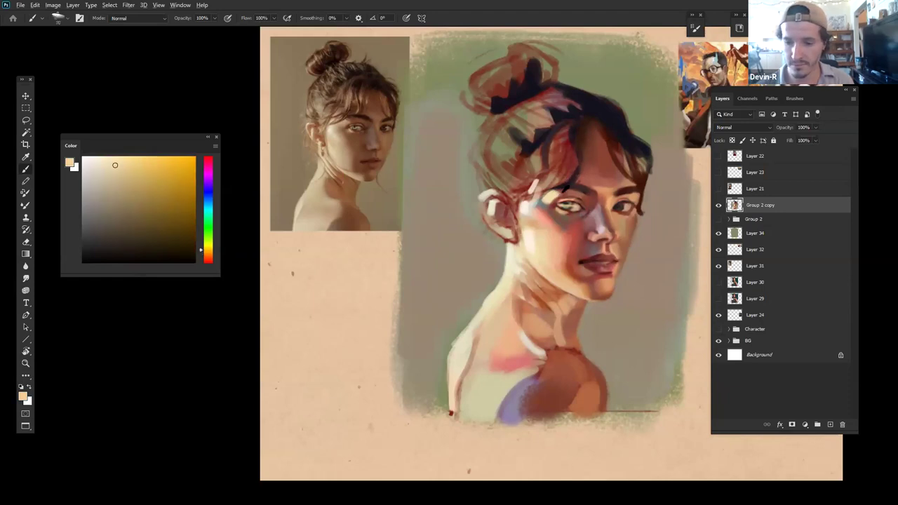
left_click(552, 188, "alt")
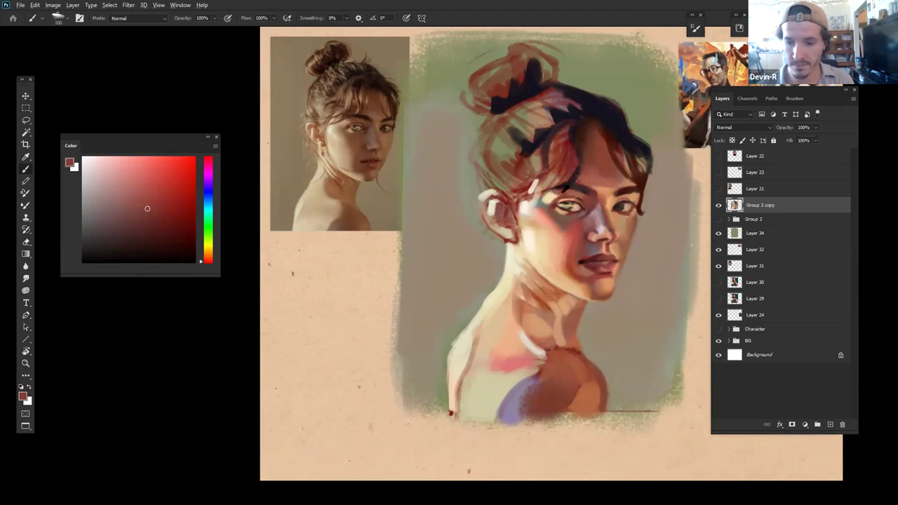
left_click(547, 204, "alt")
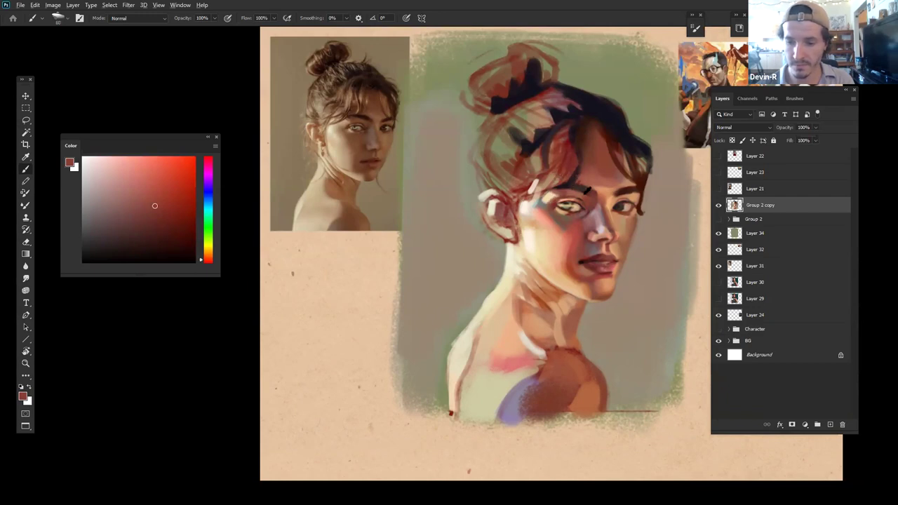
left_click(550, 199, "alt")
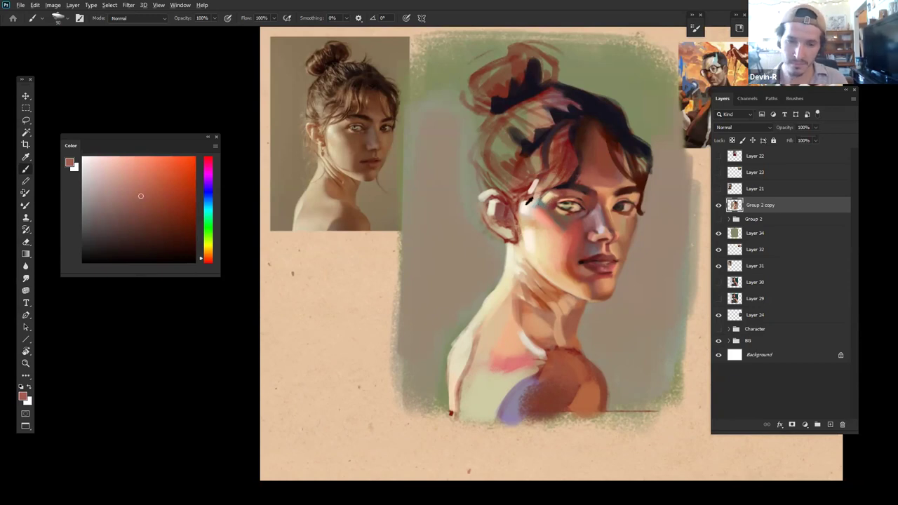
left_click(530, 201, "alt")
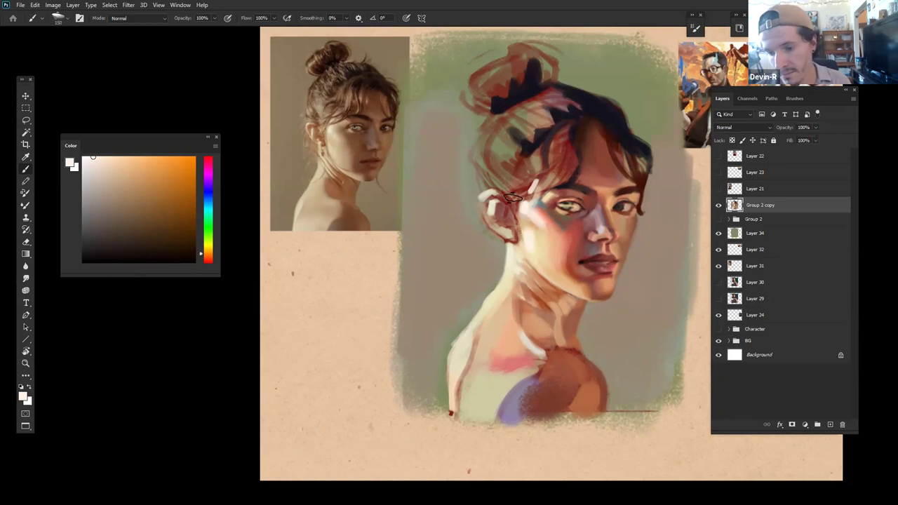
Step: Blend light peach into the near jaw below the mouth corner and touch up the far mouth corner with brown and near-black red
left_click(579, 285, "alt")
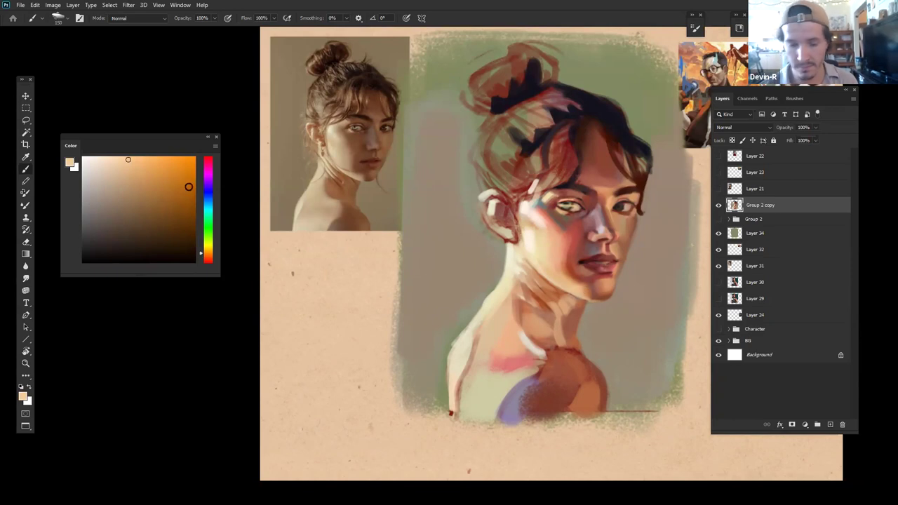
left_click(116, 155)
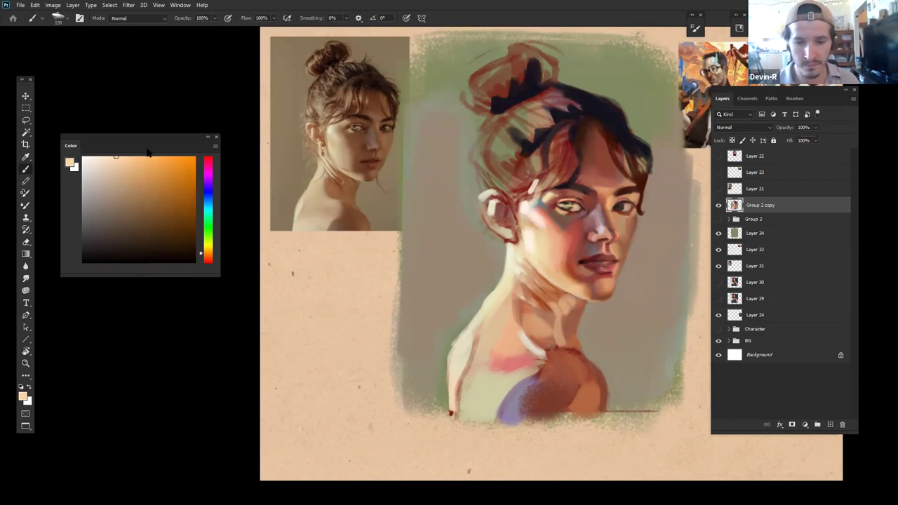
left_click(571, 284, "alt")
left_click(586, 289, "alt")
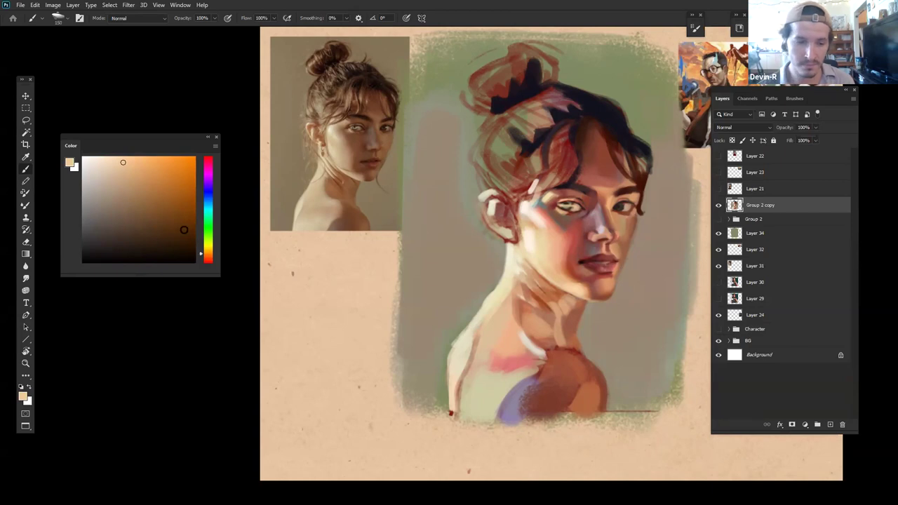
left_click_drag(121, 183, 136, 209)
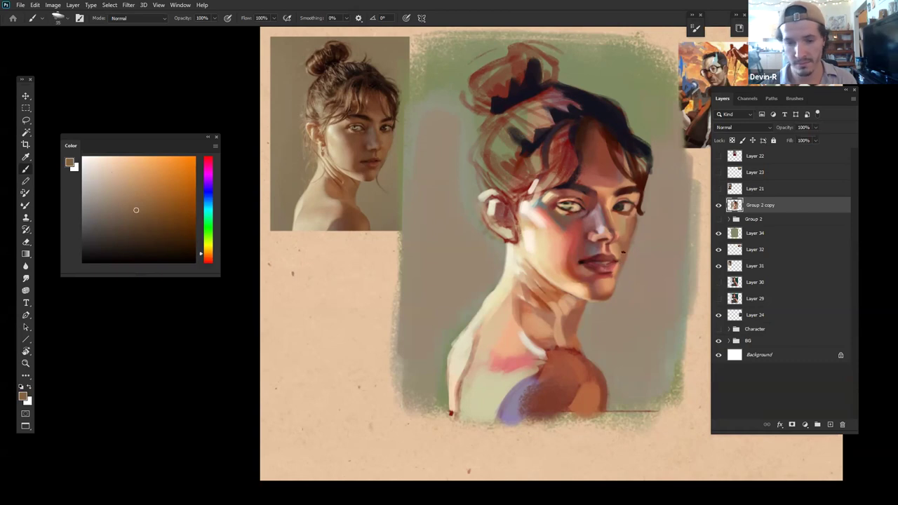
left_click(621, 256, "alt")
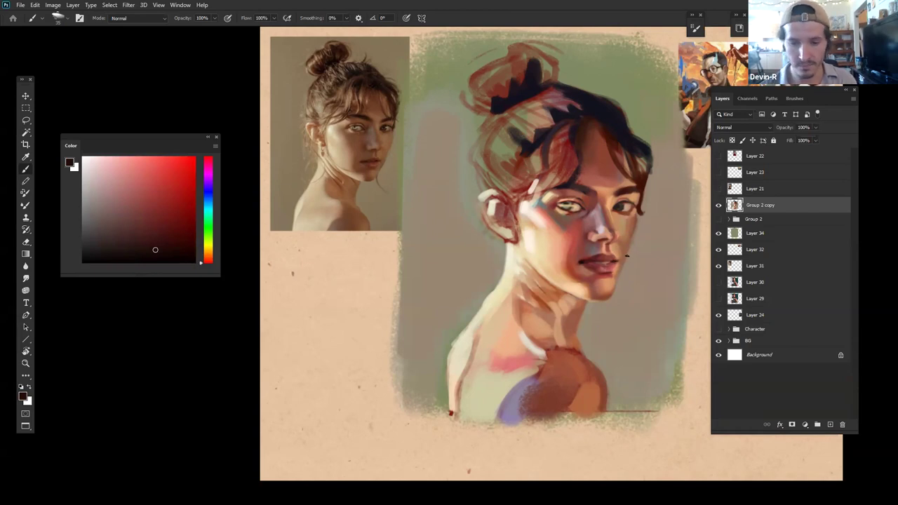
Step: Deepen the darks around the far eye with deep red-brown and sampled dark brown, enlarging the brush to 60
left_click(630, 209, "alt")
left_click(188, 223)
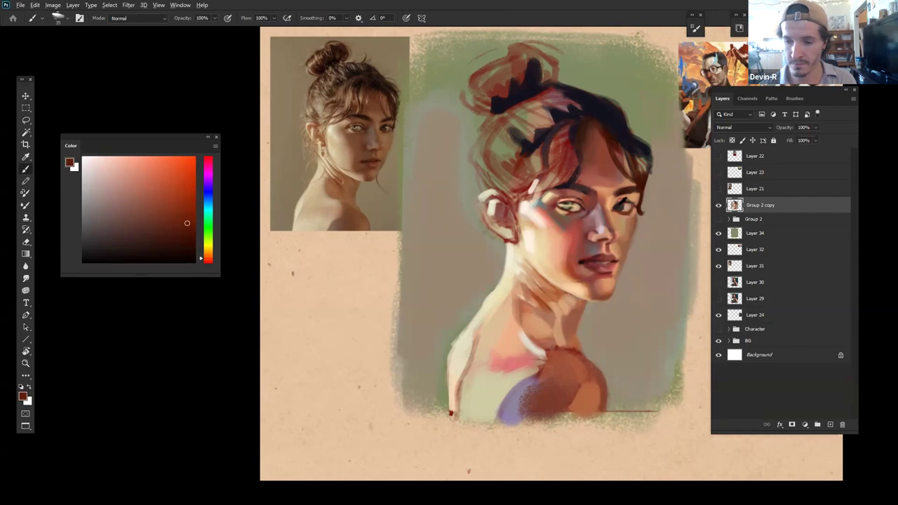
key("bracketright")
key("bracketright")
key("bracketright")
left_click(623, 202, "alt")
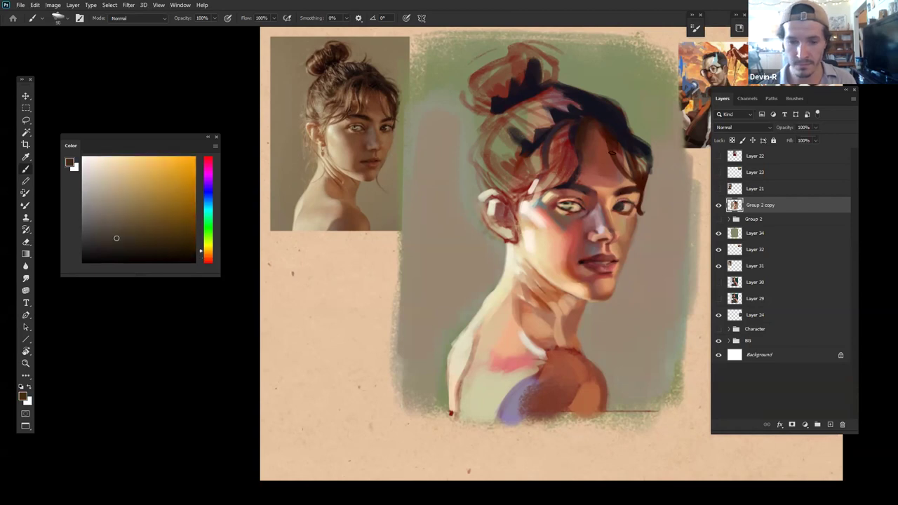
Step: Refine the far eye and its upper lid with gray sampled from the near eye, grayish brown and dusty pink
left_click(563, 205, "alt")
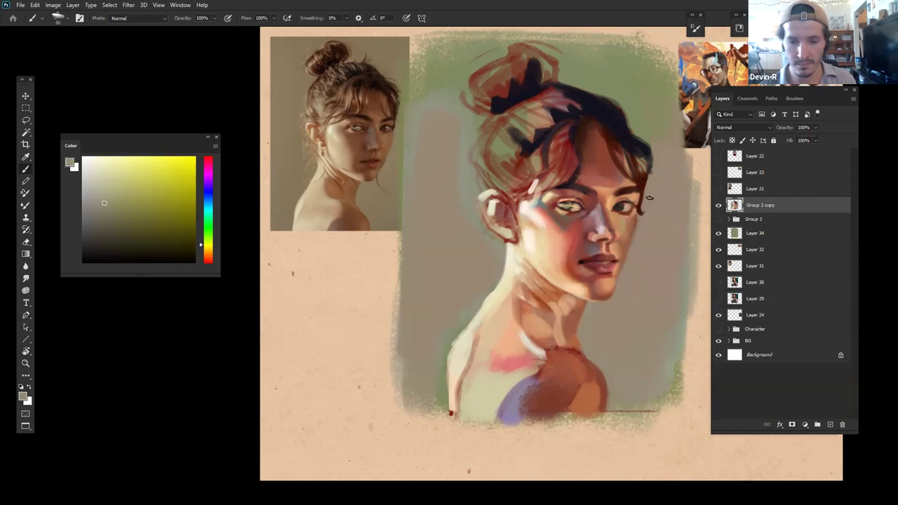
left_click(617, 204, "alt")
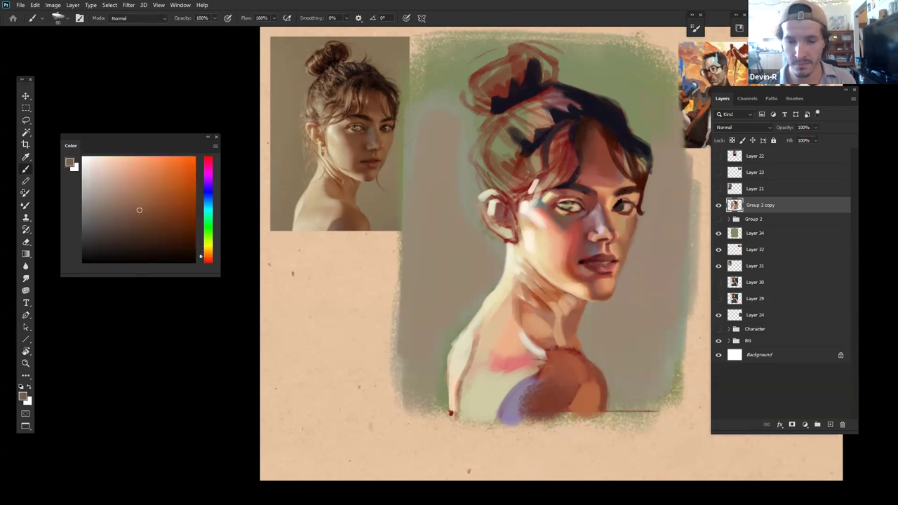
left_click_drag(617, 198, 611, 204)
left_click(125, 194)
left_click(205, 259)
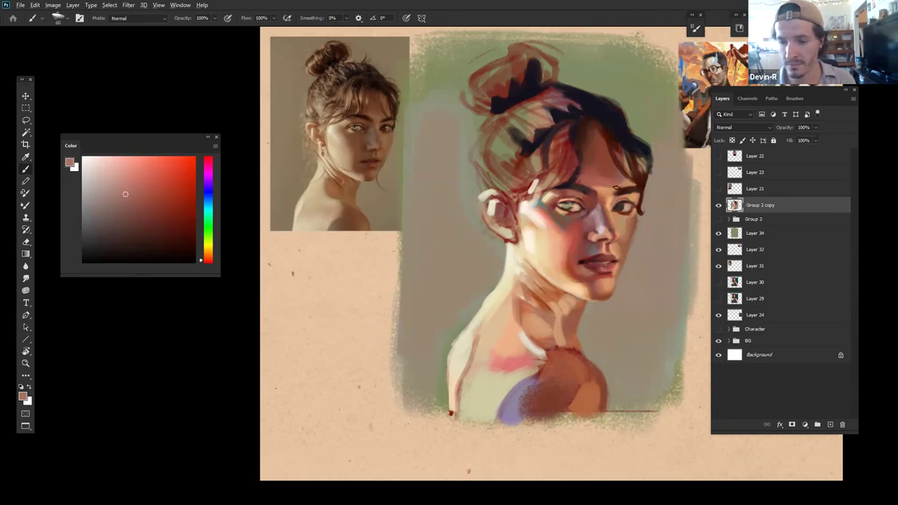
Step: Blend the far eyebrow and the forehead above it with sampled pinkish and reddish browns, using a larger brush
left_click(609, 196, "alt")
left_click(626, 186, "alt")
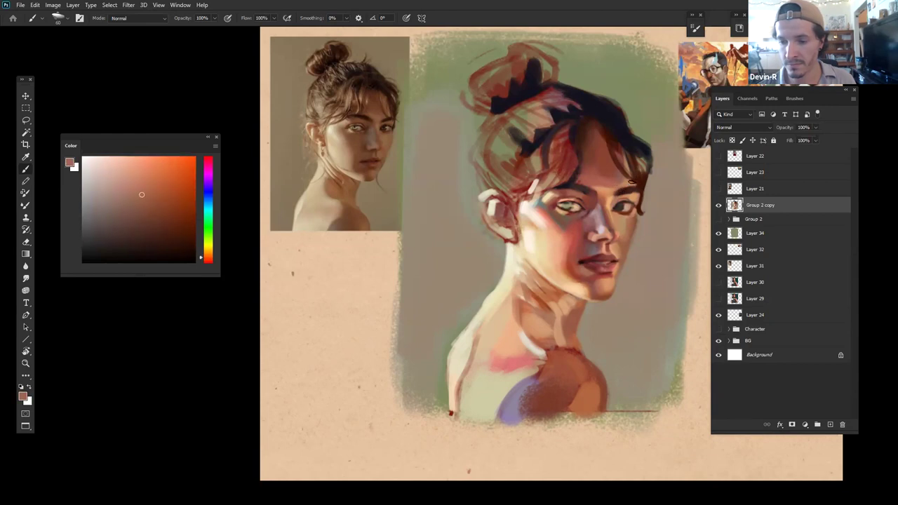
left_click(618, 179, "alt")
left_click(612, 173, "alt")
key("bracketright")
key("bracketright")
left_click_drag(607, 150, 615, 174)
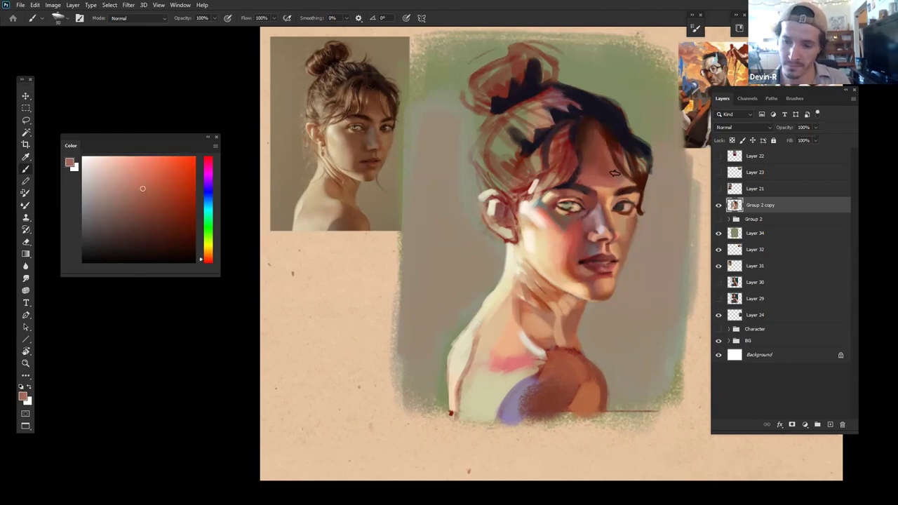
left_click(599, 156, "alt")
key("bracketright")
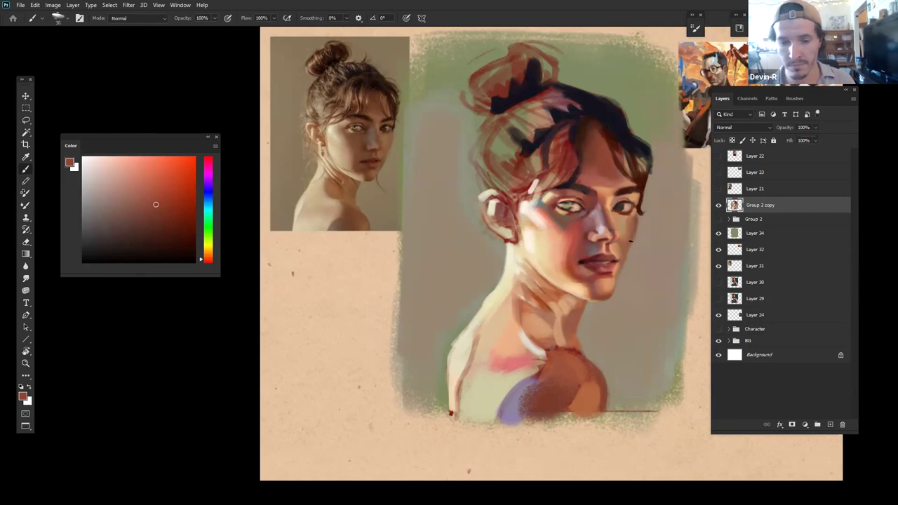
Step: Refine the far cheek's edge and the skin beneath the far eye with sampled taupe, pinkish brown and a lighter tan, using a smaller brush
left_click(639, 219, "alt")
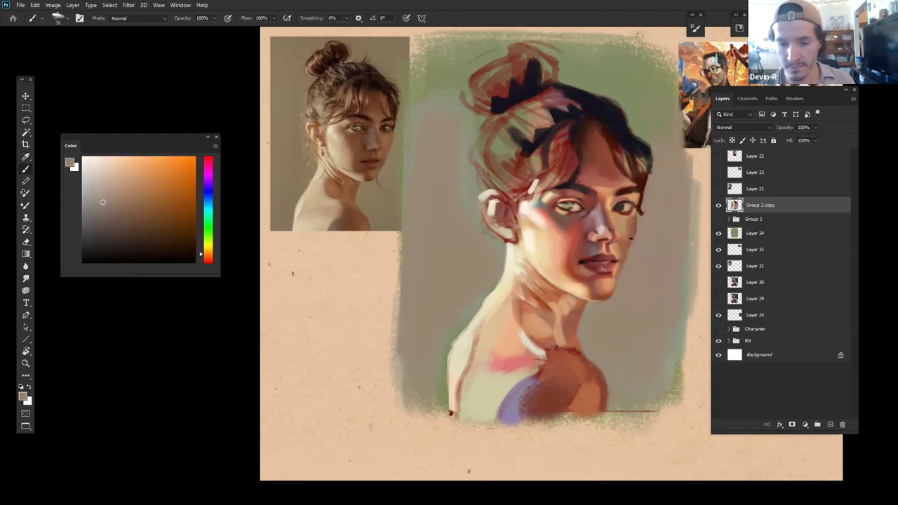
left_click(627, 226, "alt")
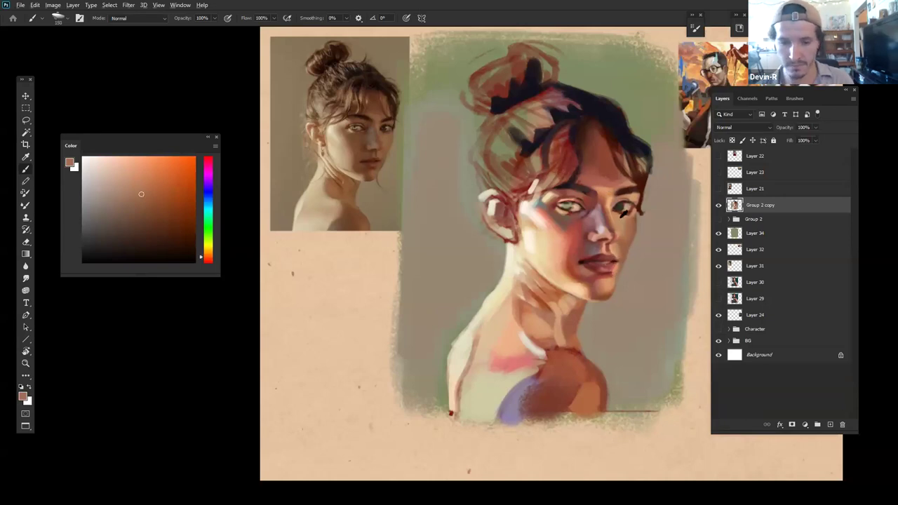
left_click(620, 218, "alt")
left_click(131, 174)
key("bracketleft")
key("bracketleft")
key("bracketleft")
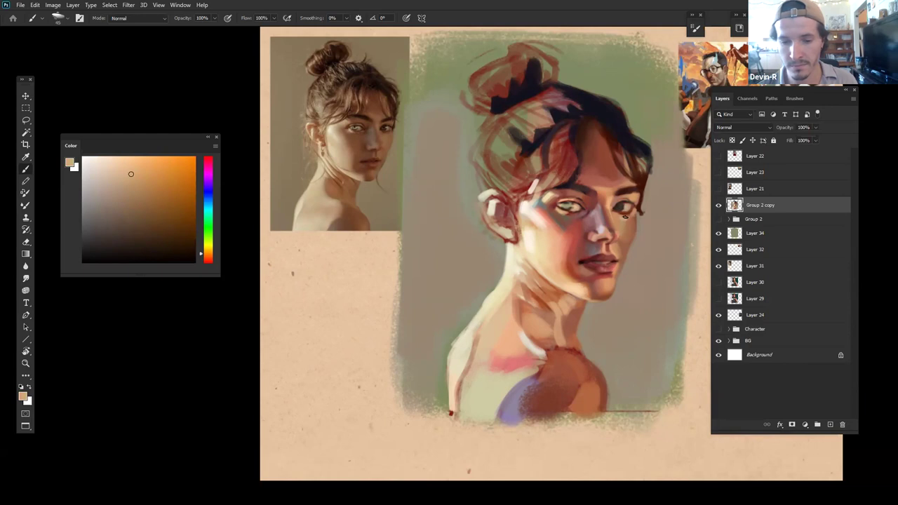
Step: Touch up the skin around the far eyebrow and the far eye's outer corner with sampled light orange and orange-tan
key("z")
mouse_move(654, 255)
left_mouse_down()
mouse_move(604, 251)
mouse_move(670, 245)
mouse_move(659, 244)
left_mouse_up()
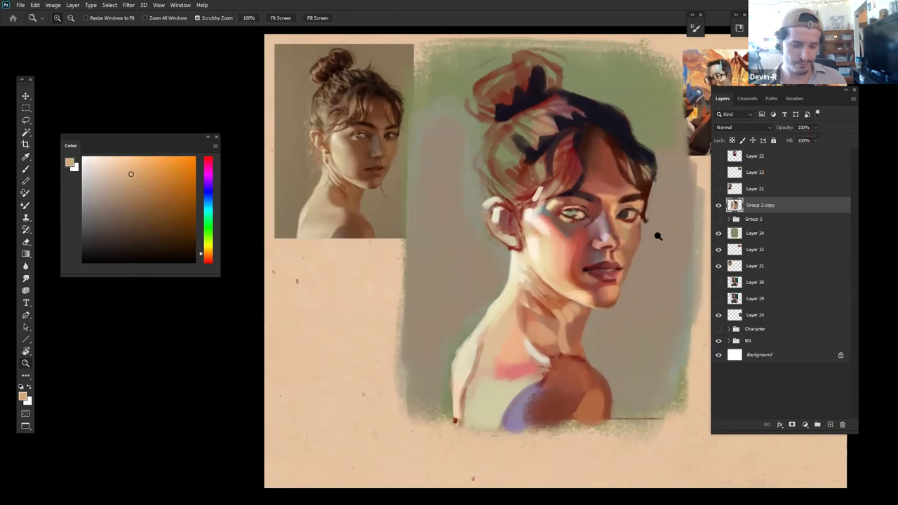
key("b")
left_click(613, 207, "alt")
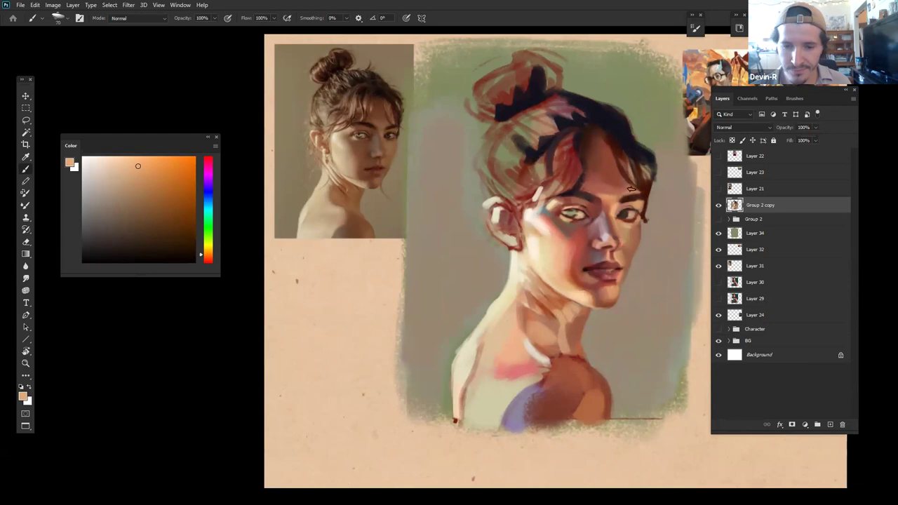
left_click(595, 190, "alt")
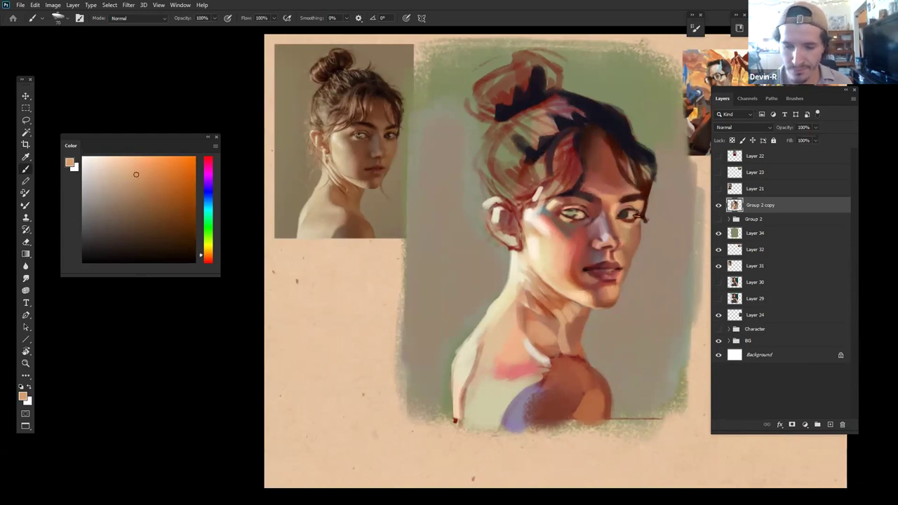
Step: Soften the shadow between the nose wing and the near cheek with sampled dark red-brown and rosy red
left_click(594, 240, "alt")
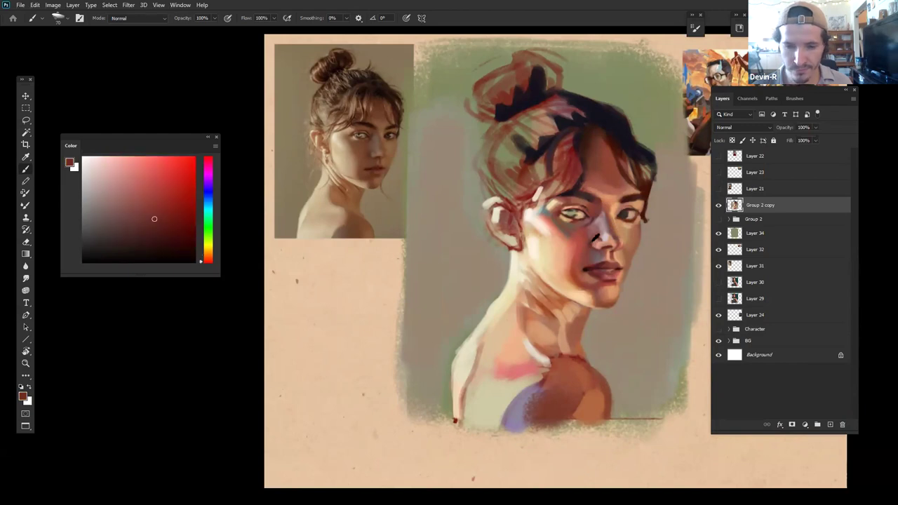
left_click(587, 244, "alt")
left_click(583, 247, "alt")
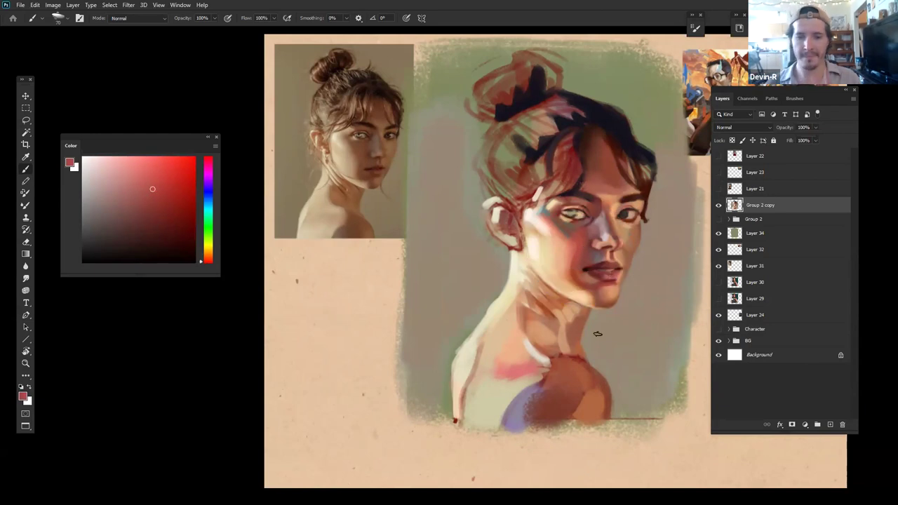
Step: Rework the near eyebrow and upper eyelid with rosy red, sampled pinkish beige and reddish brown
left_click_drag(586, 214, 601, 204)
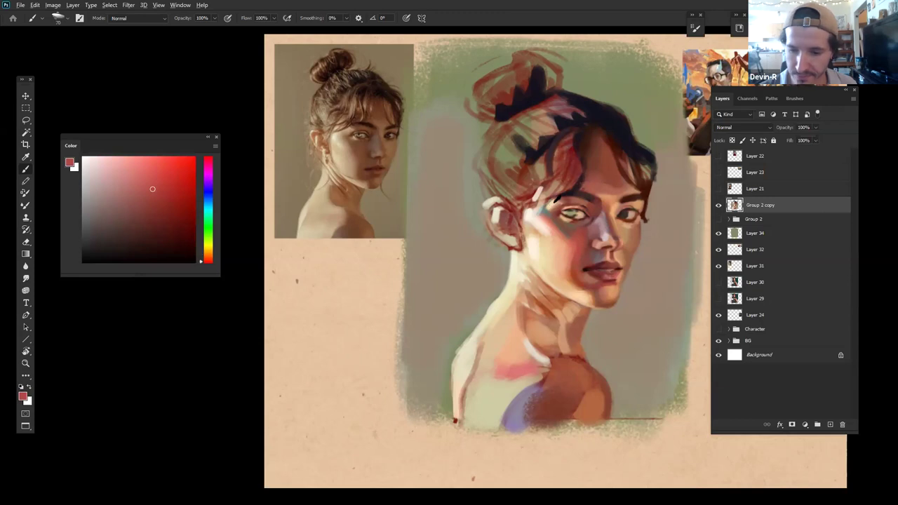
left_click(556, 202, "alt")
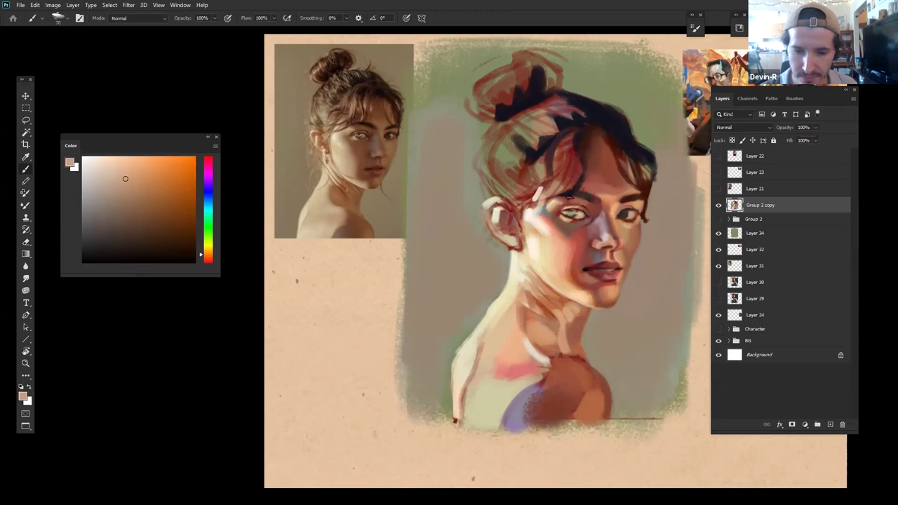
left_click(544, 208, "alt")
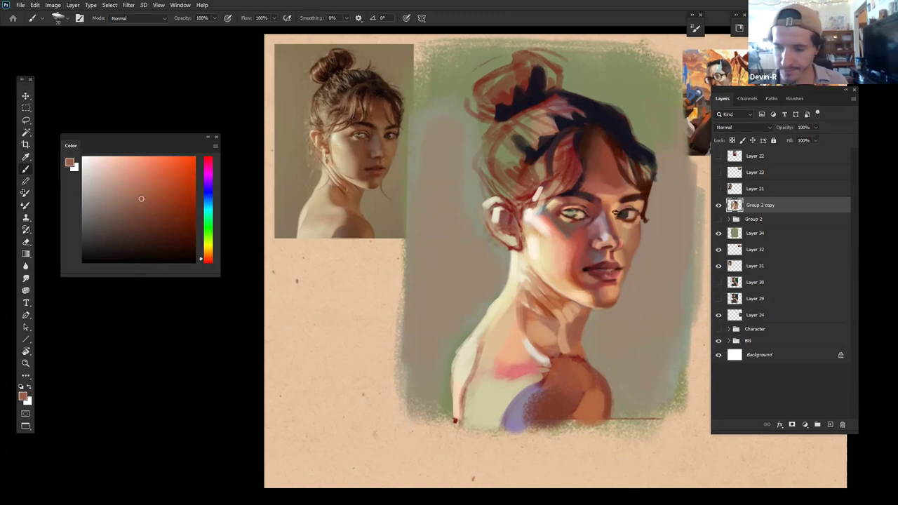
Step: Refine the far cheek beside the nose and mouth with a muted taupe, a lighter tan and sampled reddish brown
left_click(629, 237, "alt")
left_click_drag(125, 185, 114, 206)
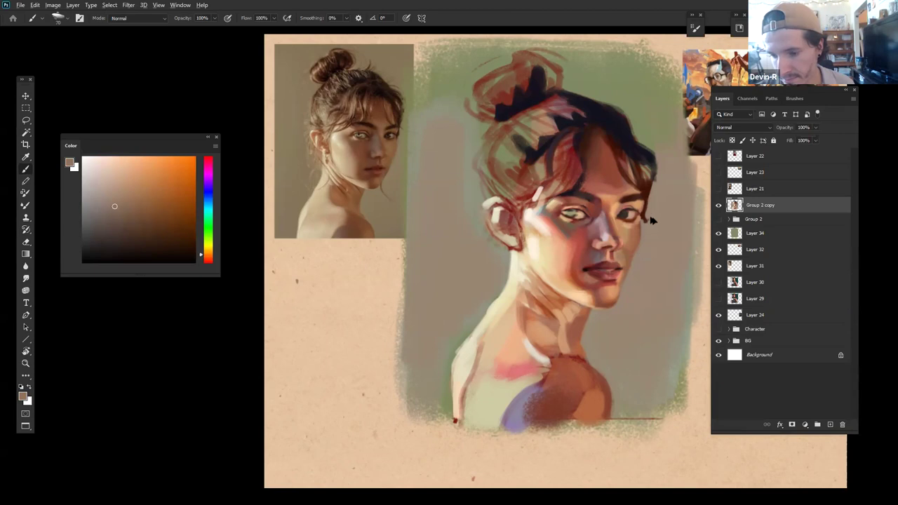
left_click_drag(124, 197, 141, 179)
left_click(616, 251, "alt")
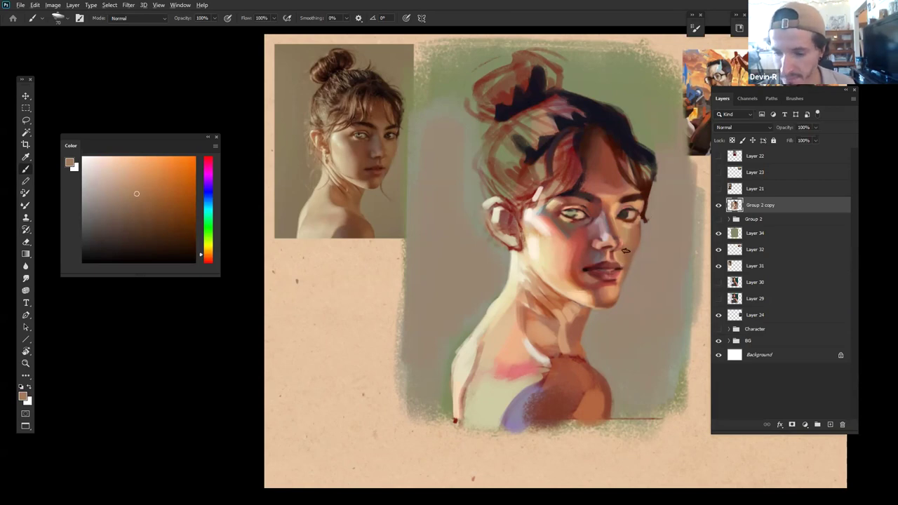
left_click(628, 248, "alt")
left_click(625, 256, "alt")
left_click(623, 256, "alt")
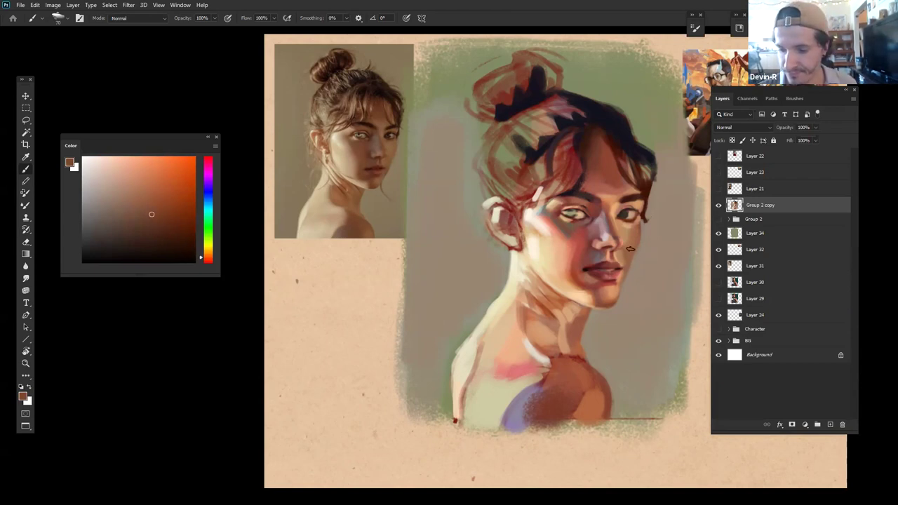
Step: Reshape the chin and the far jaw edge with sampled reddish brown, orange-brown and the background's taupe
left_click_drag(618, 290, 612, 301)
left_click(607, 304, "alt")
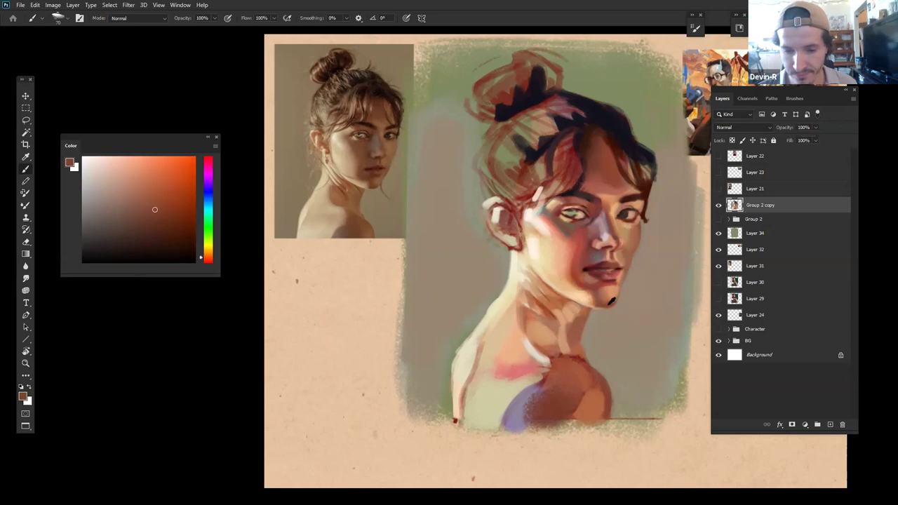
key("z")
mouse_move(388, 189)
left_mouse_down()
mouse_move(427, 181)
mouse_move(387, 200)
mouse_move(459, 247)
mouse_move(642, 278)
mouse_move(631, 272)
left_mouse_up()
key("b")
left_click(566, 317, "alt")
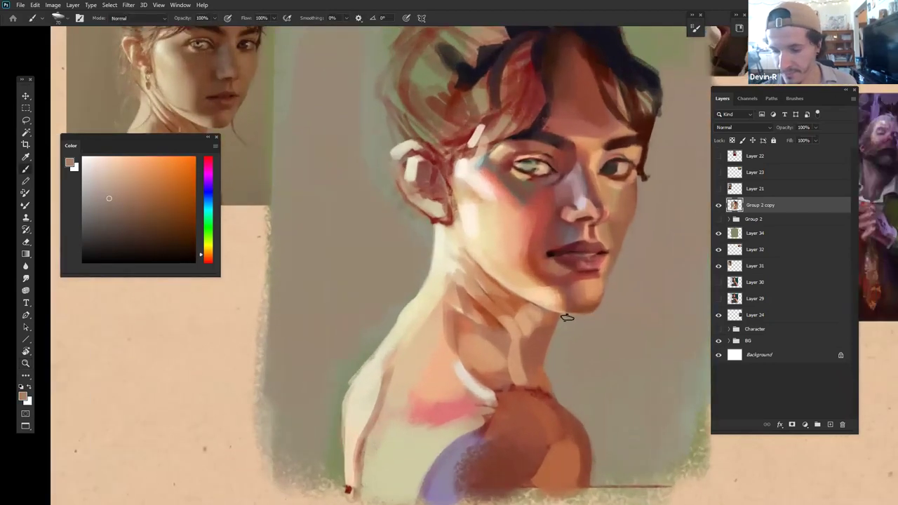
left_click(593, 301, "alt")
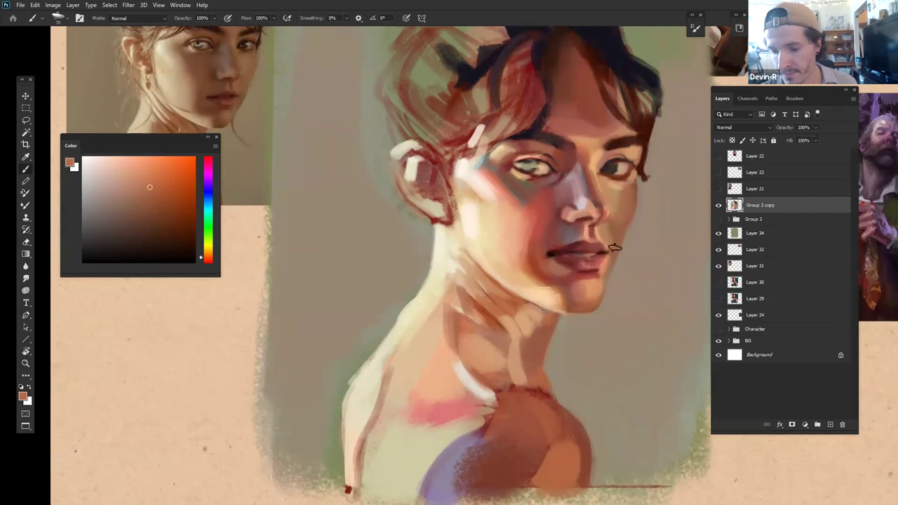
left_click(618, 271, "alt")
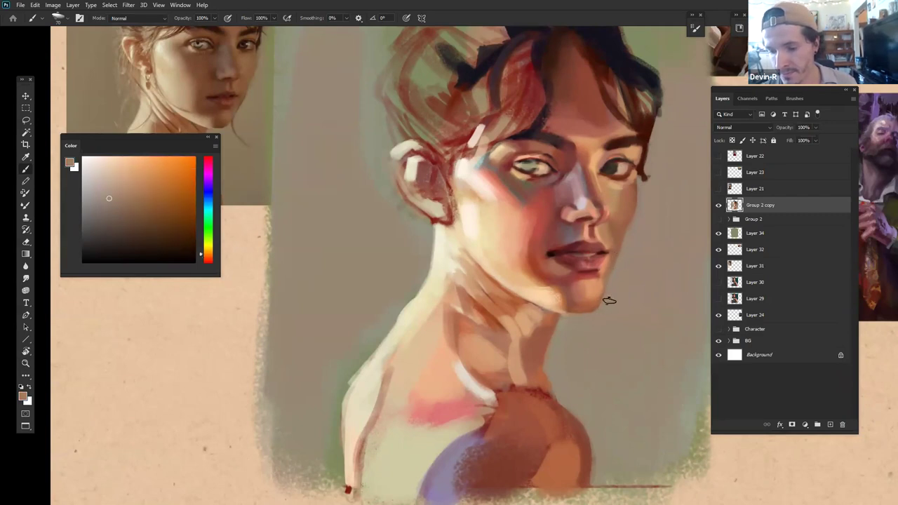
Step: Define the near eye's upper lid and outer corner with sampled dark reds
key("z")
left_click_drag(641, 335, 593, 324)
left_click(625, 326)
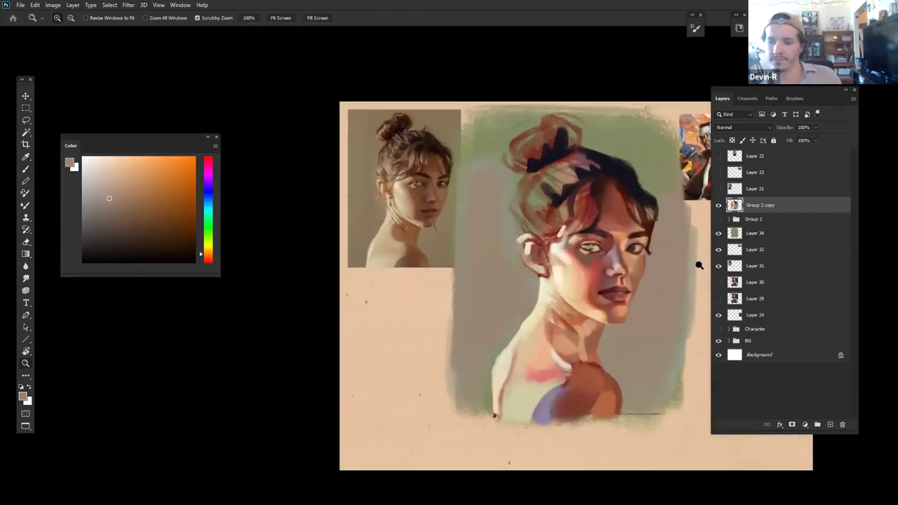
left_click(632, 256)
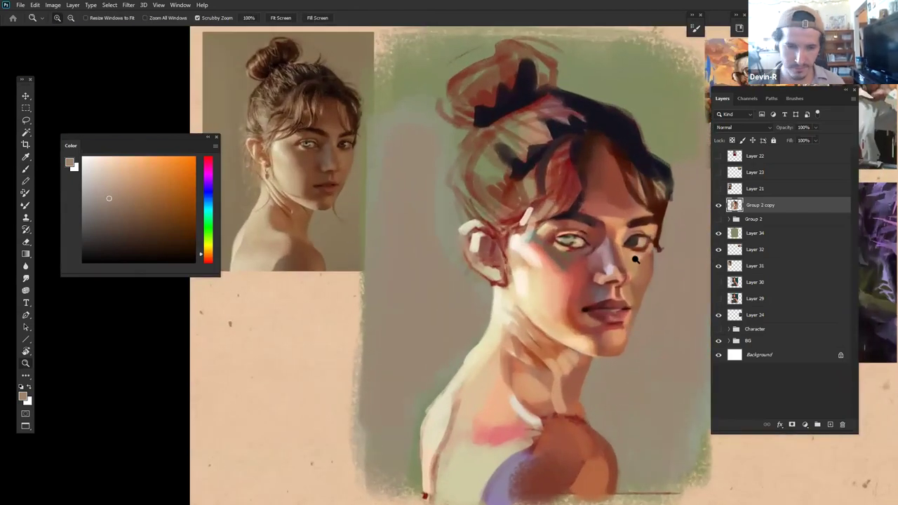
key("b")
left_click(555, 236, "alt")
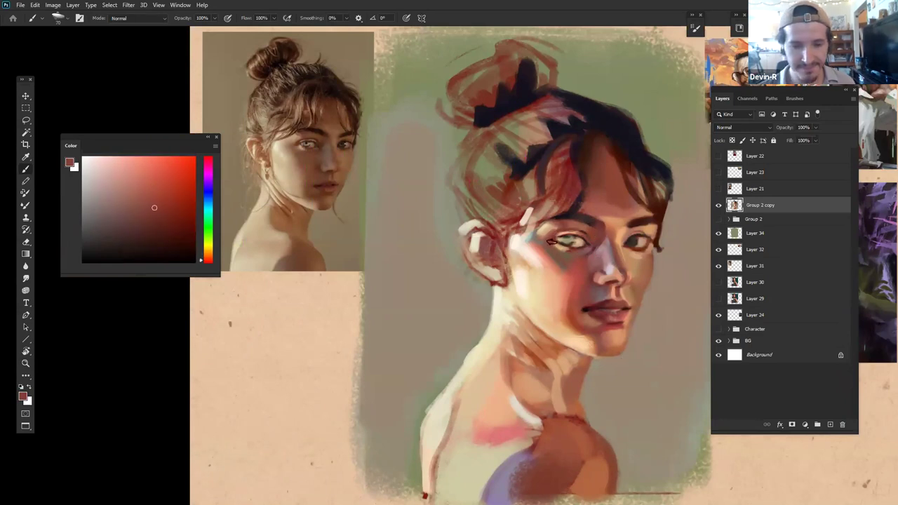
left_click(602, 228, "alt")
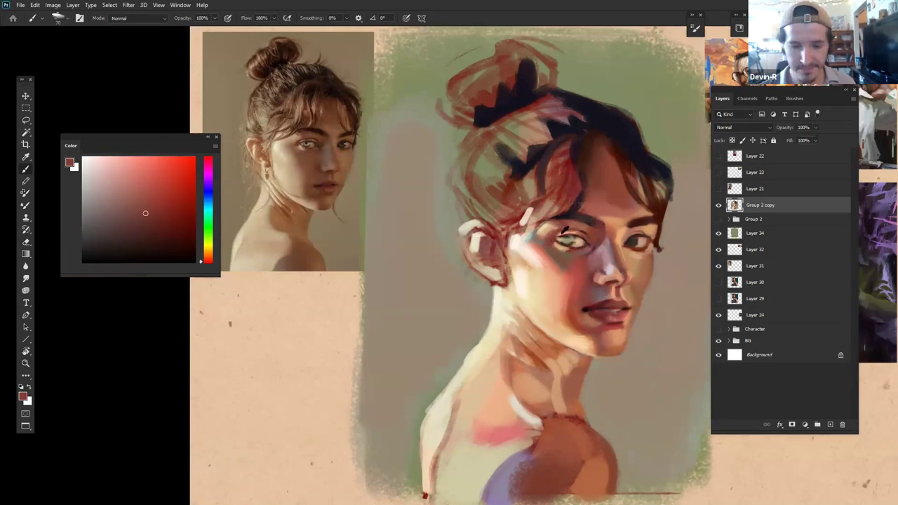
Step: Touch up the skin around the near eye's lid, outer corner and underside with sampled peach, light tan and muted brown
left_click(570, 231, "alt")
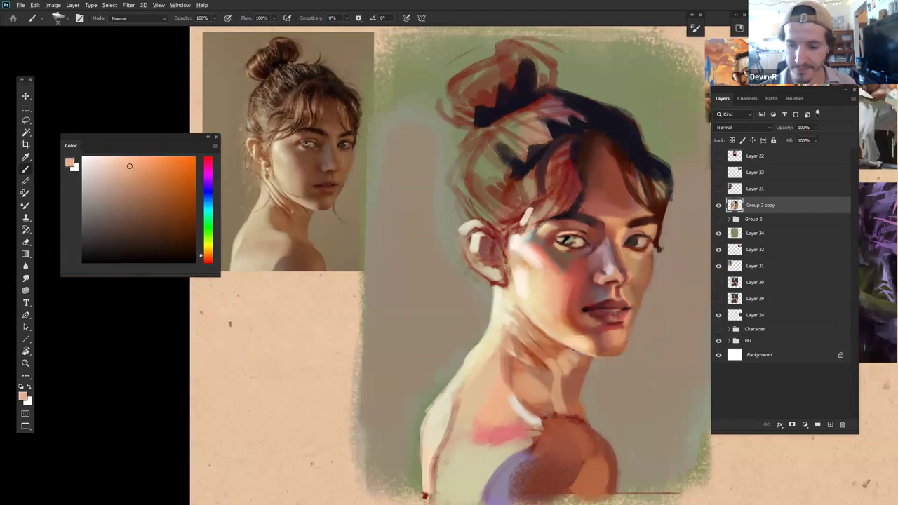
left_click(558, 242, "alt")
left_click(554, 243, "alt")
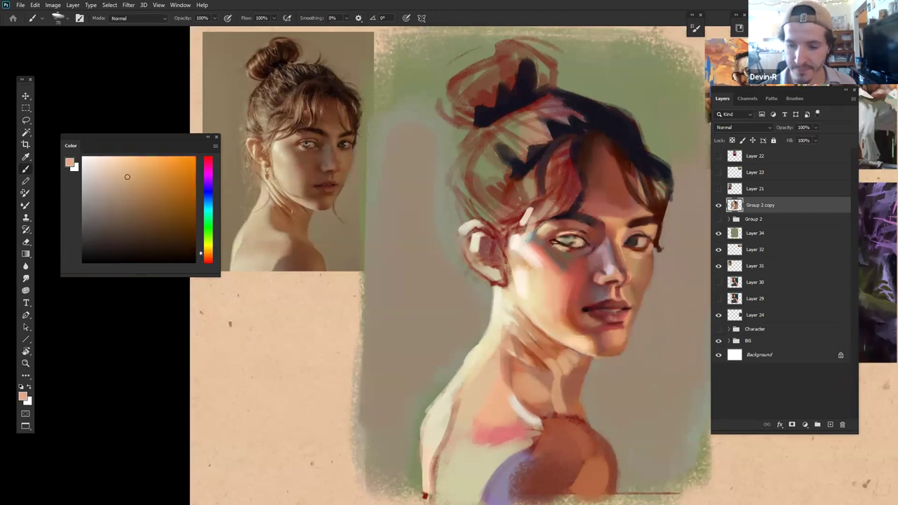
left_click(557, 246, "alt")
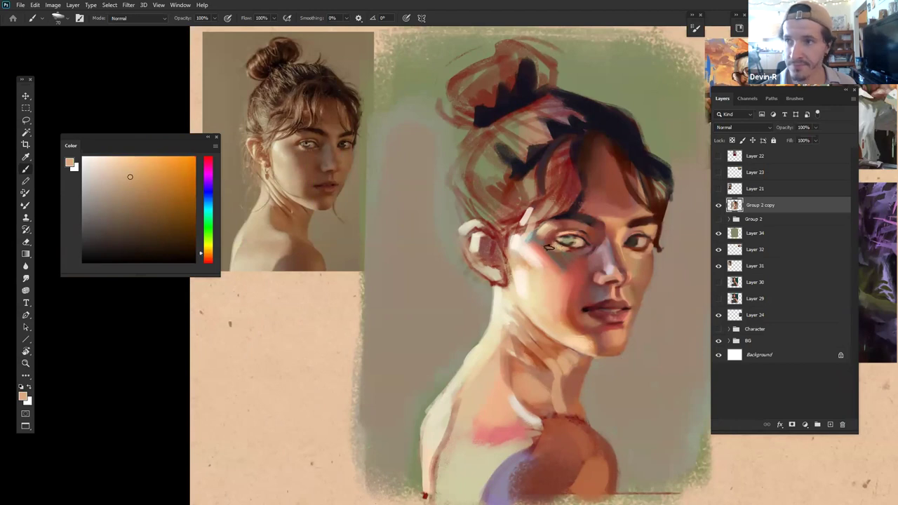
left_click(564, 253, "alt")
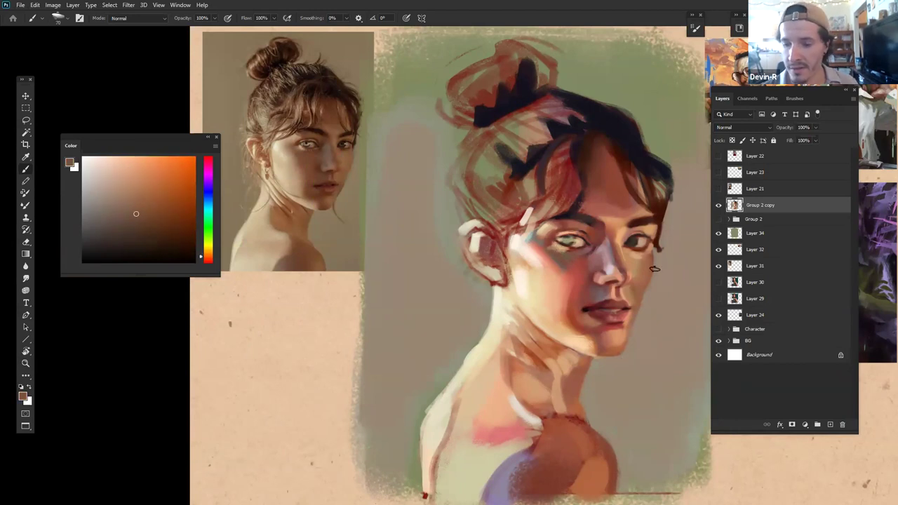
Step: Retouch the lit skin between the near eye and the ear with sampled cream
key("z")
mouse_move(668, 294)
left_mouse_down()
mouse_move(620, 282)
mouse_move(674, 297)
mouse_move(650, 305)
mouse_move(662, 300)
left_mouse_up()
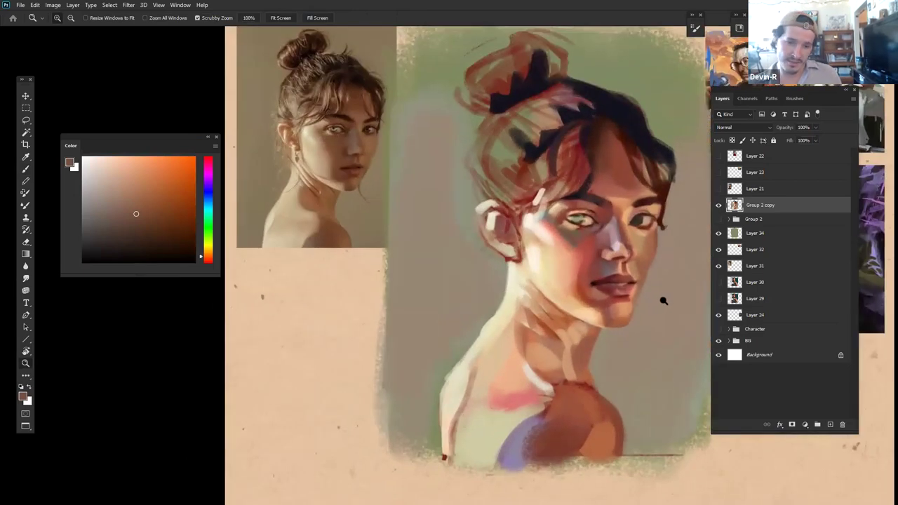
key("b")
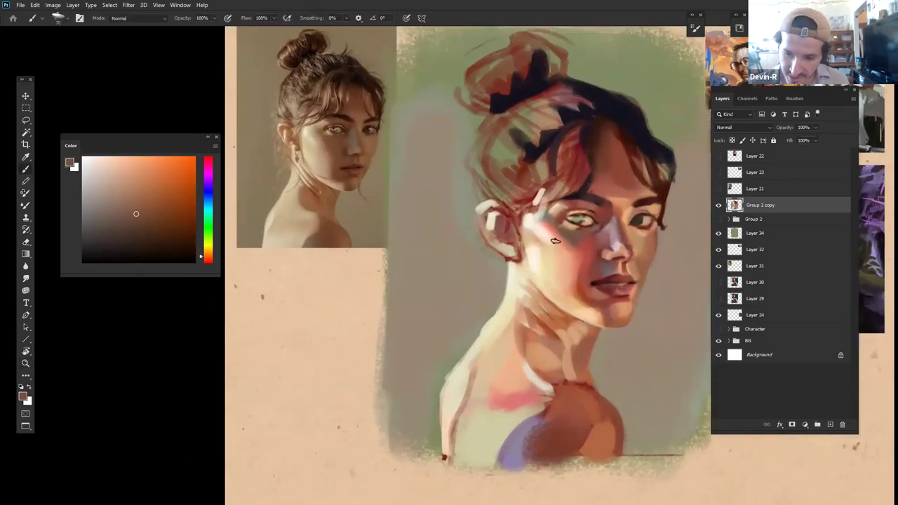
left_click(529, 223, "alt")
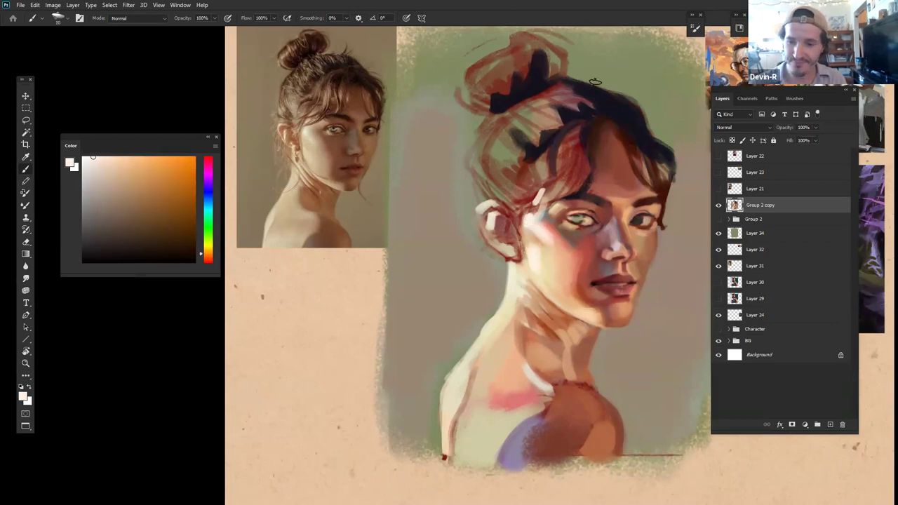
Step: Clean up the chin's lower contour with the sampled background taupe and lip red, using a smaller brush
key("z")
mouse_move(680, 274)
left_mouse_down()
mouse_move(640, 319)
mouse_move(633, 298)
left_mouse_up()
key("b")
left_click(637, 329, "alt")
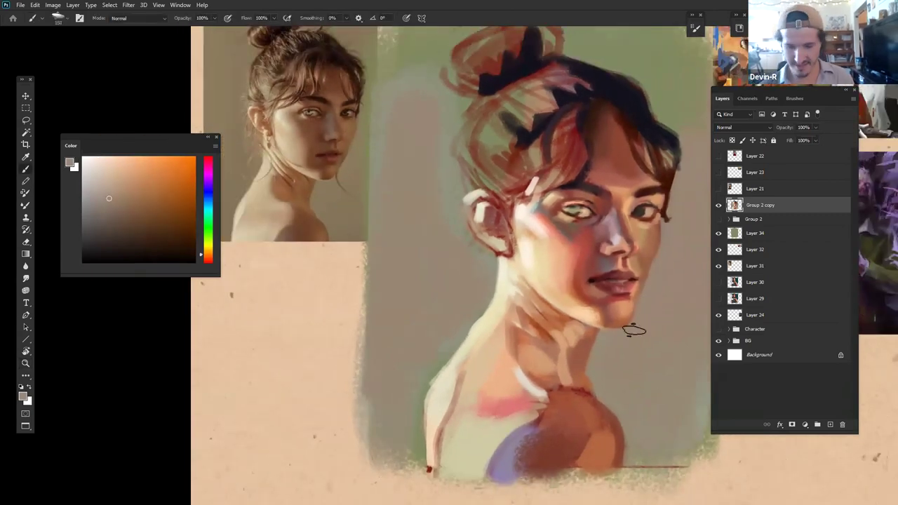
left_click(626, 278, "alt")
key("bracketleft")
key("bracketleft")
key("bracketleft")
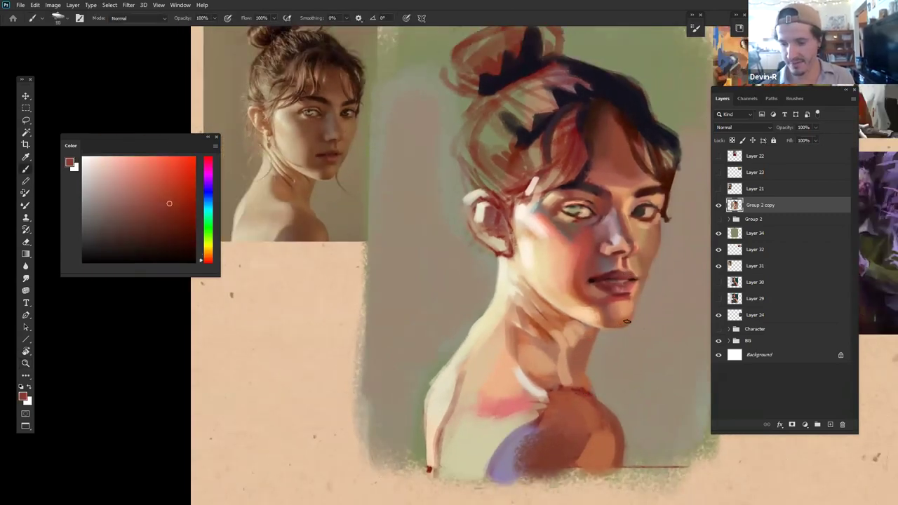
left_click(639, 308, "alt")
left_click_drag(640, 308, 599, 351)
key("z")
left_click_drag(638, 309, 594, 337)
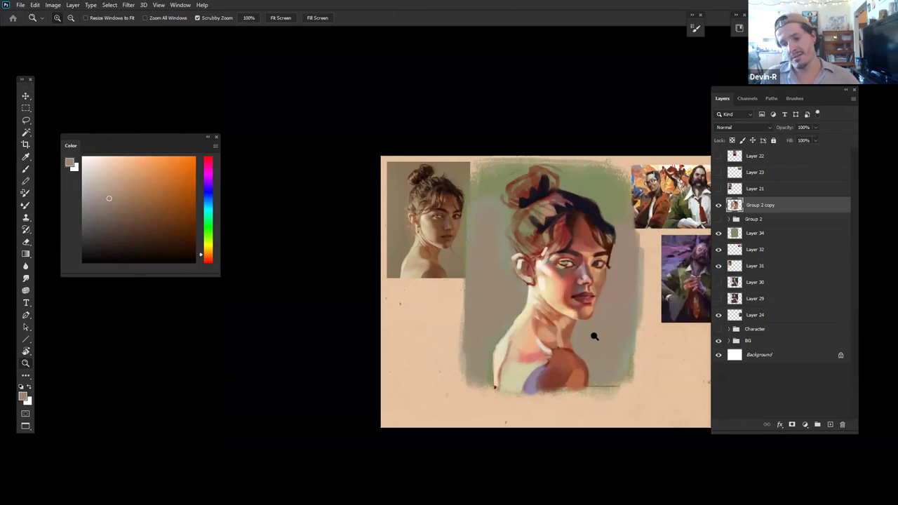